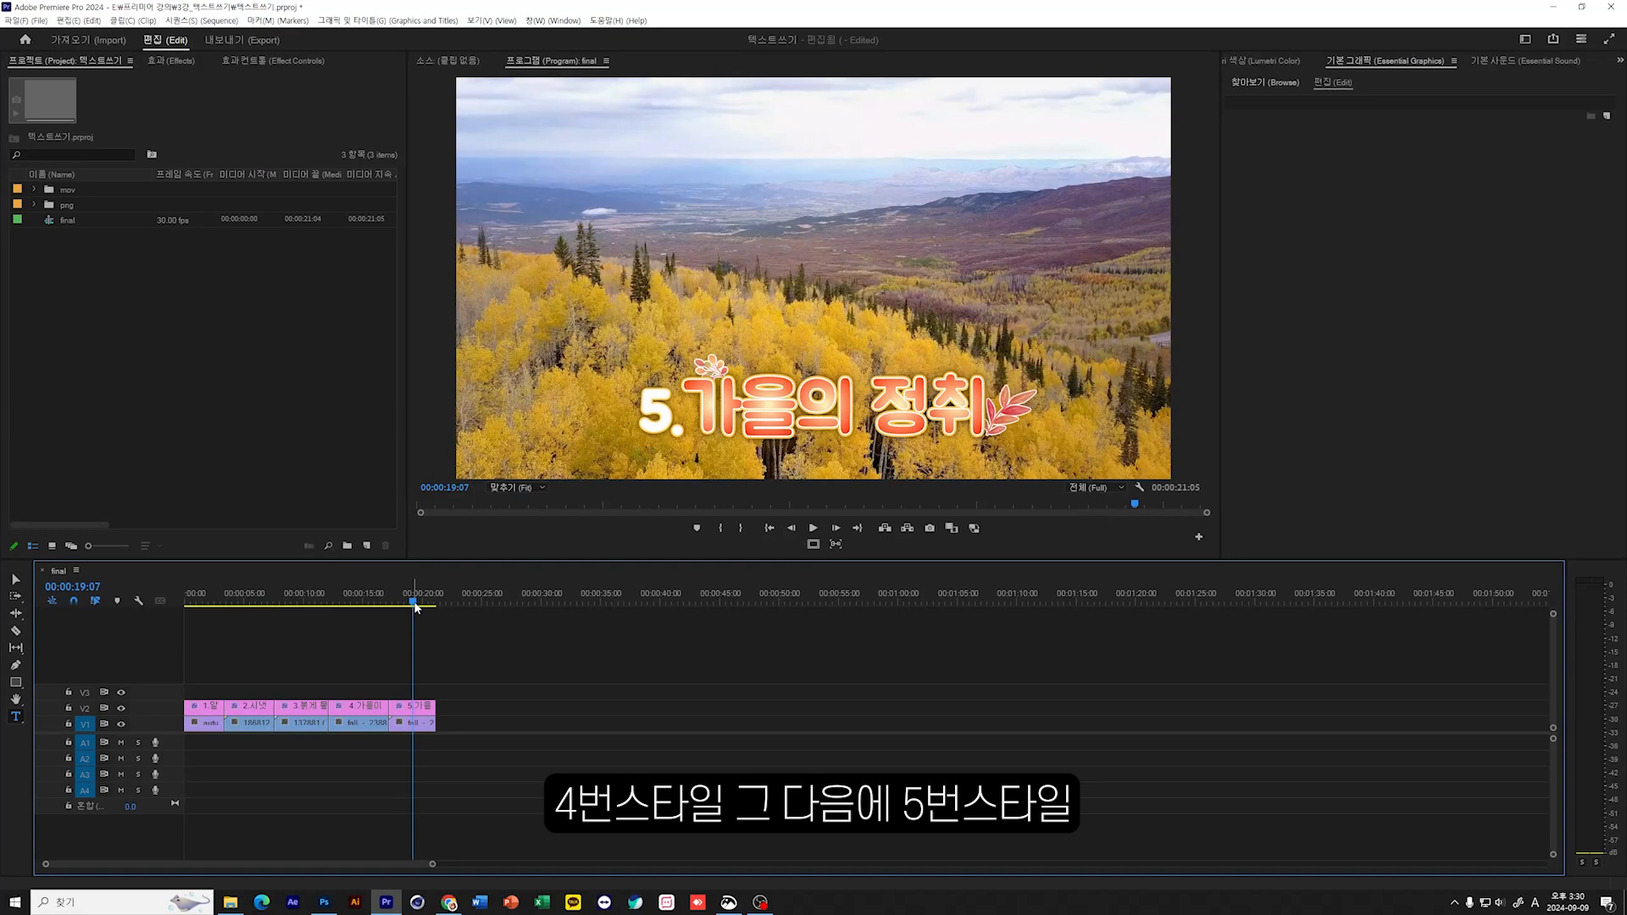
Step: Review the five autumn title styles by viewing frames at different points of the final sequence
{"action": "key", "text": "Home"}
{"action": "left_click", "coordinate": [247, 607]}
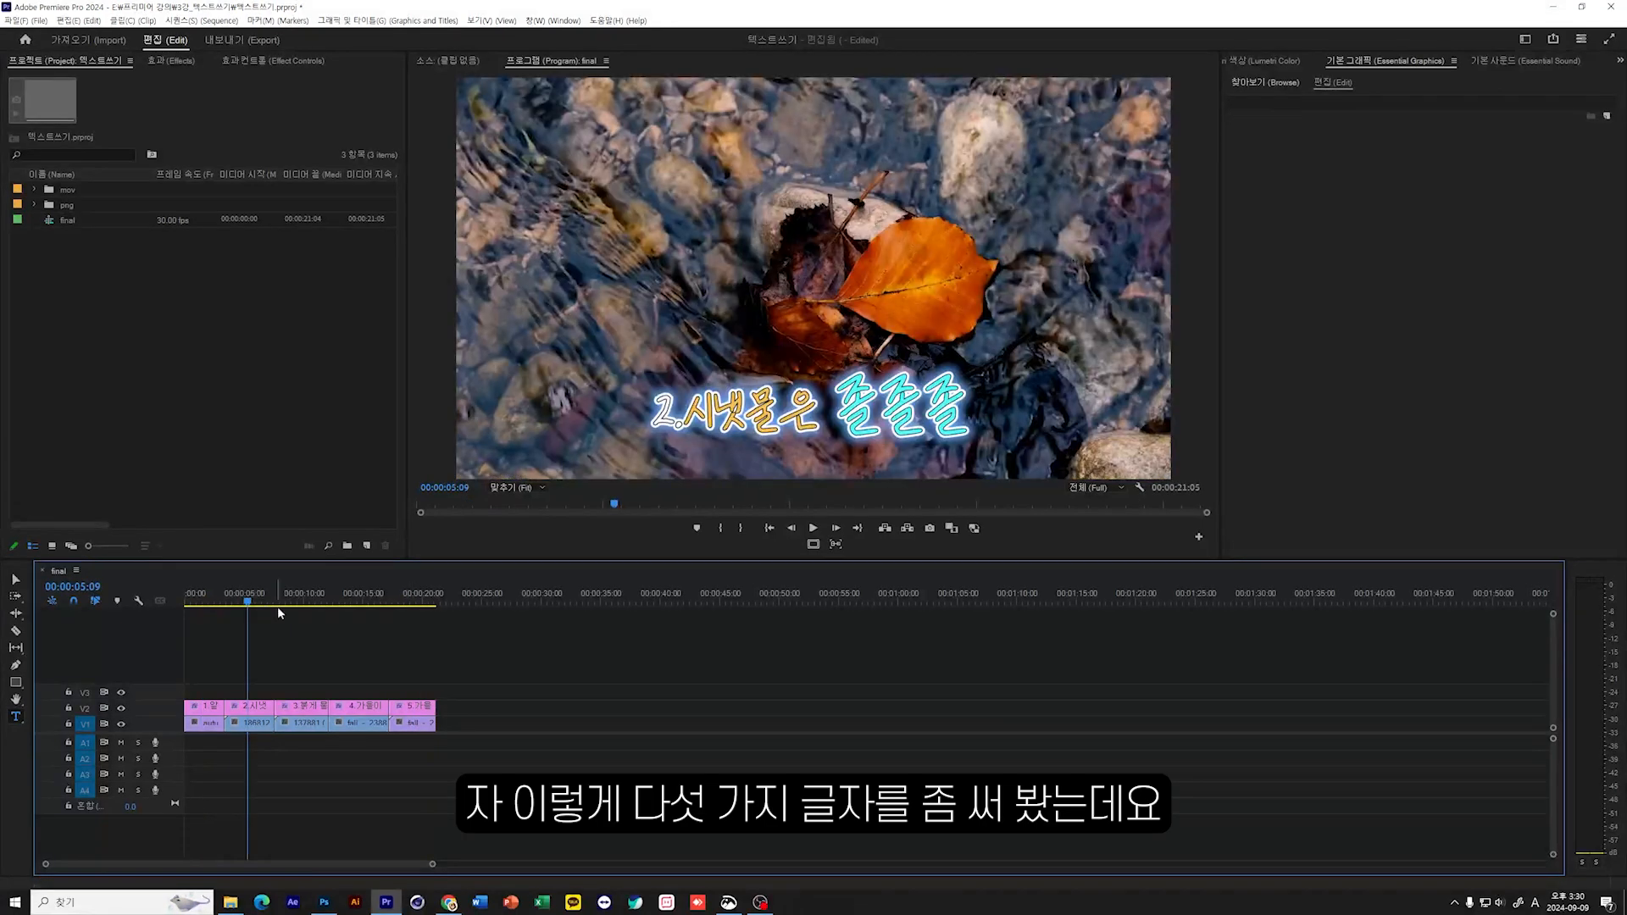
{"action": "left_click", "coordinate": [305, 598]}
{"action": "left_click", "coordinate": [366, 597]}
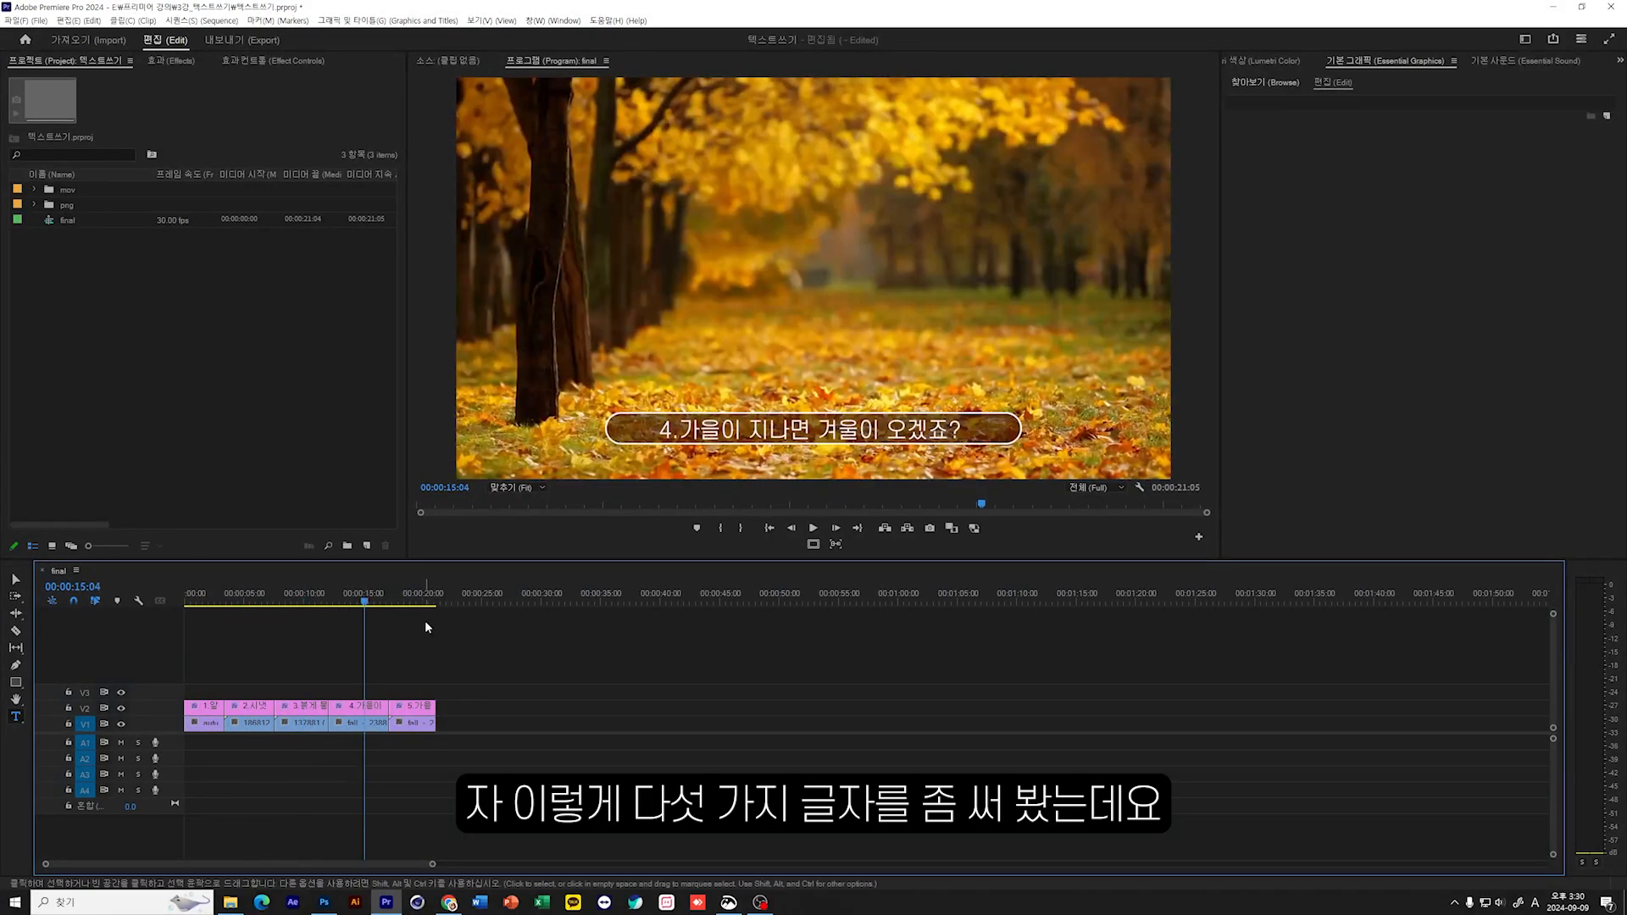
{"action": "left_click", "coordinate": [420, 600]}
{"action": "left_click", "coordinate": [200, 601]}
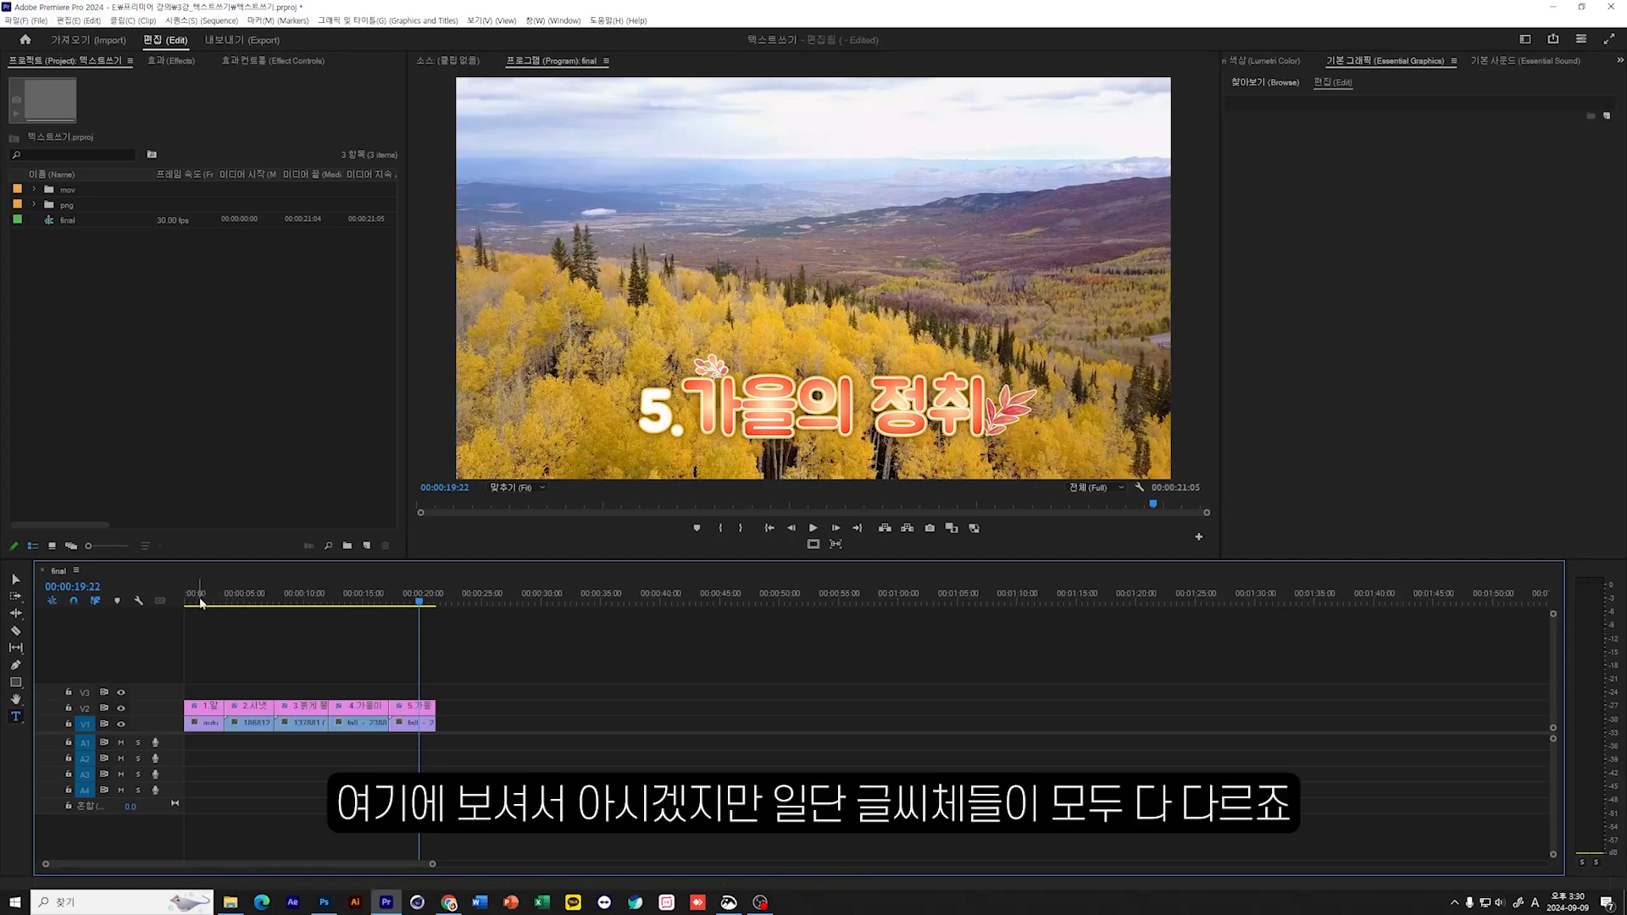
{"action": "left_click", "coordinate": [257, 603]}
{"action": "left_click", "coordinate": [416, 600]}
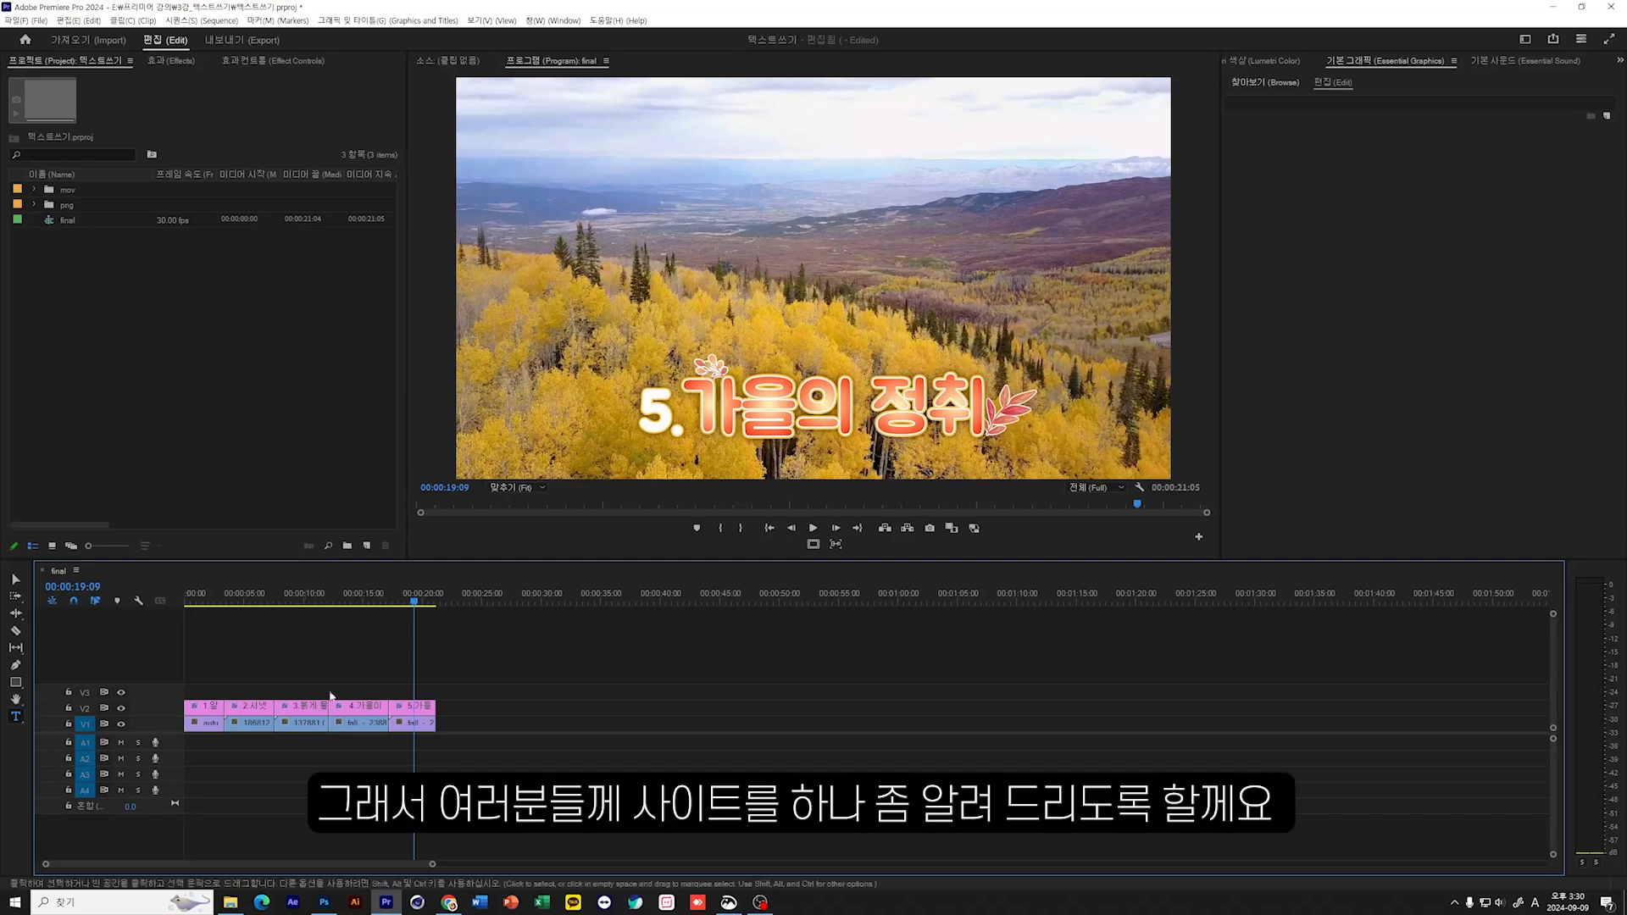
Step: Switch to Chrome, search Naver for 눈누 in a new tab, and open the noonnu.cc site from the results
{"action": "left_click", "coordinate": [448, 902]}
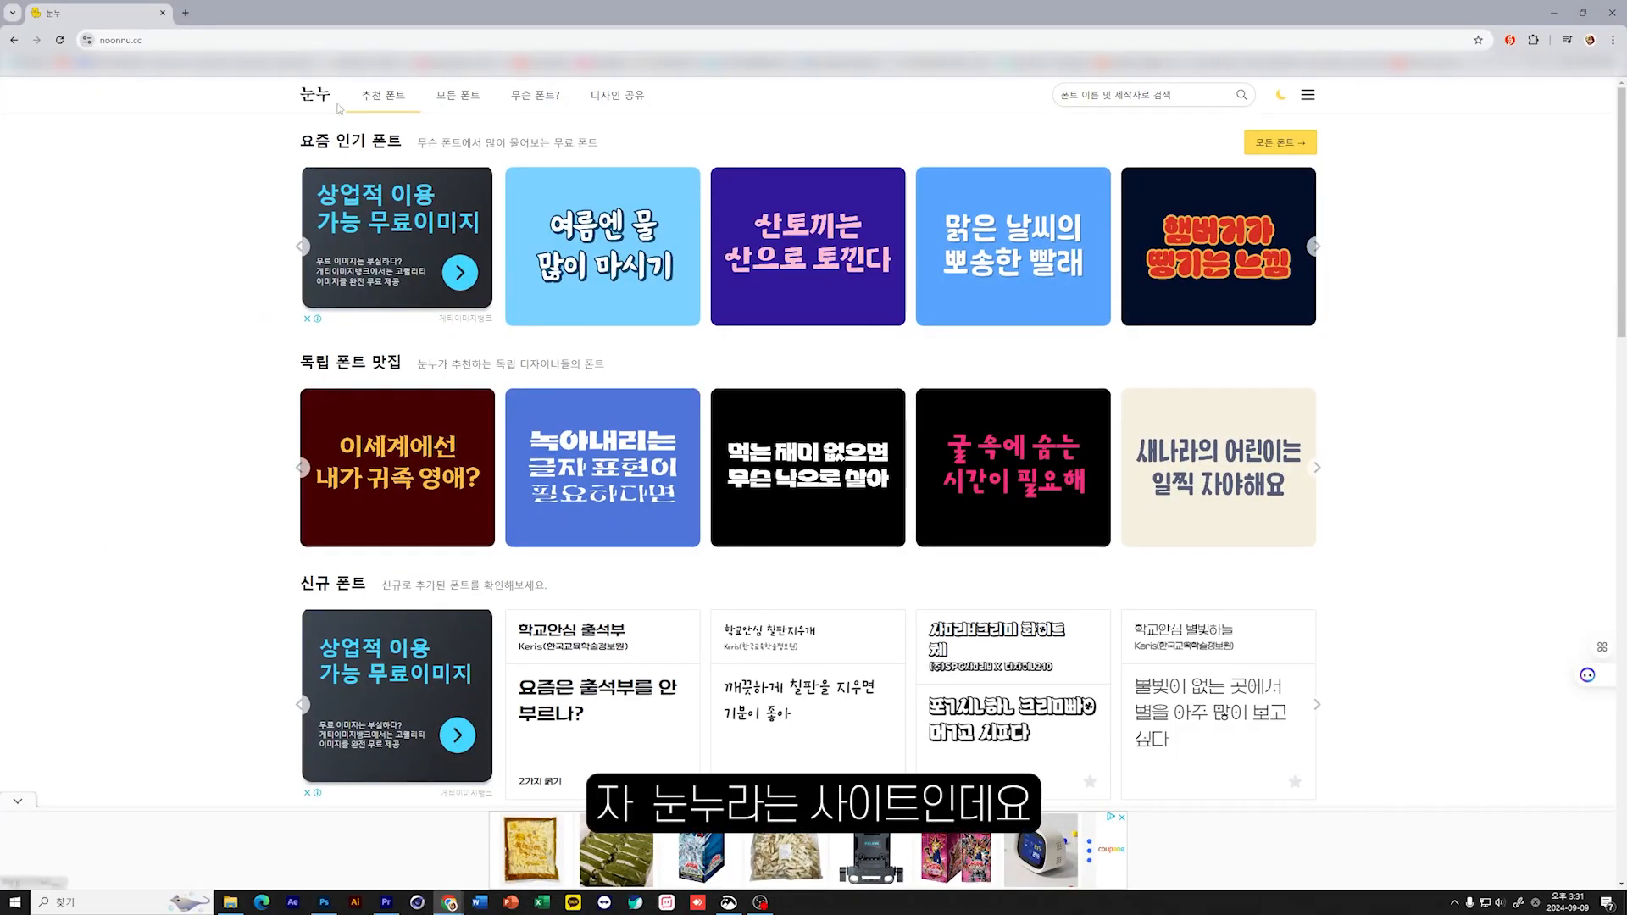
{"action": "left_click", "coordinate": [185, 12]}
{"action": "left_click", "coordinate": [757, 312]}
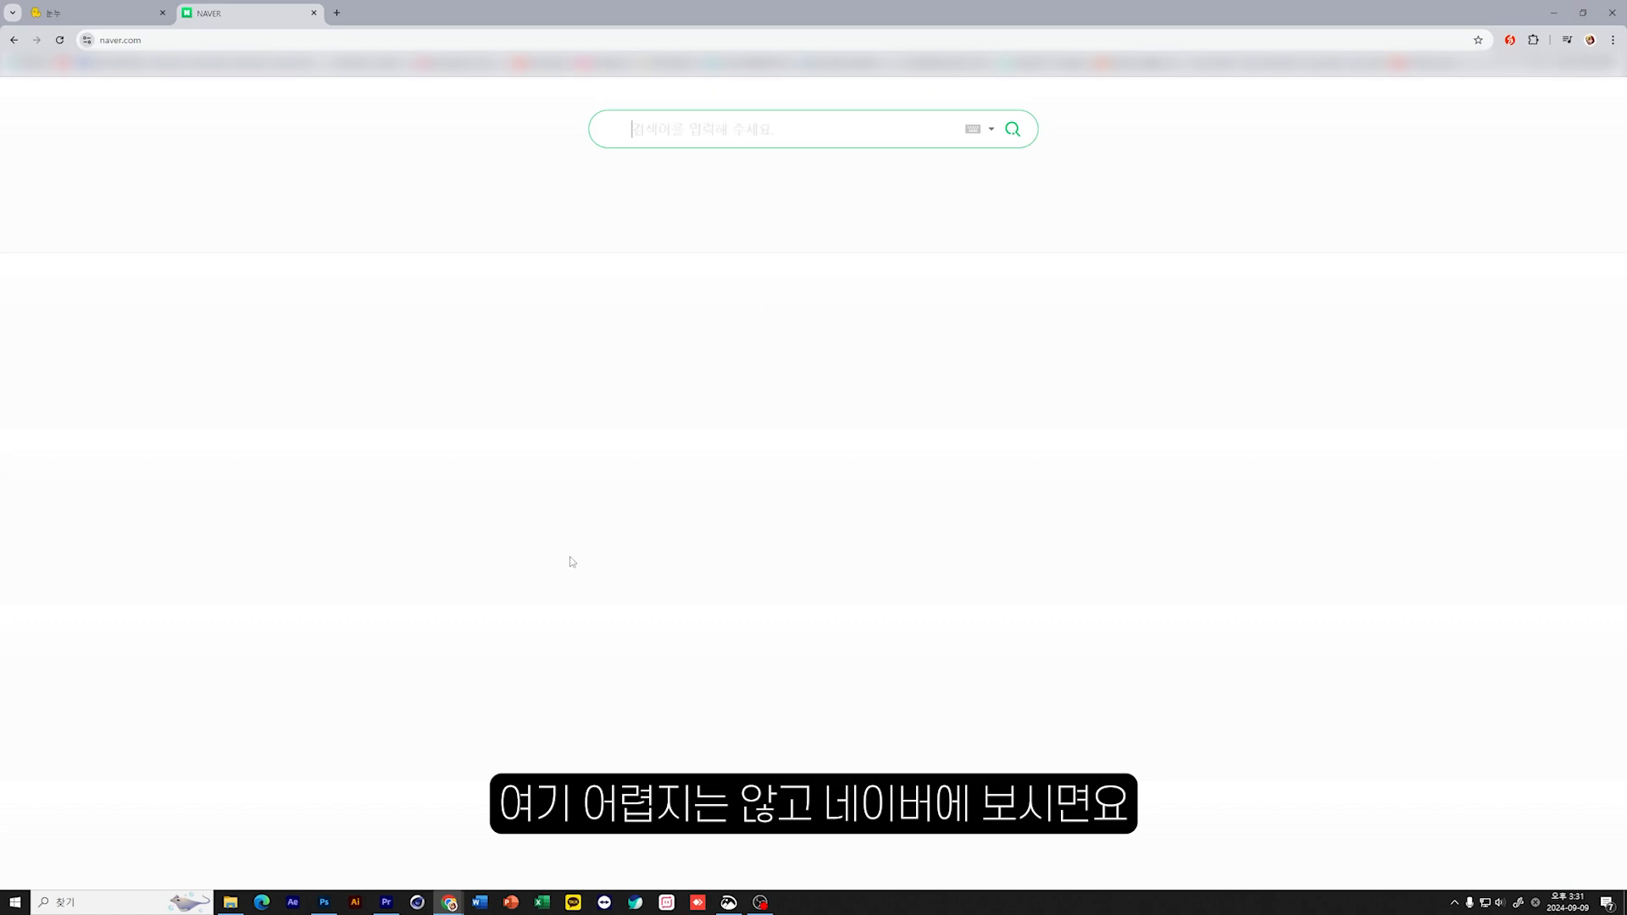
{"action": "left_click", "coordinate": [733, 124]}
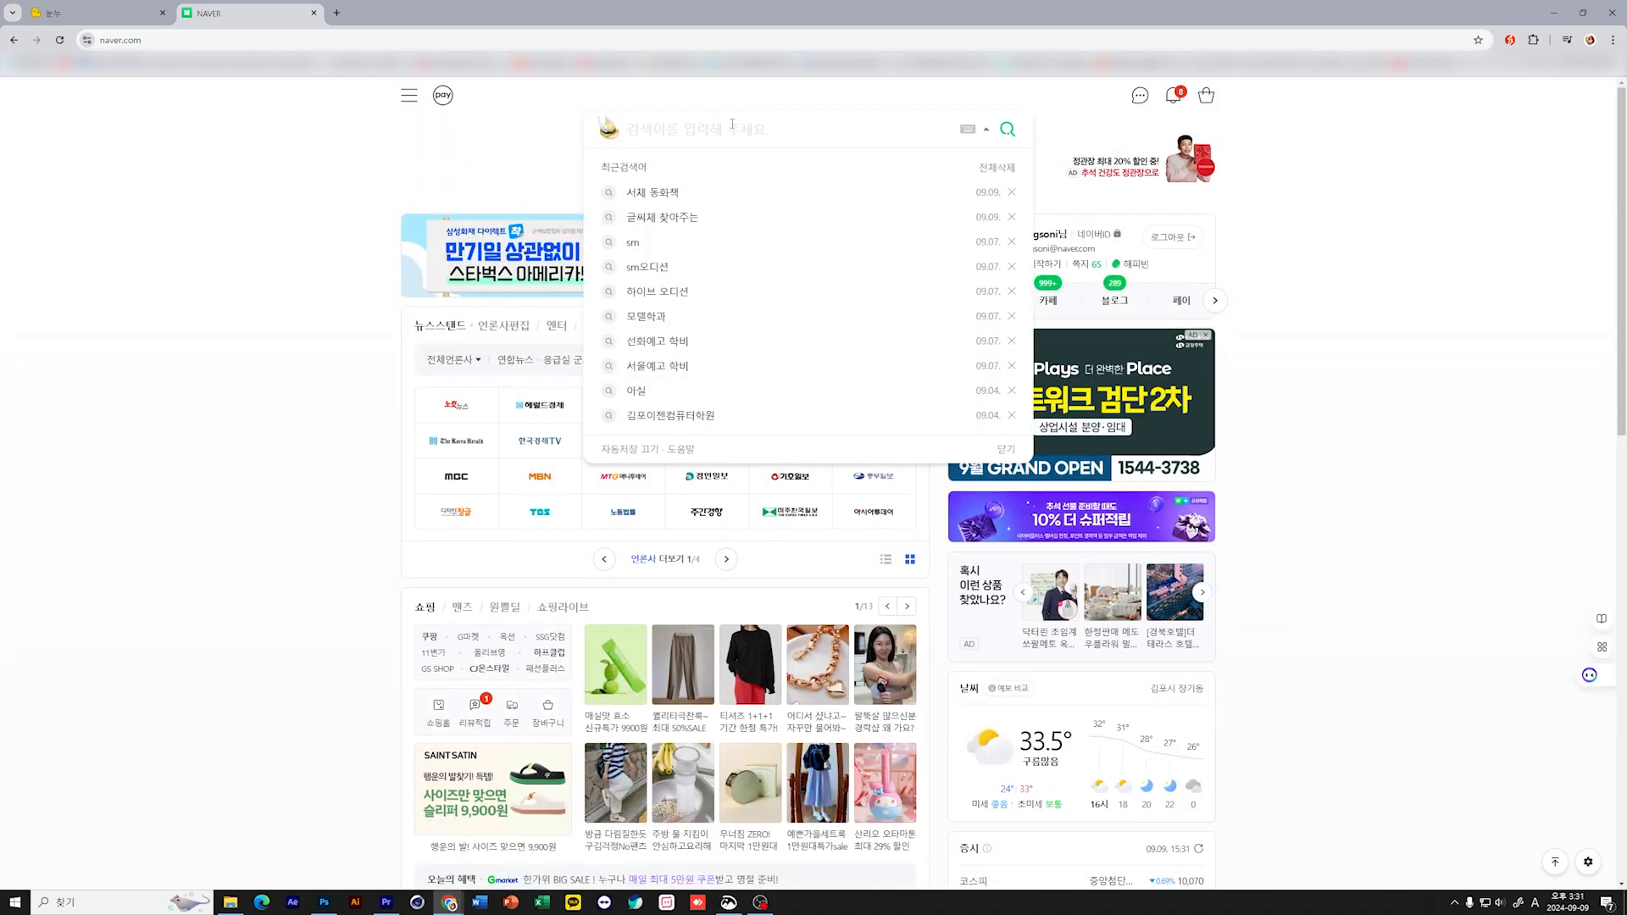
{"action": "type", "text": "눈누"}
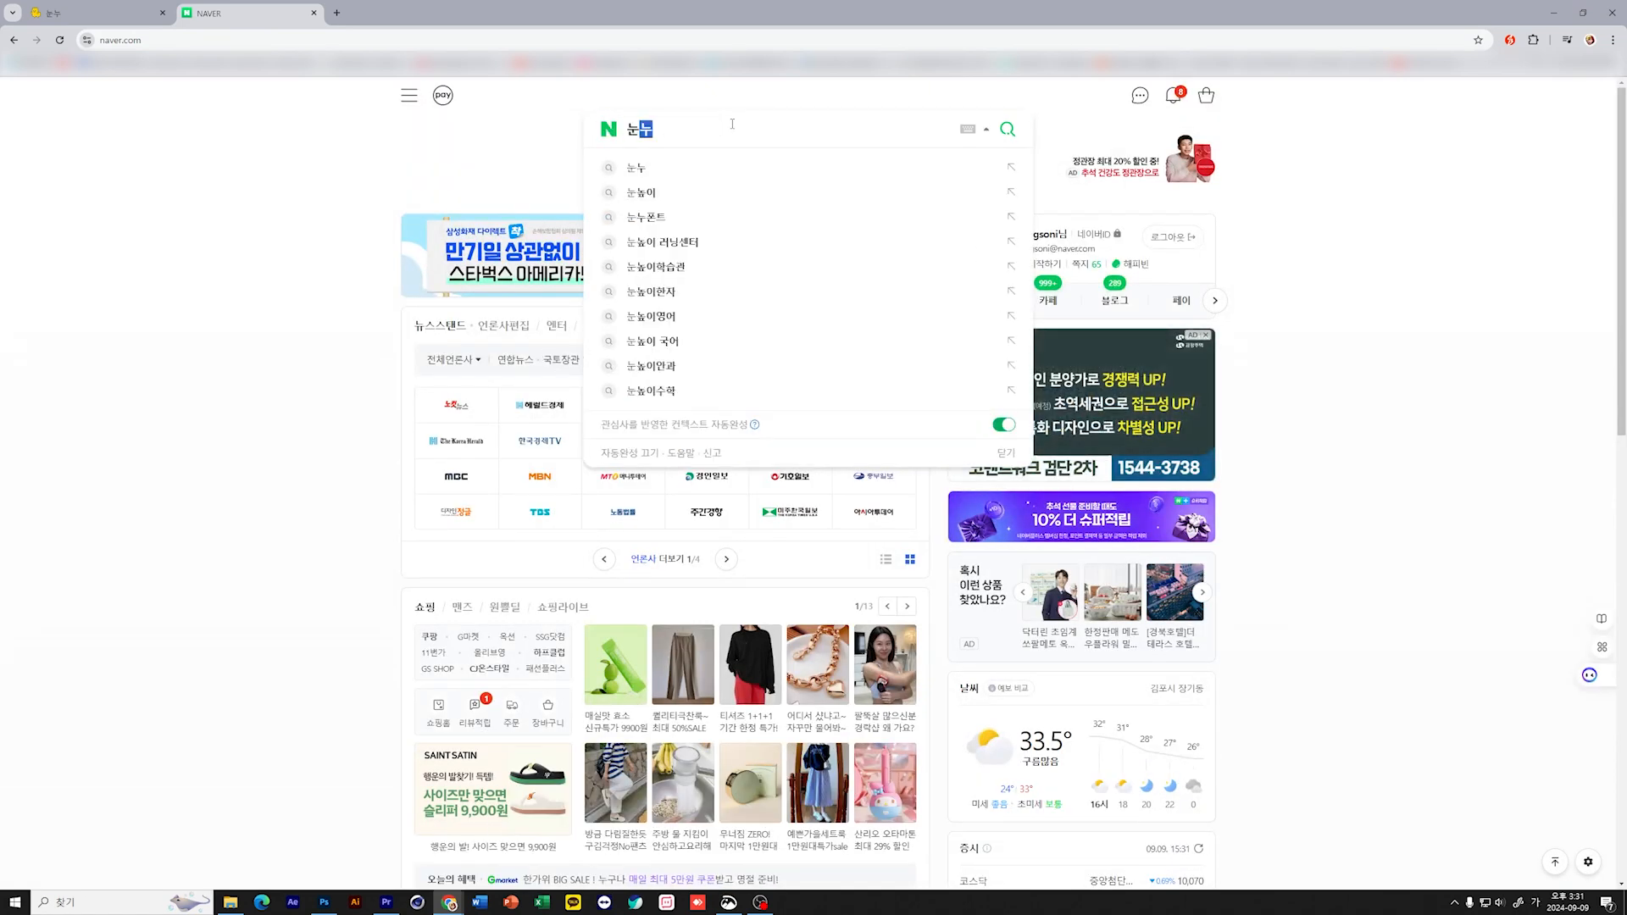
{"action": "key", "text": "Return"}
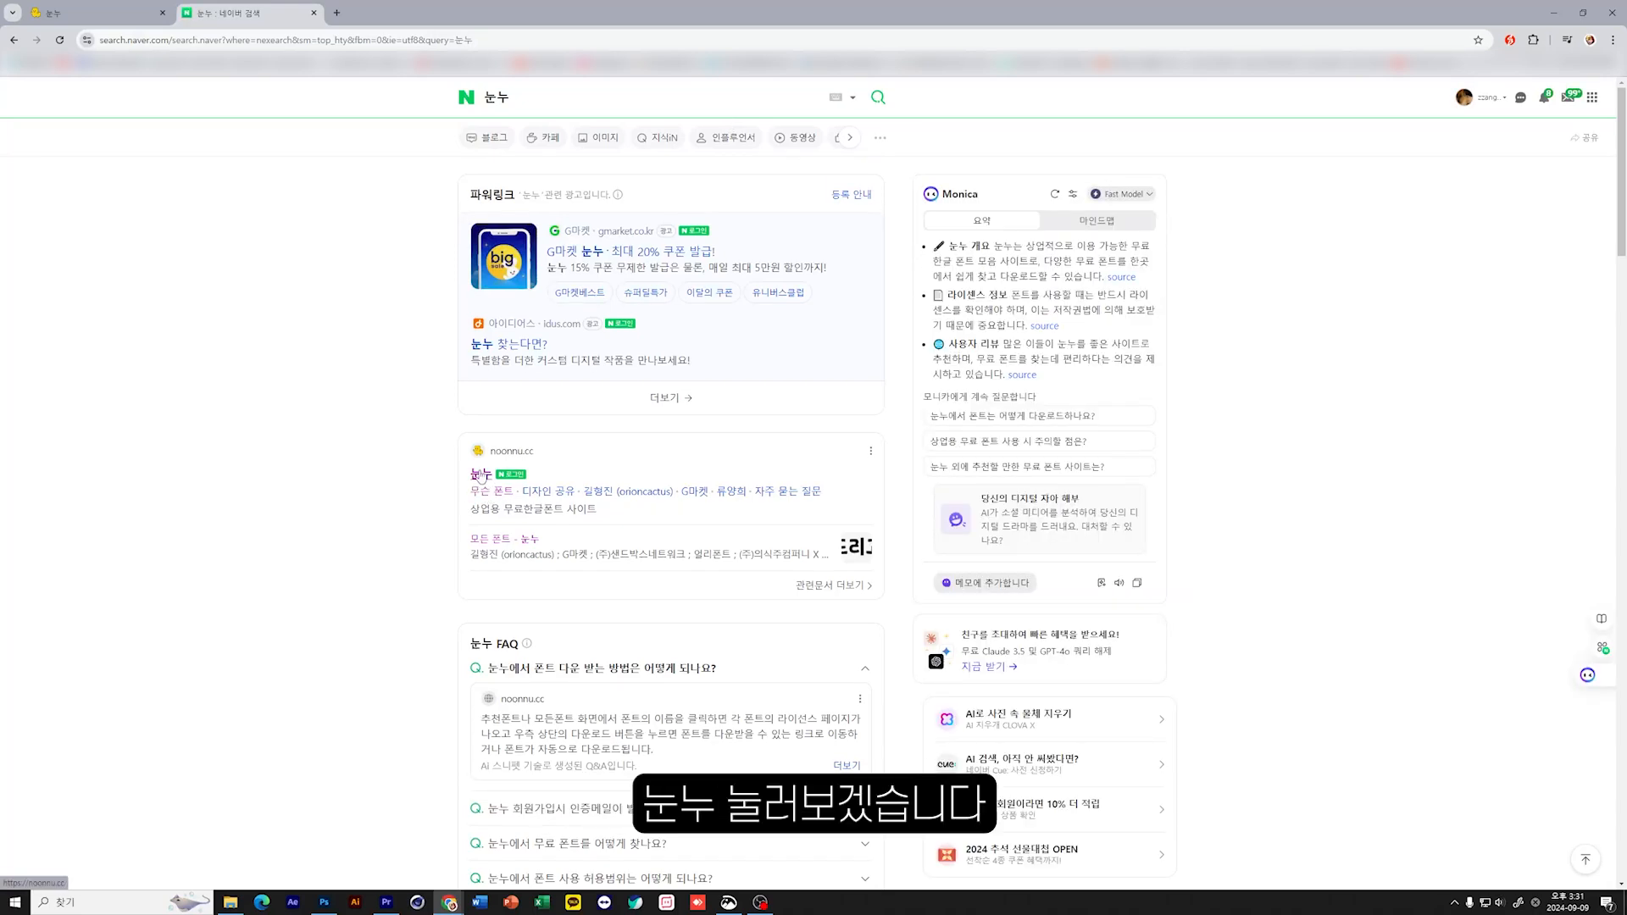
{"action": "left_click", "coordinate": [480, 475]}
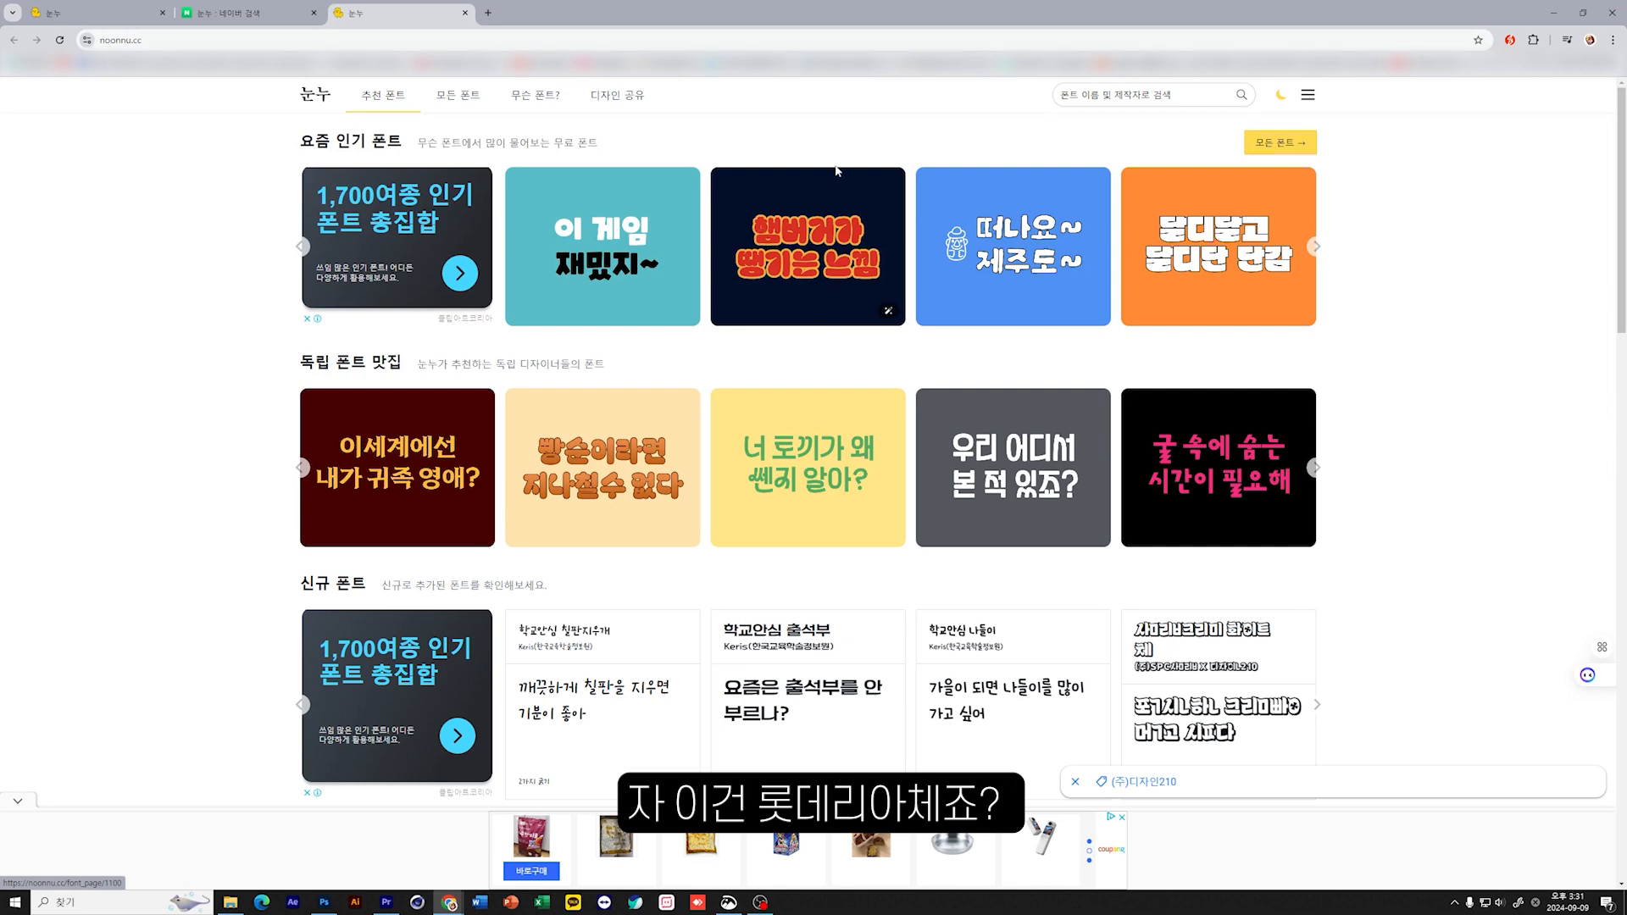
Step: Show all fonts on 눈누 and sort them by popularity (인기순)
{"action": "left_click", "coordinate": [462, 104]}
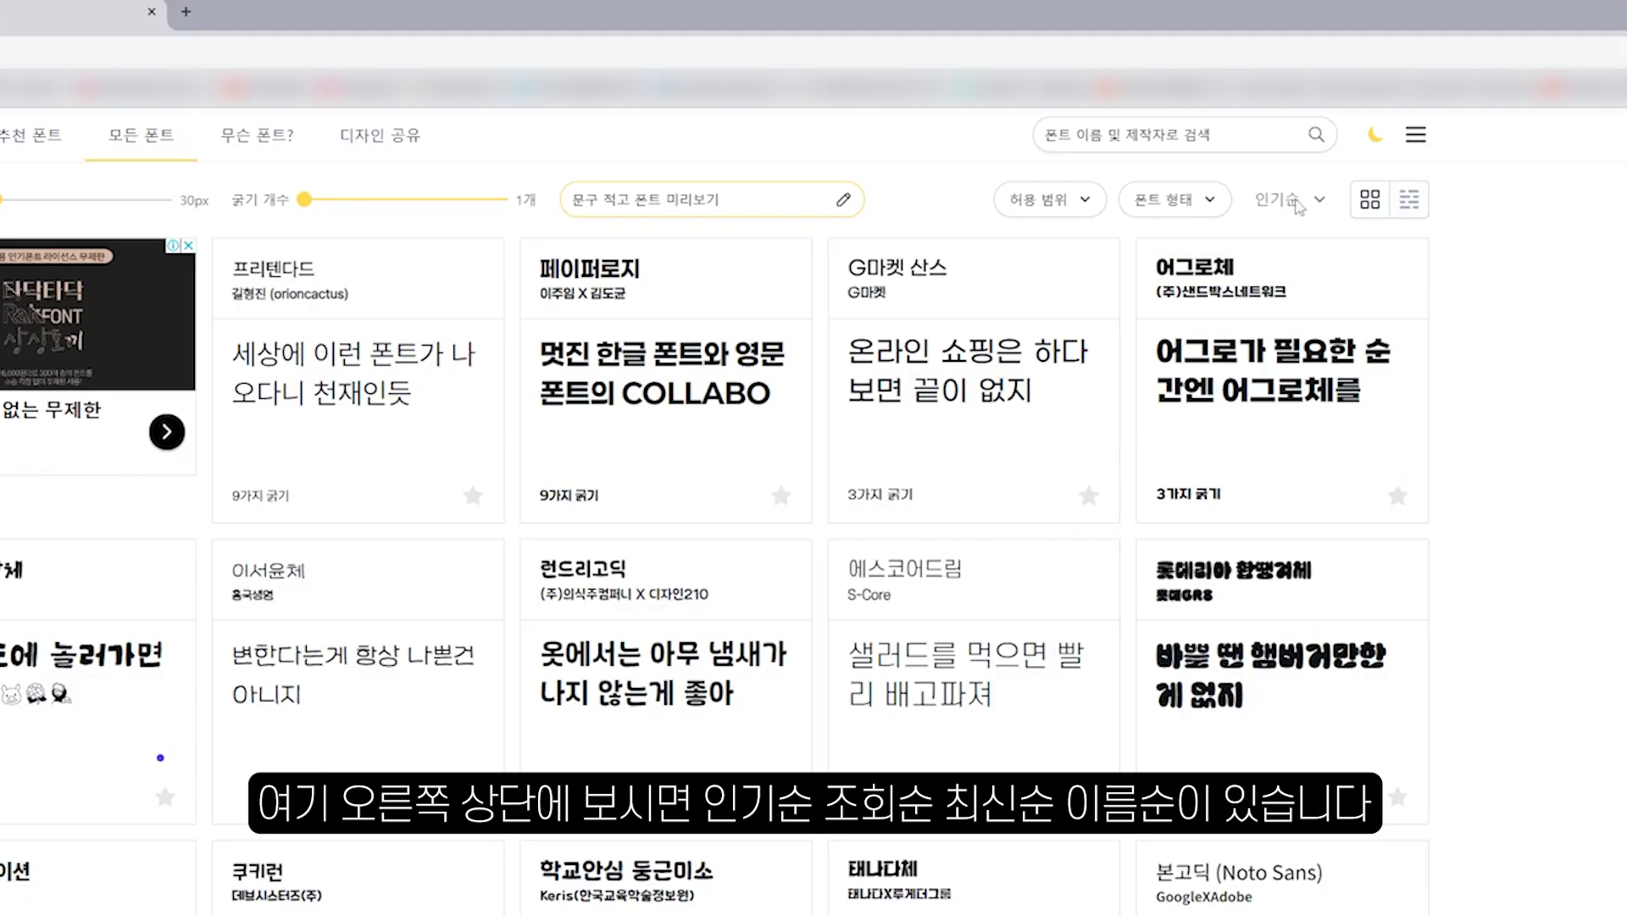
{"action": "left_click", "coordinate": [1309, 204]}
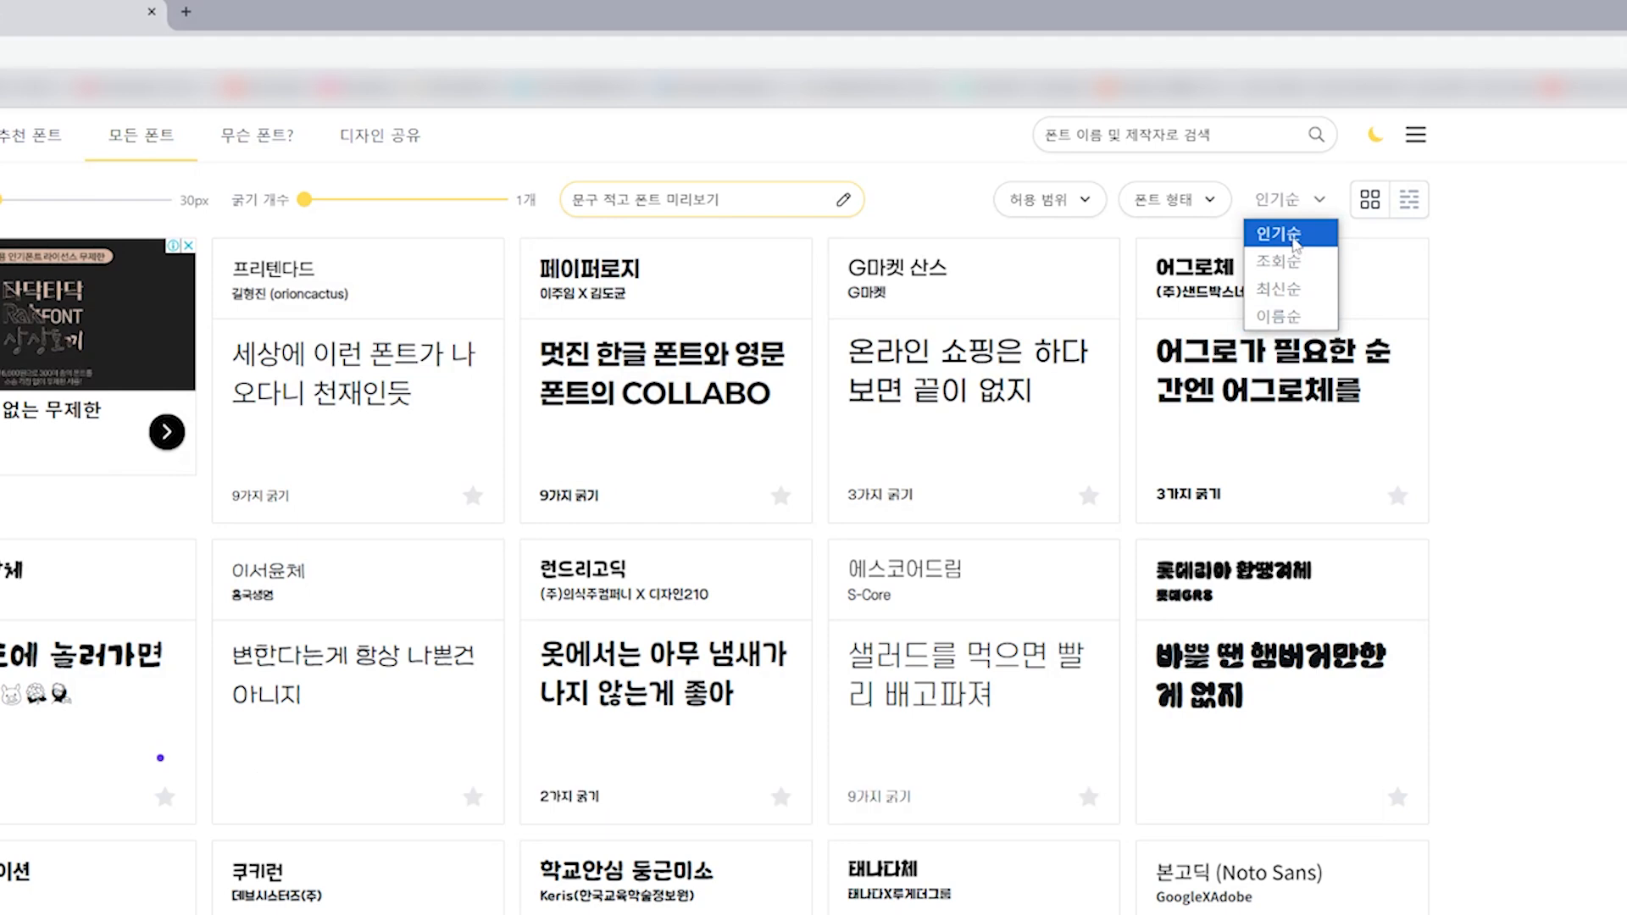
{"action": "left_click", "coordinate": [1295, 242]}
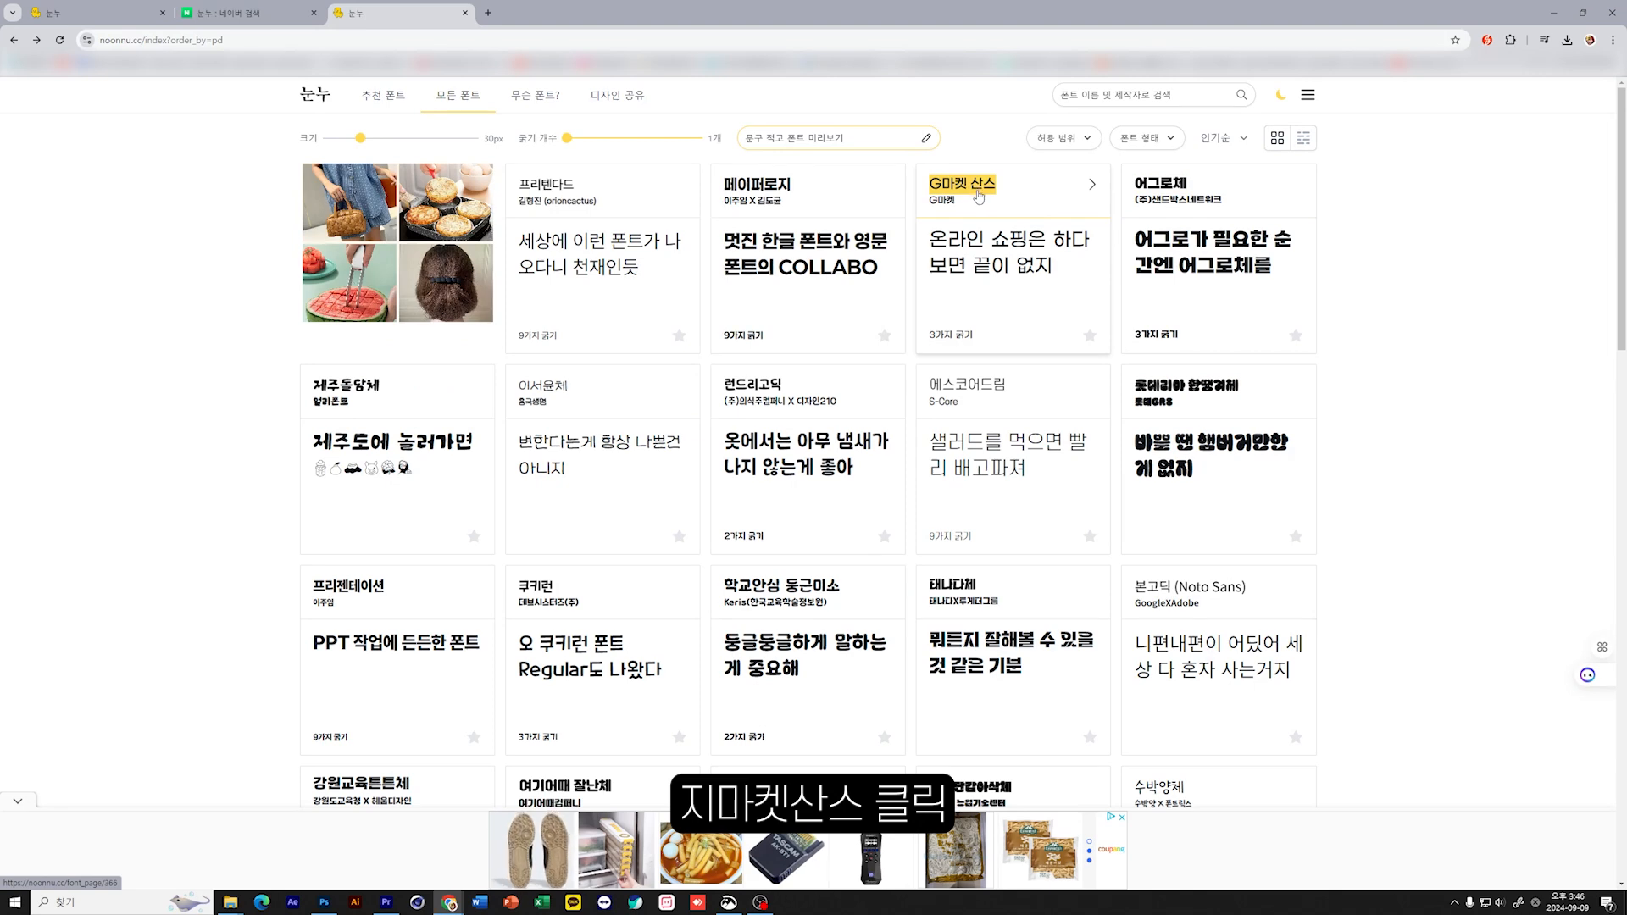
Step: Open the G마켓 산스 font page and check the OFL row in its license summary table
{"action": "left_click", "coordinate": [983, 191]}
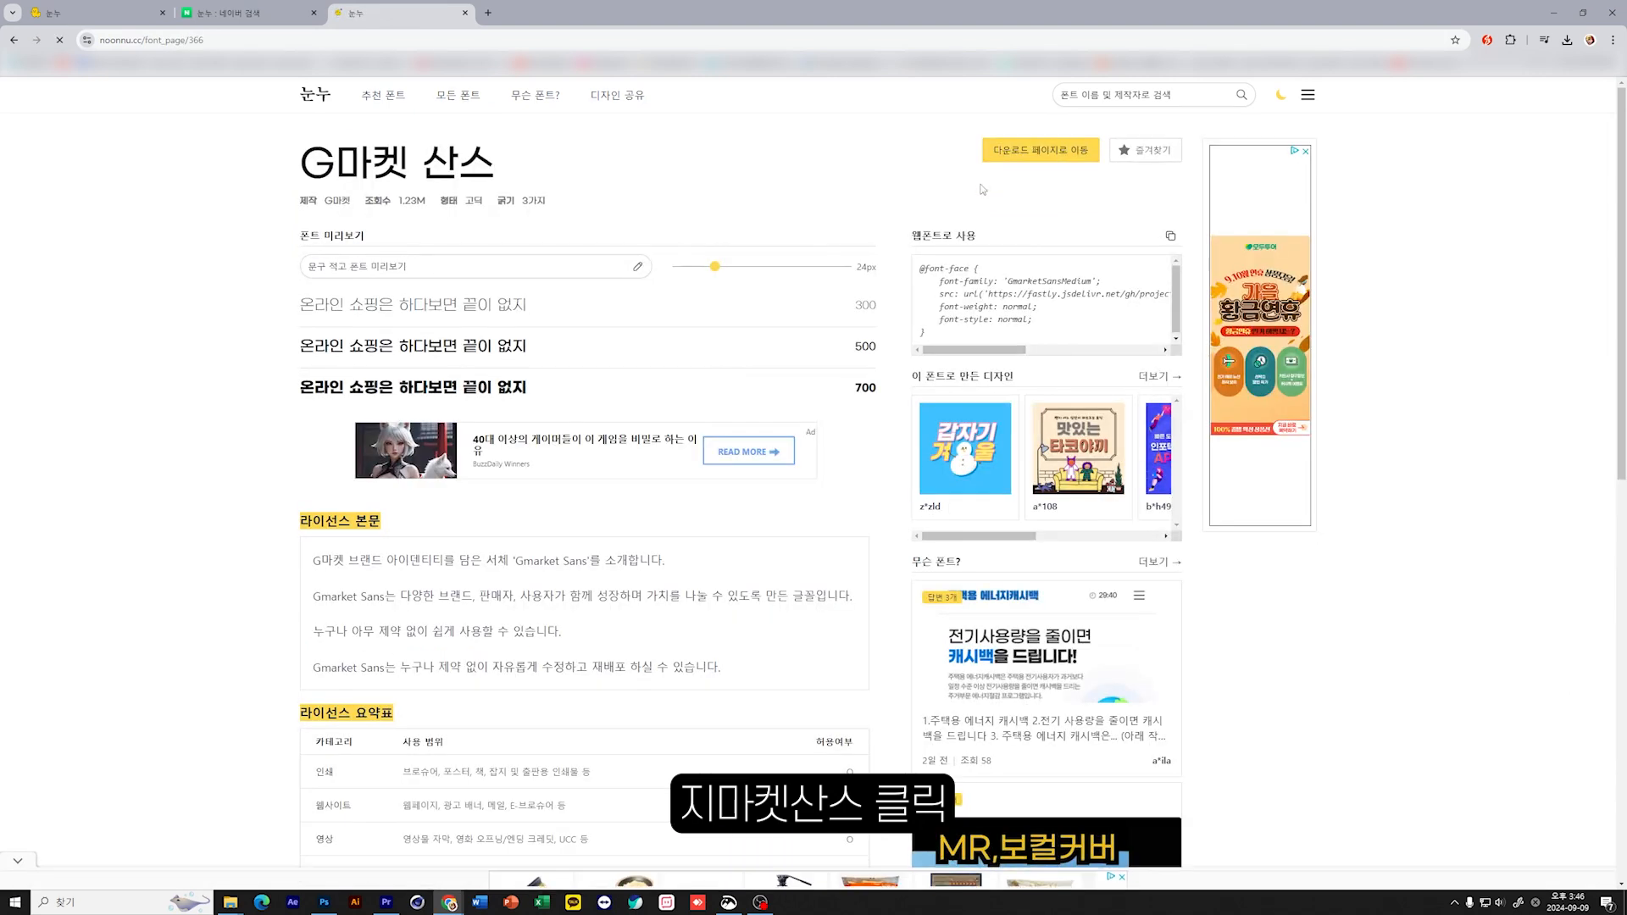
{"action": "scroll", "coordinate": [369, 360], "scroll_direction": "down", "scroll_amount": 5}
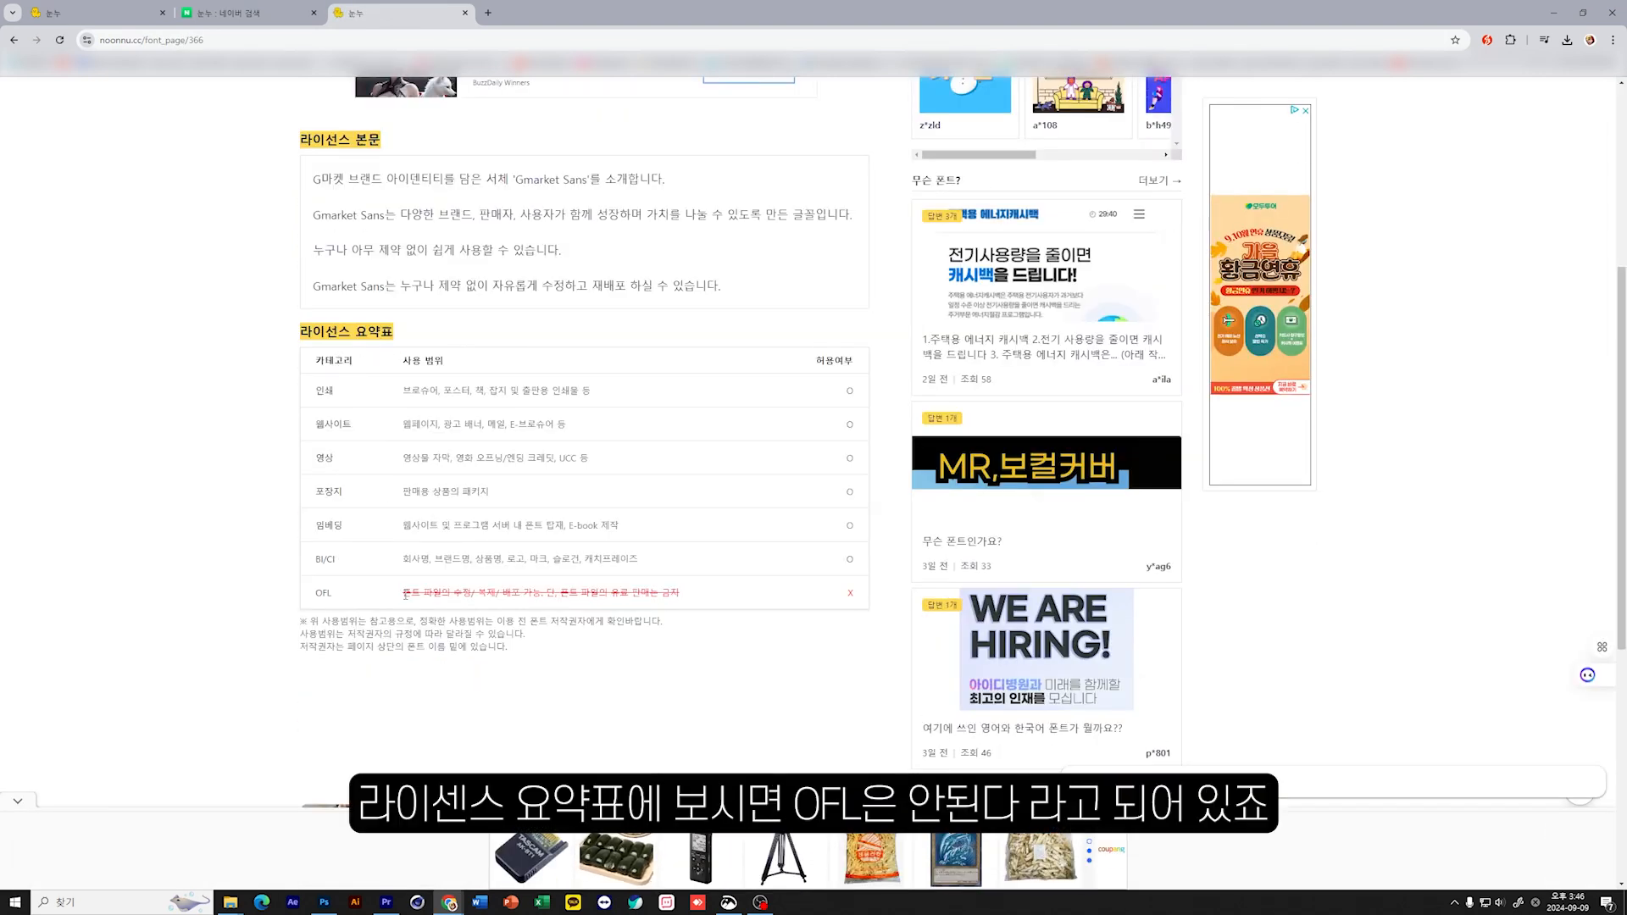
{"action": "left_click_drag", "start_coordinate": [405, 595], "coordinate": [851, 594]}
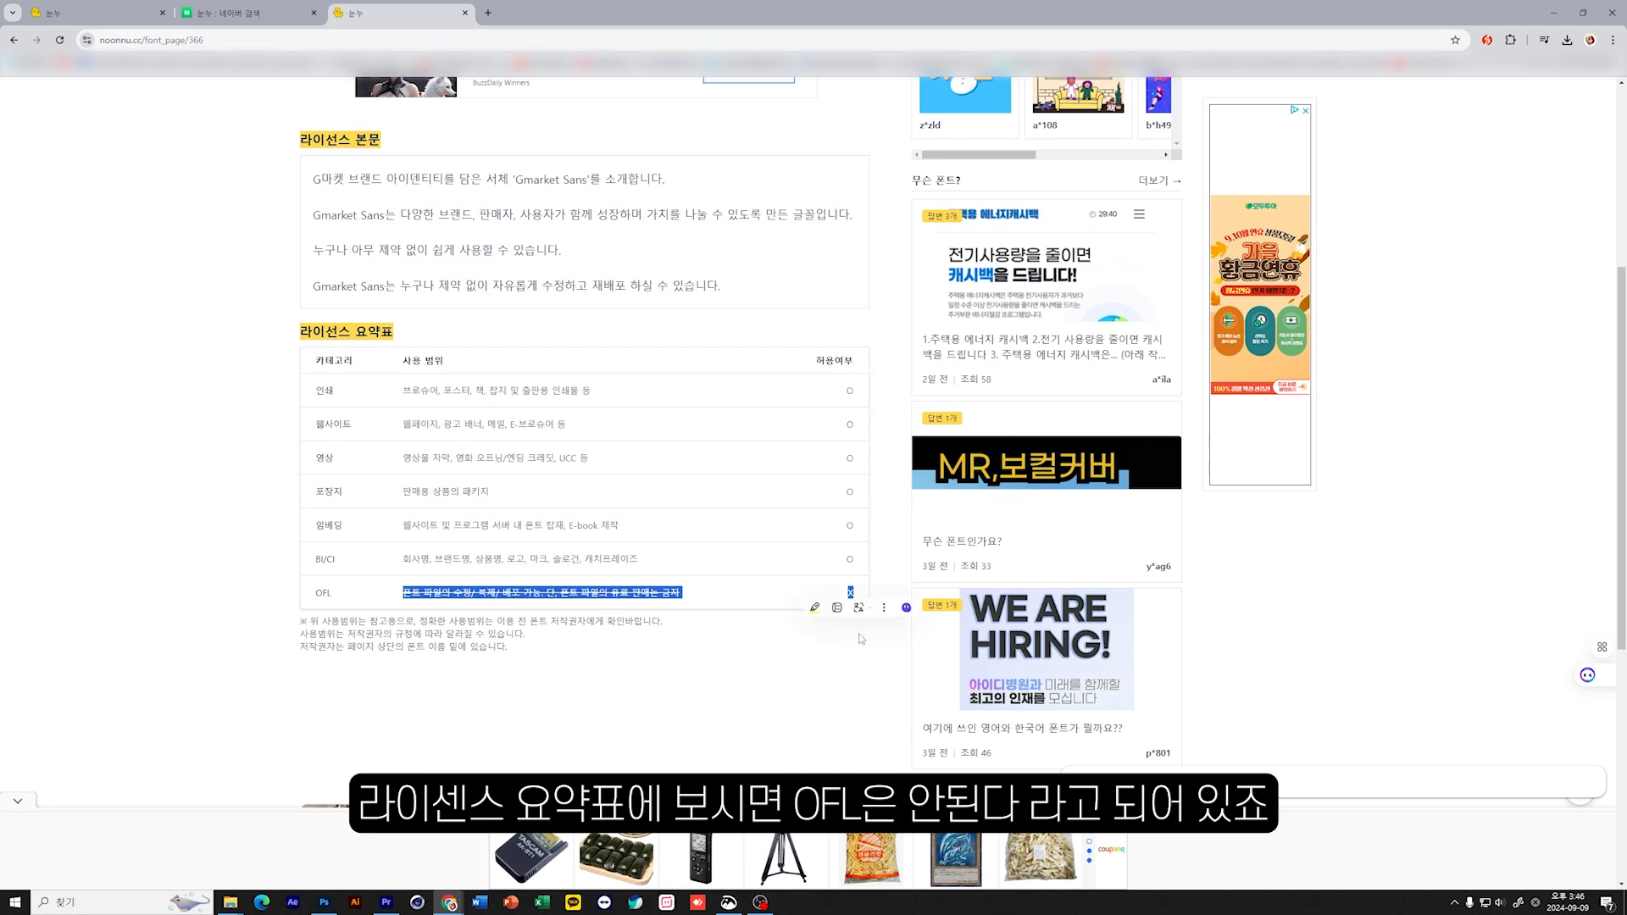
{"action": "left_click", "coordinate": [775, 667]}
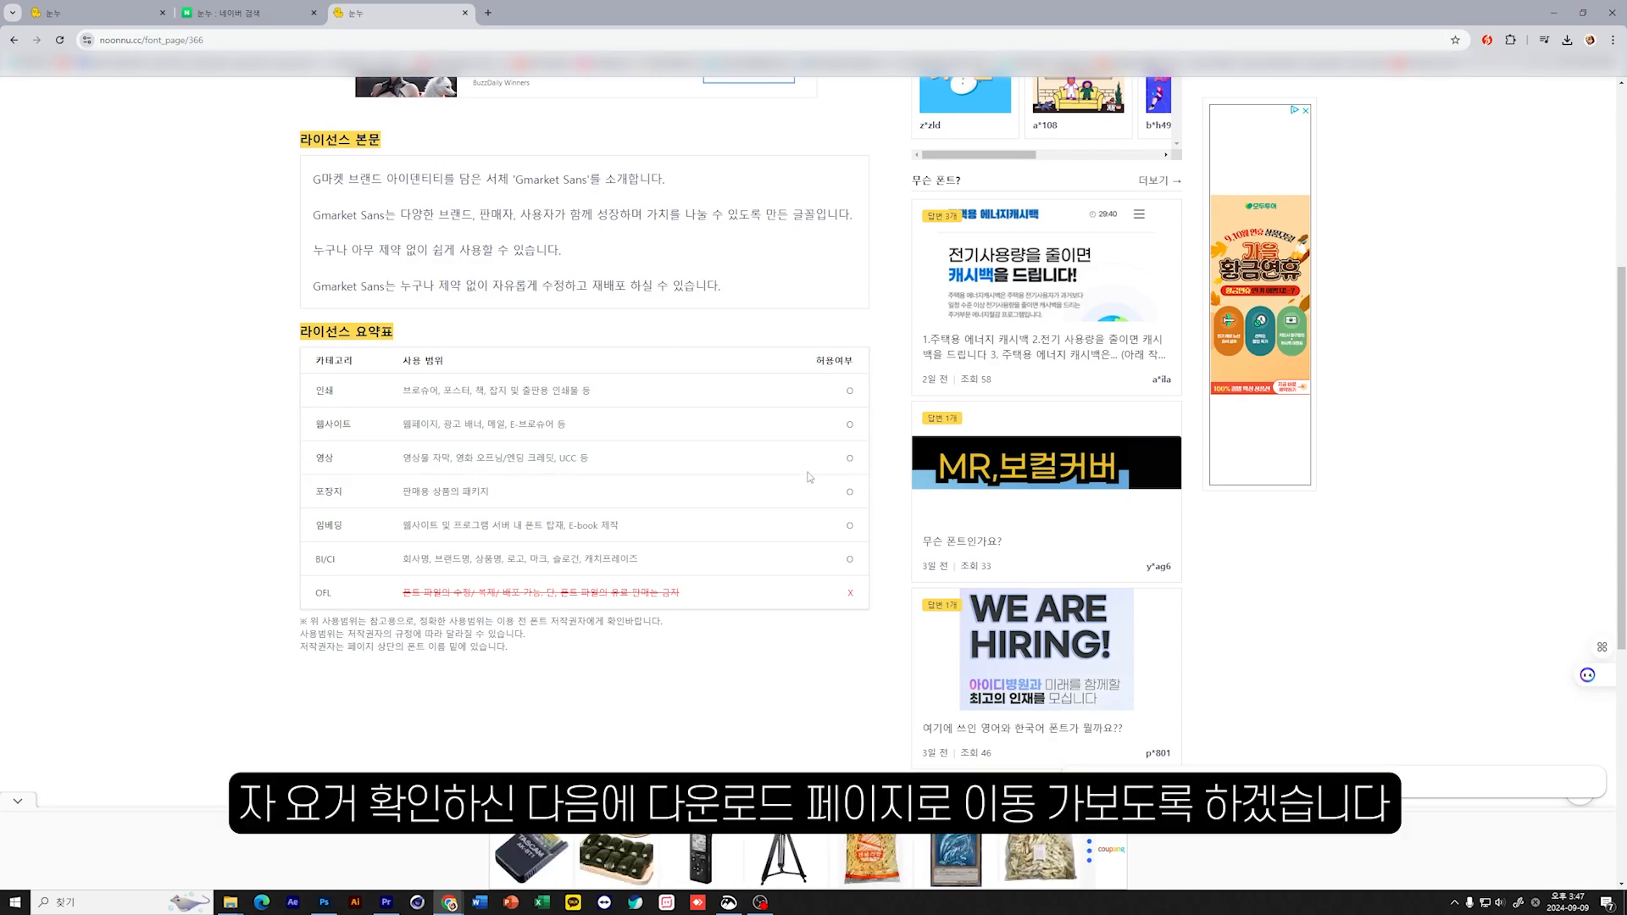
Step: Go to the official Gmarket Sans download page and download the TTF version of the font
{"action": "scroll", "coordinate": [806, 471], "scroll_direction": "up", "scroll_amount": 5}
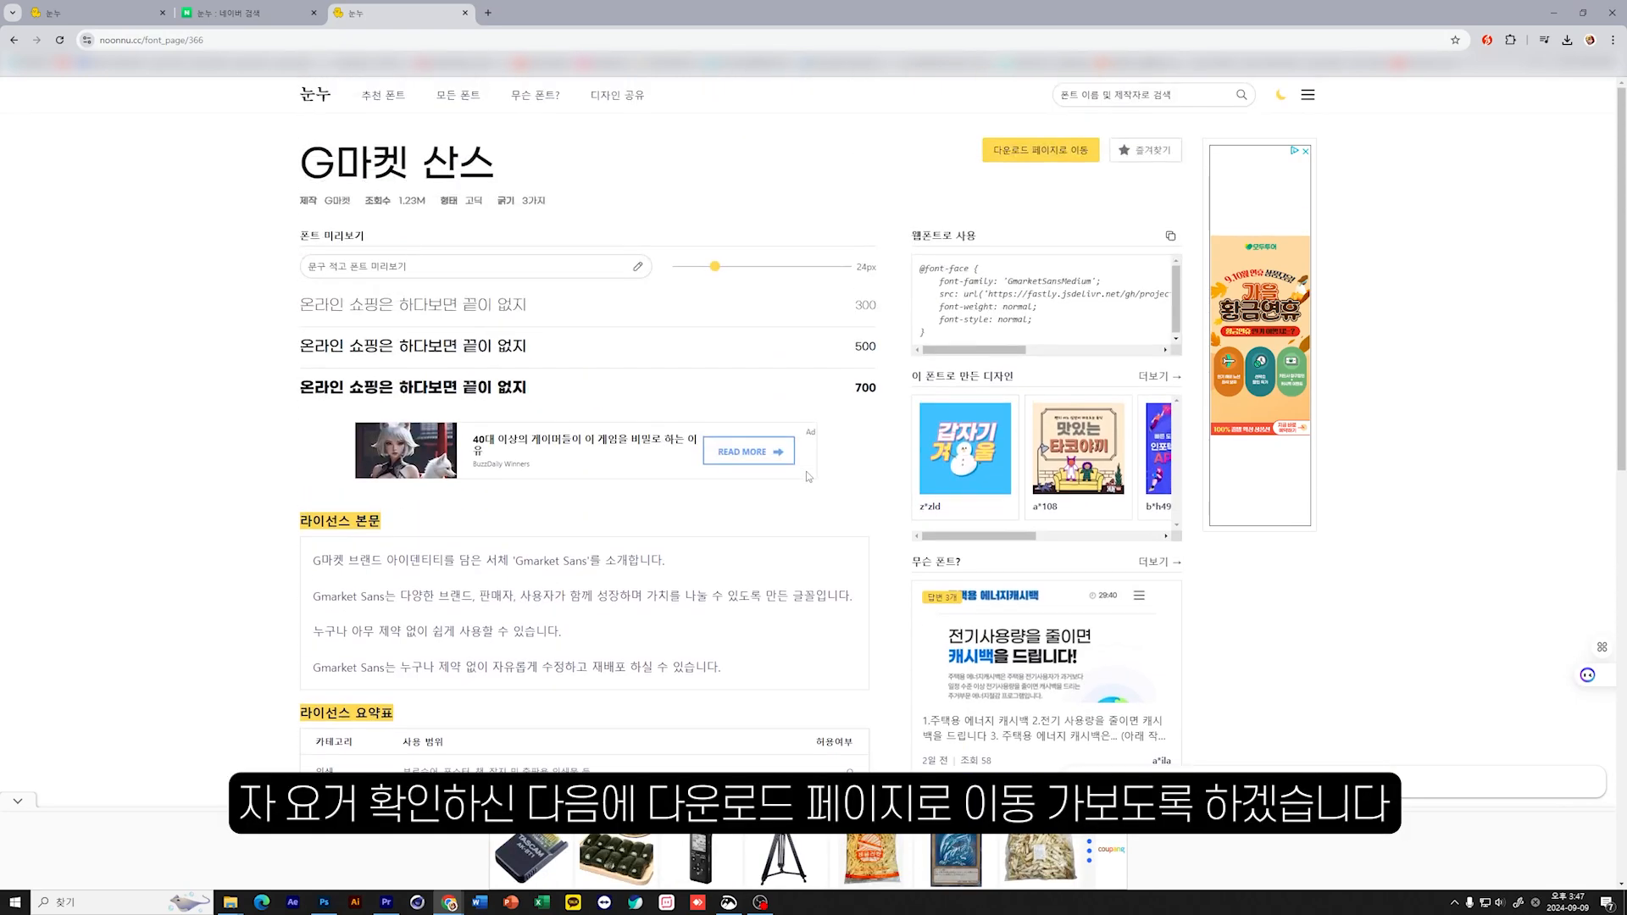
{"action": "left_click", "coordinate": [1069, 152]}
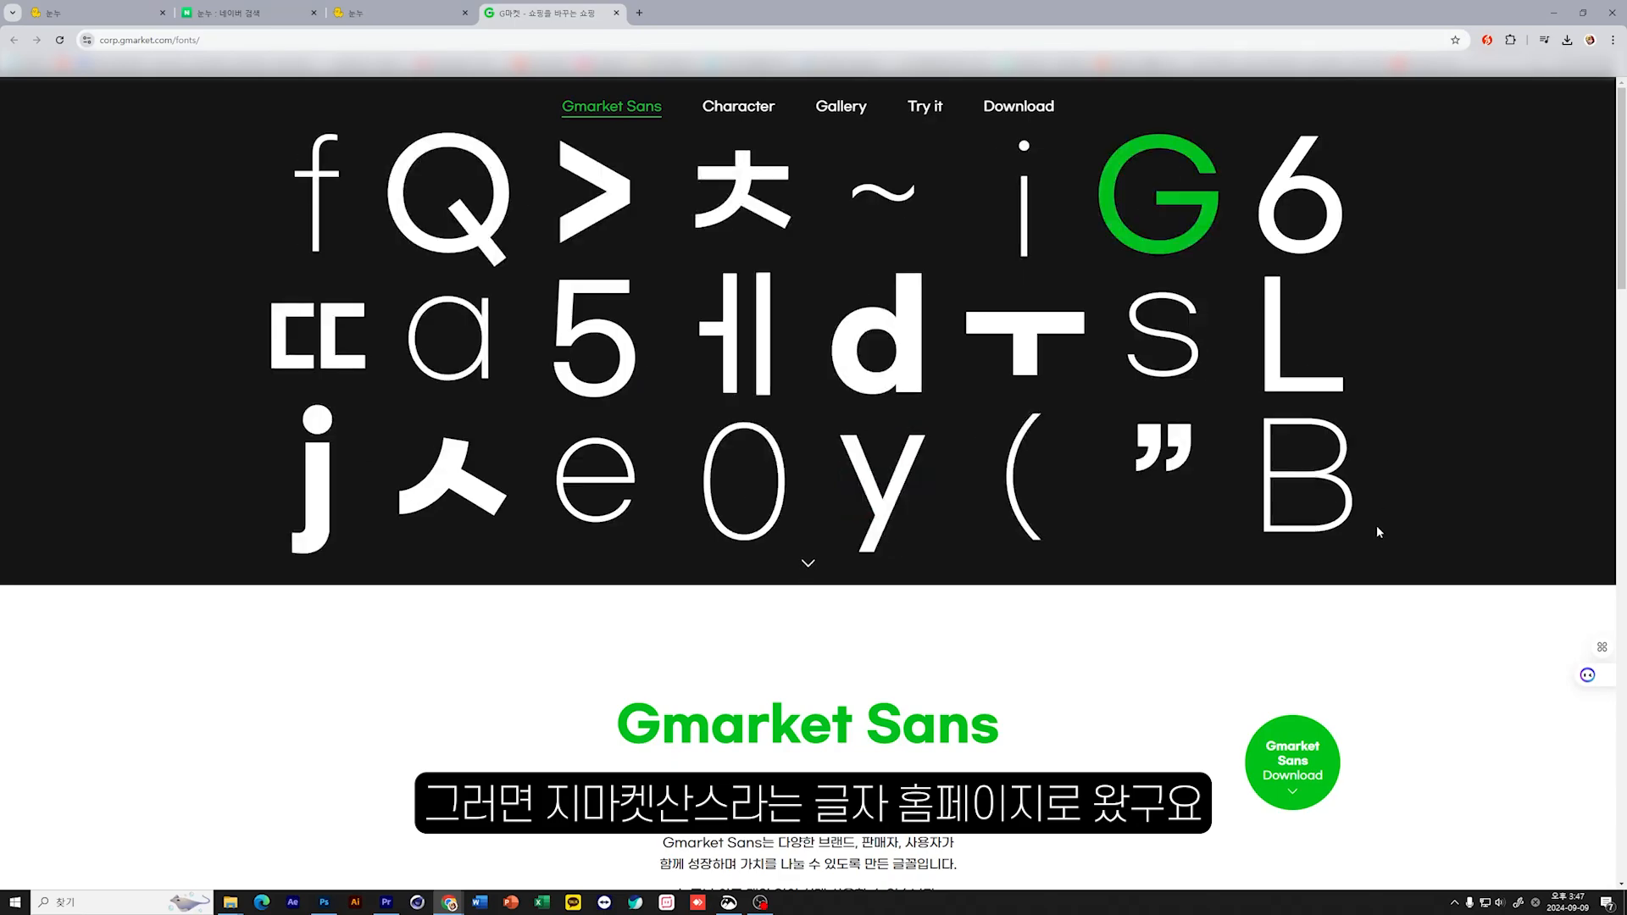
{"action": "scroll", "coordinate": [1434, 567], "scroll_direction": "down", "scroll_amount": 2}
{"action": "scroll", "coordinate": [1434, 567], "scroll_direction": "down", "scroll_amount": 2}
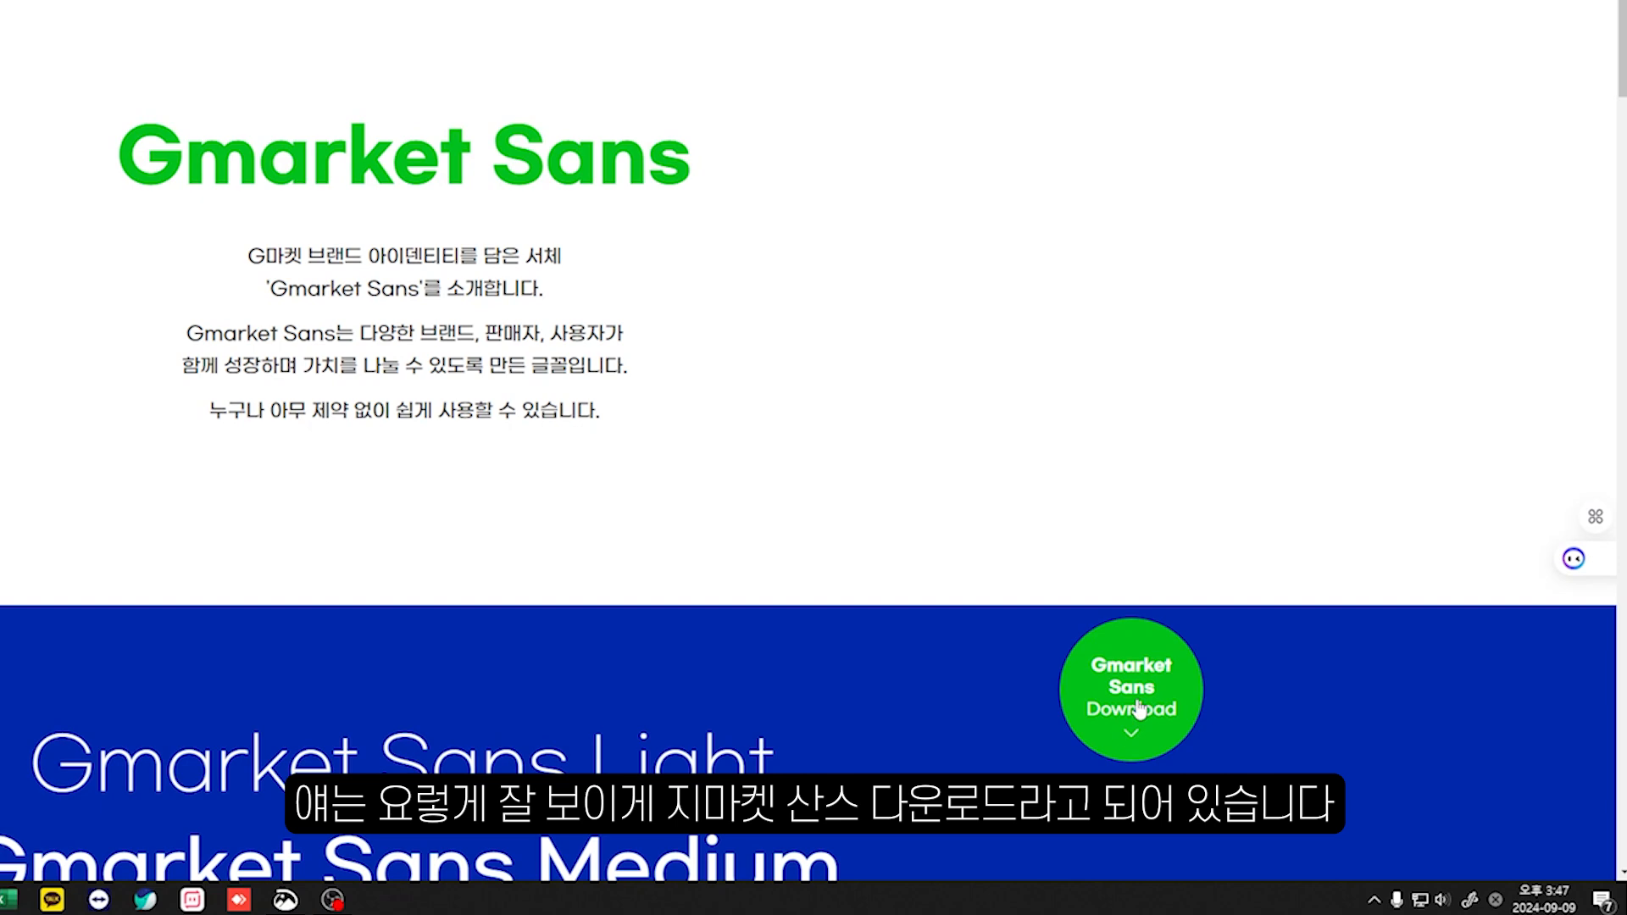
{"action": "left_click", "coordinate": [1131, 714]}
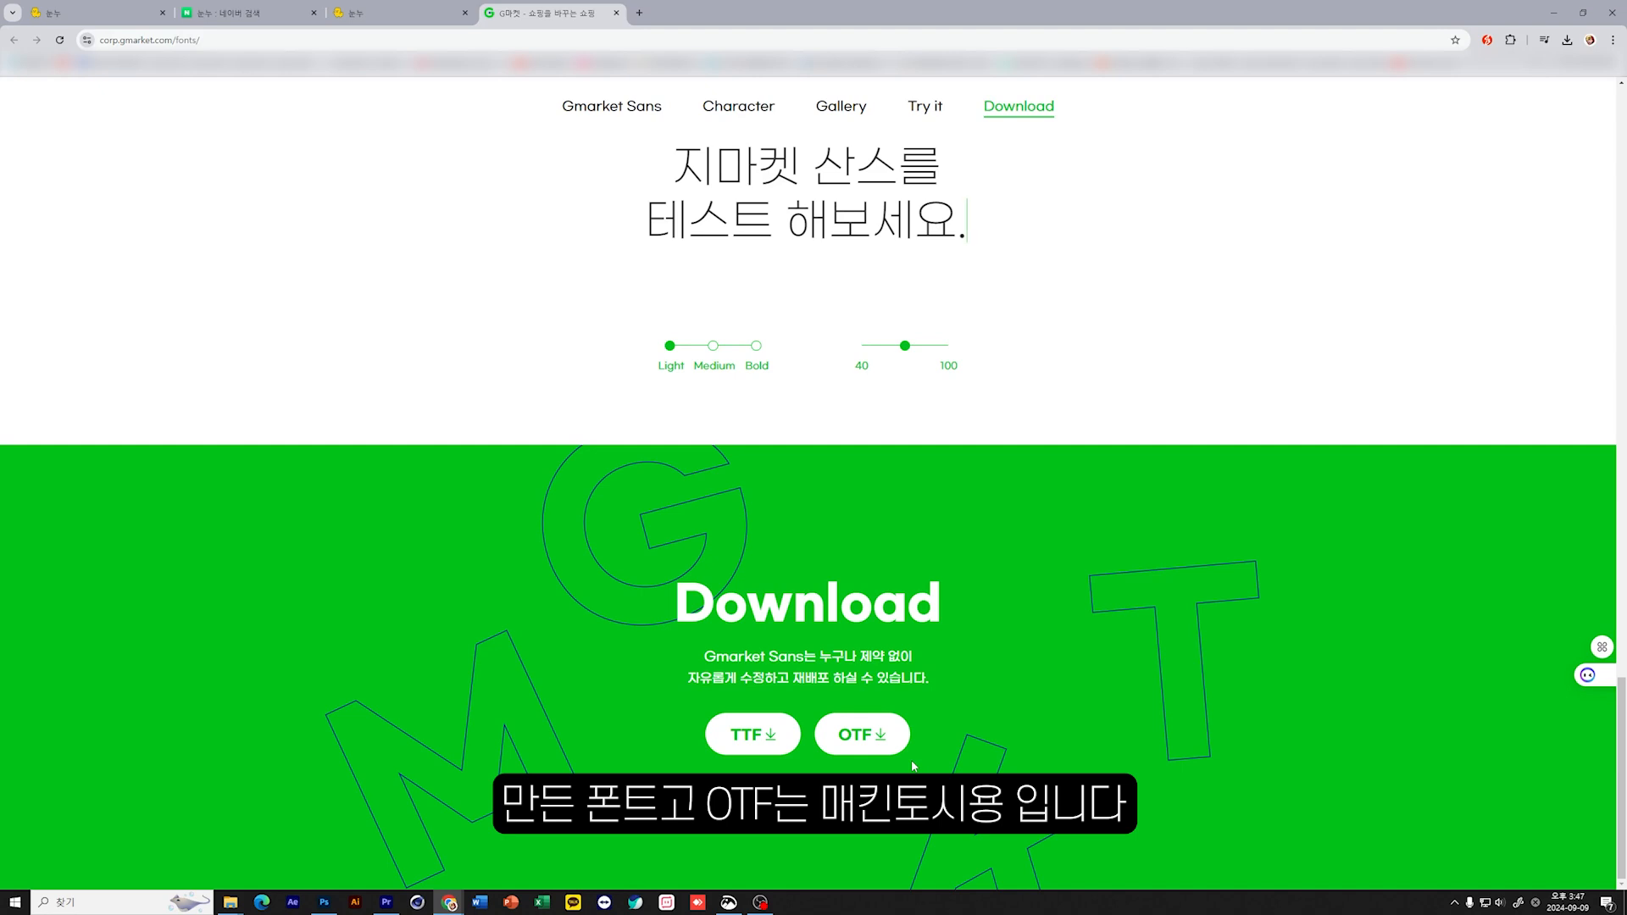
{"action": "left_click", "coordinate": [771, 737]}
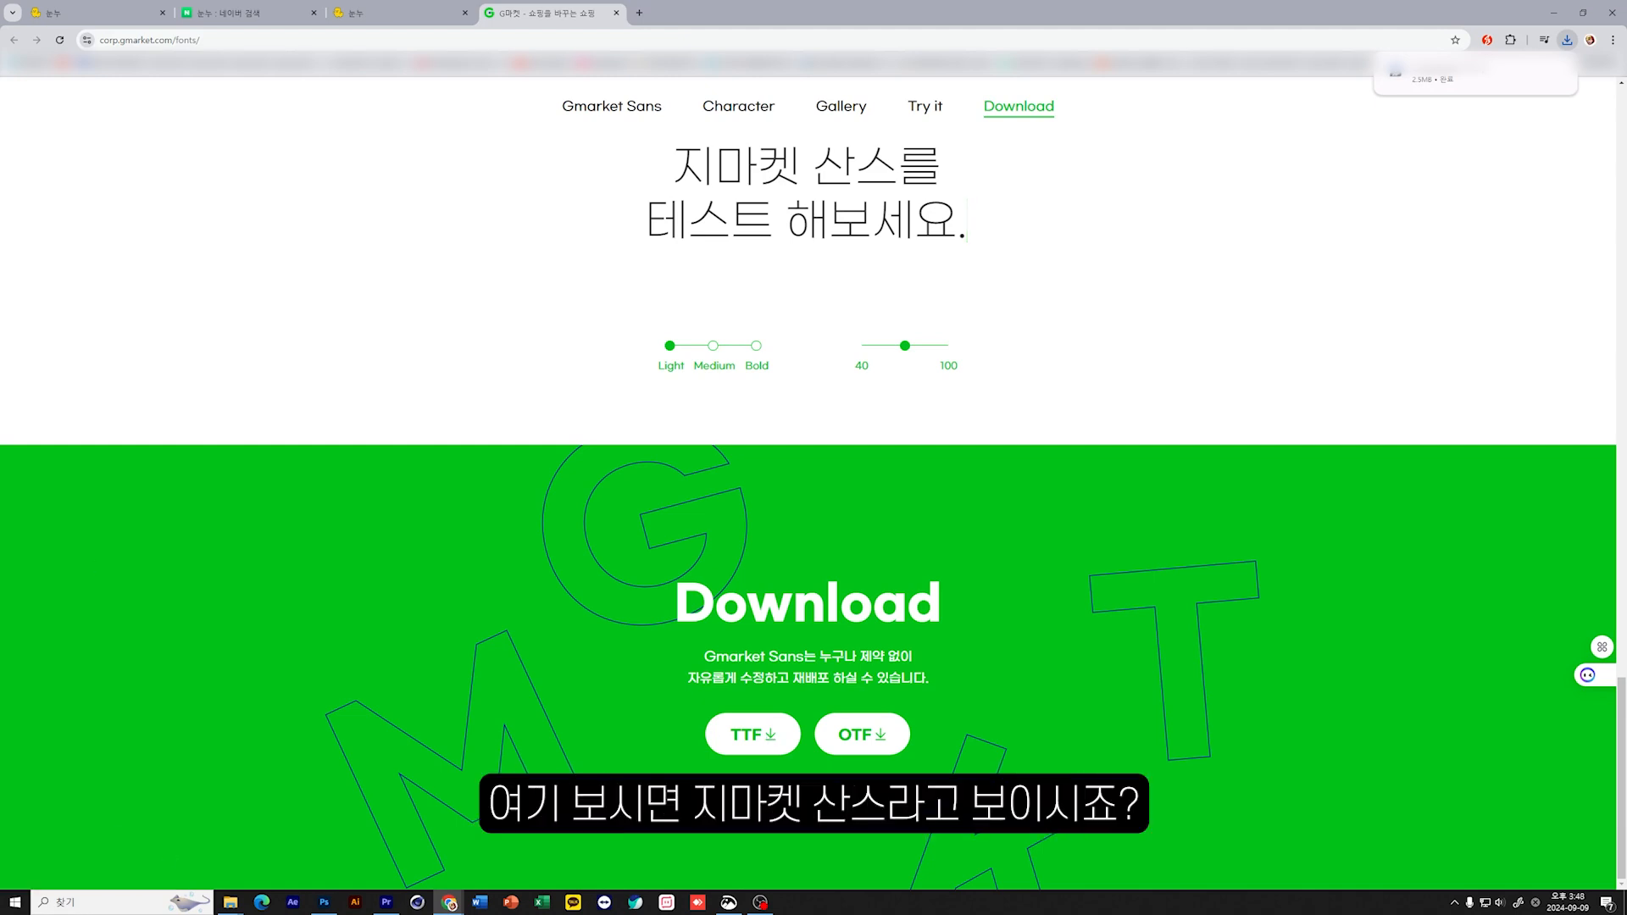
Step: Locate the downloaded GmarketSansTTF archive in its folder and extract all its files into the Downloads folder with Bandizip
{"action": "left_click", "coordinate": [1557, 71]}
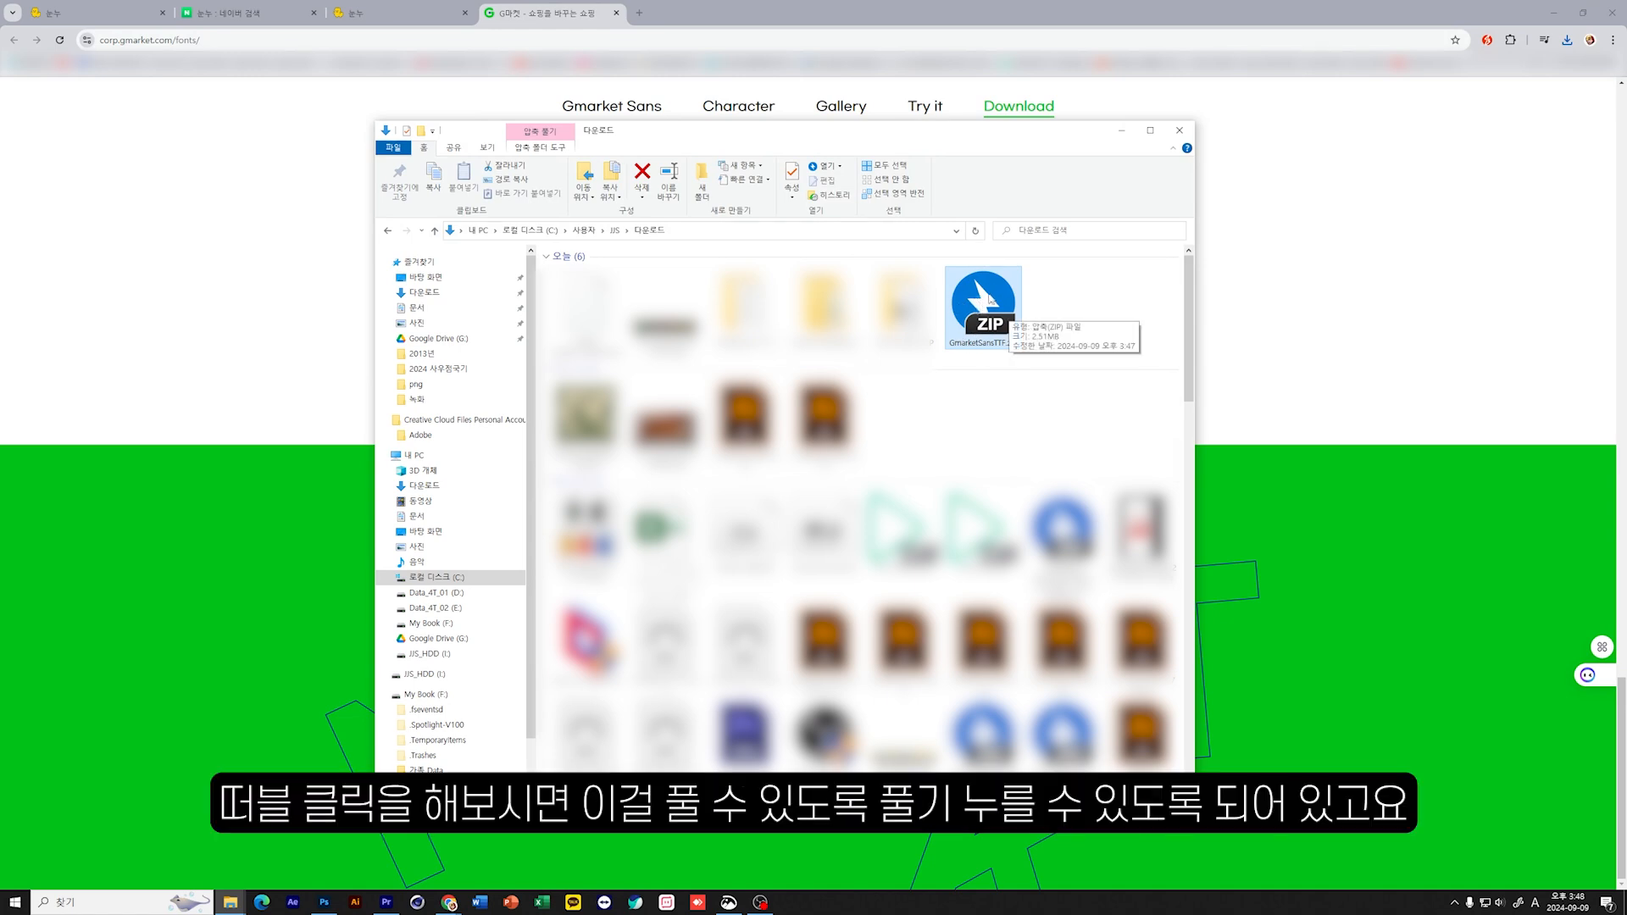
{"action": "double_click", "coordinate": [978, 343]}
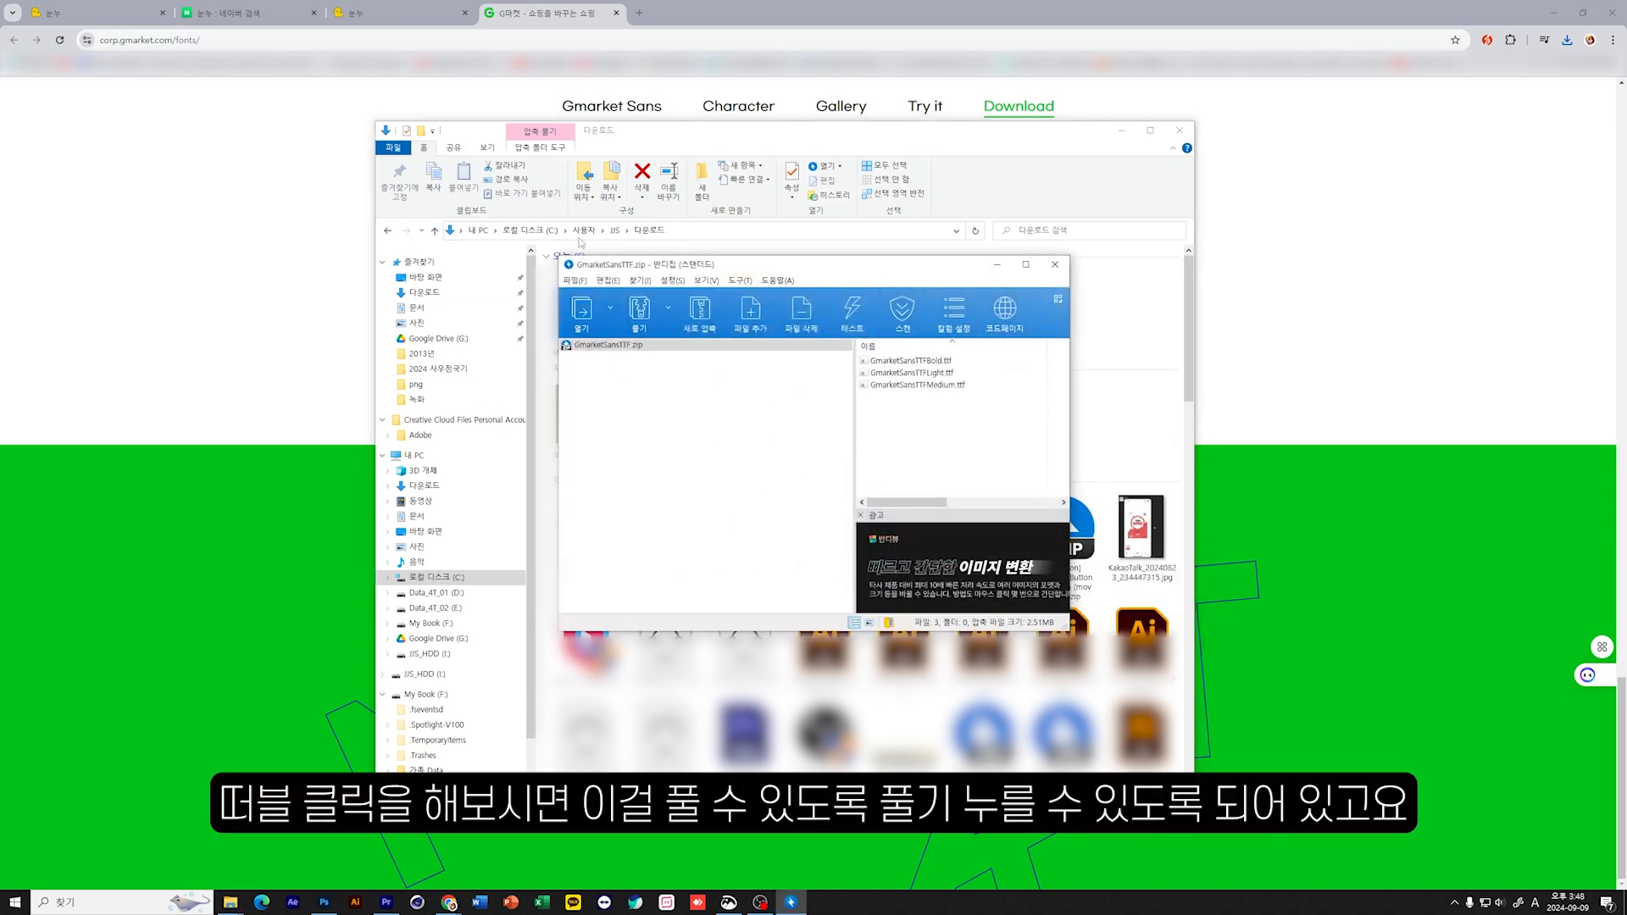
{"action": "left_click", "coordinate": [642, 311]}
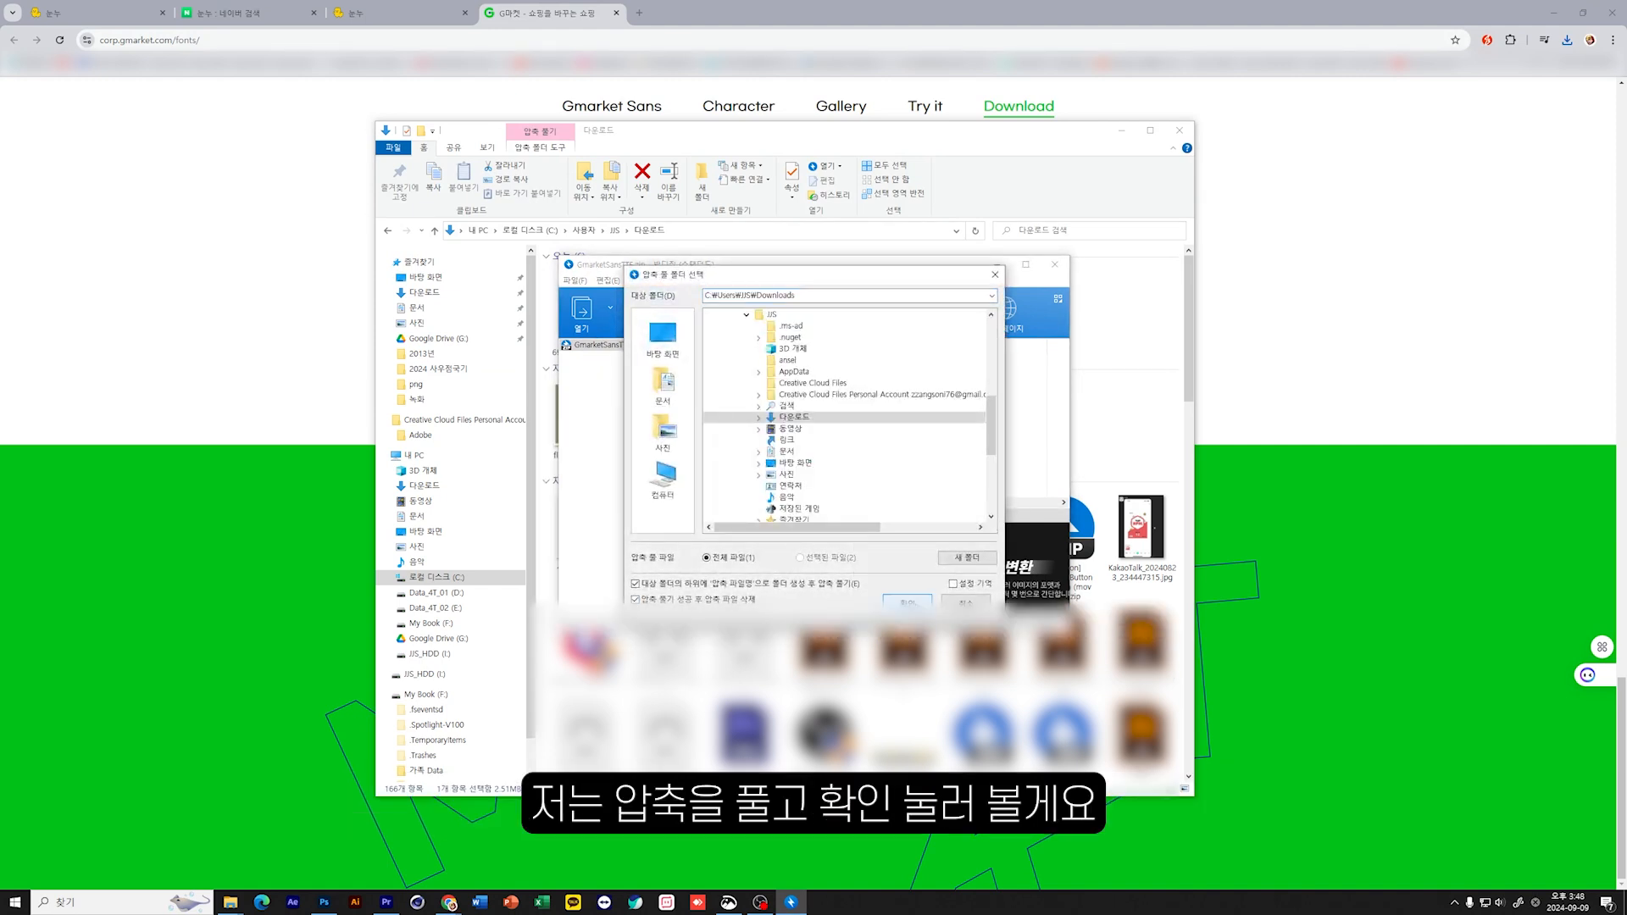
{"action": "left_click", "coordinate": [907, 603]}
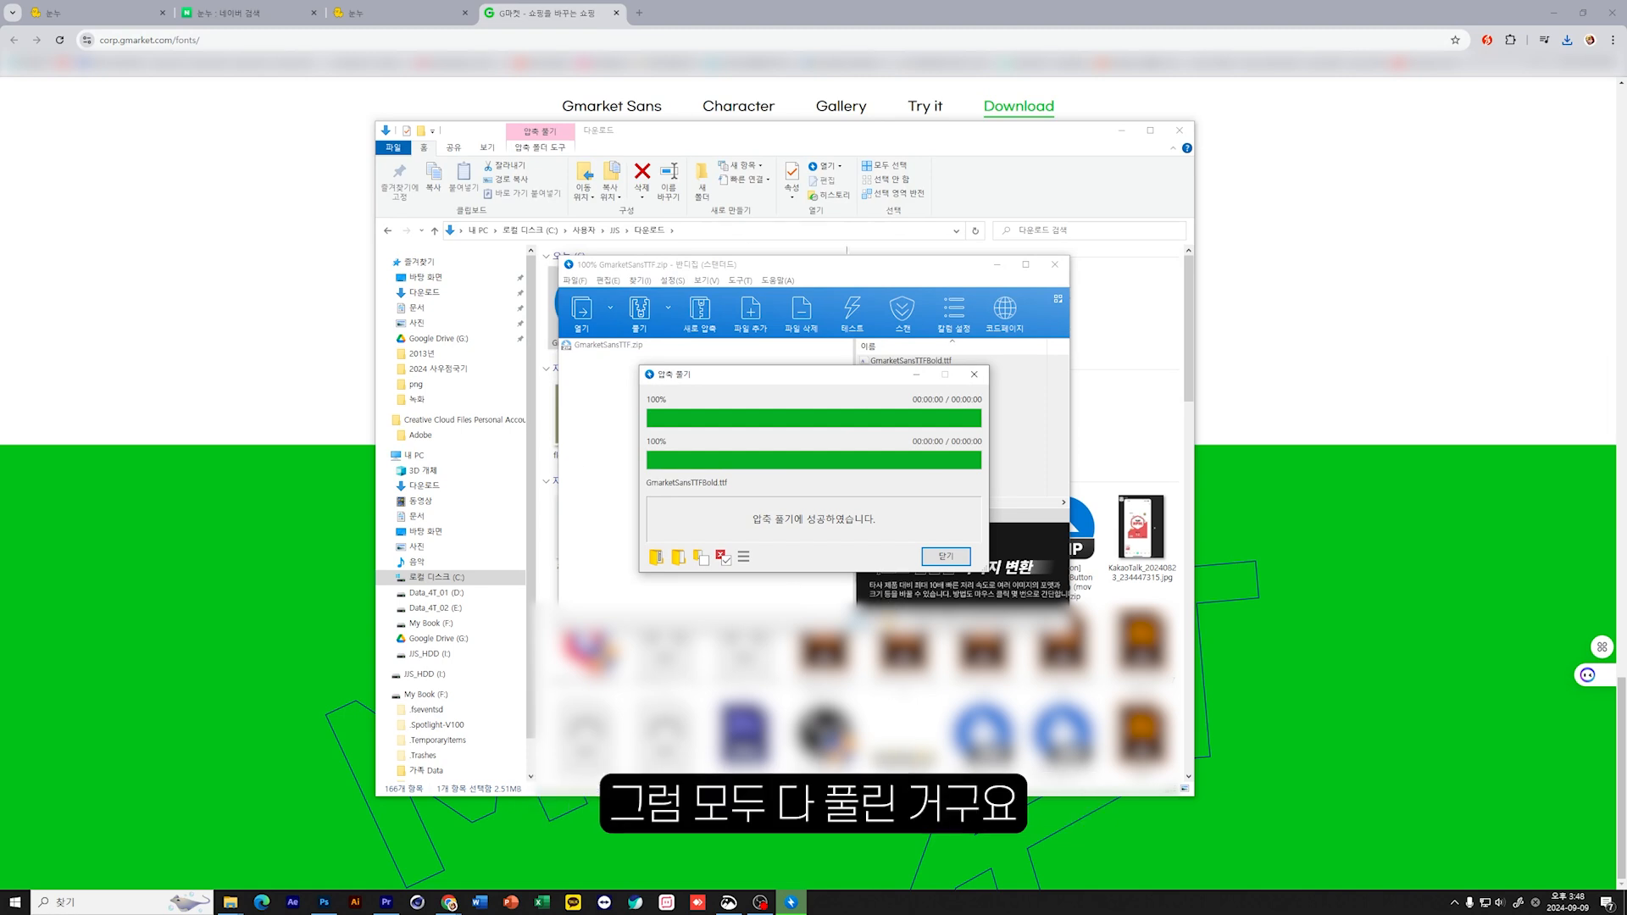
{"action": "left_click", "coordinate": [974, 374]}
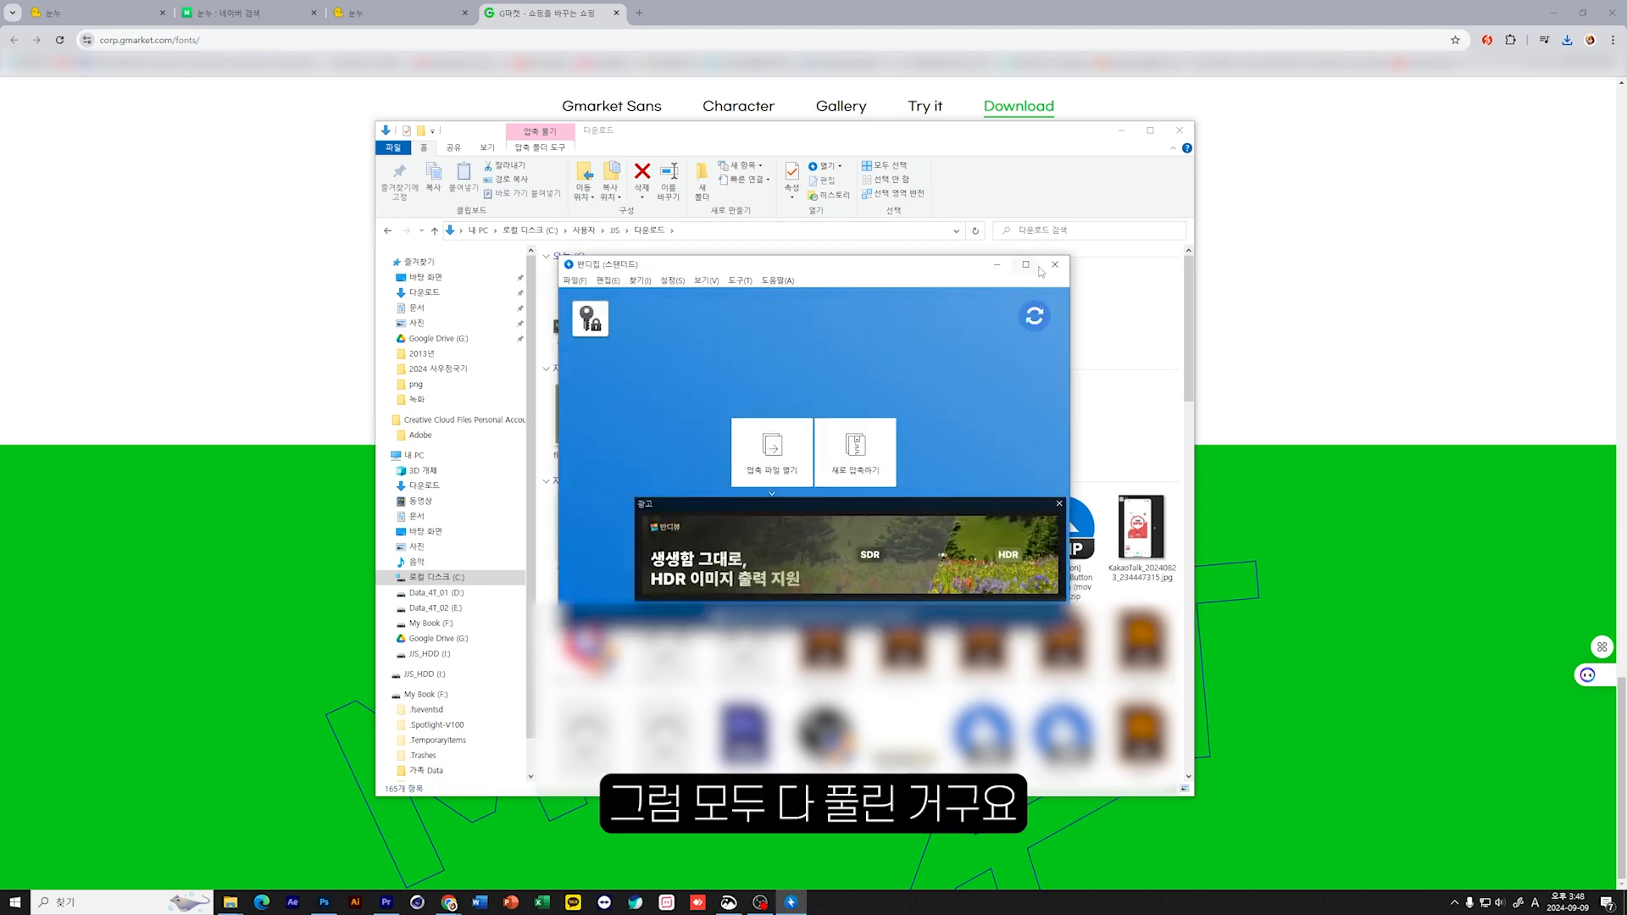
{"action": "left_click", "coordinate": [1056, 265]}
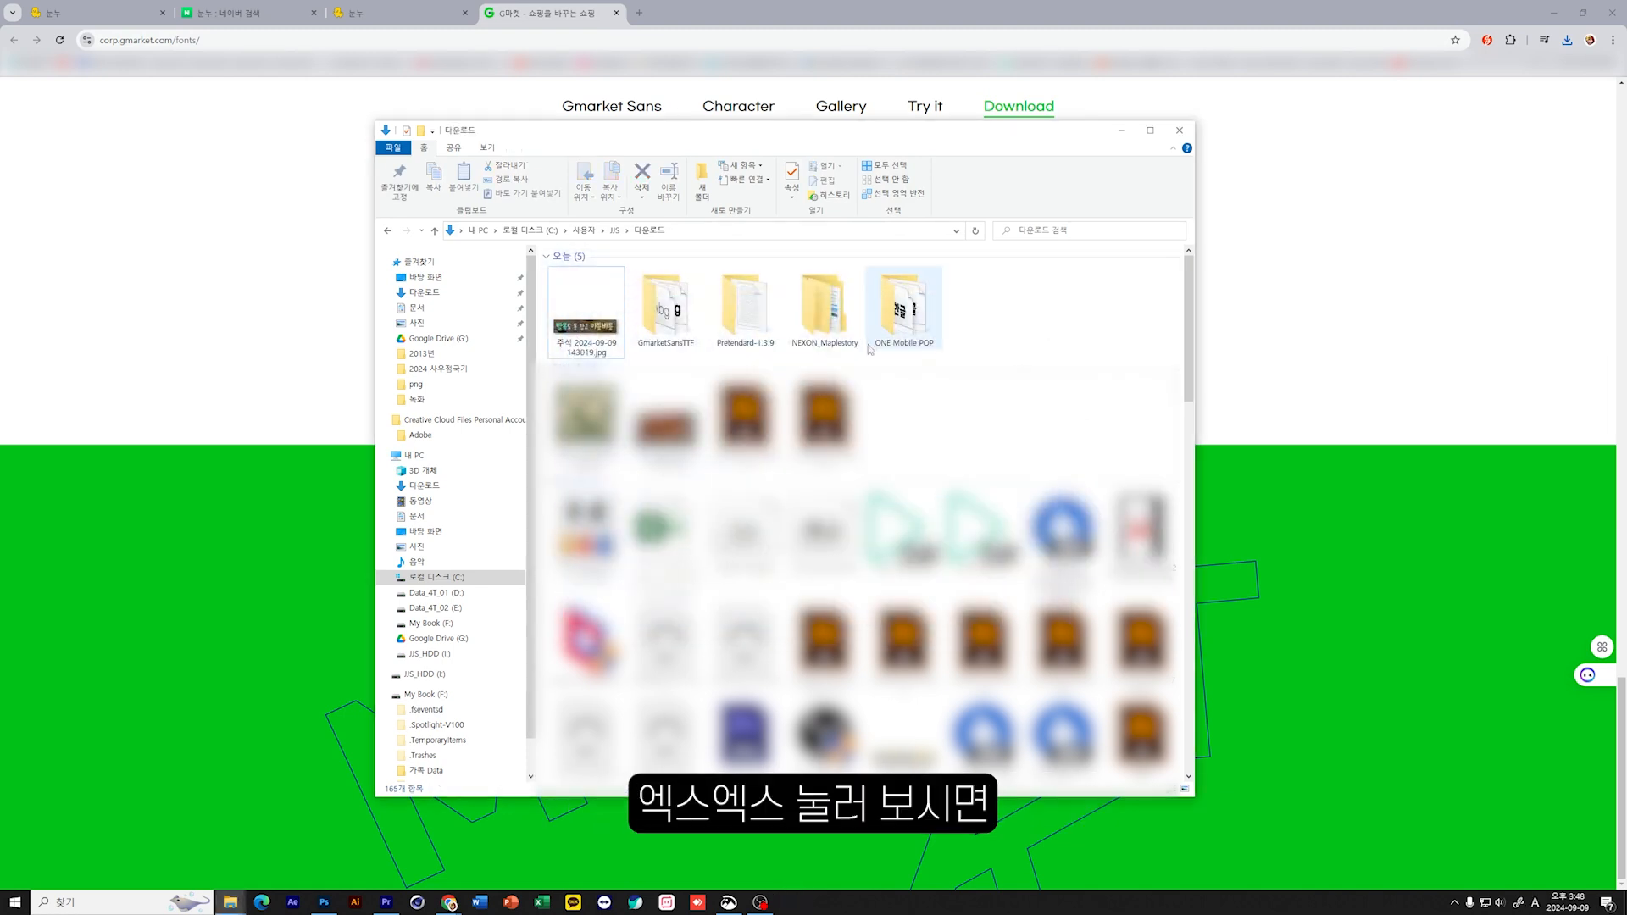
Step: Open the extracted GmarketSansTTF folder and look through the Bold, Light and Medium font files
{"action": "left_click", "coordinate": [666, 299]}
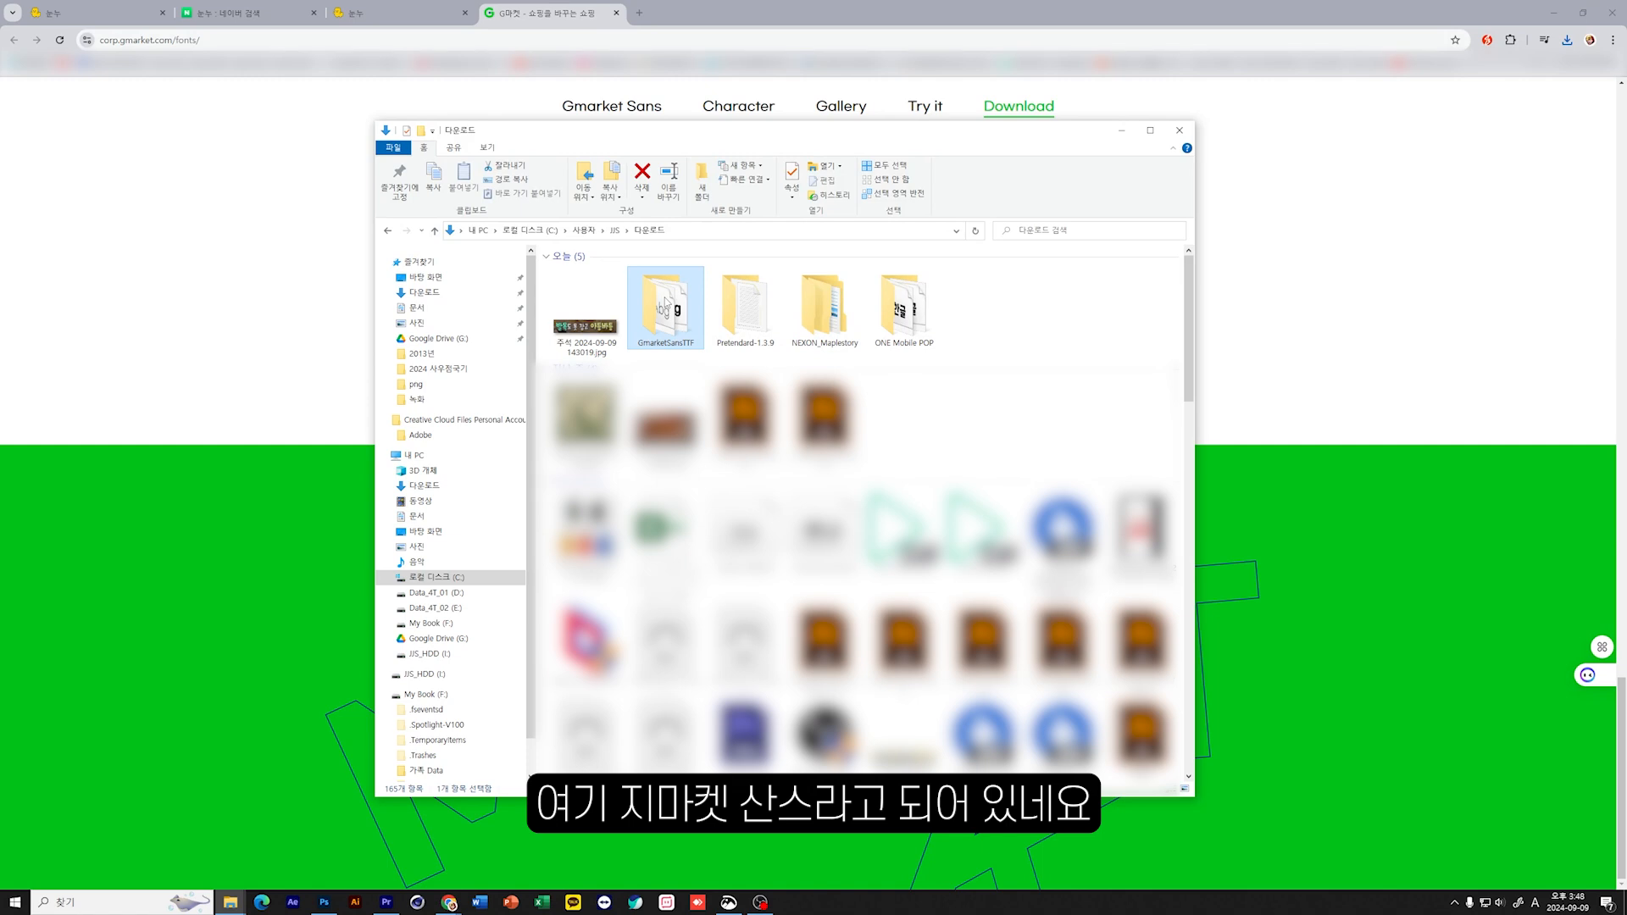
{"action": "double_click", "coordinate": [659, 301]}
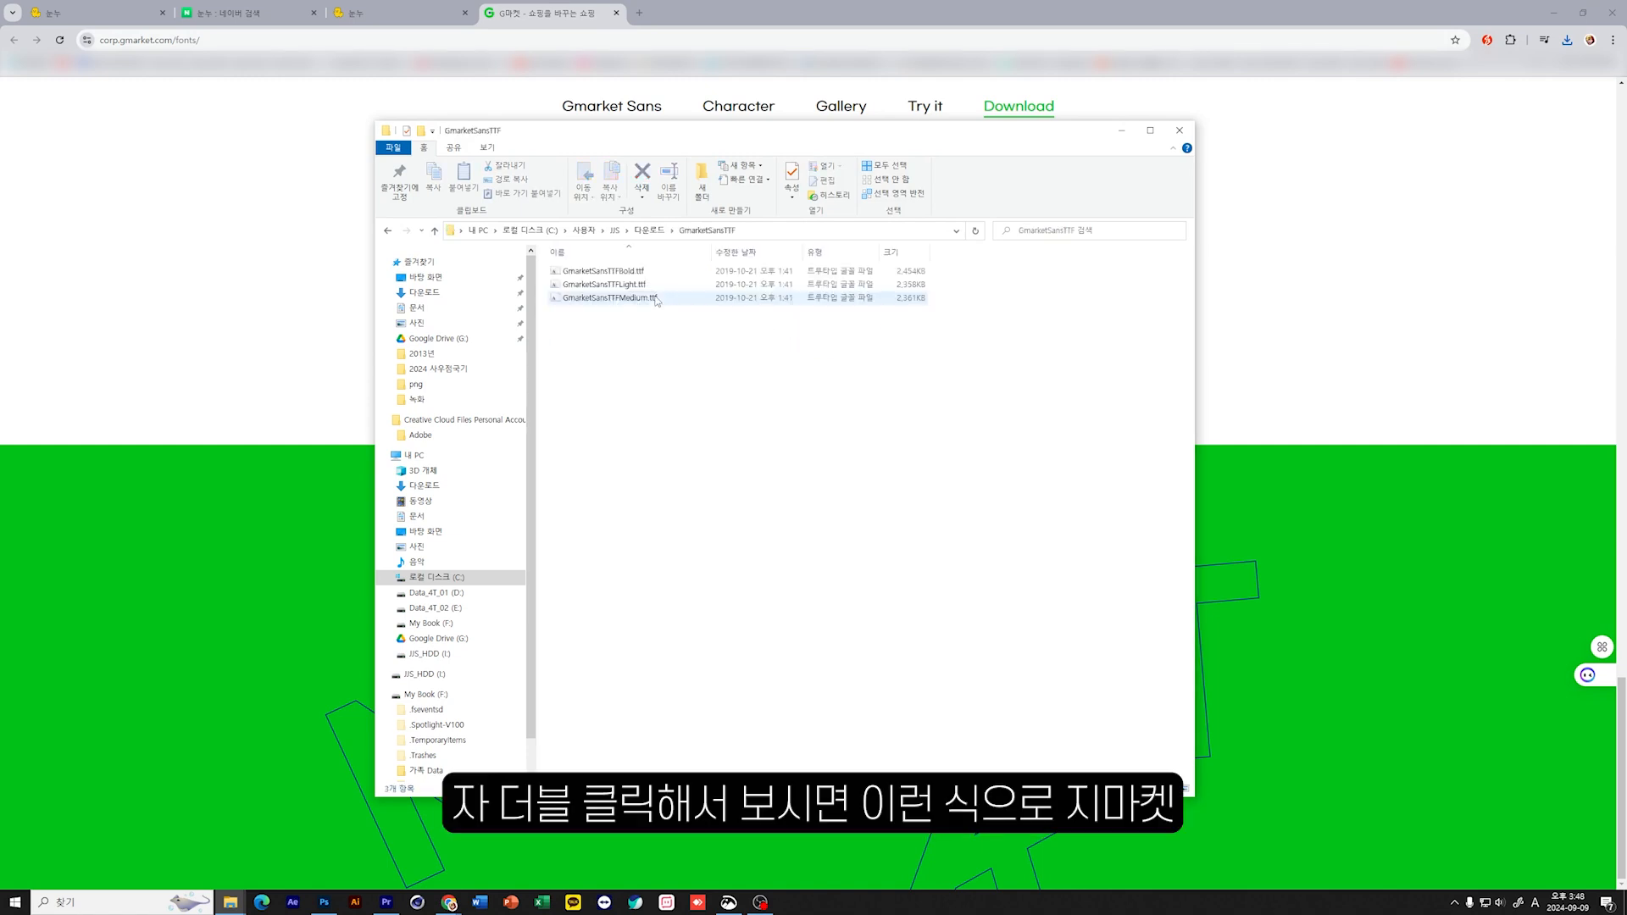
{"action": "left_click_drag", "start_coordinate": [649, 349], "coordinate": [593, 339]}
{"action": "left_click", "coordinate": [622, 364]}
{"action": "left_click", "coordinate": [585, 273]}
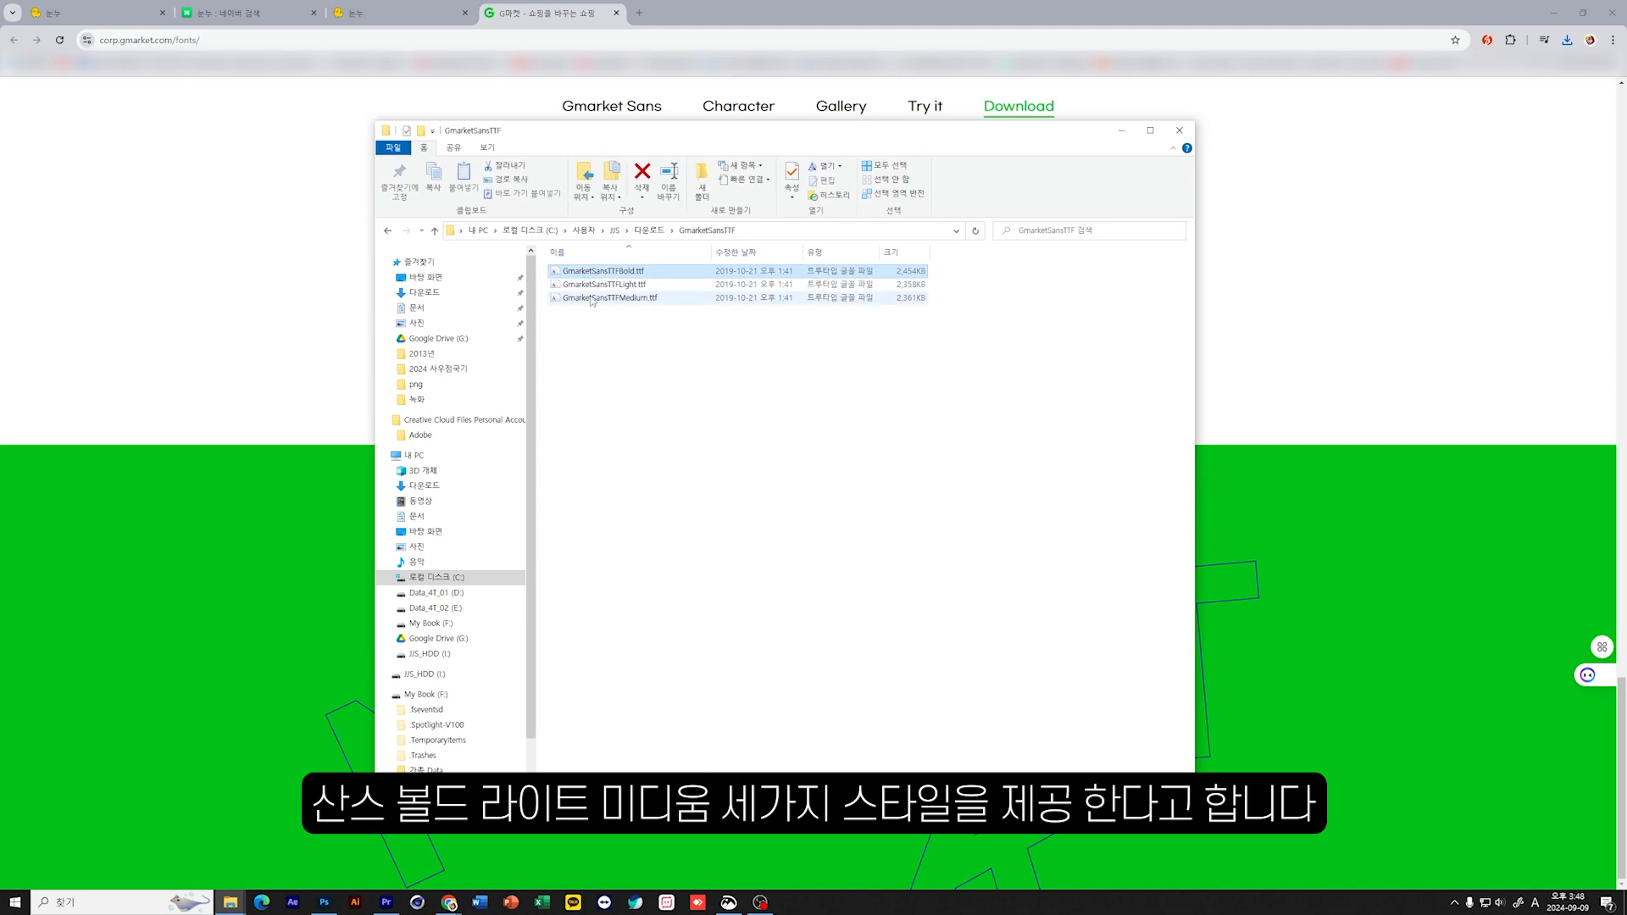
{"action": "left_click", "coordinate": [589, 284]}
{"action": "left_click", "coordinate": [594, 298]}
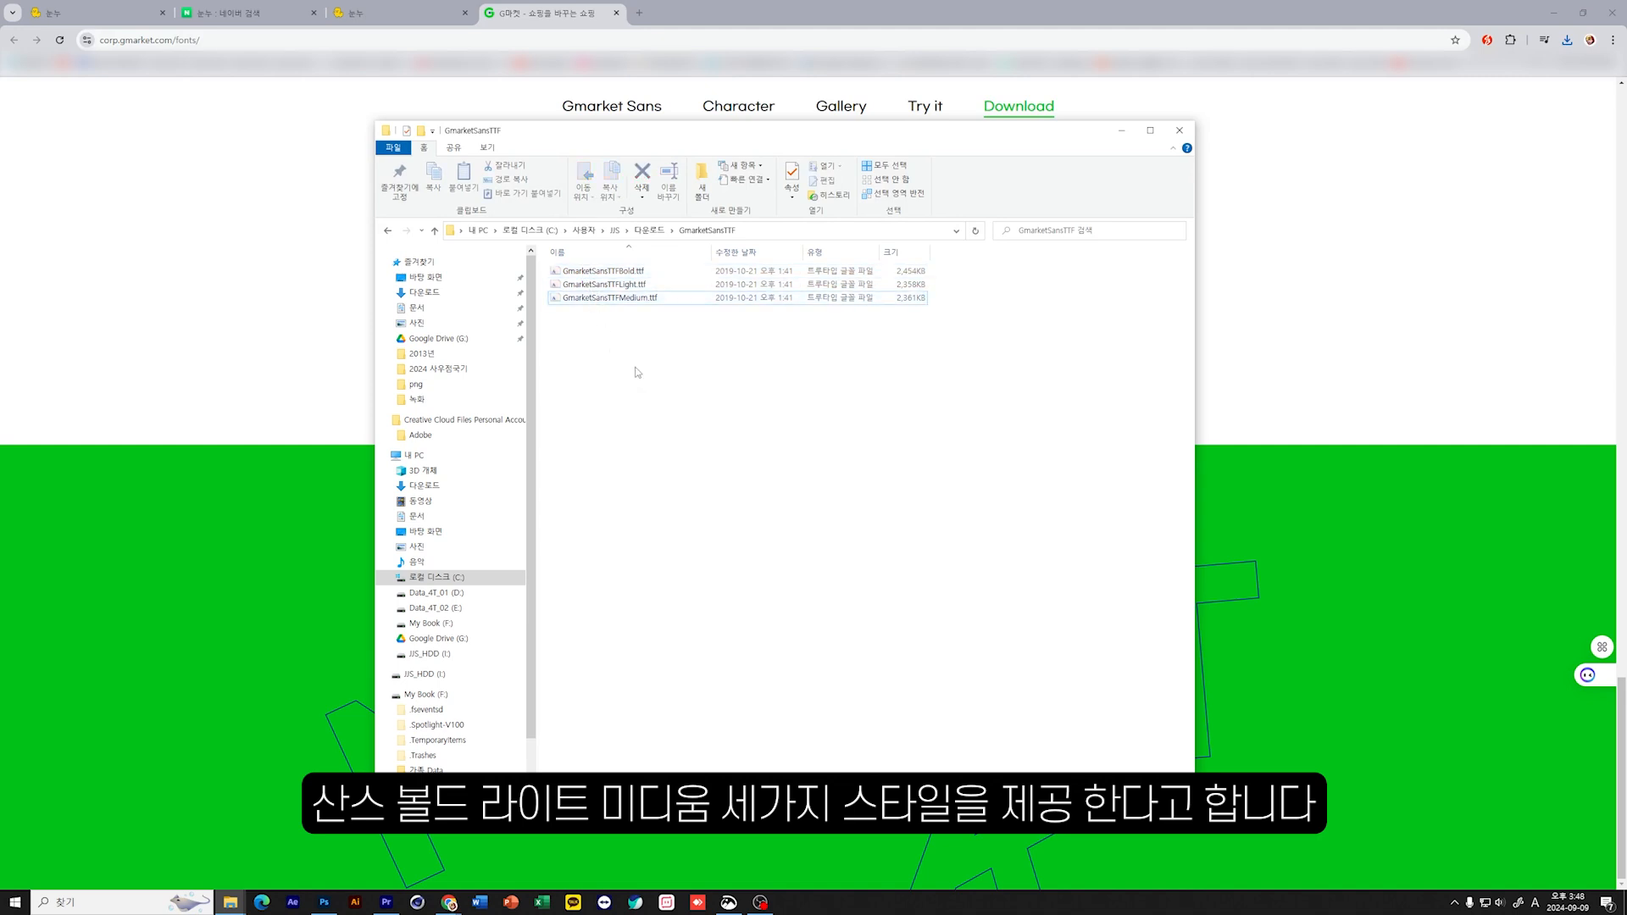
Step: Install the Bold, Light and Medium Gmarket Sans TTF files, declining to replace already installed fonts, and put the folder window away
{"action": "left_click_drag", "start_coordinate": [641, 375], "coordinate": [589, 257]}
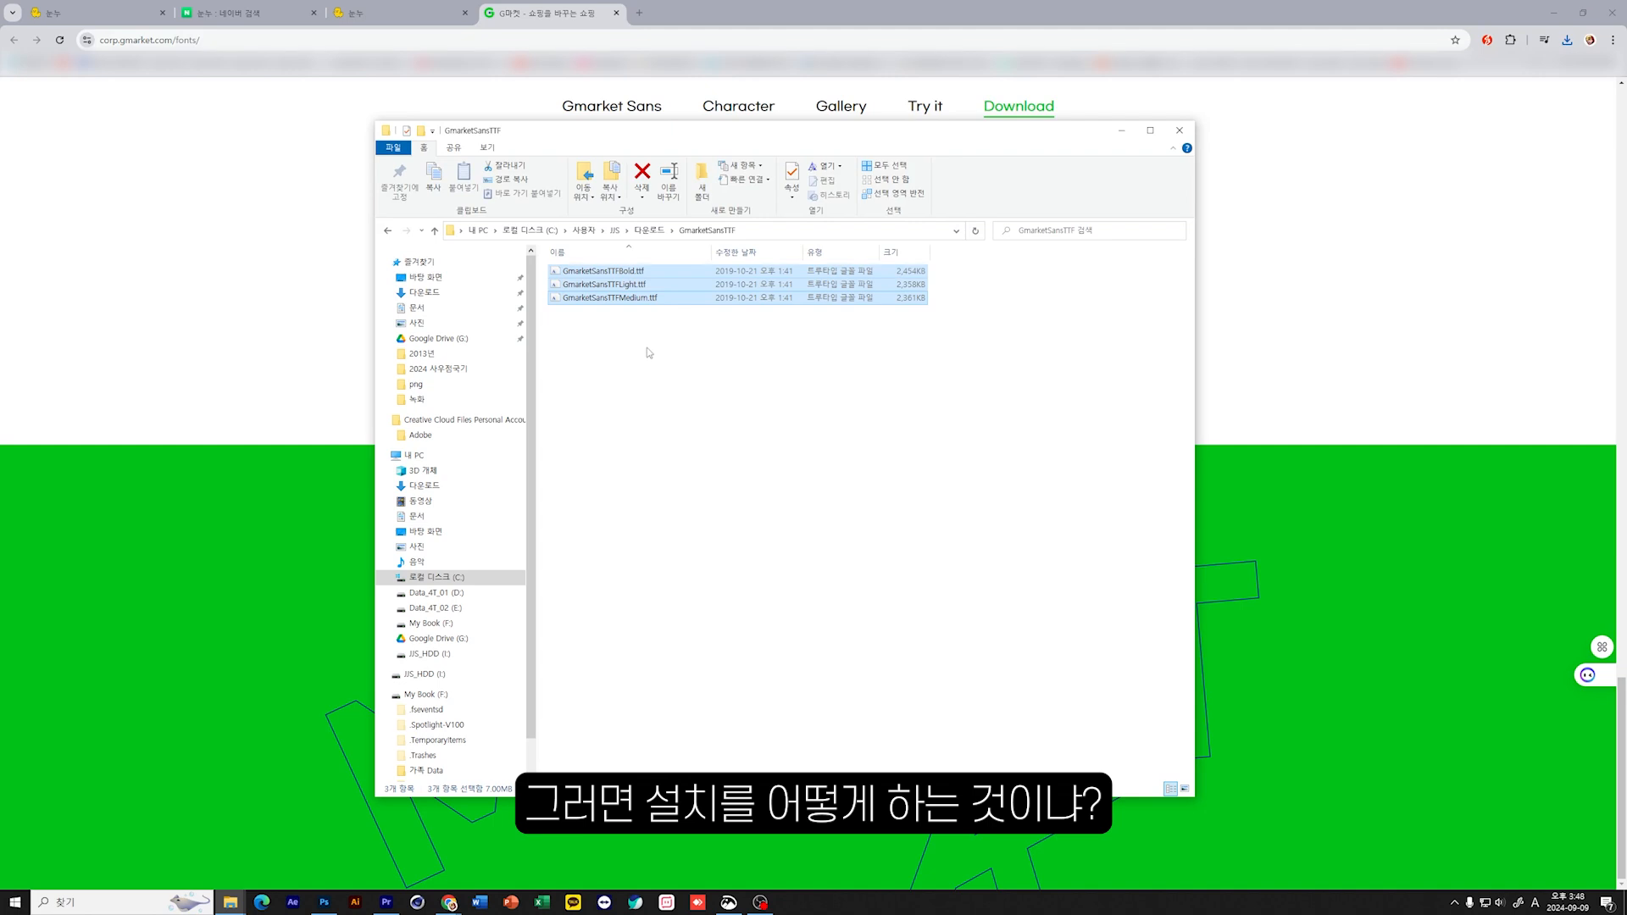
{"action": "left_click_drag", "start_coordinate": [648, 353], "coordinate": [613, 300]}
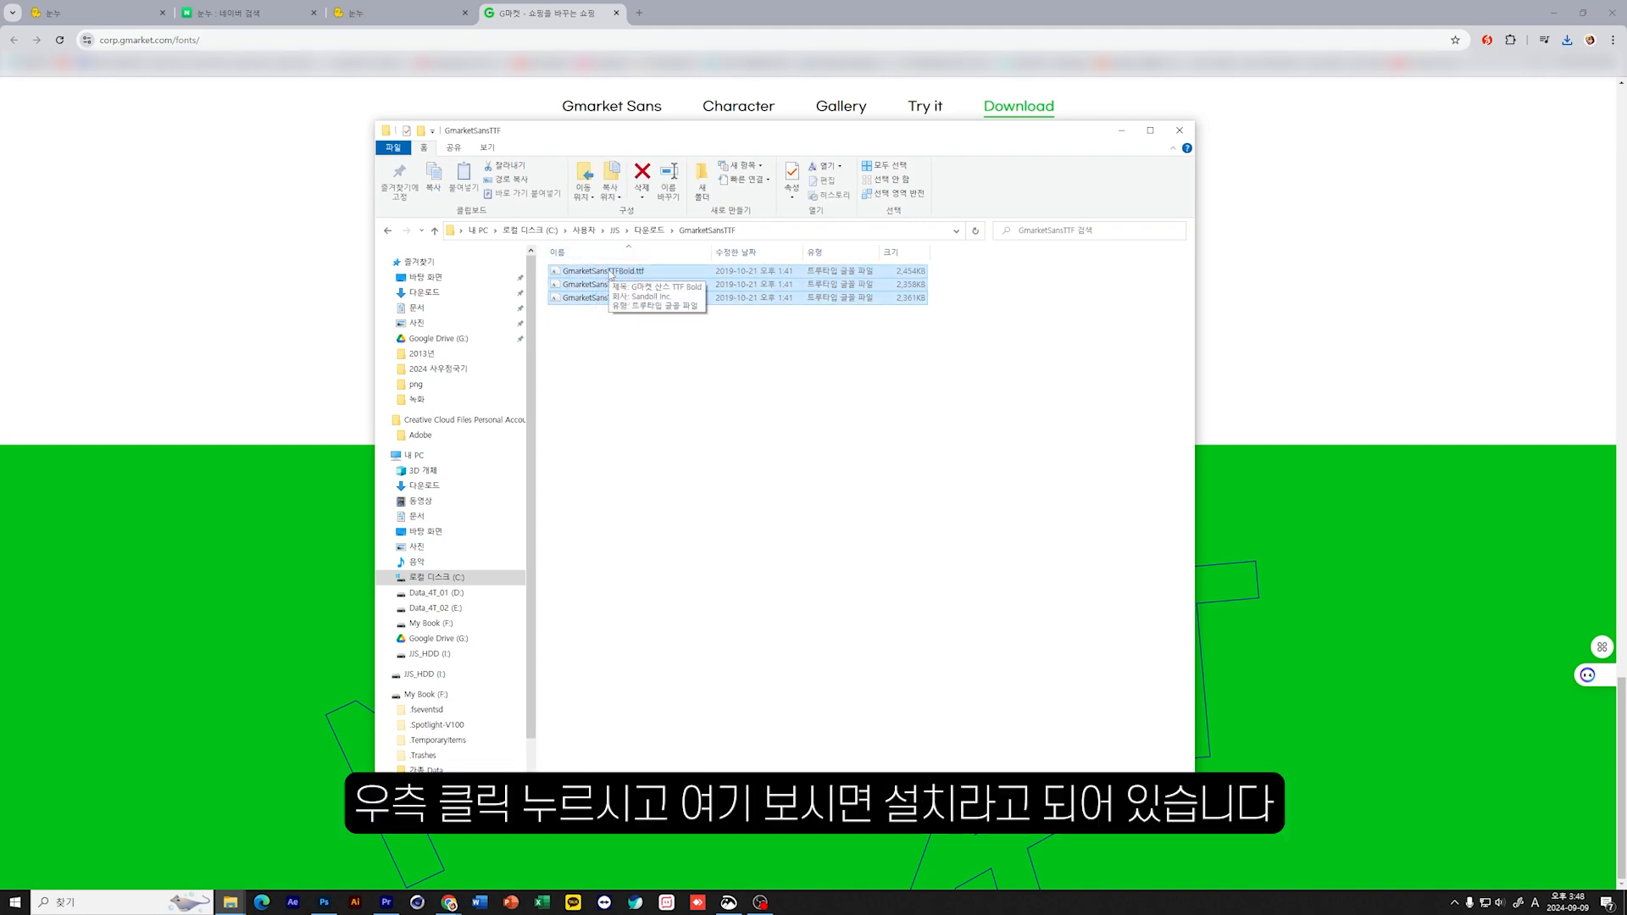
{"action": "right_click", "coordinate": [611, 273]}
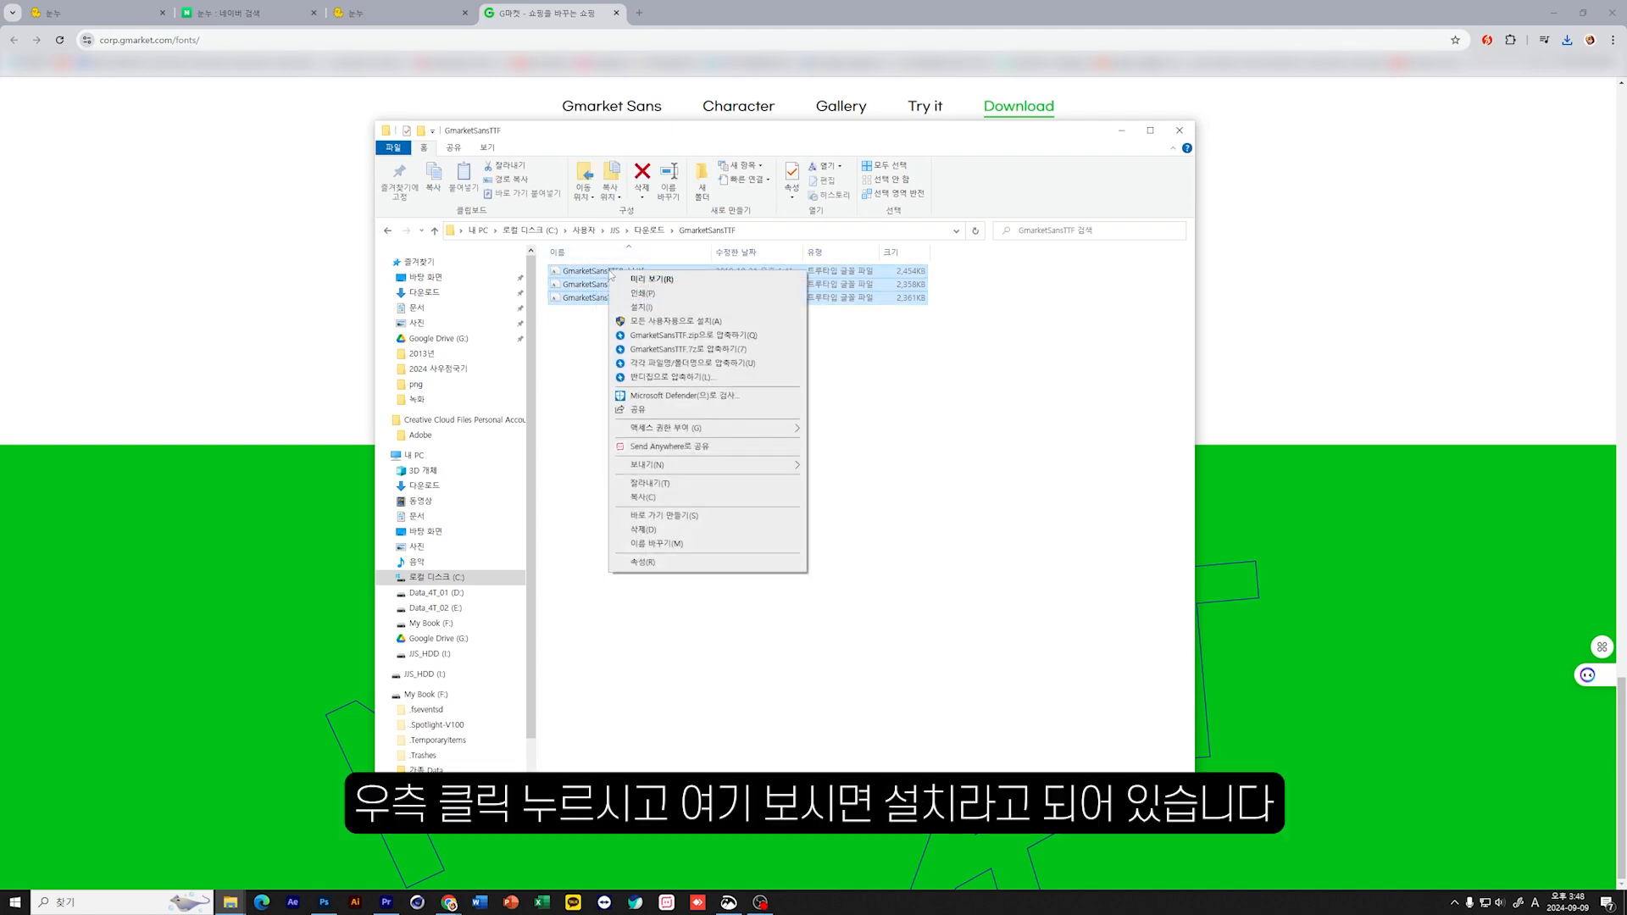
{"action": "left_click", "coordinate": [658, 308]}
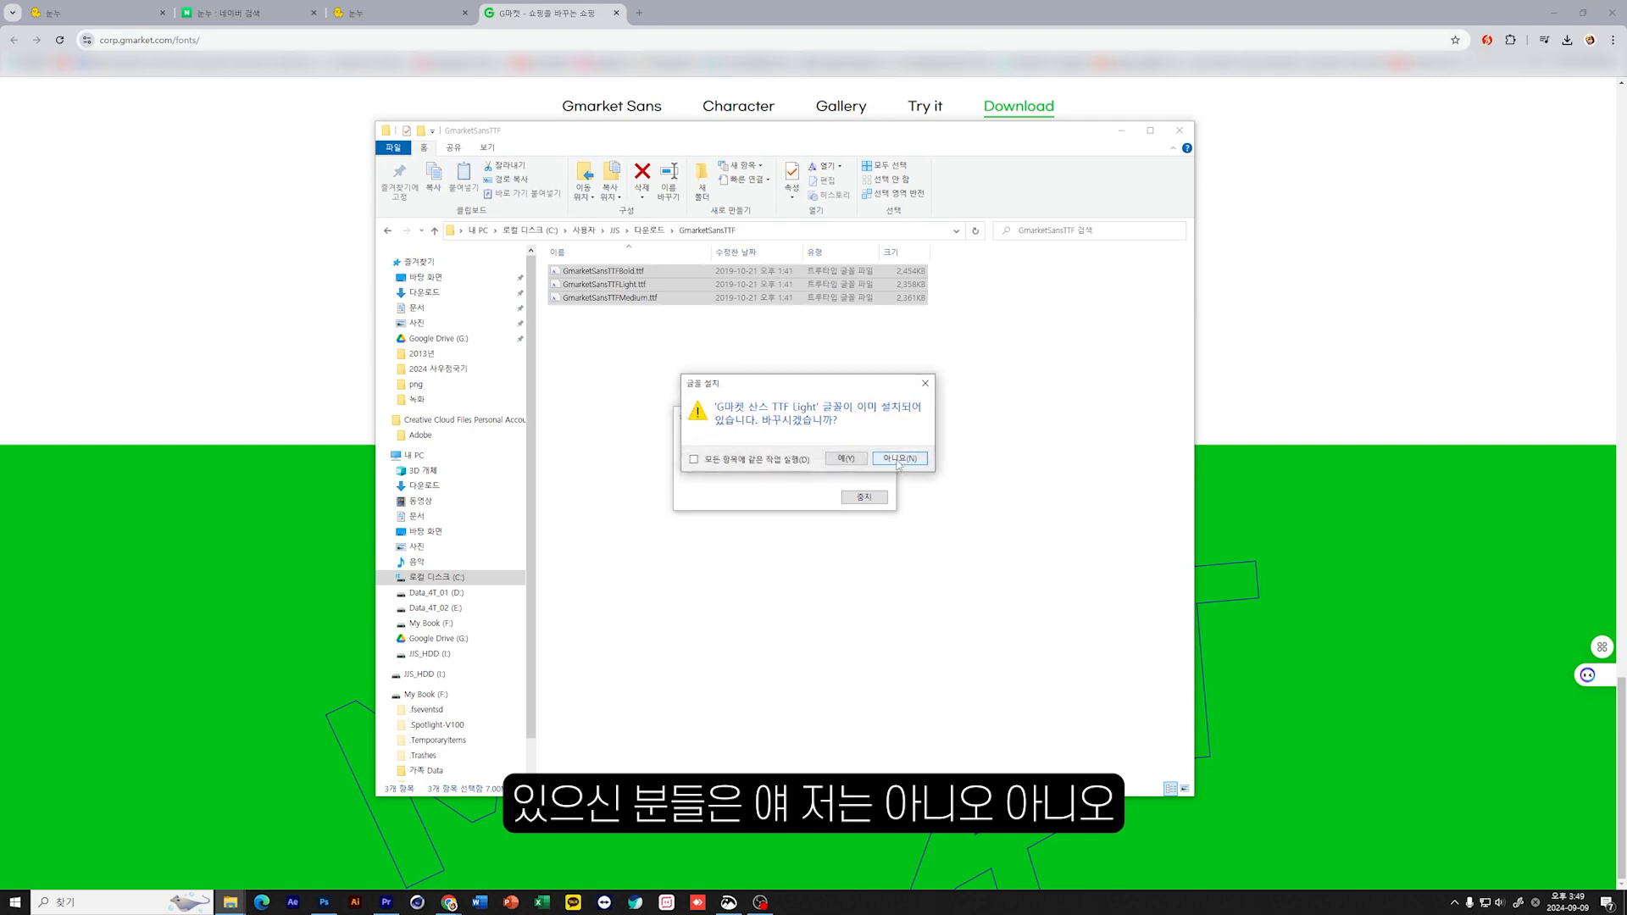
{"action": "left_click", "coordinate": [899, 458]}
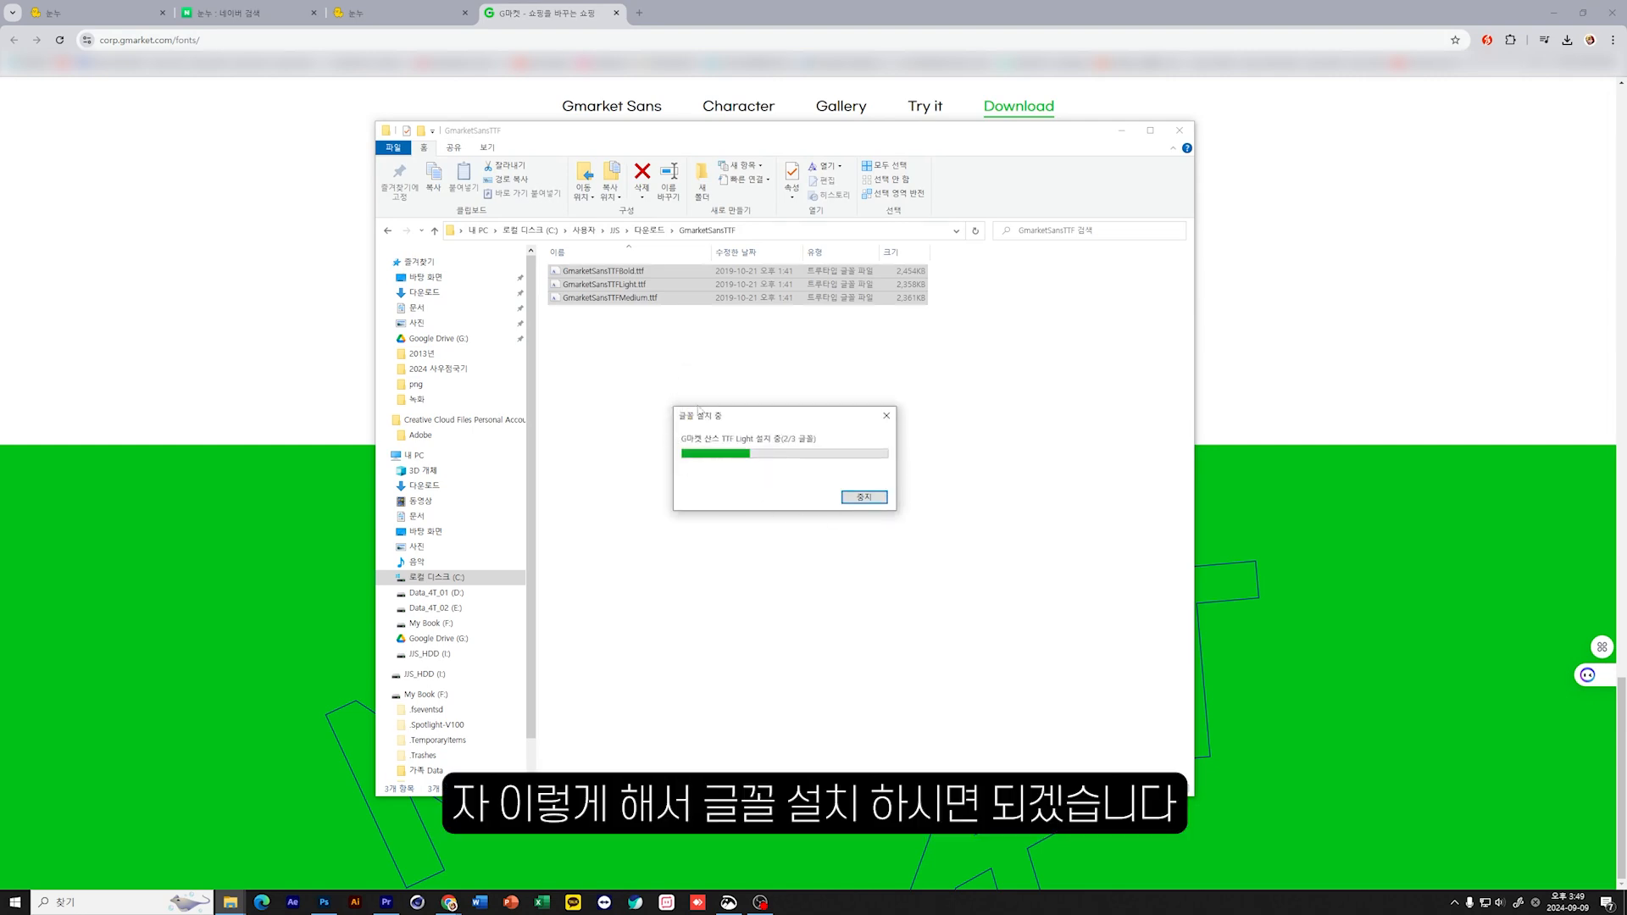
{"action": "left_click", "coordinate": [918, 458]}
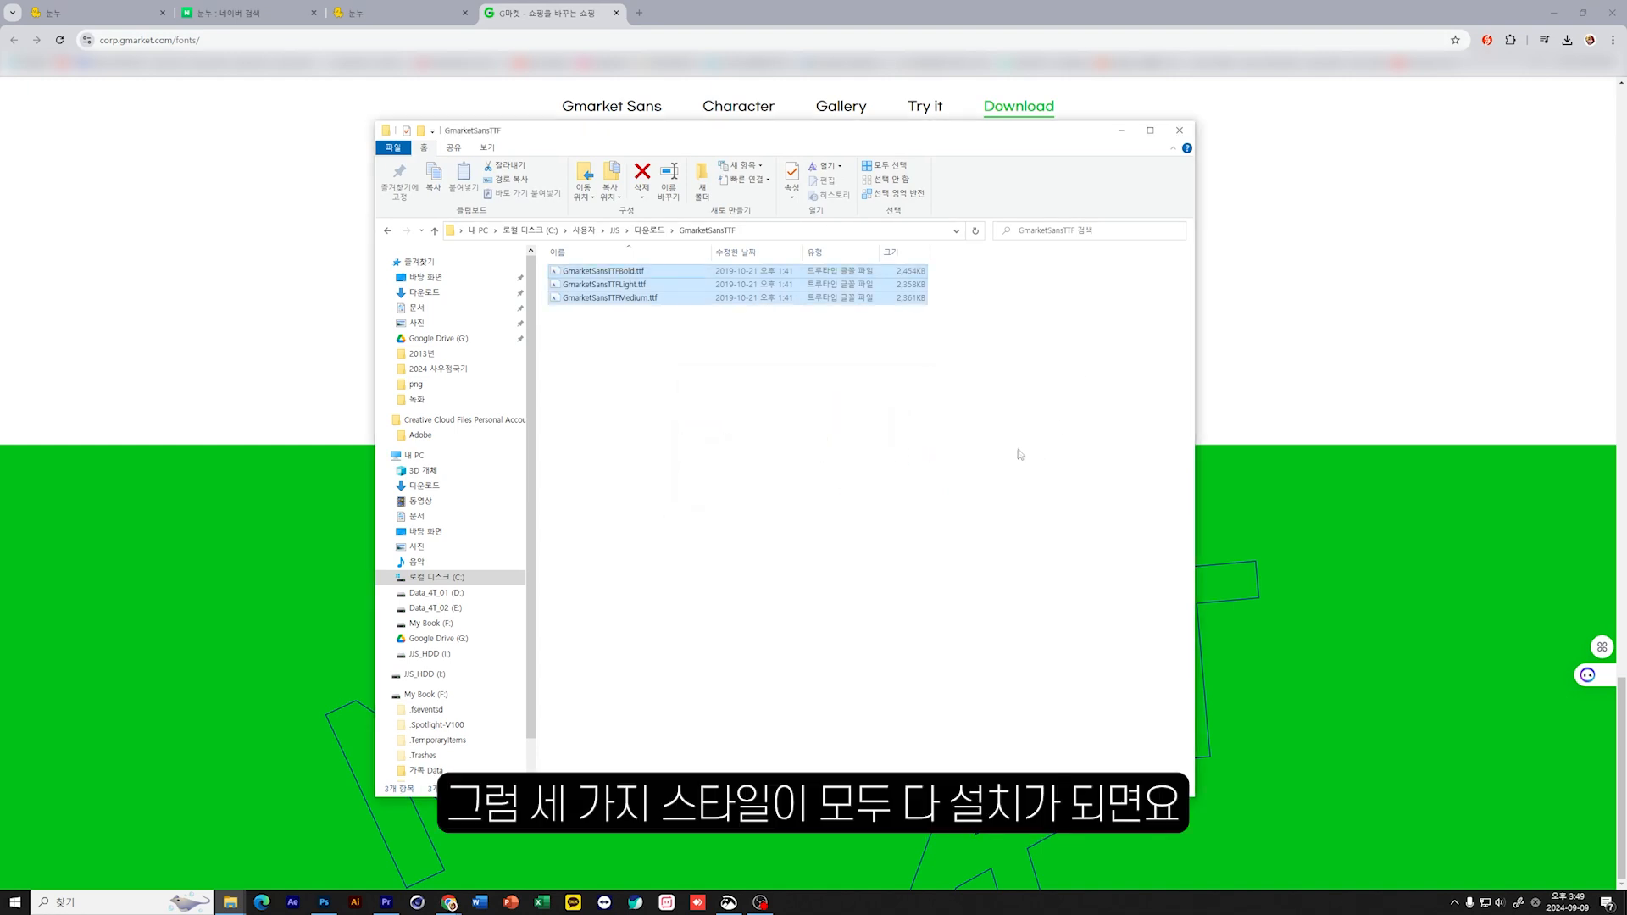
{"action": "left_click", "coordinate": [1121, 134]}
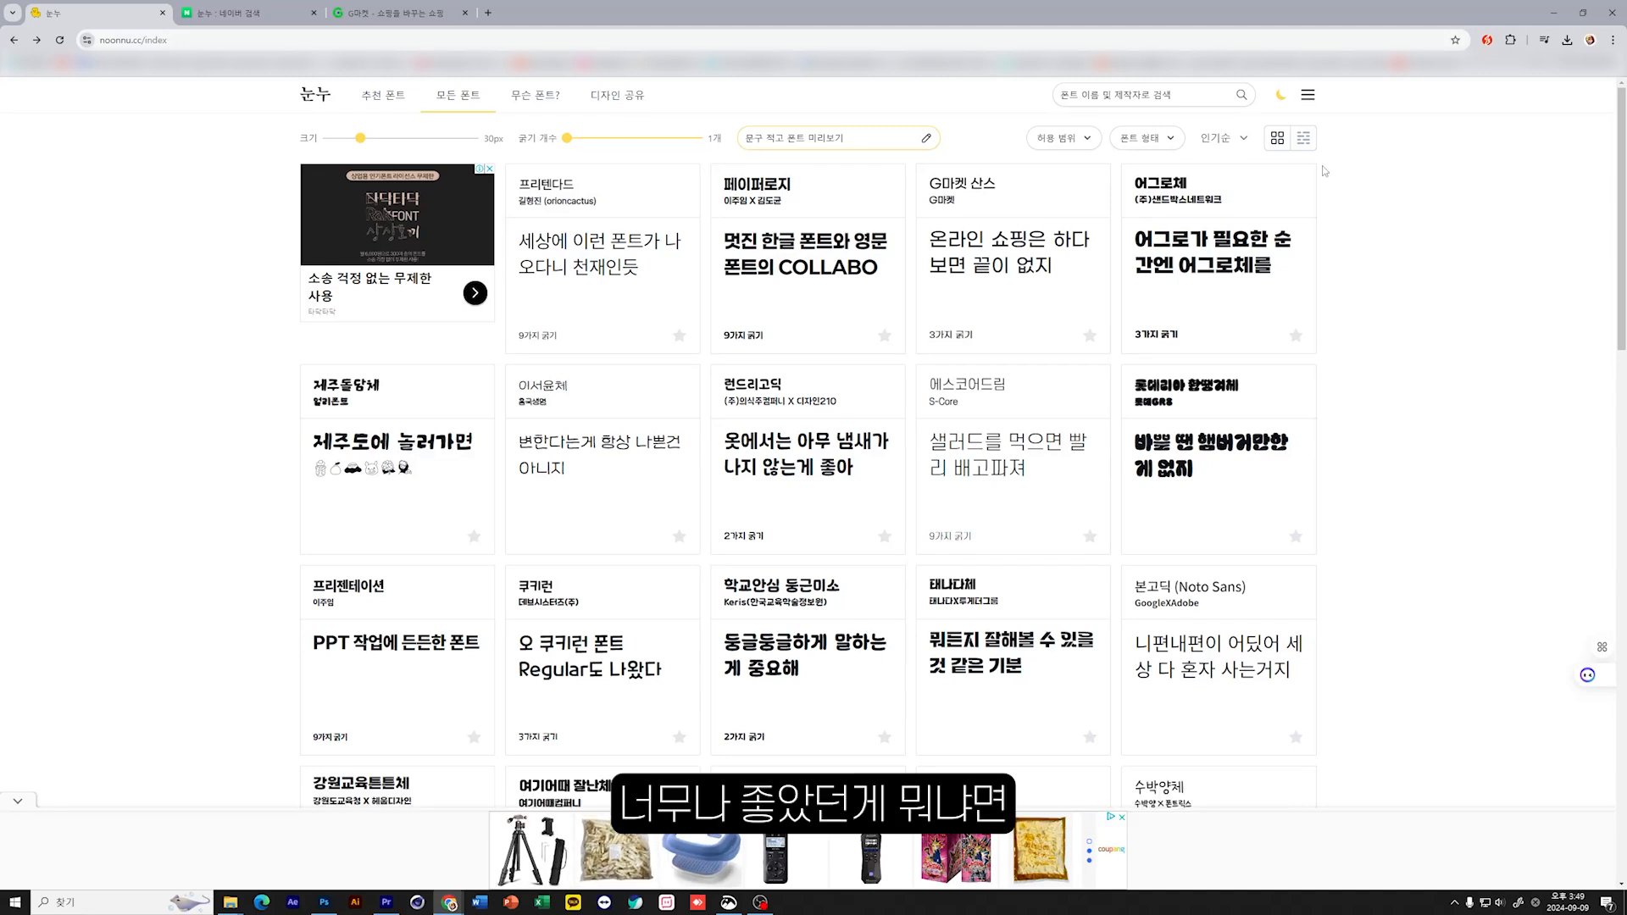
Step: Search 눈누 for the font name 에스코어
{"action": "left_click", "coordinate": [1133, 91]}
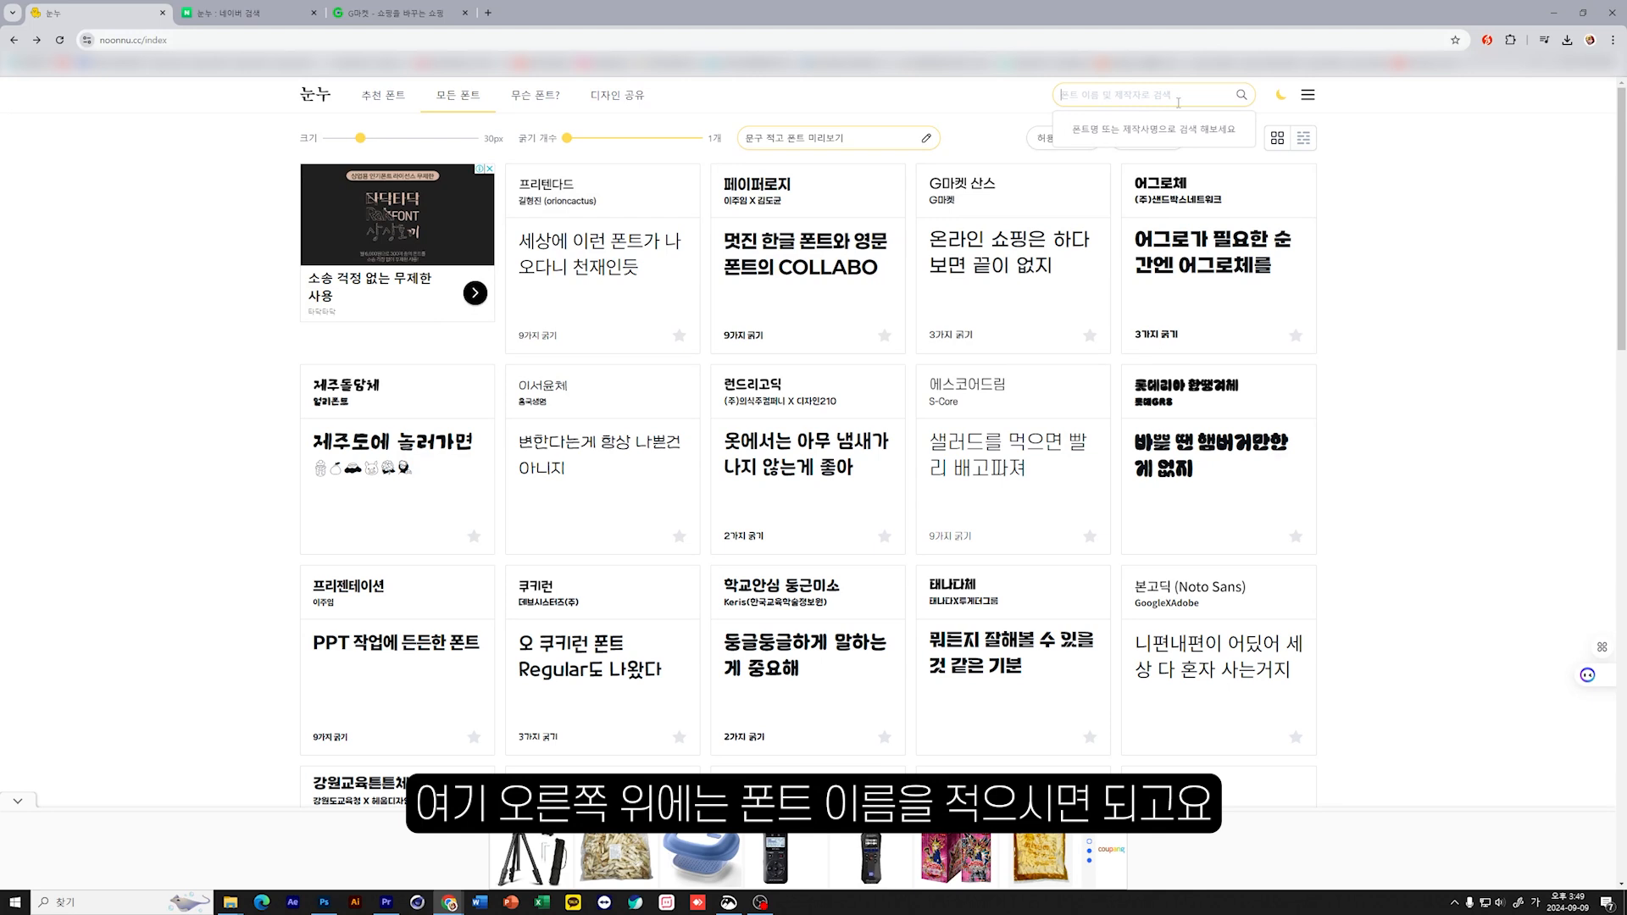
{"action": "type", "text": "에"}
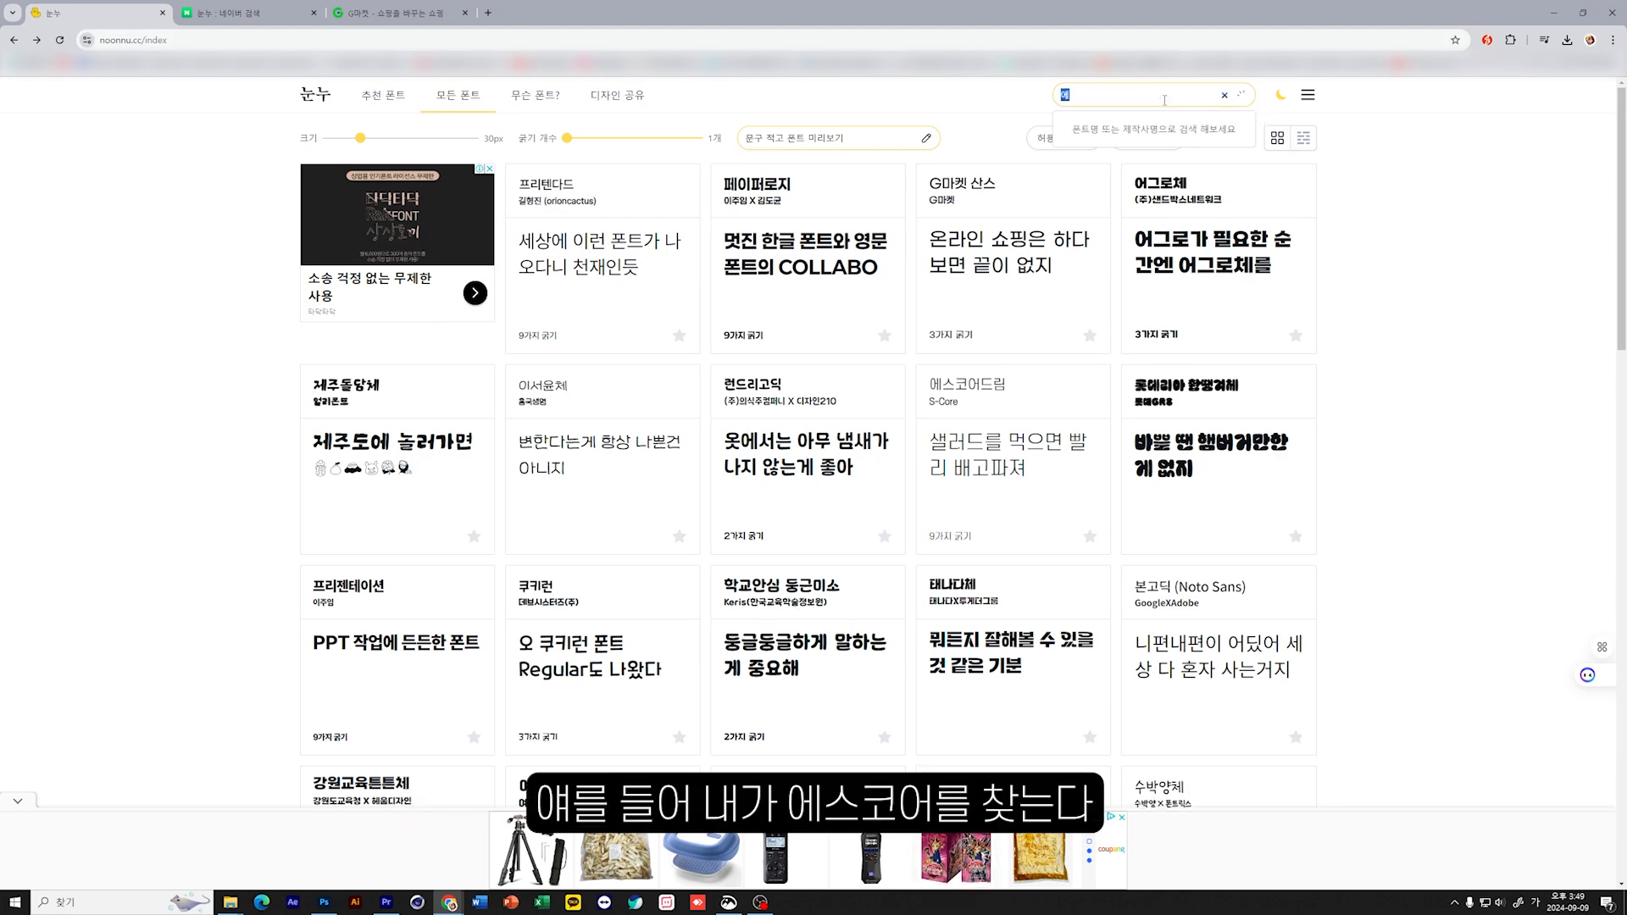
{"action": "type", "text": "스코어"}
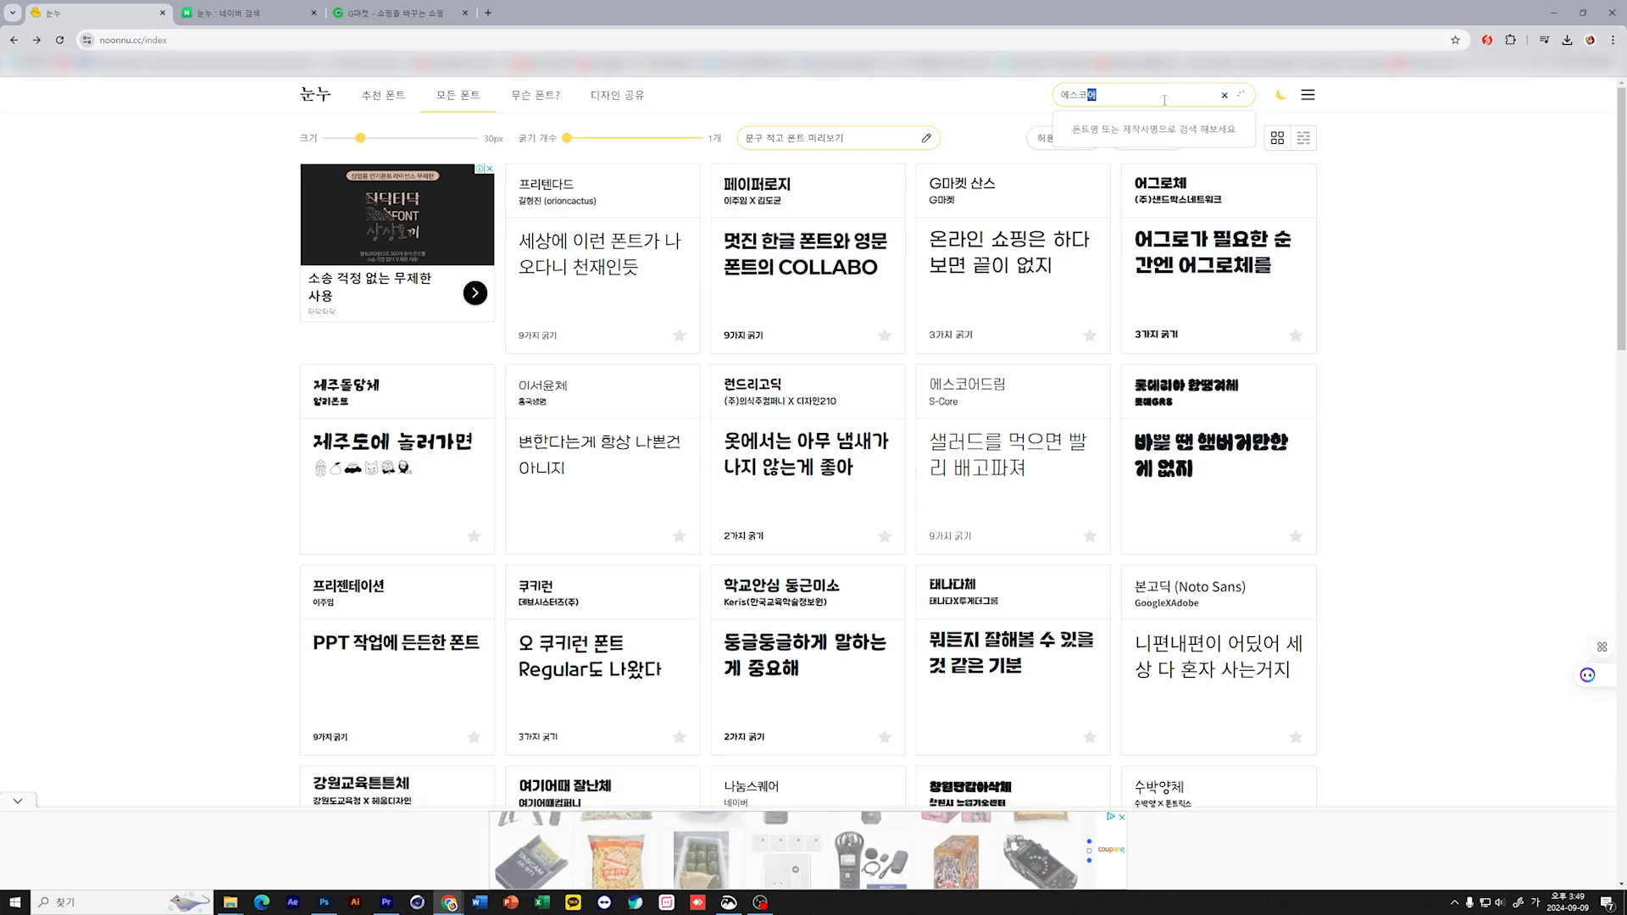
{"action": "key", "text": "Return"}
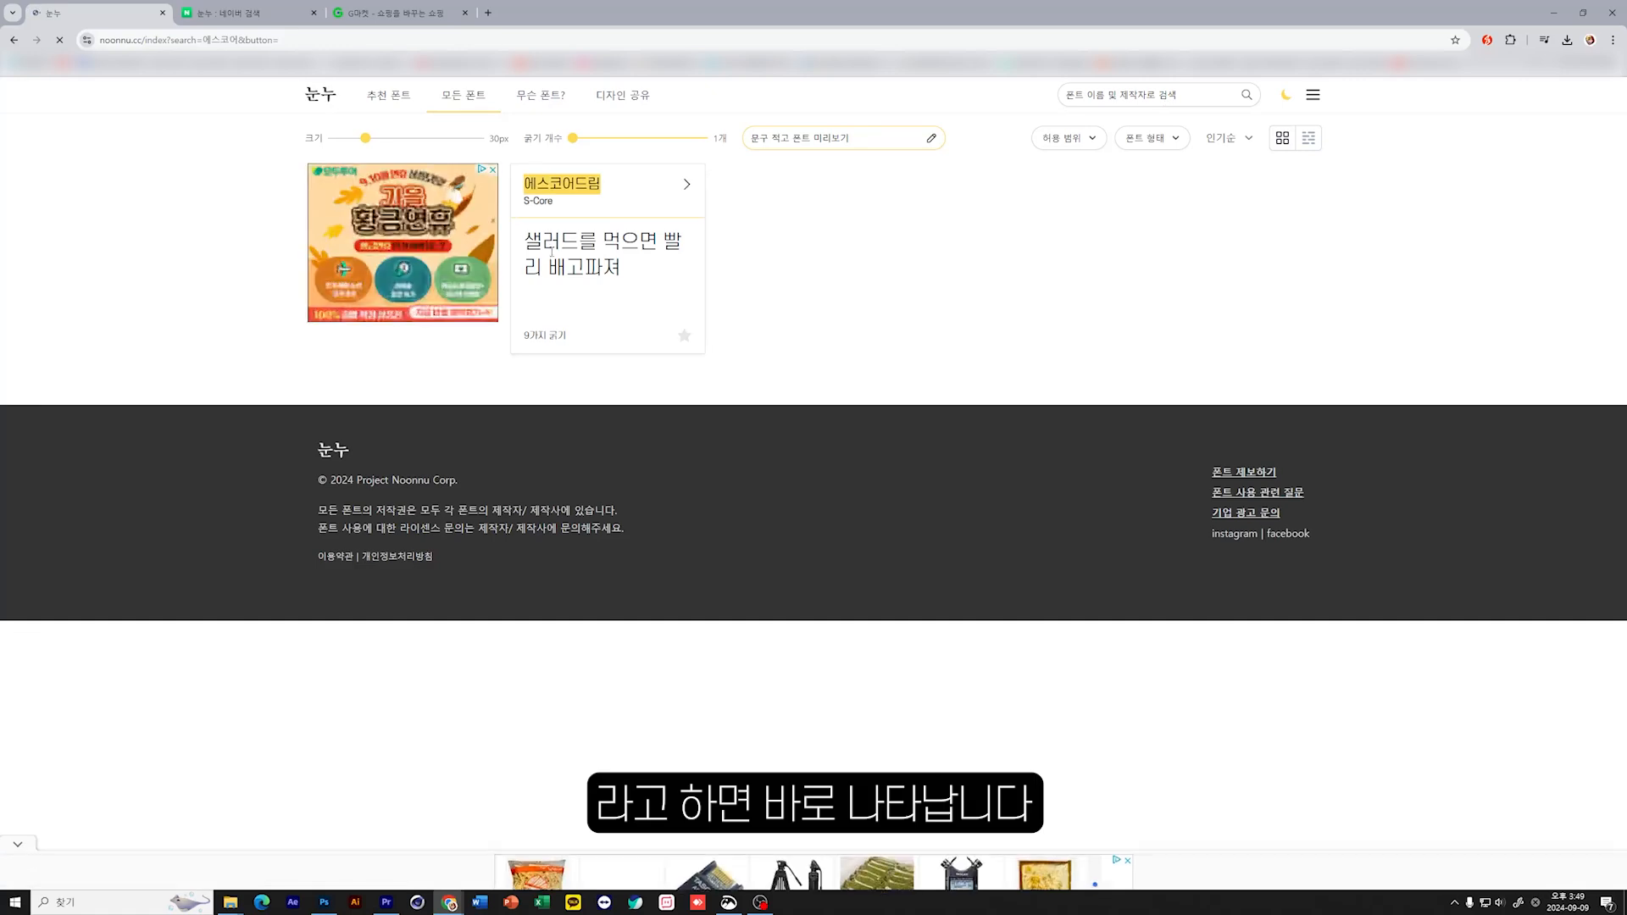
Step: On the full font list, set the preview phrase for all fonts to 이지픽셀
{"action": "left_click", "coordinate": [791, 137]}
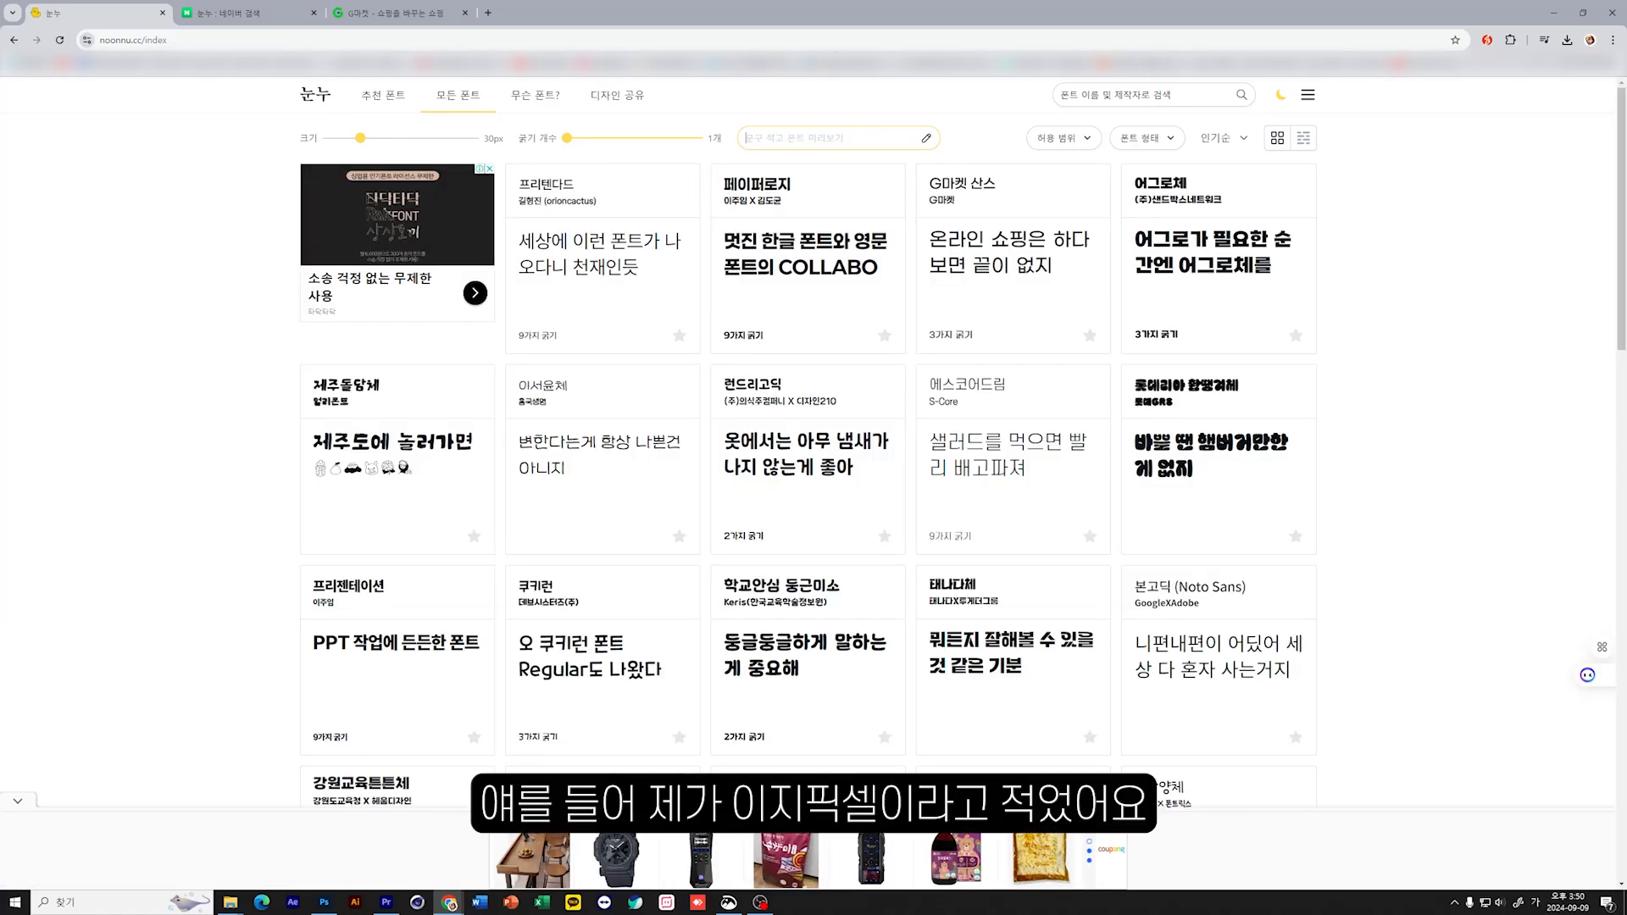
{"action": "type", "text": "이지픽셀"}
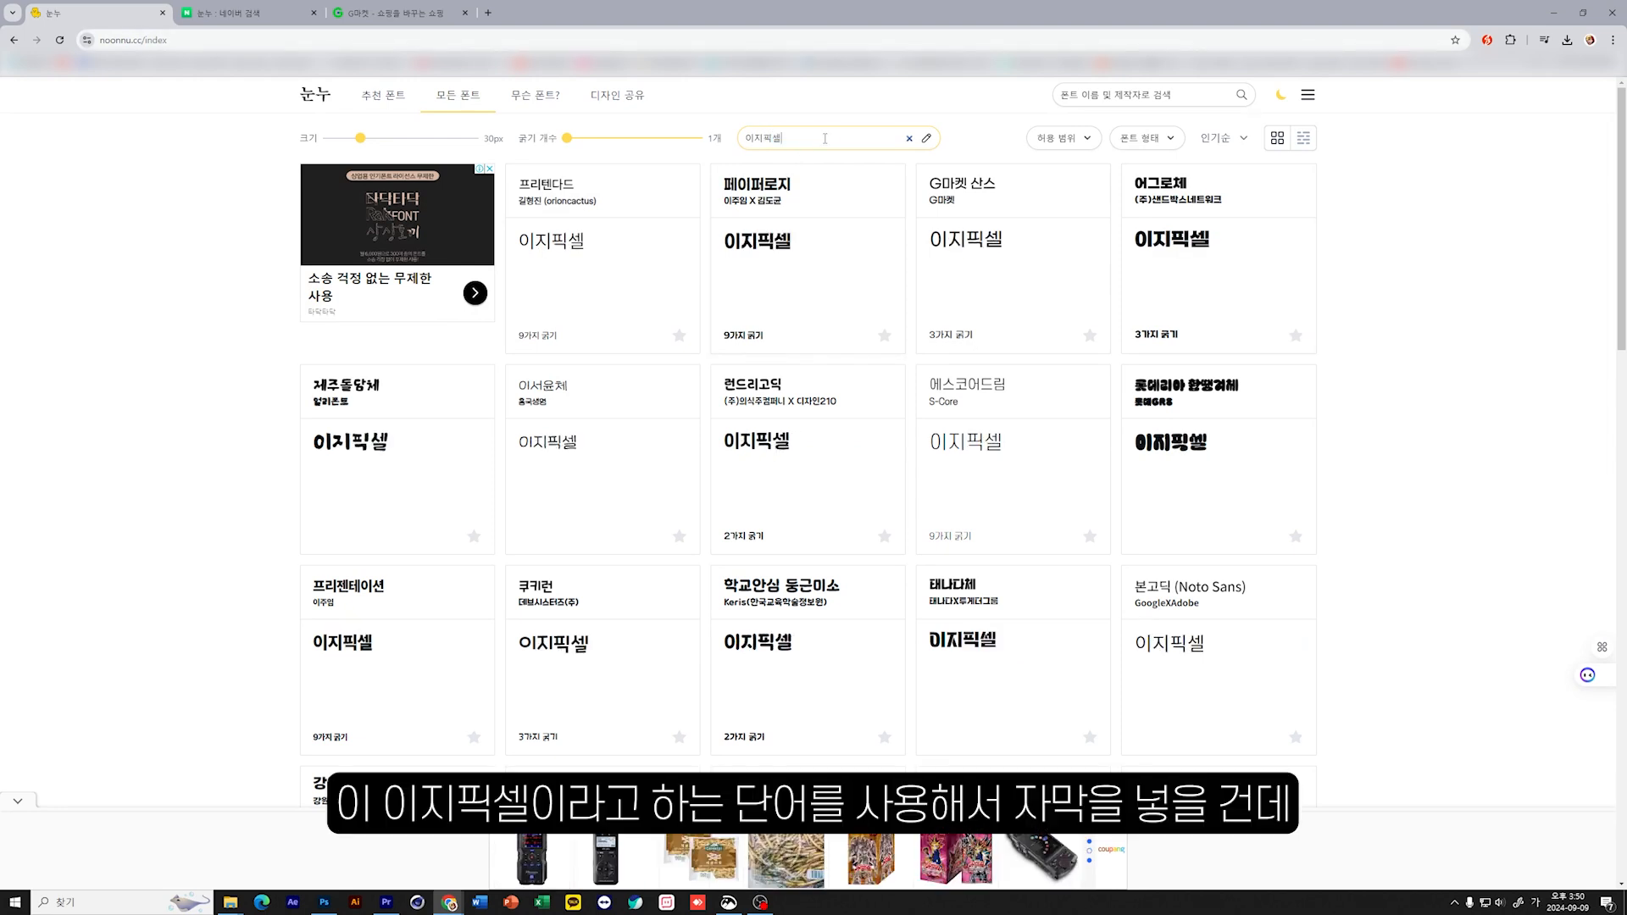
{"action": "key", "text": "ctrl+a"}
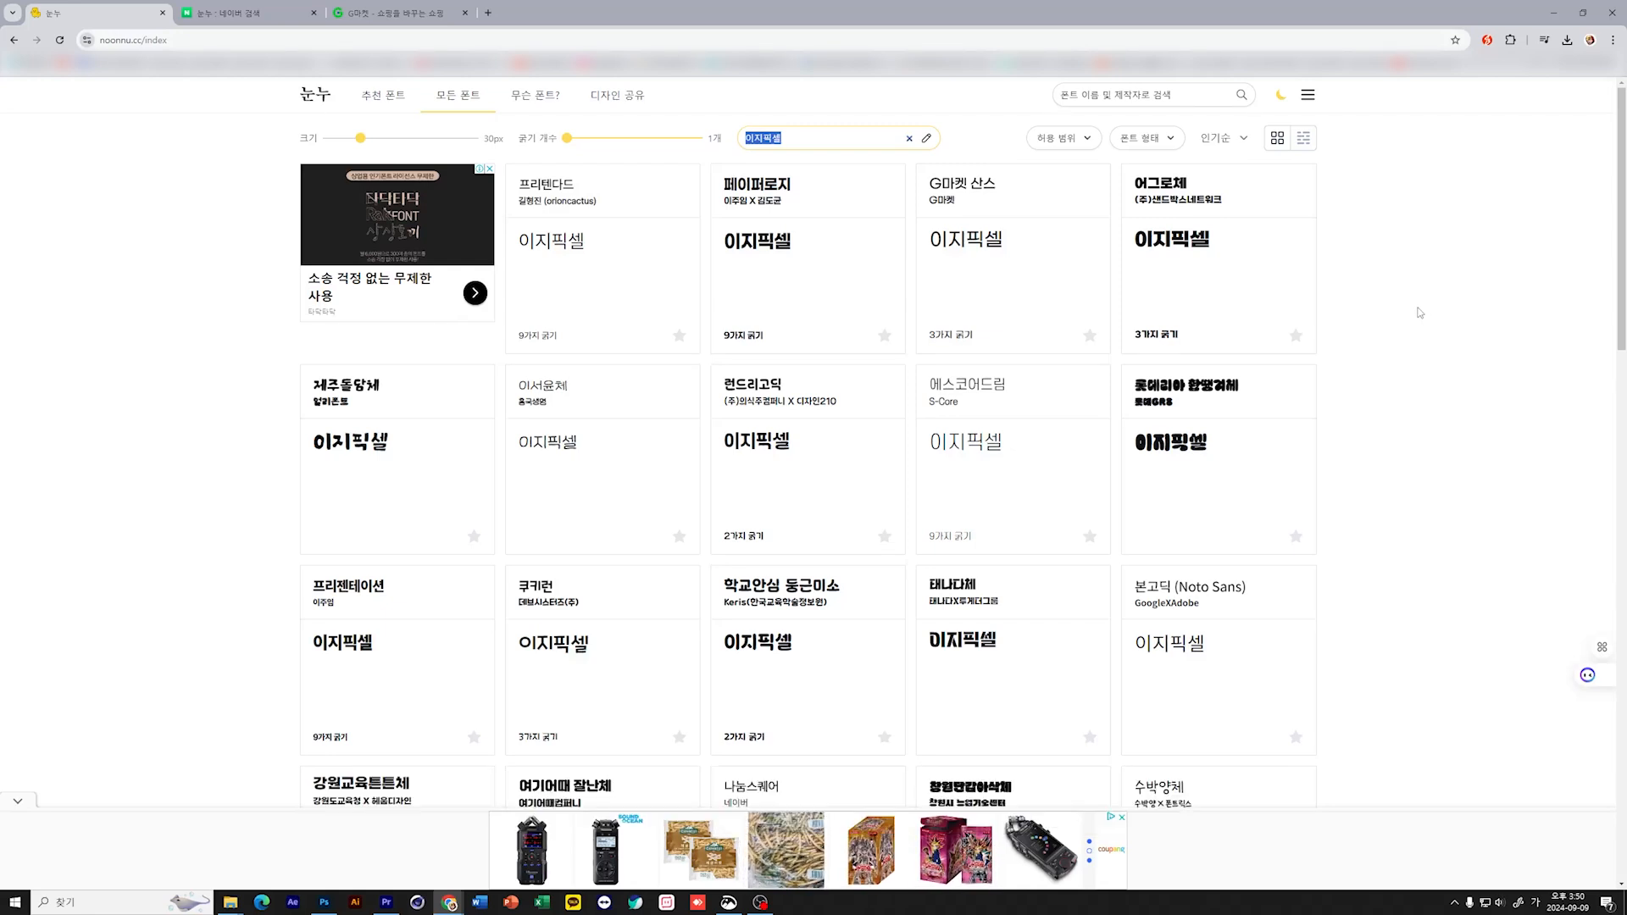
{"action": "key", "text": "Right"}
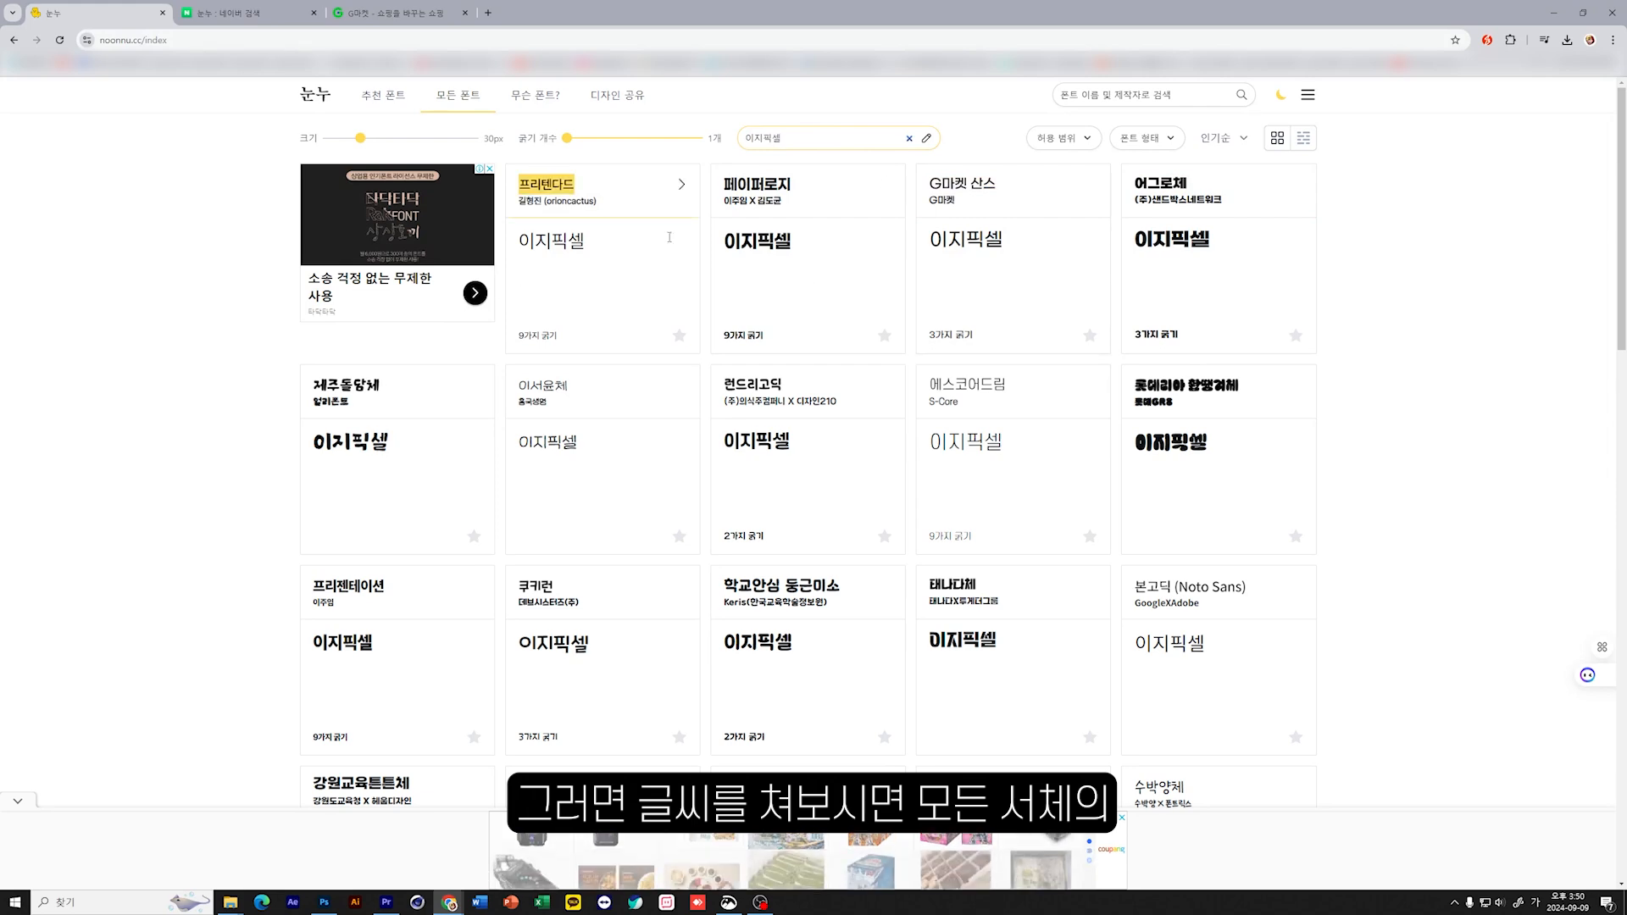
Step: Compare how the preview phrase 이지픽셀 looks across the listed fonts, examining 여기어때 잘난체 and 나눔스퀘어 up close
{"action": "scroll", "coordinate": [1363, 621], "scroll_direction": "down", "scroll_amount": 3}
{"action": "scroll", "coordinate": [1361, 621], "scroll_direction": "down", "scroll_amount": 2}
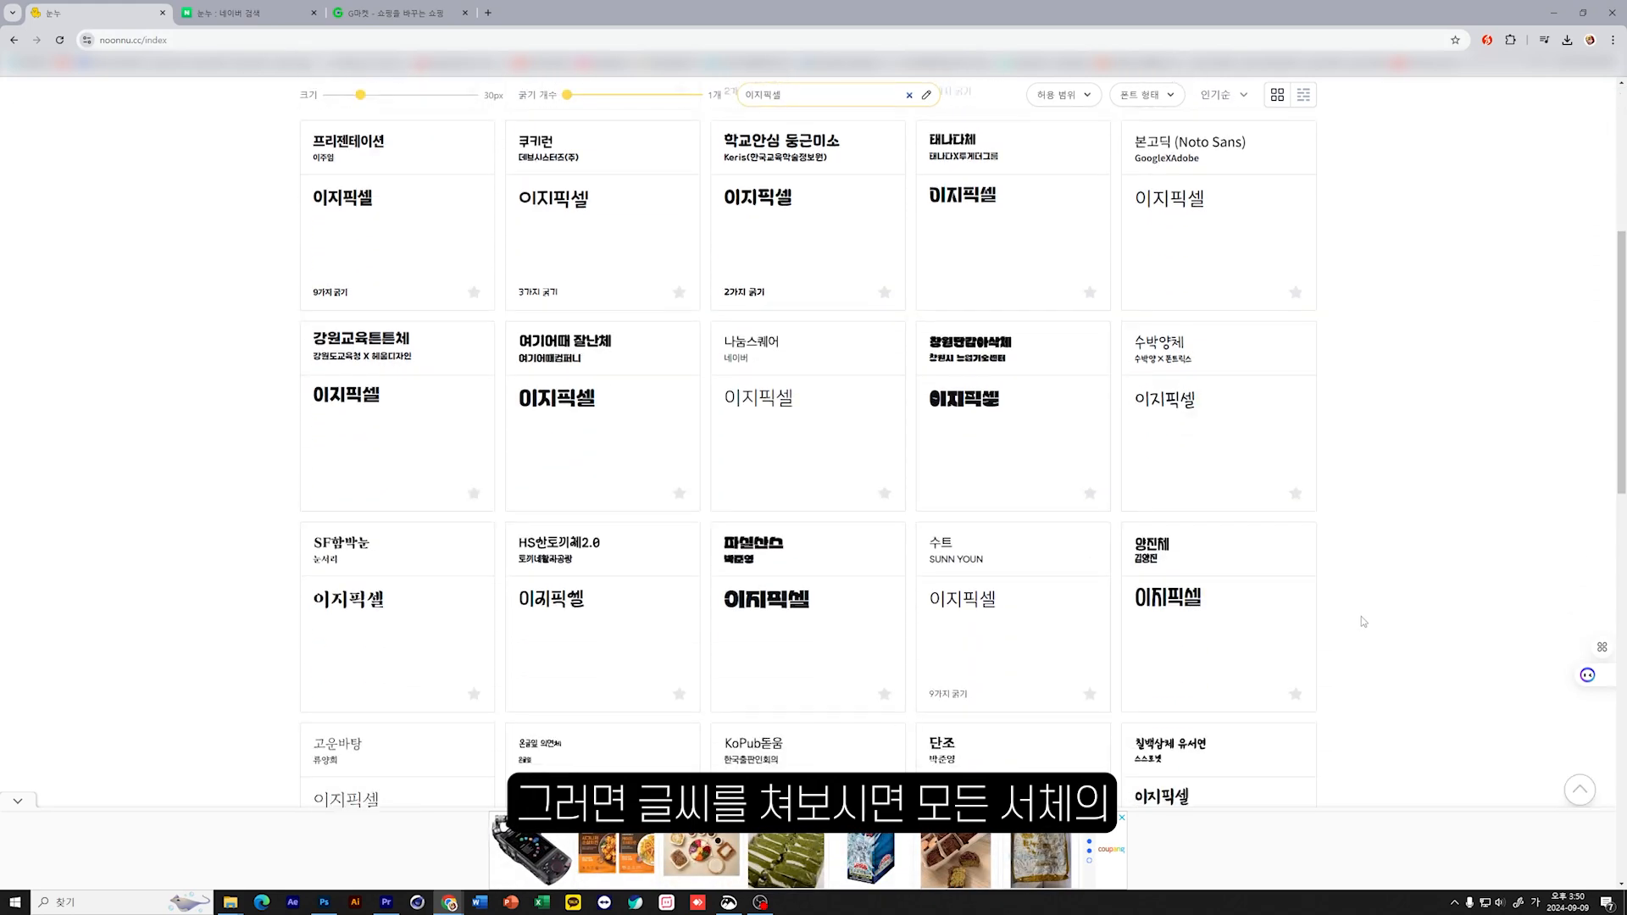
{"action": "scroll", "coordinate": [1361, 622], "scroll_direction": "down", "scroll_amount": 3}
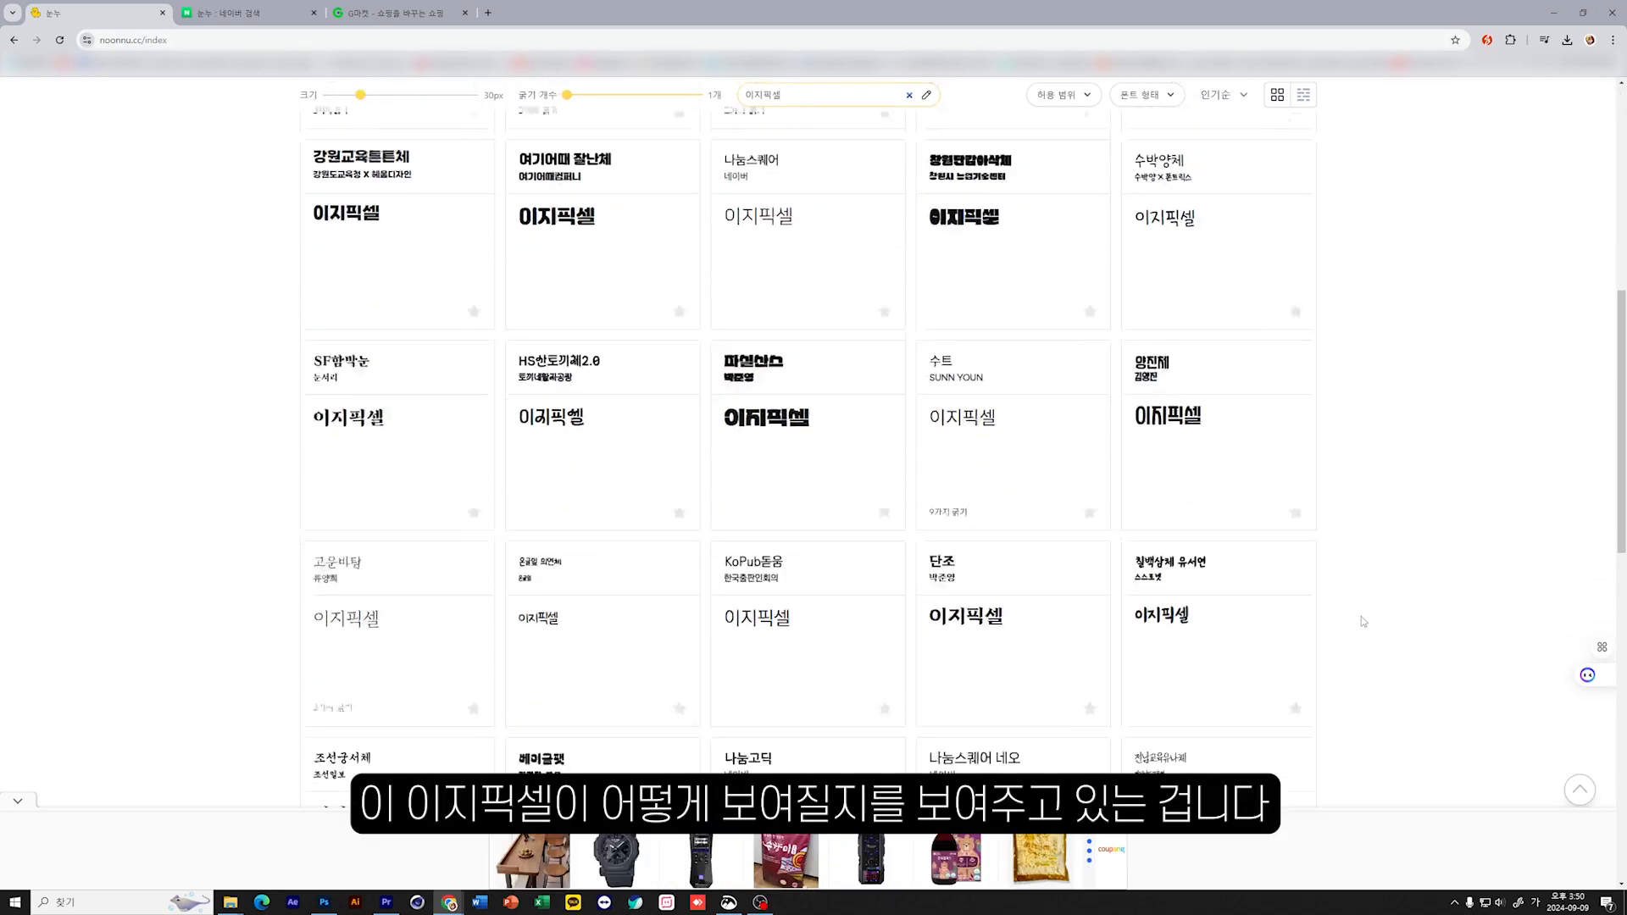
{"action": "scroll", "coordinate": [1361, 617], "scroll_direction": "down", "scroll_amount": 2}
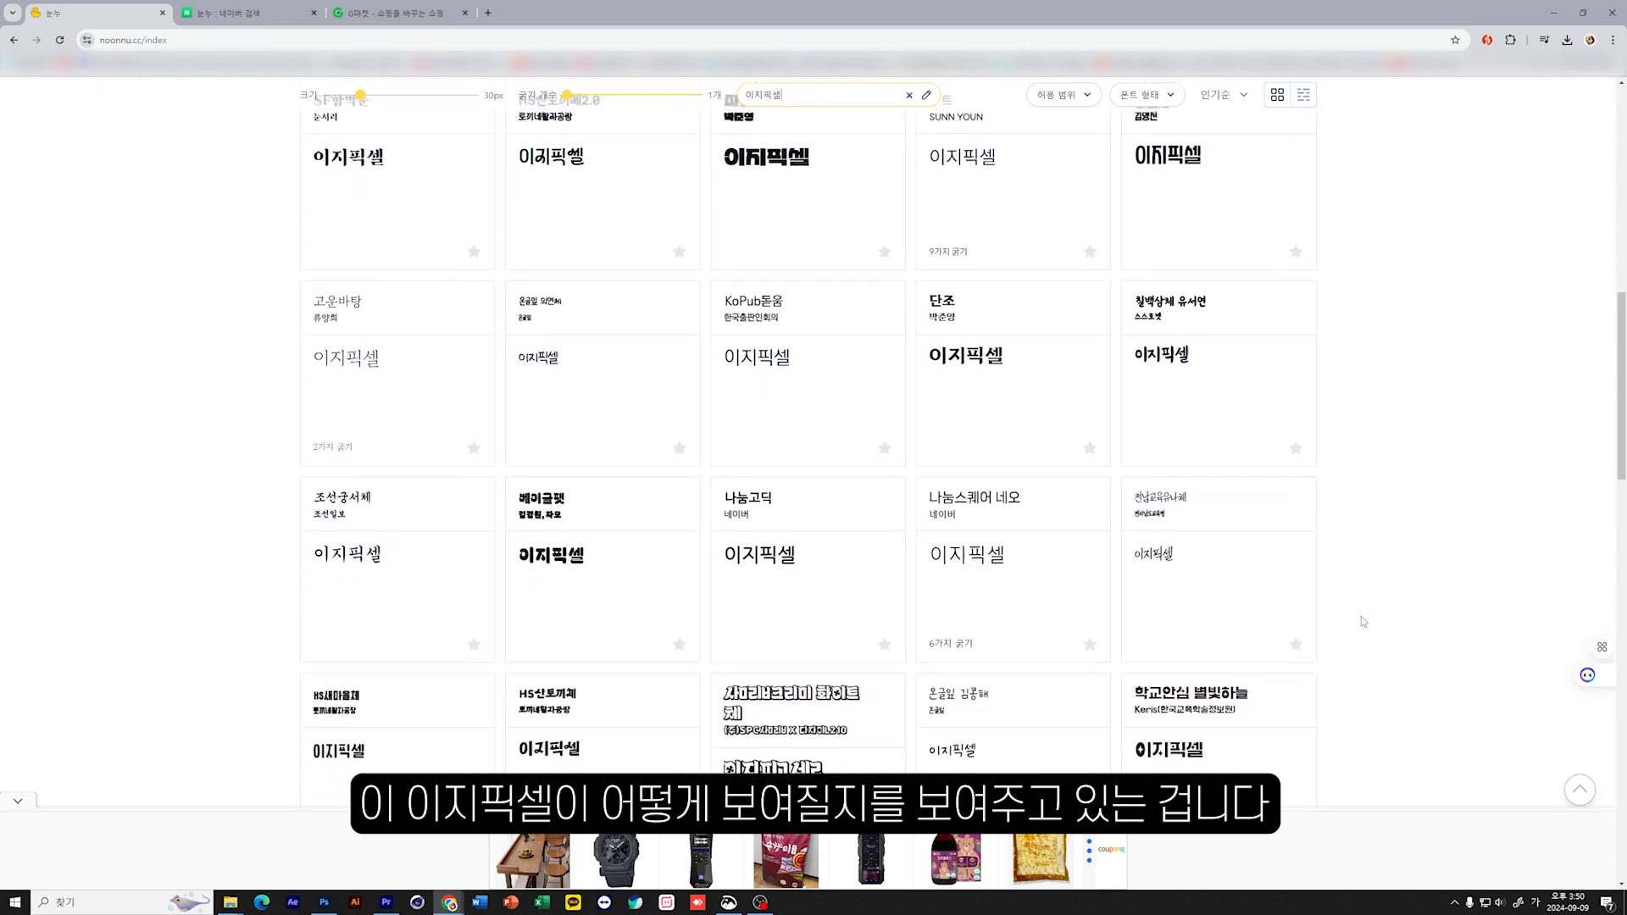
{"action": "scroll", "coordinate": [1361, 617], "scroll_direction": "up", "scroll_amount": 5, "text": "ctrl"}
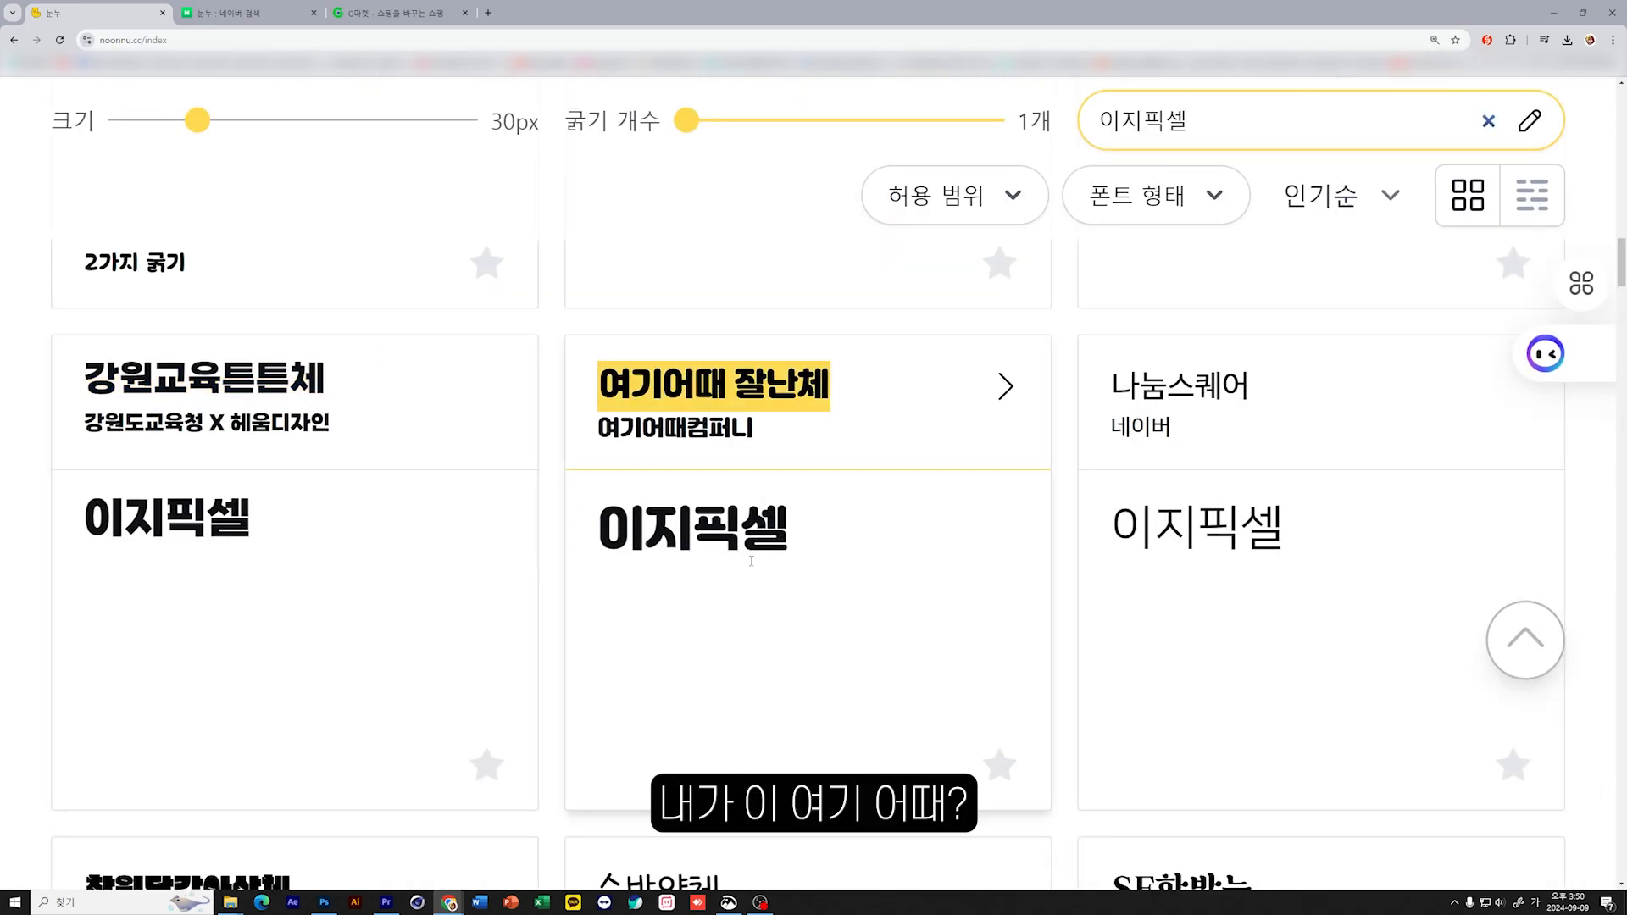
{"action": "double_click", "coordinate": [908, 523]}
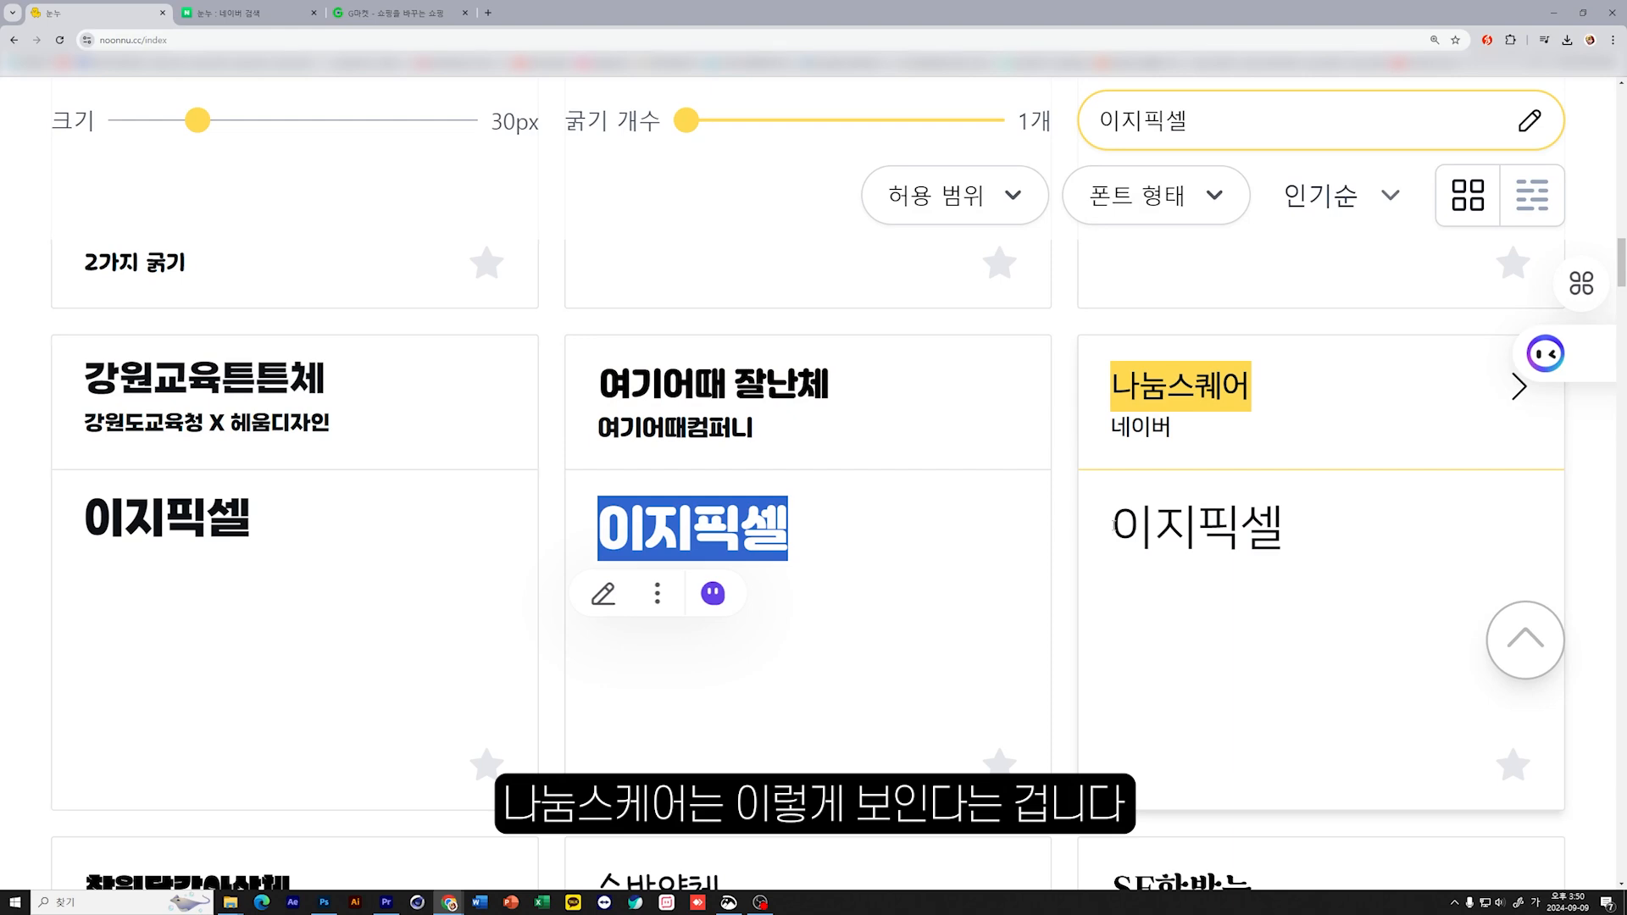
{"action": "left_click_drag", "start_coordinate": [1113, 524], "coordinate": [1333, 532]}
{"action": "left_click", "coordinate": [1345, 528]}
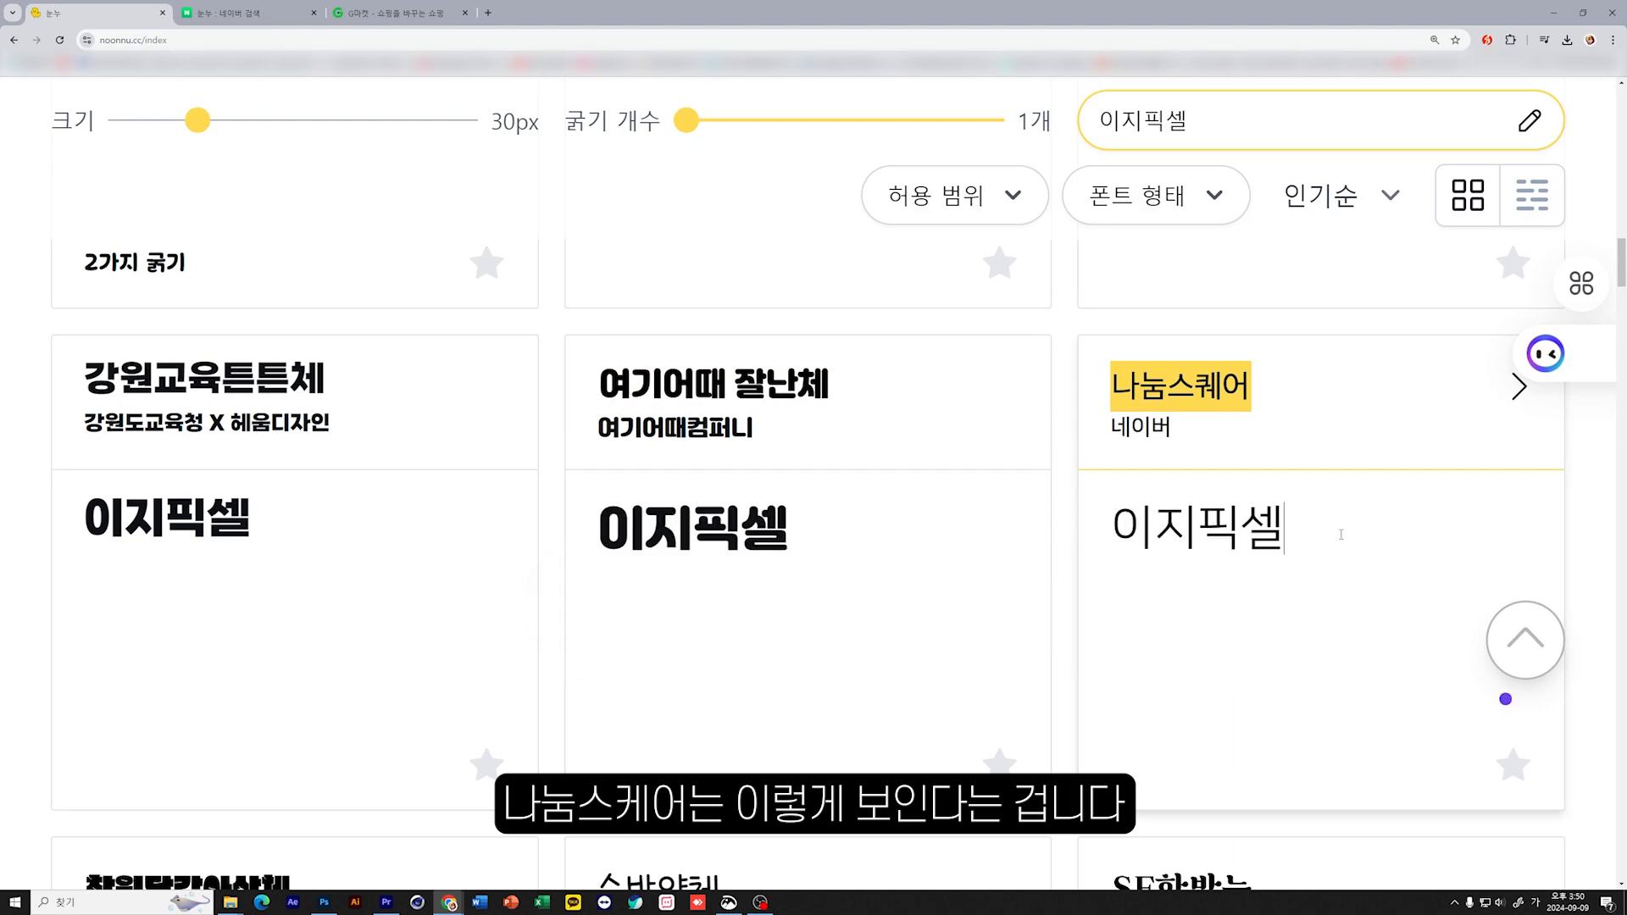
{"action": "key", "text": "ctrl+minus"}
{"action": "key", "text": "ctrl+minus"}
{"action": "key", "text": "ctrl+minus"}
{"action": "key", "text": "ctrl+minus"}
{"action": "key", "text": "ctrl+minus"}
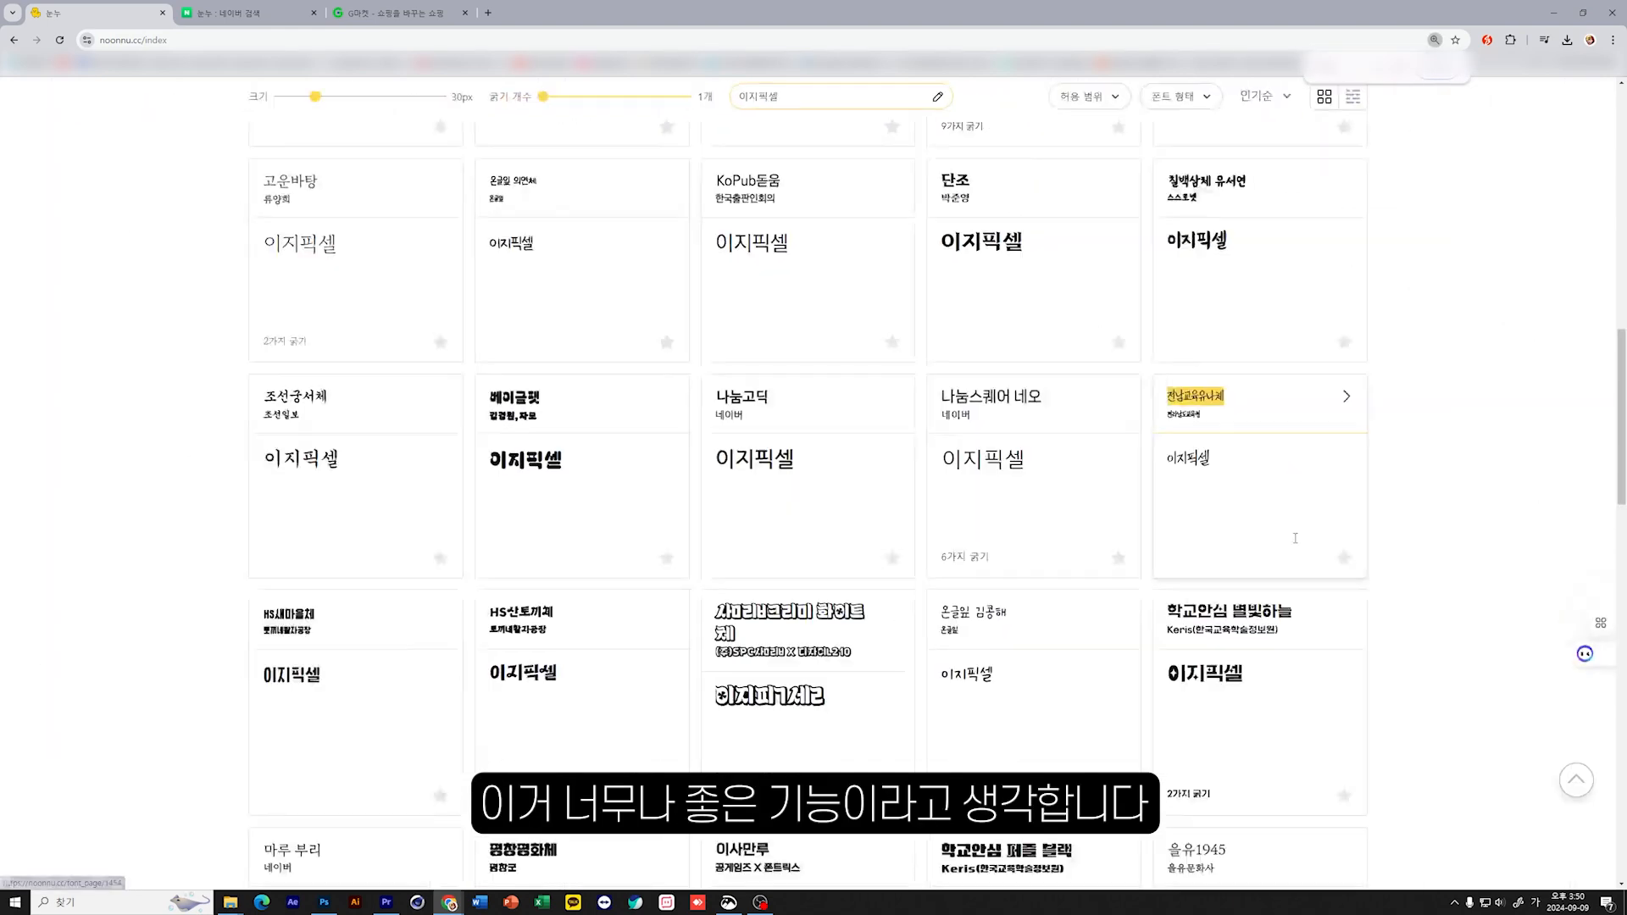
{"action": "scroll", "coordinate": [1268, 528], "scroll_direction": "up", "scroll_amount": 5}
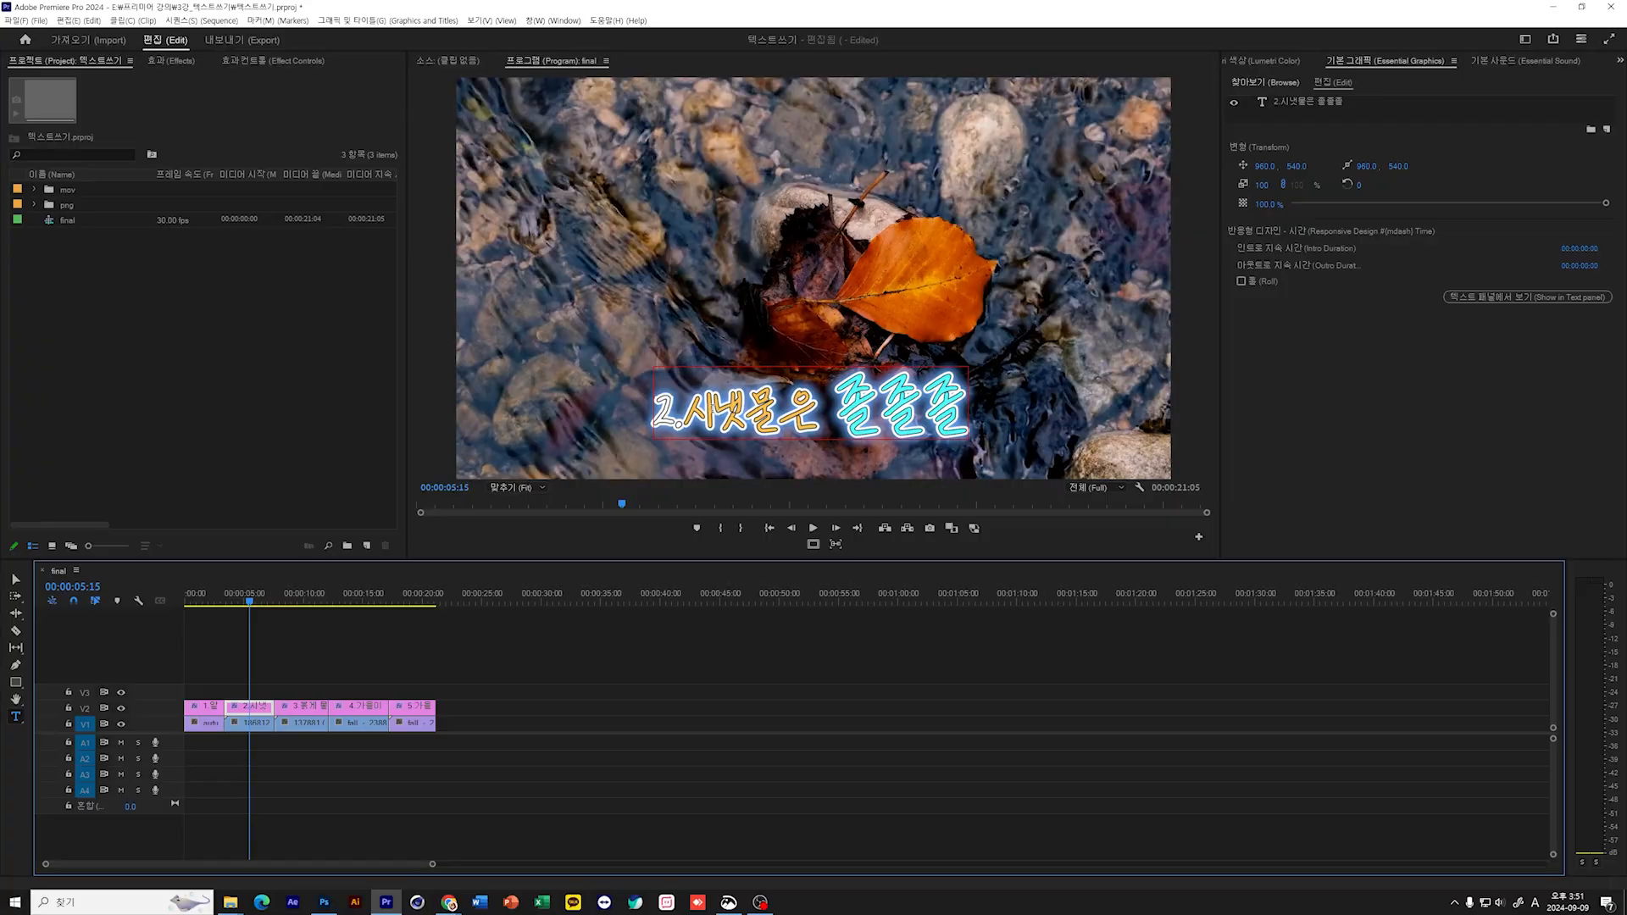
Step: Switch to Premiere Pro, select the text of the "2.시냇물은 졸졸졸" title and check which font it uses
{"action": "left_click_drag", "start_coordinate": [710, 416], "coordinate": [958, 418]}
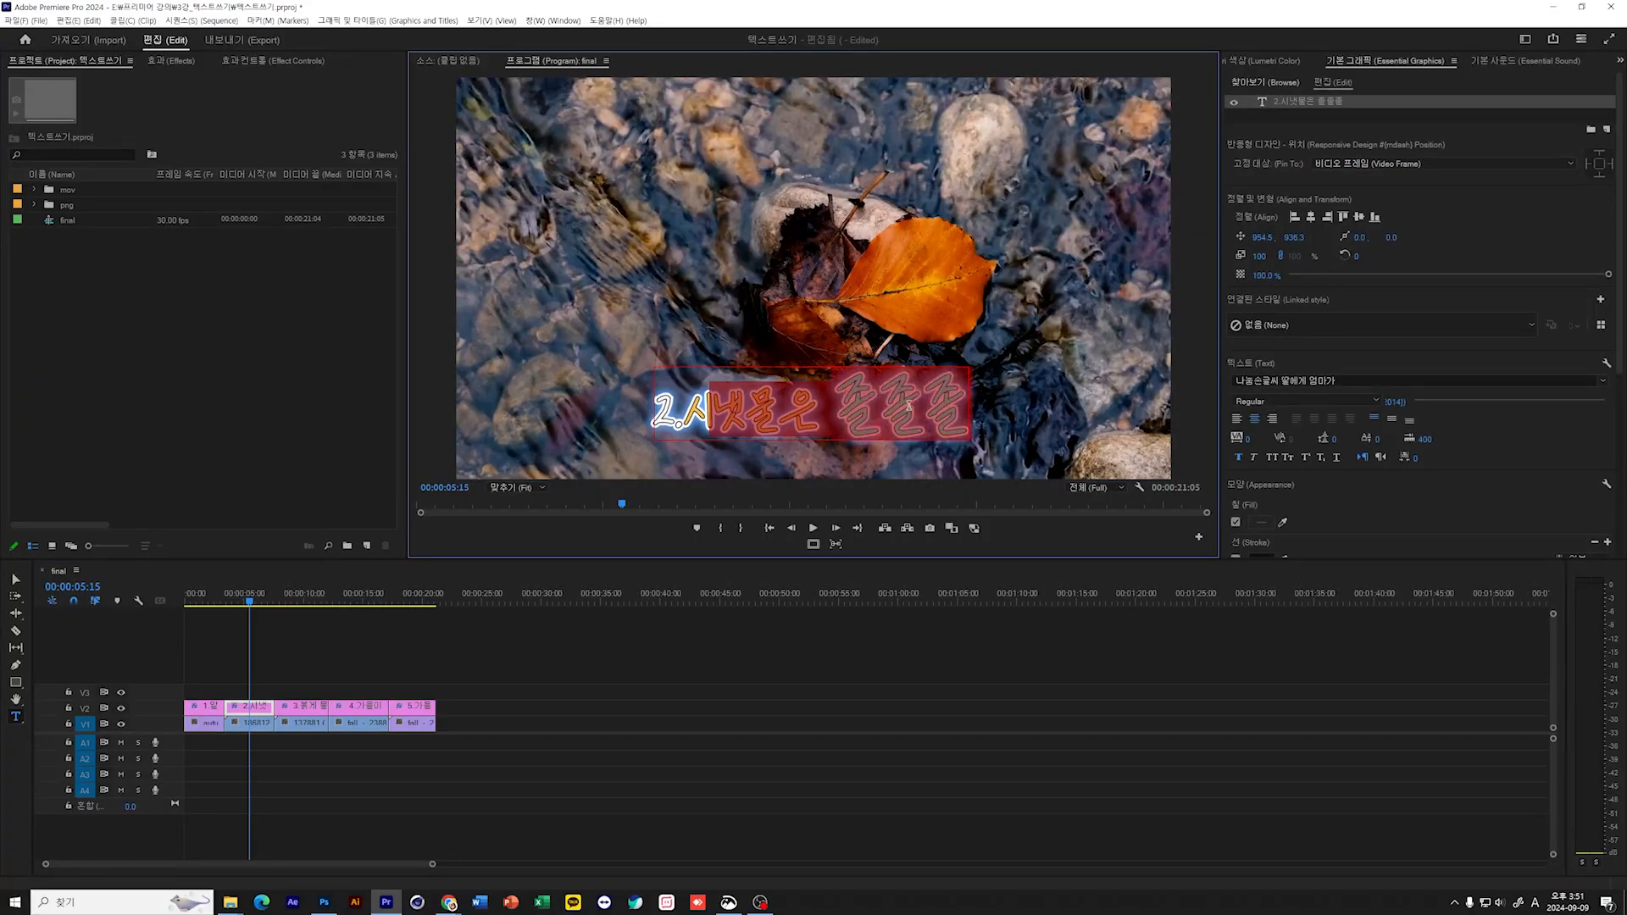
{"action": "left_click", "coordinate": [1336, 381]}
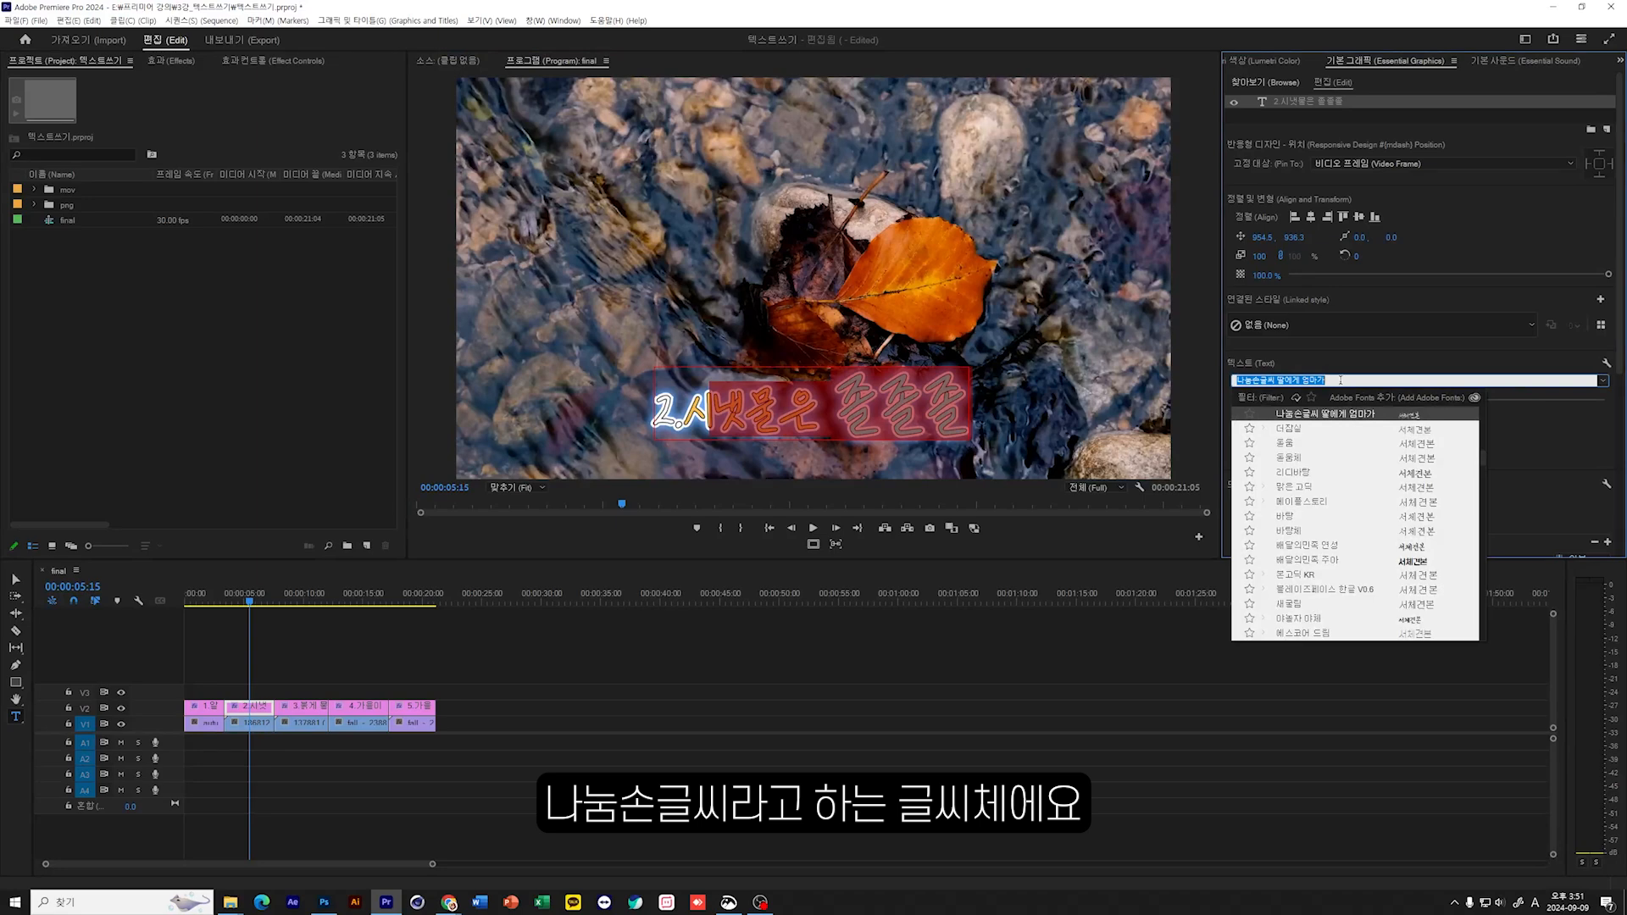
{"action": "left_click", "coordinate": [1337, 379]}
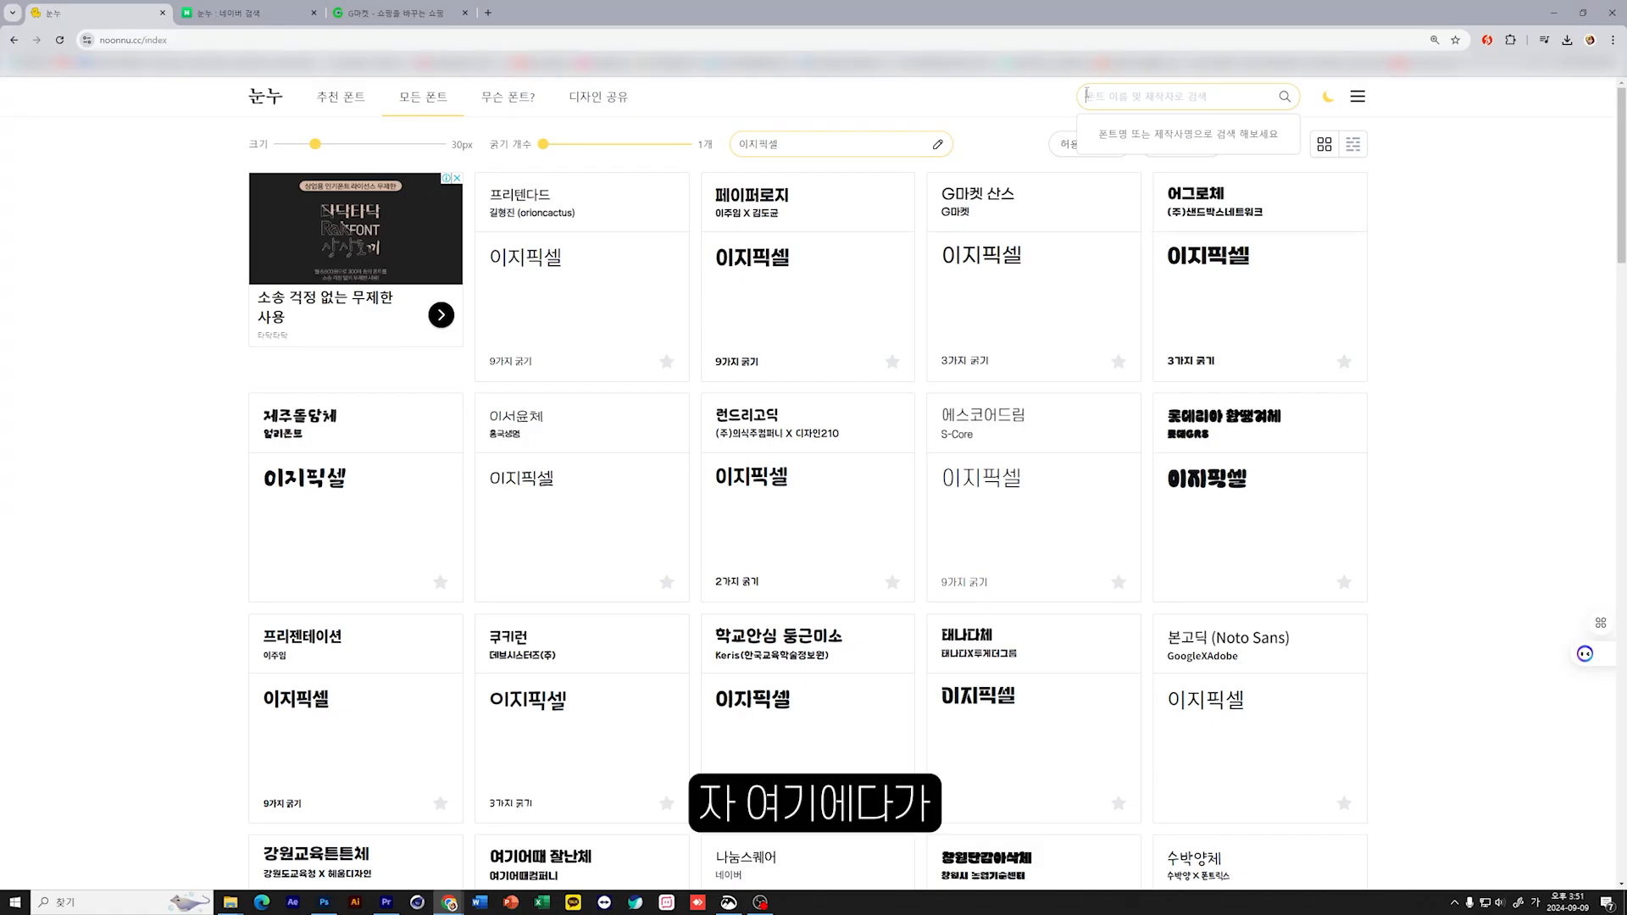
Step: Switch back to 눈누 in the browser and search for the font name 나눔손글씨
{"action": "type", "text": "나눔스"}
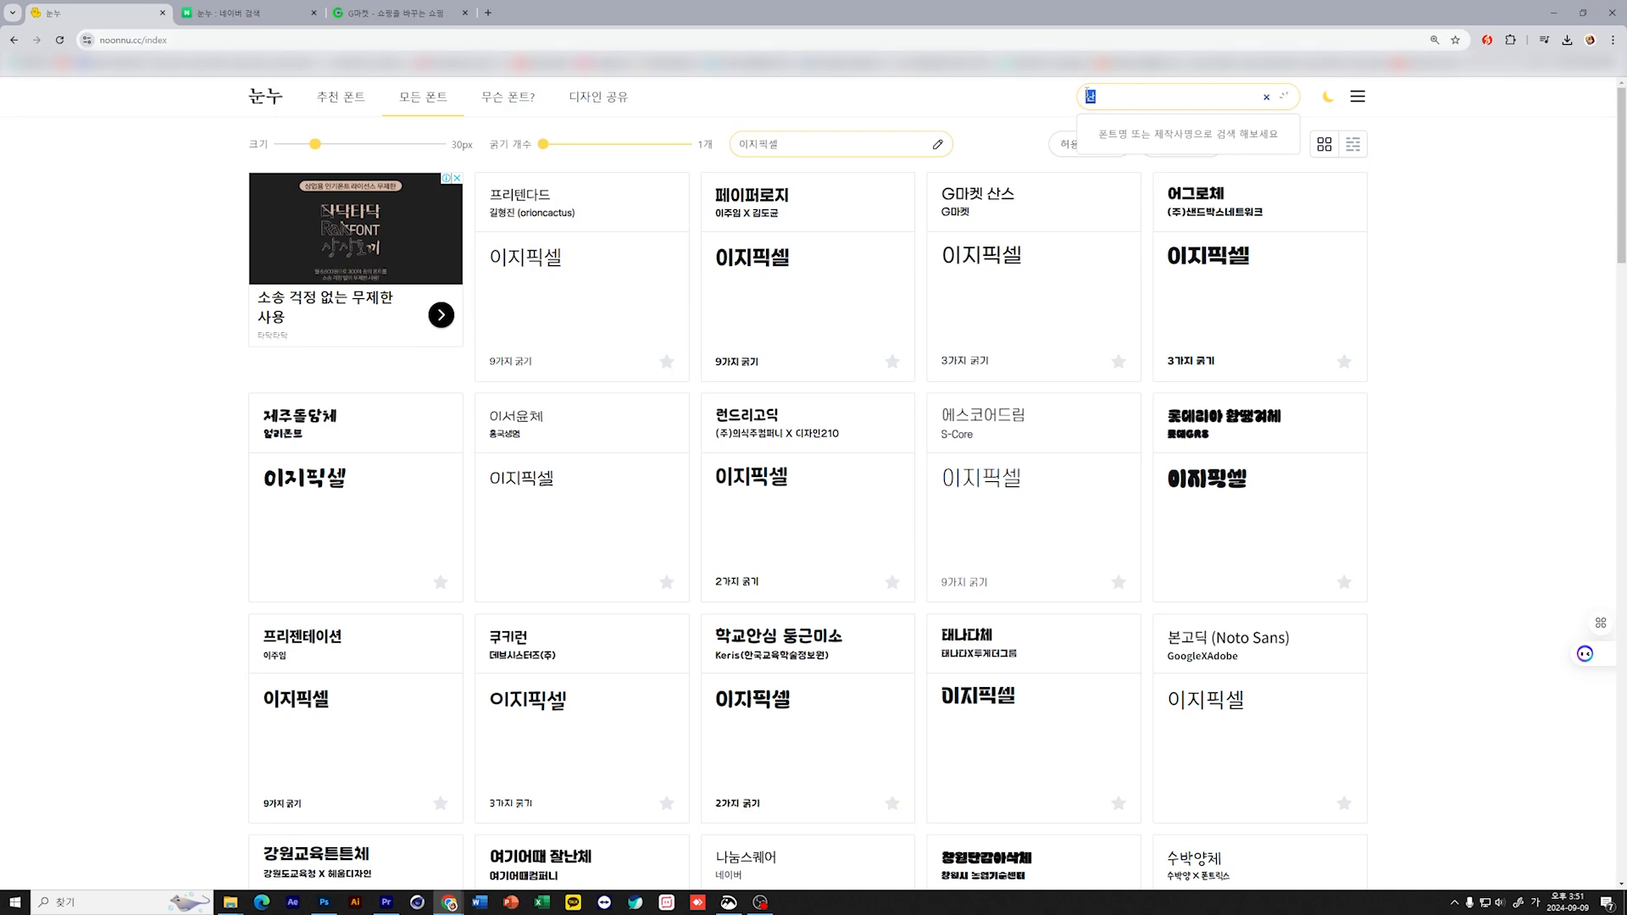
{"action": "type", "text": "글씨"}
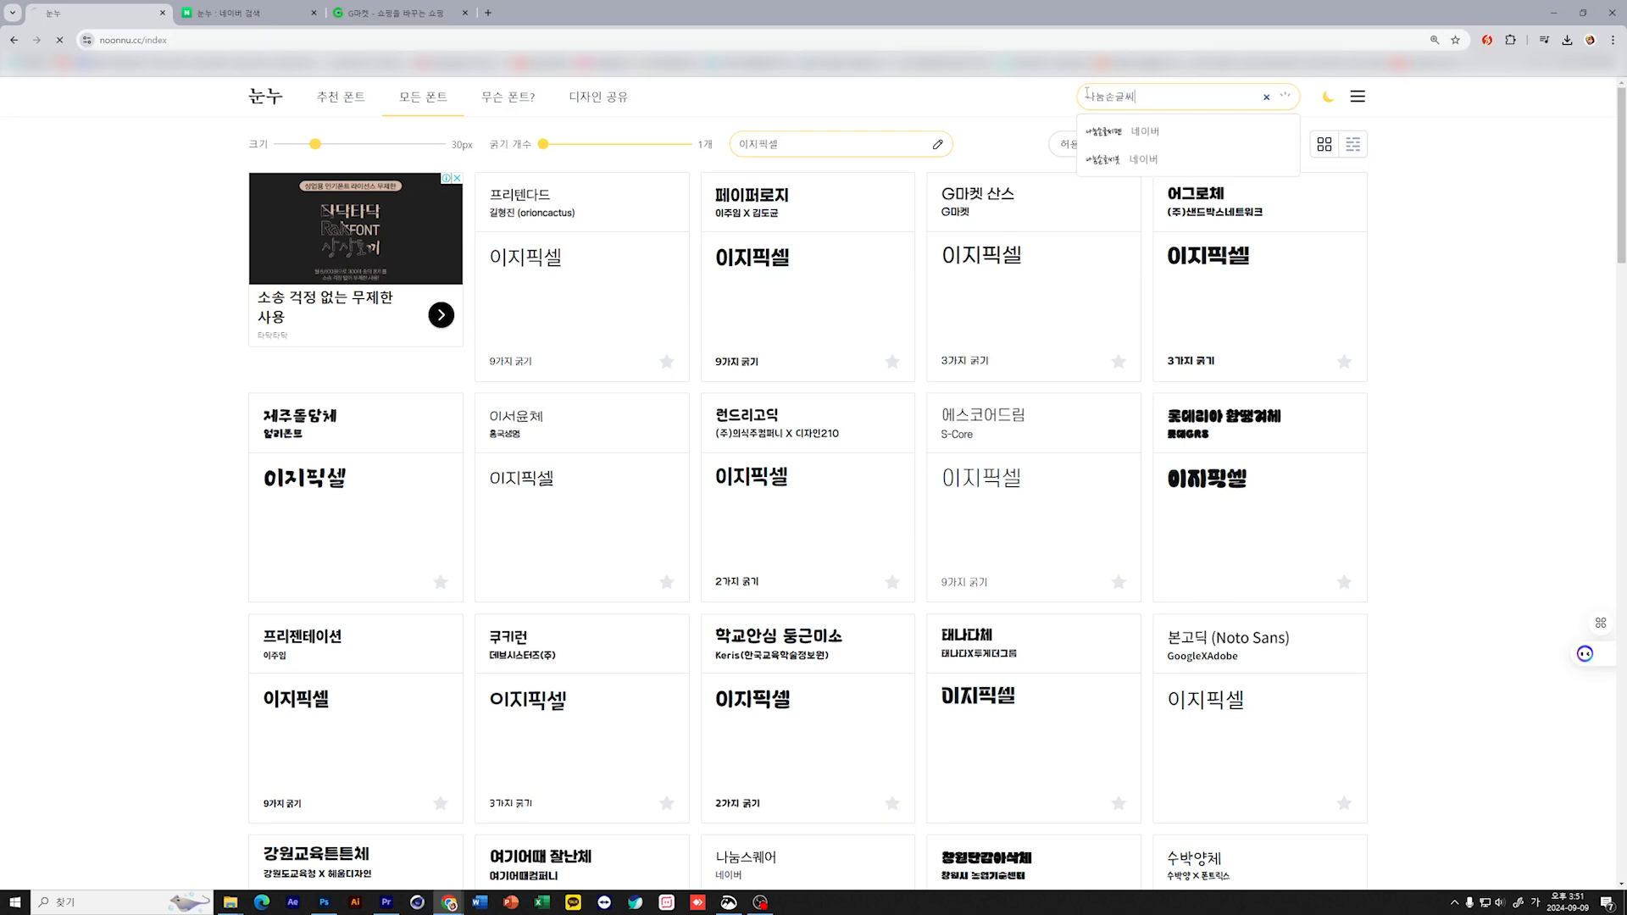
{"action": "key", "text": "Return"}
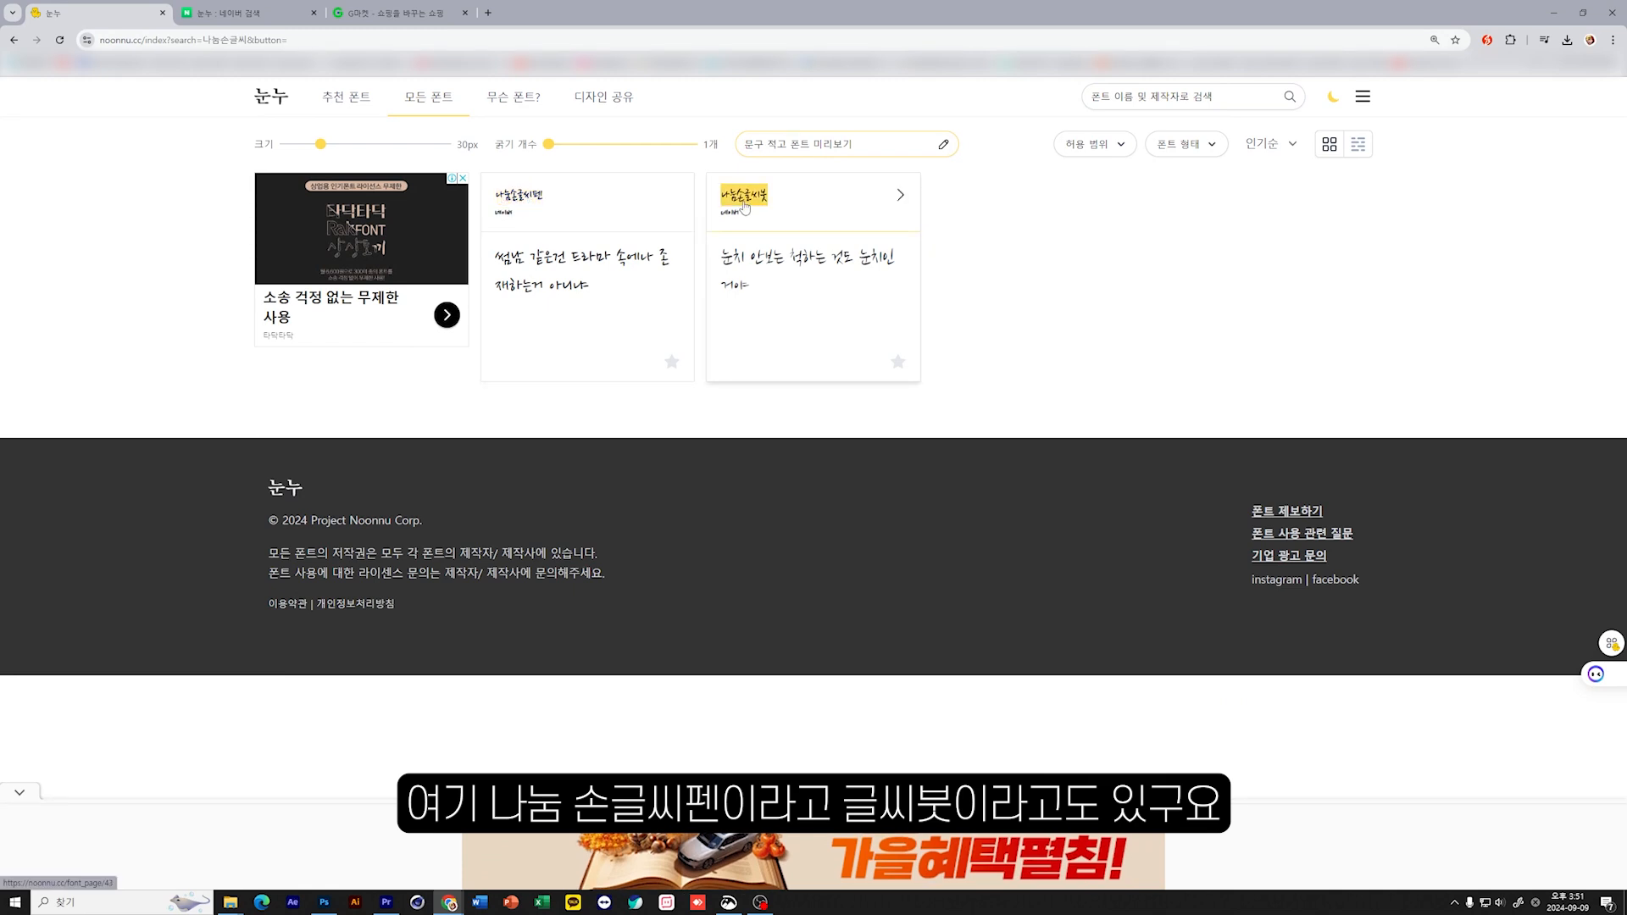
Step: Open the 나눔손글씨펜 font page, dismissing the advertisement, and go to its official download page
{"action": "left_click", "coordinate": [551, 201]}
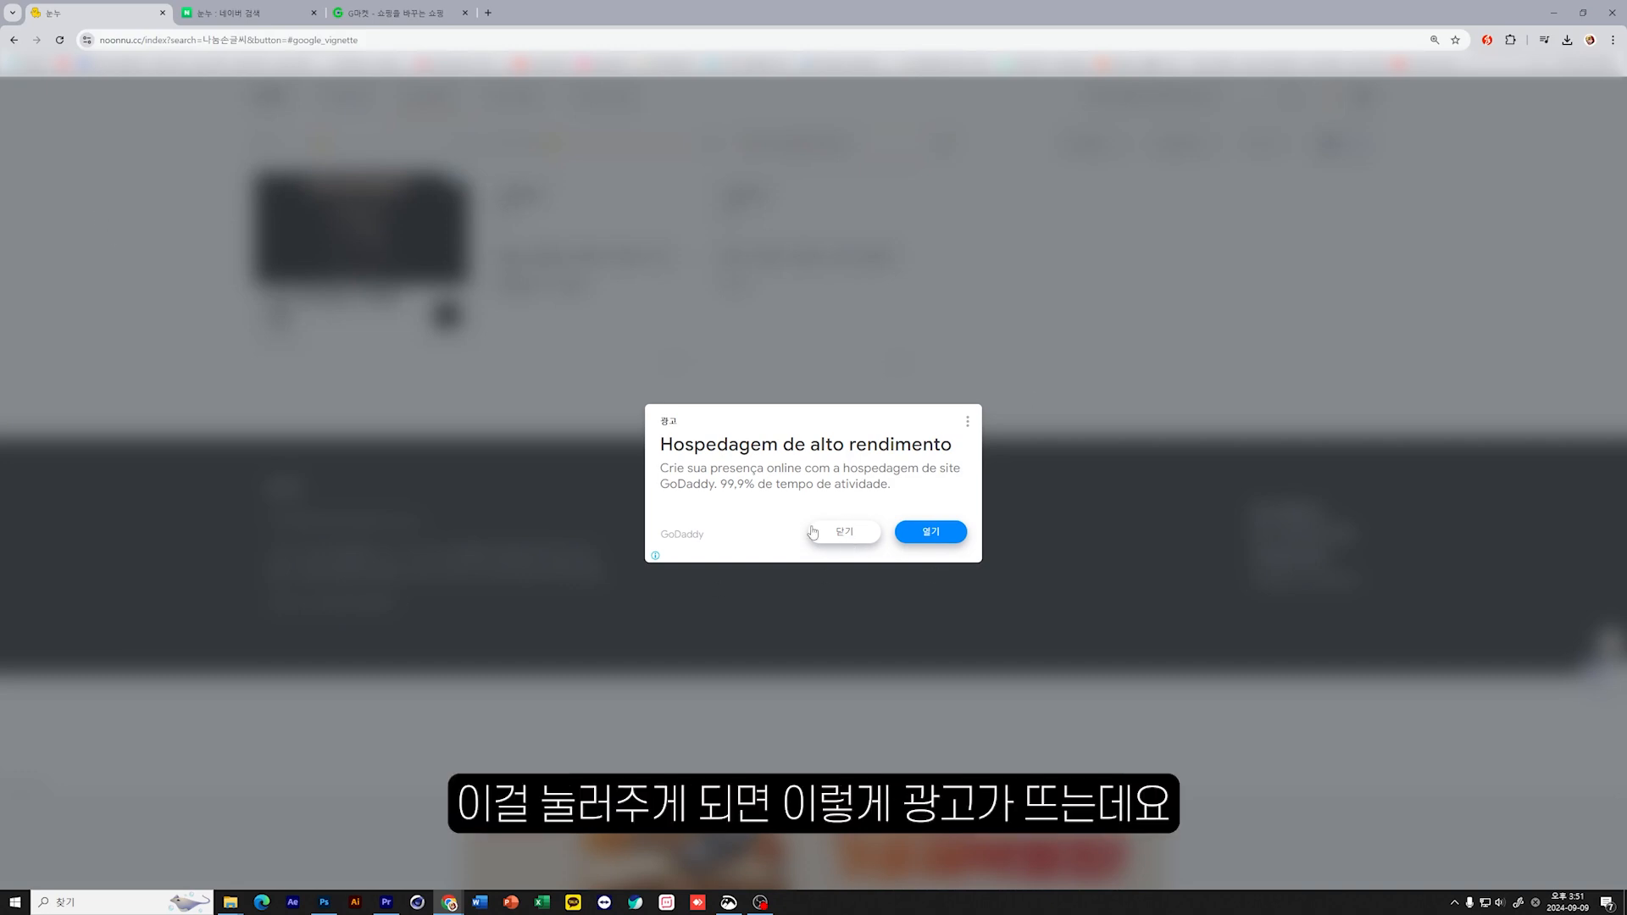
{"action": "left_click", "coordinate": [822, 532]}
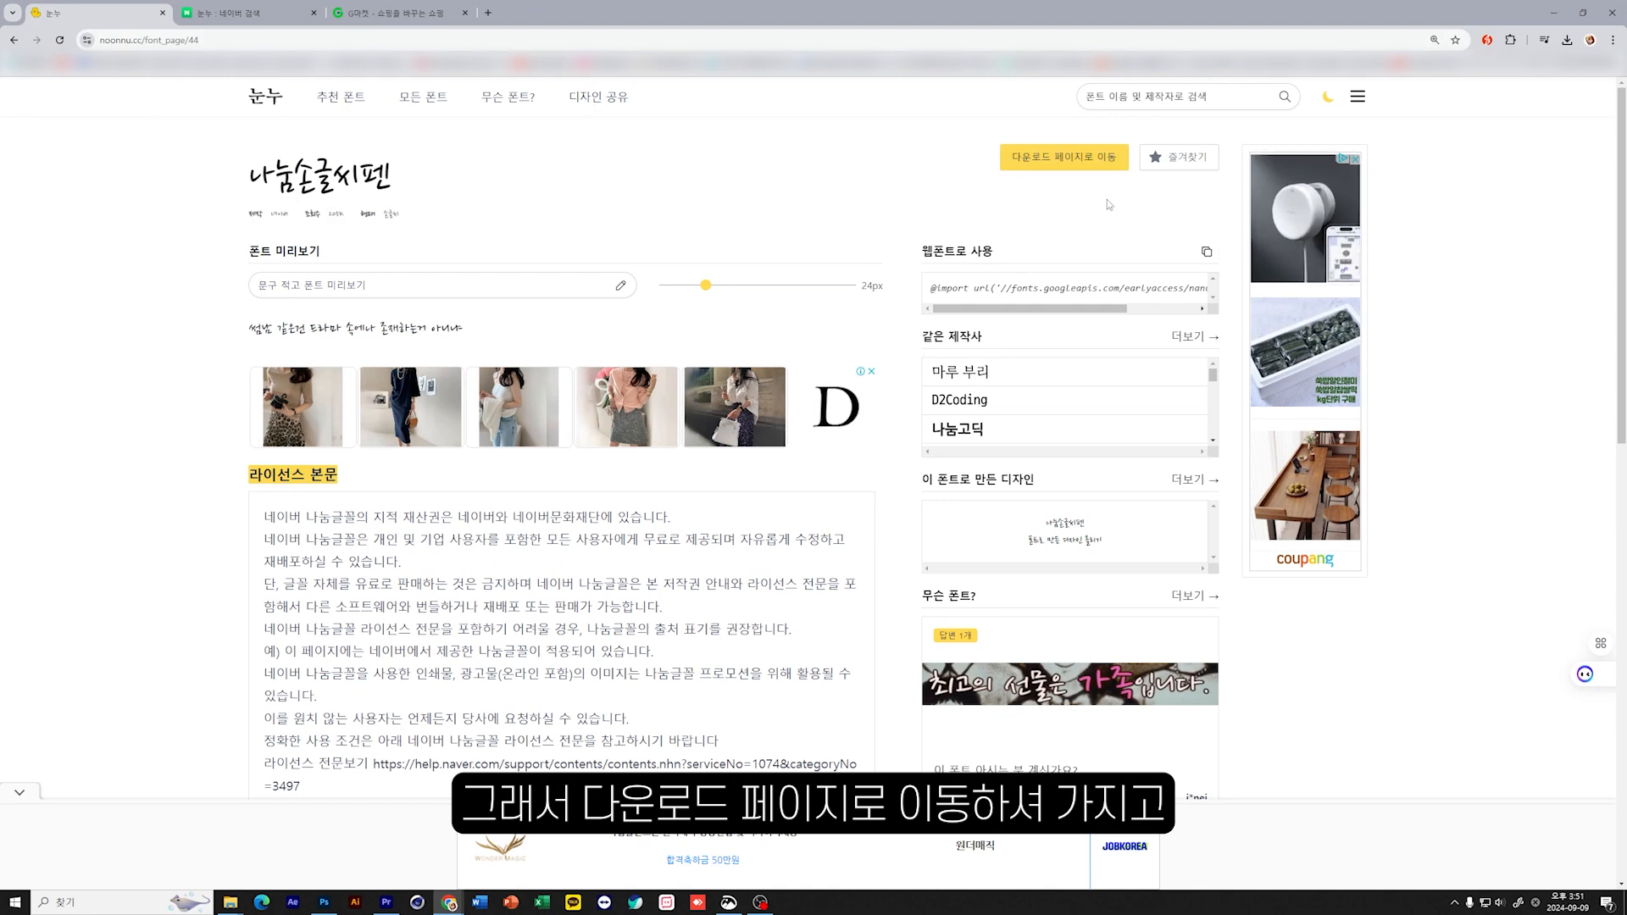
{"action": "left_click", "coordinate": [1080, 160]}
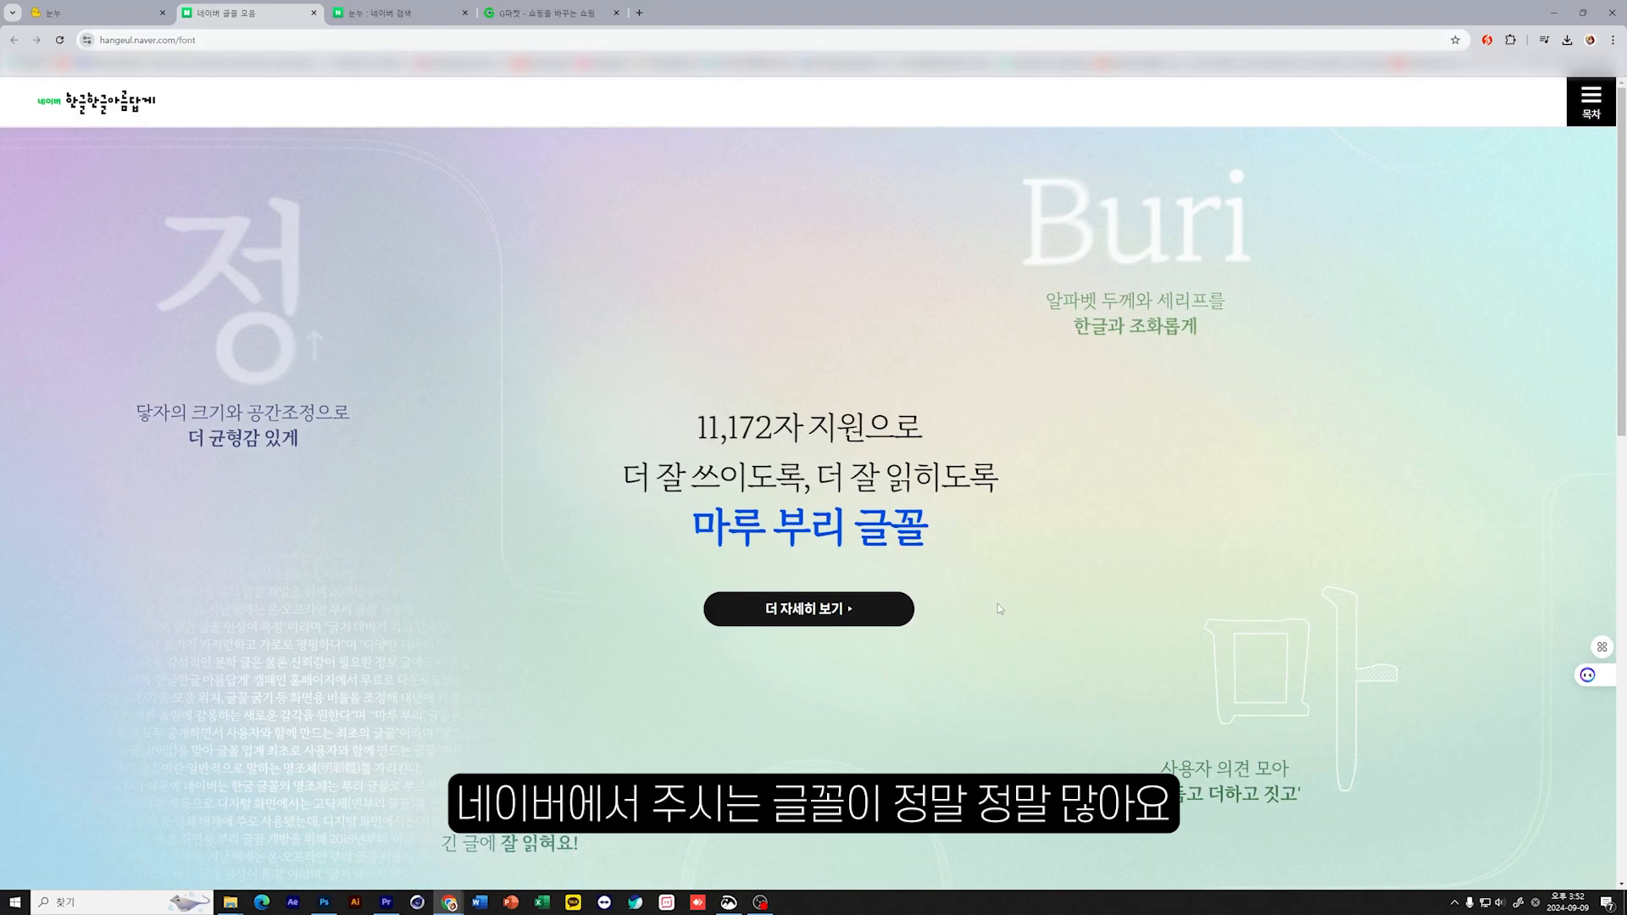
Step: Find 클로바 나눔손글씨 on the Naver font collection page and open its page for viewing the handwriting fonts
{"action": "scroll", "coordinate": [999, 604], "scroll_direction": "down", "scroll_amount": 8}
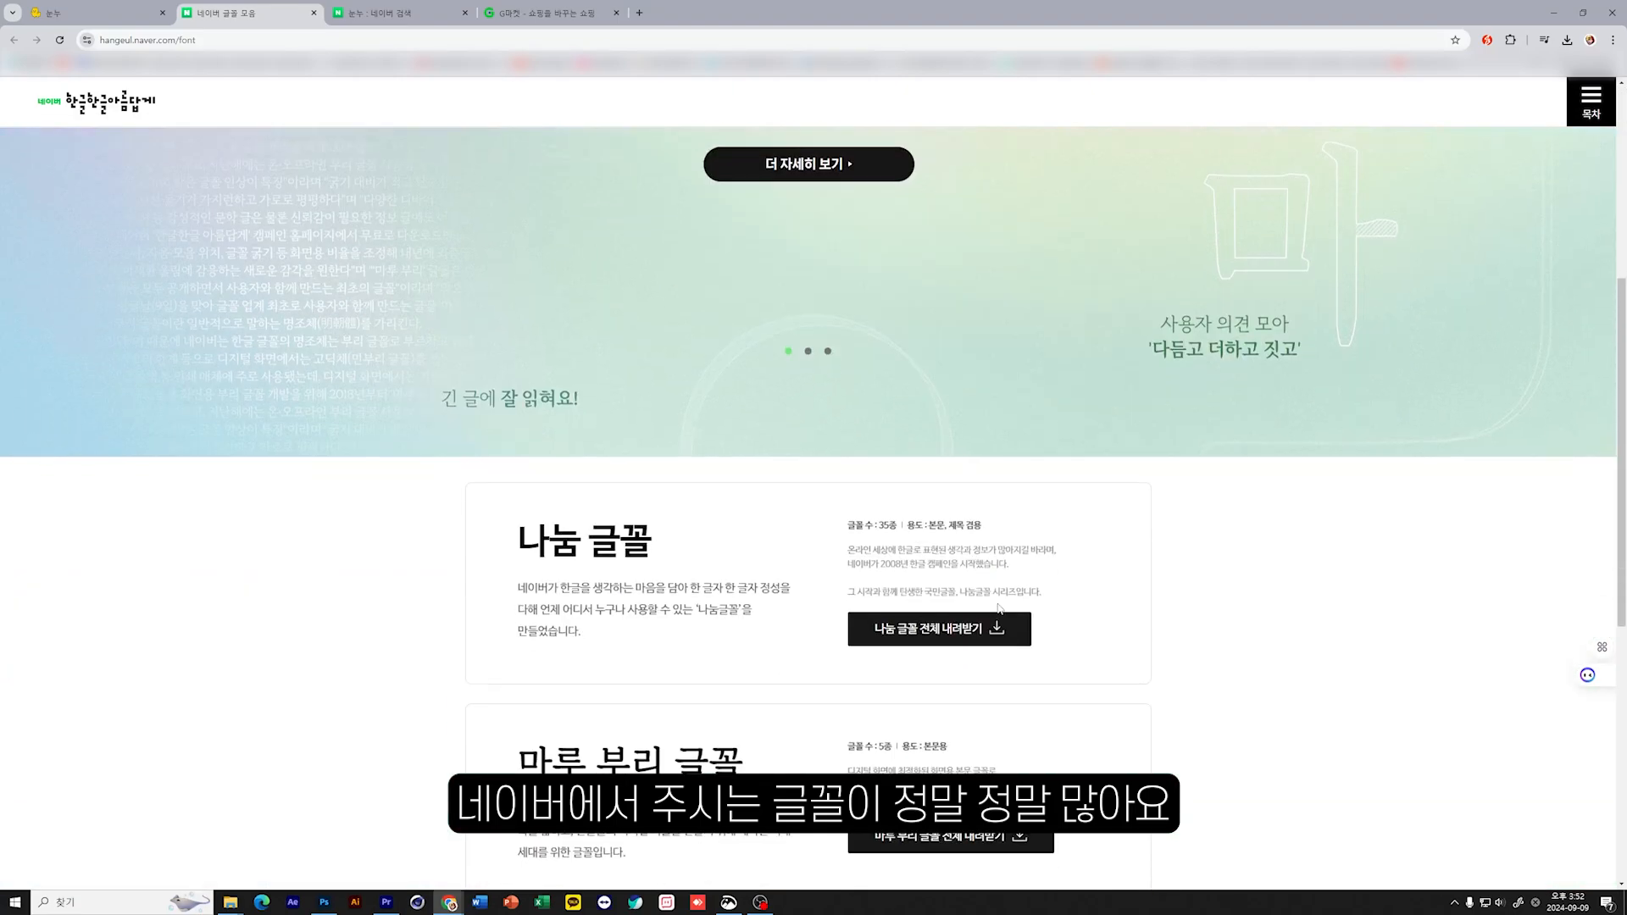
{"action": "scroll", "coordinate": [1001, 609], "scroll_direction": "down", "scroll_amount": 2}
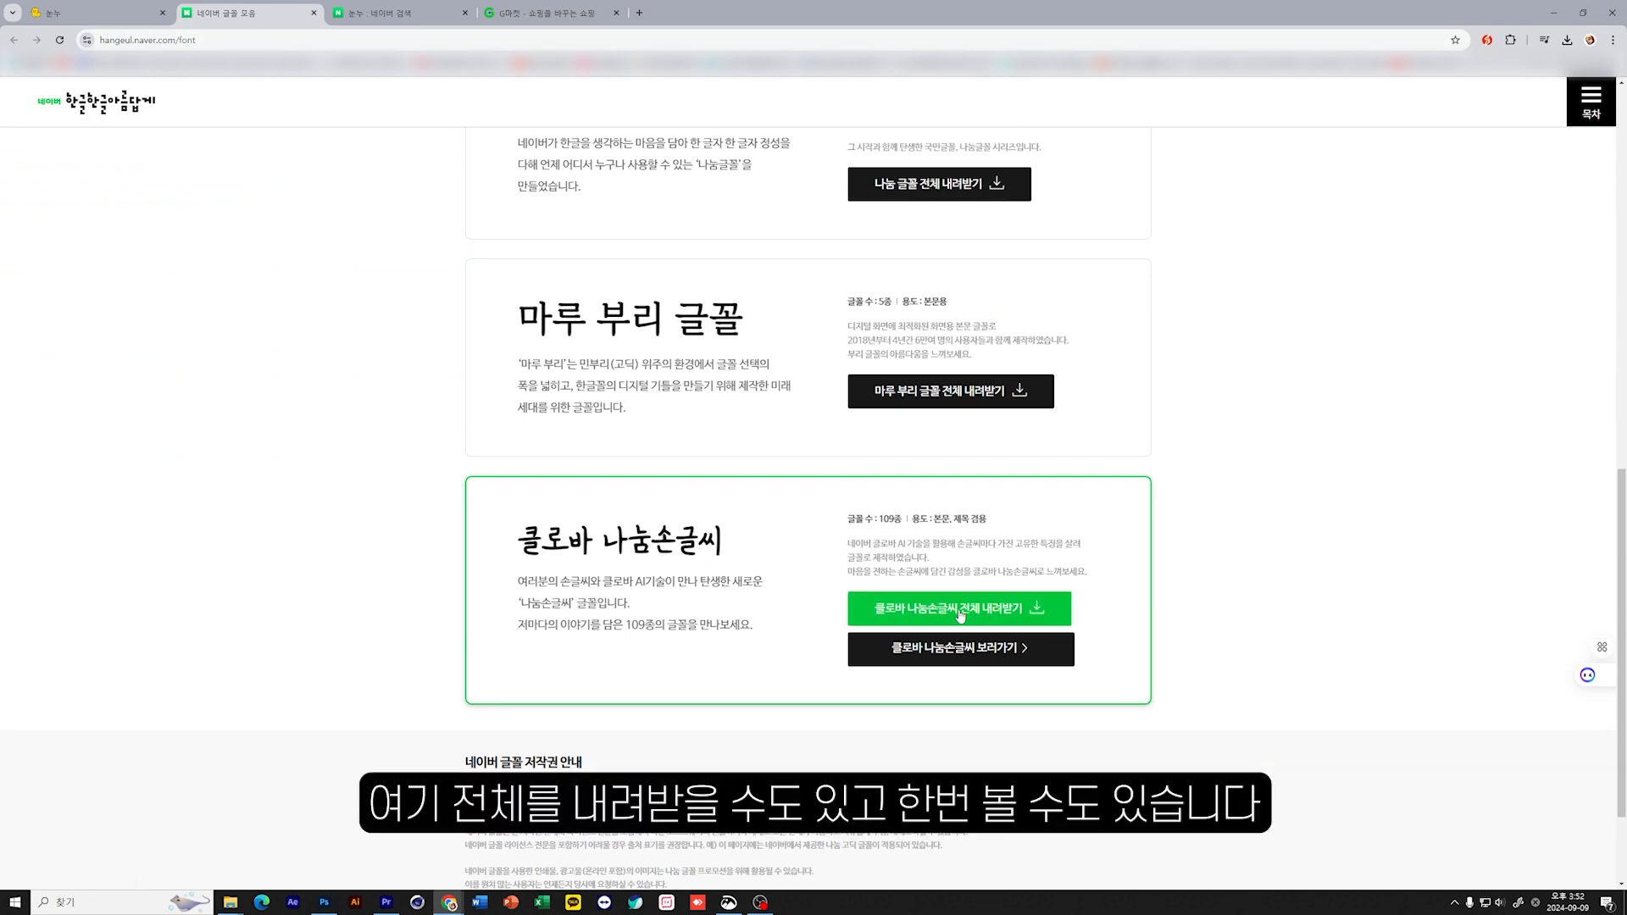
{"action": "left_click", "coordinate": [994, 649]}
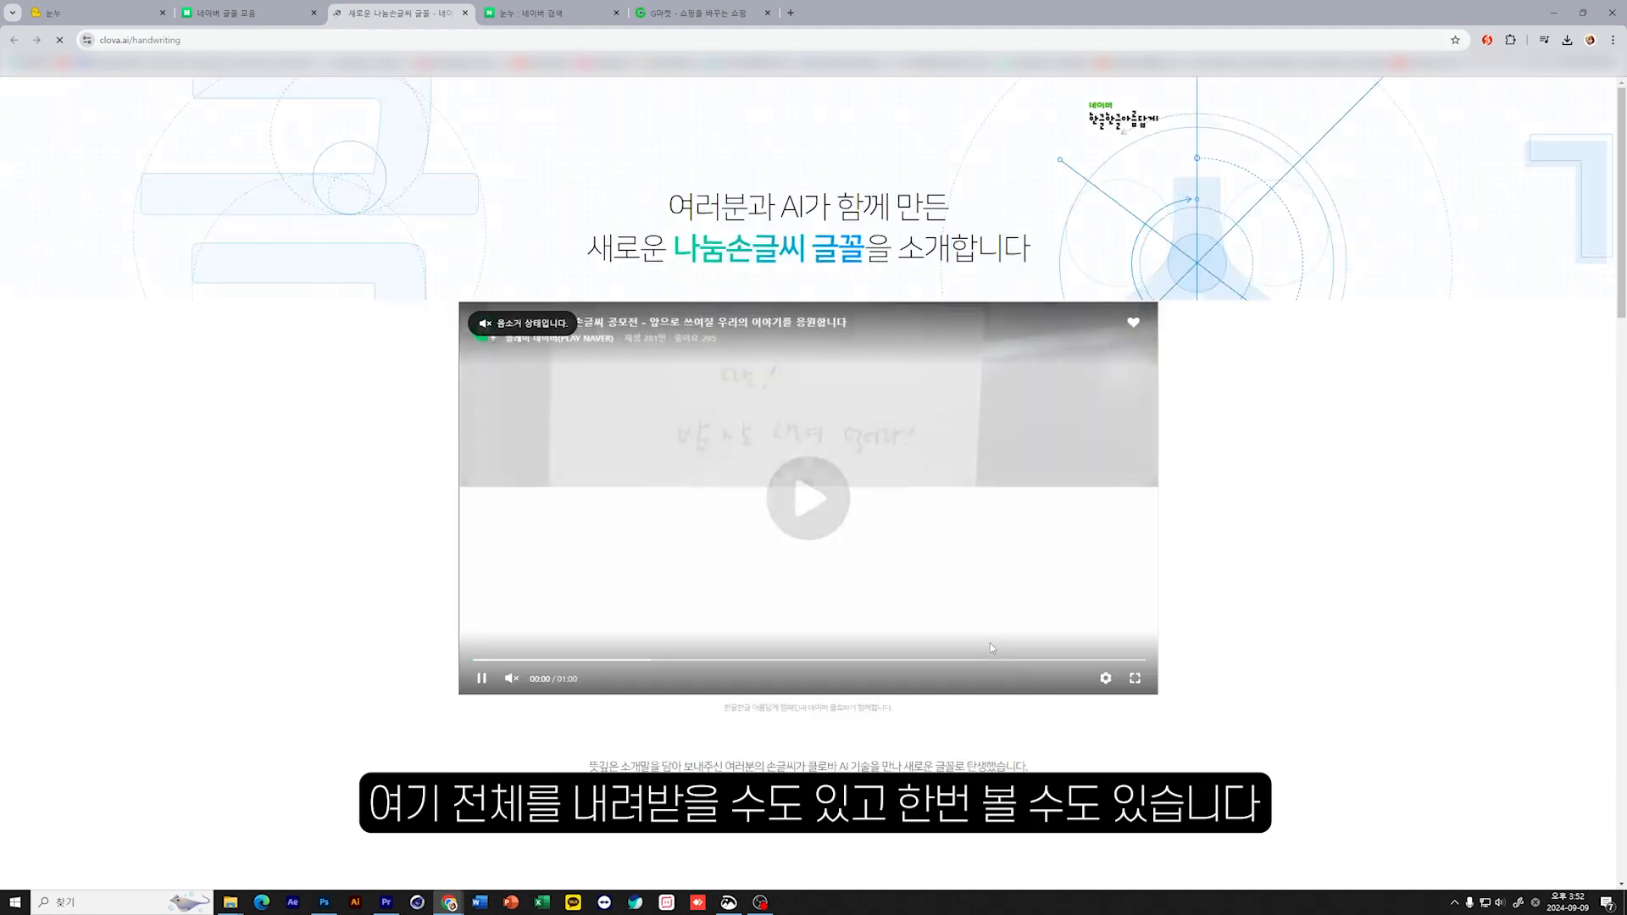
Step: Find the 나눔손글씨 딸에게 엄마가 font in the 클로바 나눔손글씨 samples and download it
{"action": "scroll", "coordinate": [1341, 664], "scroll_direction": "down", "scroll_amount": 8}
{"action": "scroll", "coordinate": [1340, 664], "scroll_direction": "down", "scroll_amount": 4}
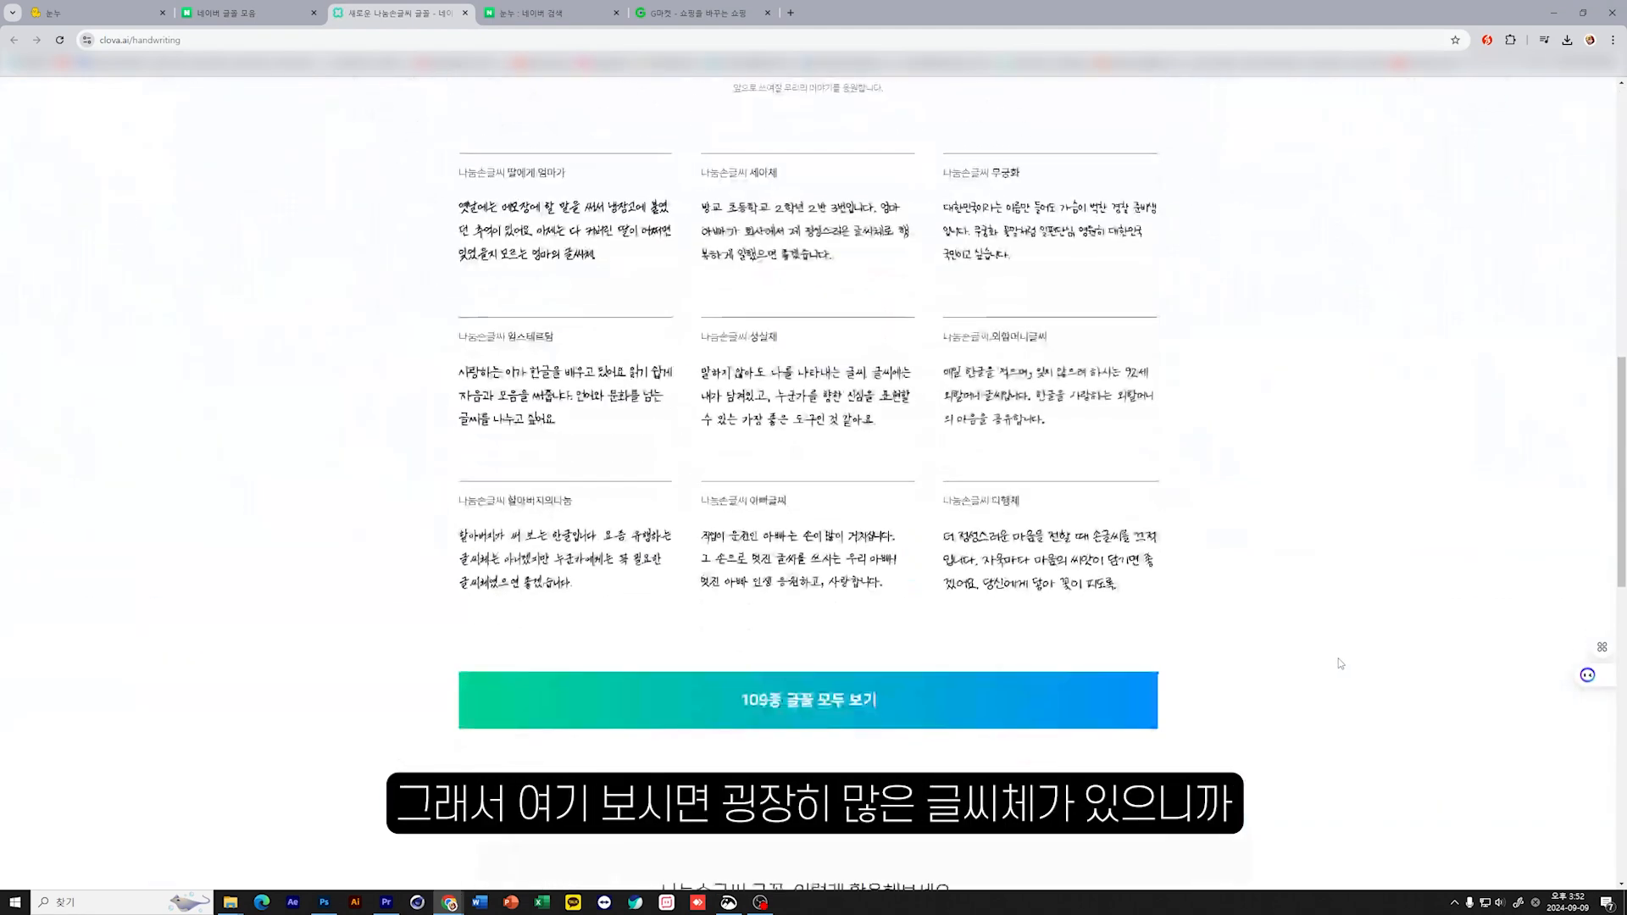
{"action": "scroll", "coordinate": [1324, 464], "scroll_direction": "up", "scroll_amount": 2}
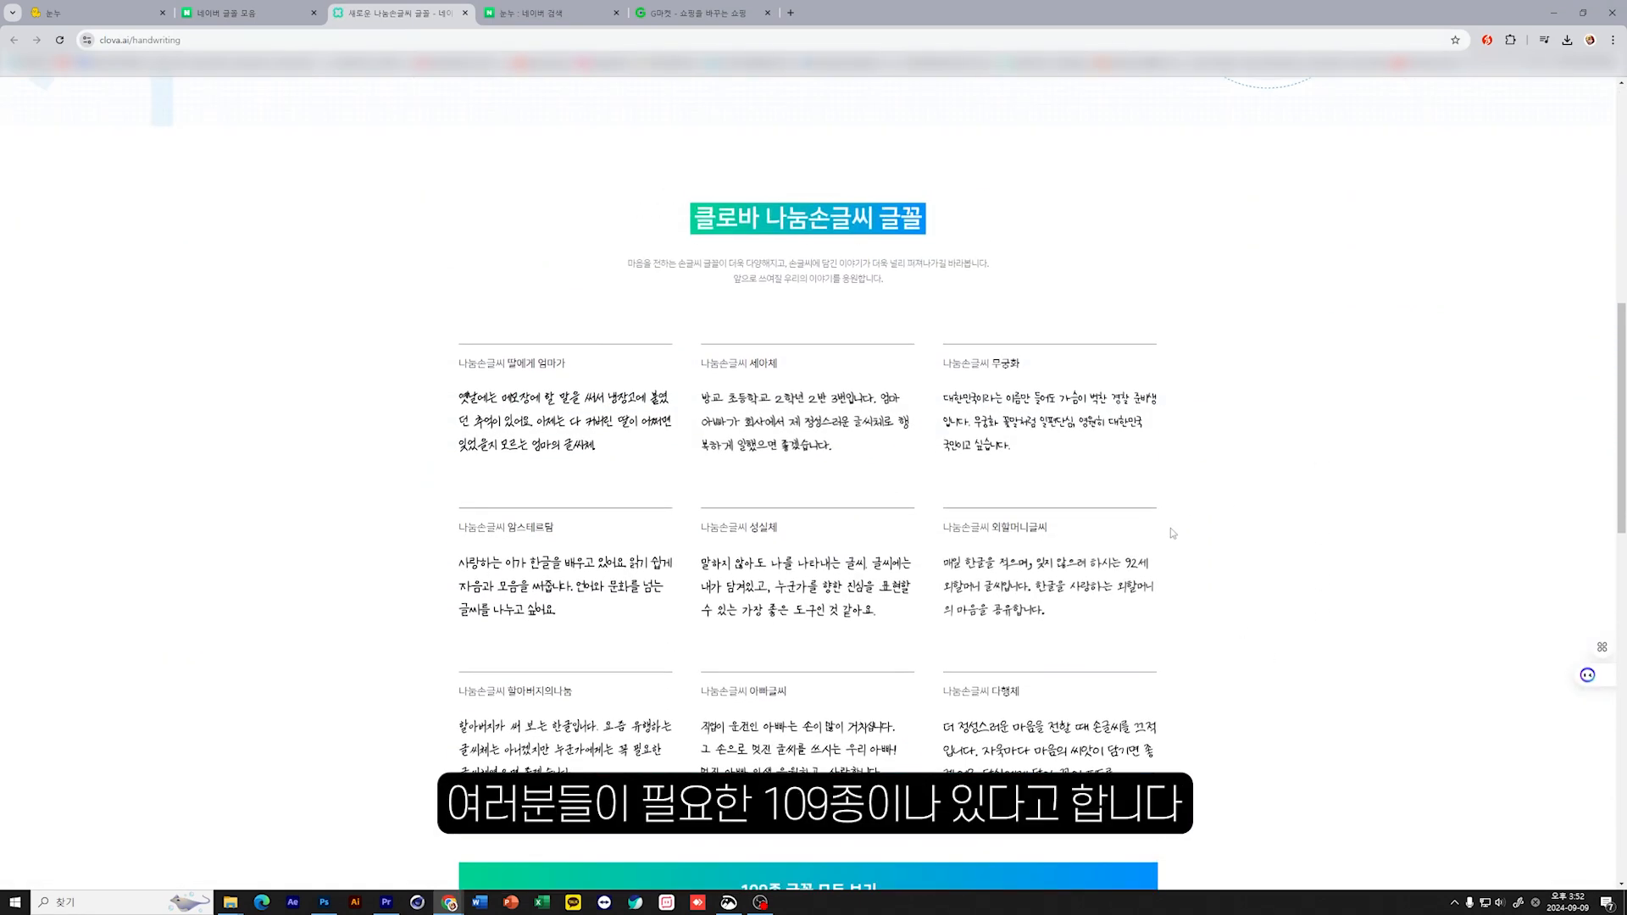
{"action": "scroll", "coordinate": [1172, 527], "scroll_direction": "down", "scroll_amount": 2}
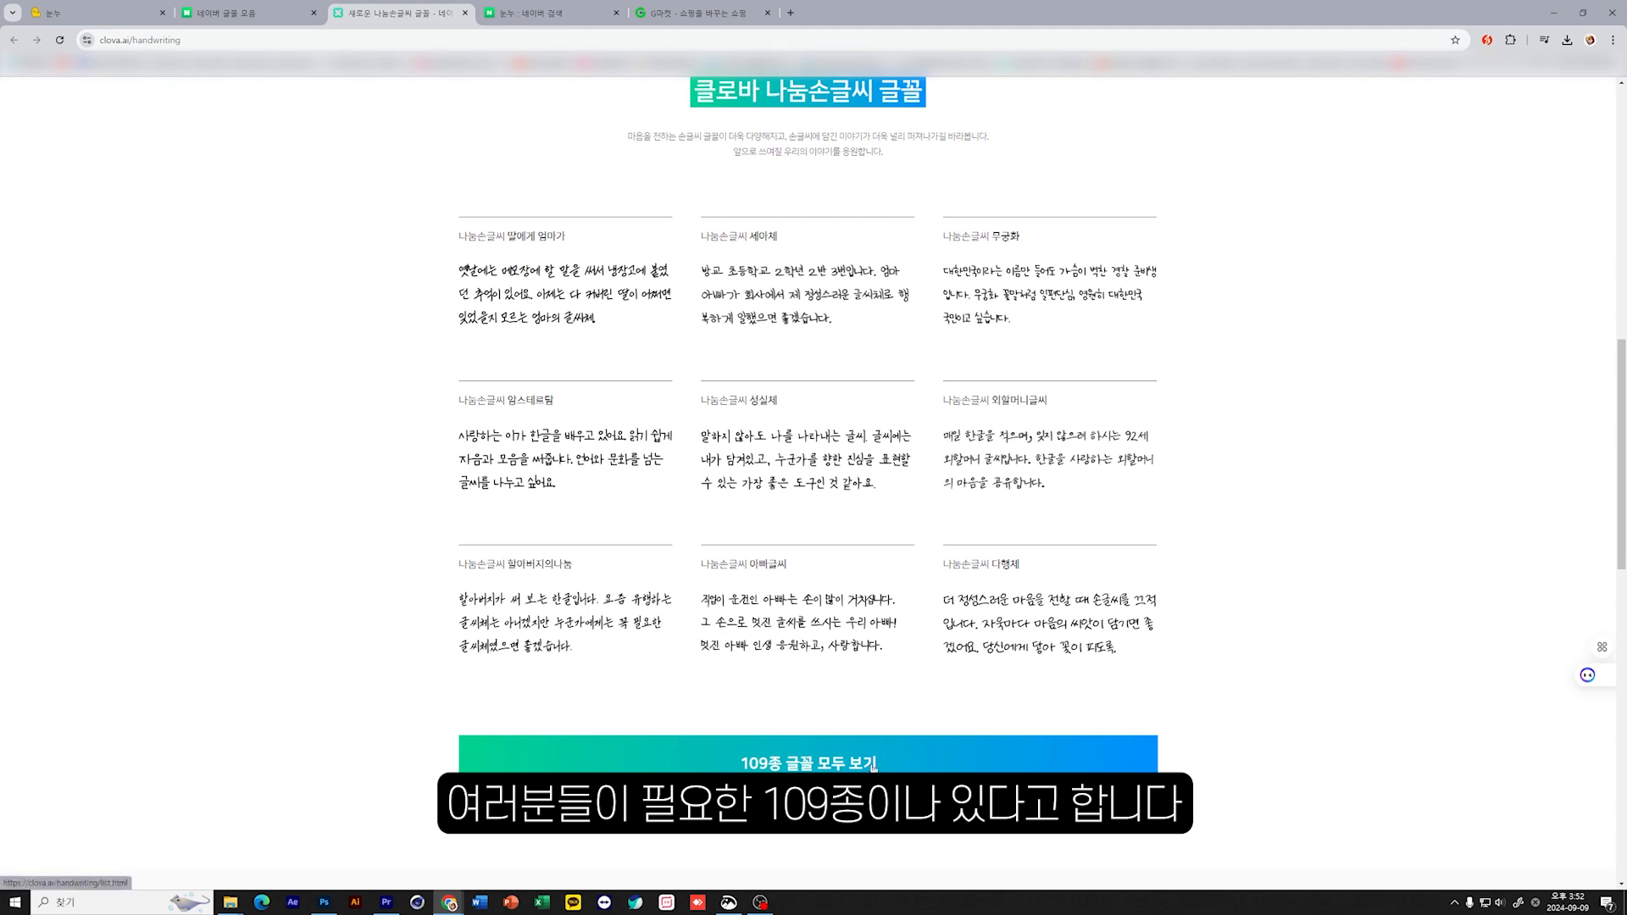
{"action": "mouse_move", "coordinate": [1019, 612]}
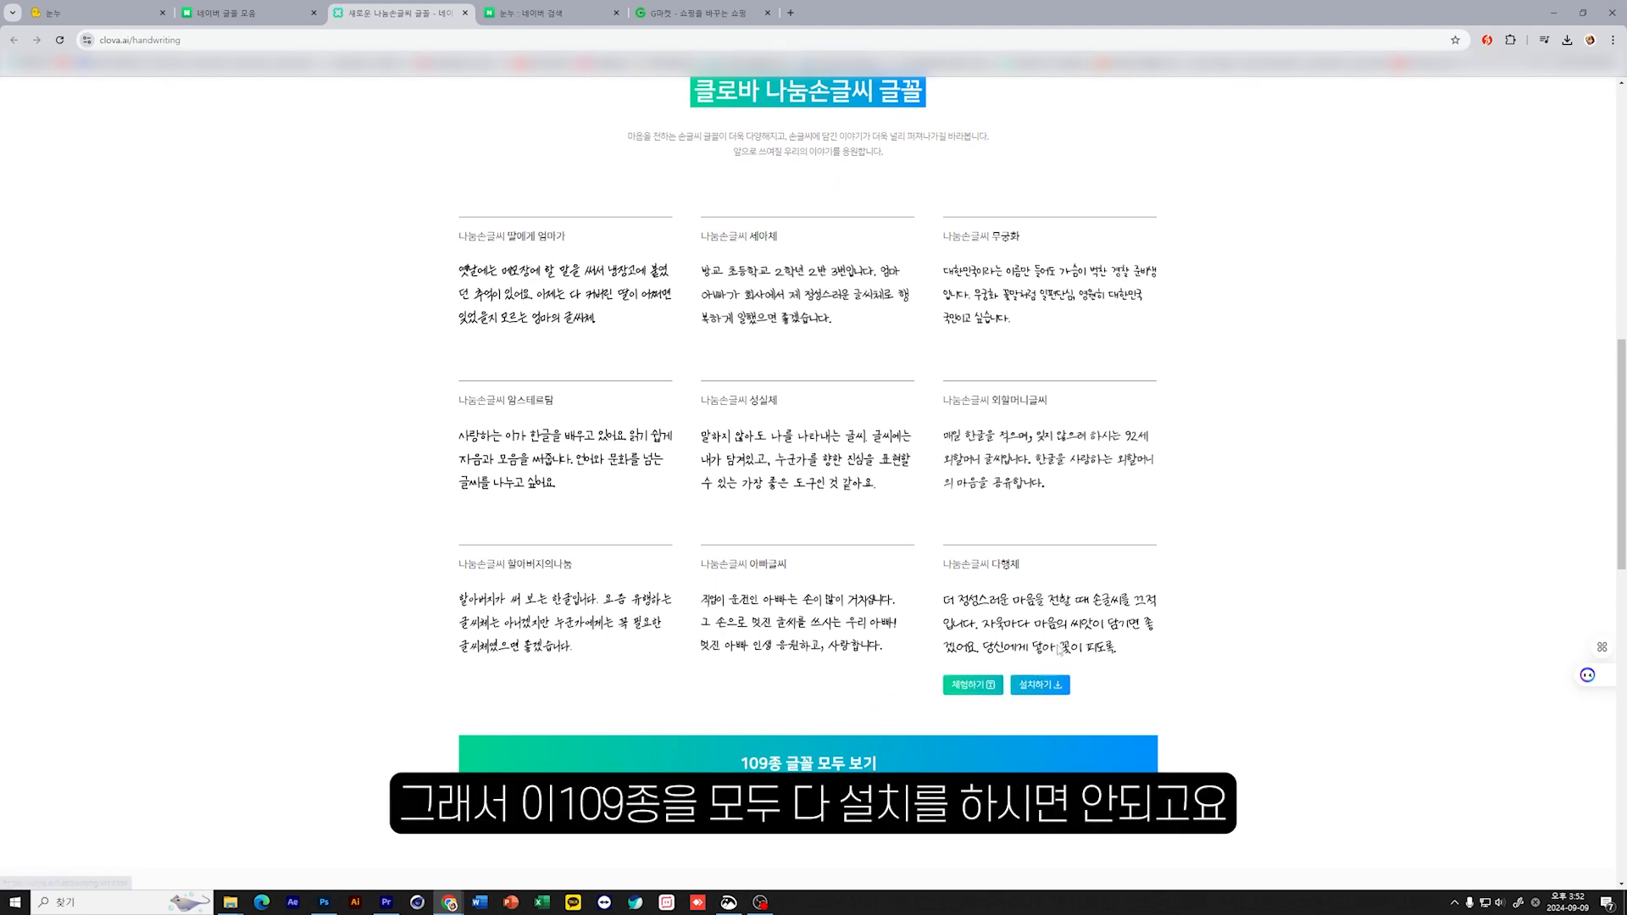
{"action": "scroll", "coordinate": [1034, 604], "scroll_direction": "up", "scroll_amount": 1}
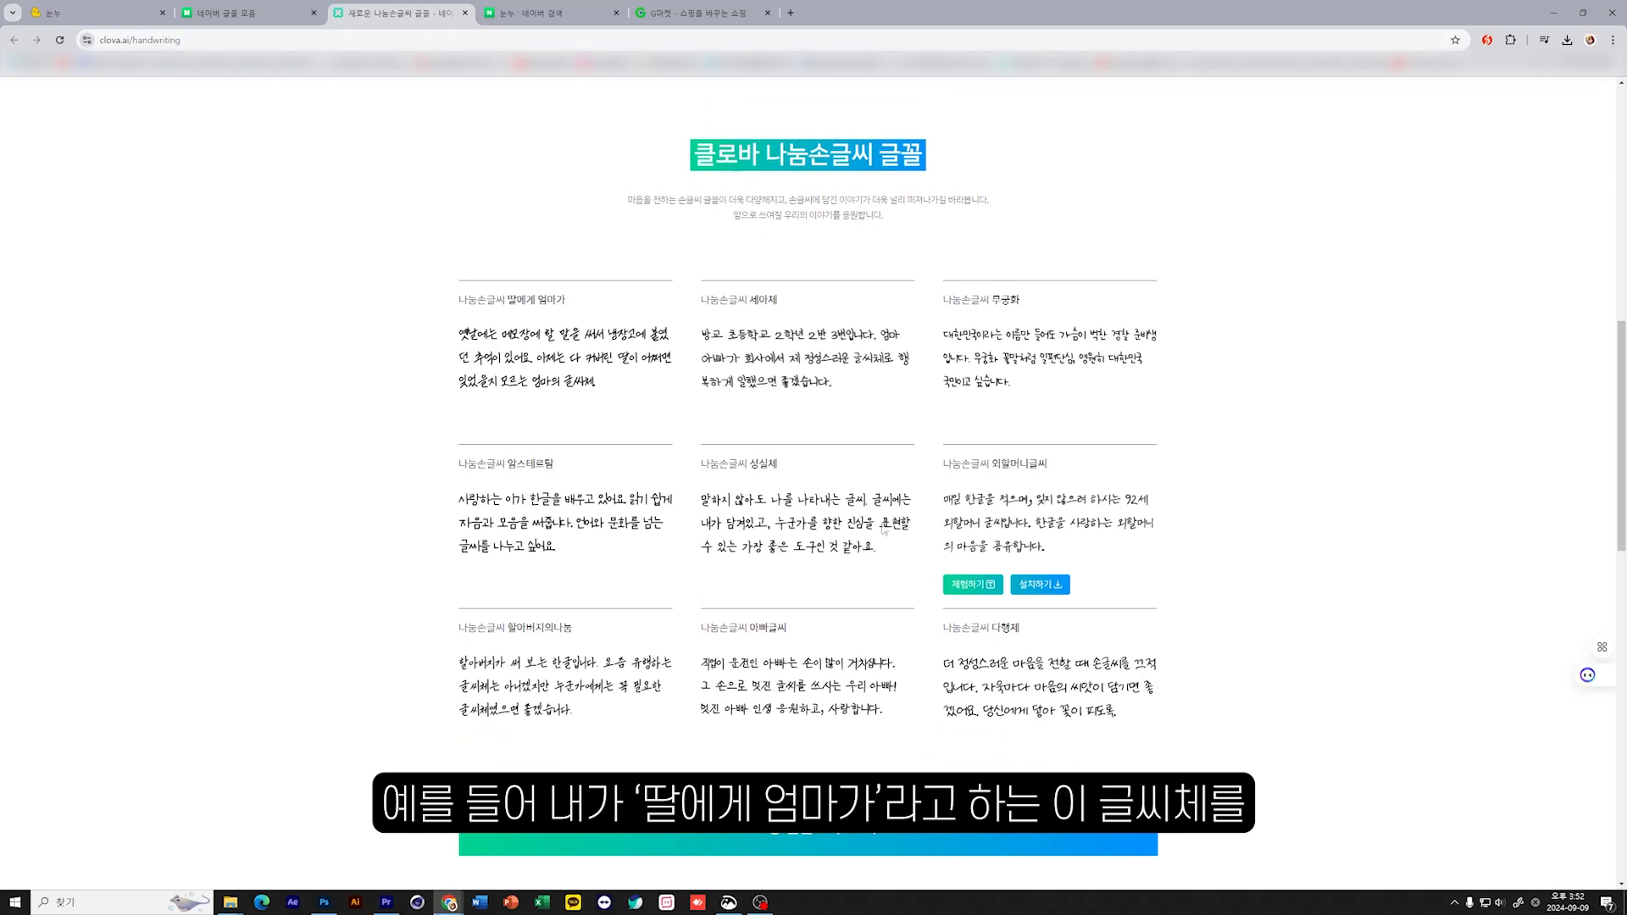
{"action": "mouse_move", "coordinate": [504, 320]}
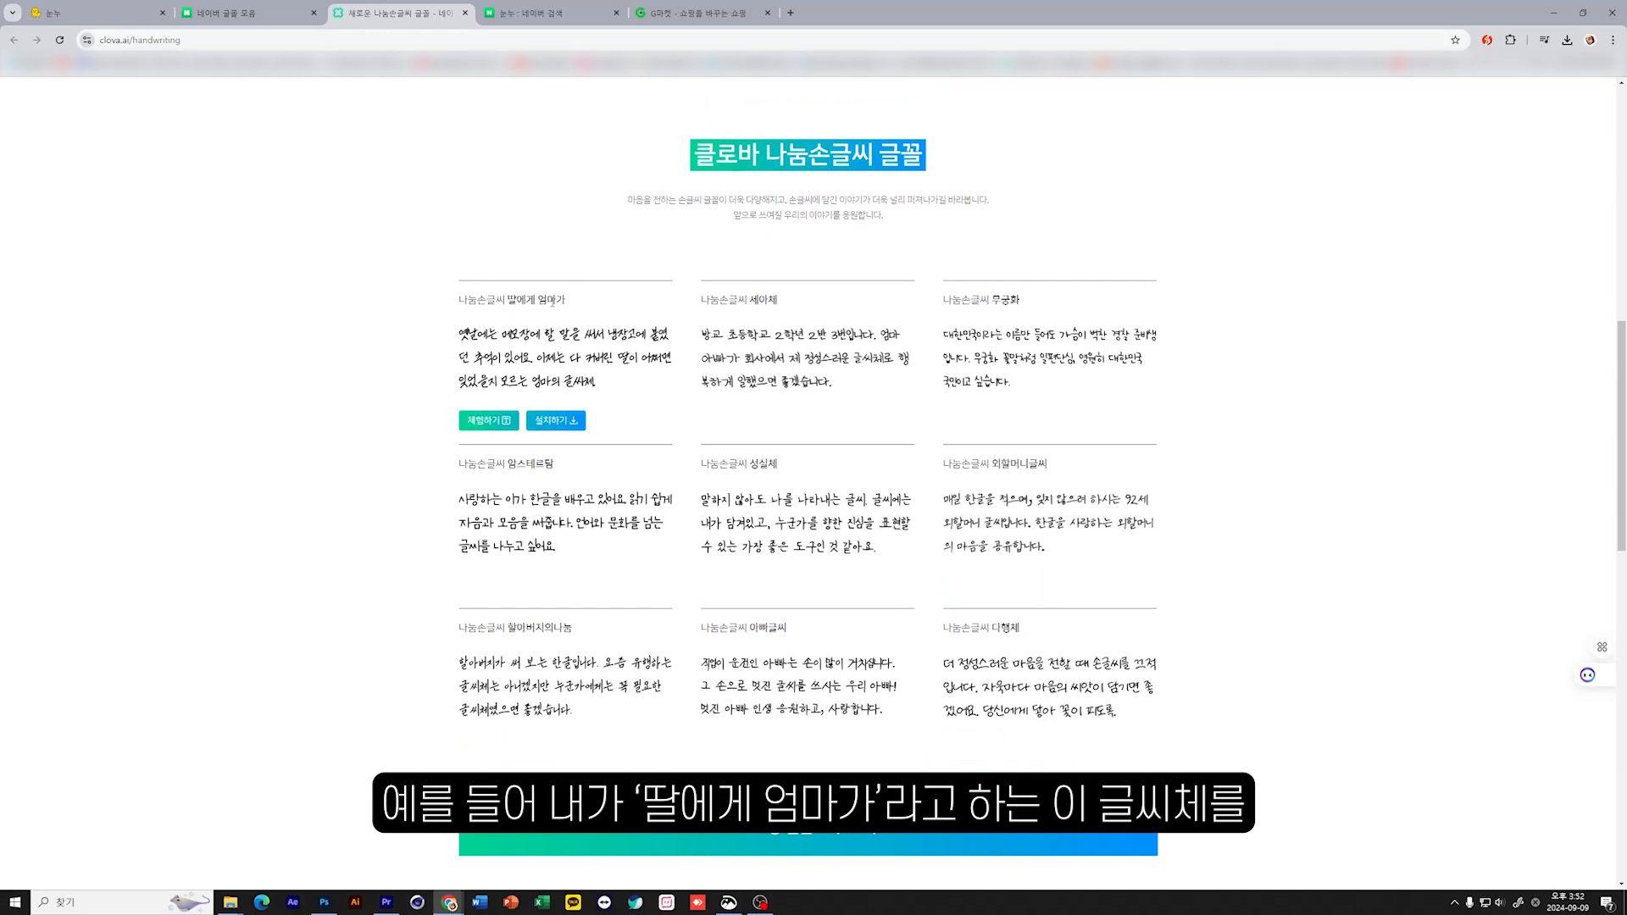
{"action": "left_click", "coordinate": [575, 425]}
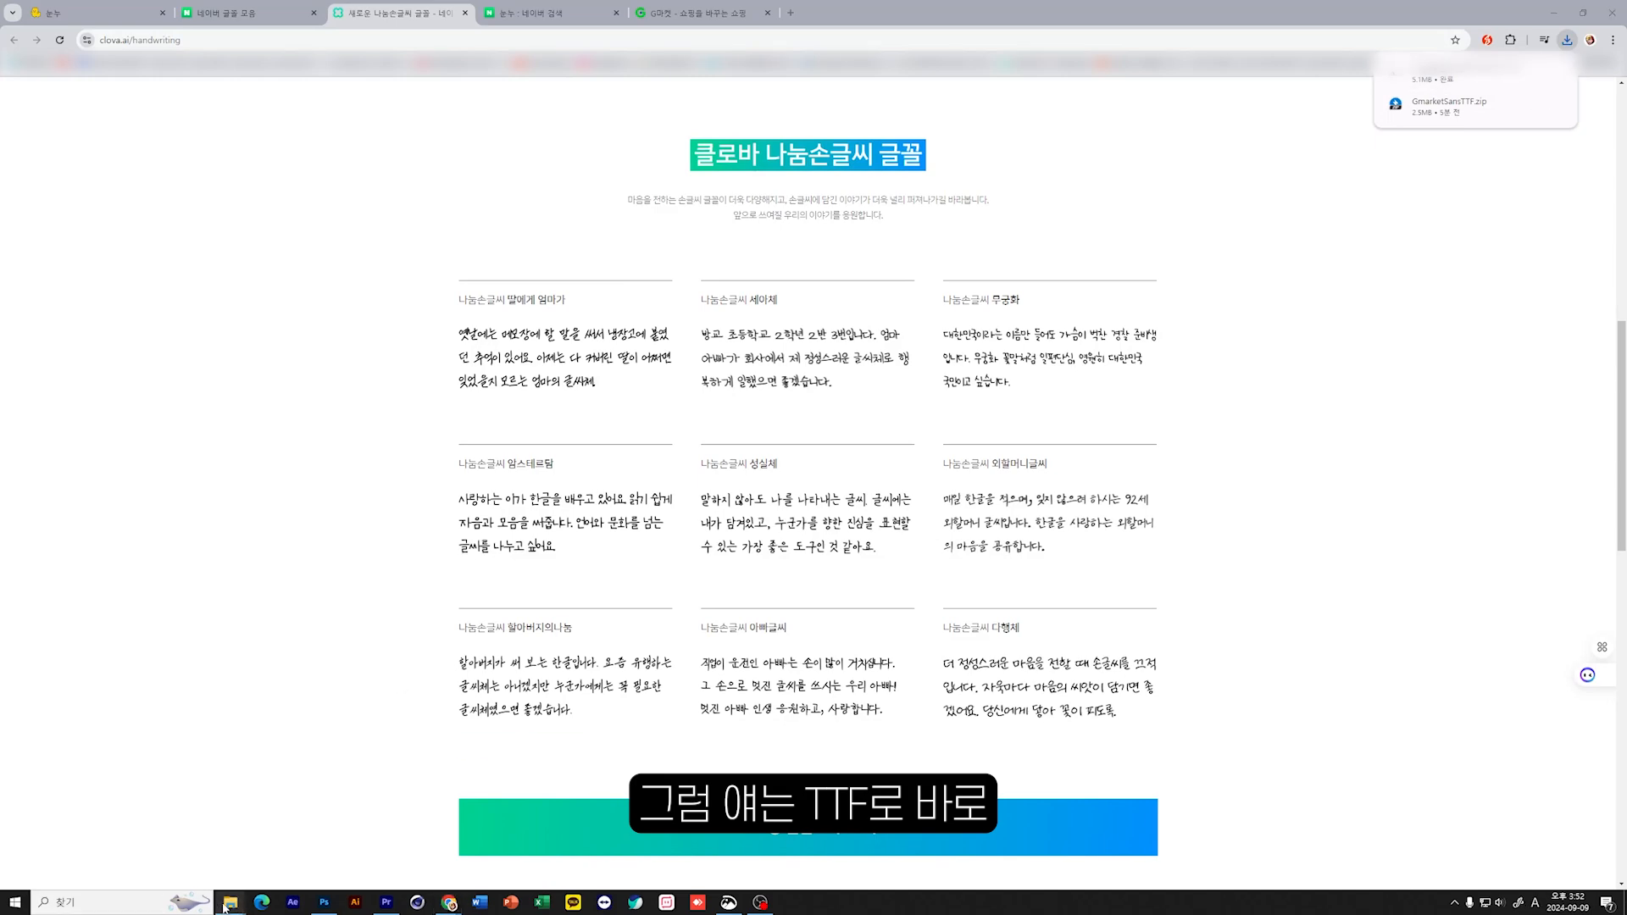
Step: Open the Downloads folder and show the install option for the 나눔손글씨 딸에게 엄마가 font file
{"action": "mouse_move", "coordinate": [227, 903]}
{"action": "left_click", "coordinate": [280, 848]}
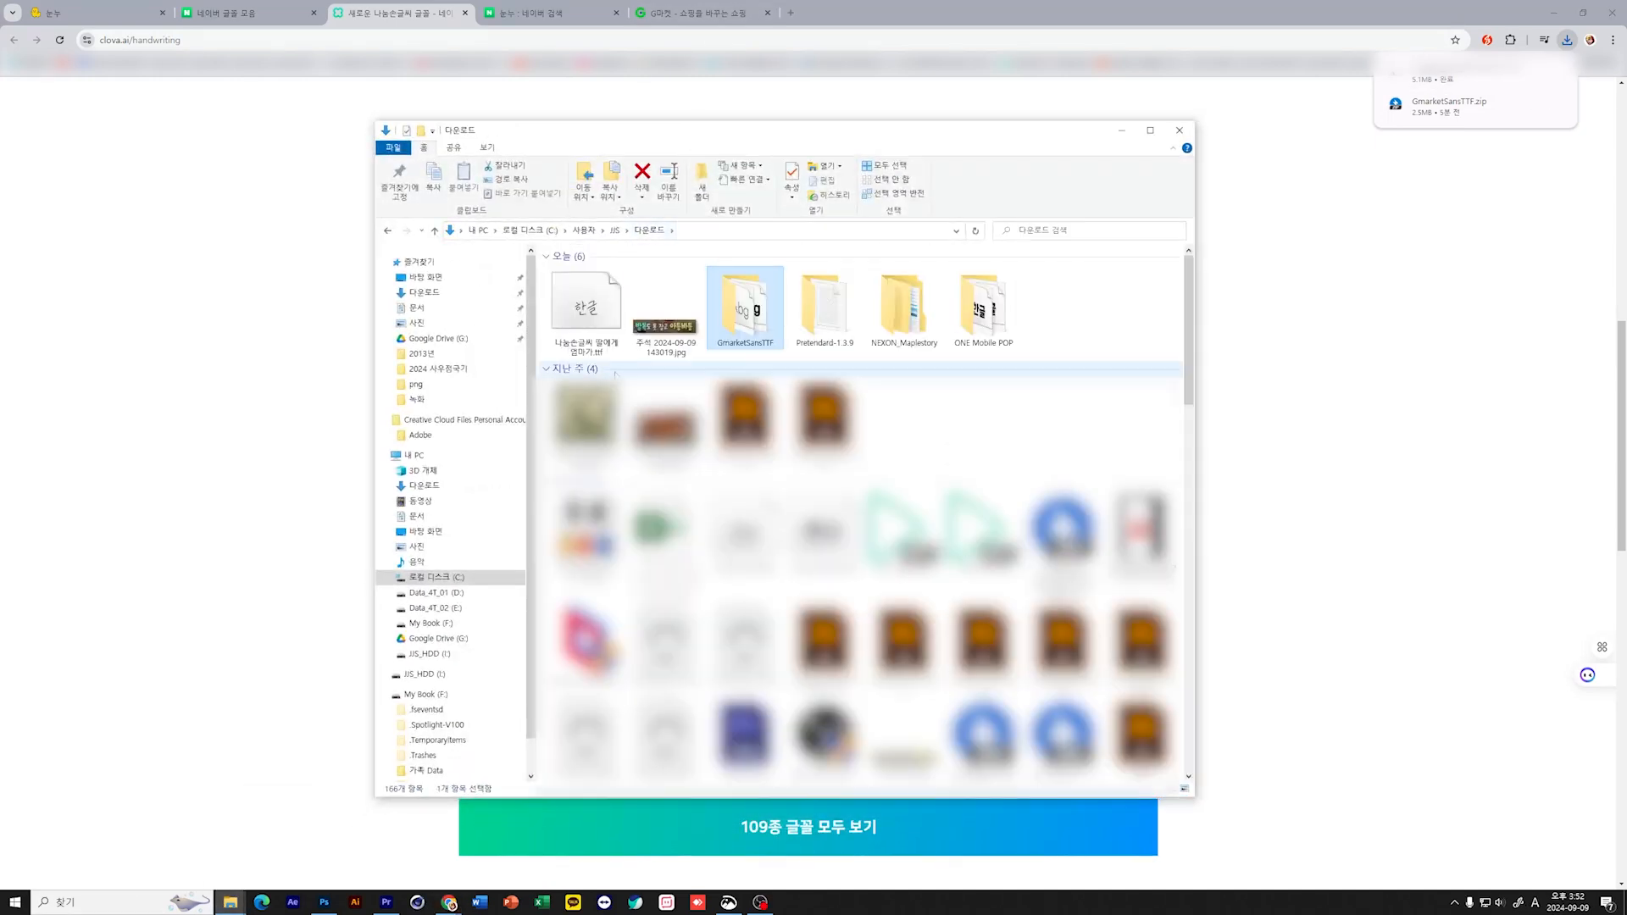
{"action": "left_click", "coordinate": [591, 316]}
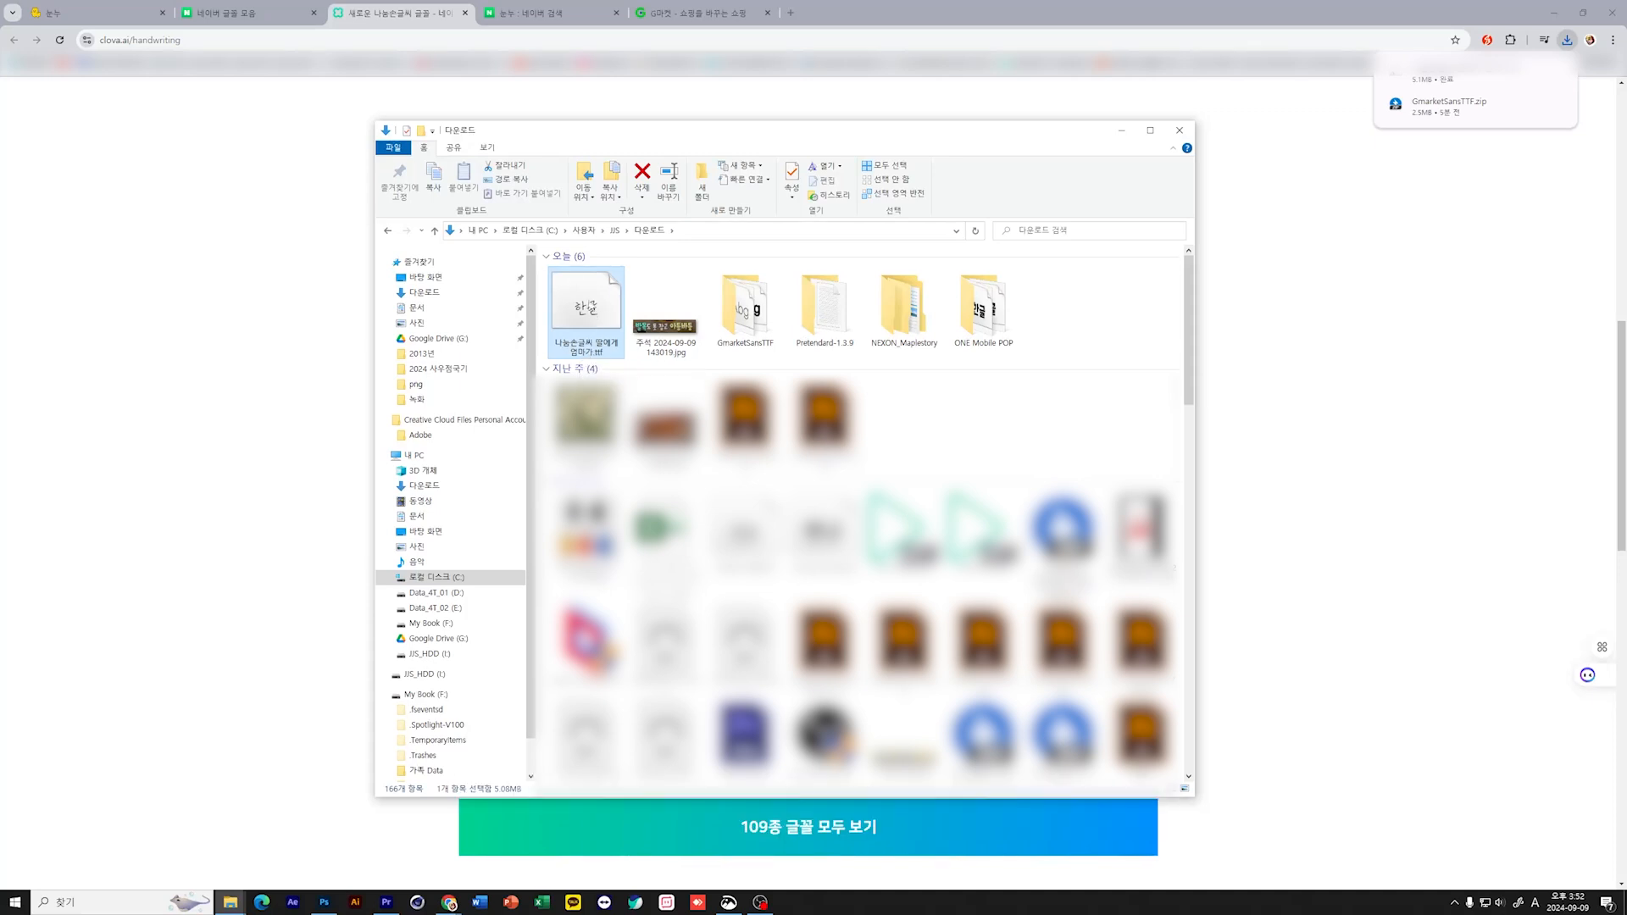
{"action": "right_click", "coordinate": [591, 299]}
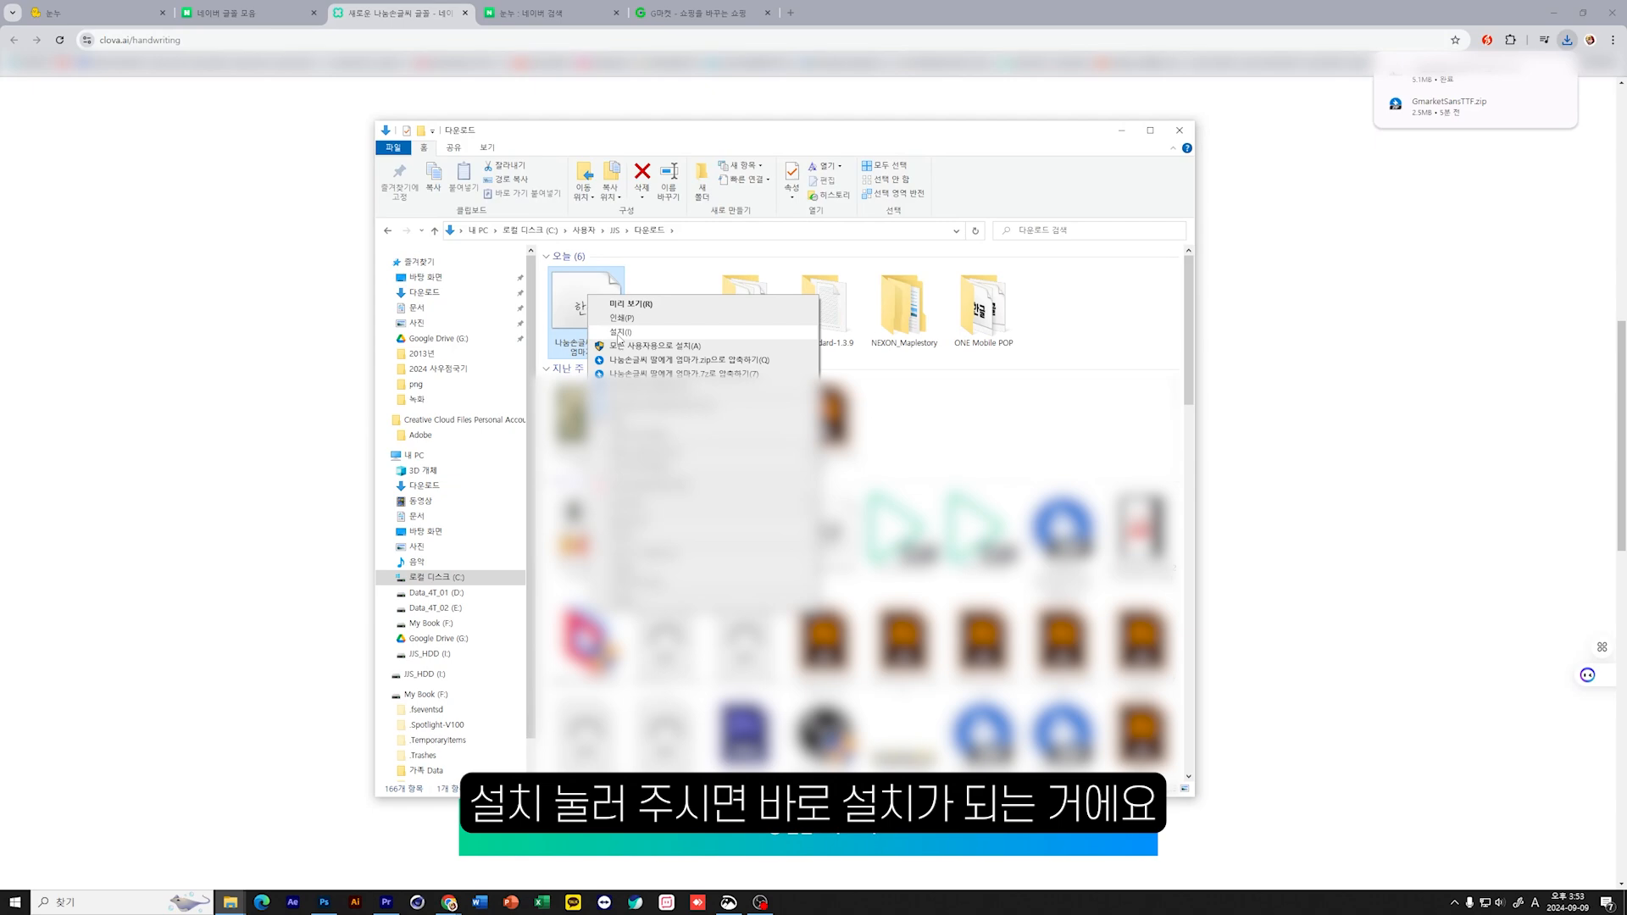
{"action": "left_click", "coordinate": [1339, 378]}
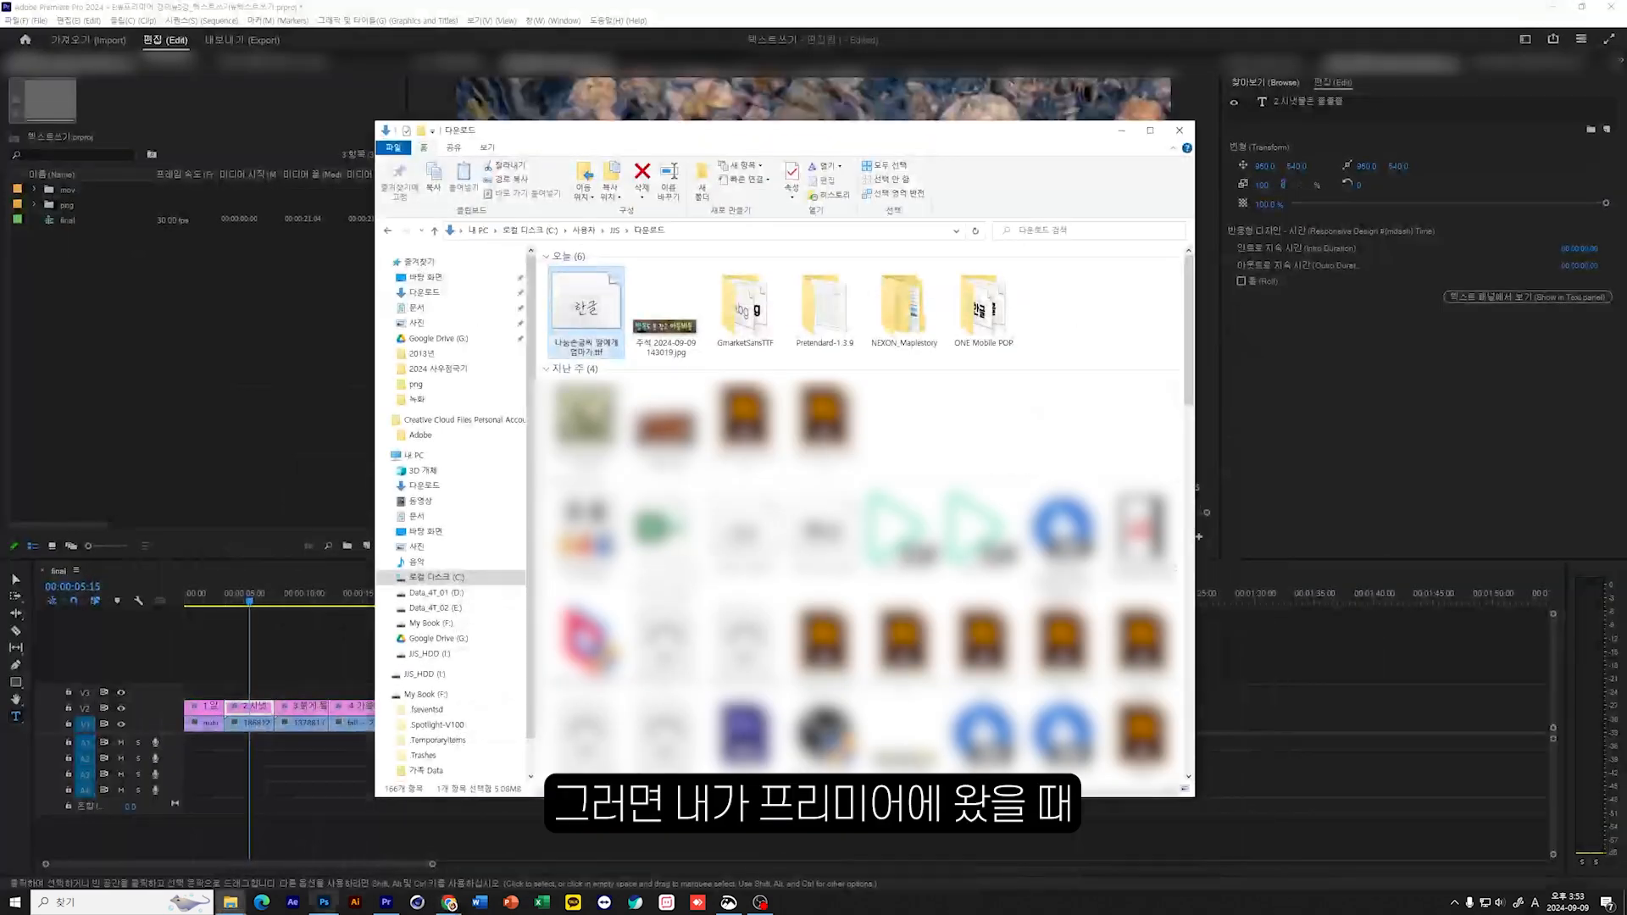
Step: Switch to Premiere Pro and preview the remaining sample titles along the timeline
{"action": "left_click", "coordinate": [386, 902]}
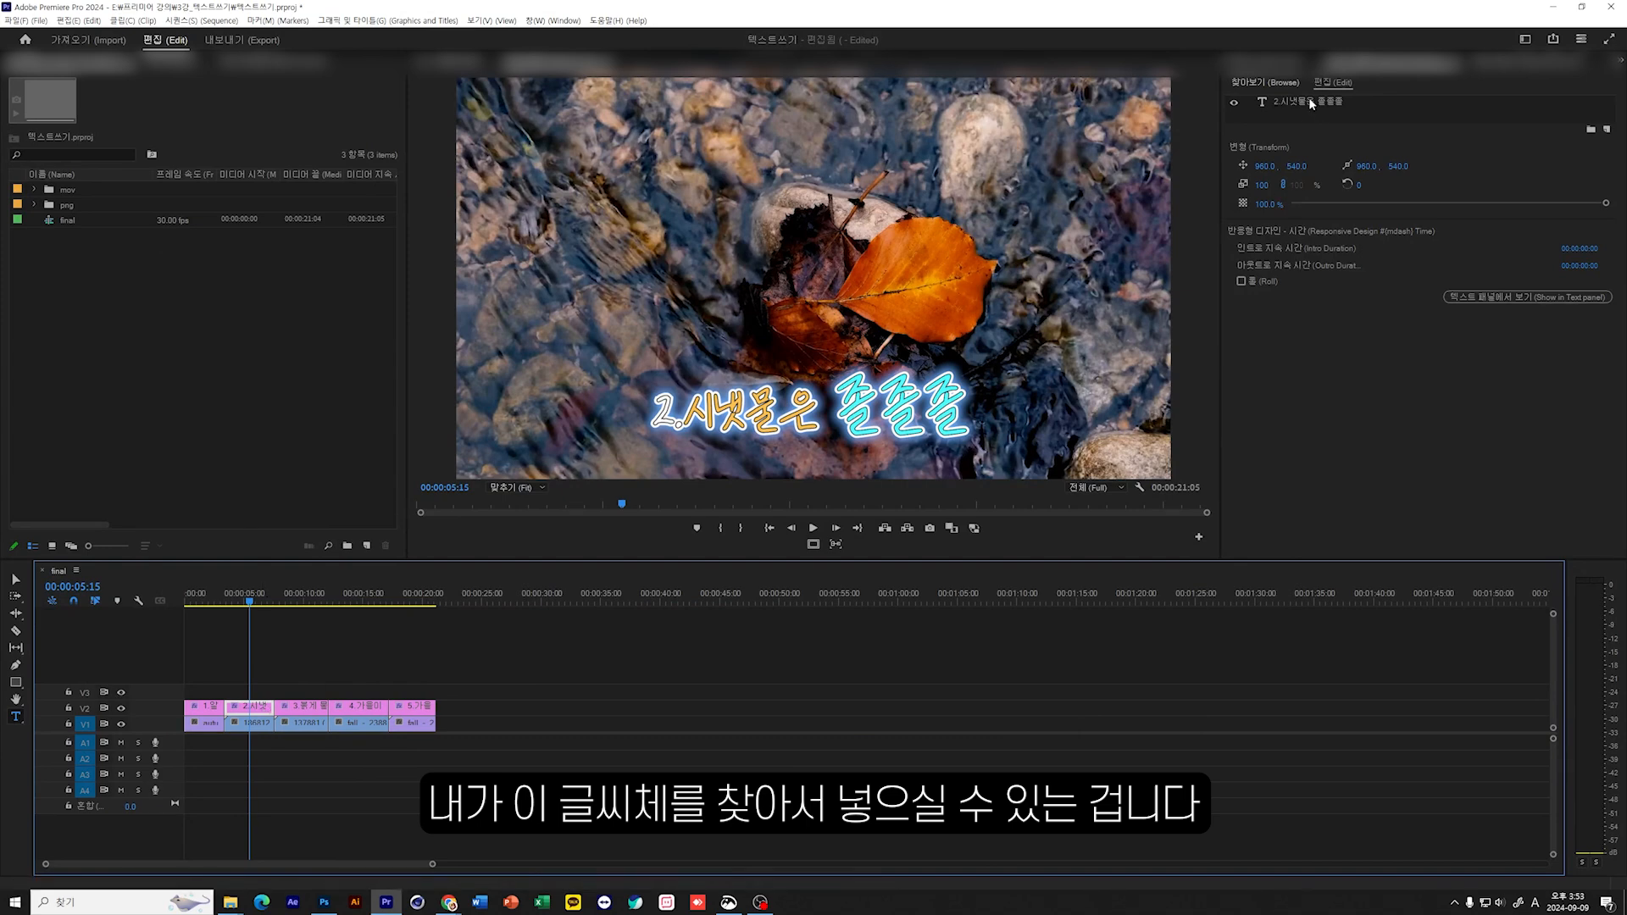
{"action": "left_click", "coordinate": [303, 597]}
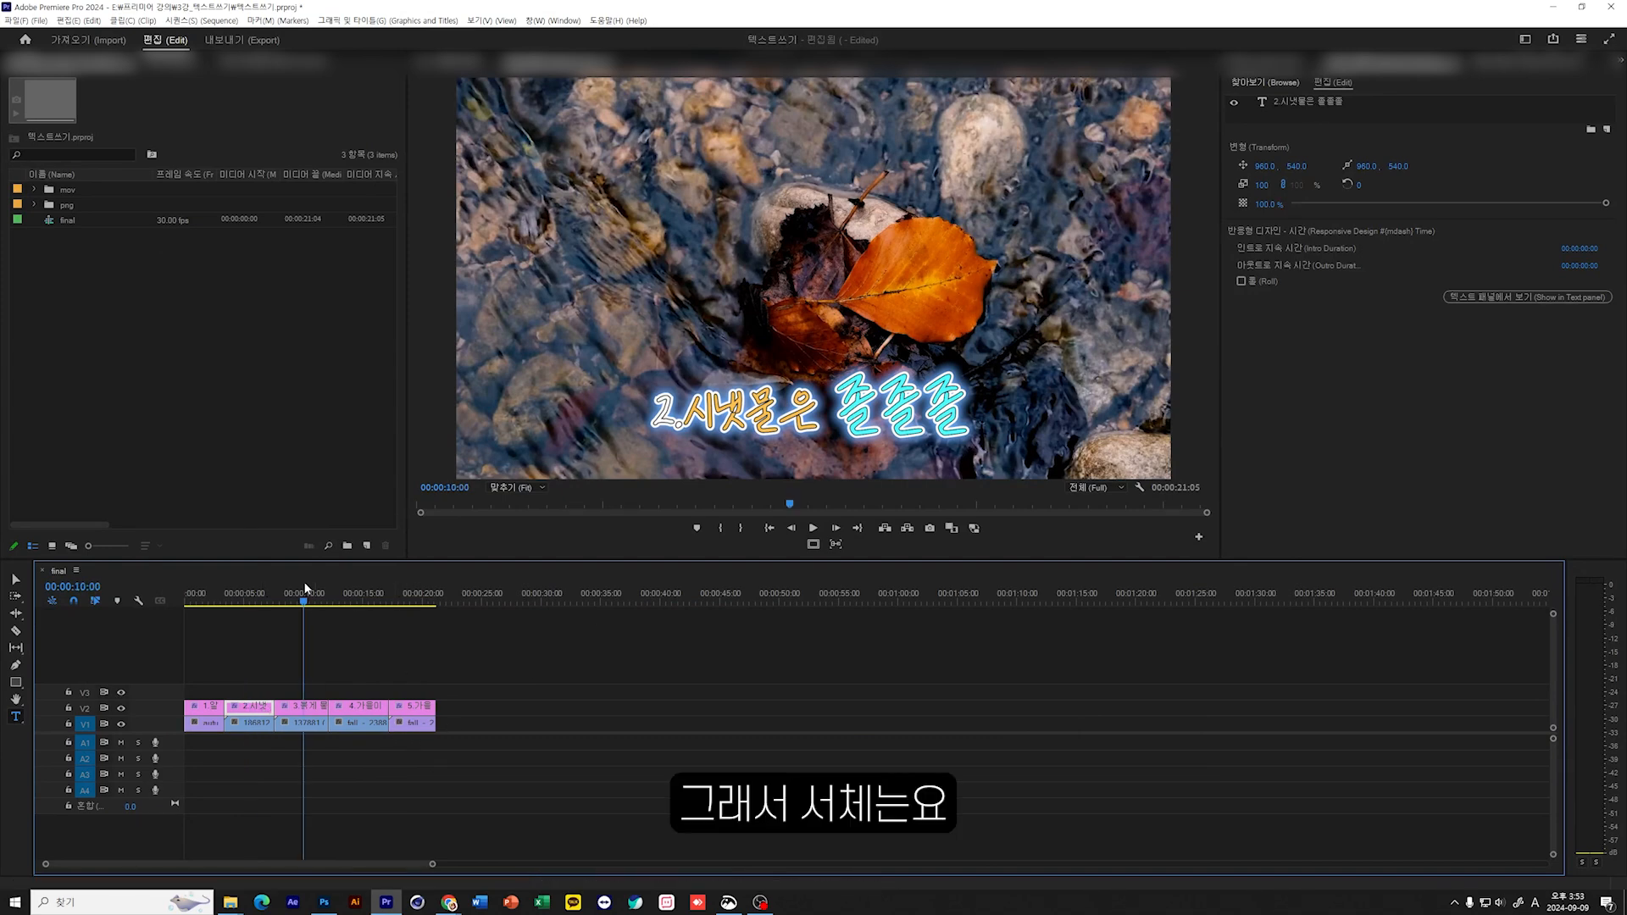
{"action": "left_click", "coordinate": [361, 597]}
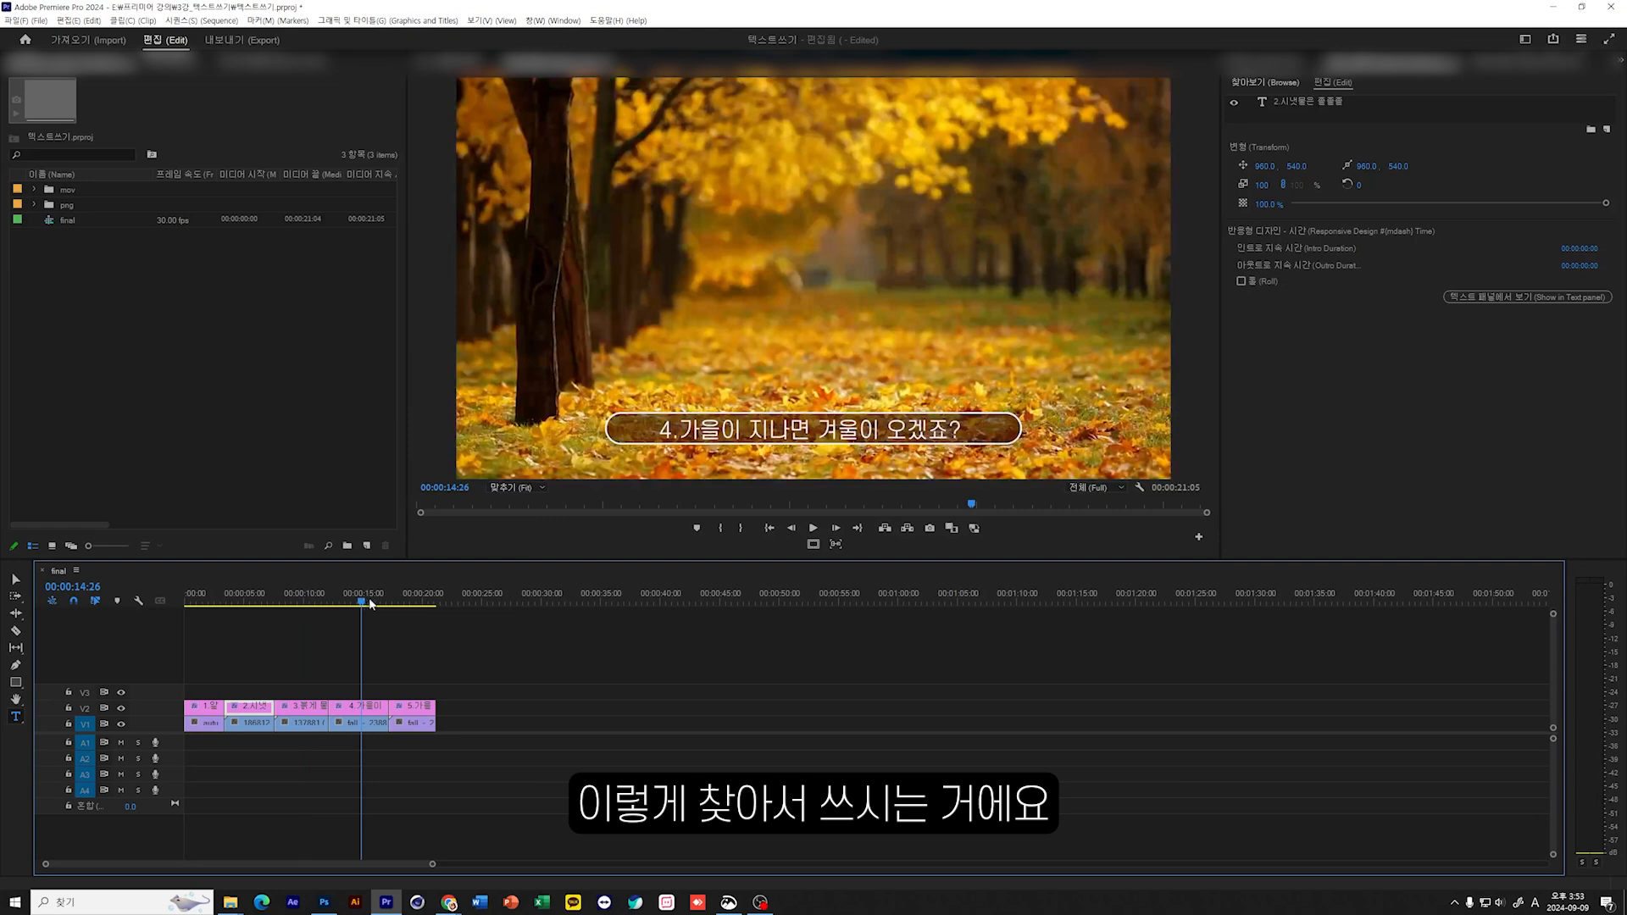
{"action": "left_click", "coordinate": [421, 600]}
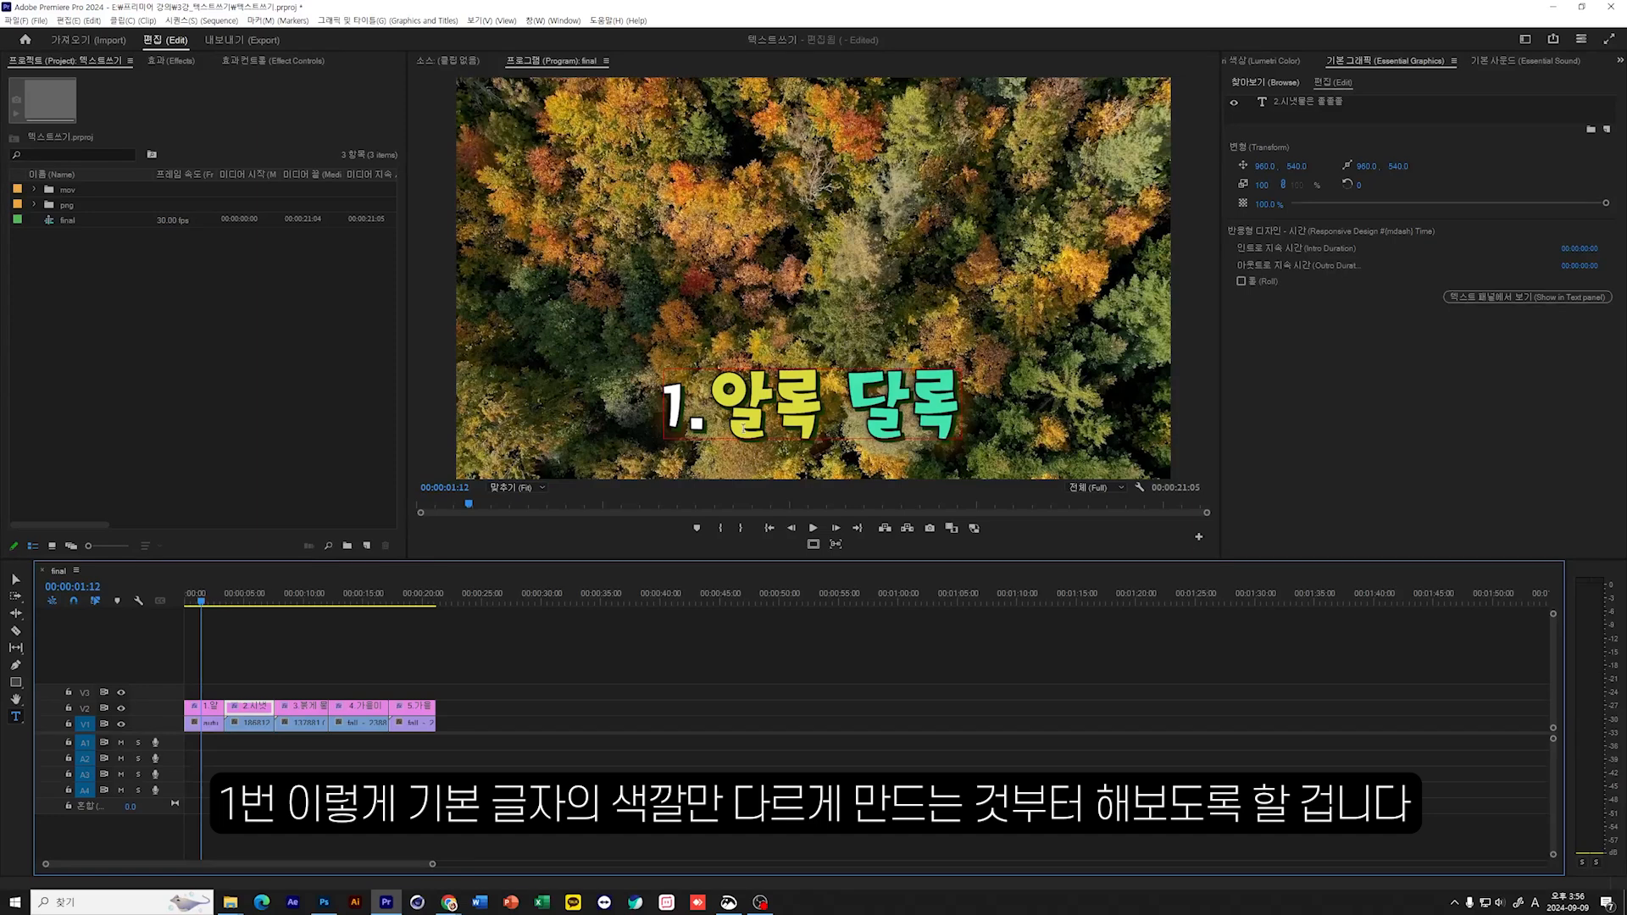
Step: Select the words 알록 and 달록 in the first title to examine their separate fill colours, and deselect the title
{"action": "double_click", "coordinate": [734, 399]}
{"action": "double_click", "coordinate": [902, 405]}
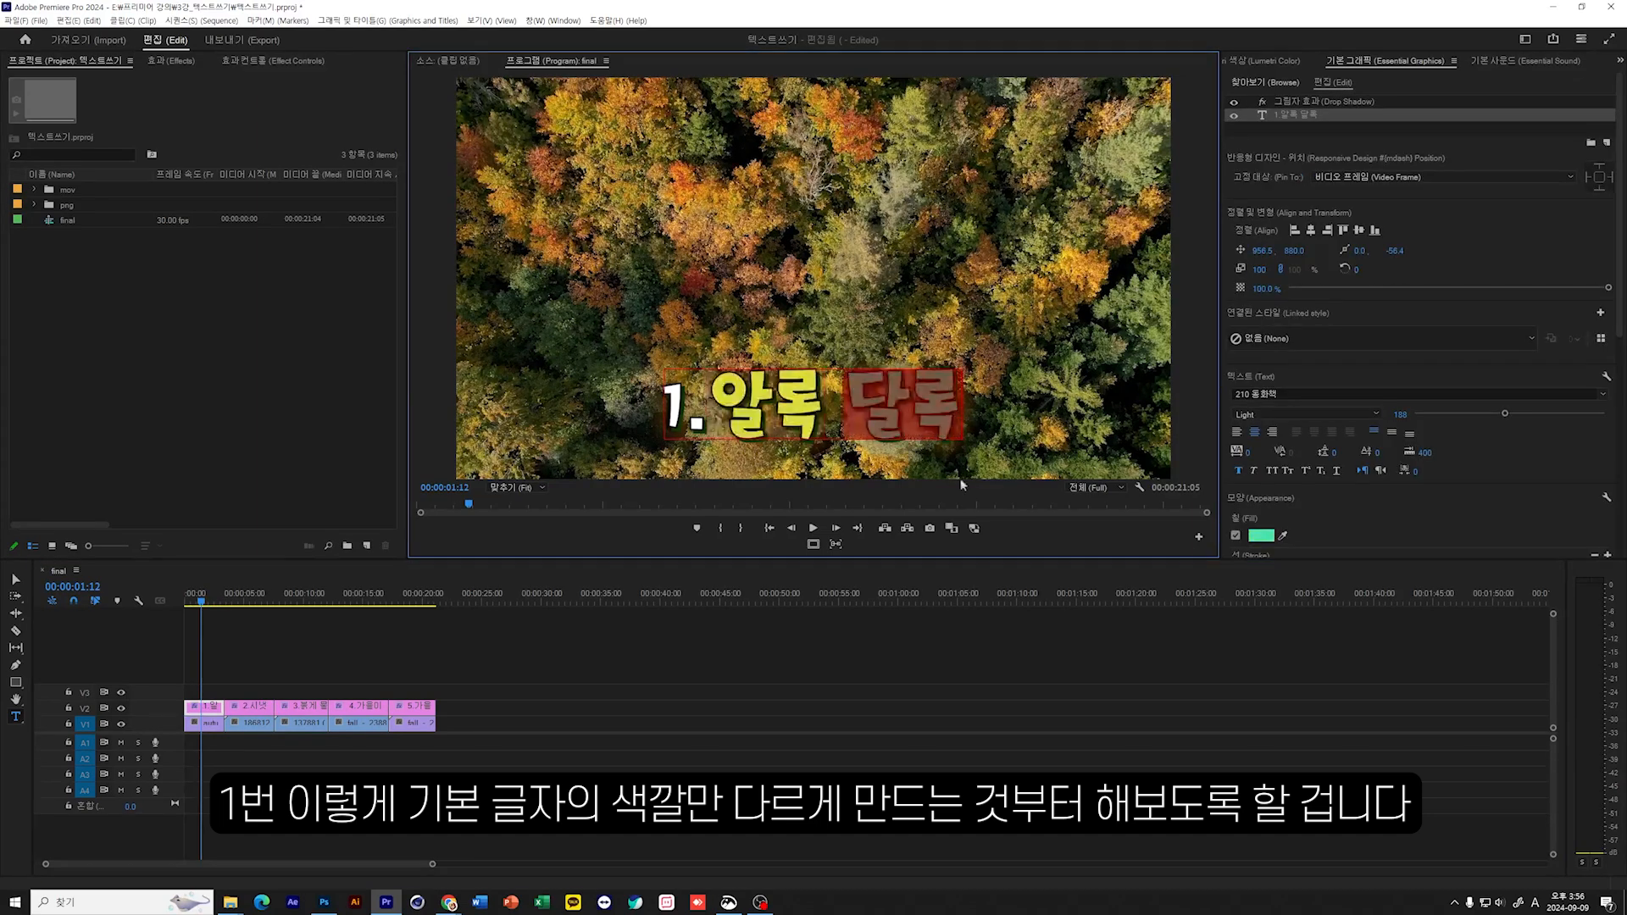
{"action": "left_click", "coordinate": [480, 673]}
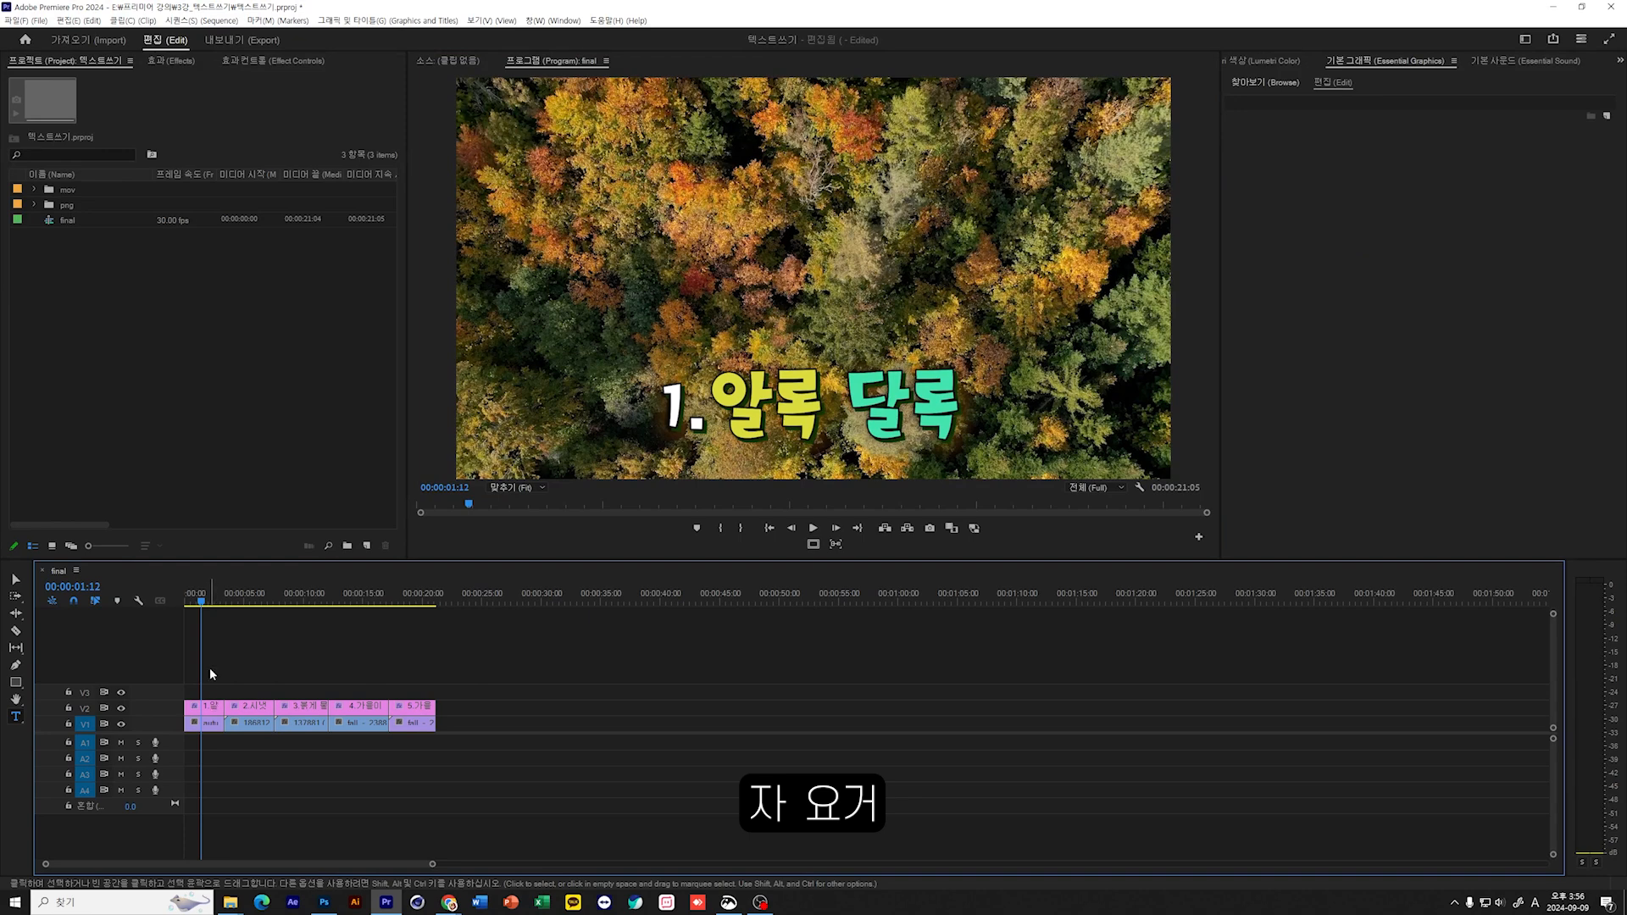
Step: Duplicate the first title and its forest clip to about 30 seconds, and move the title copy to about 24 seconds
{"action": "left_click_drag", "start_coordinate": [207, 716], "coordinate": [565, 716]}
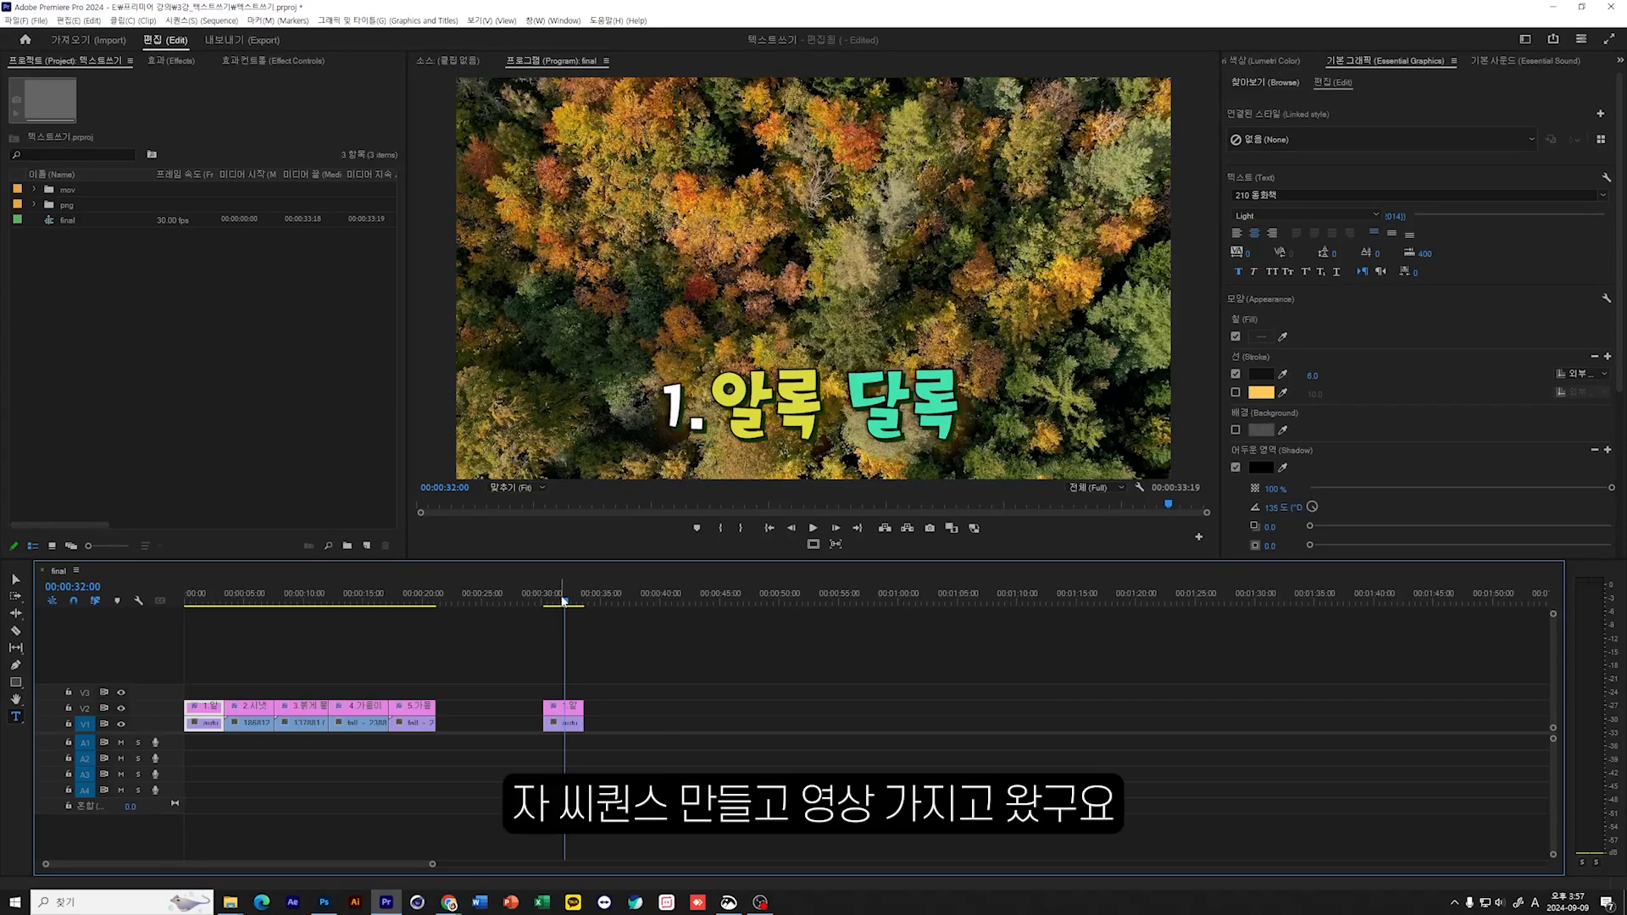
{"action": "left_click_drag", "start_coordinate": [564, 603], "coordinate": [561, 603]}
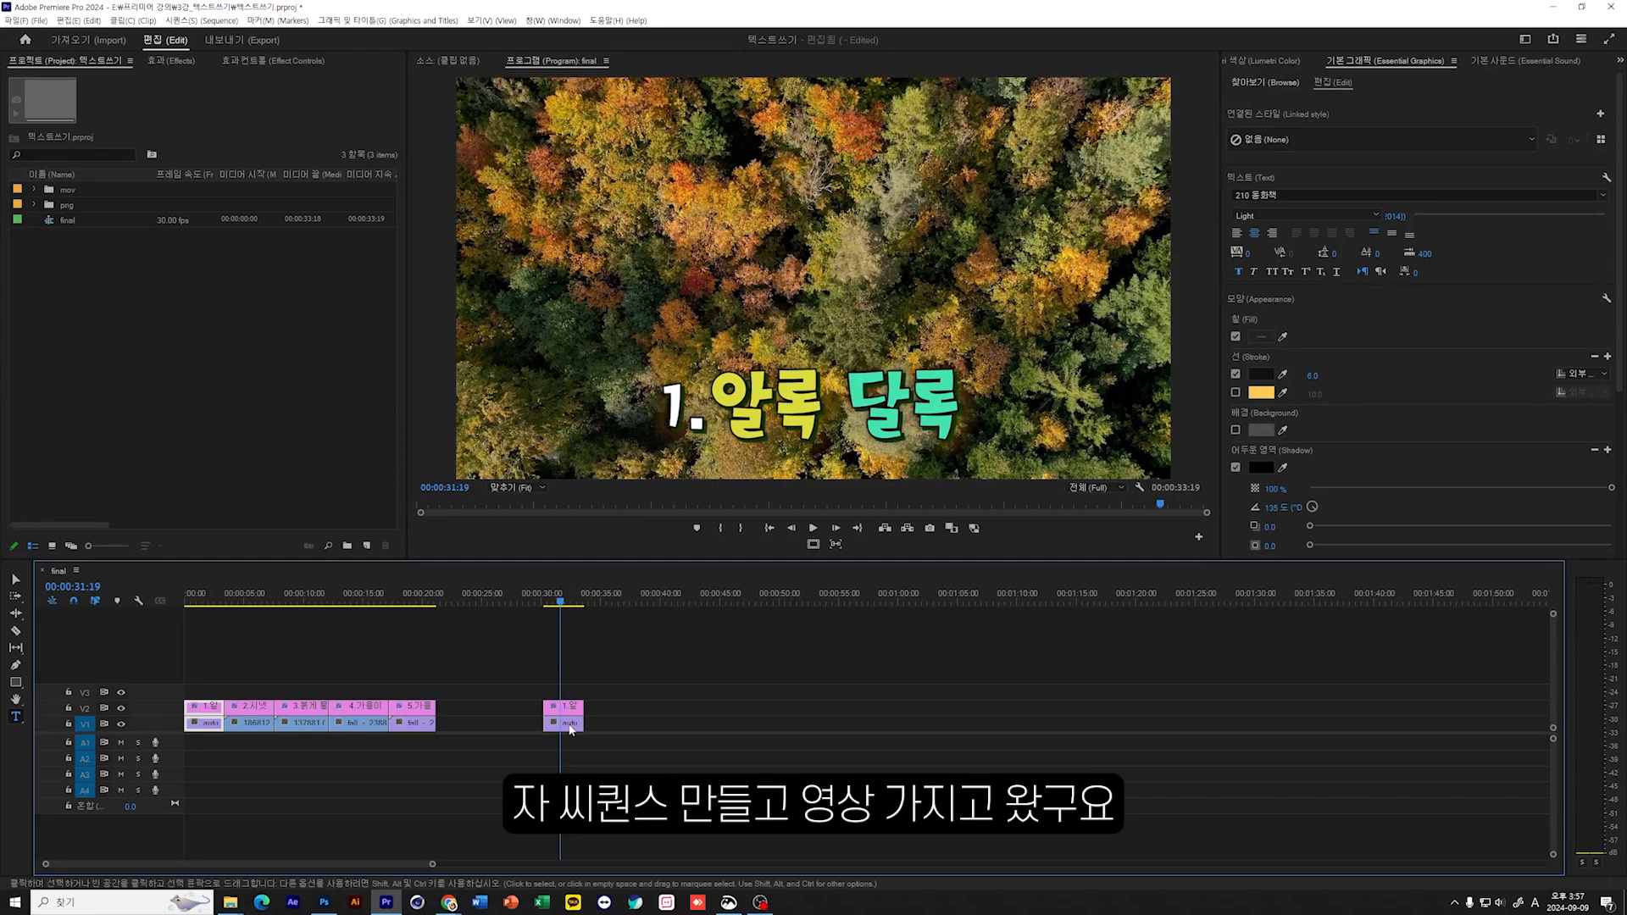
{"action": "left_click_drag", "start_coordinate": [568, 709], "coordinate": [491, 709]}
{"action": "left_click", "coordinate": [592, 666]}
{"action": "left_click", "coordinate": [486, 600]}
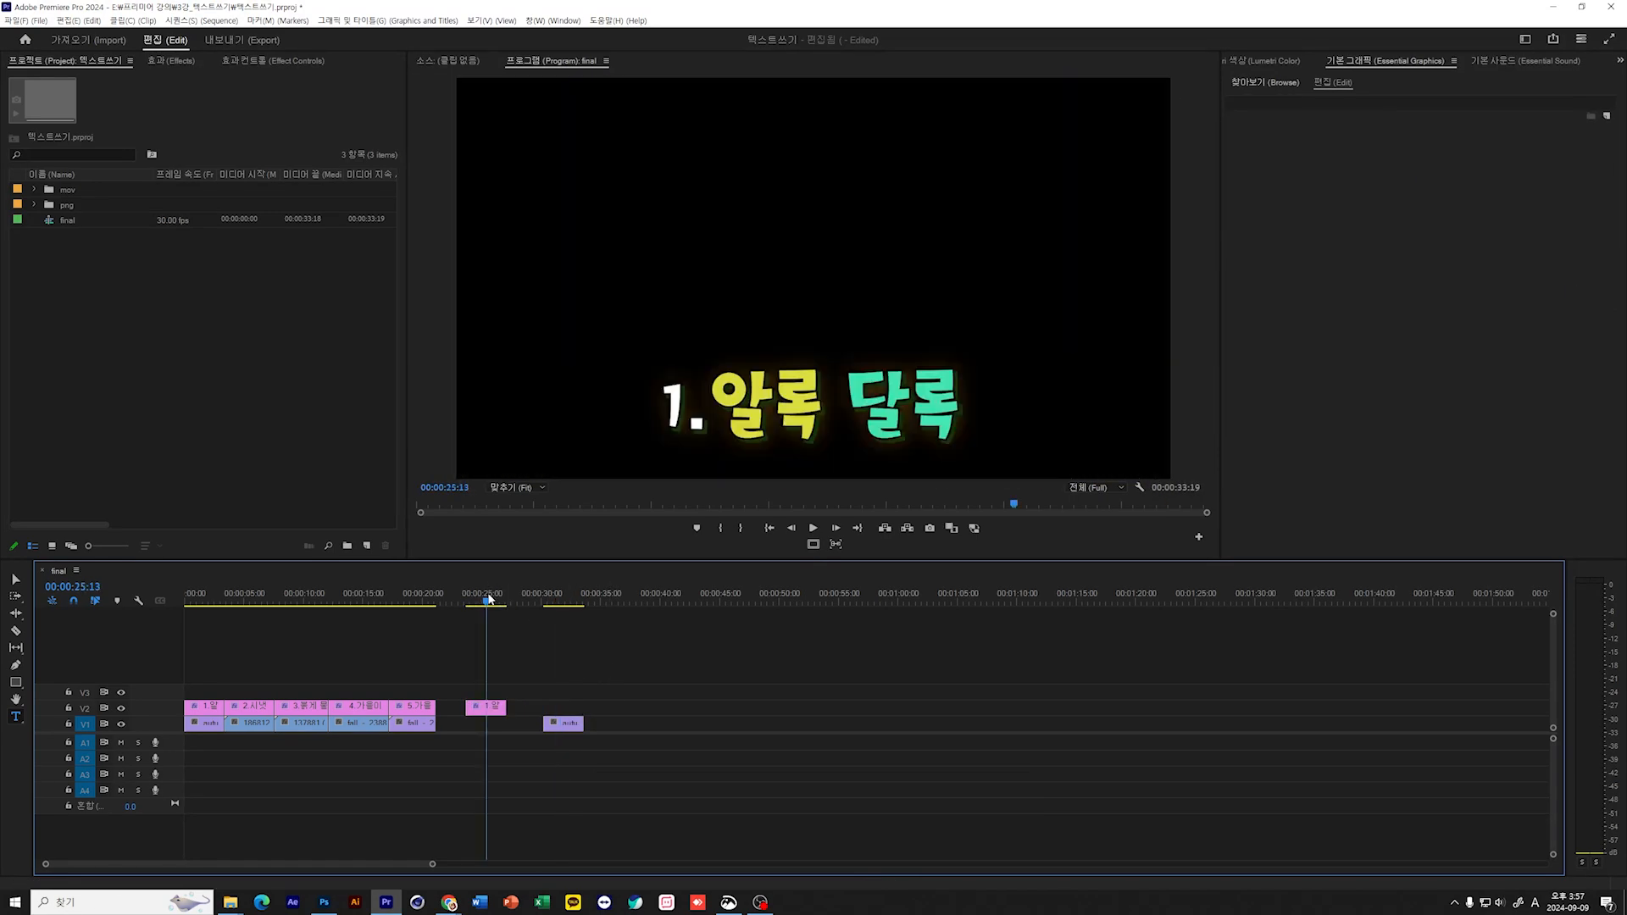
Step: Scrub and briefly play the copied forest clip without its title
{"action": "left_click", "coordinate": [581, 602]}
{"action": "left_click_drag", "start_coordinate": [581, 604], "coordinate": [549, 604]}
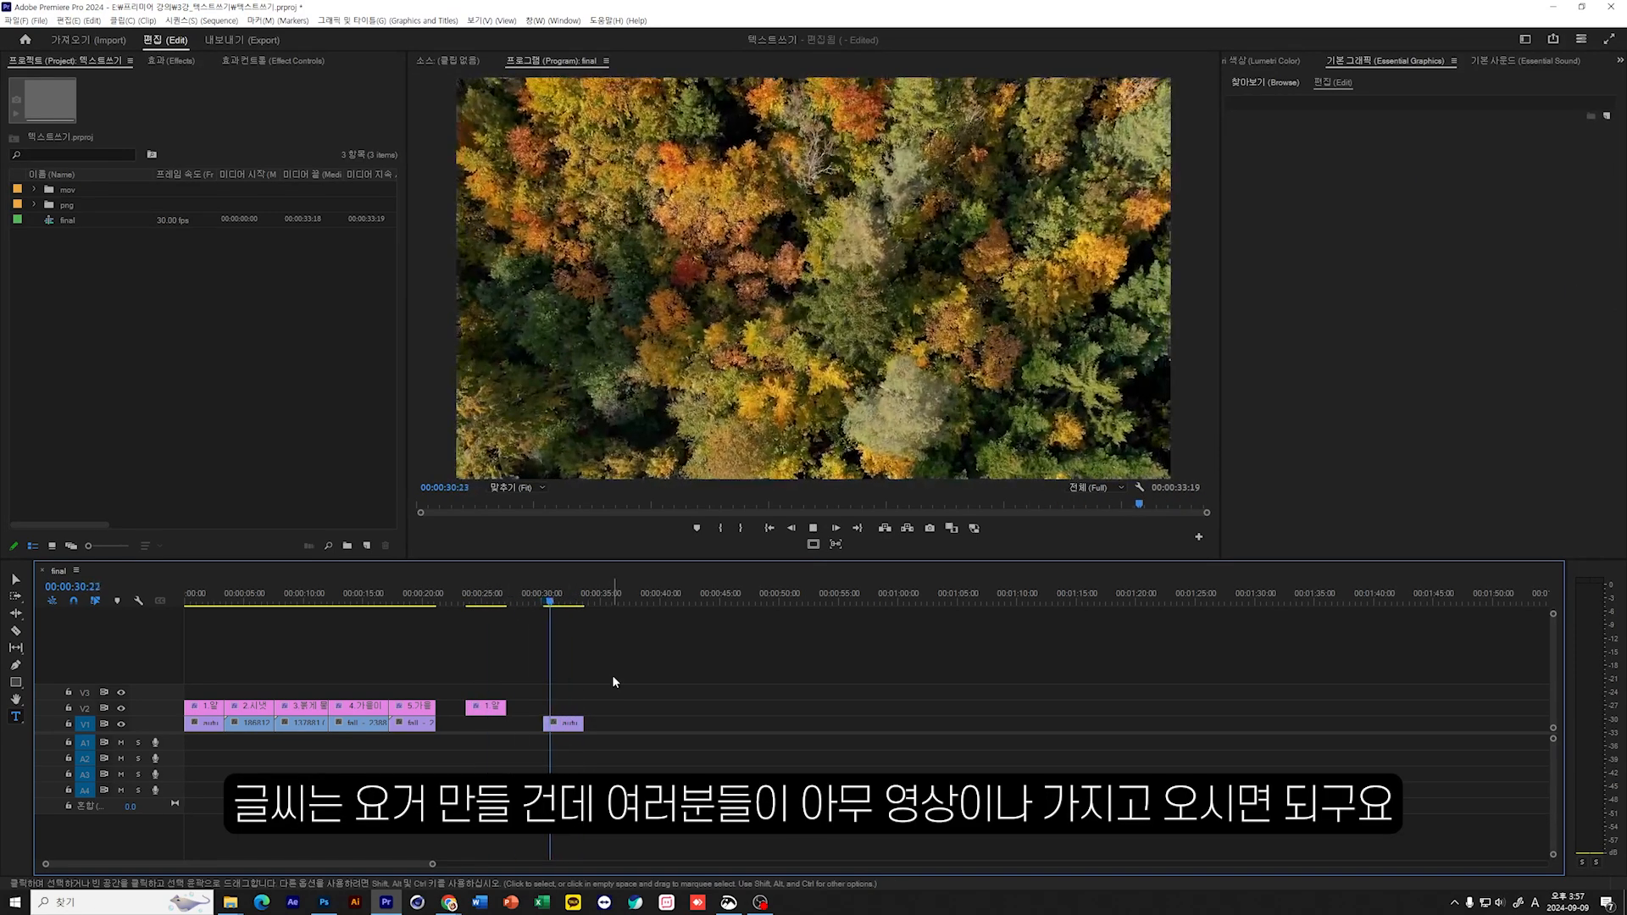
{"action": "key", "text": "space"}
{"action": "key", "text": "space"}
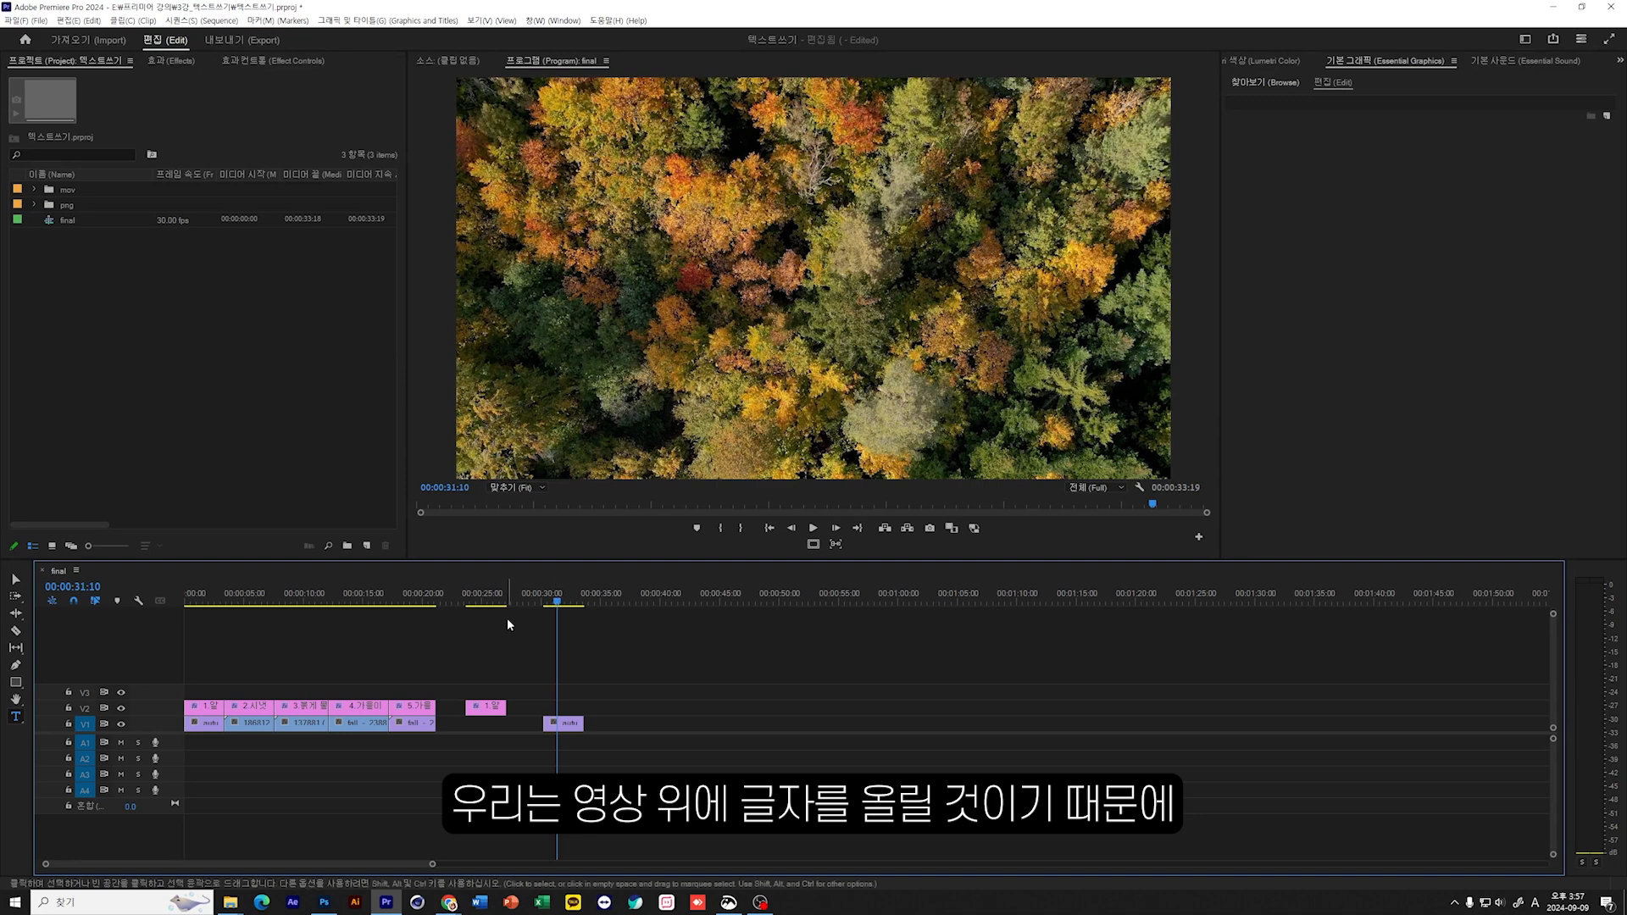
Step: Try placing the title copy over the copied forest clip, return it to its separate spot, and review the clip alone
{"action": "left_click_drag", "start_coordinate": [487, 708], "coordinate": [565, 711]}
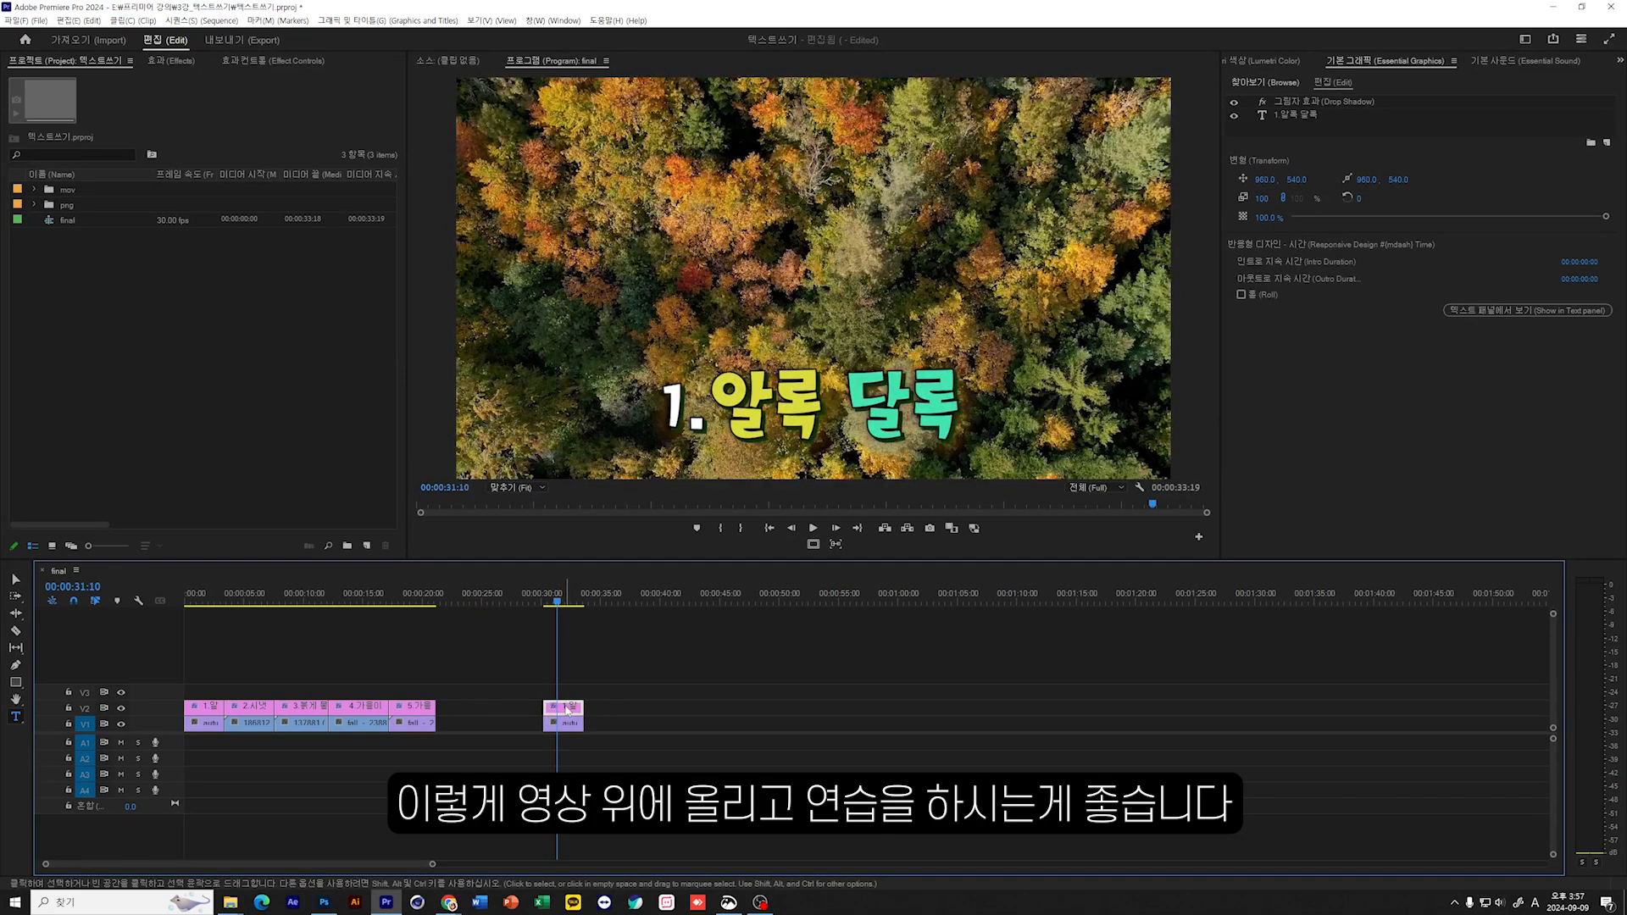
{"action": "key", "text": "ctrl+z"}
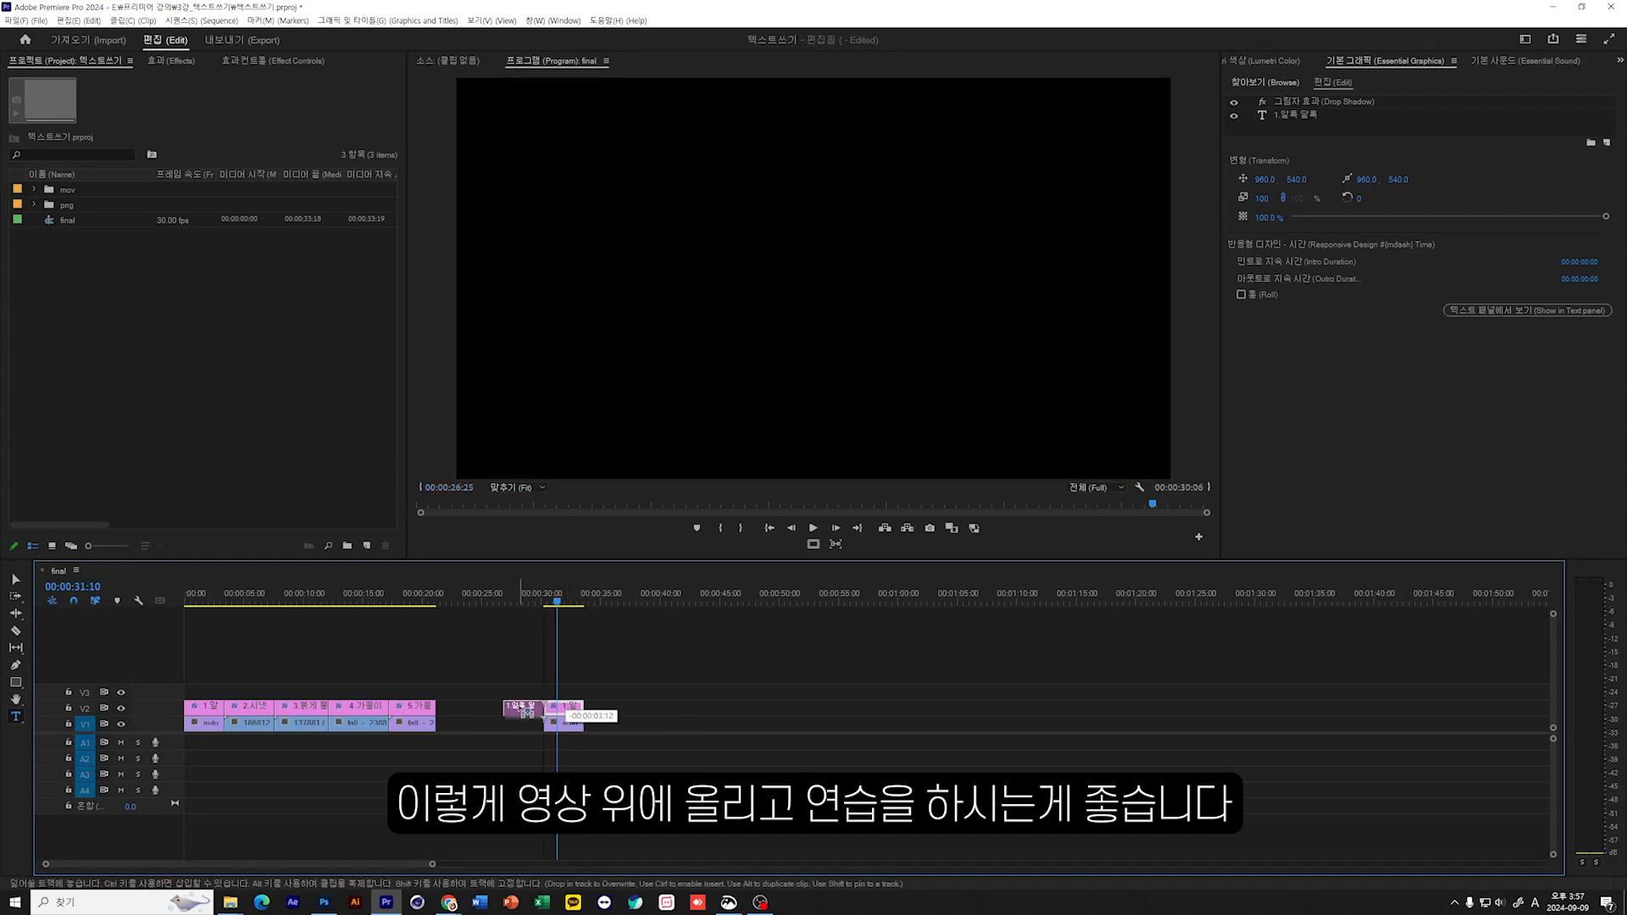
{"action": "left_click", "coordinate": [563, 723]}
{"action": "left_click", "coordinate": [543, 602]}
{"action": "left_click_drag", "start_coordinate": [543, 601], "coordinate": [562, 603]}
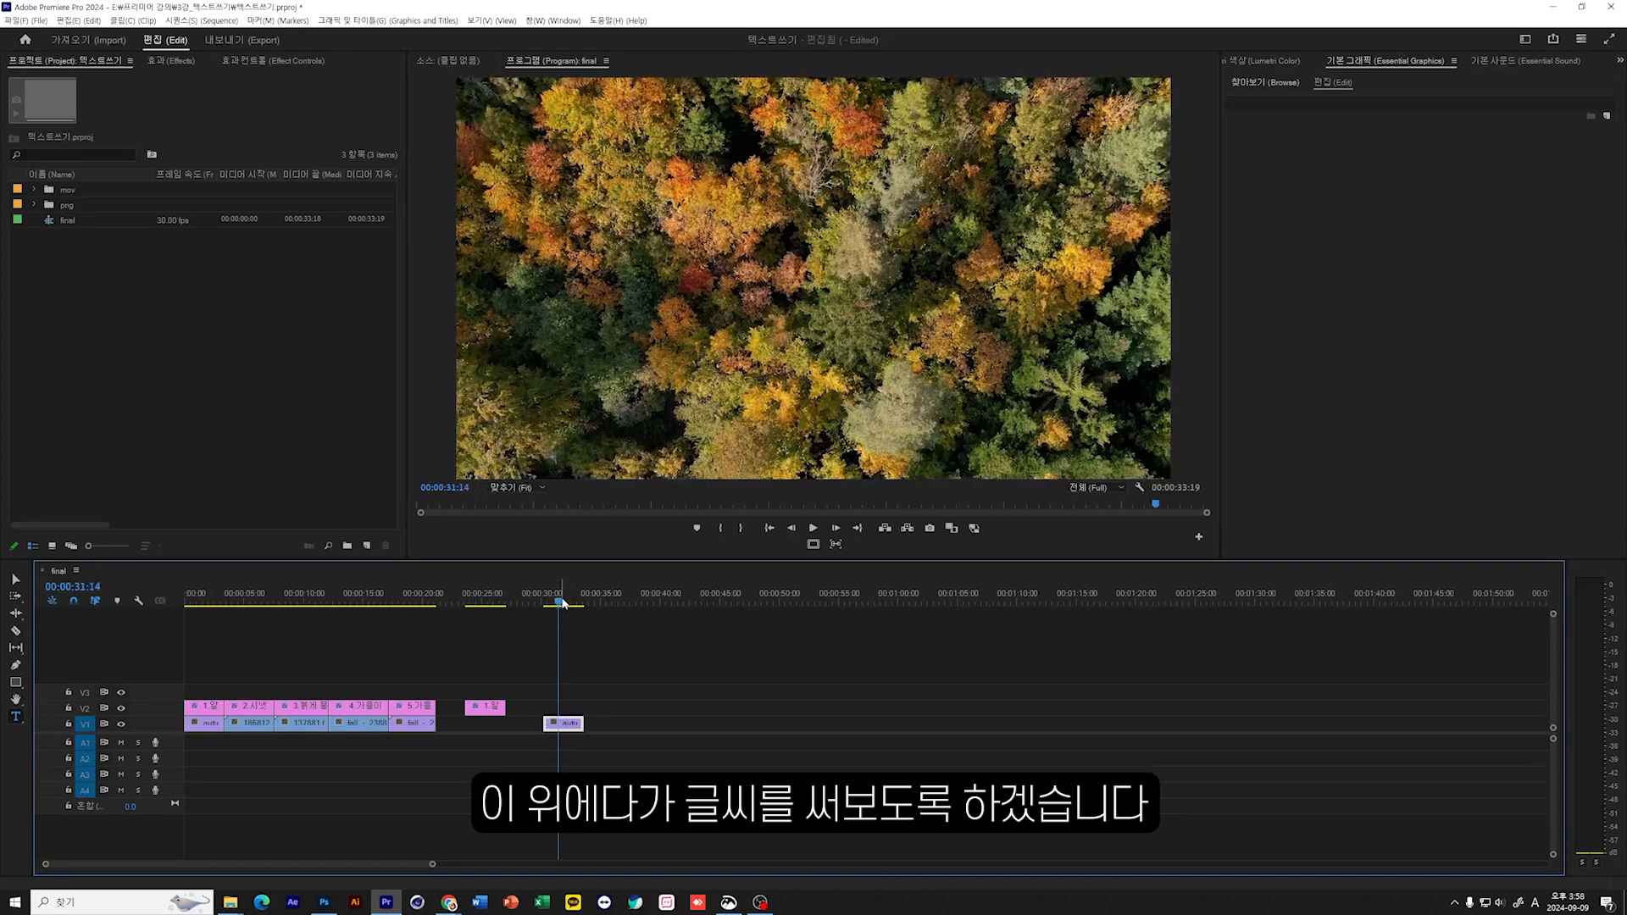
Step: Examine the text settings of the separate sample title copy and return to the Selection tool
{"action": "left_click", "coordinate": [483, 602]}
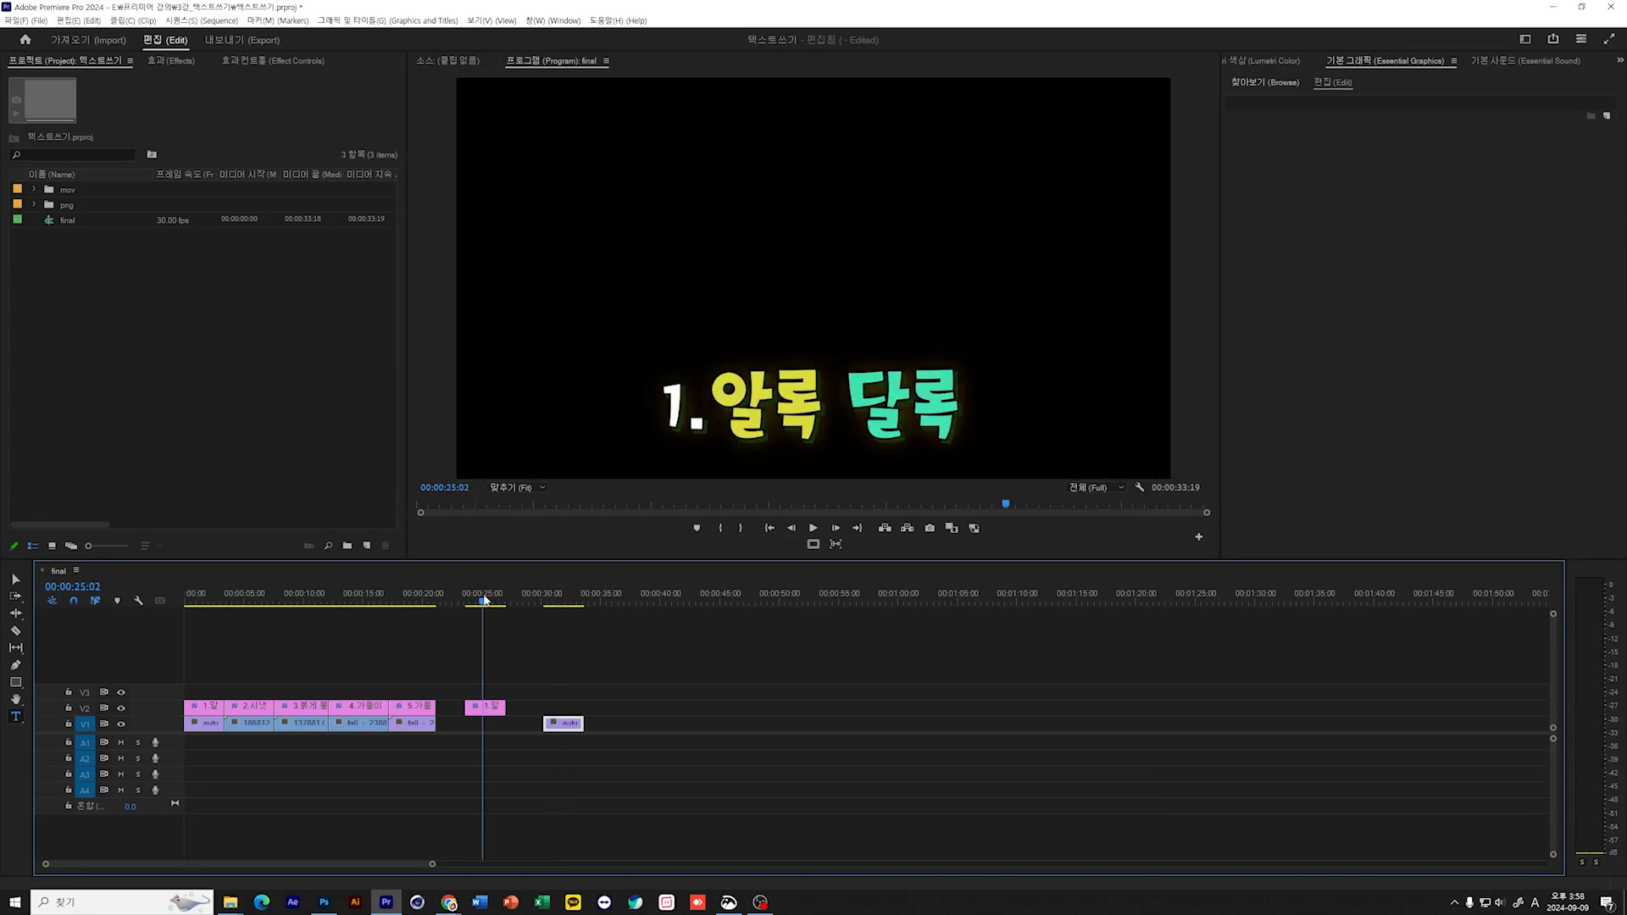
{"action": "left_click", "coordinate": [860, 404]}
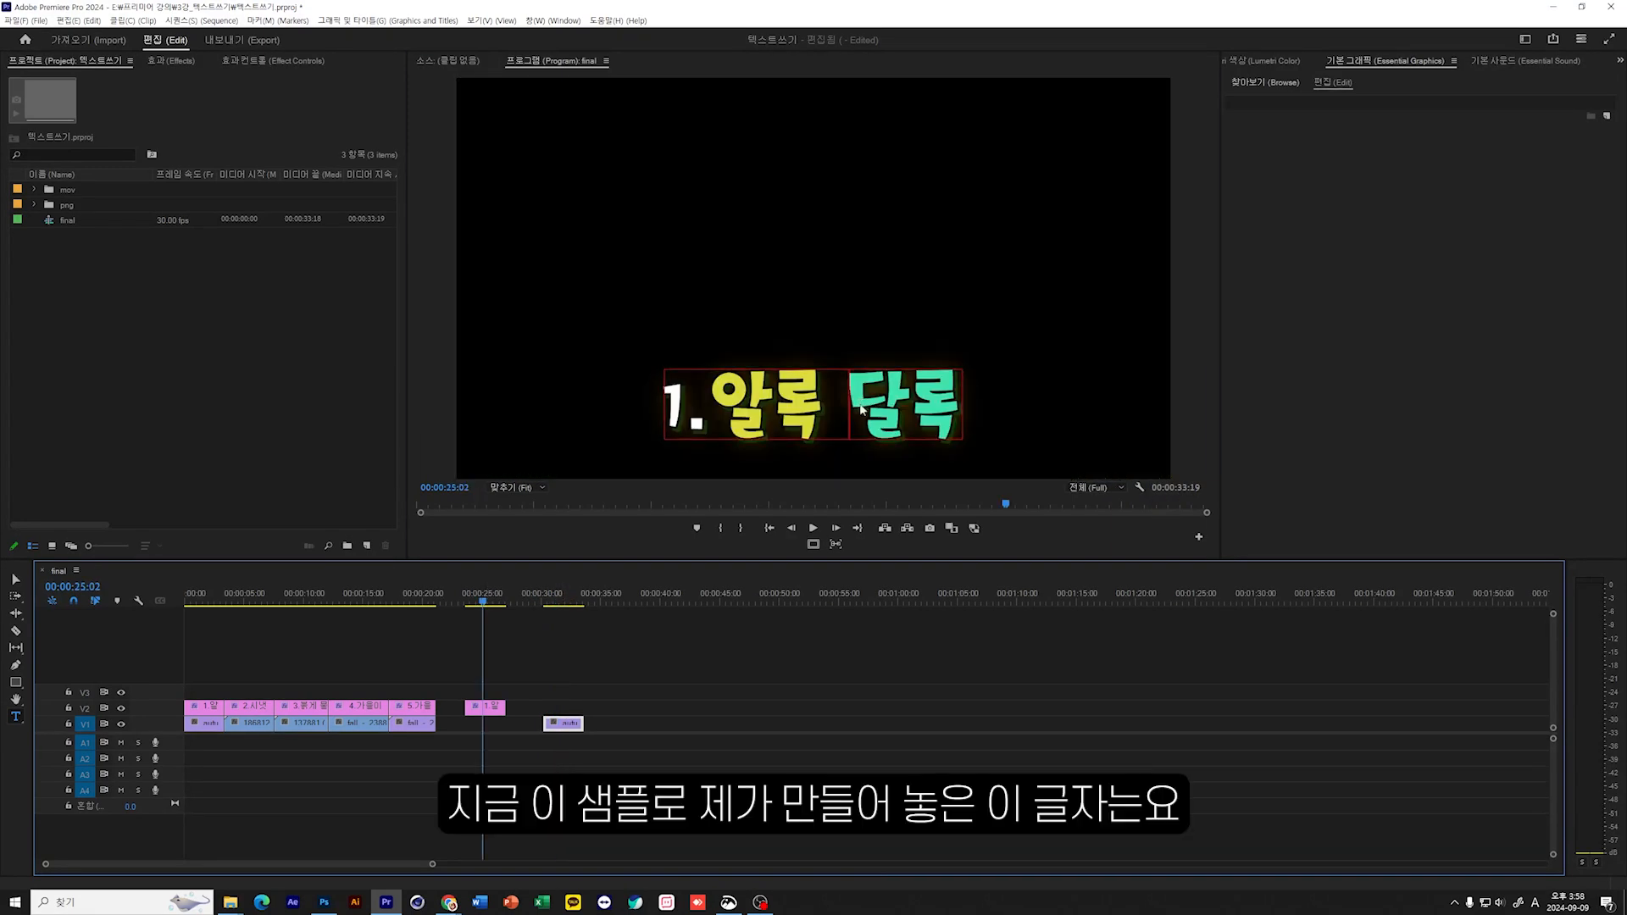
{"action": "left_click", "coordinate": [714, 419]}
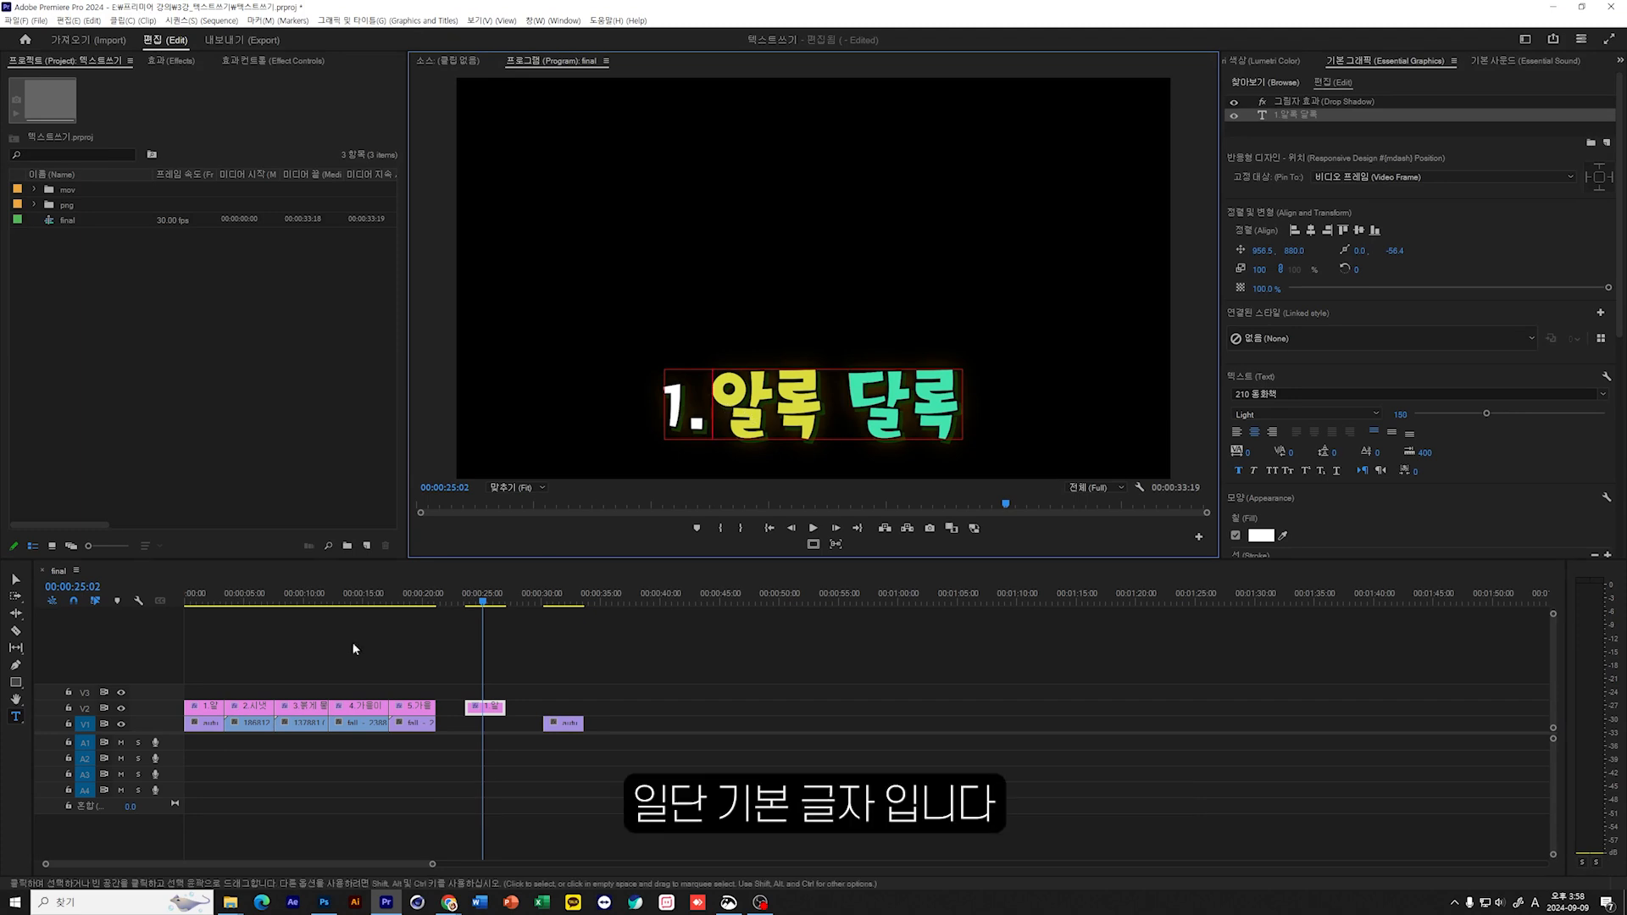
{"action": "left_click", "coordinate": [16, 579]}
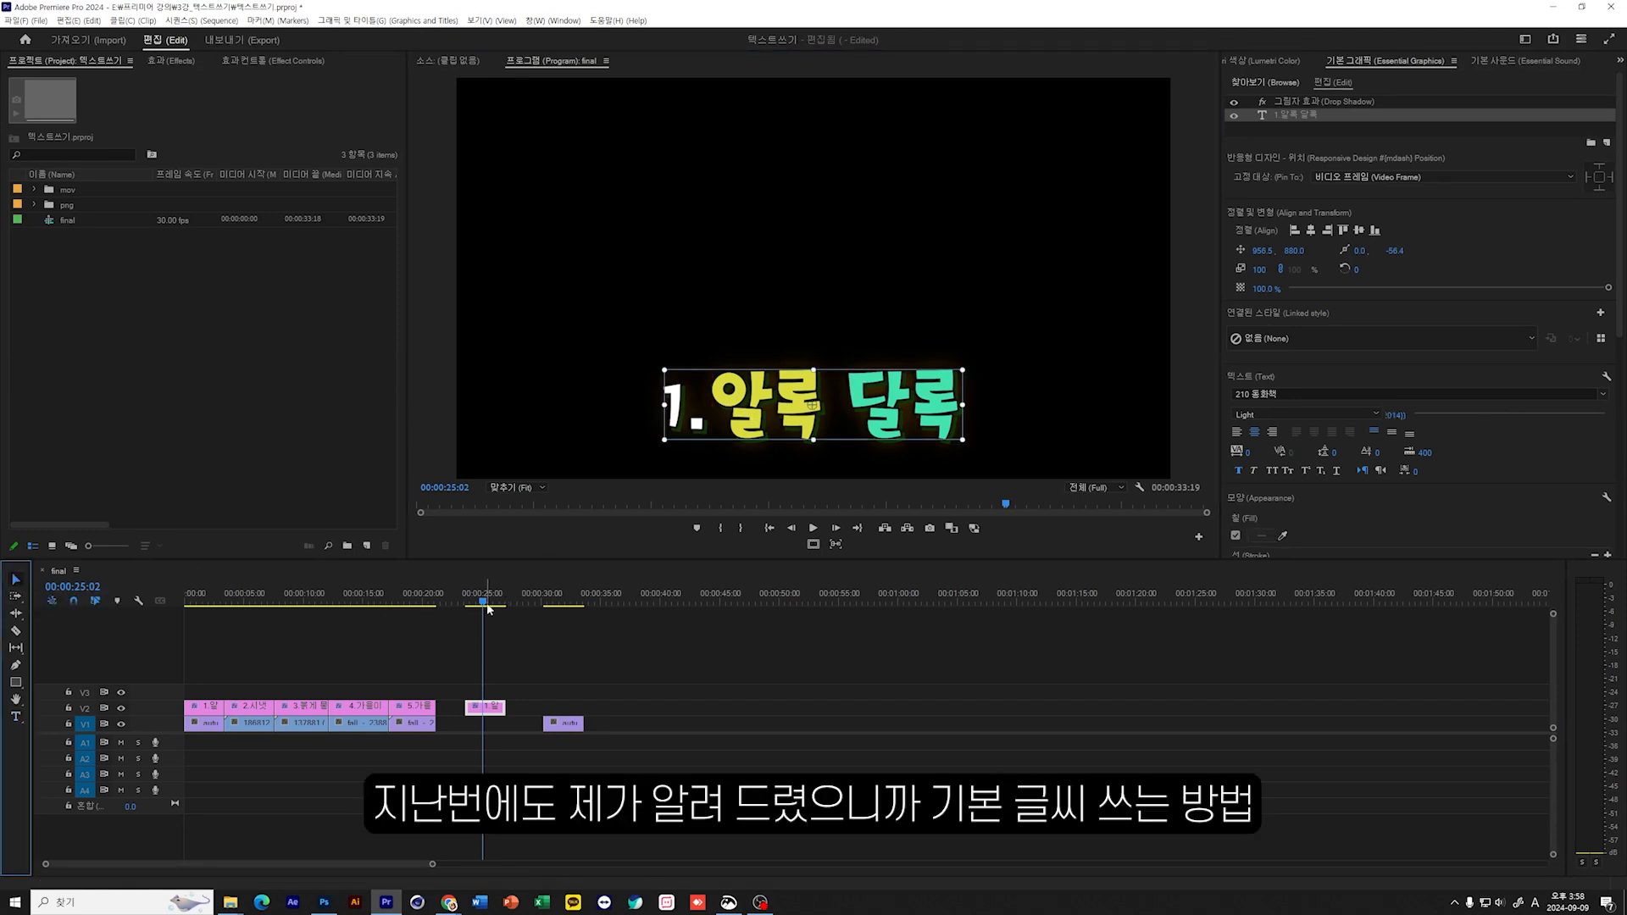
{"action": "left_click_drag", "start_coordinate": [487, 604], "coordinate": [490, 604]}
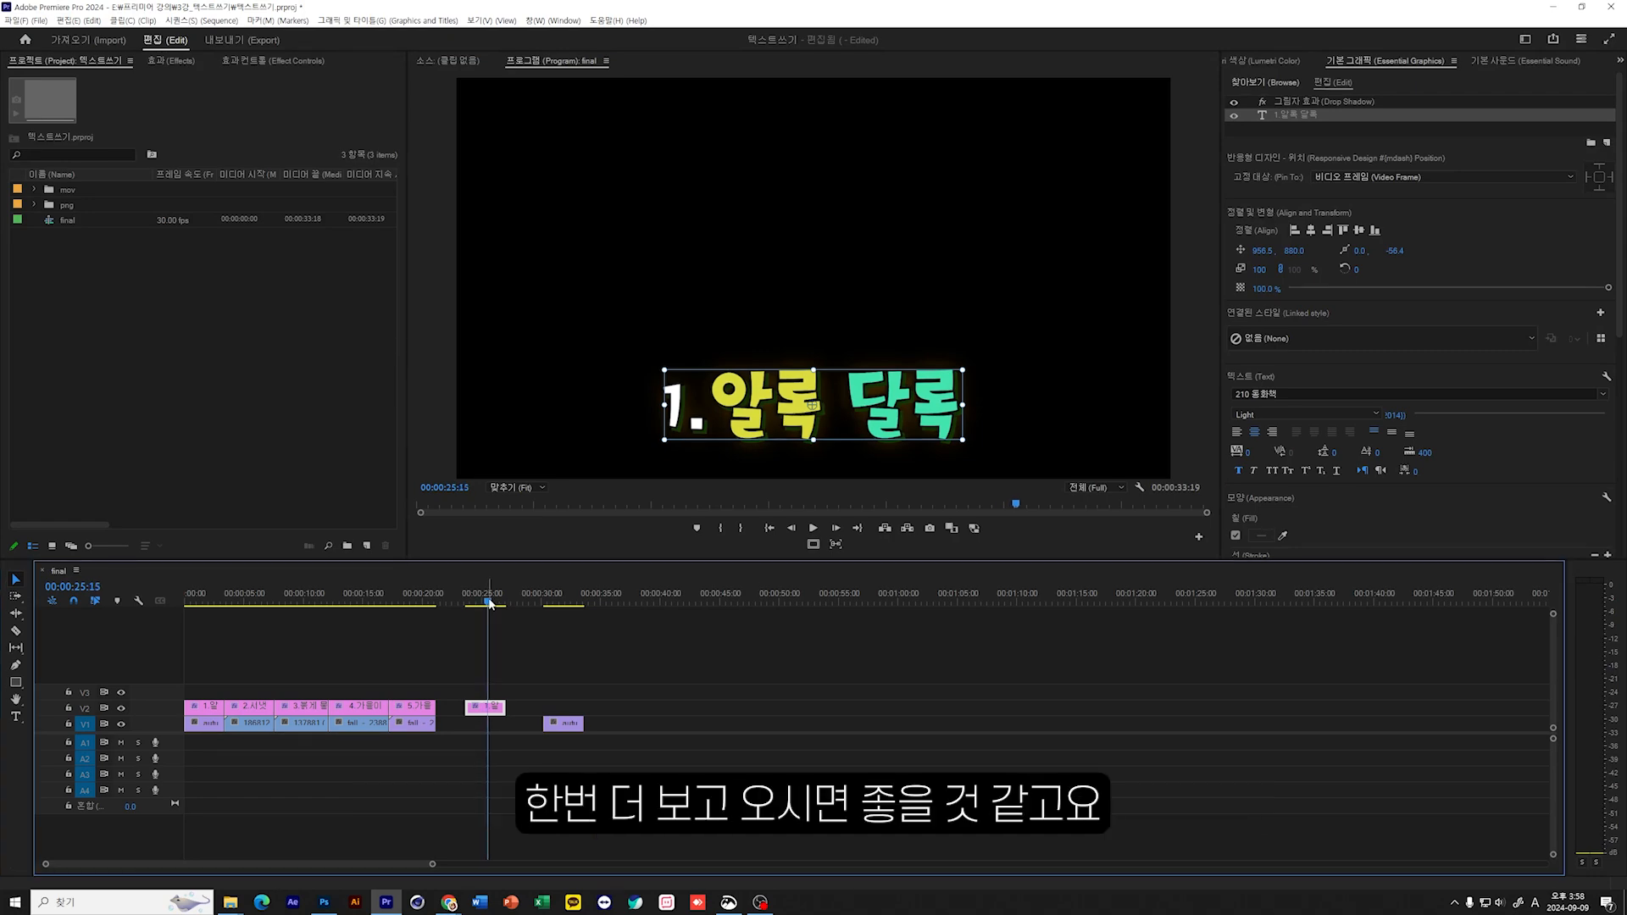
Step: Add the text 알록달록 near the bottom of the copied forest clip at 00:00:31:10, and return to the Selection tool
{"action": "left_click_drag", "start_coordinate": [490, 604], "coordinate": [557, 603]}
{"action": "left_click", "coordinate": [16, 720]}
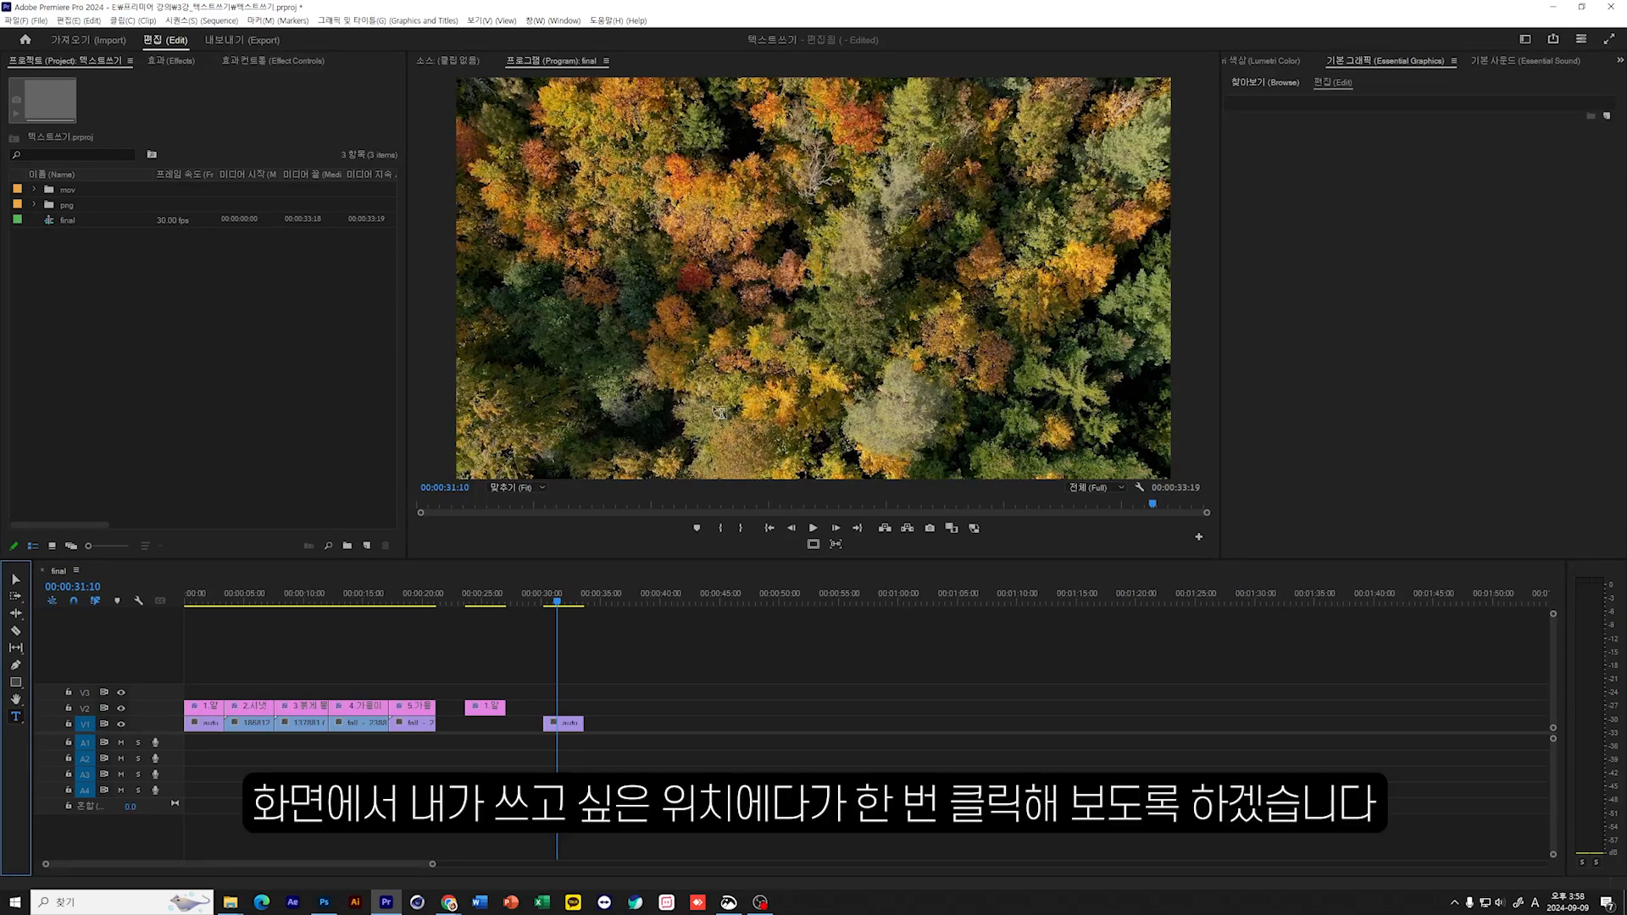
{"action": "left_click", "coordinate": [785, 416]}
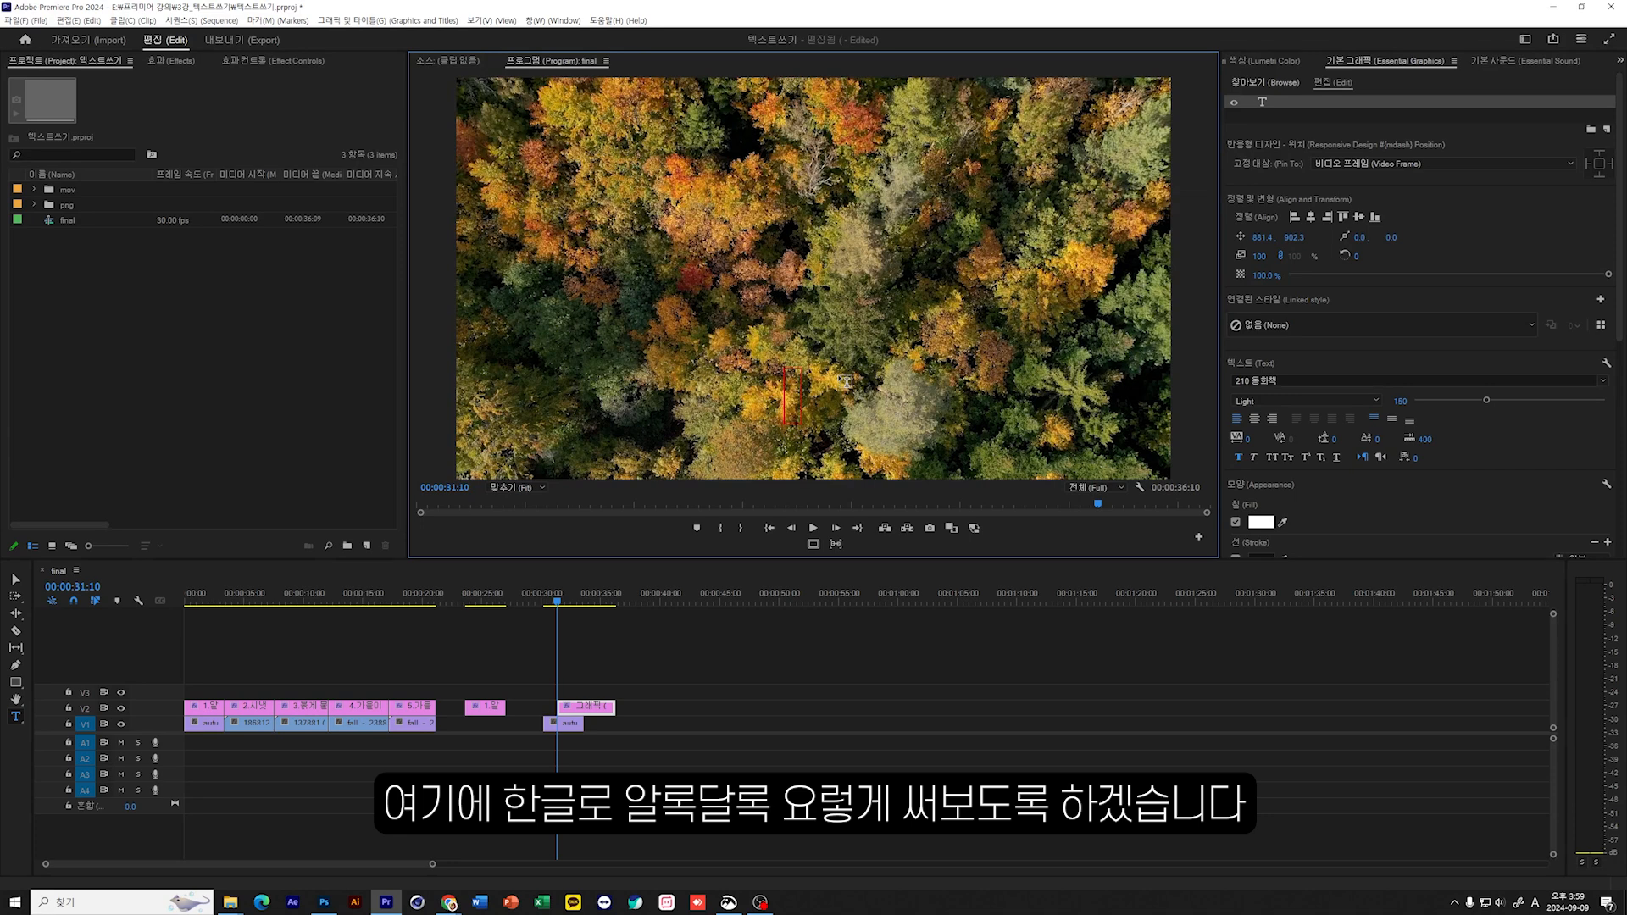
{"action": "type", "text": "dkf"}
{"action": "key", "text": "BackSpace"}
{"action": "key", "text": "BackSpace"}
{"action": "key", "text": "BackSpace"}
{"action": "key", "text": "Hangul"}
{"action": "type", "text": "알록달로"}
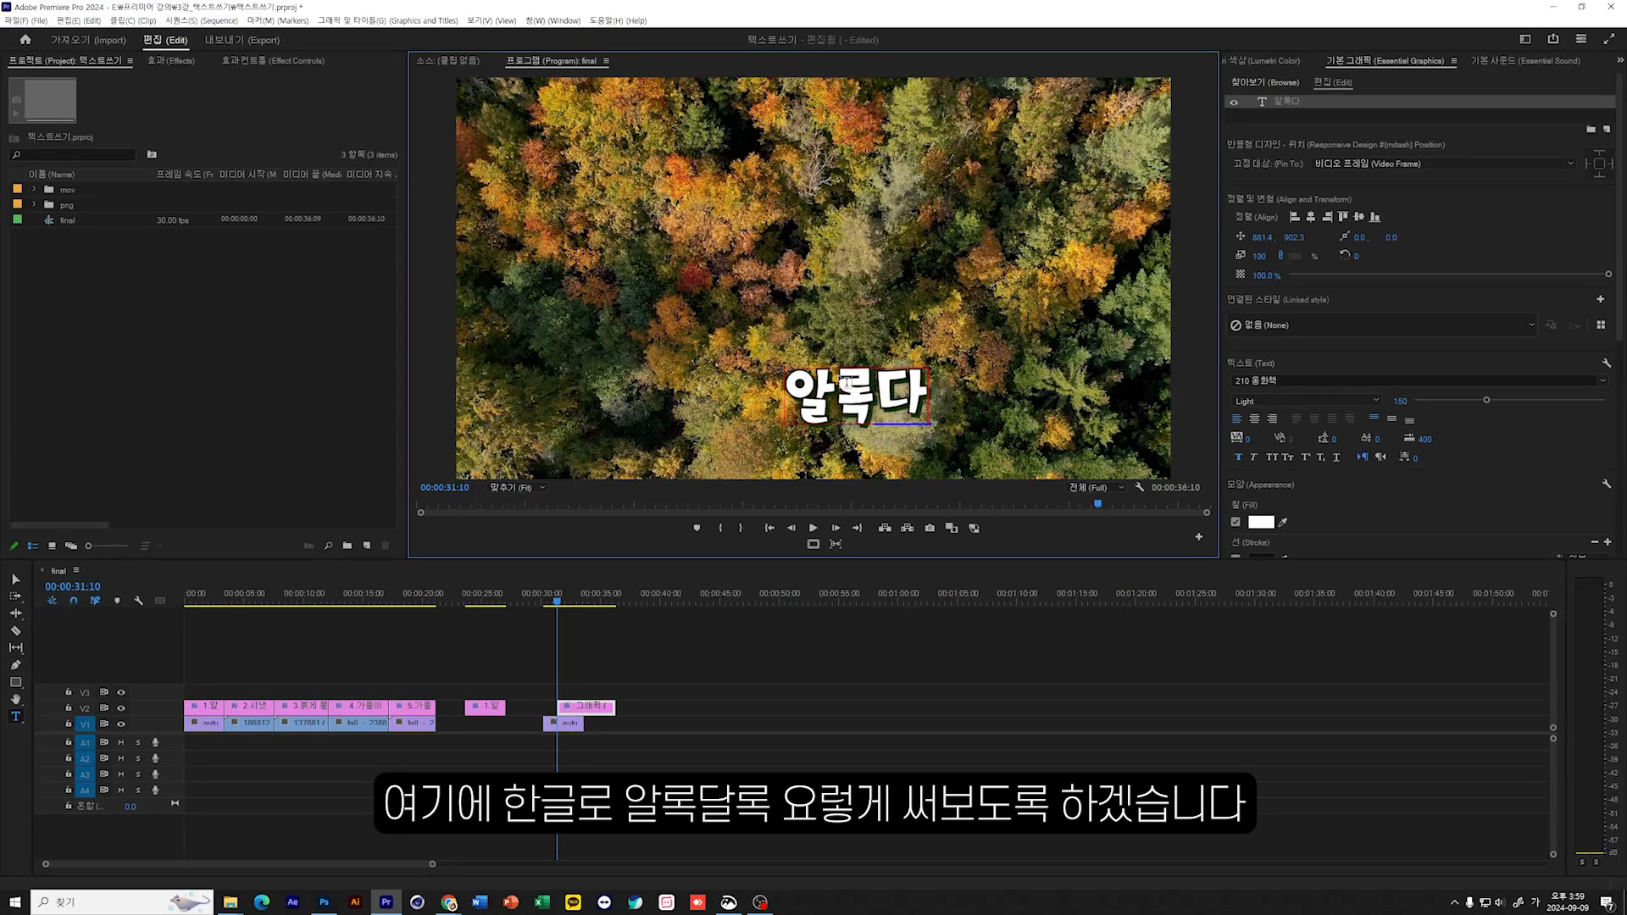
{"action": "type", "text": "ㄱ"}
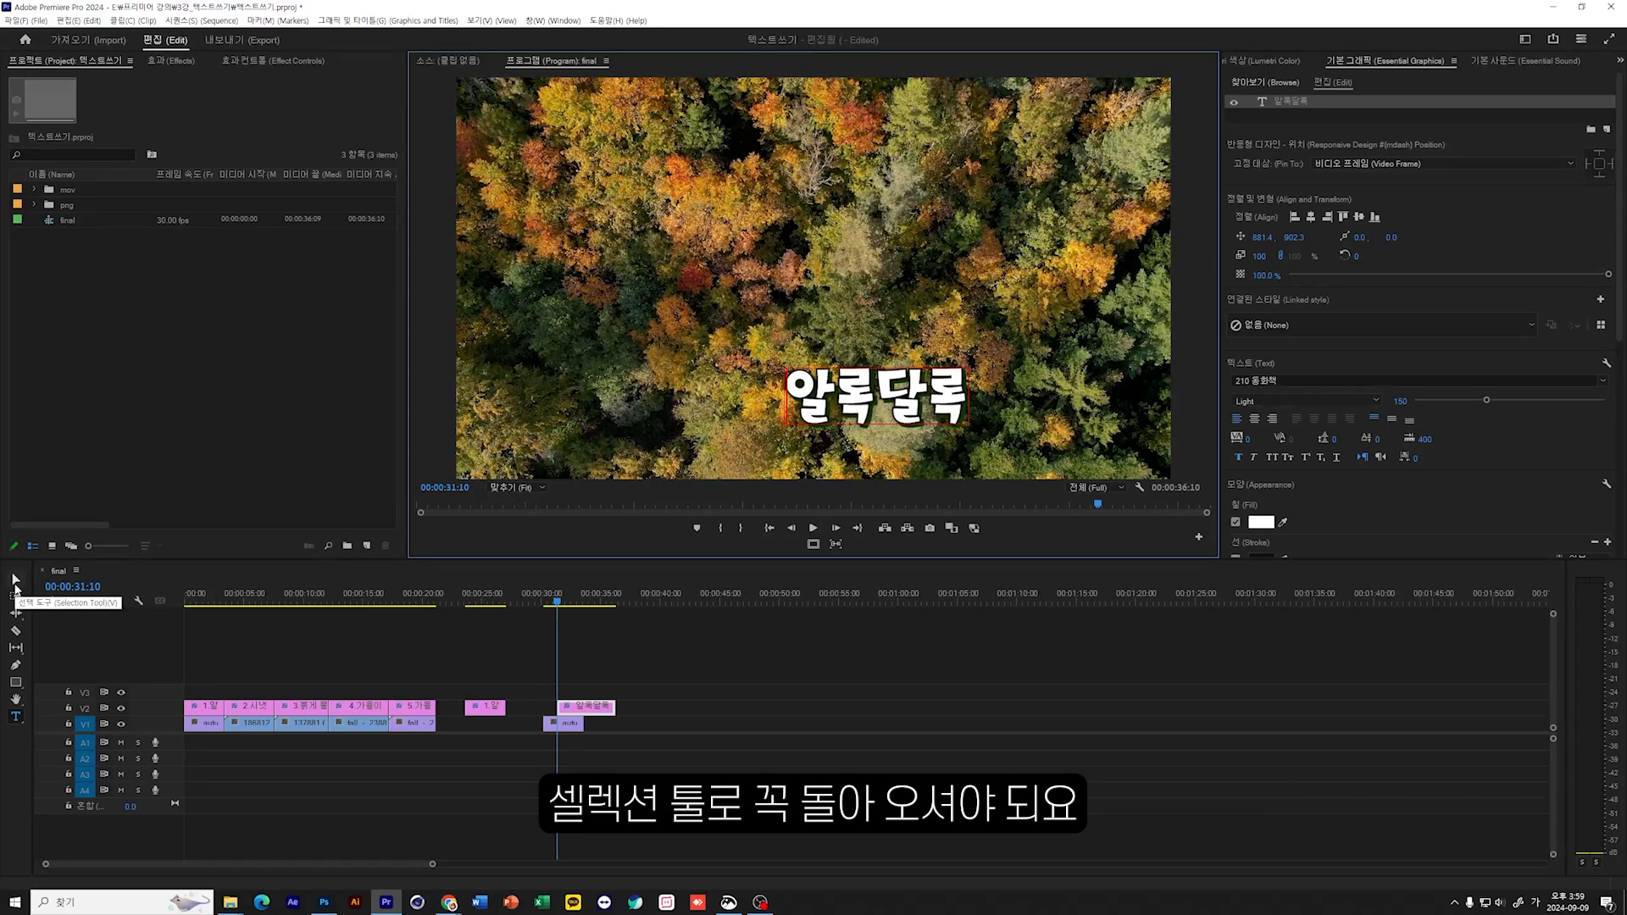
{"action": "left_click", "coordinate": [16, 581]}
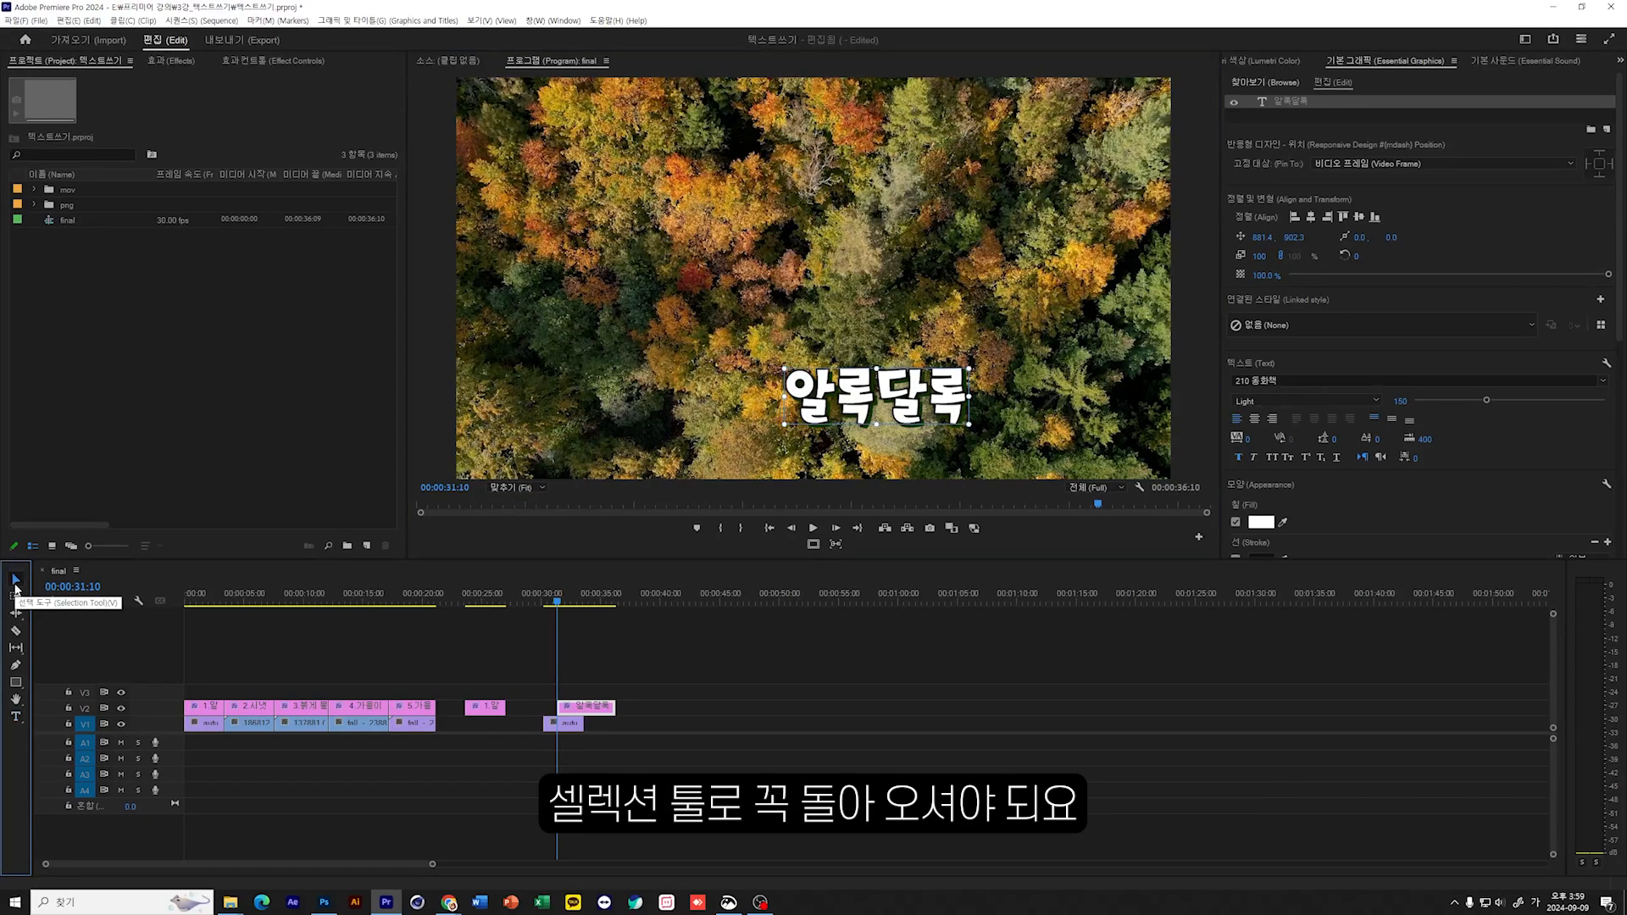
Step: Try placing empty text layers at two spots on the frame around the 알록달록 title with the Type tool
{"action": "left_click", "coordinate": [15, 716]}
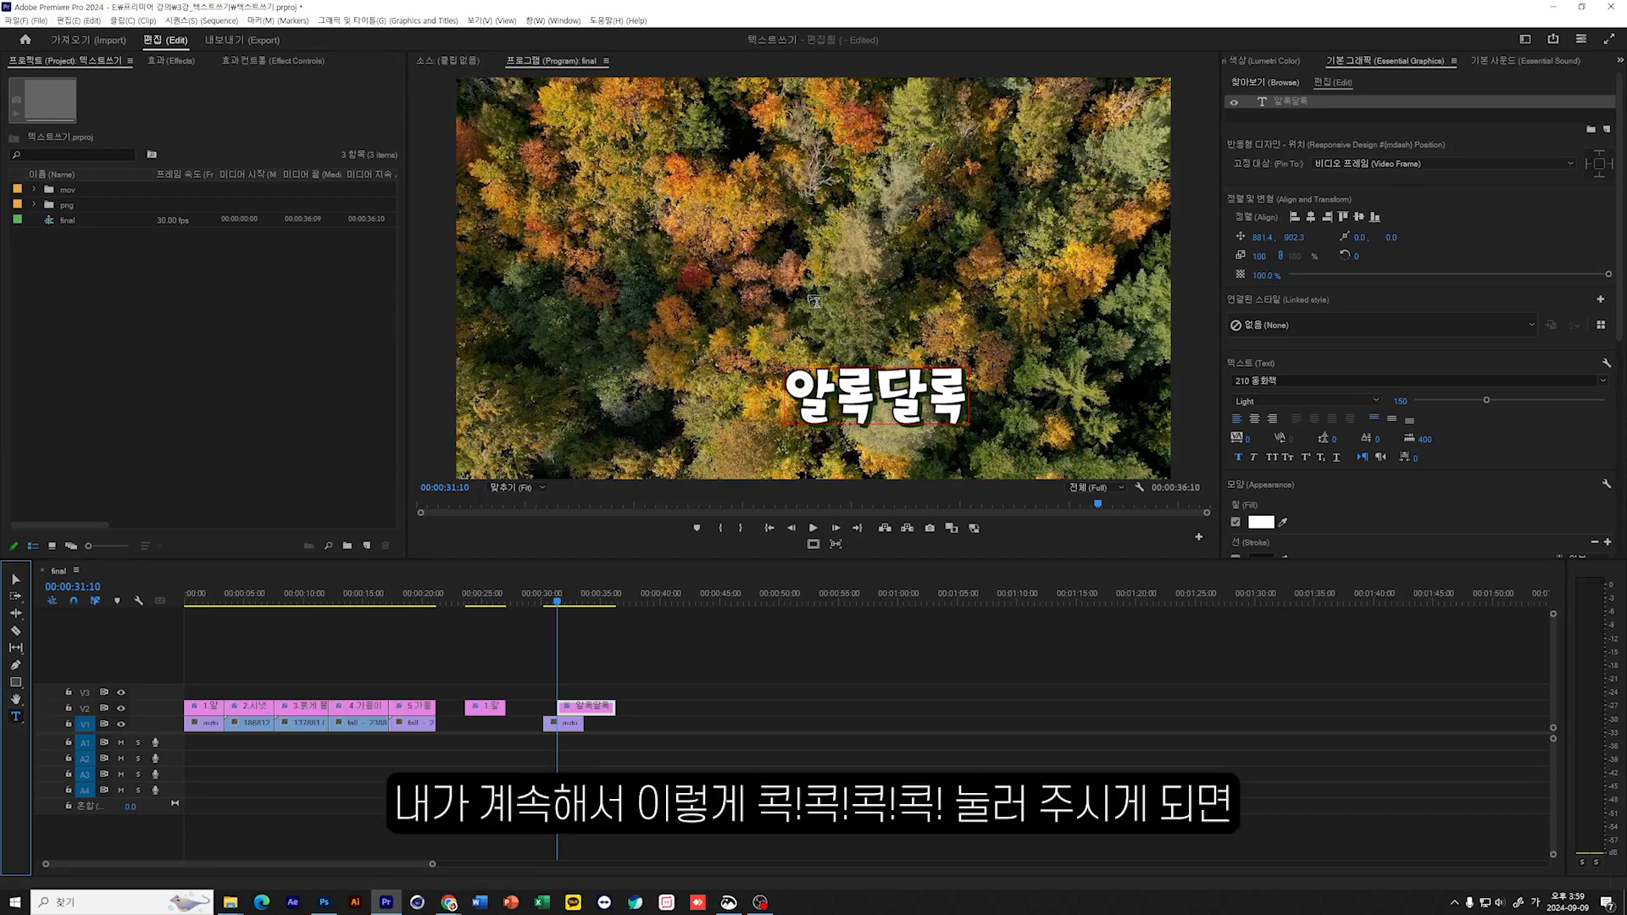
{"action": "left_click", "coordinate": [897, 332]}
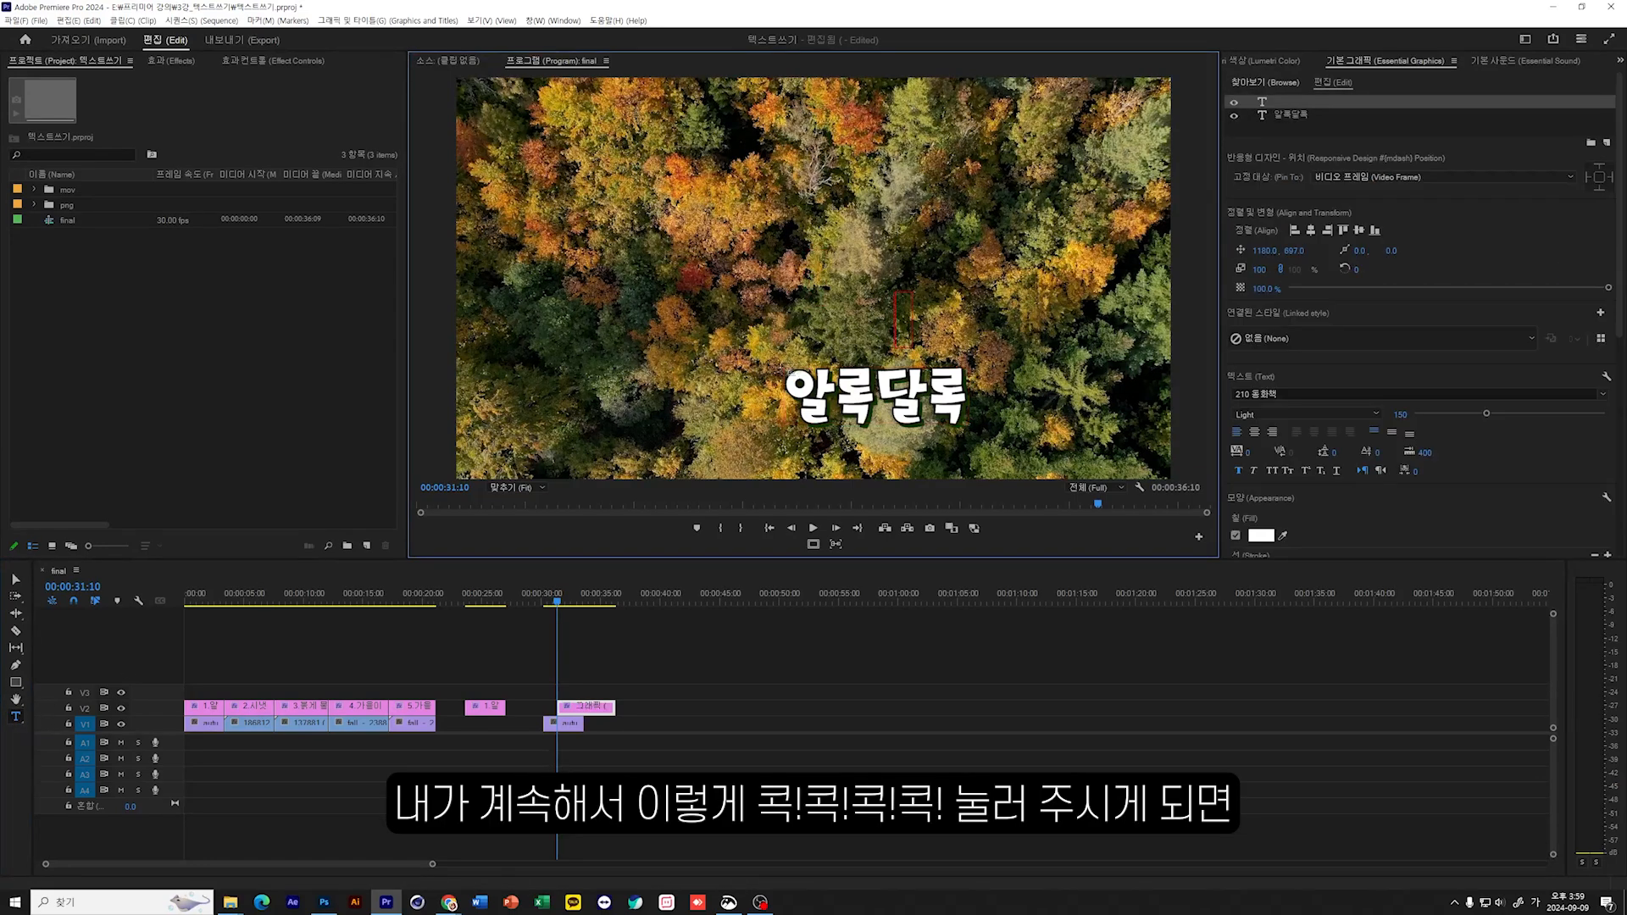
{"action": "left_click", "coordinate": [758, 384]}
Step: Compare the blank text layer with the 알록달록 text layer in the effect controls and the graphic's layer list
{"action": "left_click", "coordinate": [262, 60]}
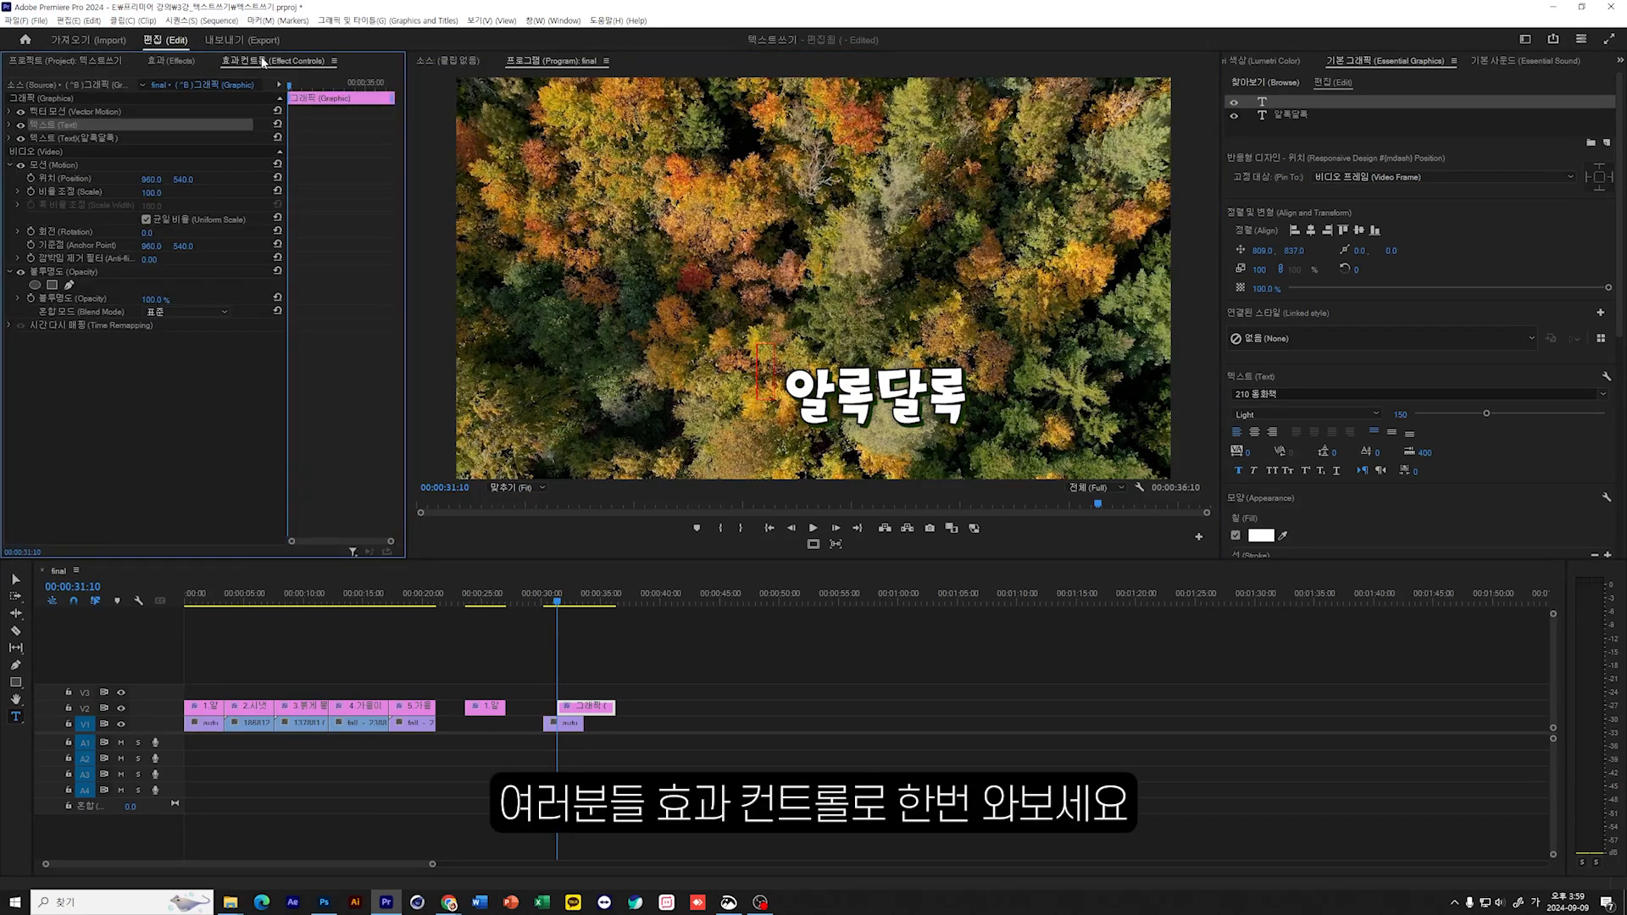
{"action": "left_click", "coordinate": [76, 137]}
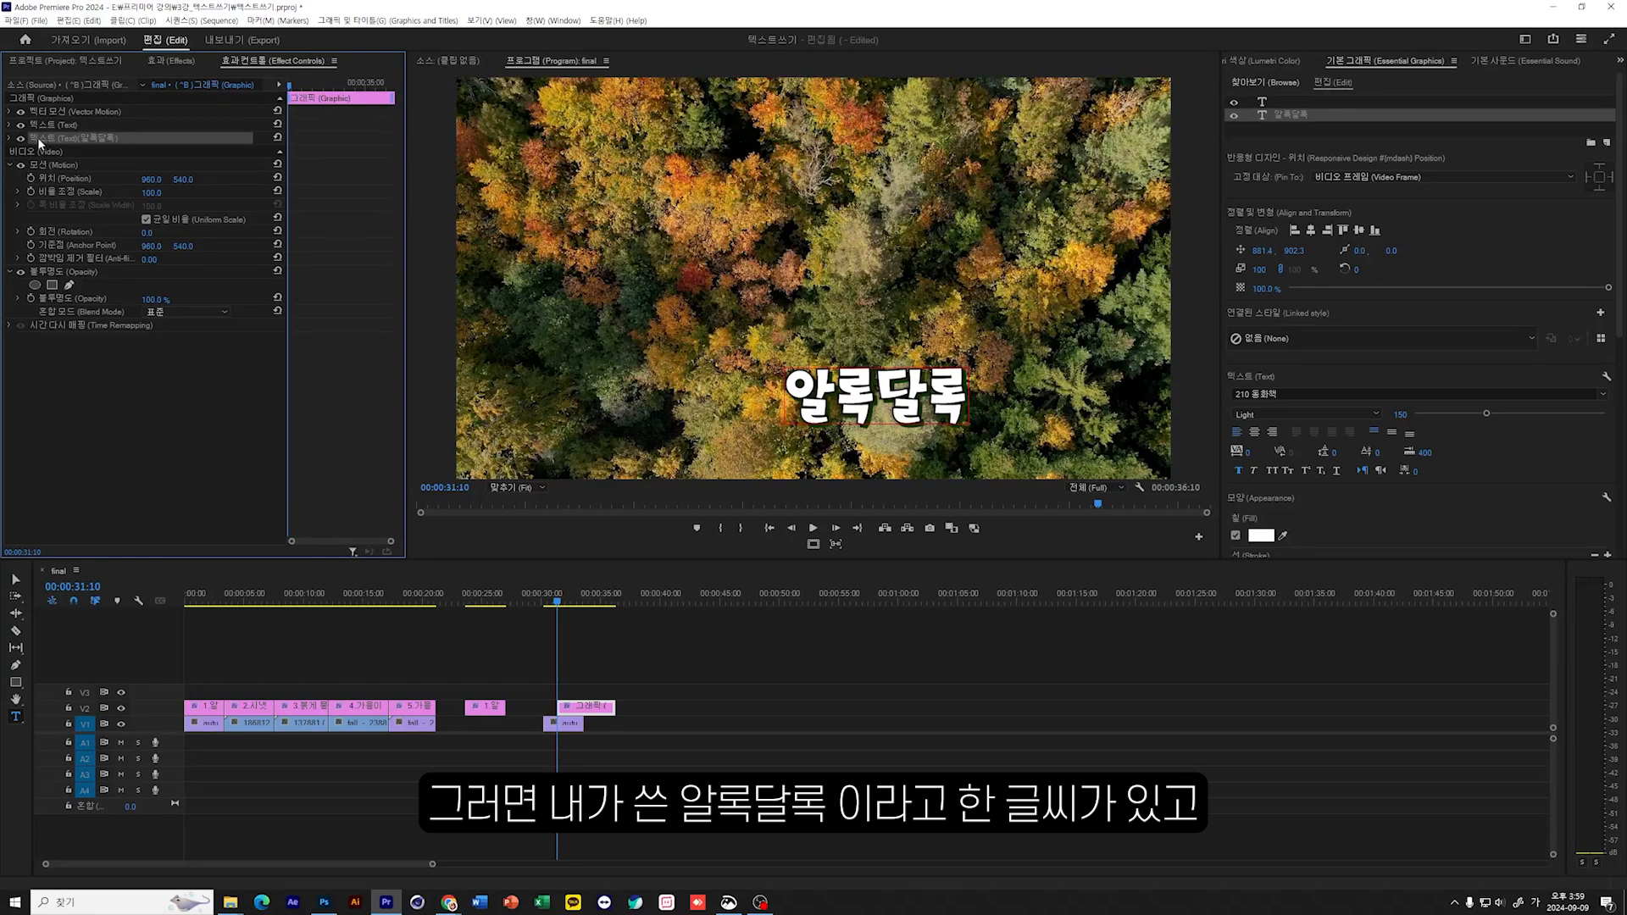
{"action": "left_click", "coordinate": [52, 123]}
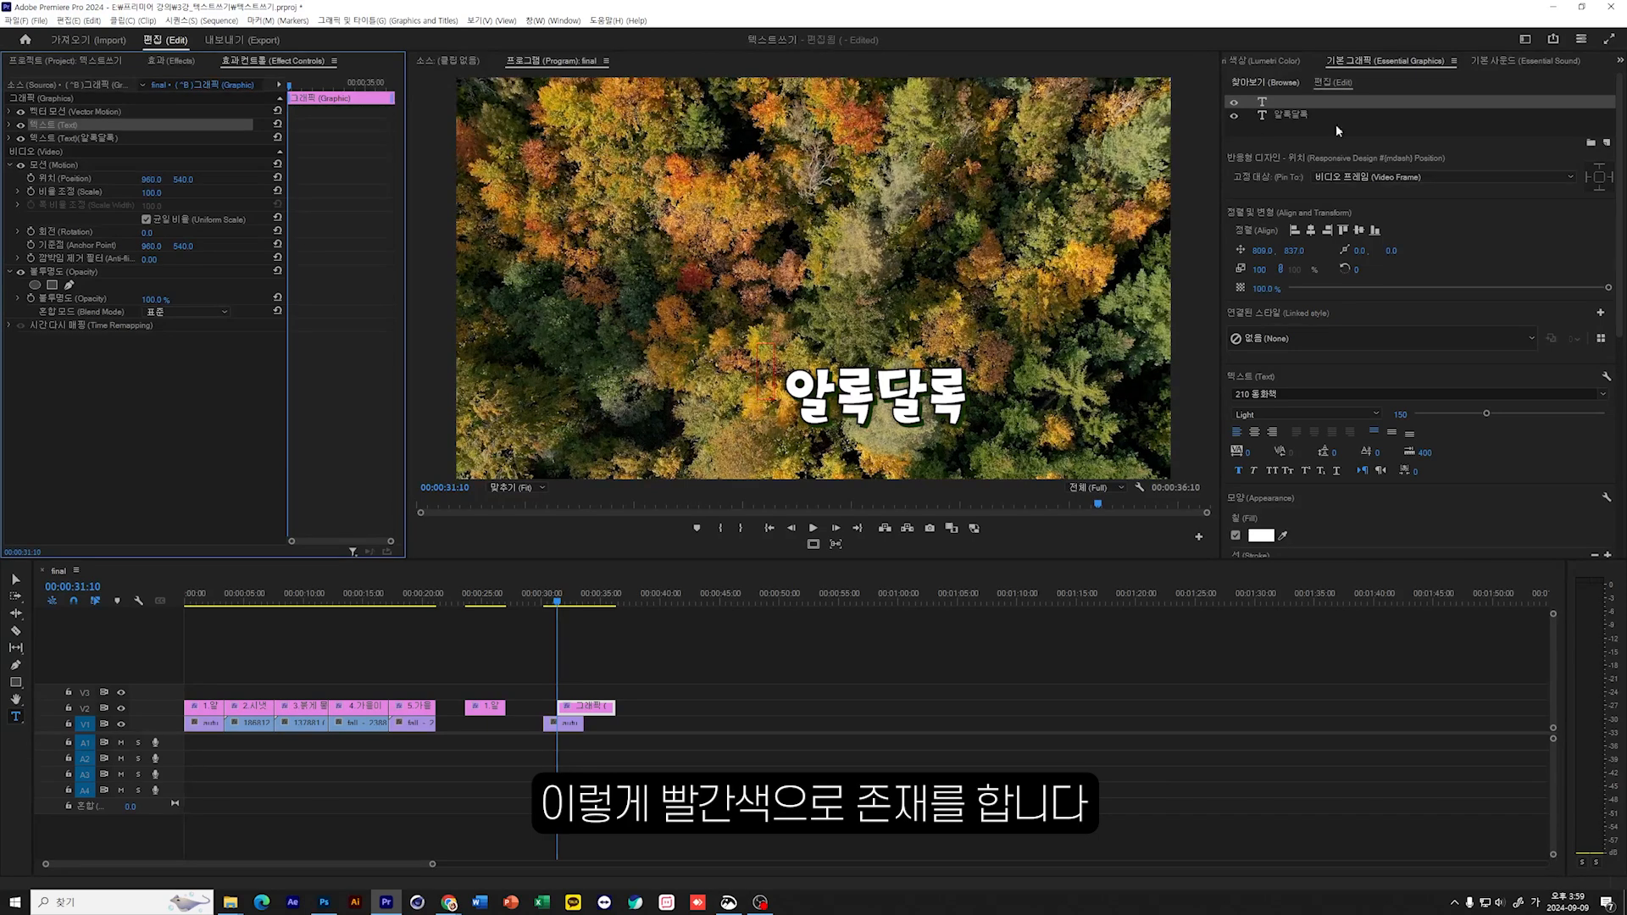
{"action": "left_click", "coordinate": [1289, 116]}
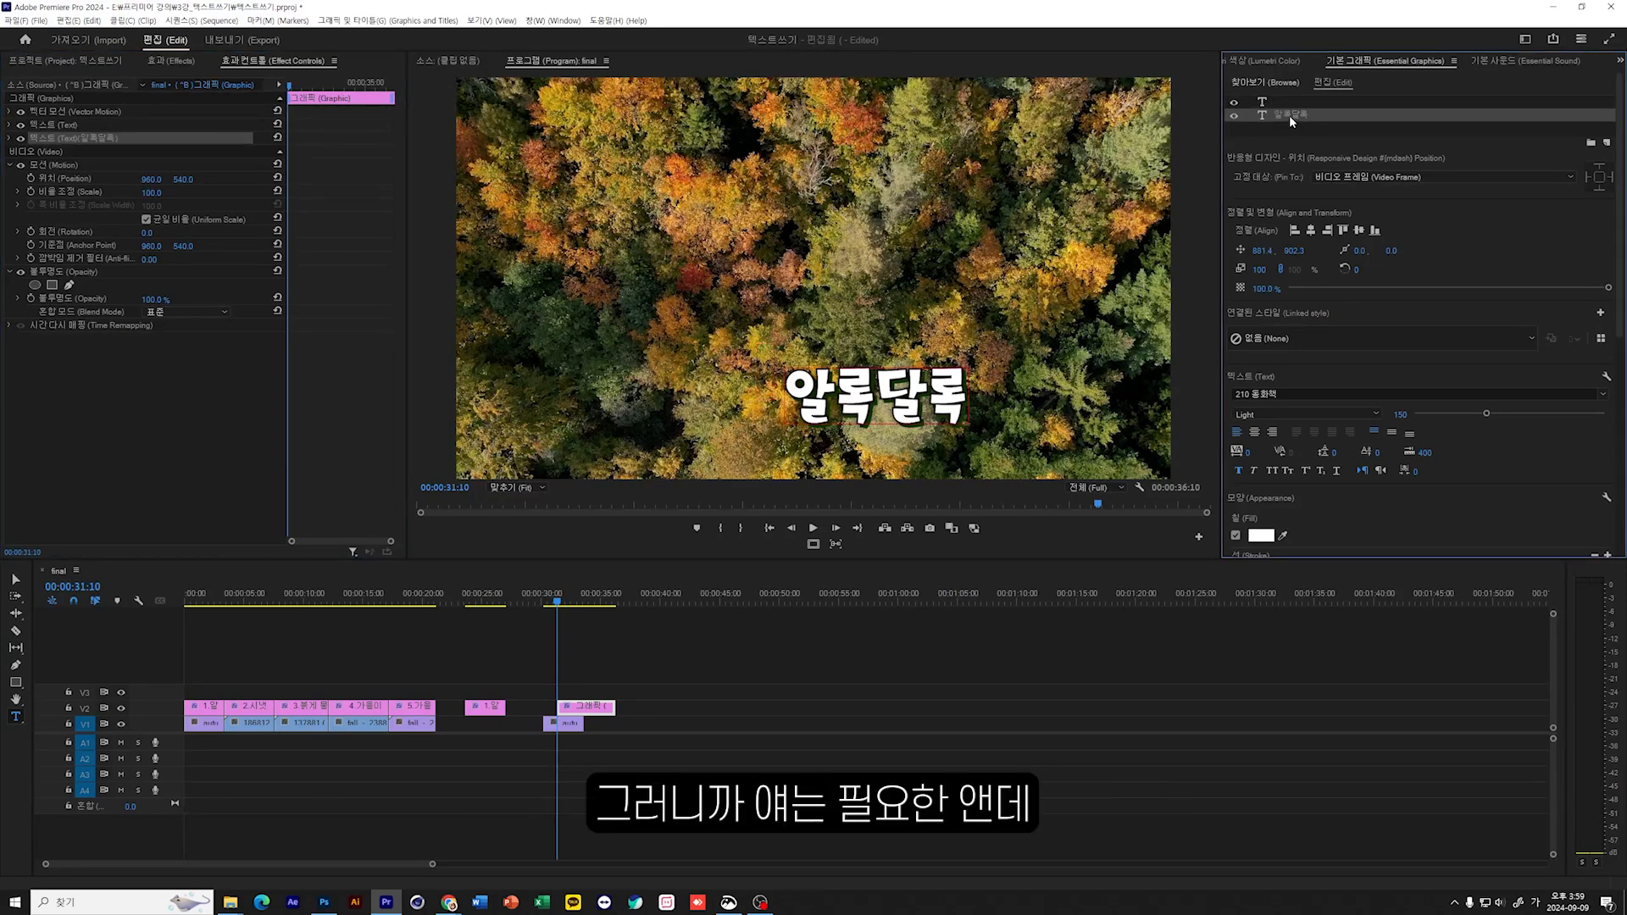
{"action": "left_click", "coordinate": [1279, 101]}
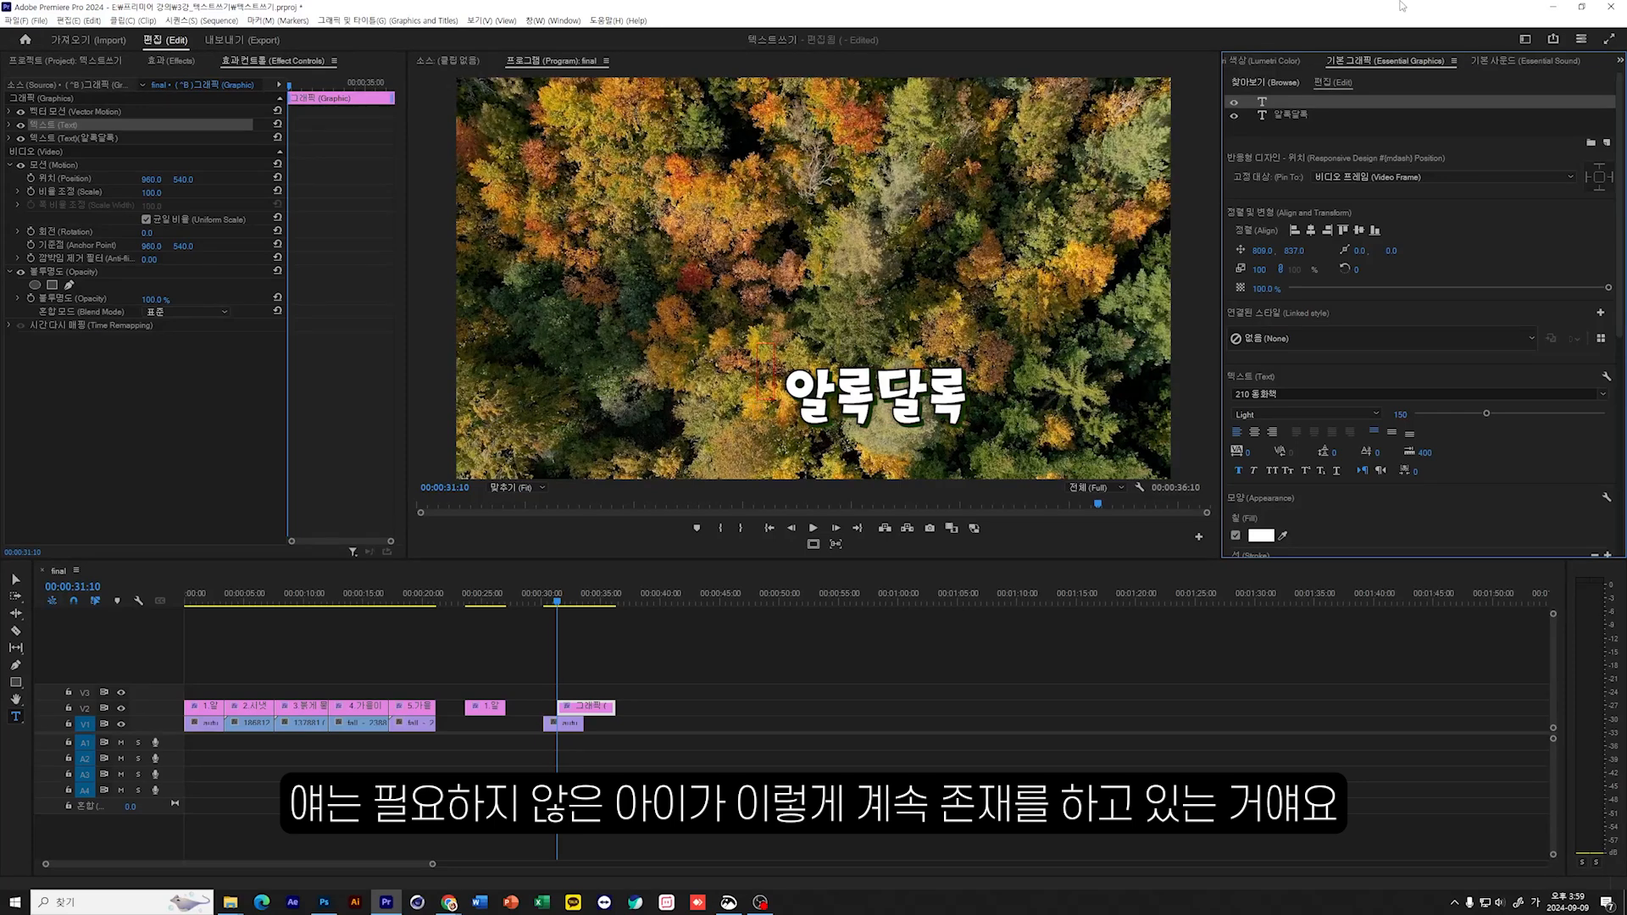
Step: Add another empty text layer above the 알록달록 title and select the blank layers in the graphic's layer list
{"action": "left_click", "coordinate": [585, 706]}
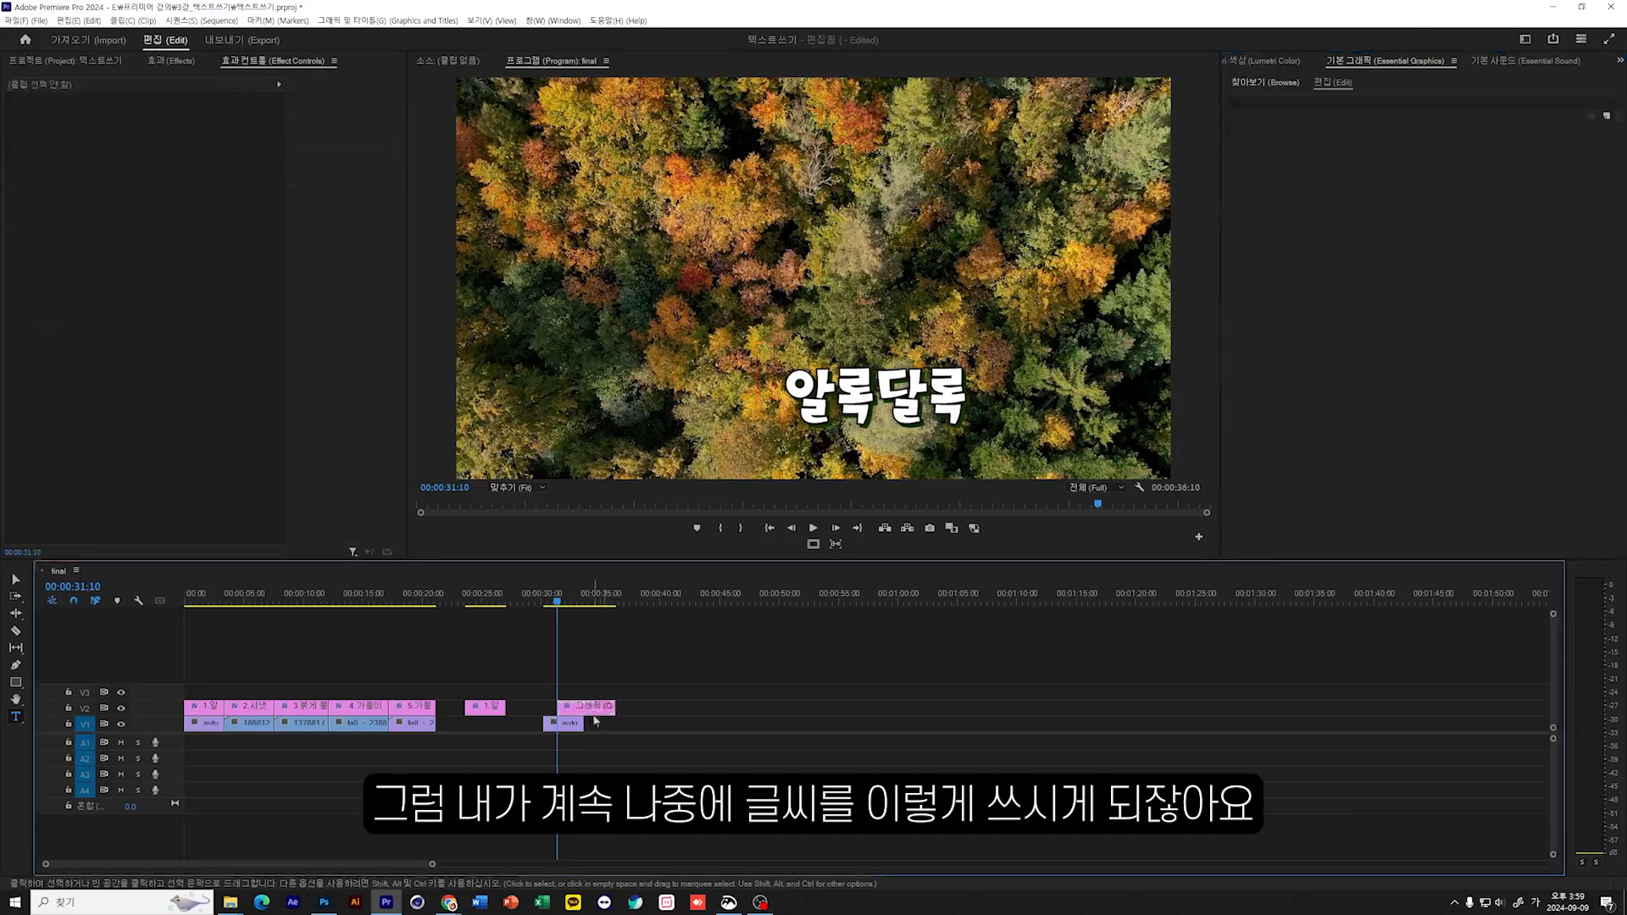
{"action": "left_click", "coordinate": [858, 307]}
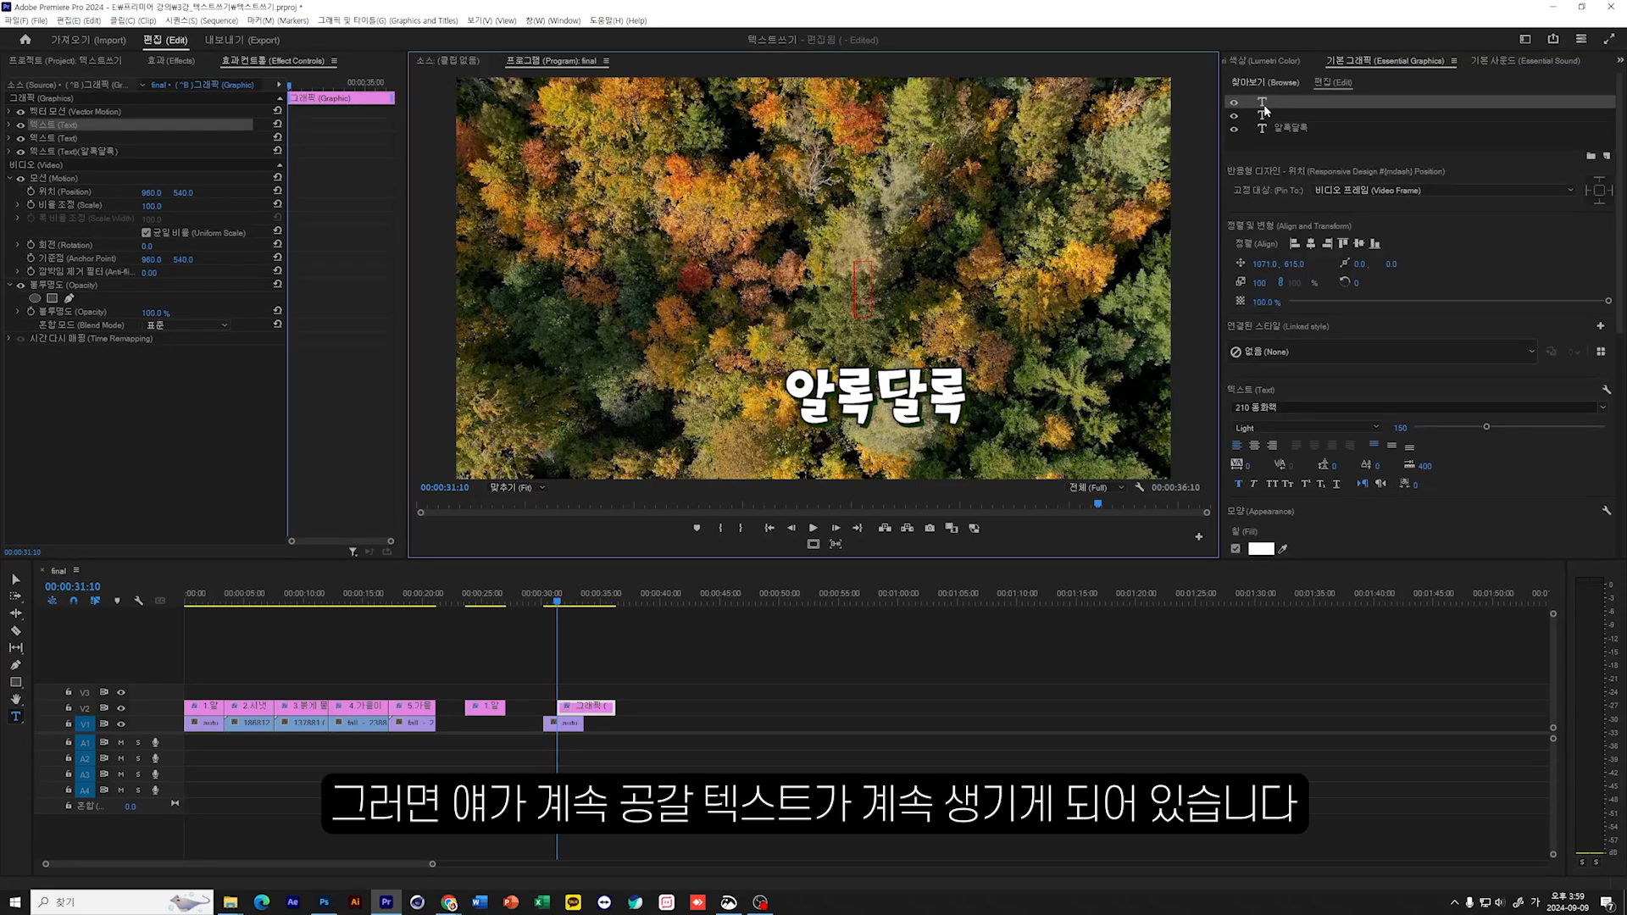
{"action": "left_click", "coordinate": [1263, 116]}
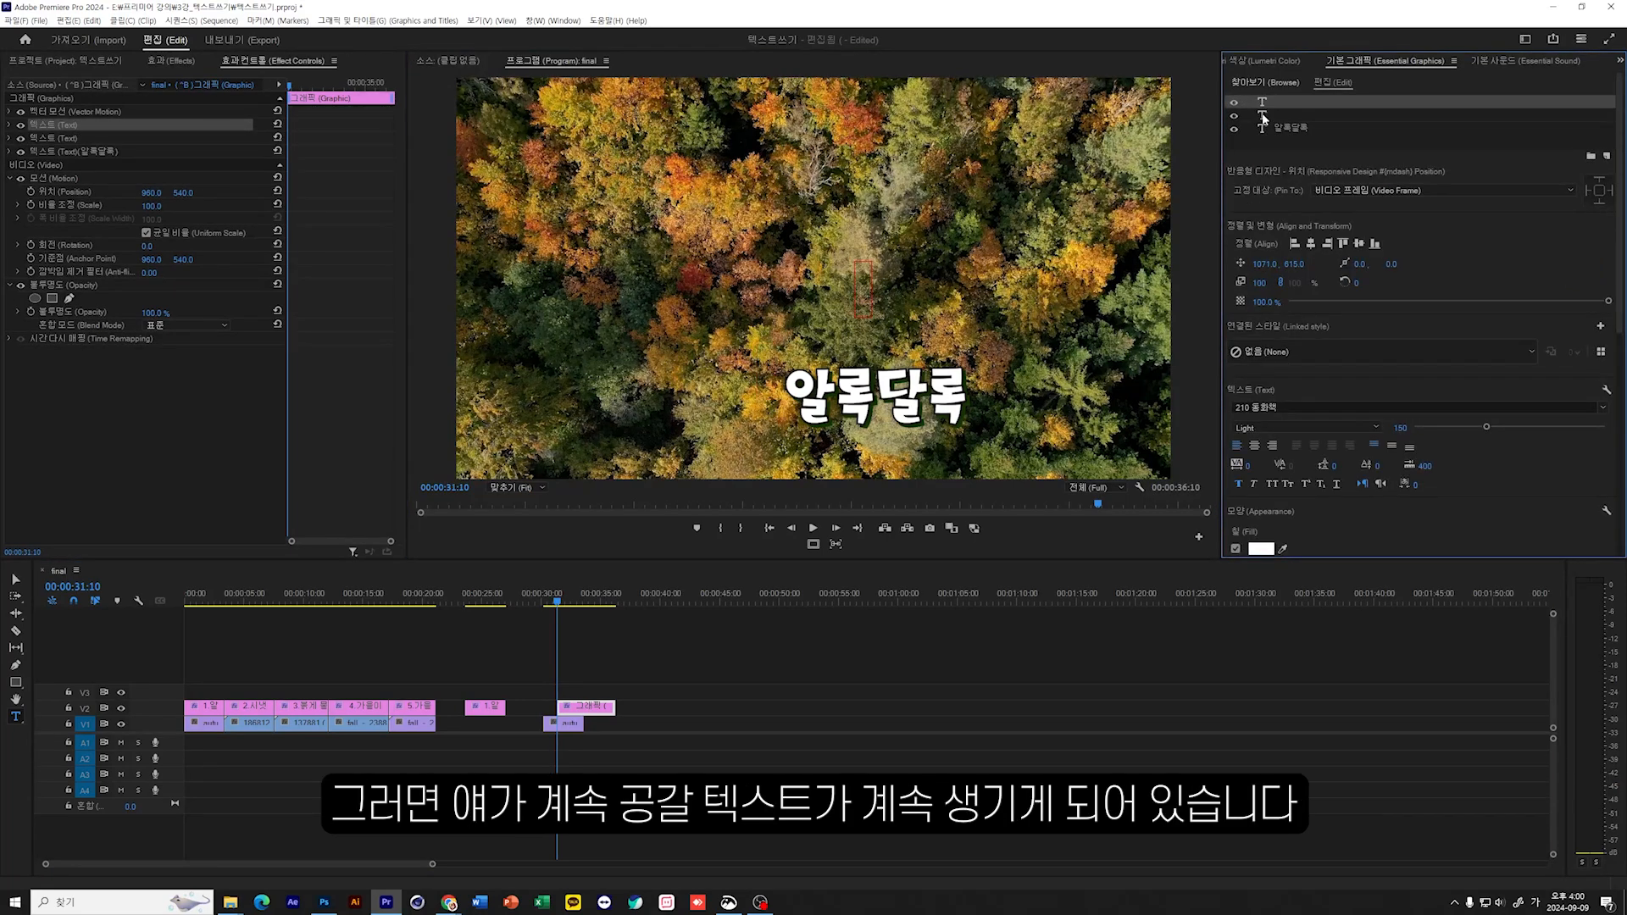
{"action": "left_click", "coordinate": [1262, 105]}
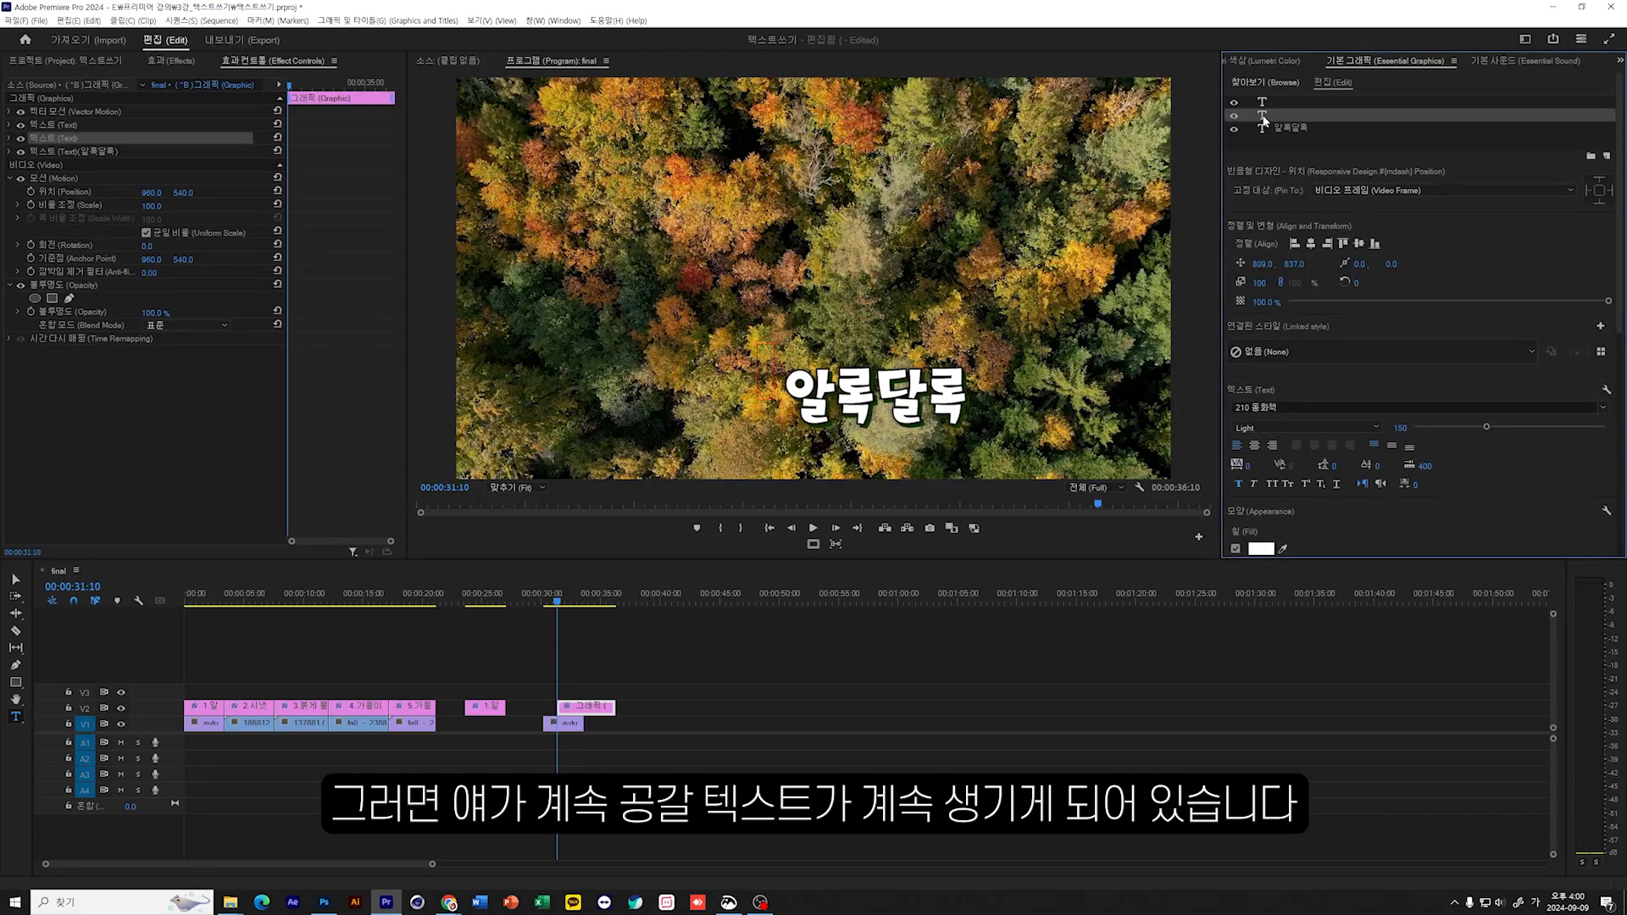
Step: Compare the unnamed text entries with the 알록달록 text entry in the clip's effect controls
{"action": "left_click", "coordinate": [42, 138]}
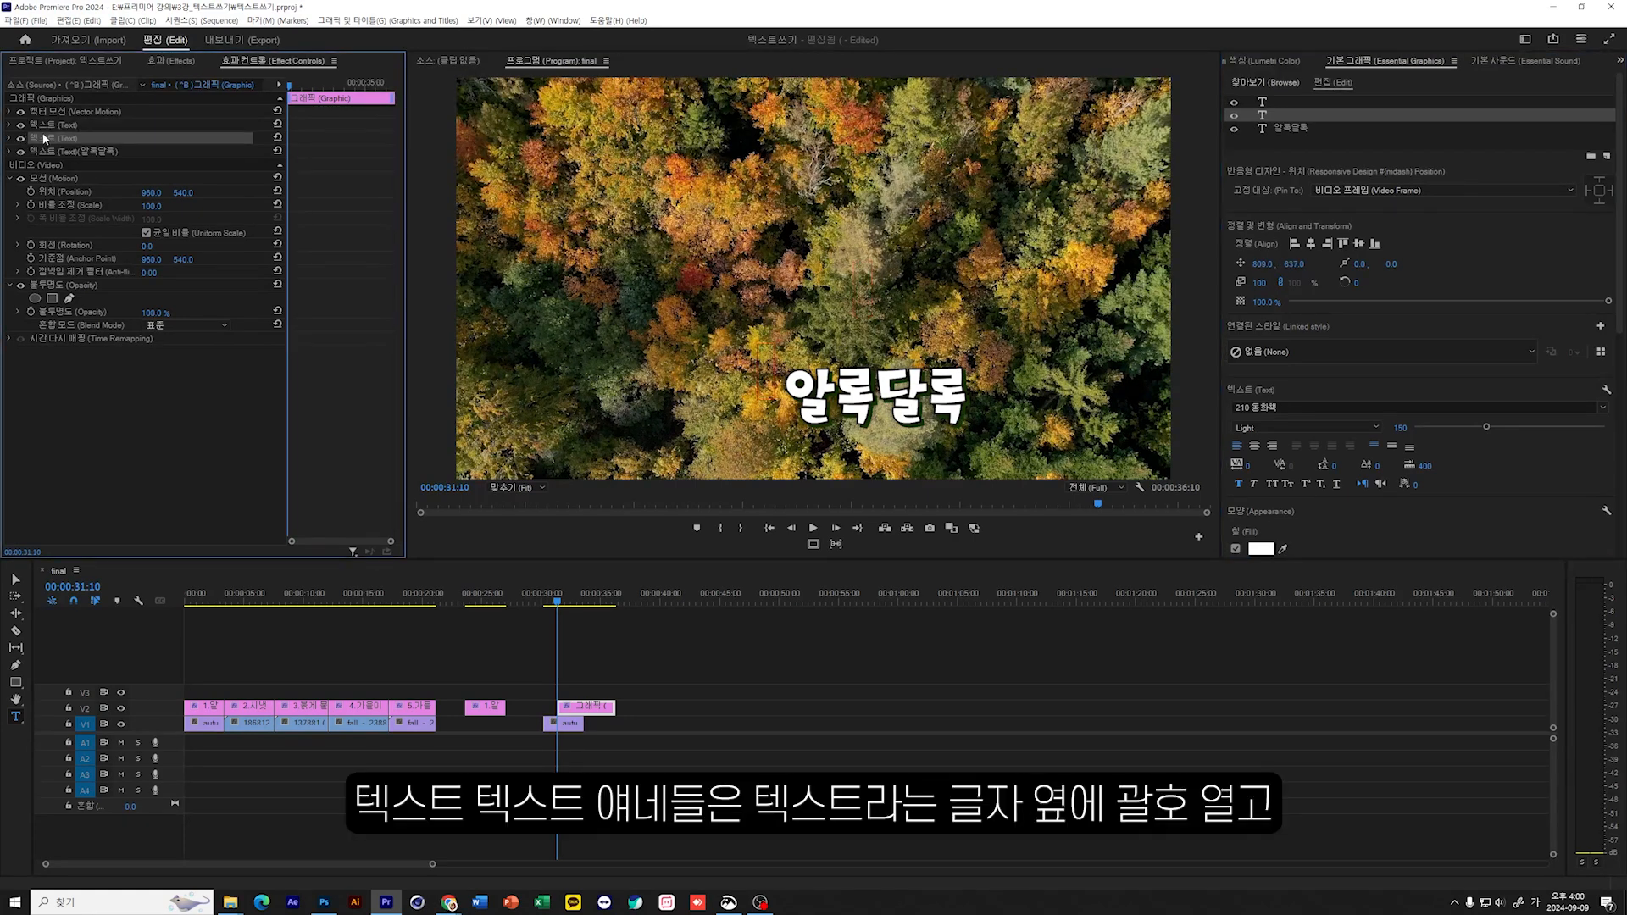
{"action": "left_click", "coordinate": [42, 137]}
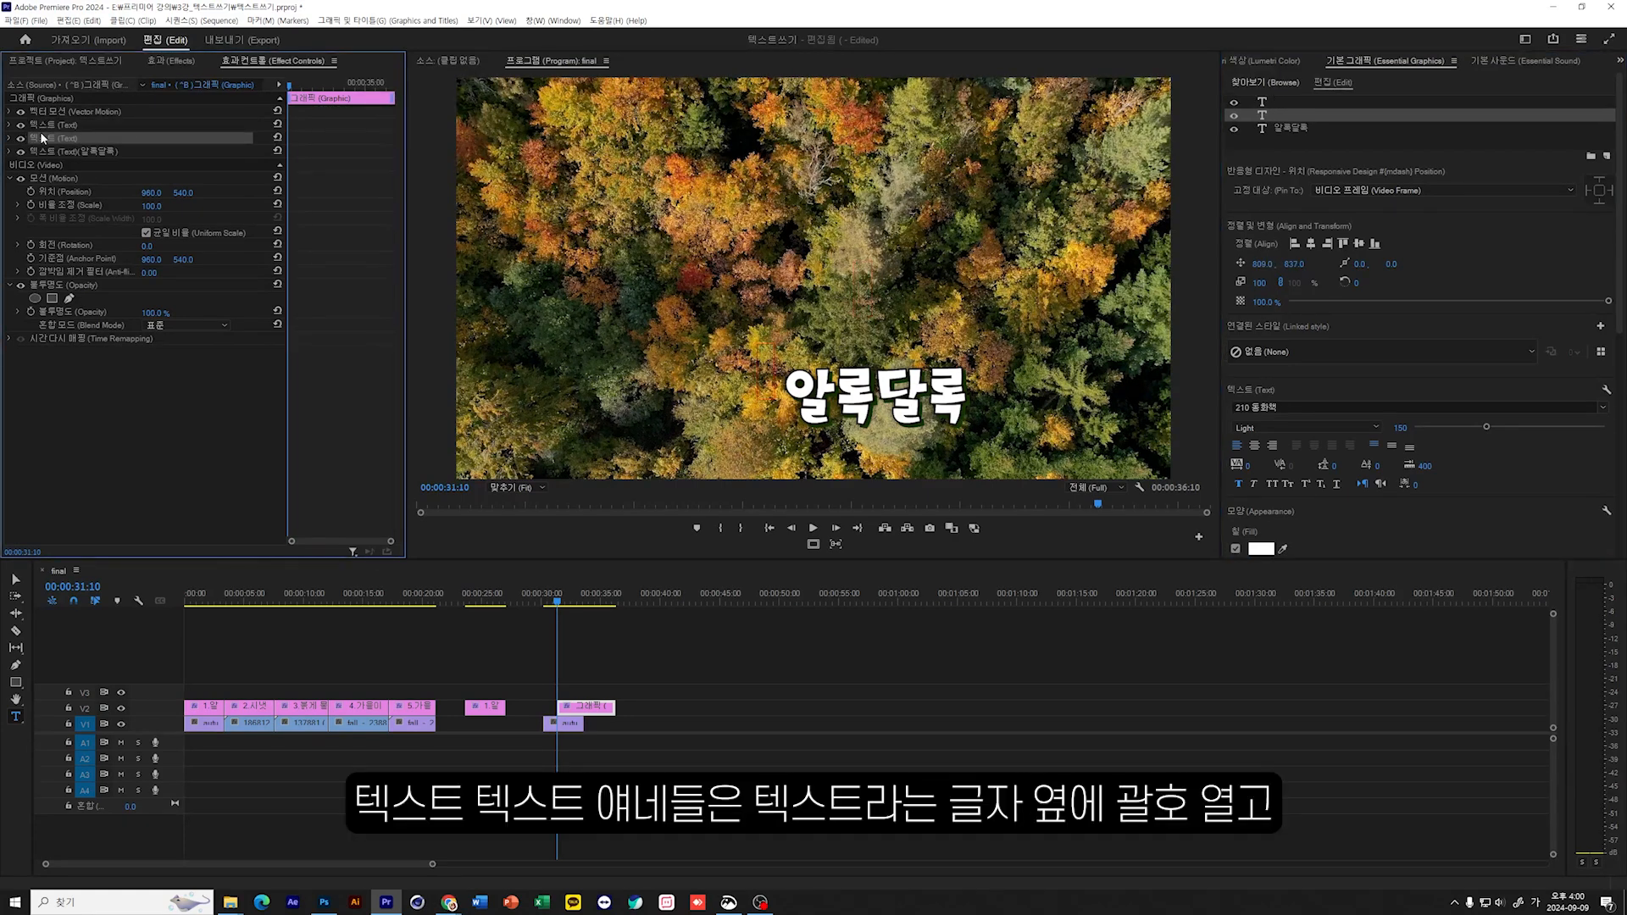
{"action": "left_click", "coordinate": [82, 155]}
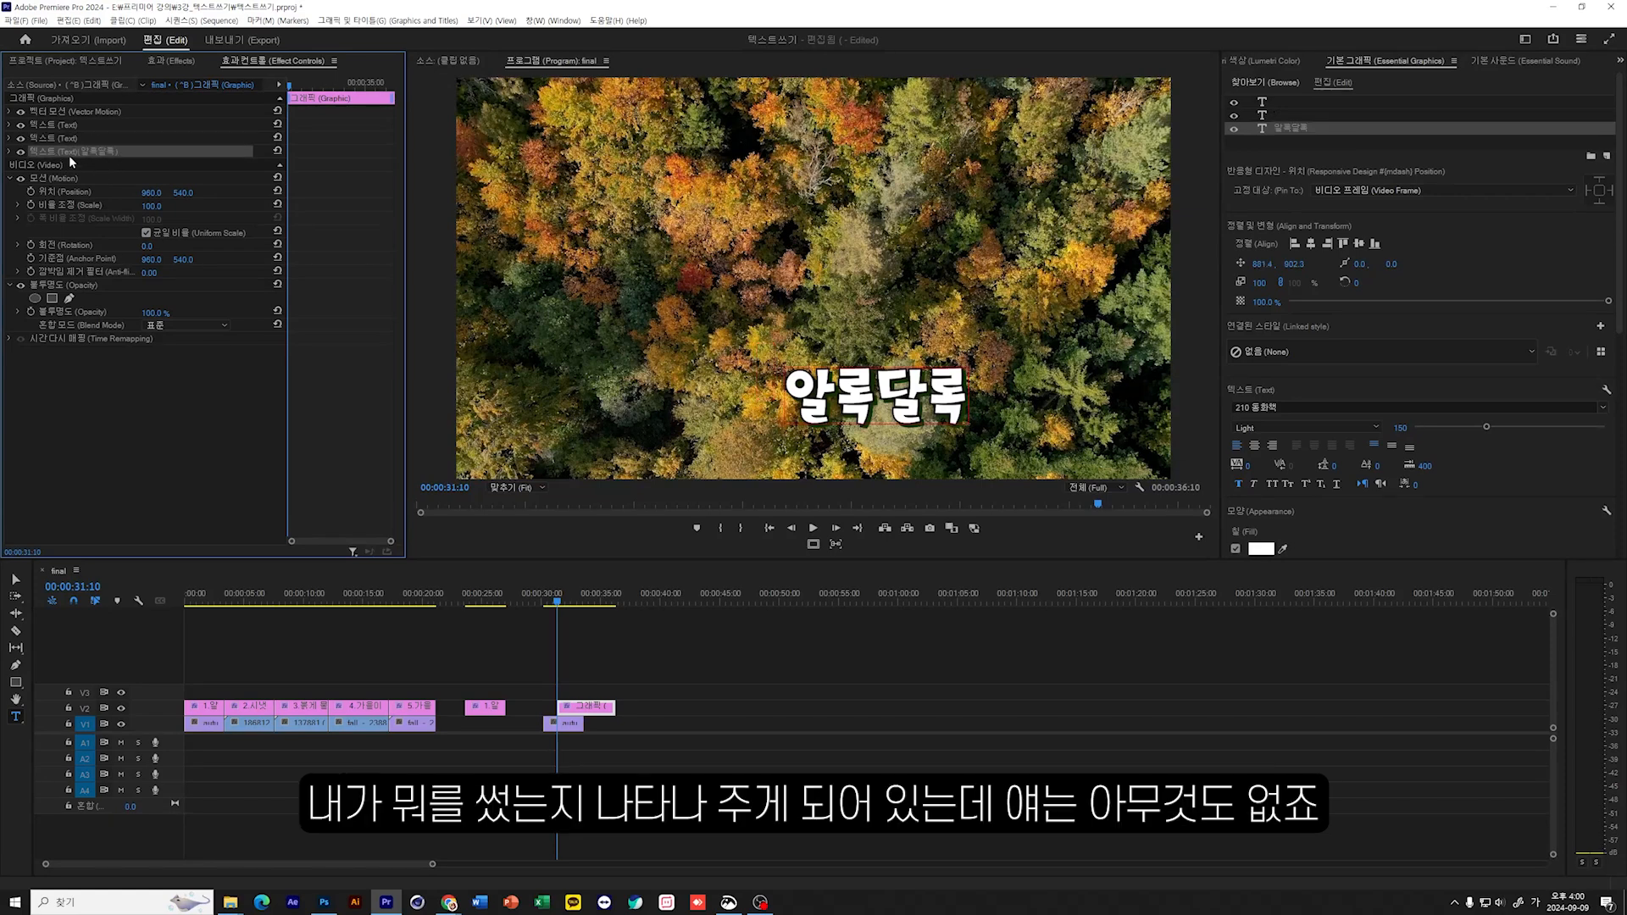
{"action": "left_click", "coordinate": [42, 138]}
{"action": "left_click", "coordinate": [56, 125]}
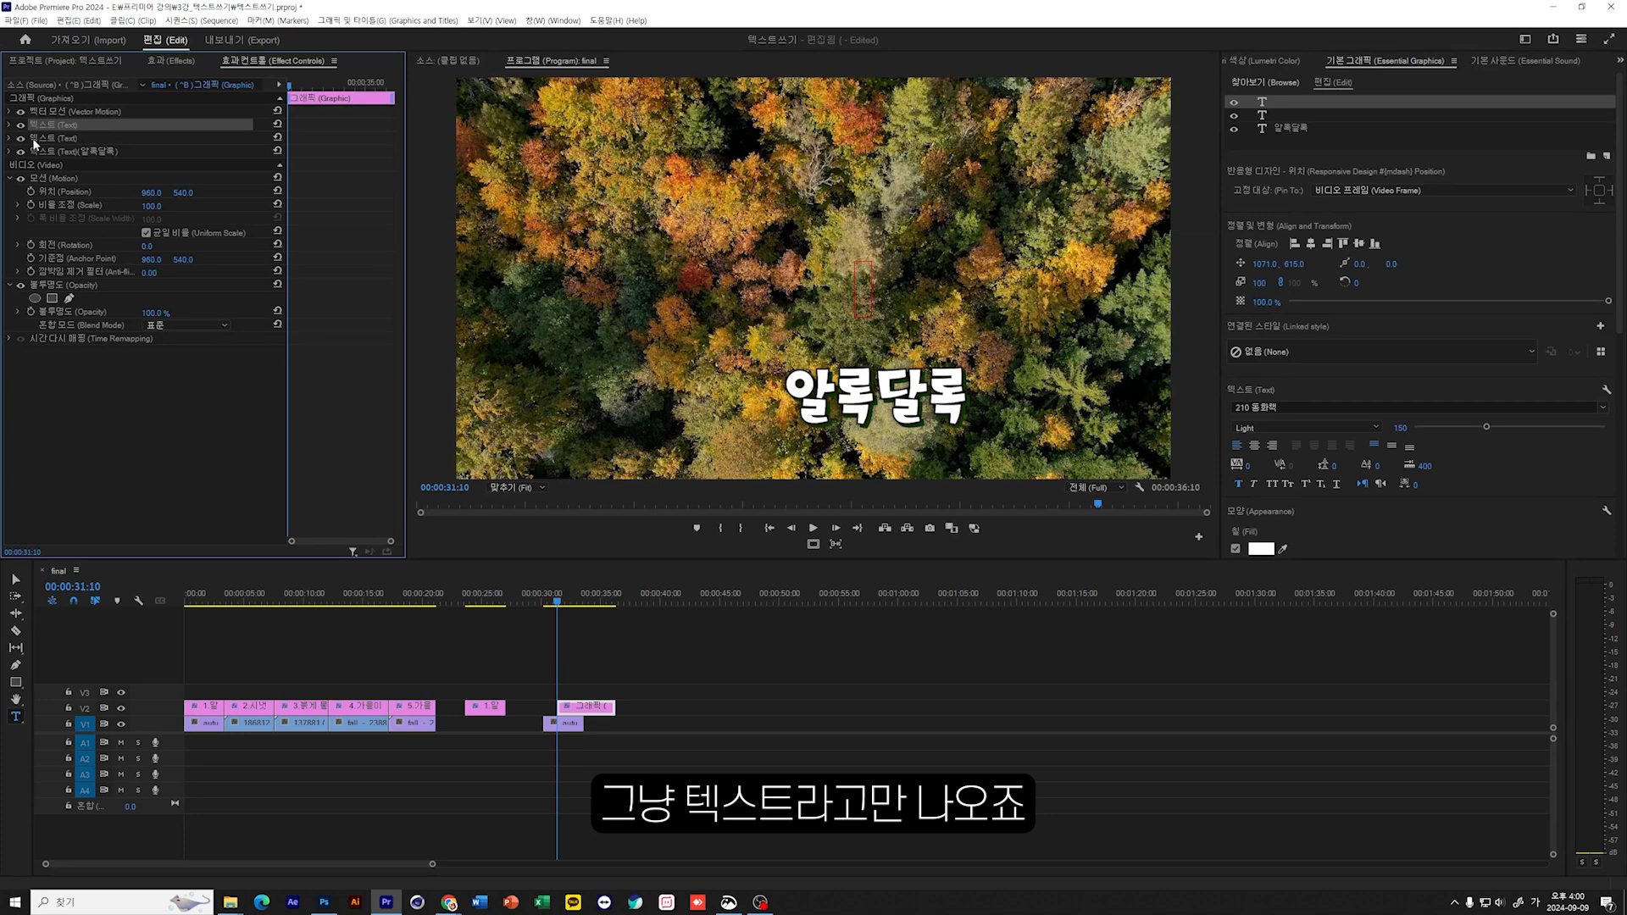
Step: Delete the two empty text layers, reselect the 알록달록 text, and return to the Selection tool
{"action": "left_click", "coordinate": [48, 139]}
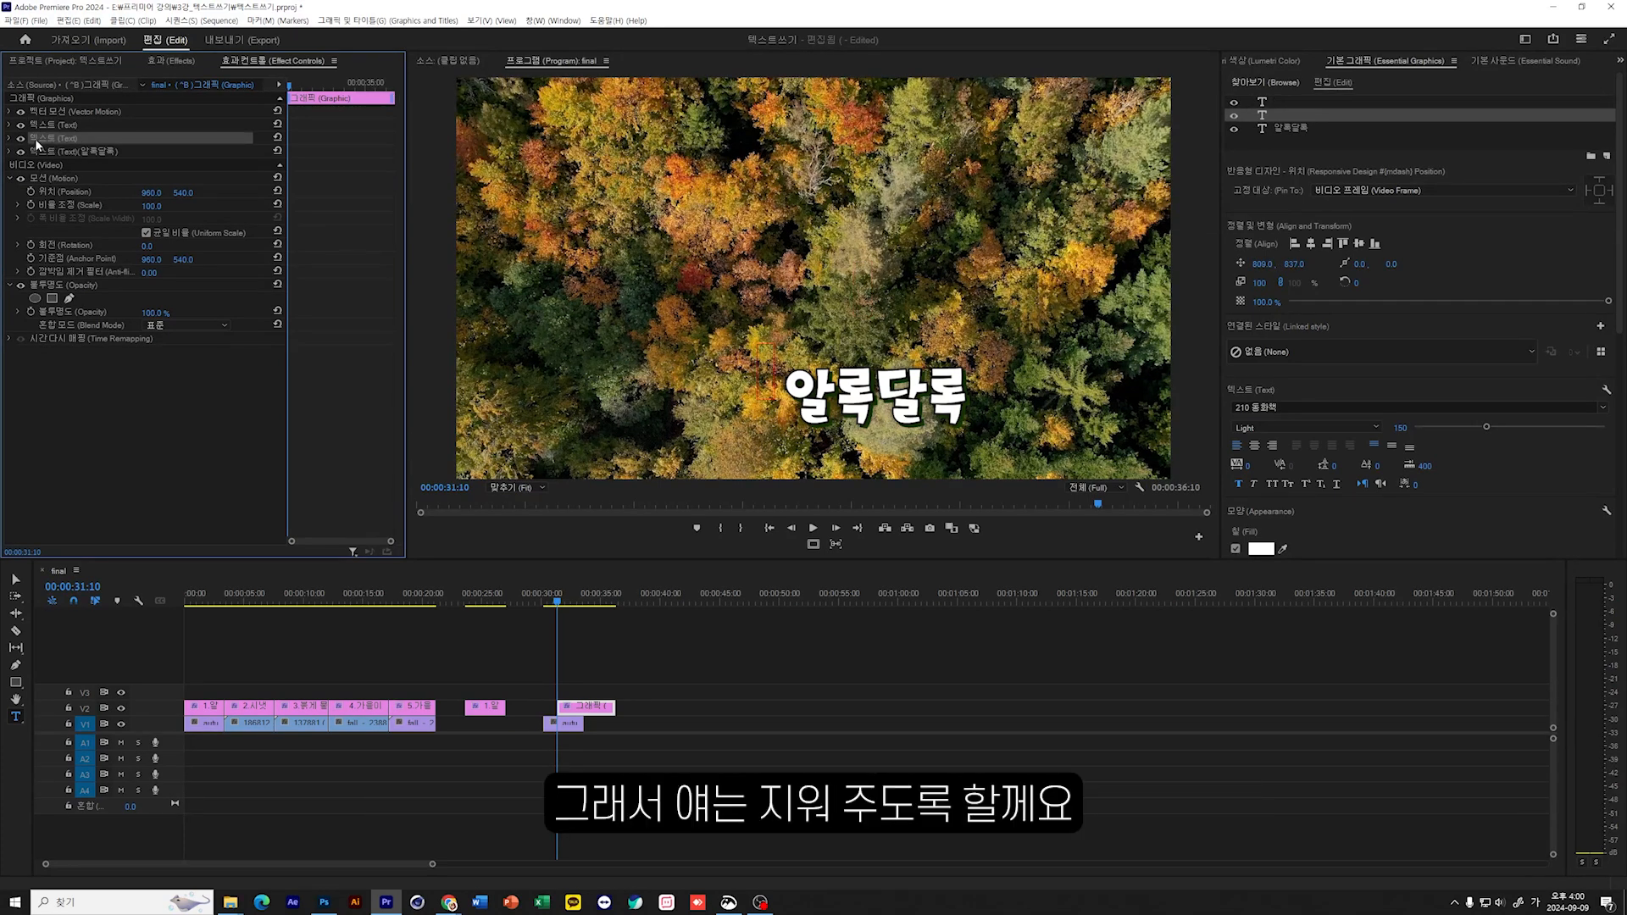
{"action": "key", "text": "Delete"}
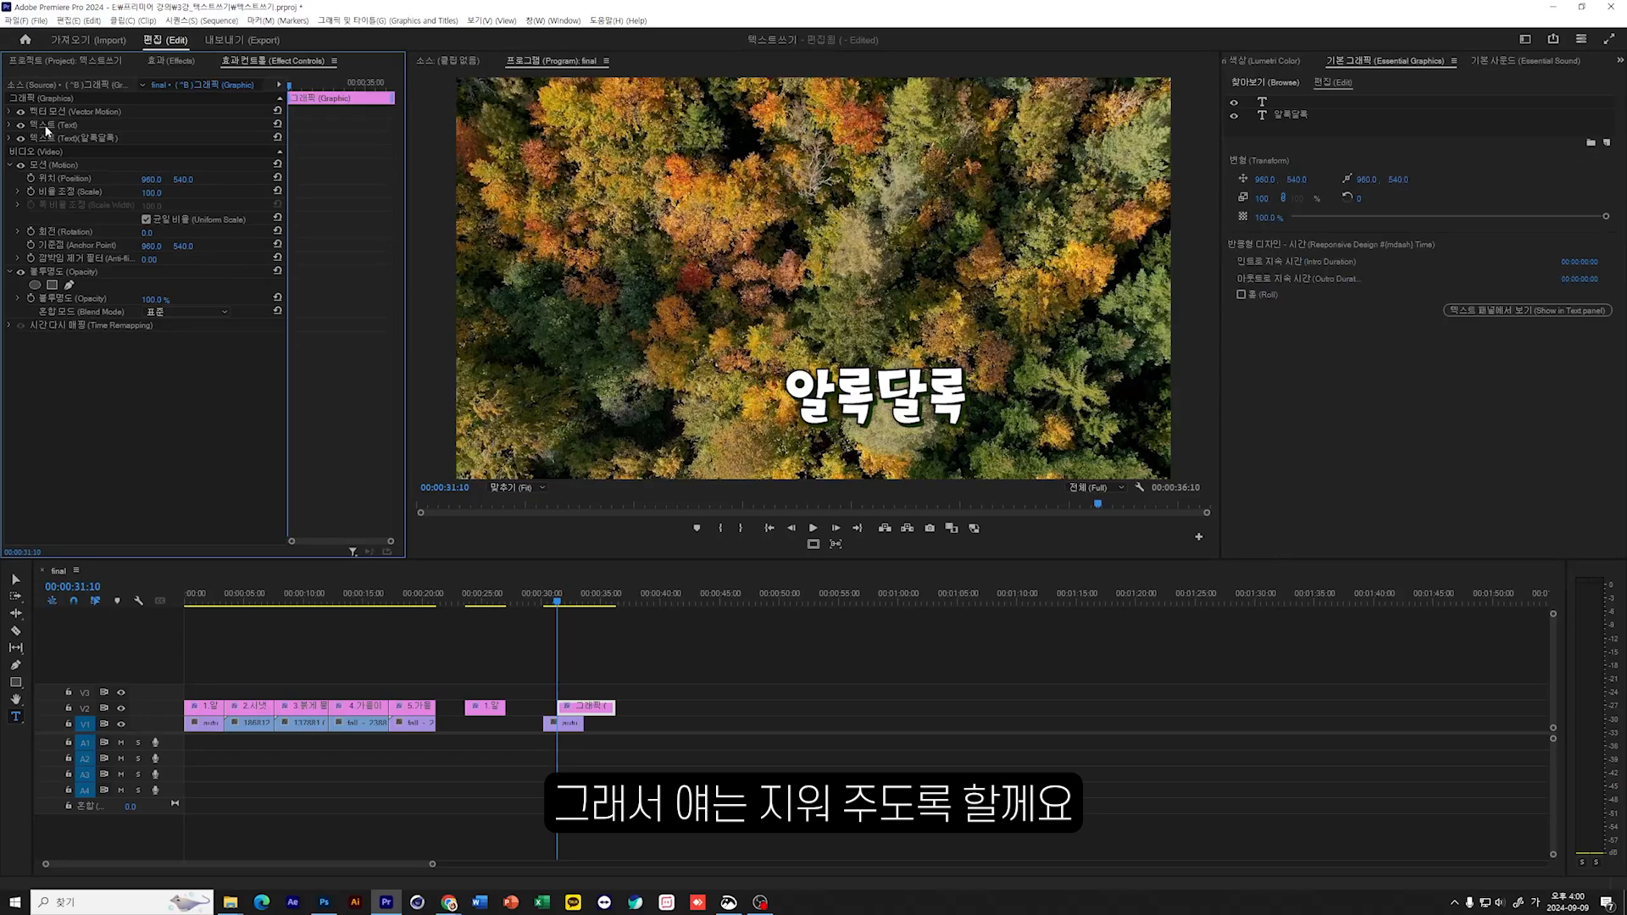
{"action": "left_click", "coordinate": [49, 127]}
{"action": "key", "text": "Delete"}
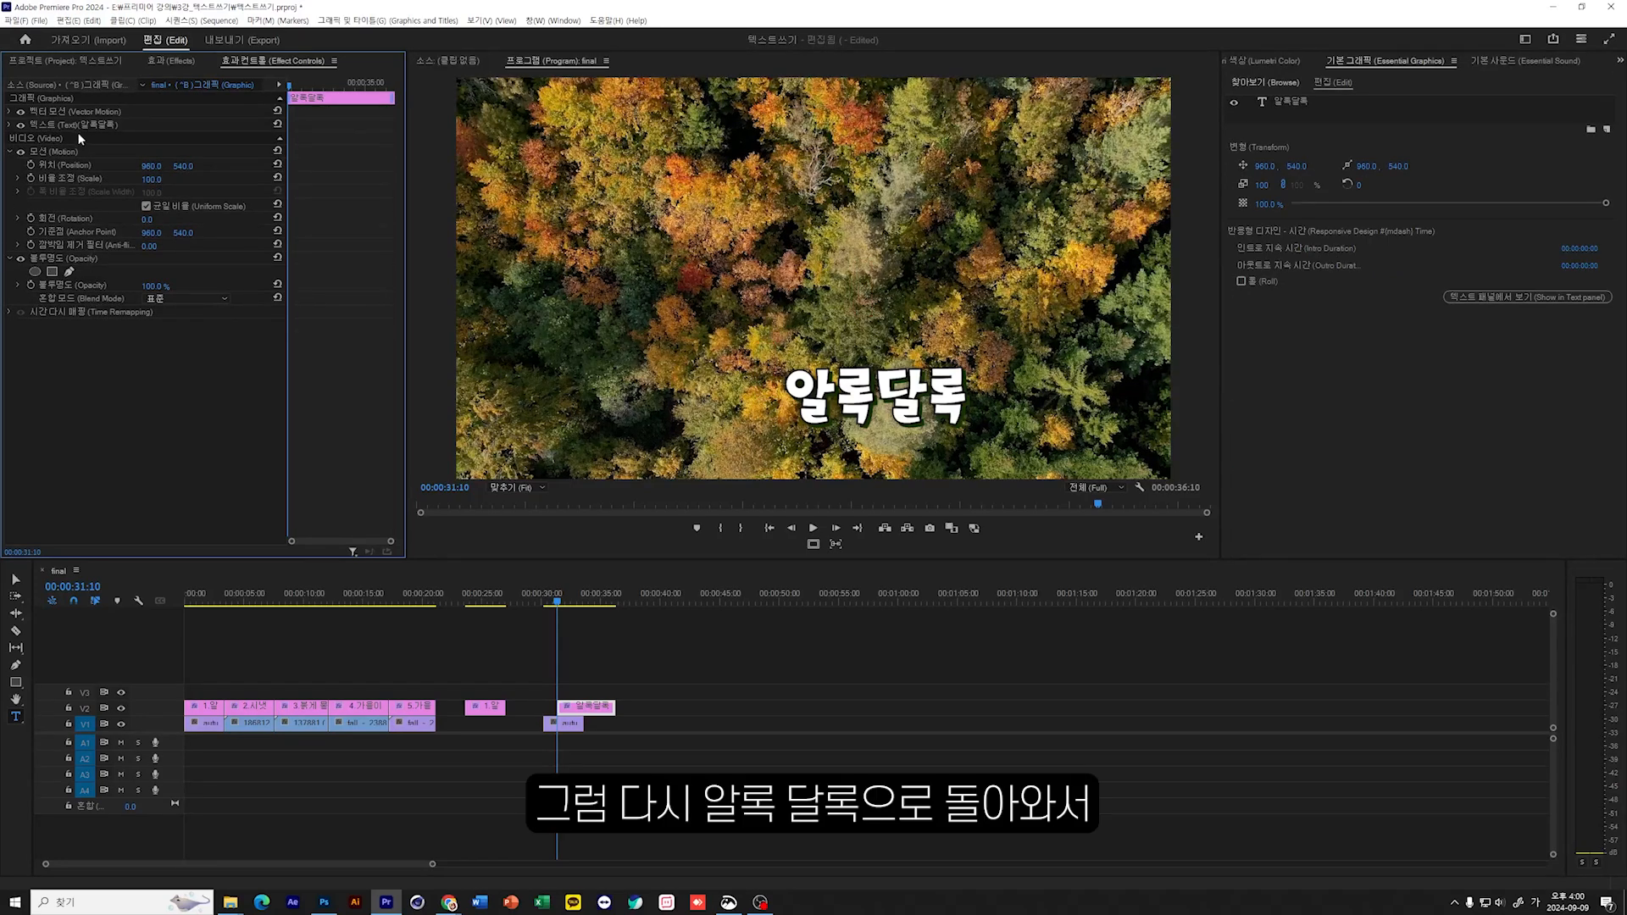
{"action": "left_click", "coordinate": [75, 126]}
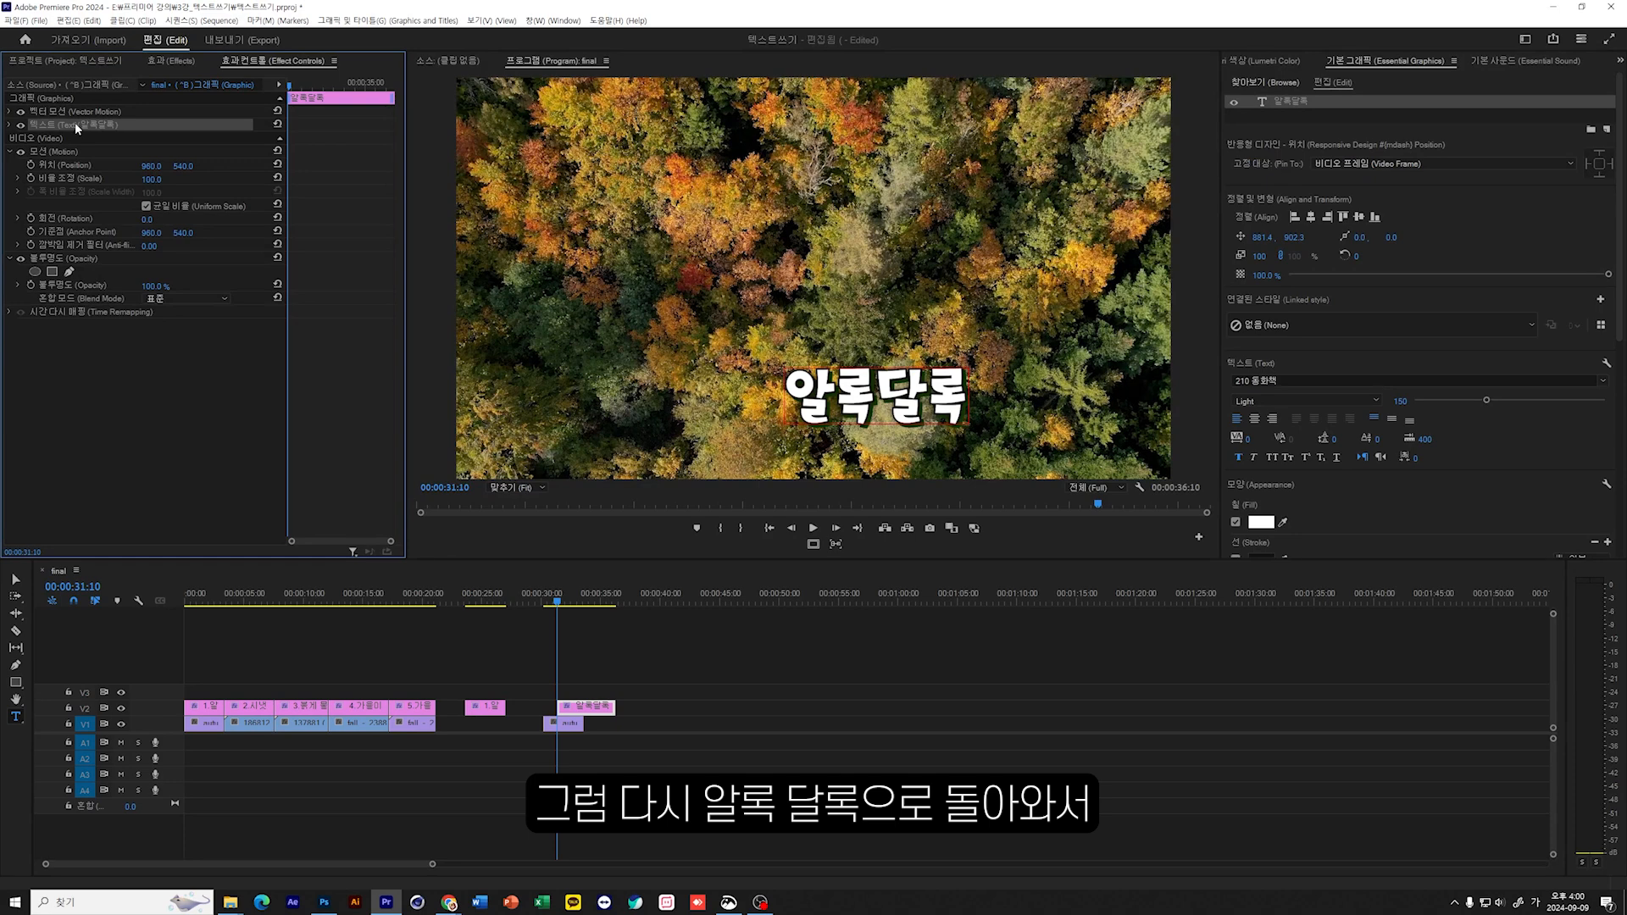
{"action": "left_click", "coordinate": [15, 580]}
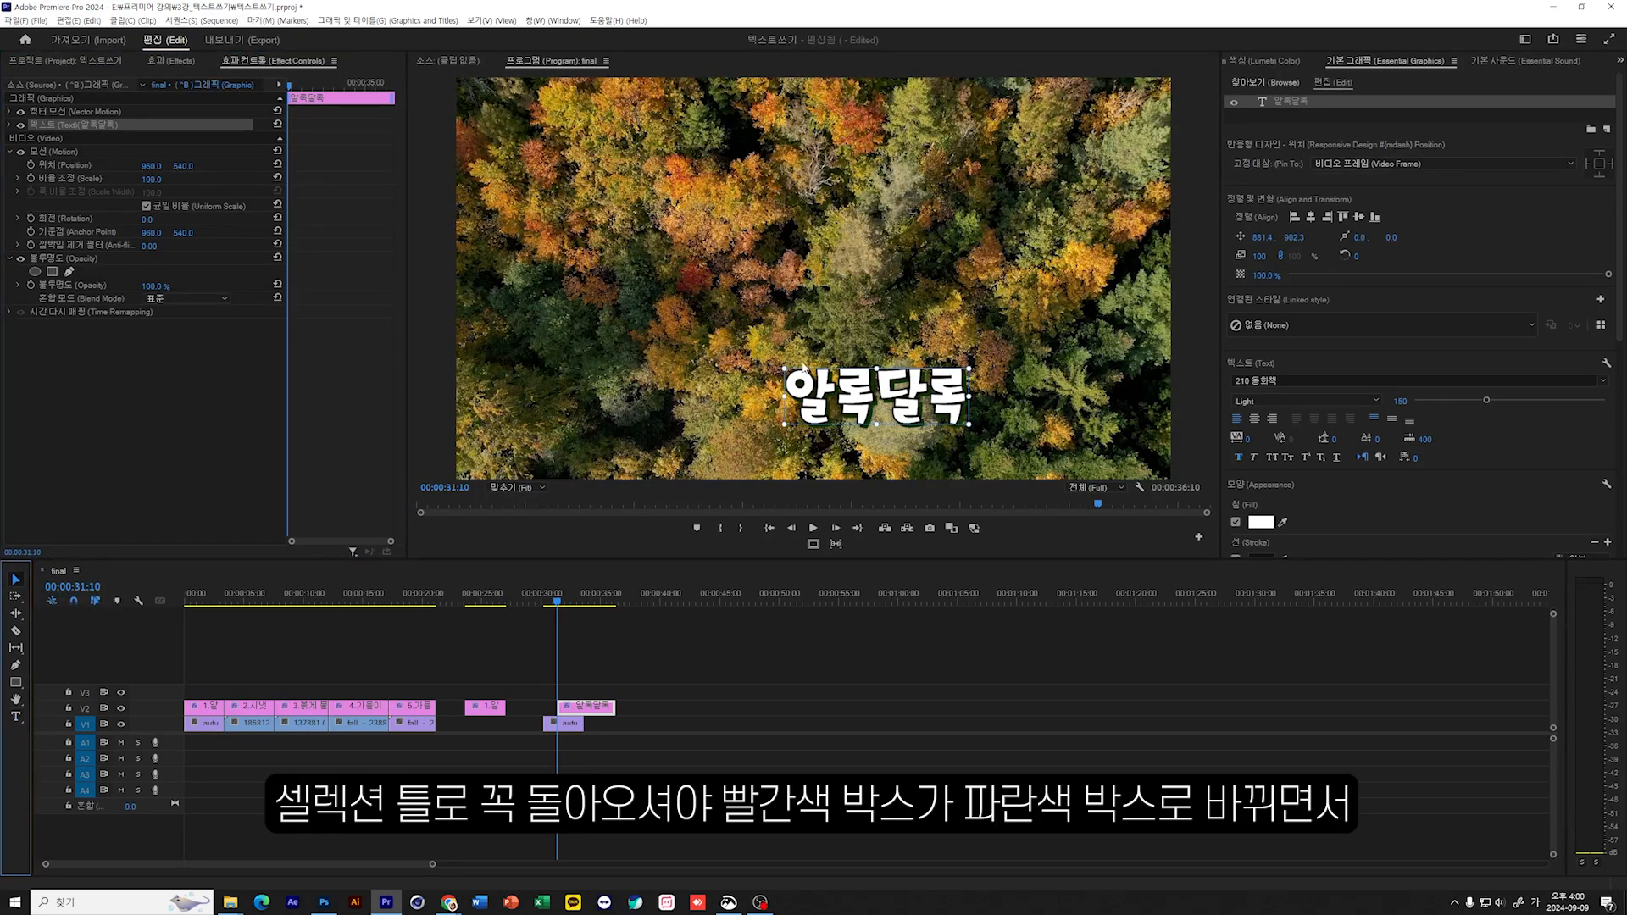
Step: Move the 알록달록 title toward the bottom centre of the frame and snap it to horizontal centre with Program Monitor snapping on
{"action": "left_click_drag", "start_coordinate": [903, 402], "coordinate": [813, 358]}
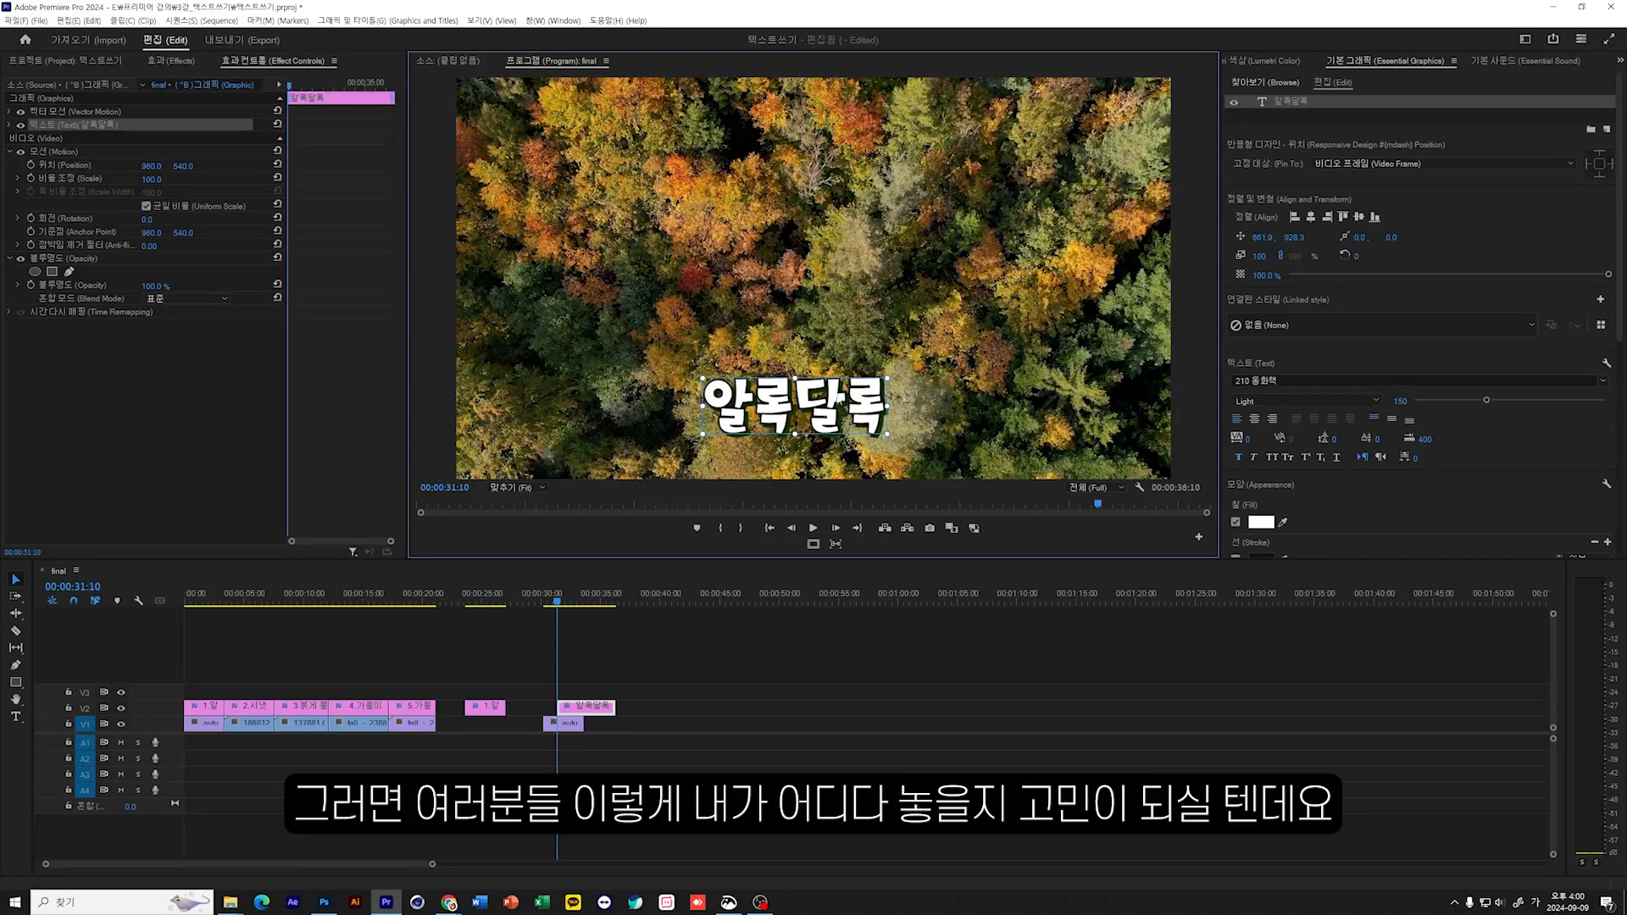
{"action": "mouse_move", "coordinate": [809, 407]}
{"action": "left_mouse_down"}
{"action": "mouse_move", "coordinate": [902, 259]}
{"action": "mouse_move", "coordinate": [785, 348]}
{"action": "mouse_move", "coordinate": [839, 438]}
{"action": "mouse_move", "coordinate": [824, 382]}
{"action": "mouse_move", "coordinate": [836, 407]}
{"action": "left_mouse_up"}
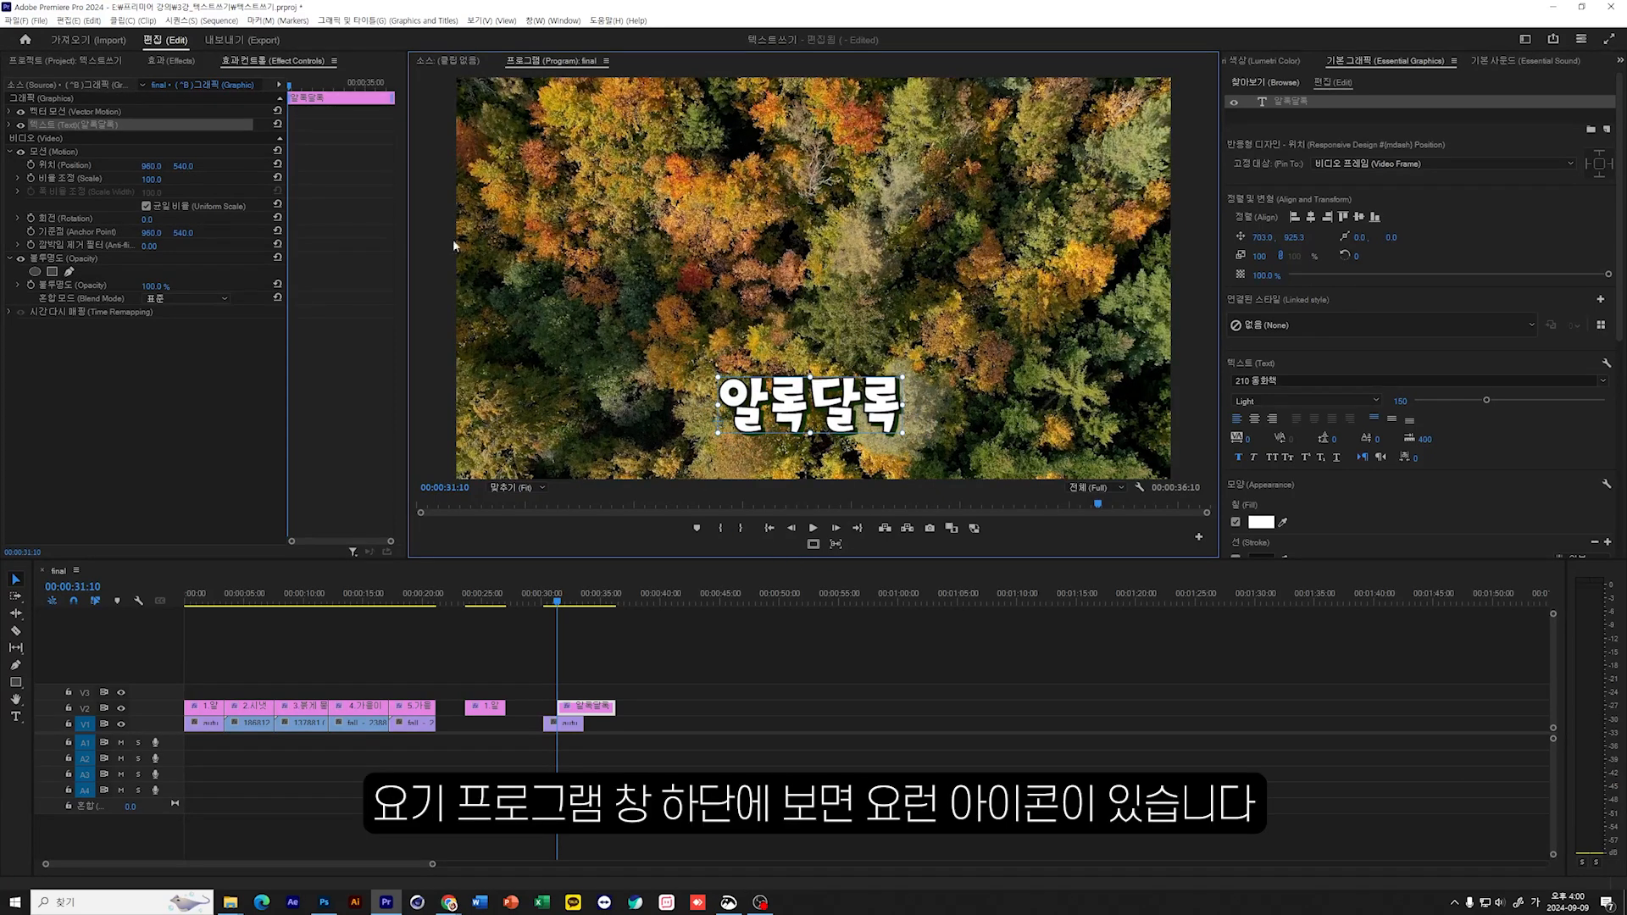
{"action": "left_click", "coordinate": [836, 545]}
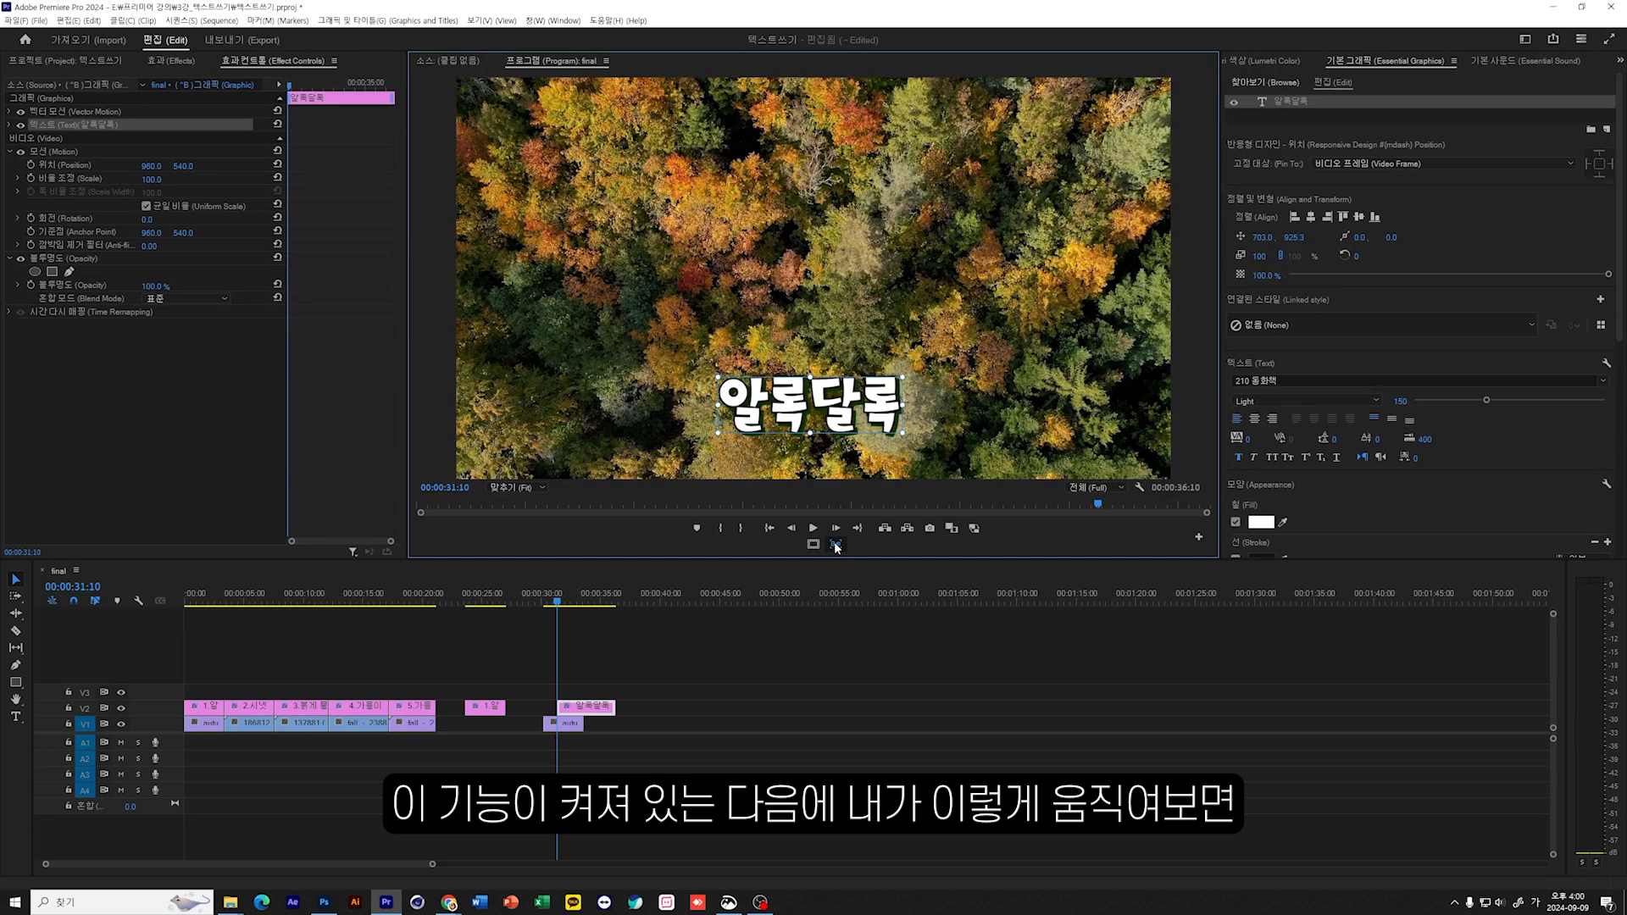
{"action": "mouse_move", "coordinate": [813, 417]}
{"action": "left_mouse_down"}
{"action": "mouse_move", "coordinate": [757, 397]}
{"action": "mouse_move", "coordinate": [758, 376]}
{"action": "mouse_move", "coordinate": [778, 448]}
{"action": "mouse_move", "coordinate": [818, 428]}
{"action": "mouse_move", "coordinate": [810, 339]}
{"action": "mouse_move", "coordinate": [822, 428]}
{"action": "left_mouse_up"}
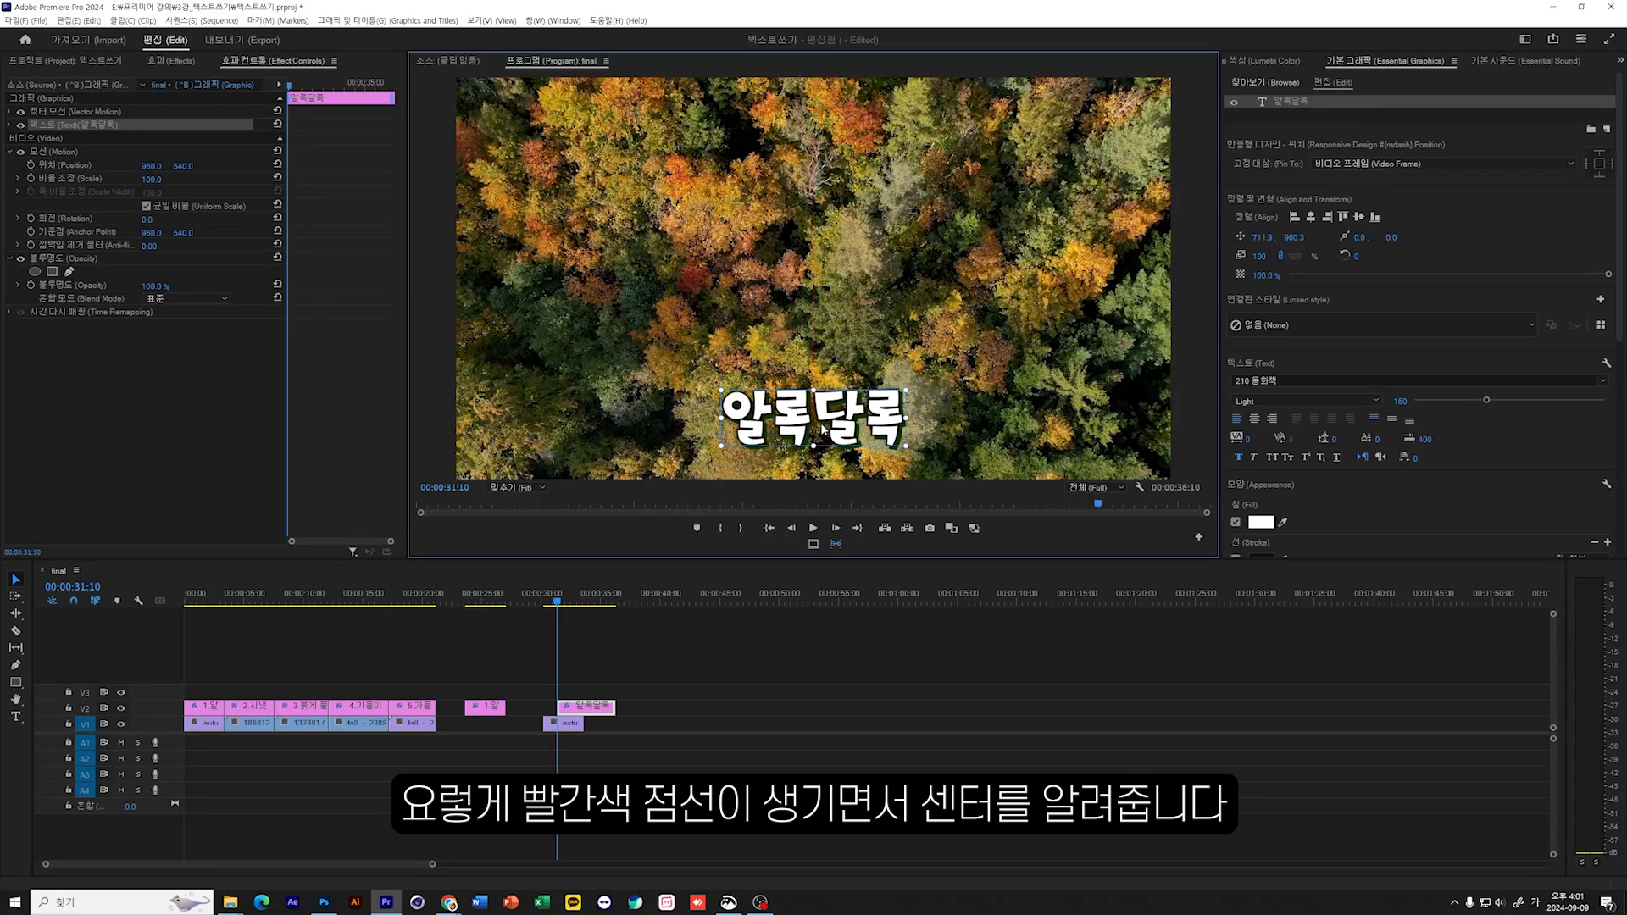
Step: Show the safe margins and position the title on the lower title-safe line, centred horizontally at about 711.9, 937.4
{"action": "left_click", "coordinate": [814, 545]}
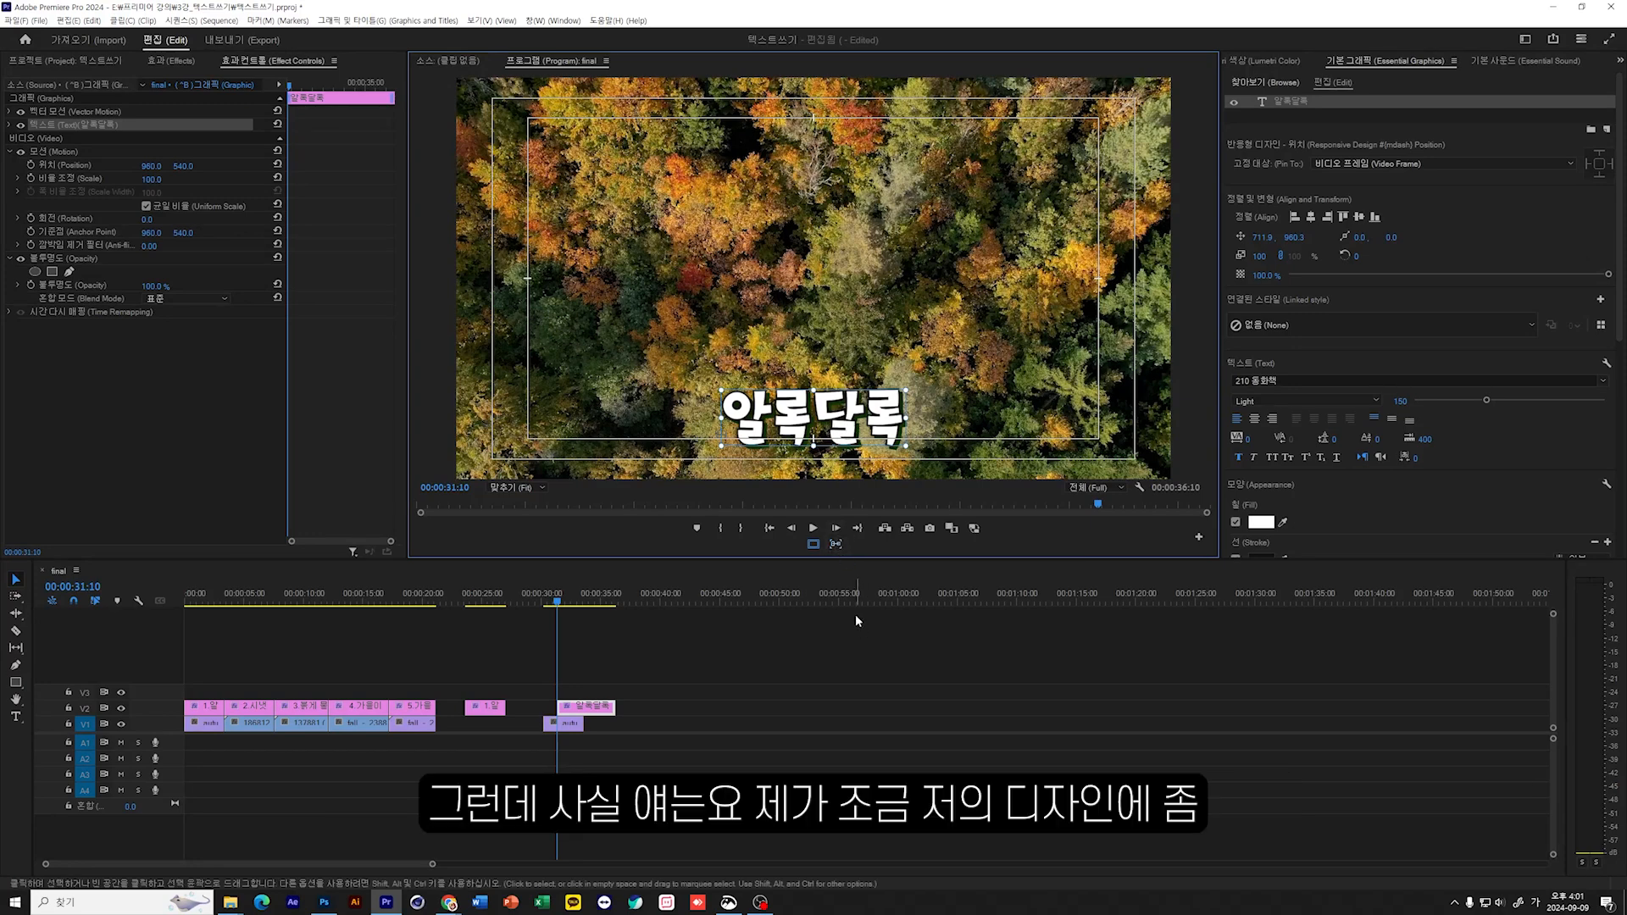
{"action": "mouse_move", "coordinate": [827, 415]}
{"action": "left_mouse_down"}
{"action": "mouse_move", "coordinate": [828, 381]}
{"action": "mouse_move", "coordinate": [829, 437]}
{"action": "mouse_move", "coordinate": [812, 384]}
{"action": "mouse_move", "coordinate": [811, 405]}
{"action": "mouse_move", "coordinate": [837, 416]}
{"action": "left_mouse_up"}
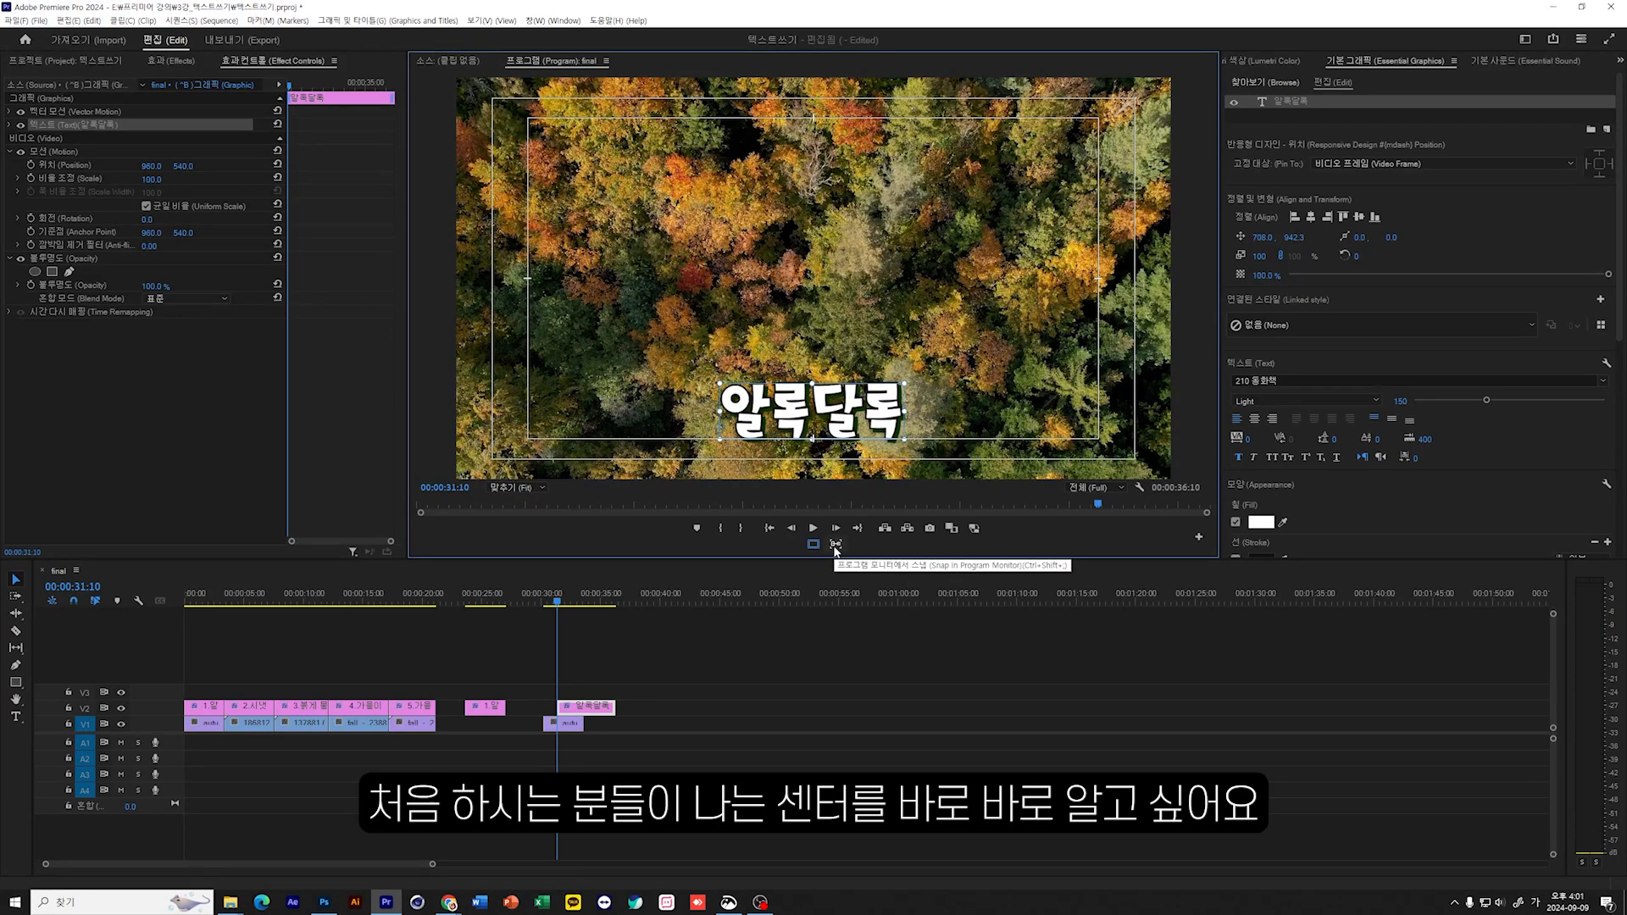
{"action": "left_click_drag", "start_coordinate": [804, 411], "coordinate": [834, 406]}
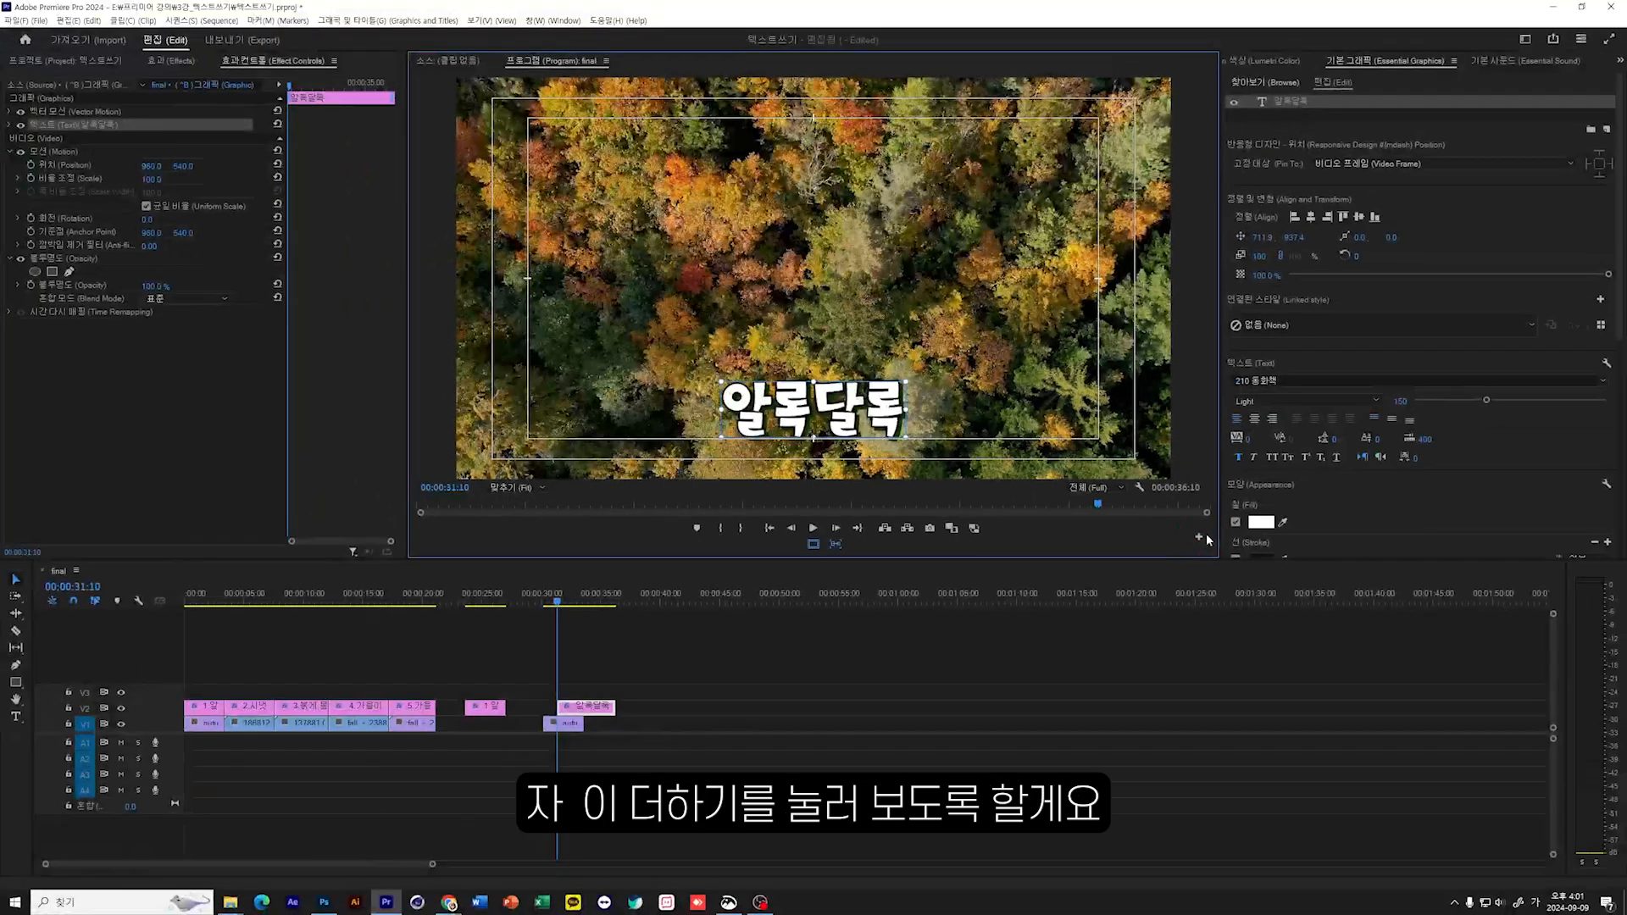
Step: Place the Safe Margins button among the Program Monitor controls through the button editor and accept the layout
{"action": "left_click", "coordinate": [1156, 531]}
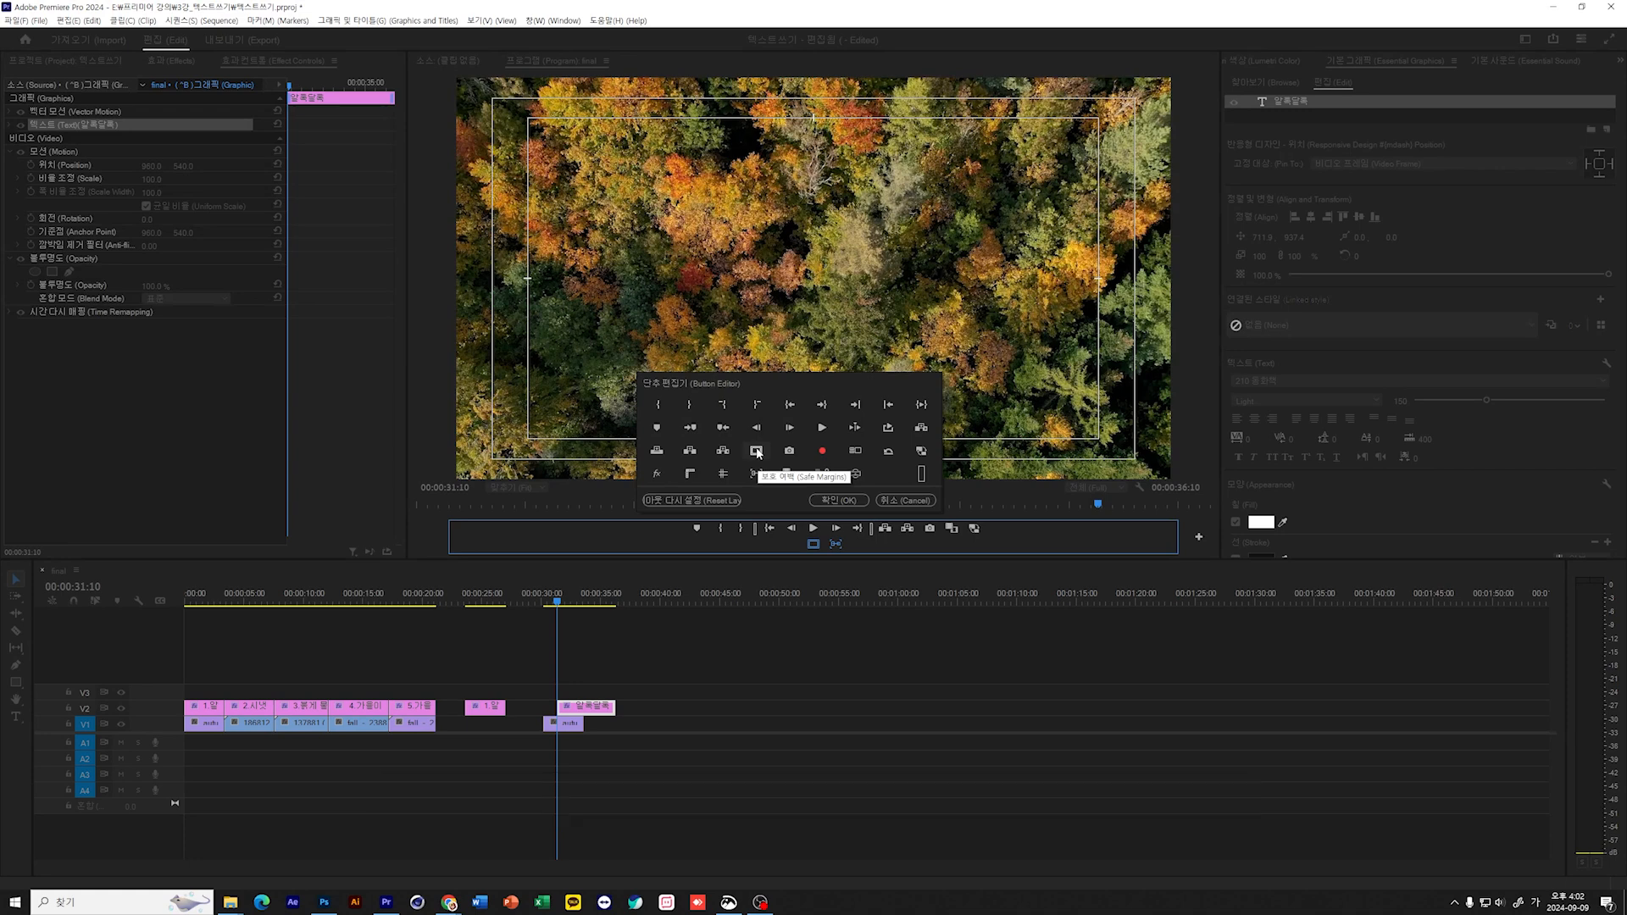
{"action": "left_click_drag", "start_coordinate": [757, 452], "coordinate": [812, 545]}
{"action": "left_click", "coordinate": [832, 500]}
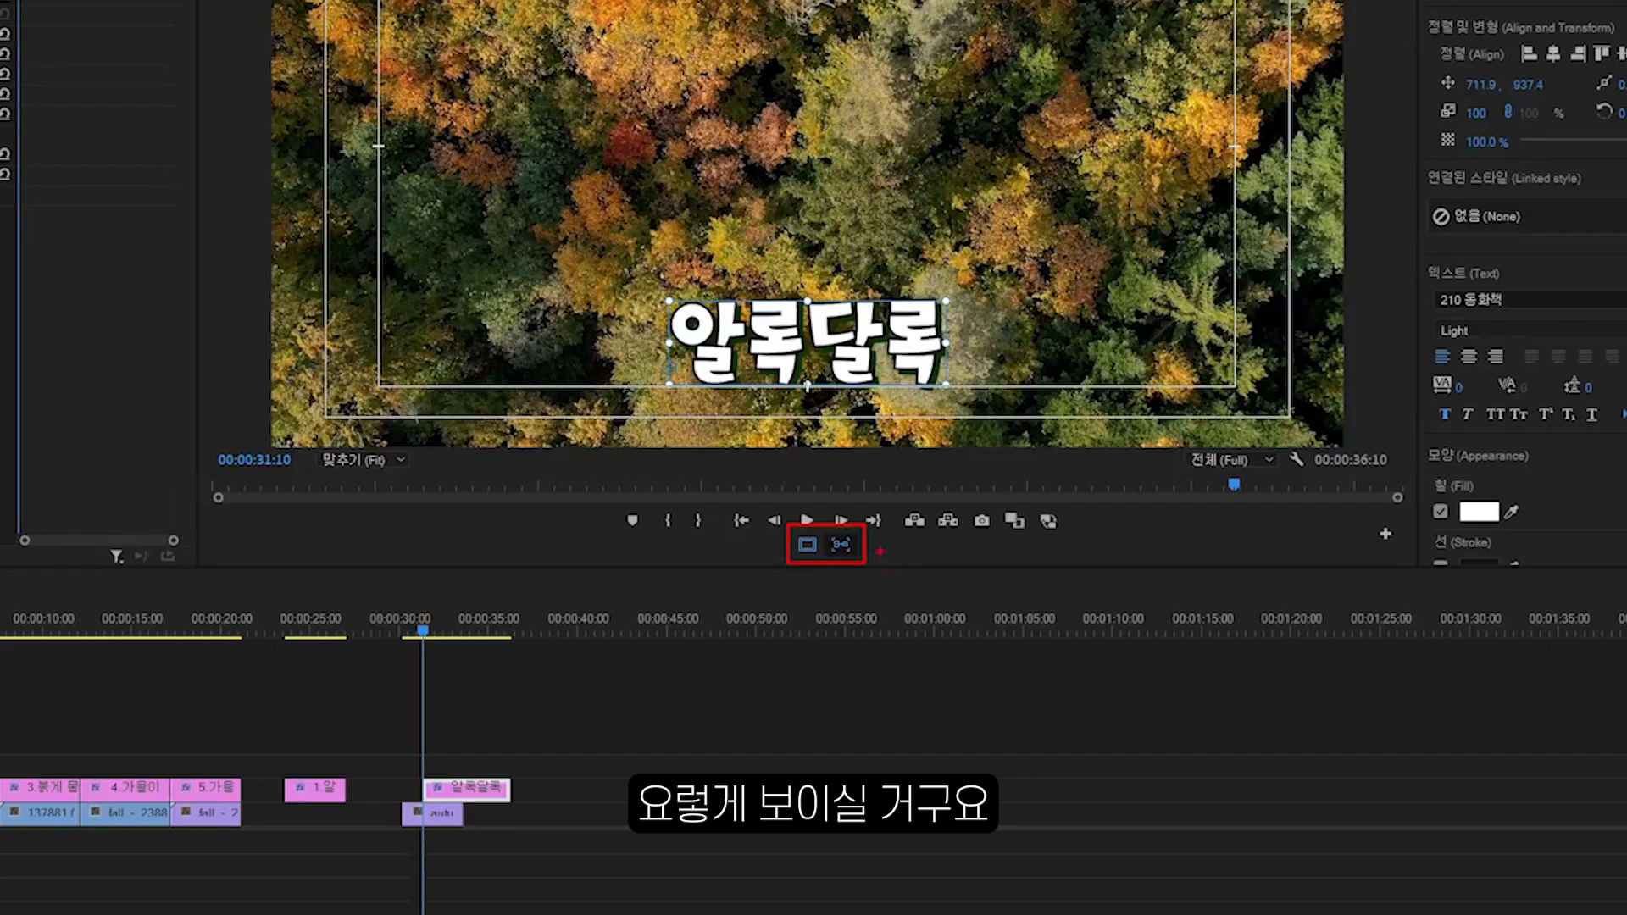
Step: Switch the Program Monitor's safe margins and snapping off and back on
{"action": "left_click", "coordinate": [809, 545]}
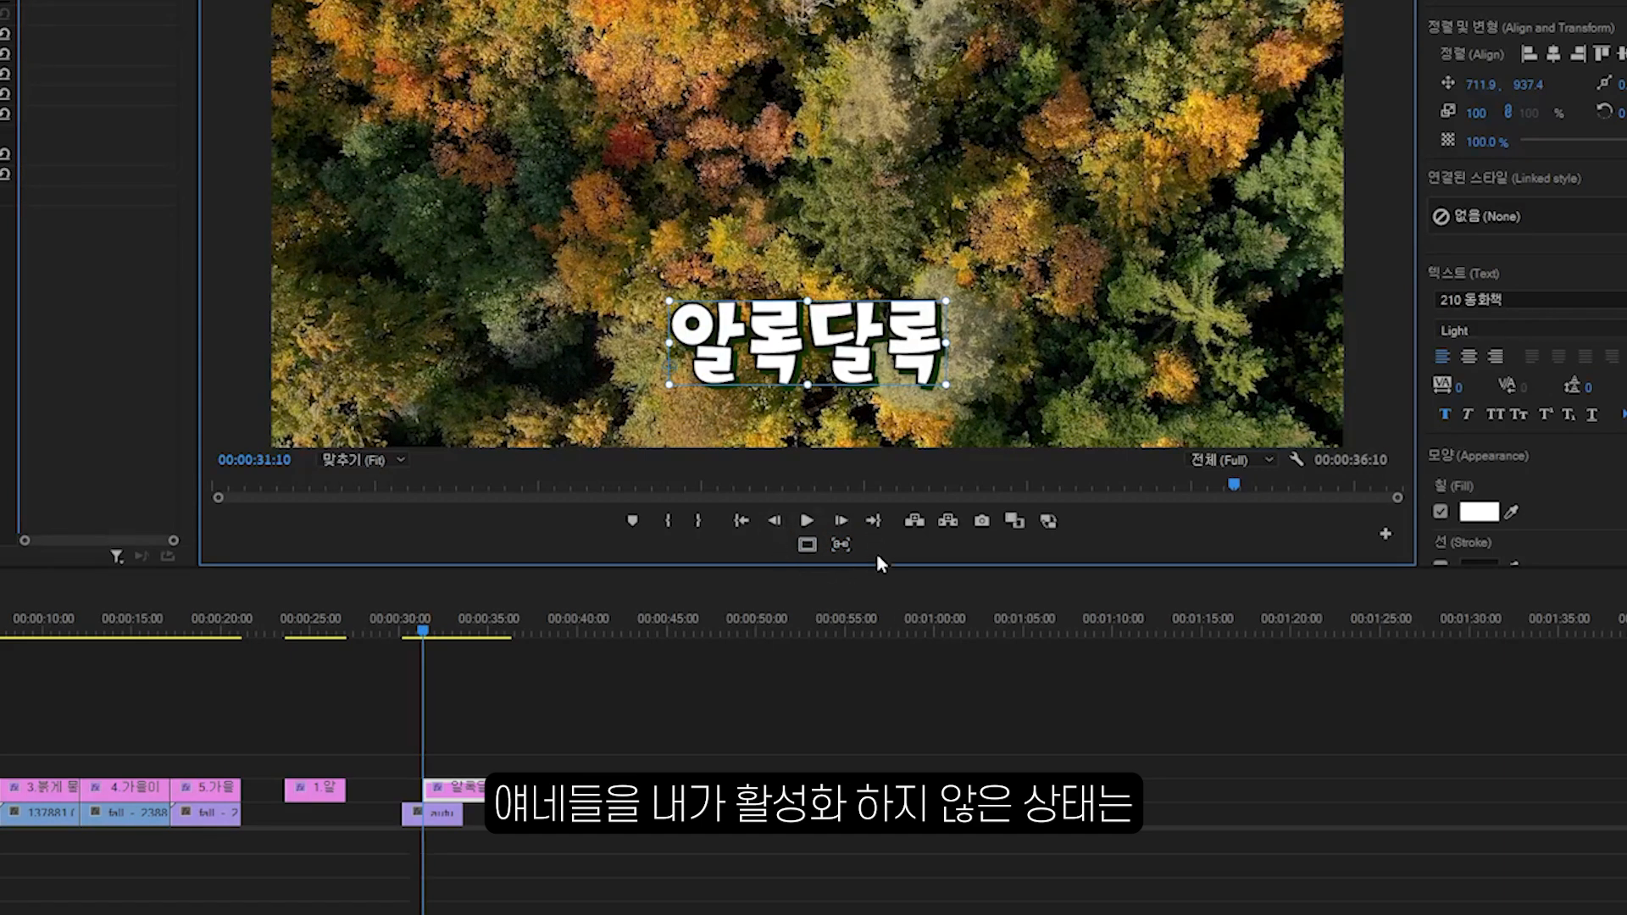
{"action": "left_click", "coordinate": [809, 545]}
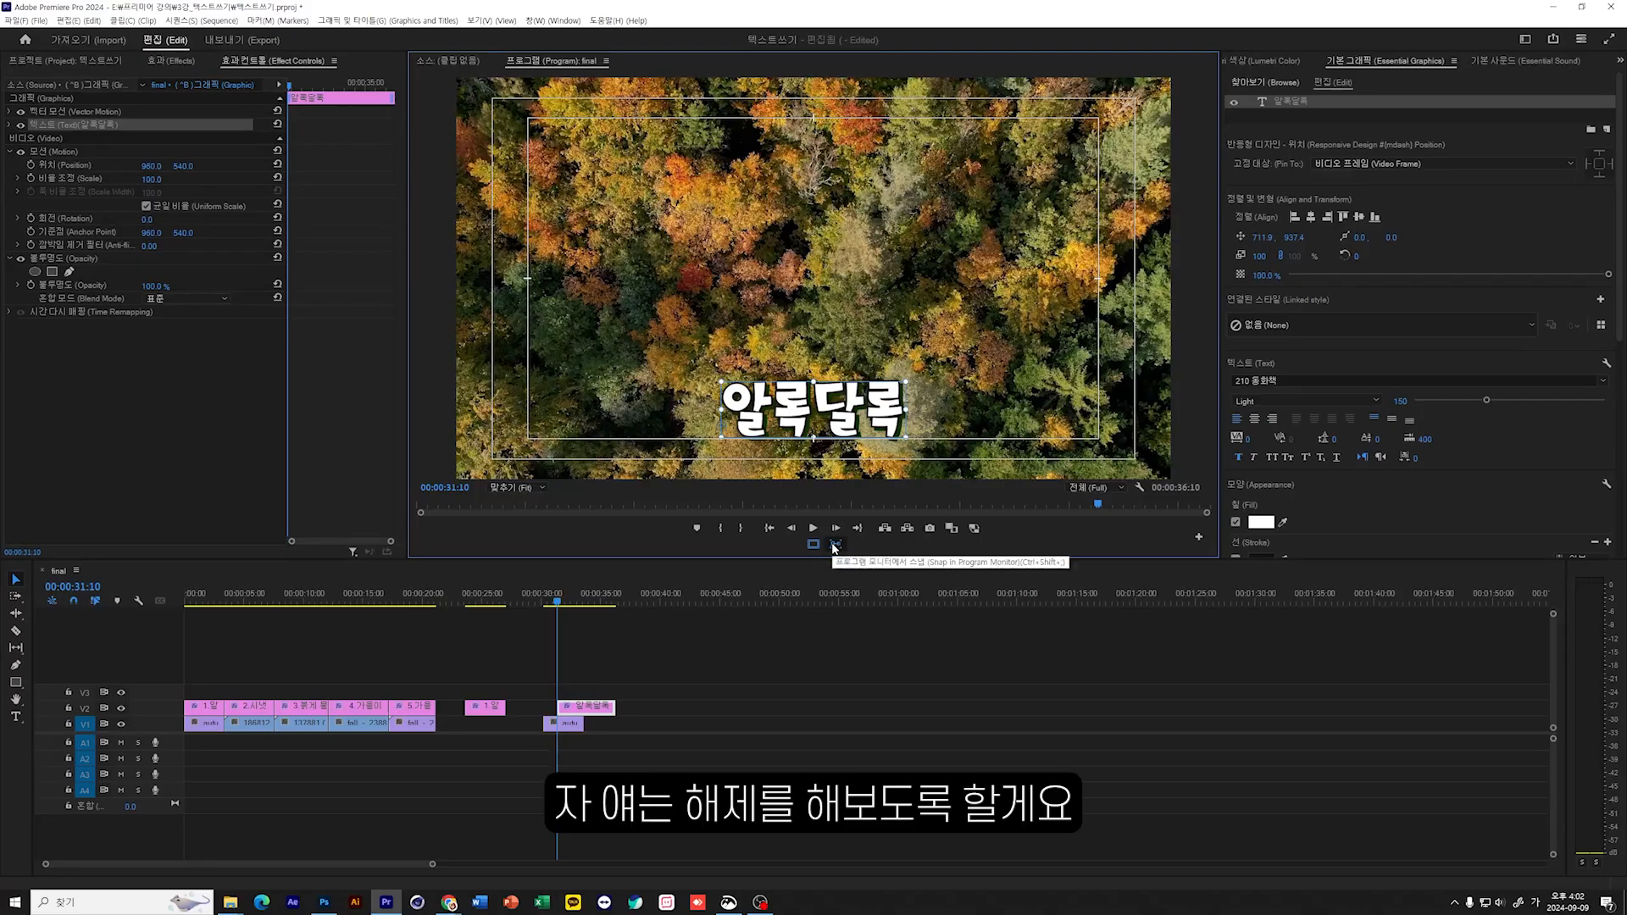
{"action": "left_click", "coordinate": [835, 545]}
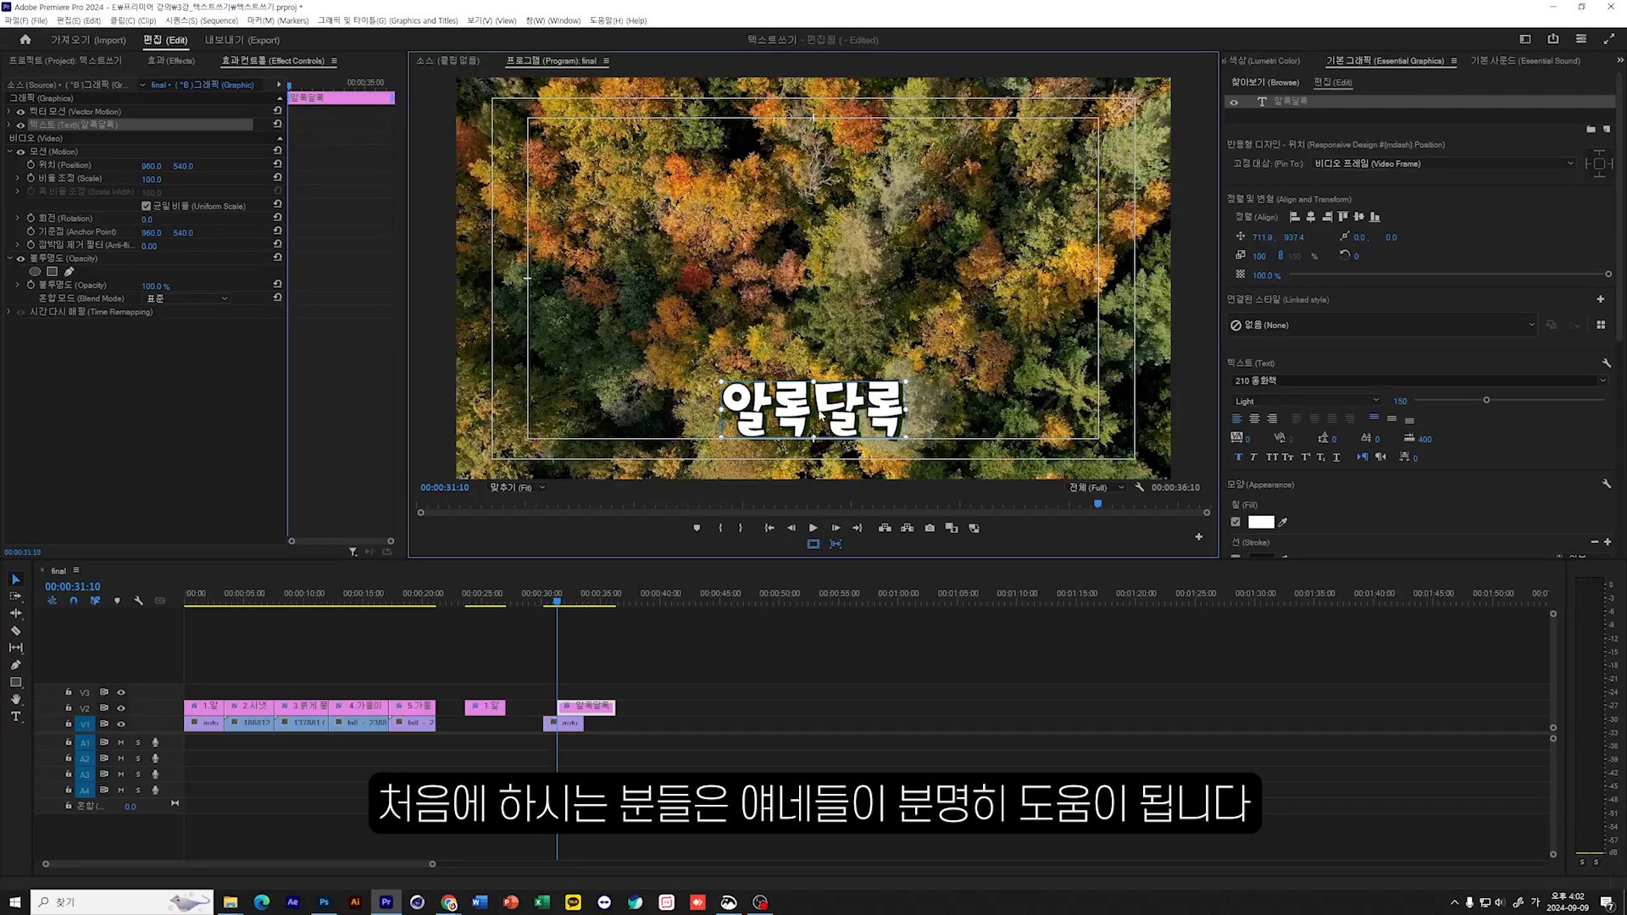
Step: Try the title at mid-frame height with snapping, and return it to the bottom centre at about 711.9, 943.4
{"action": "left_click_drag", "start_coordinate": [820, 417], "coordinate": [825, 517]}
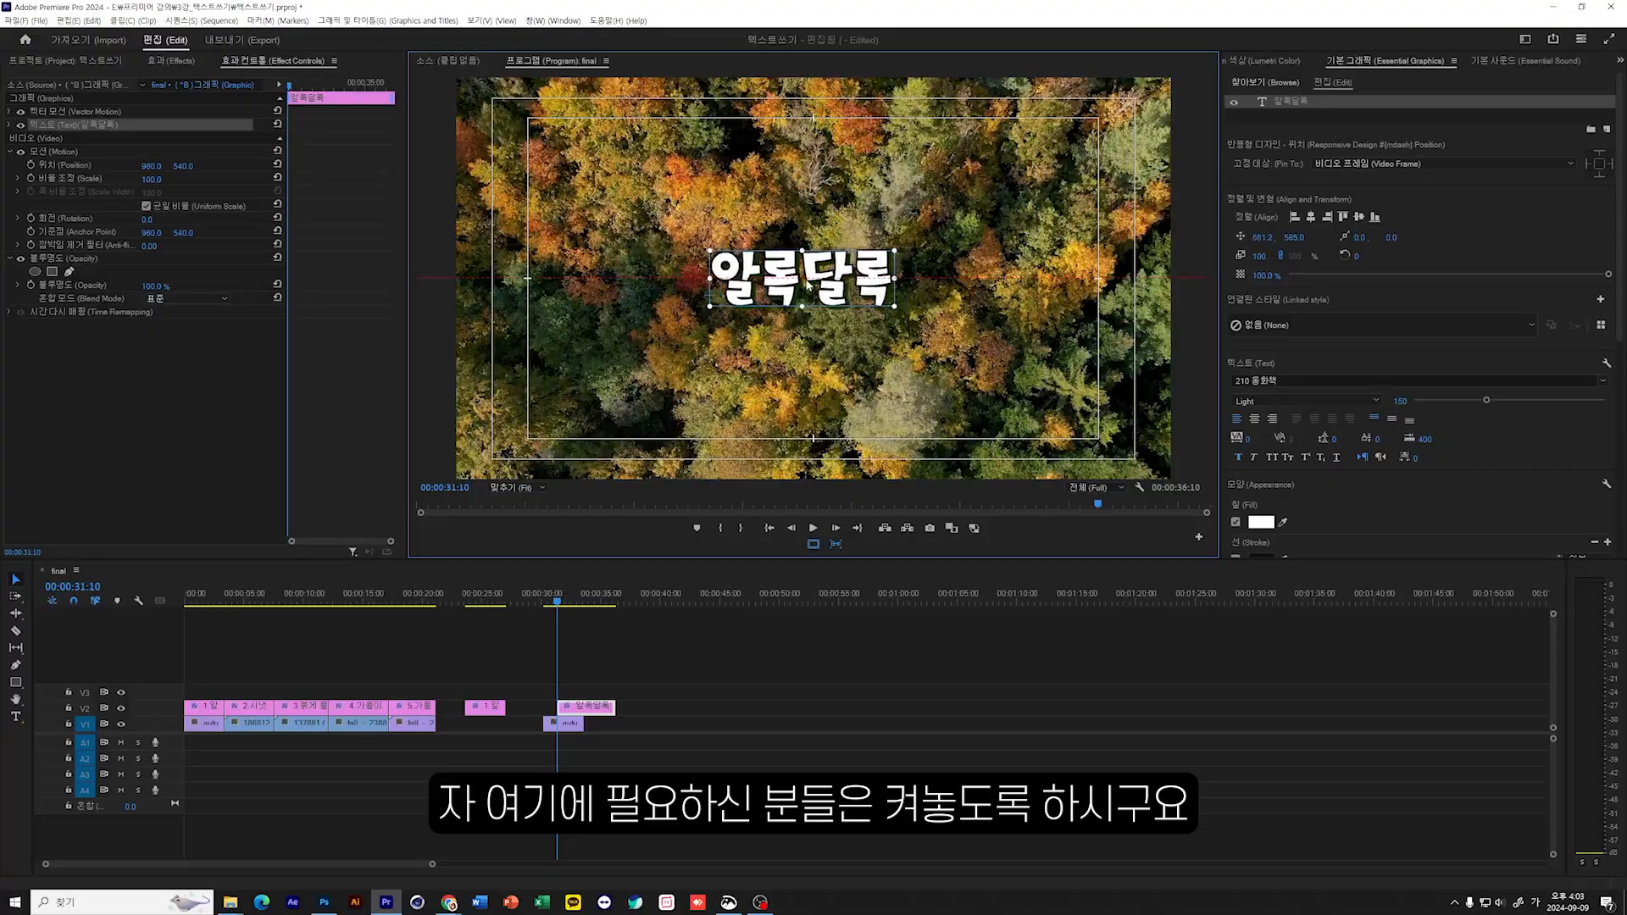
{"action": "left_click_drag", "start_coordinate": [807, 286], "coordinate": [837, 424]}
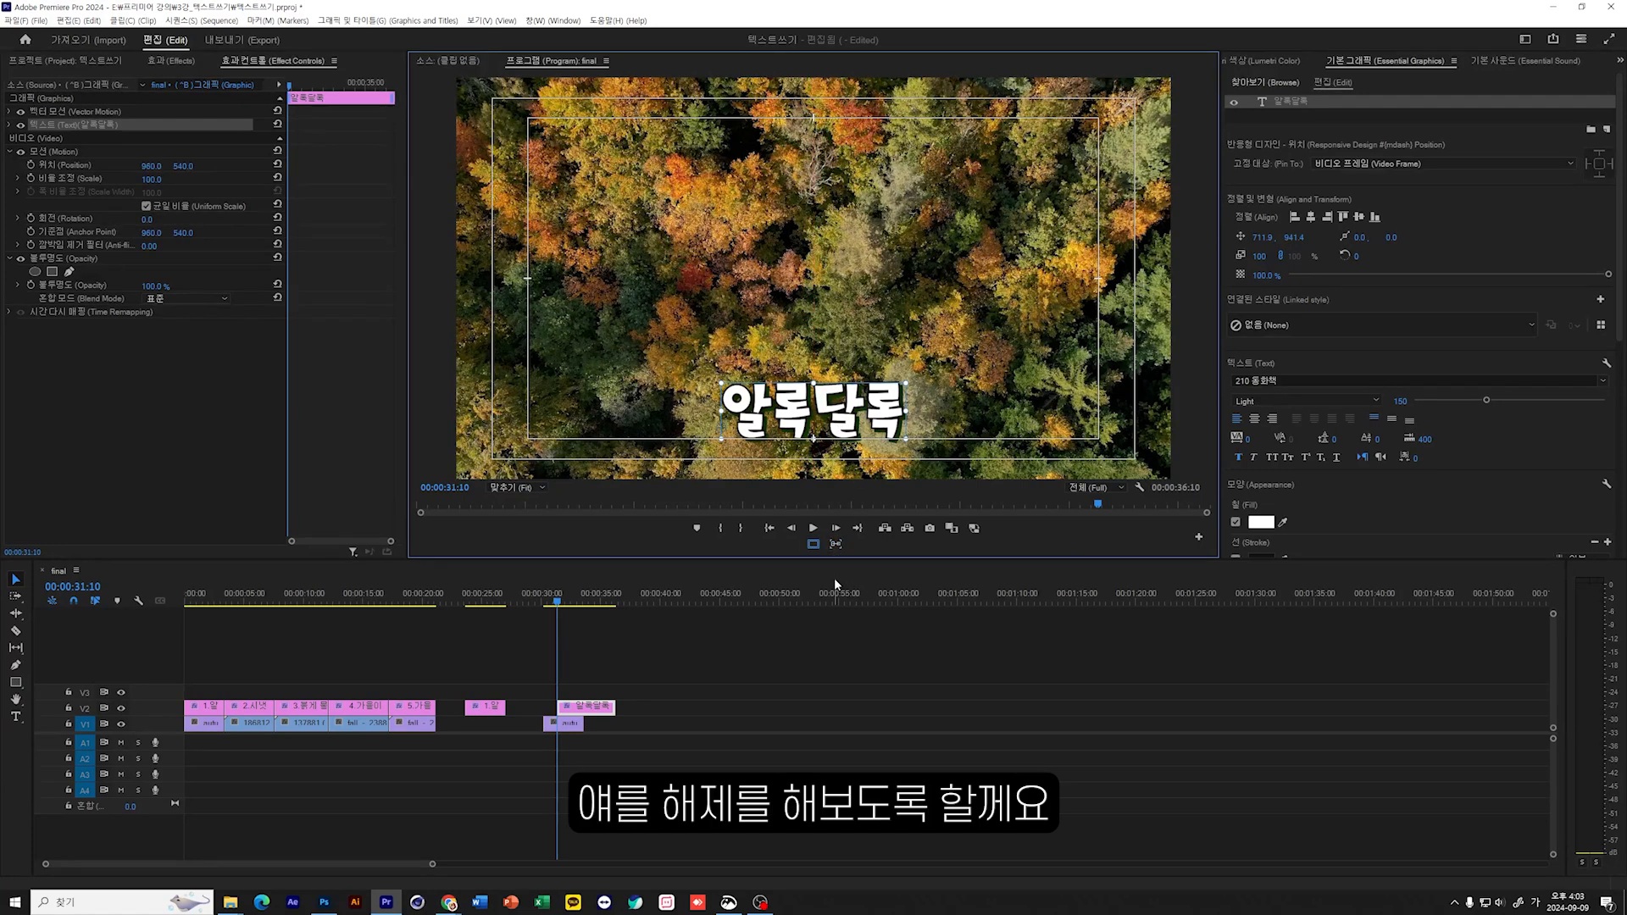
{"action": "mouse_move", "coordinate": [815, 417]}
{"action": "left_mouse_down"}
{"action": "mouse_move", "coordinate": [798, 361]}
{"action": "mouse_move", "coordinate": [801, 414]}
{"action": "left_mouse_up"}
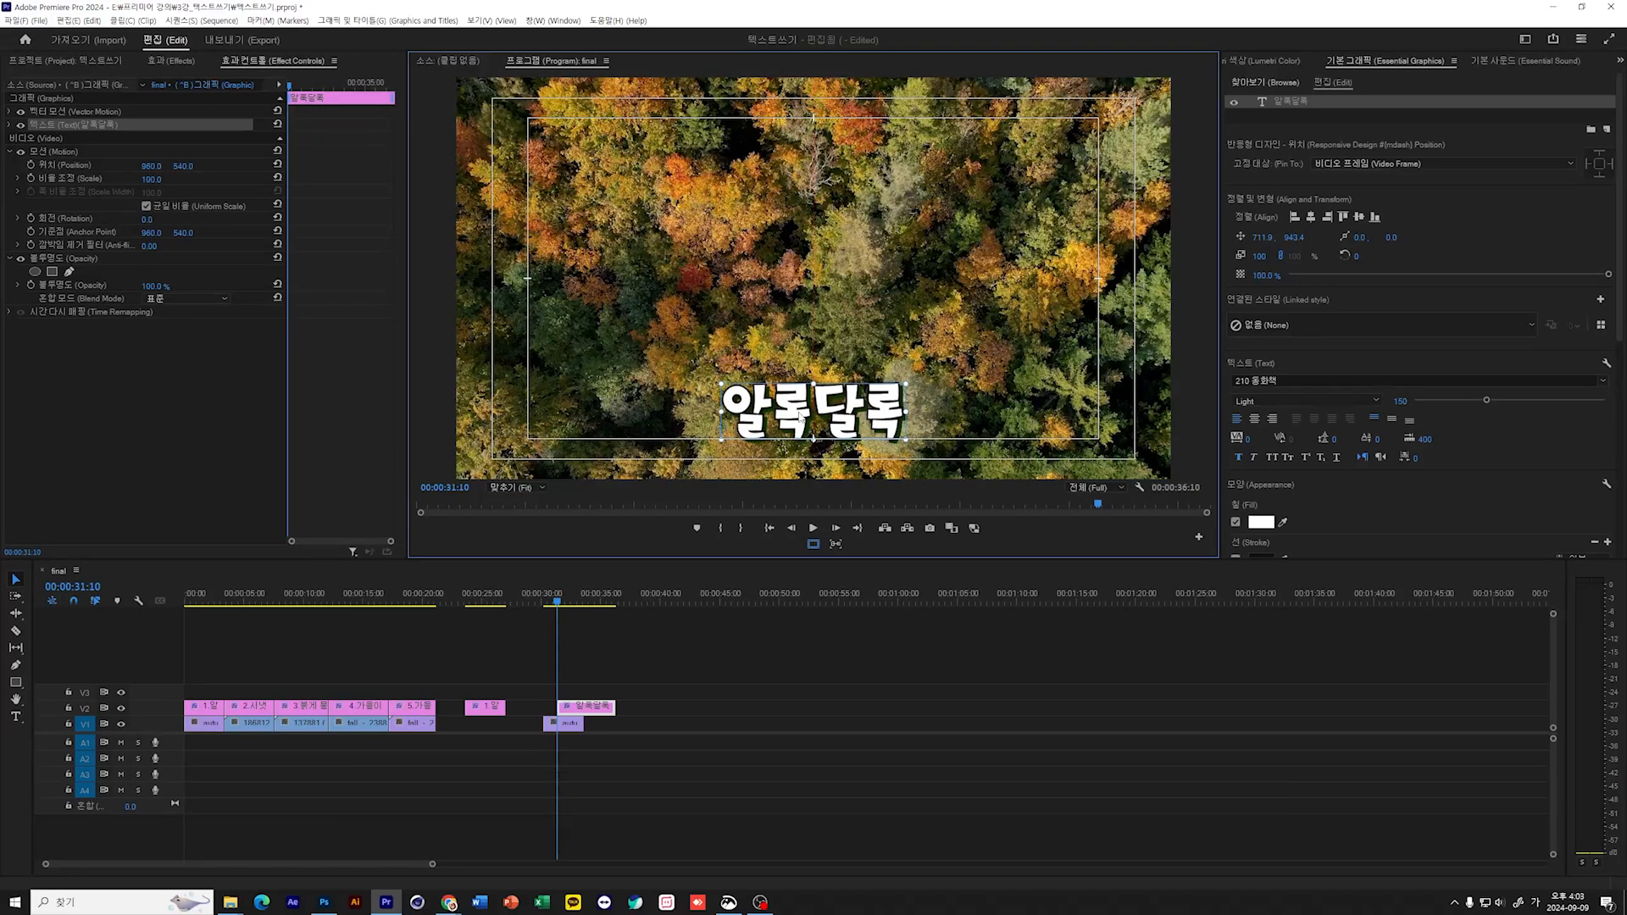
Step: Insert a space in the title so it reads 알록 달록, and move it to about 716.9, 941.5
{"action": "left_click", "coordinate": [813, 545]}
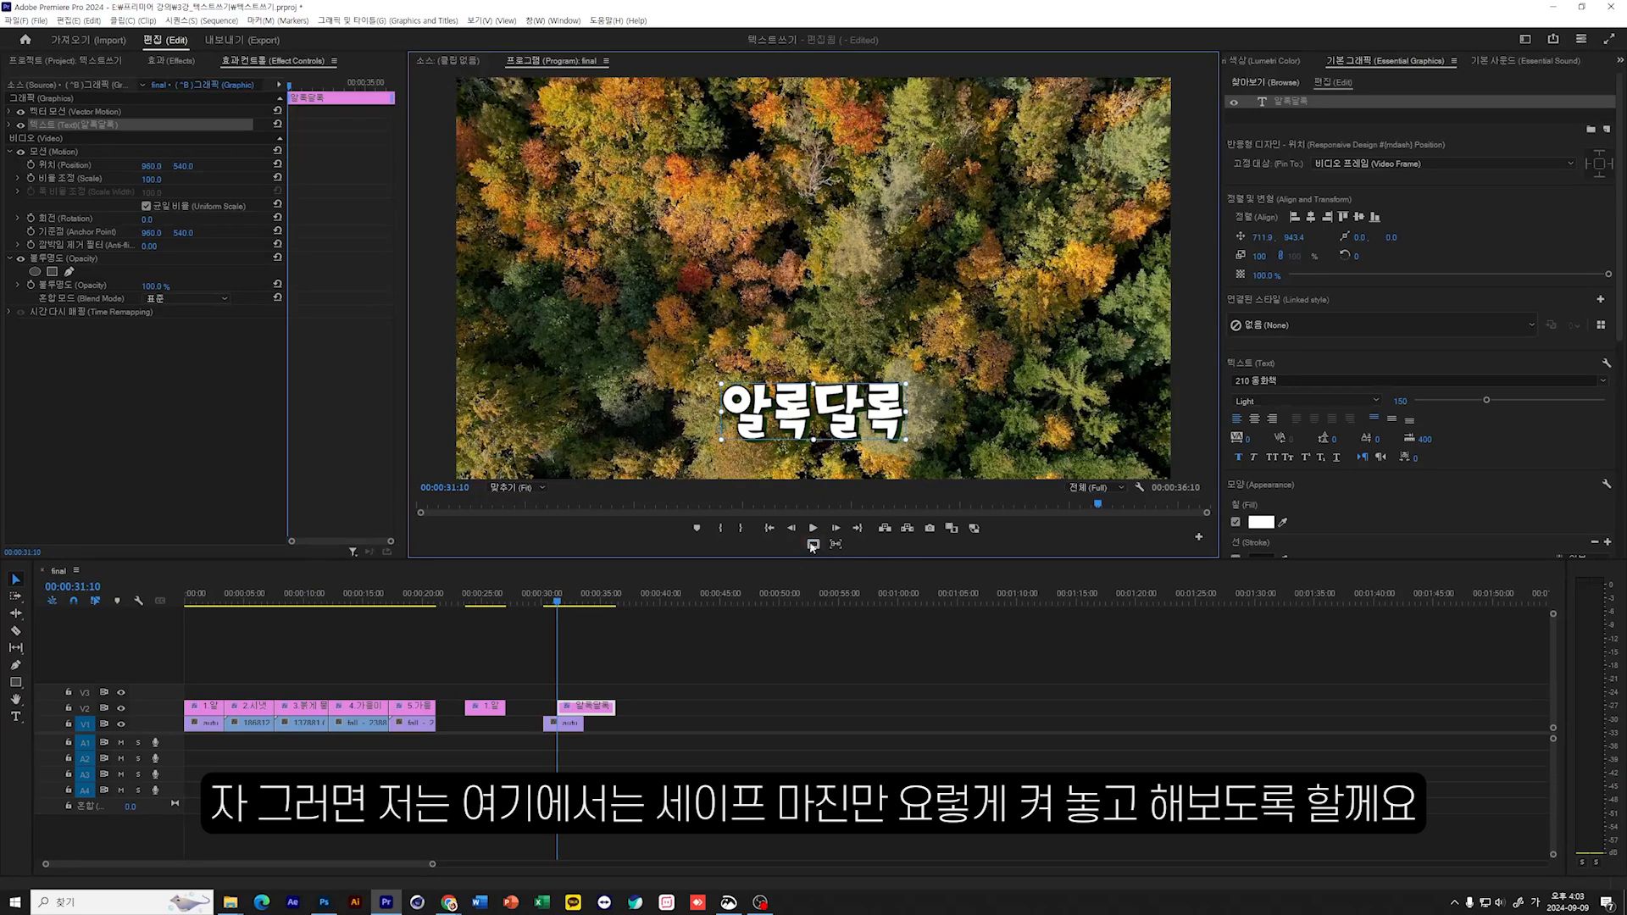
{"action": "left_click", "coordinate": [813, 545]}
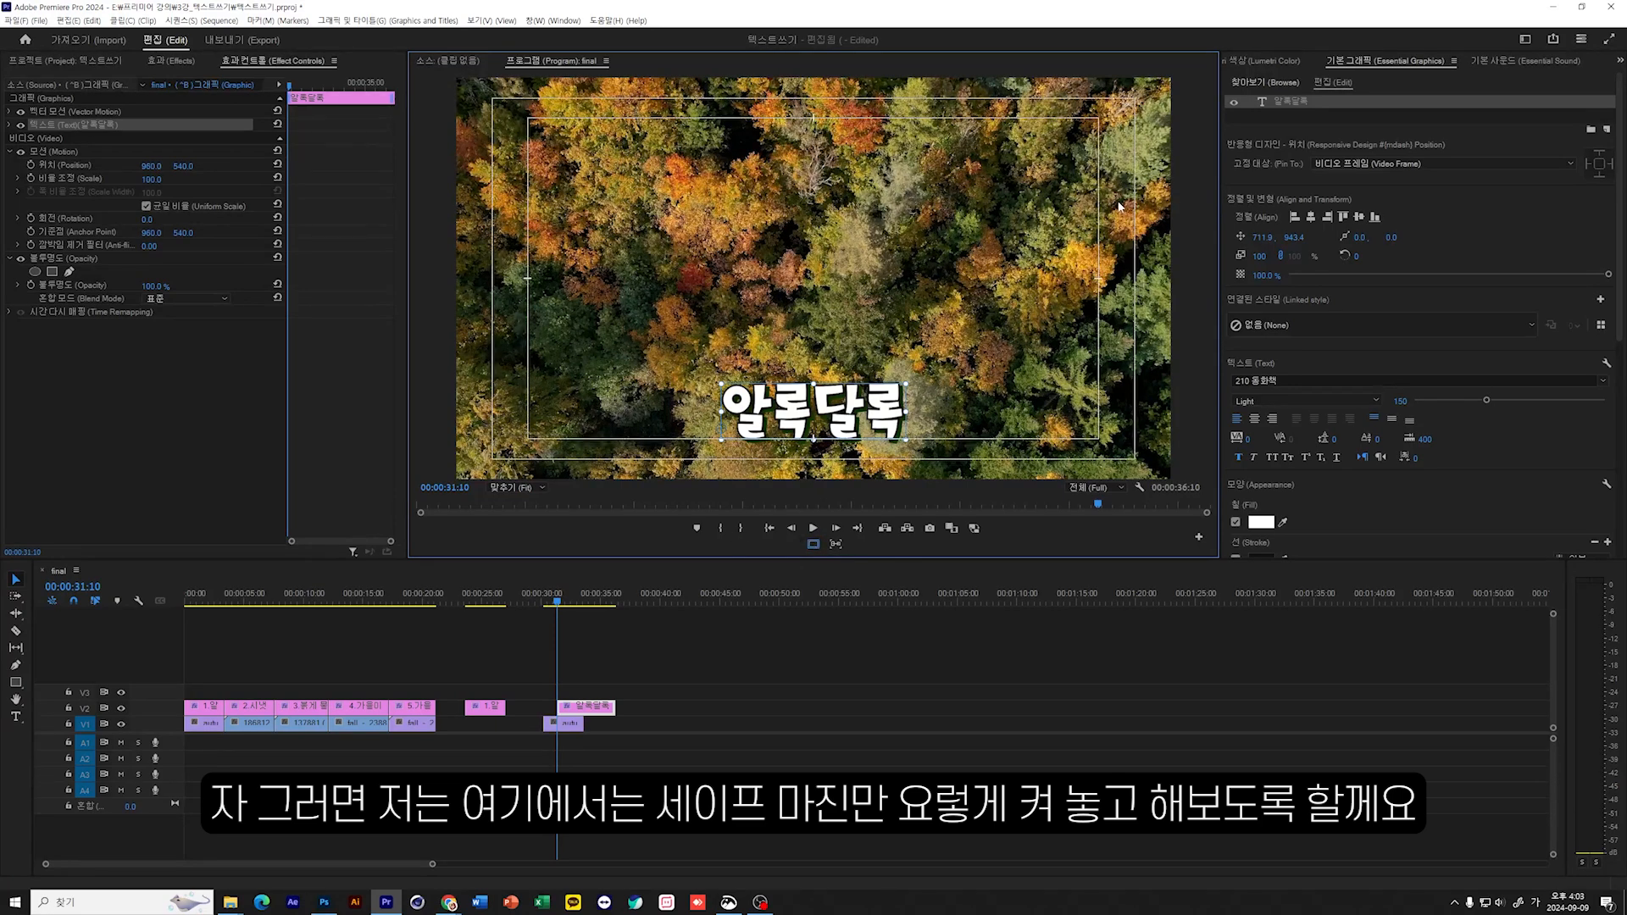
{"action": "double_click", "coordinate": [813, 413]}
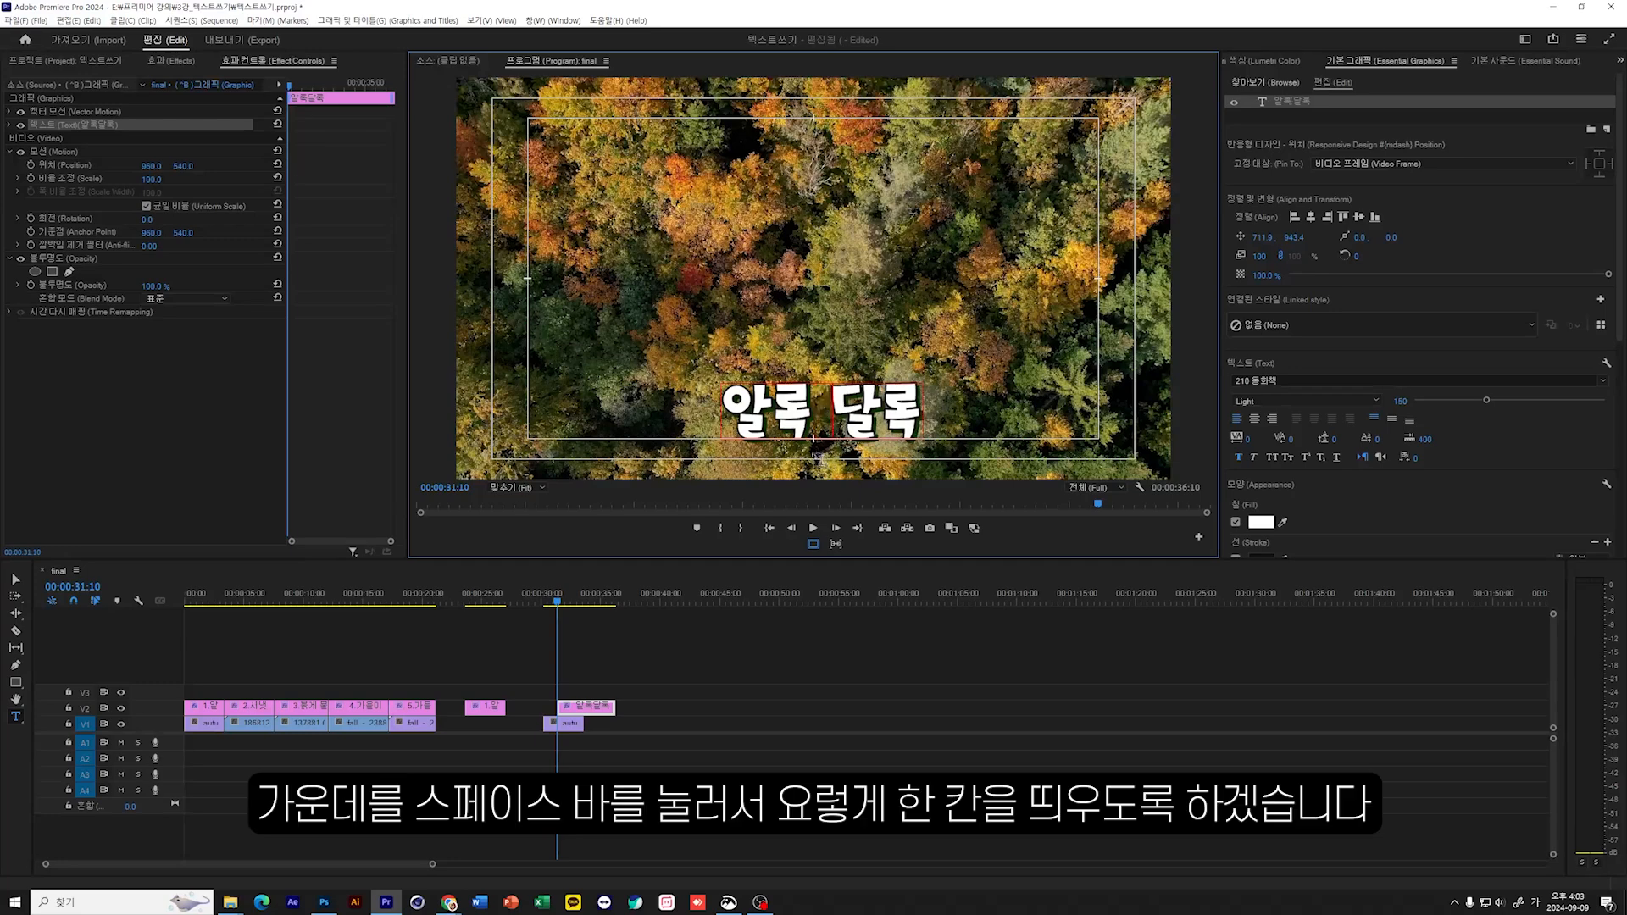
{"action": "left_click", "coordinate": [16, 580]}
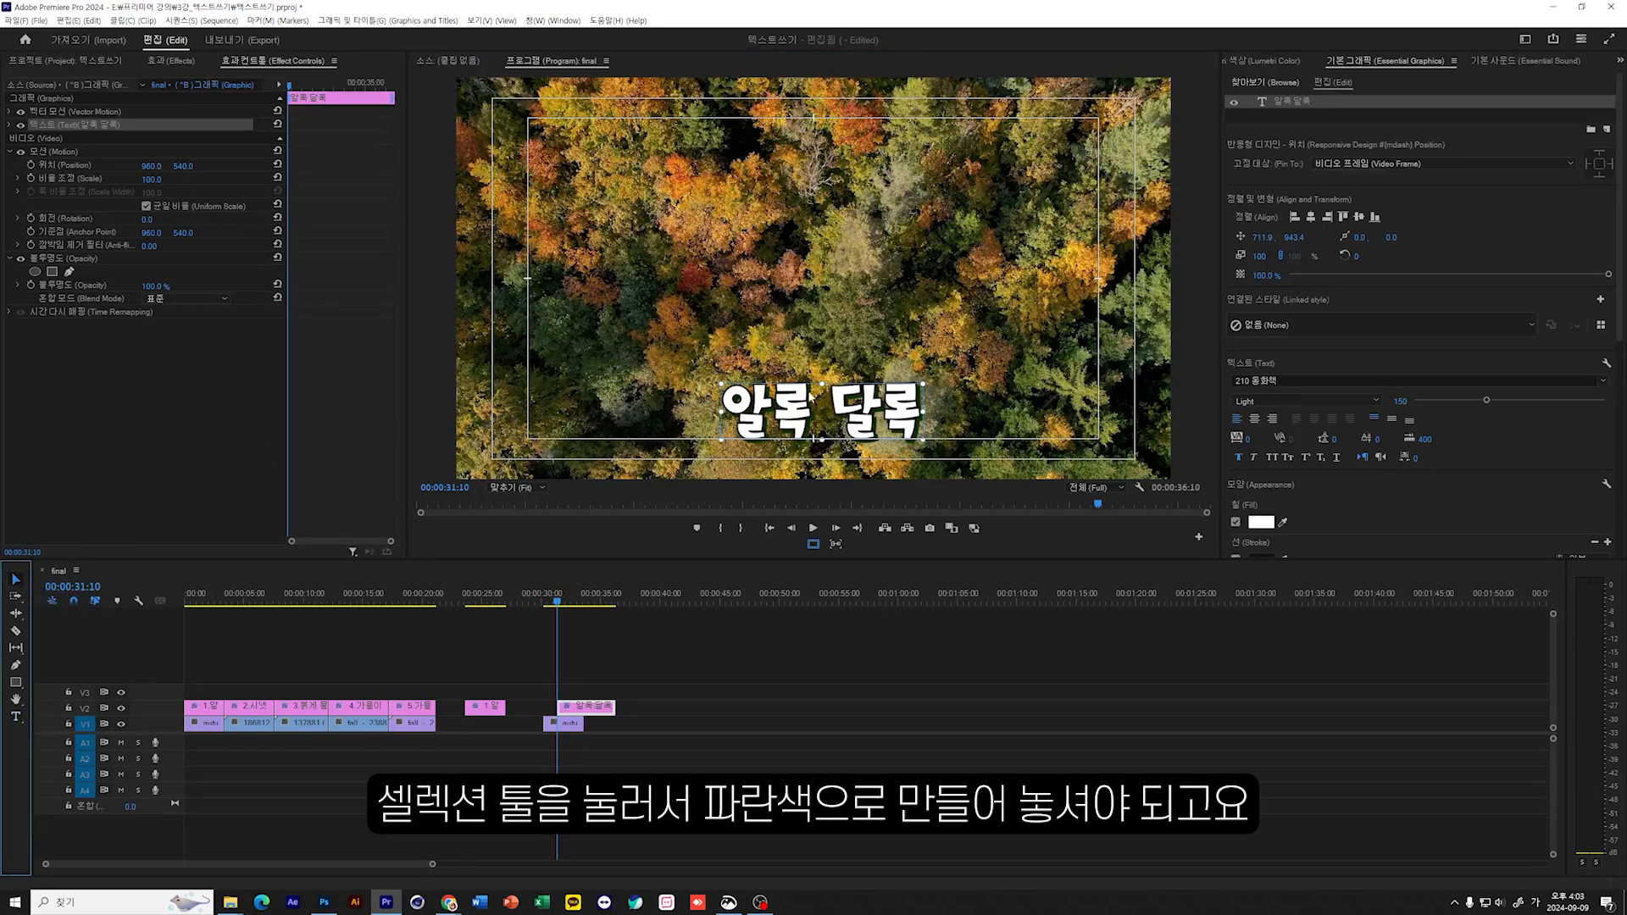
{"action": "left_click", "coordinate": [855, 418]}
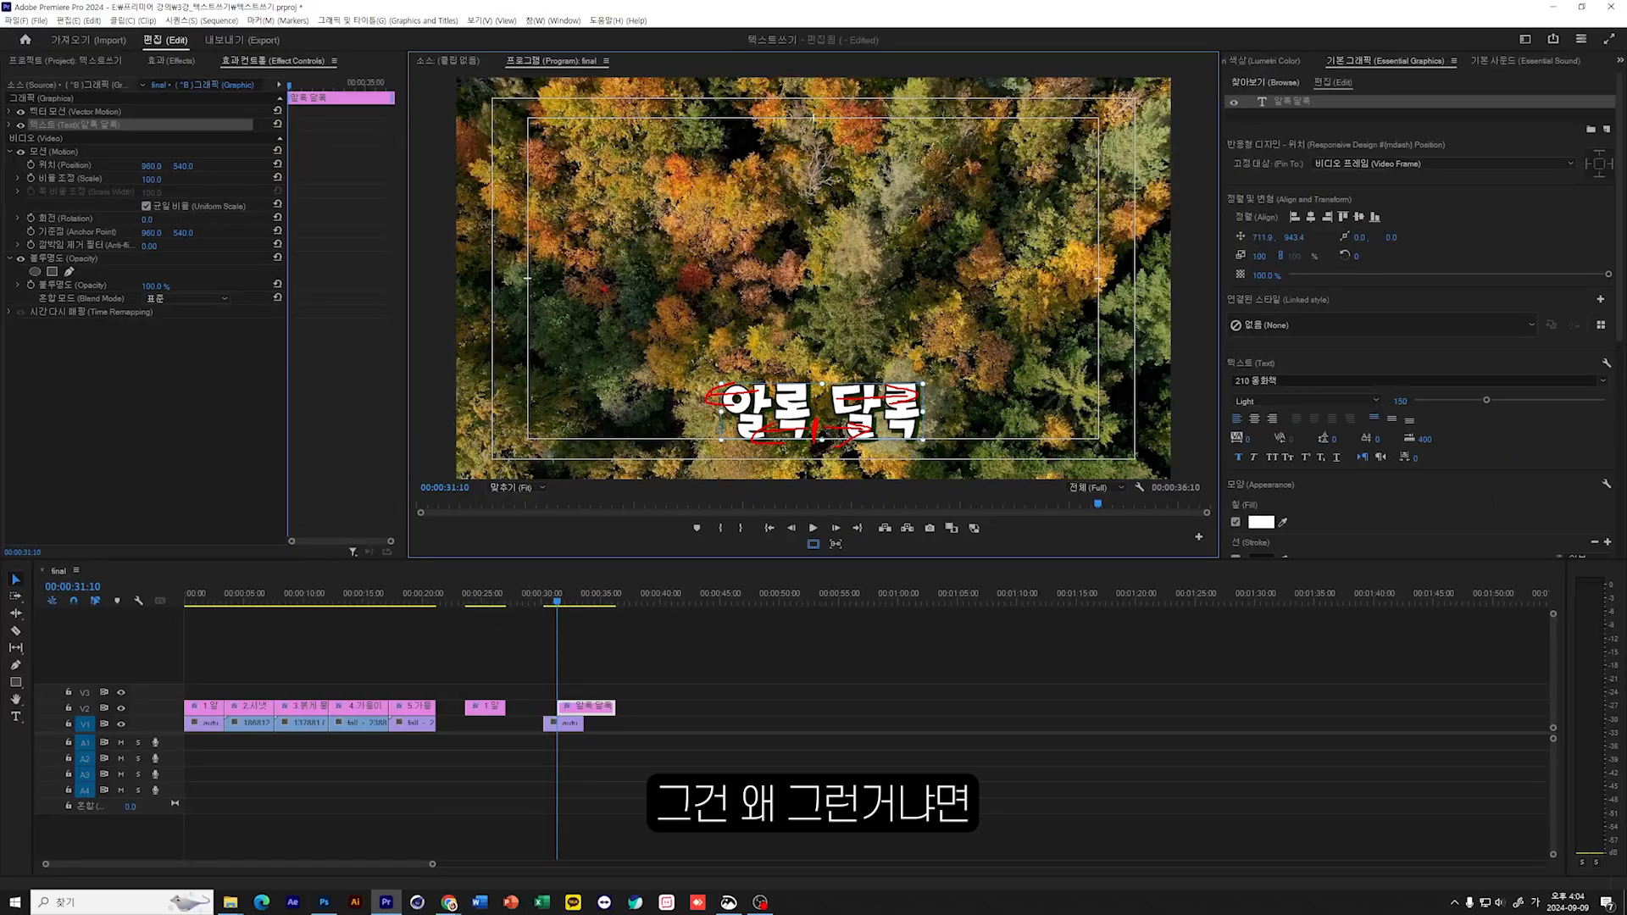
{"action": "mouse_move", "coordinate": [840, 427]}
{"action": "left_mouse_down"}
{"action": "mouse_move", "coordinate": [835, 407]}
{"action": "mouse_move", "coordinate": [842, 428]}
{"action": "left_mouse_up"}
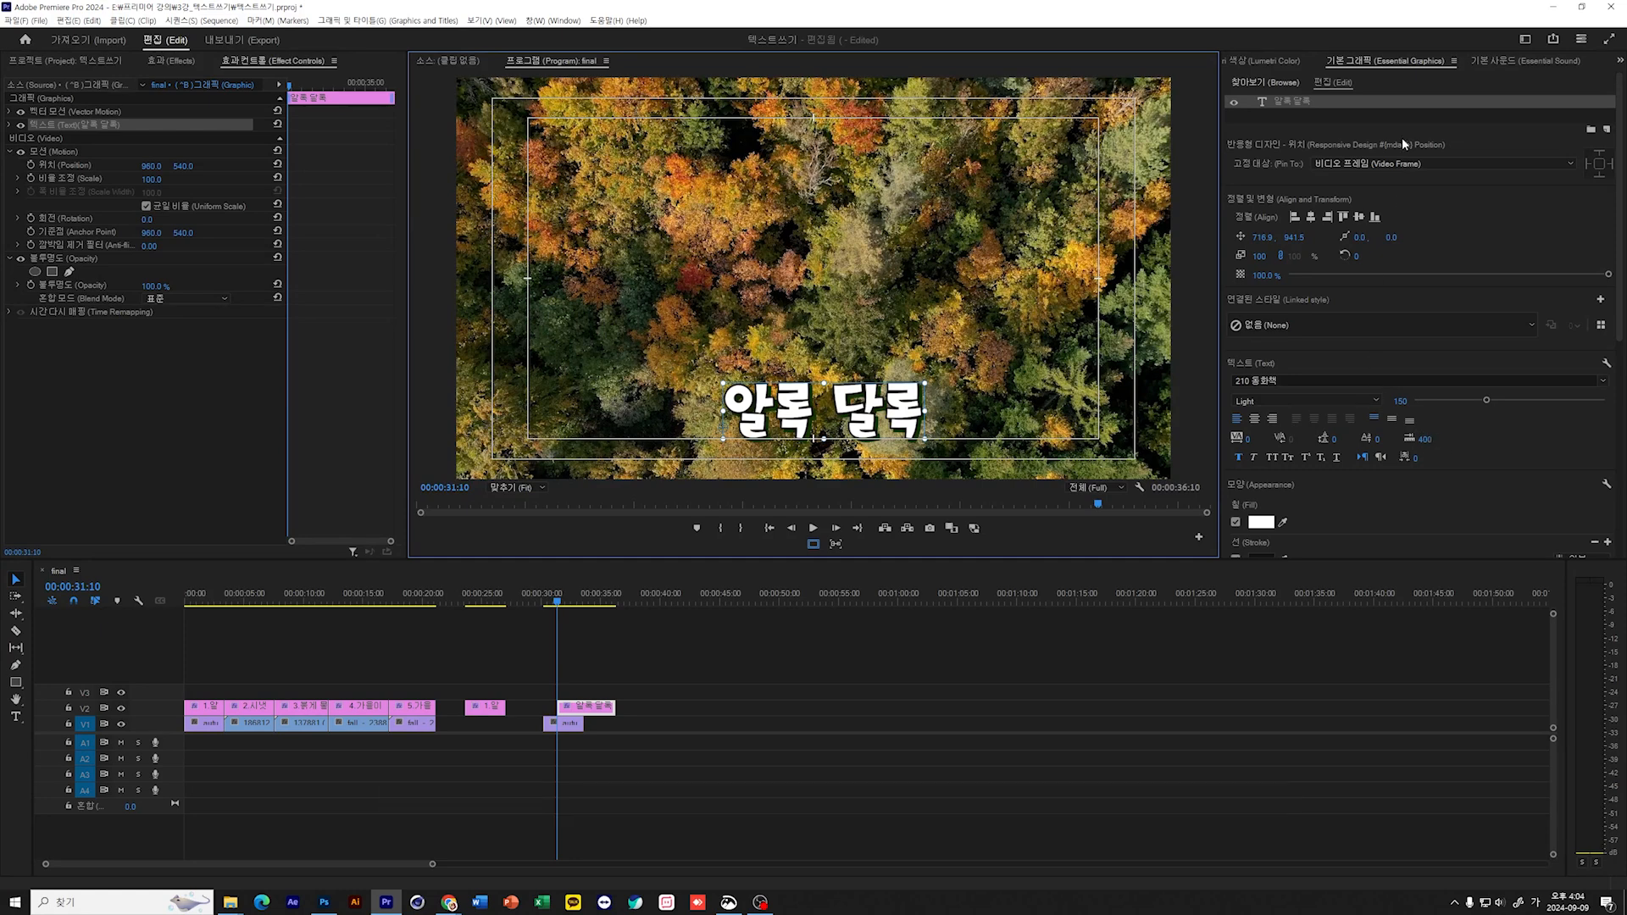
Step: Activate Essential Graphics and expand the title's text properties in Effect Controls
{"action": "left_click", "coordinate": [1369, 62]}
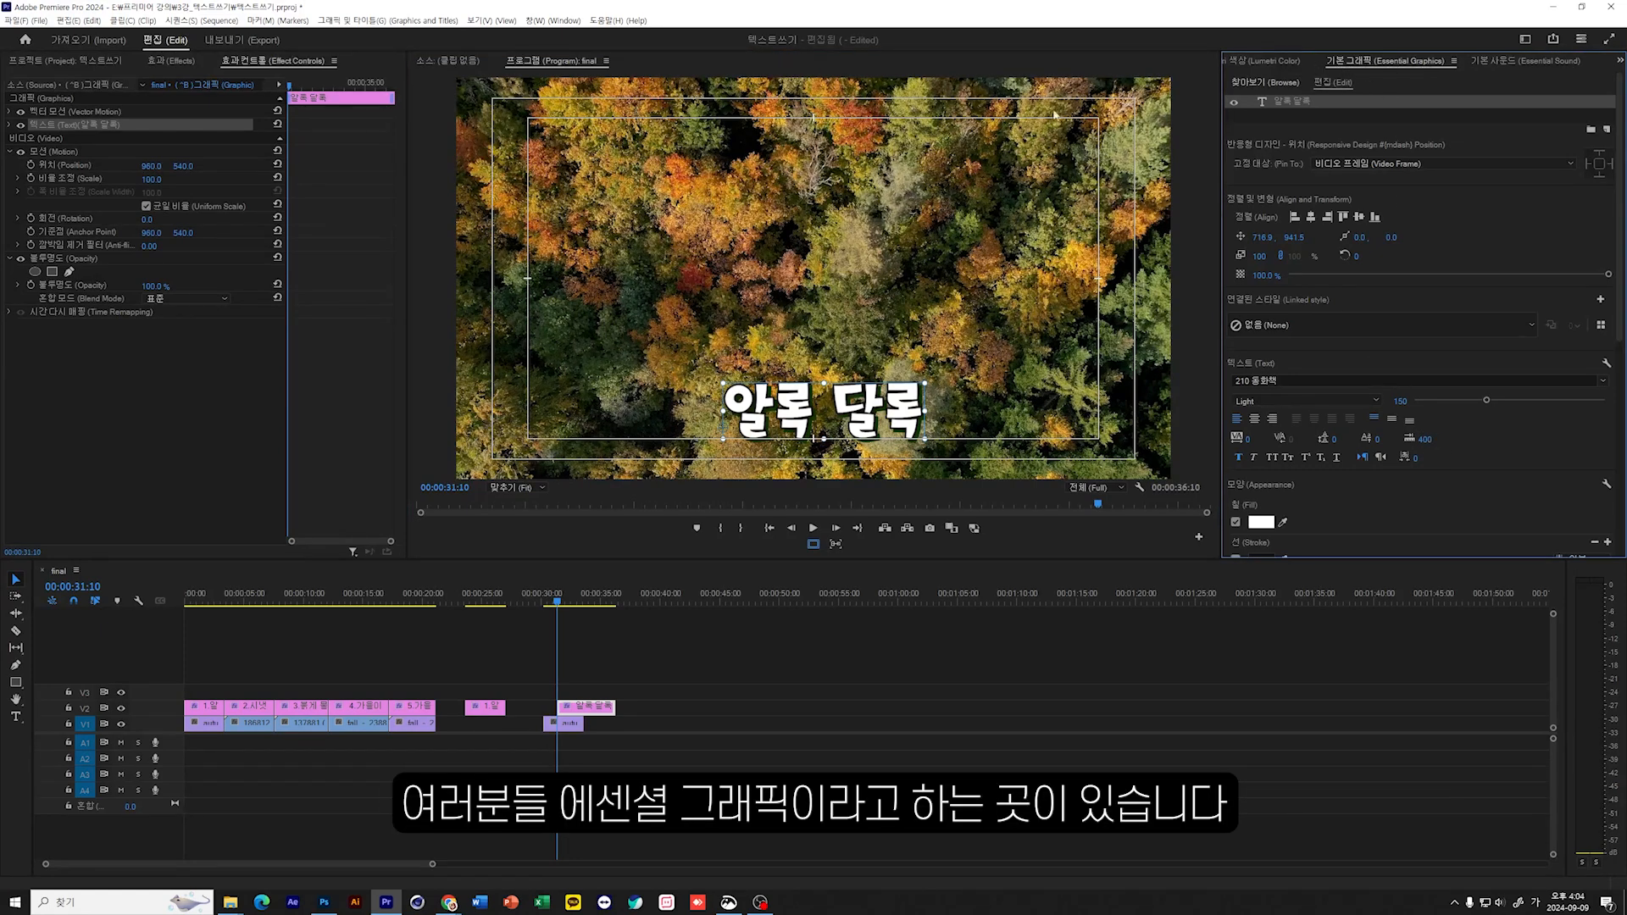
{"action": "left_click", "coordinate": [20, 124]}
{"action": "left_click", "coordinate": [20, 124]}
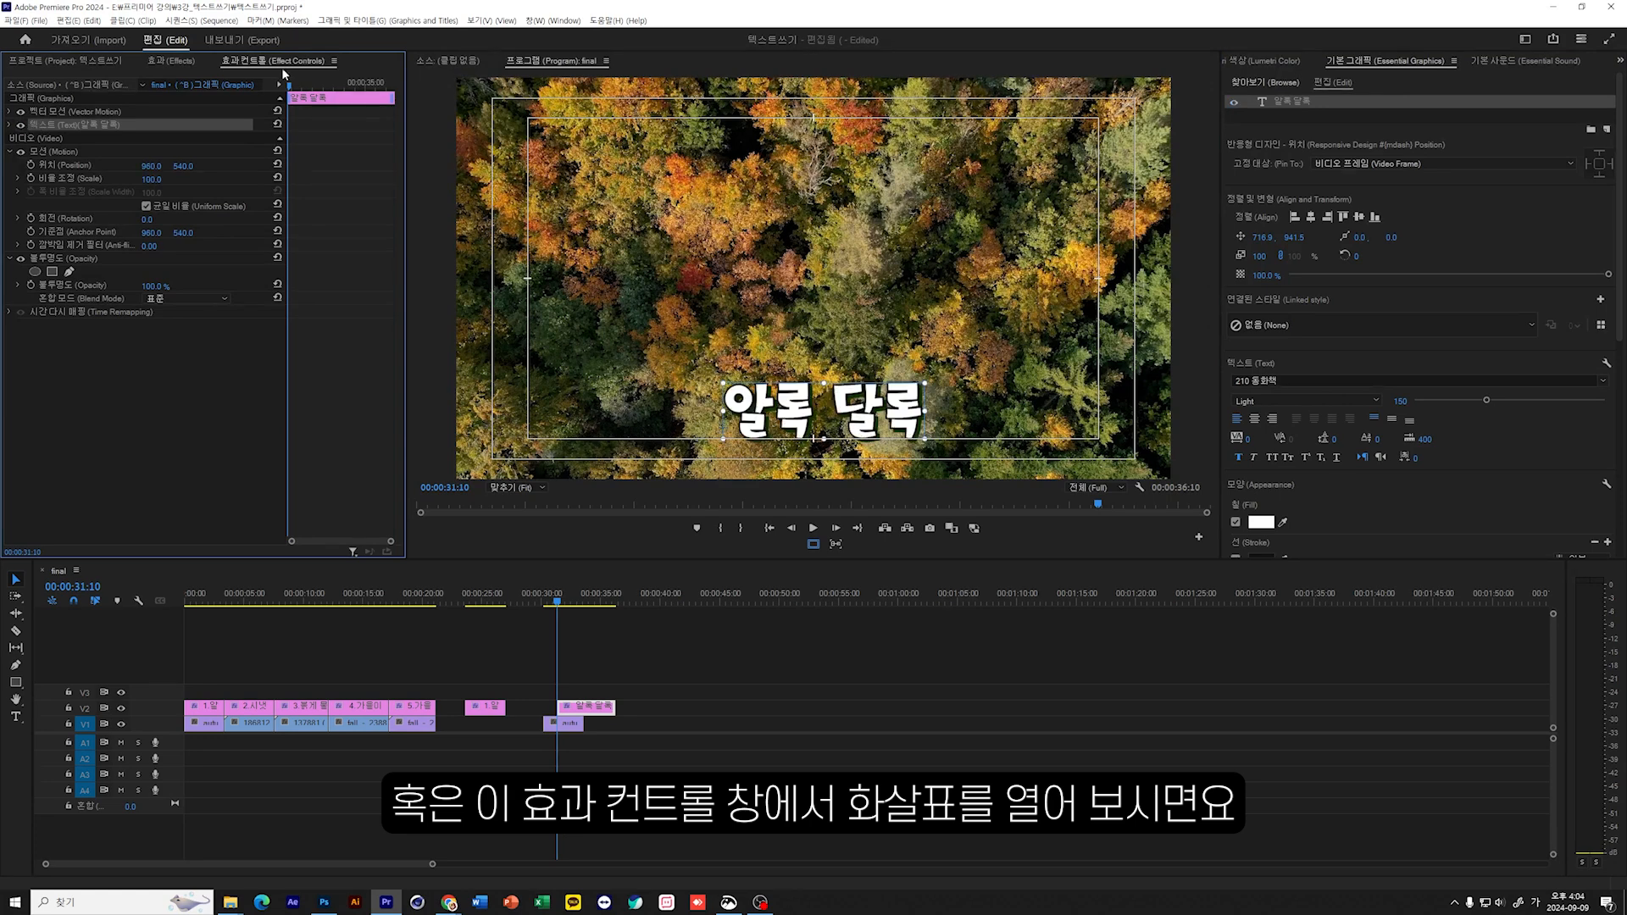
{"action": "left_click", "coordinate": [10, 125]}
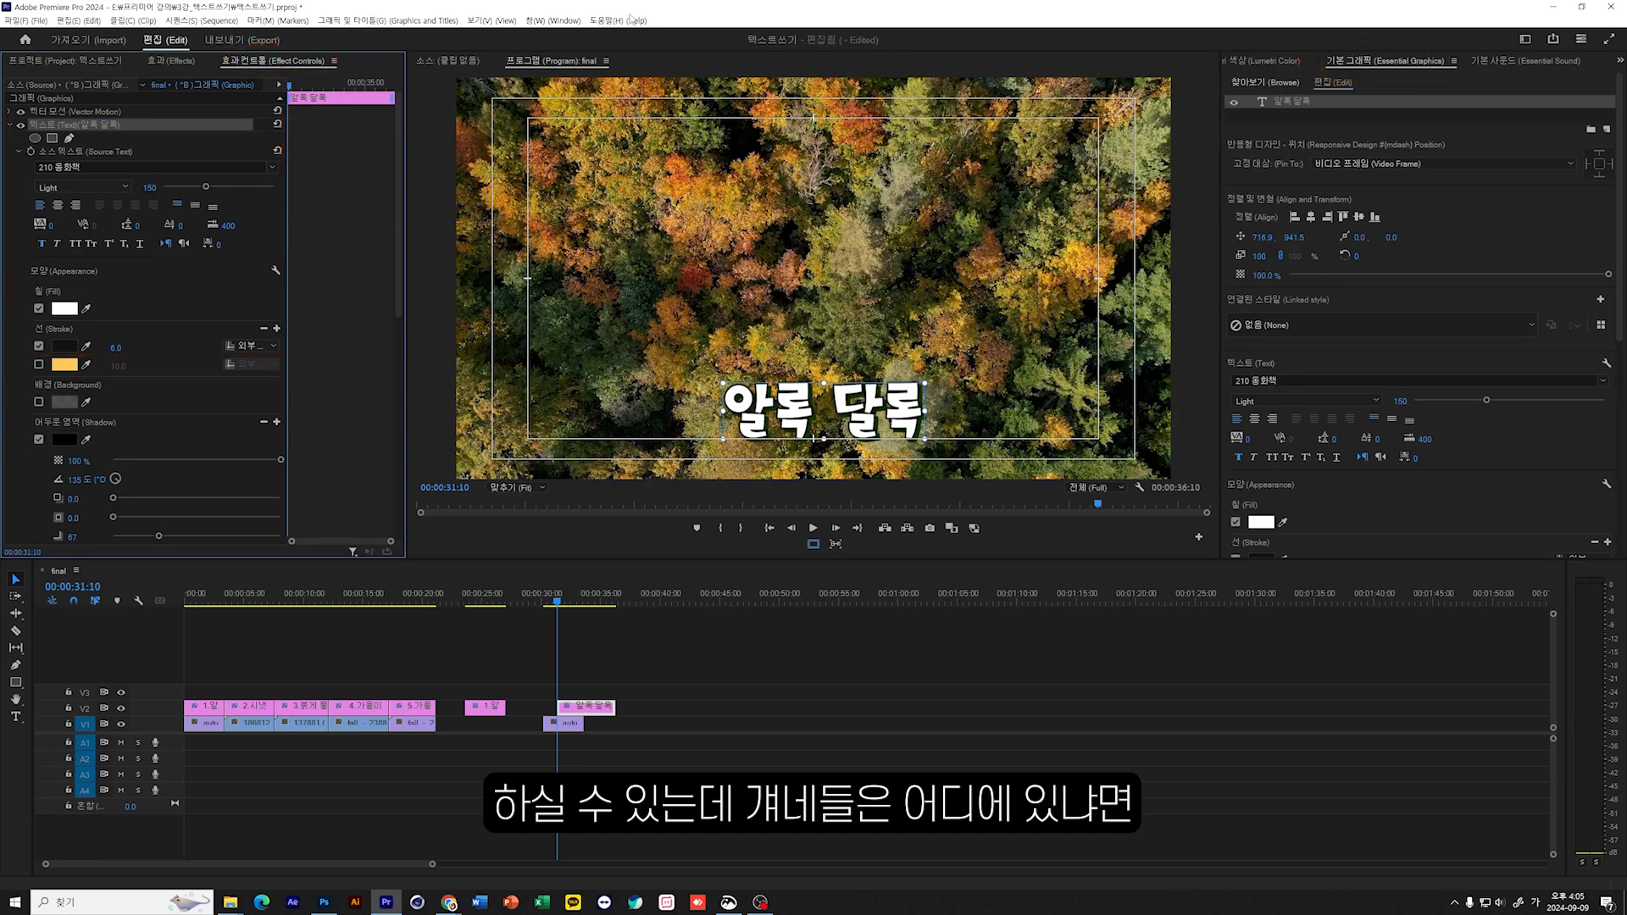
Step: Find Effect Controls in the list of available panels and bring it to the front
{"action": "left_click", "coordinate": [553, 25]}
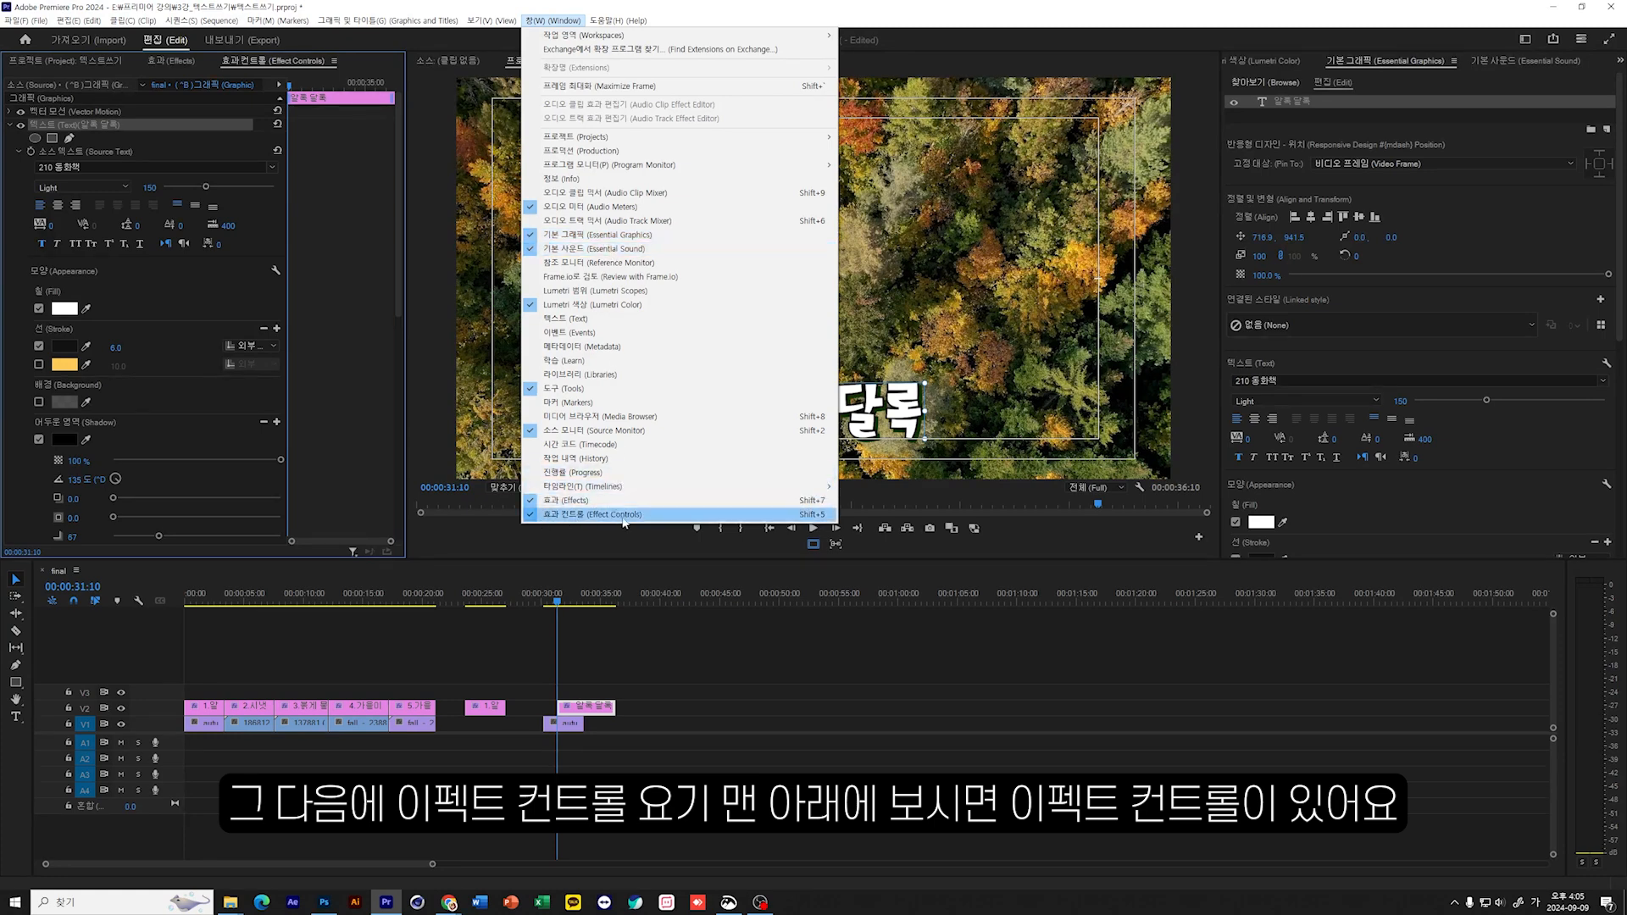
{"action": "left_click", "coordinate": [568, 517]}
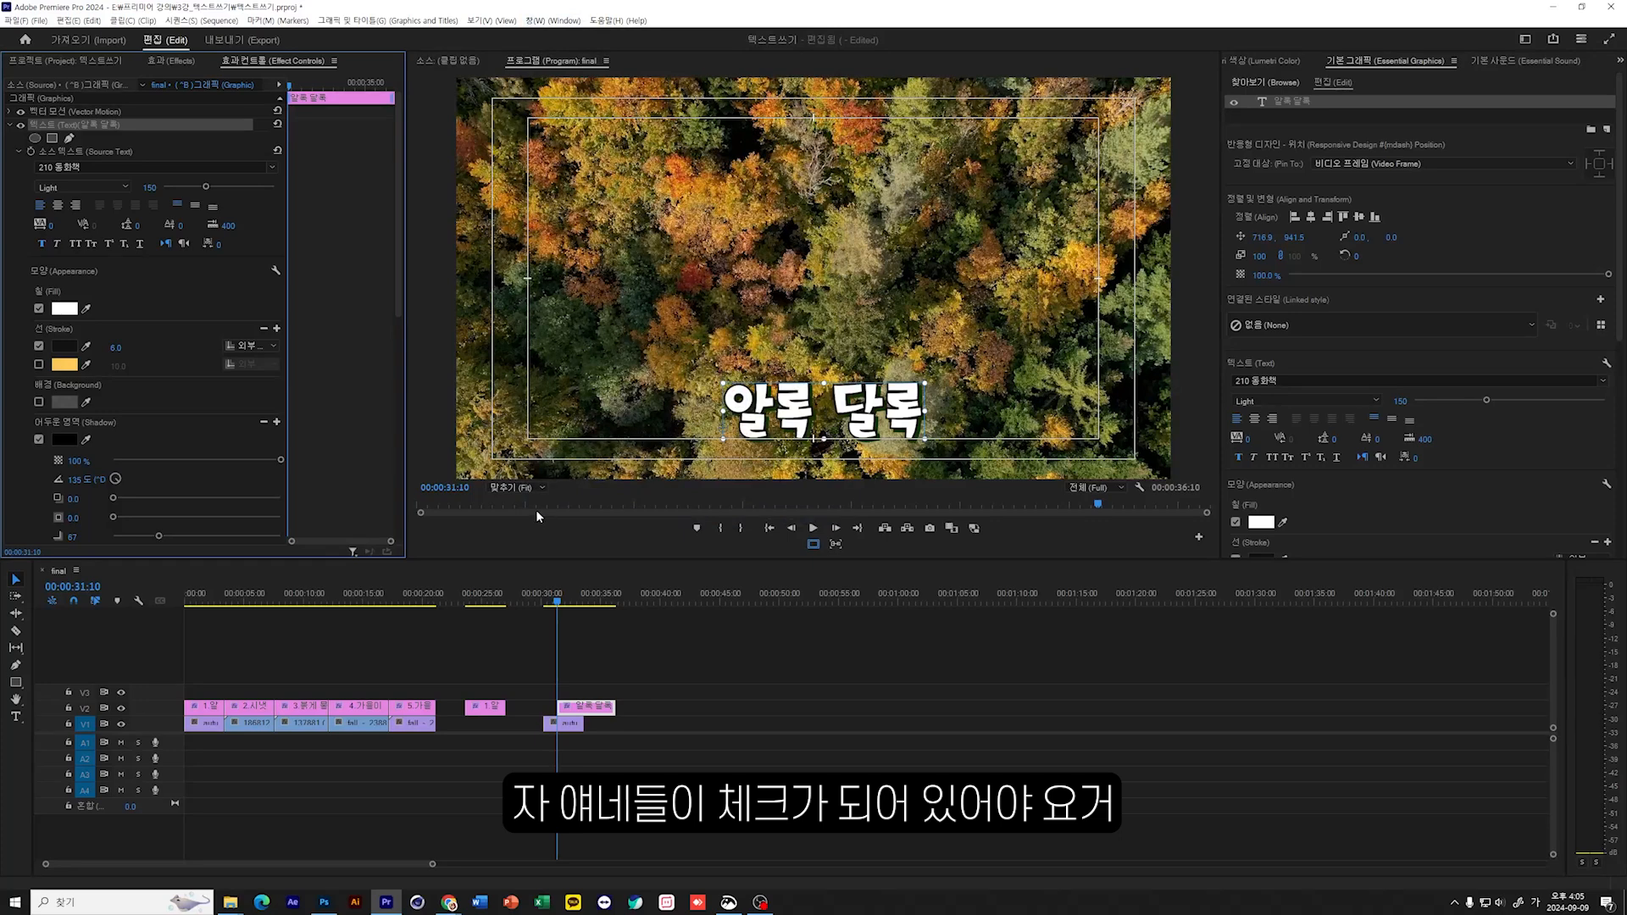
{"action": "left_click", "coordinate": [553, 21]}
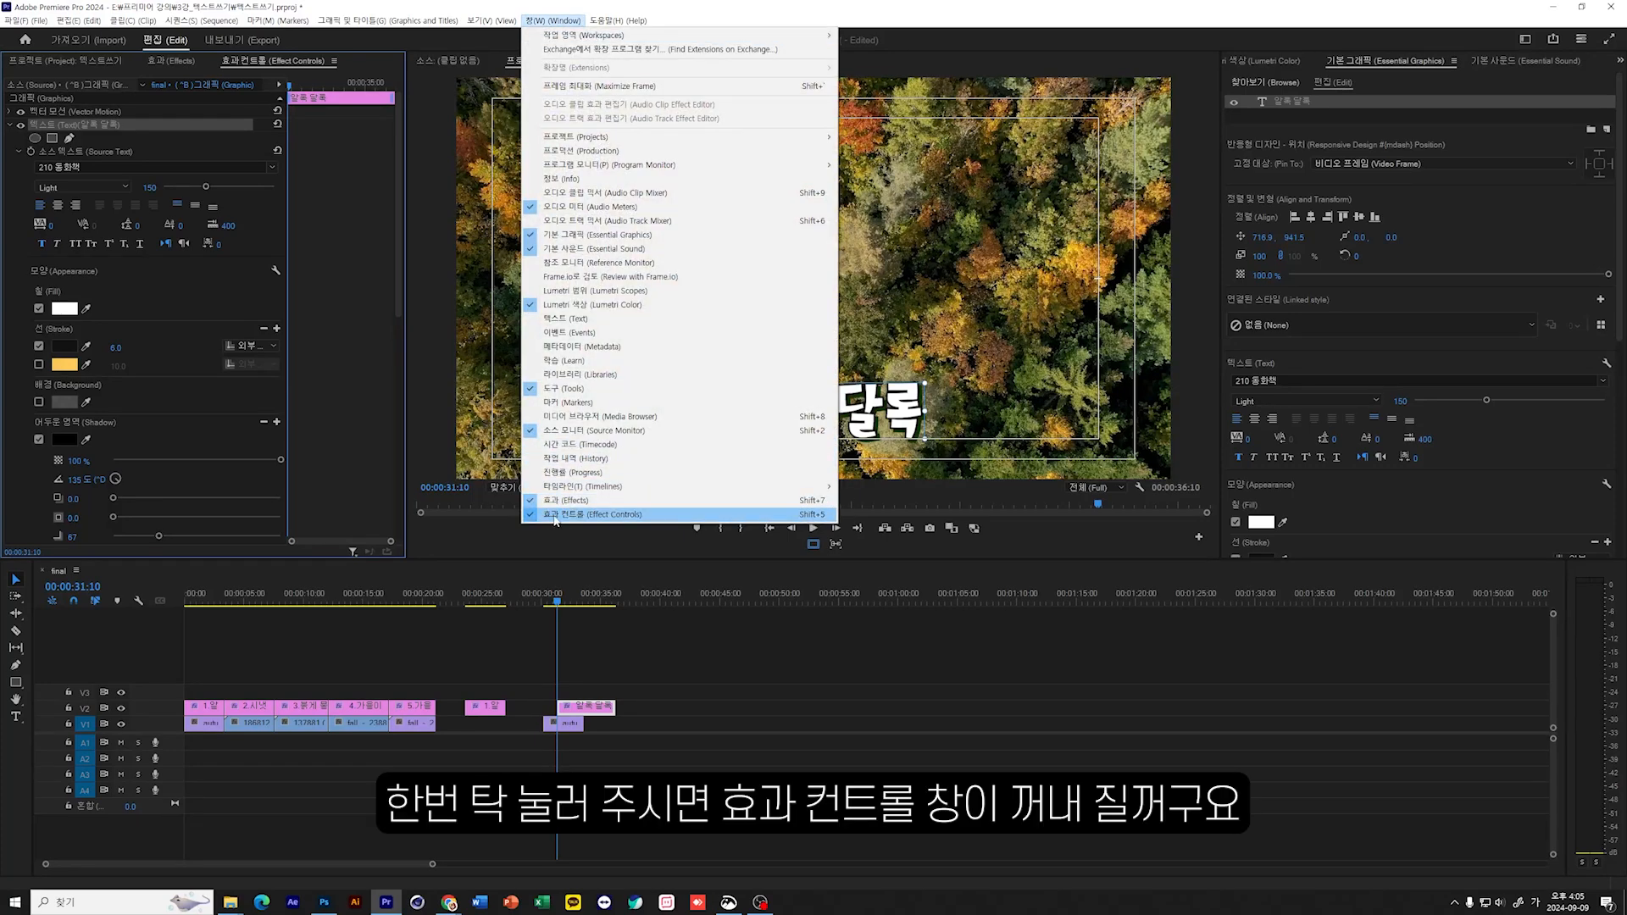
{"action": "left_click", "coordinate": [560, 517]}
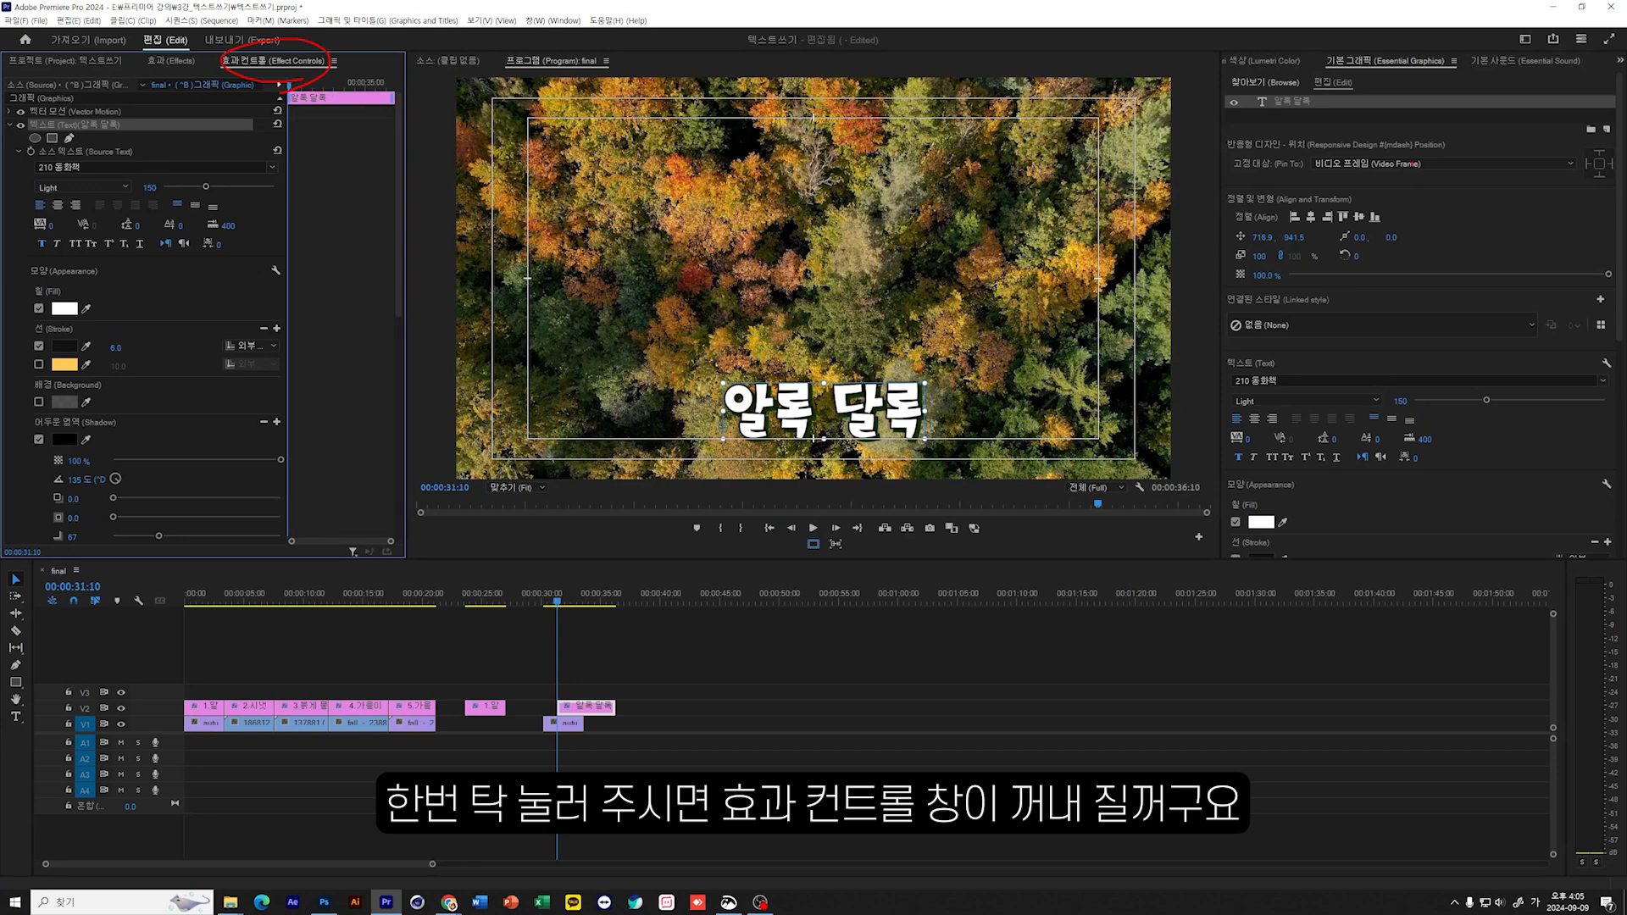
{"action": "mouse_move", "coordinate": [1314, 43]}
{"action": "left_mouse_down"}
{"action": "mouse_move", "coordinate": [1345, 82]}
{"action": "mouse_move", "coordinate": [1454, 86]}
{"action": "mouse_move", "coordinate": [1398, 33]}
{"action": "left_mouse_up"}
{"action": "key", "text": "Escape"}
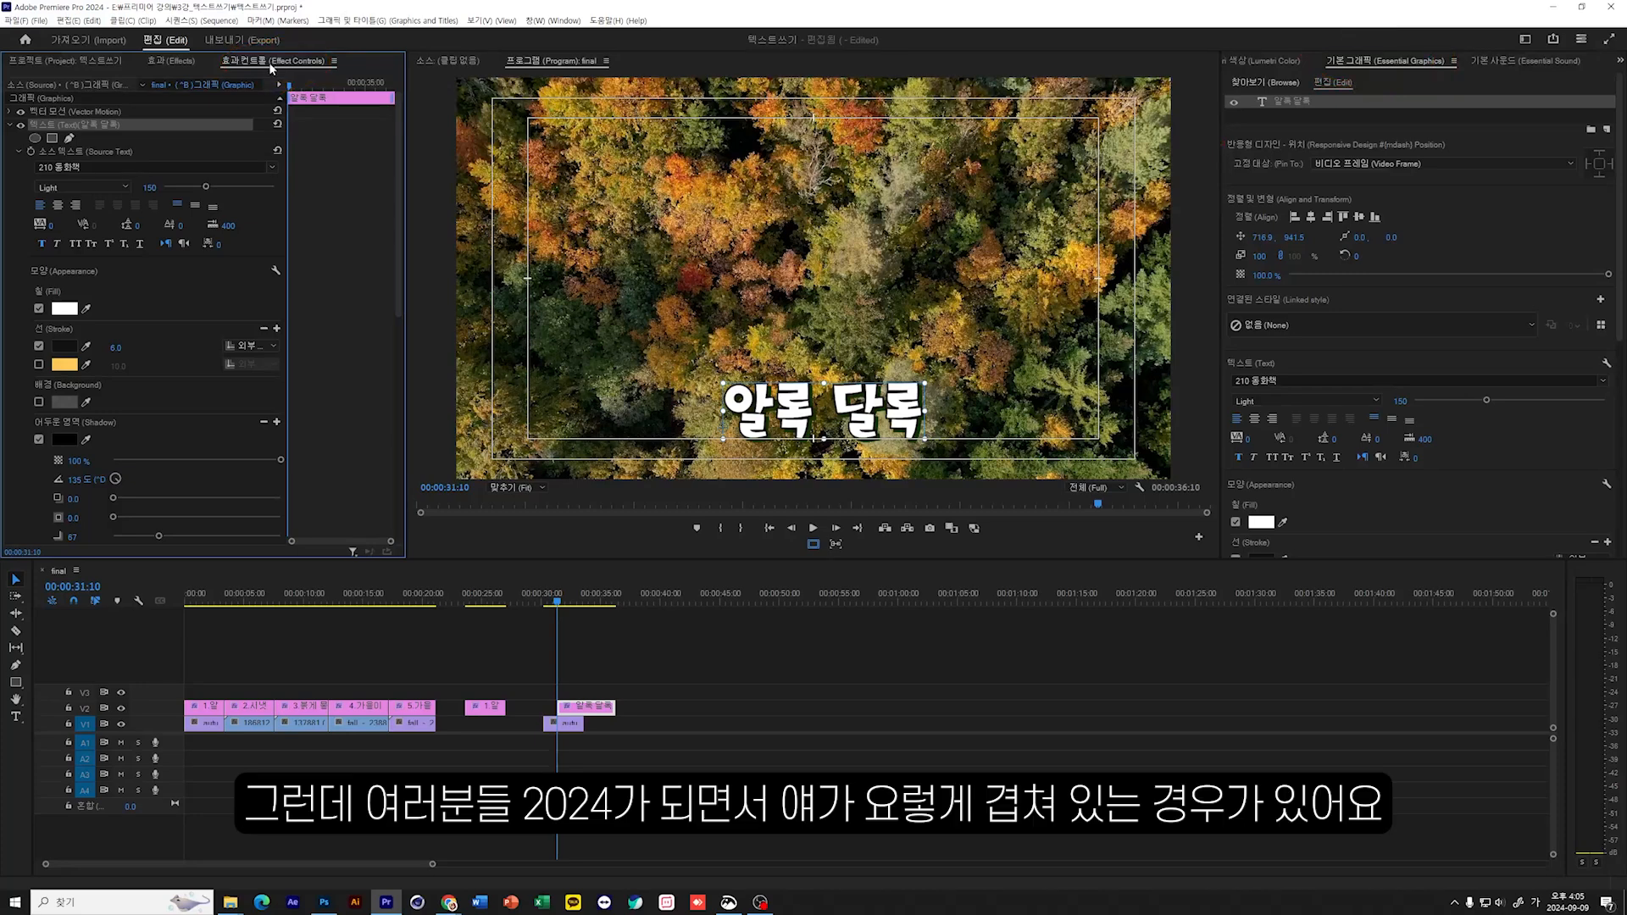
Step: Dock Effect Controls beside Essential Graphics, and reset the Essentials workspace to its saved layout
{"action": "left_click_drag", "start_coordinate": [266, 66], "coordinate": [1348, 233]}
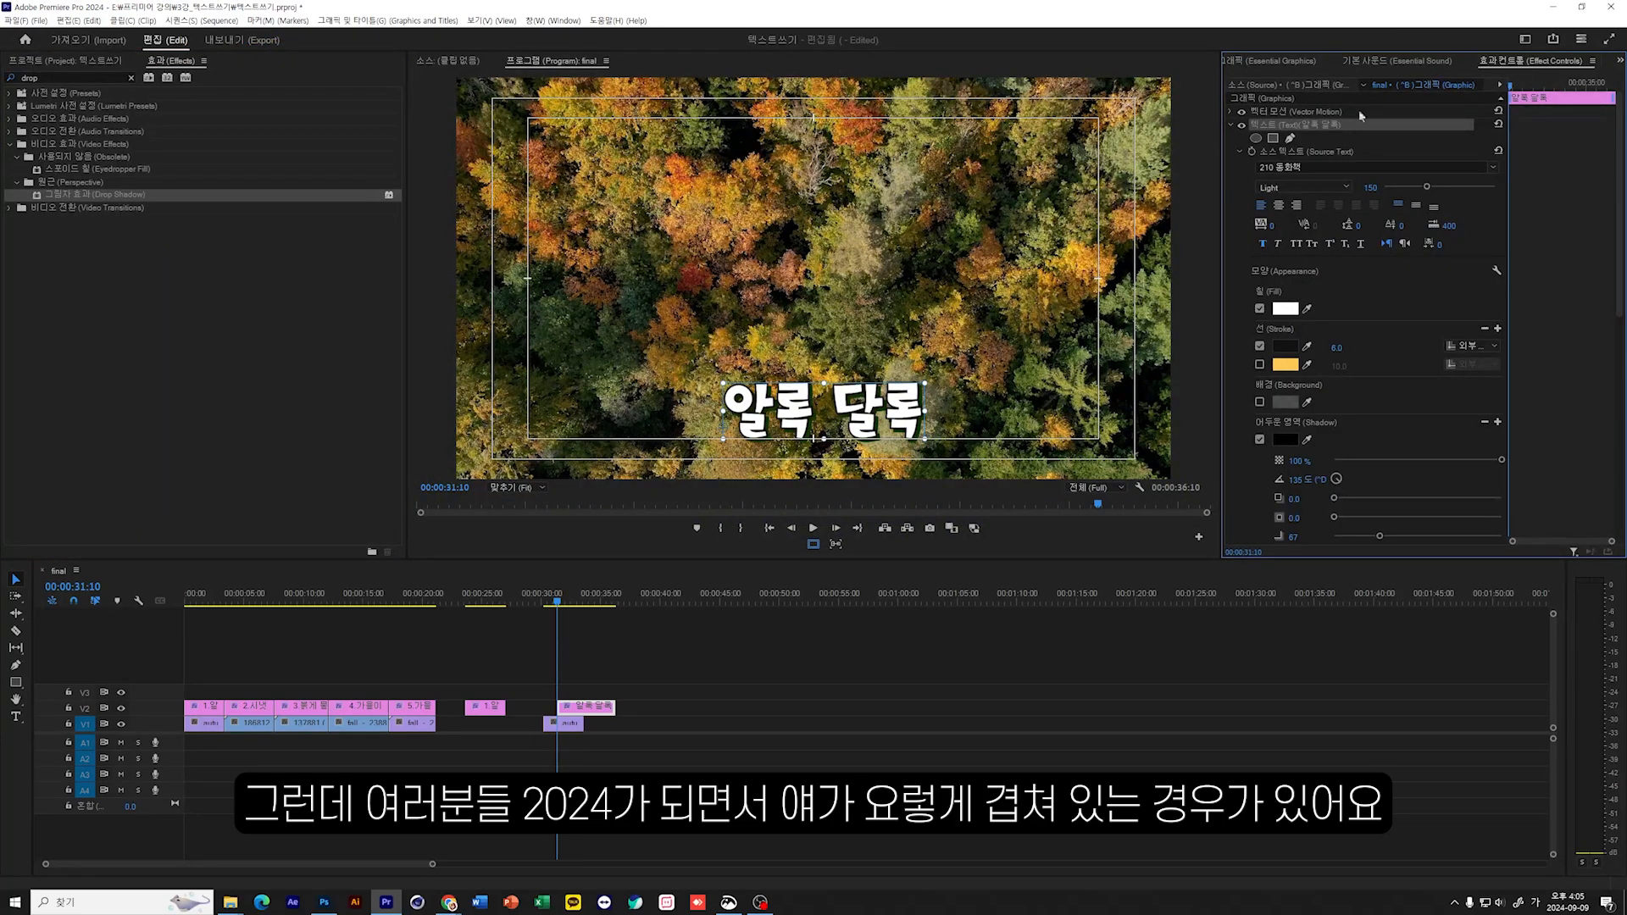
{"action": "left_click", "coordinate": [564, 22]}
{"action": "mouse_move", "coordinate": [757, 40]}
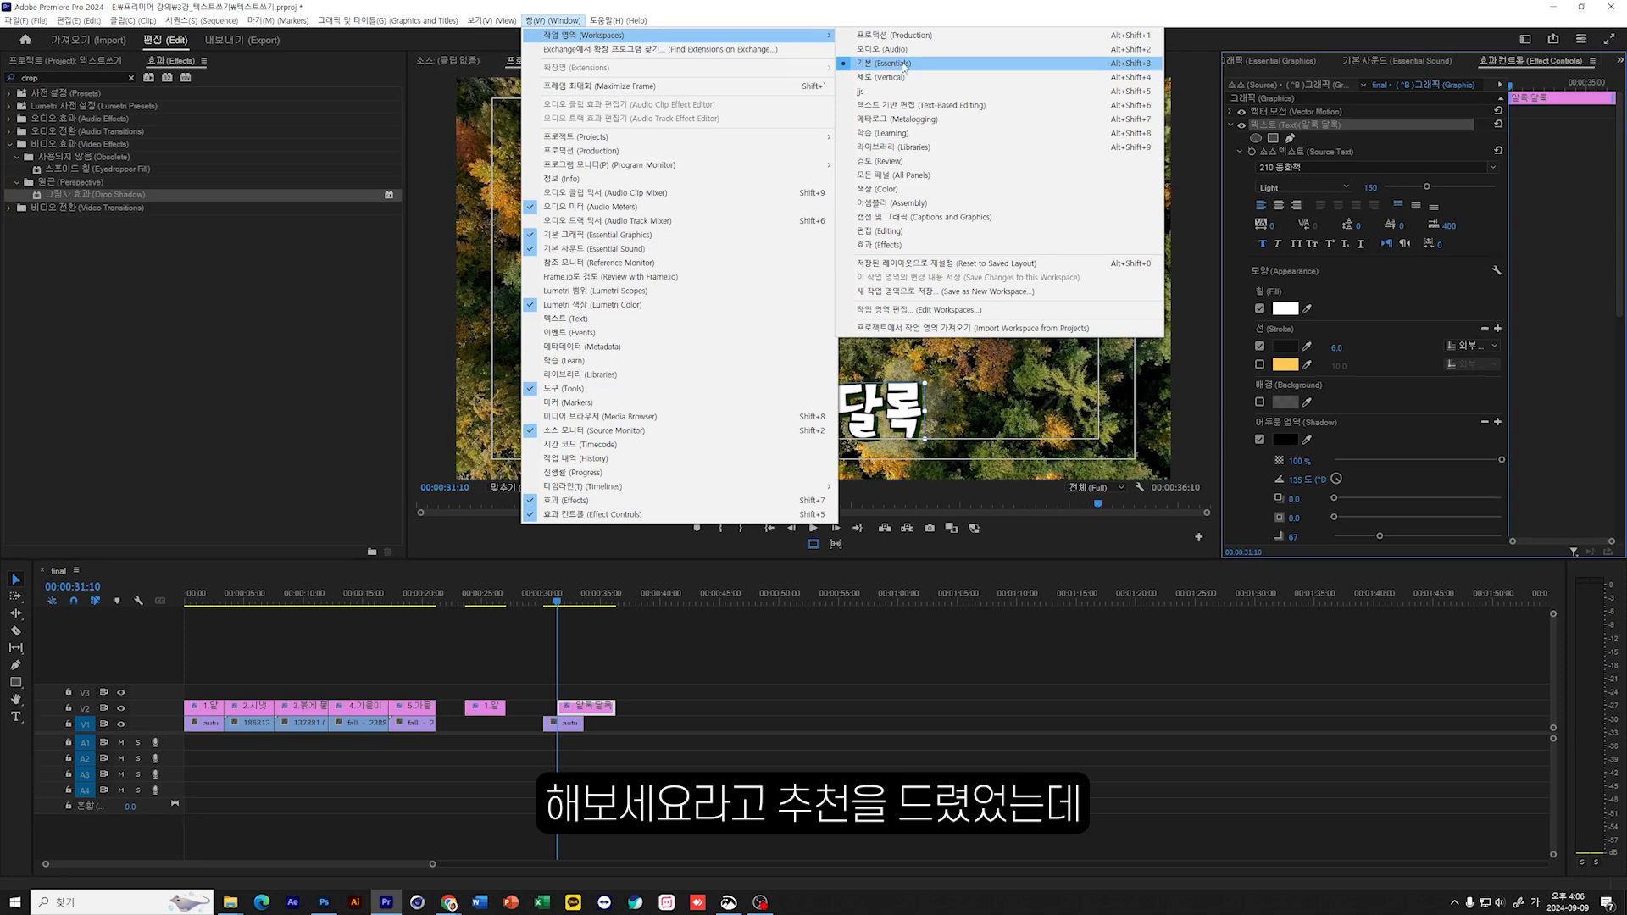
{"action": "left_click", "coordinate": [979, 268]}
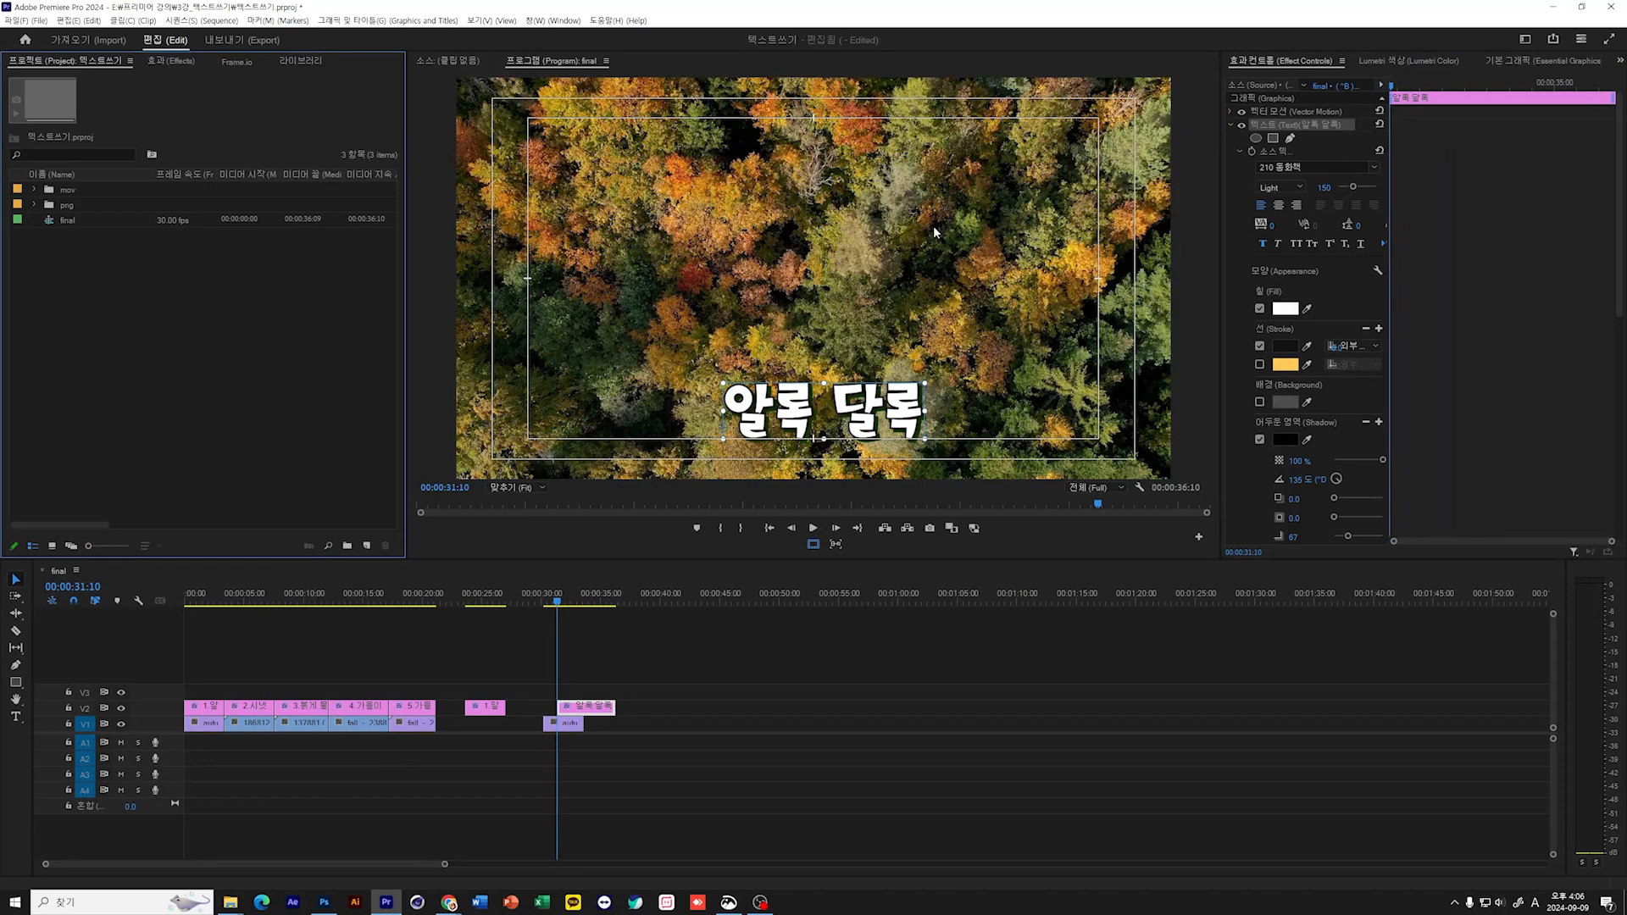
Step: Compare the title's settings in Effect Controls and Essential Graphics by switching between the two panels
{"action": "left_click", "coordinate": [1276, 62]}
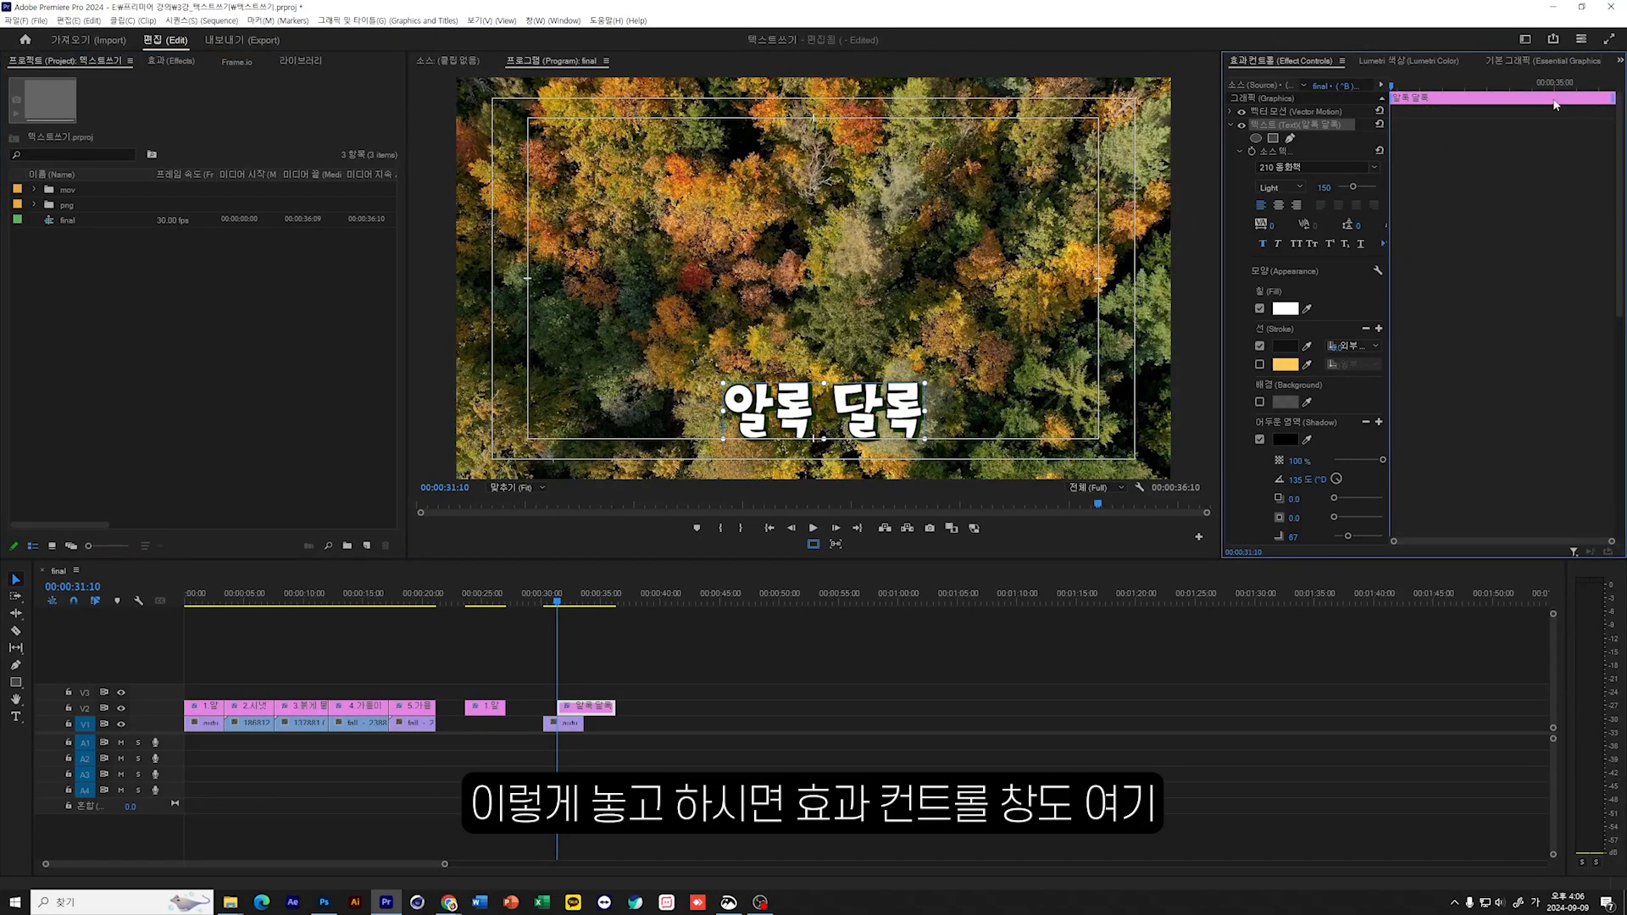
{"action": "left_click", "coordinate": [1556, 60]}
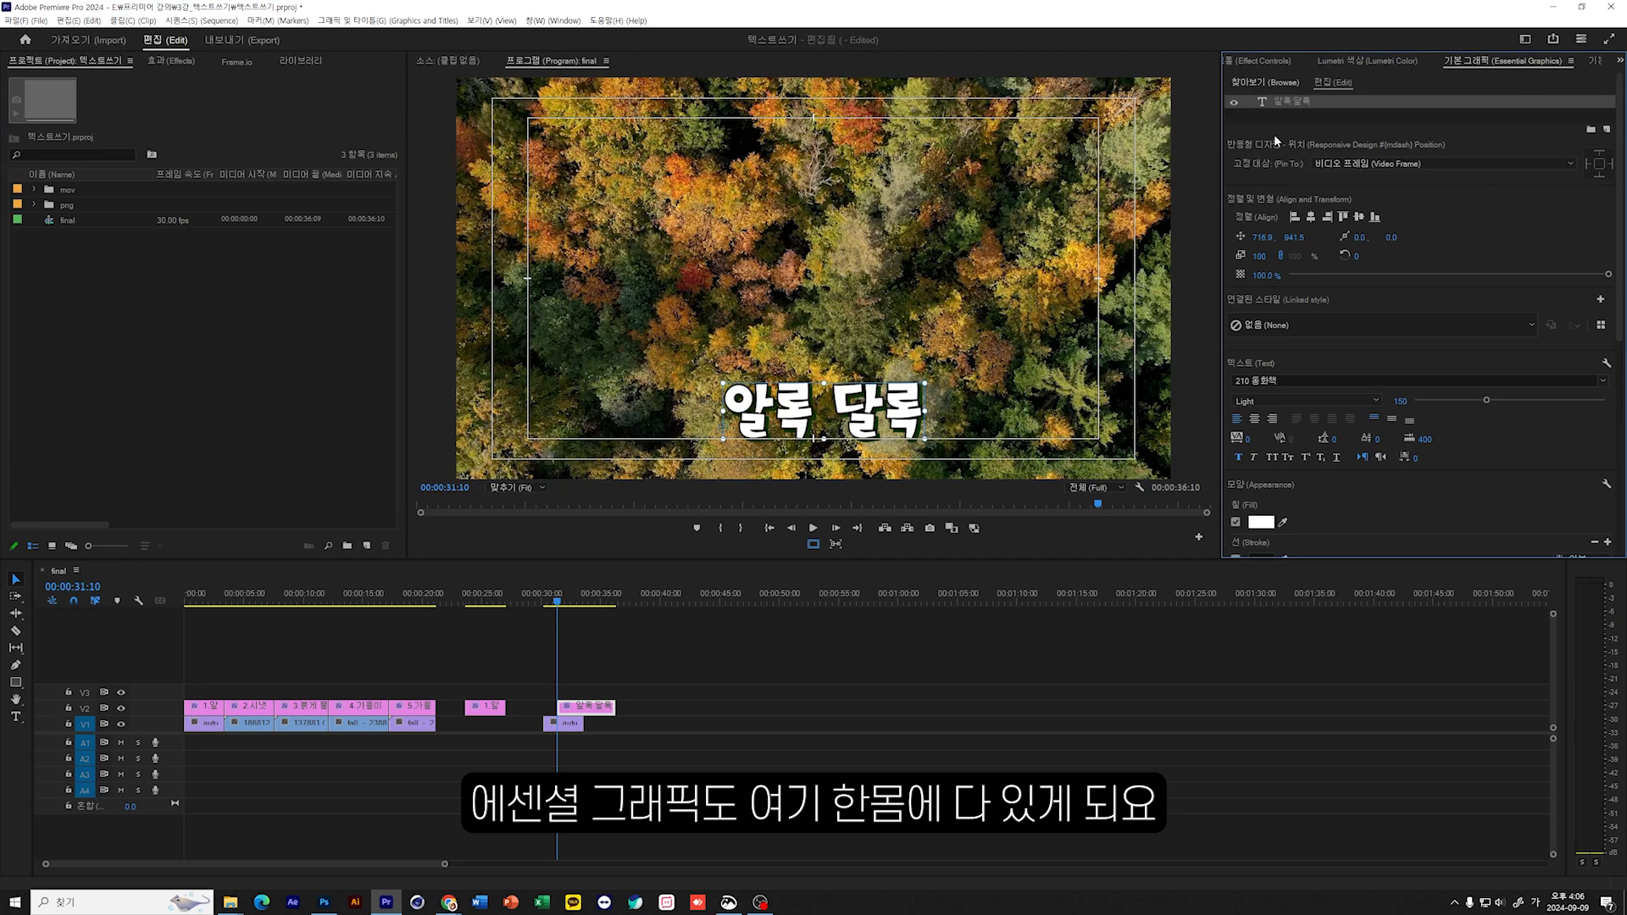
{"action": "left_click", "coordinate": [1254, 58]}
{"action": "left_click", "coordinate": [1509, 59]}
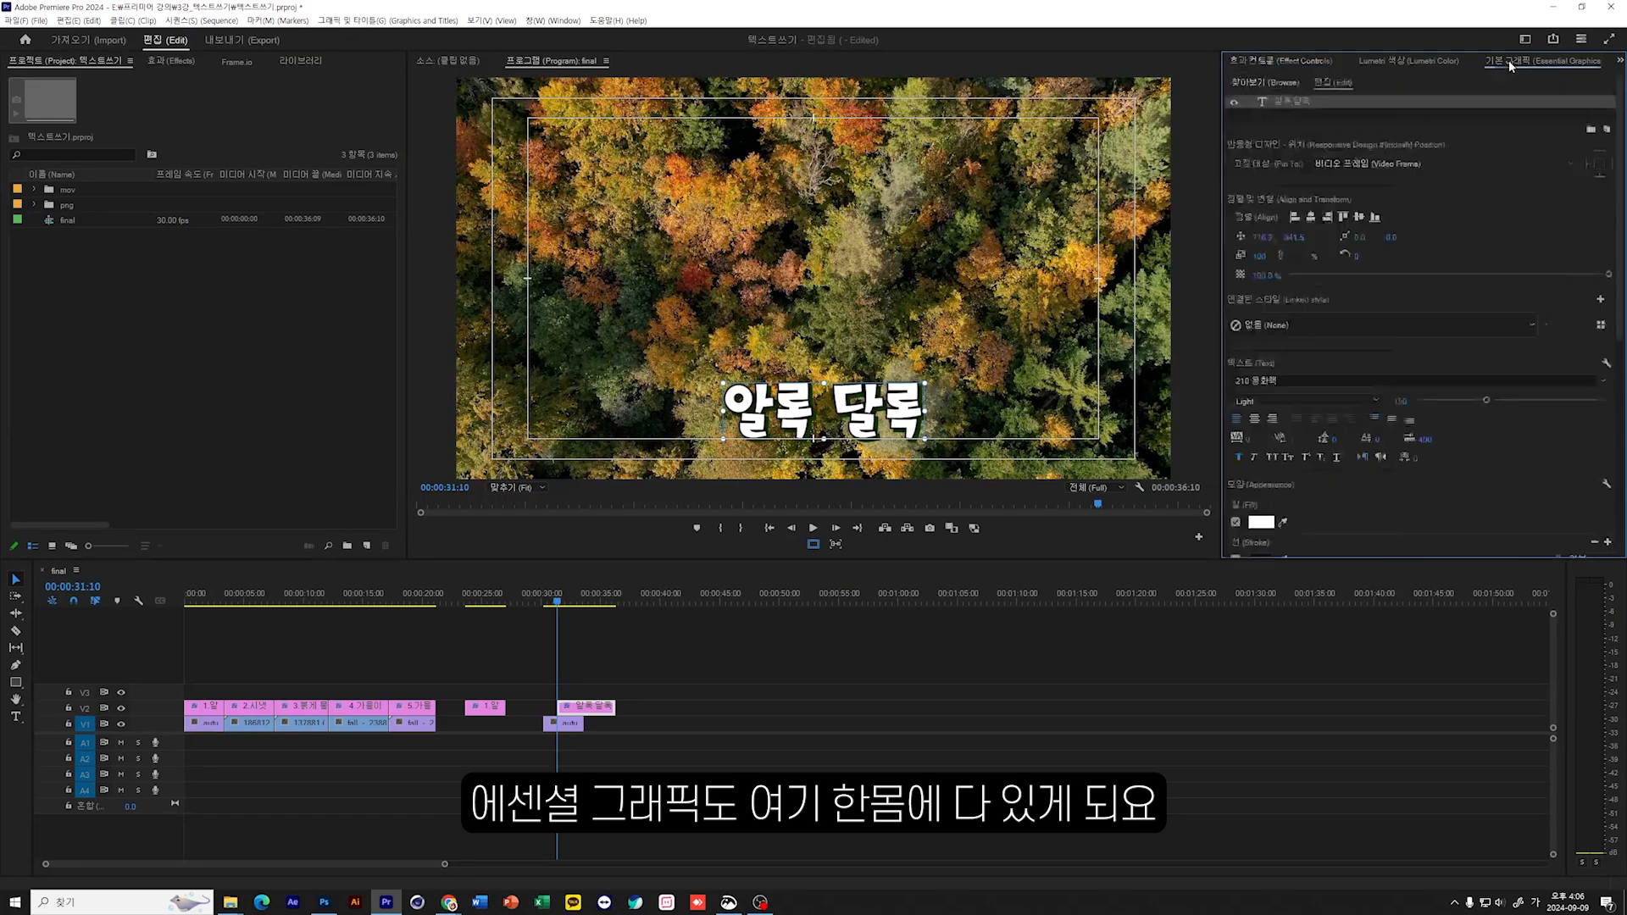
{"action": "left_click", "coordinate": [1312, 60]}
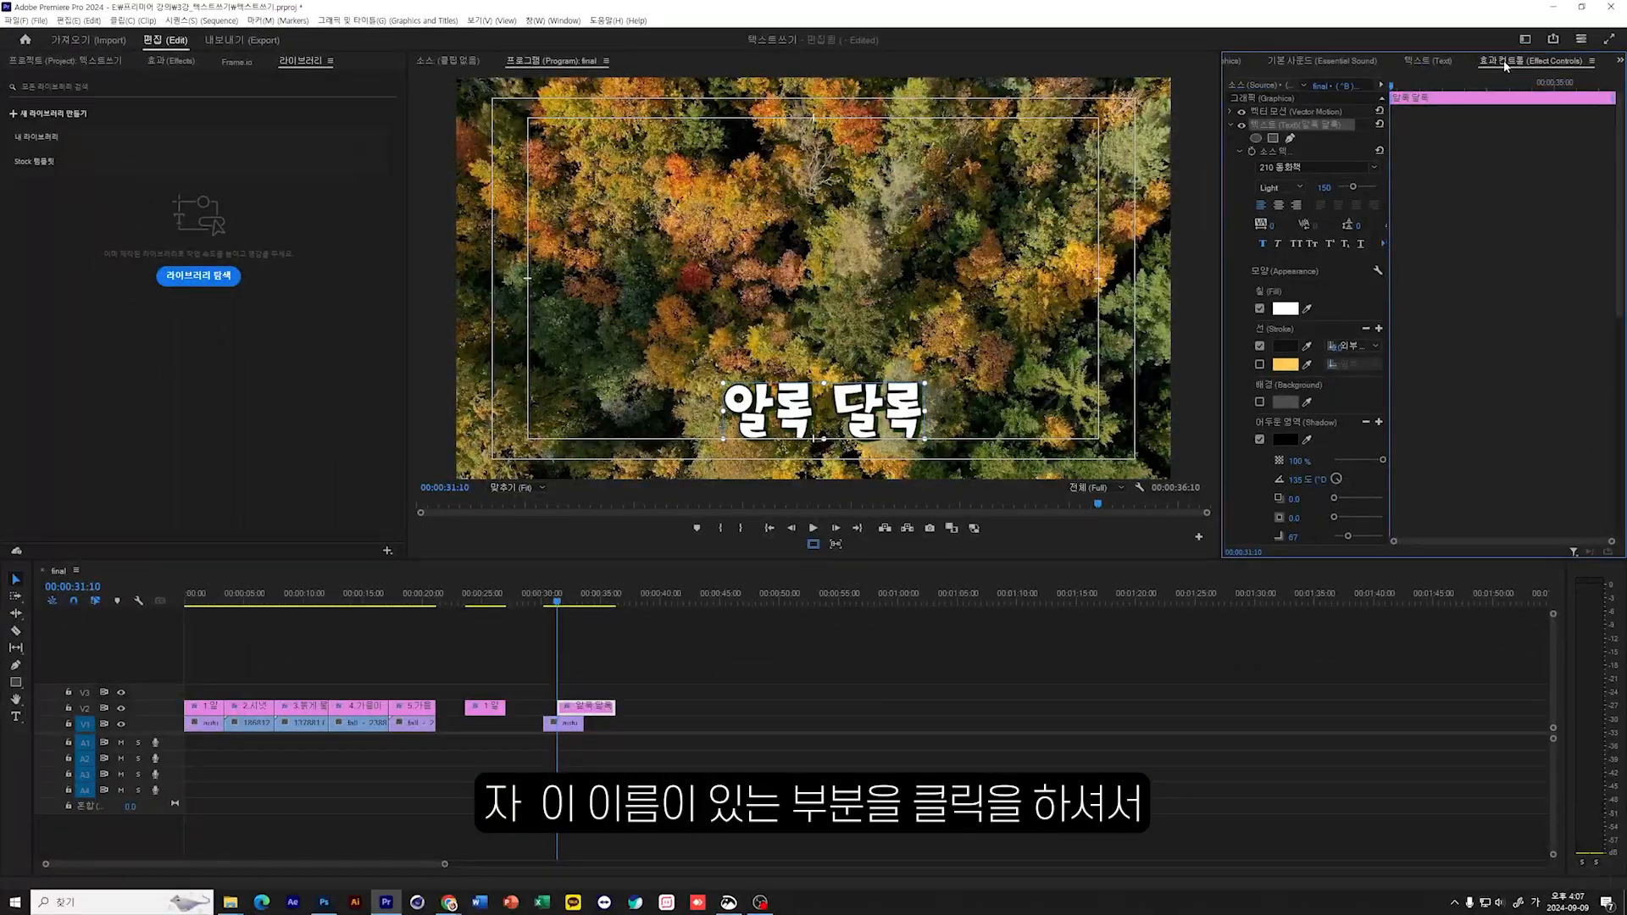
Step: Dock Effect Controls with the Project and Libraries panels, widen its properties area, and bring Essential Graphics to the front
{"action": "left_click_drag", "start_coordinate": [1498, 59], "coordinate": [282, 356]}
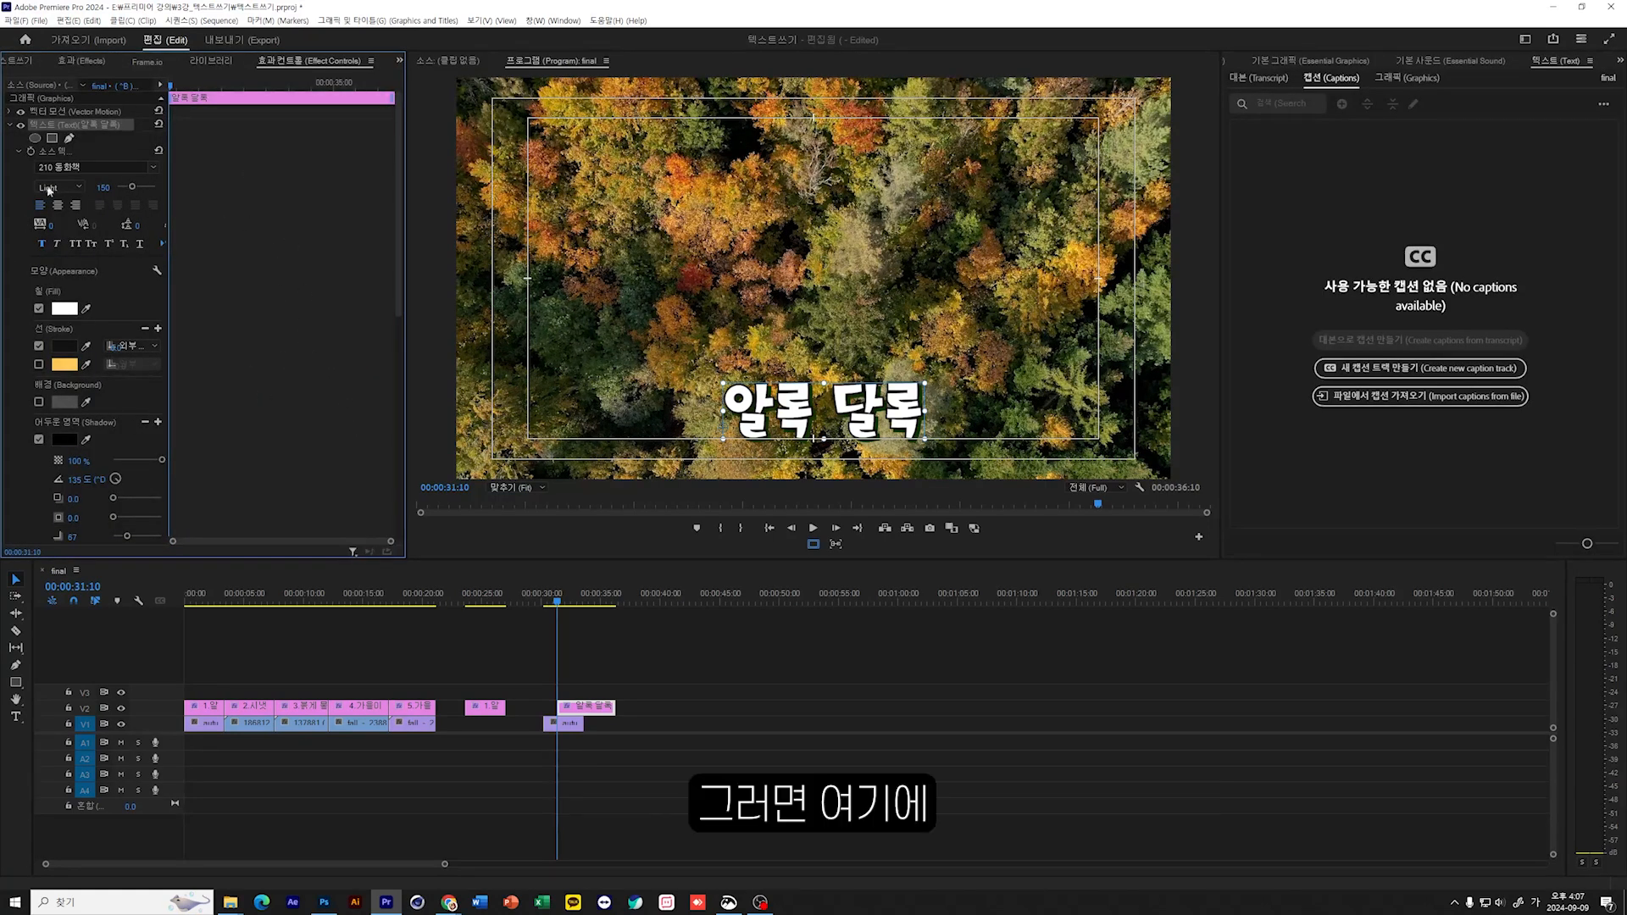
{"action": "left_click_drag", "start_coordinate": [168, 151], "coordinate": [393, 164]}
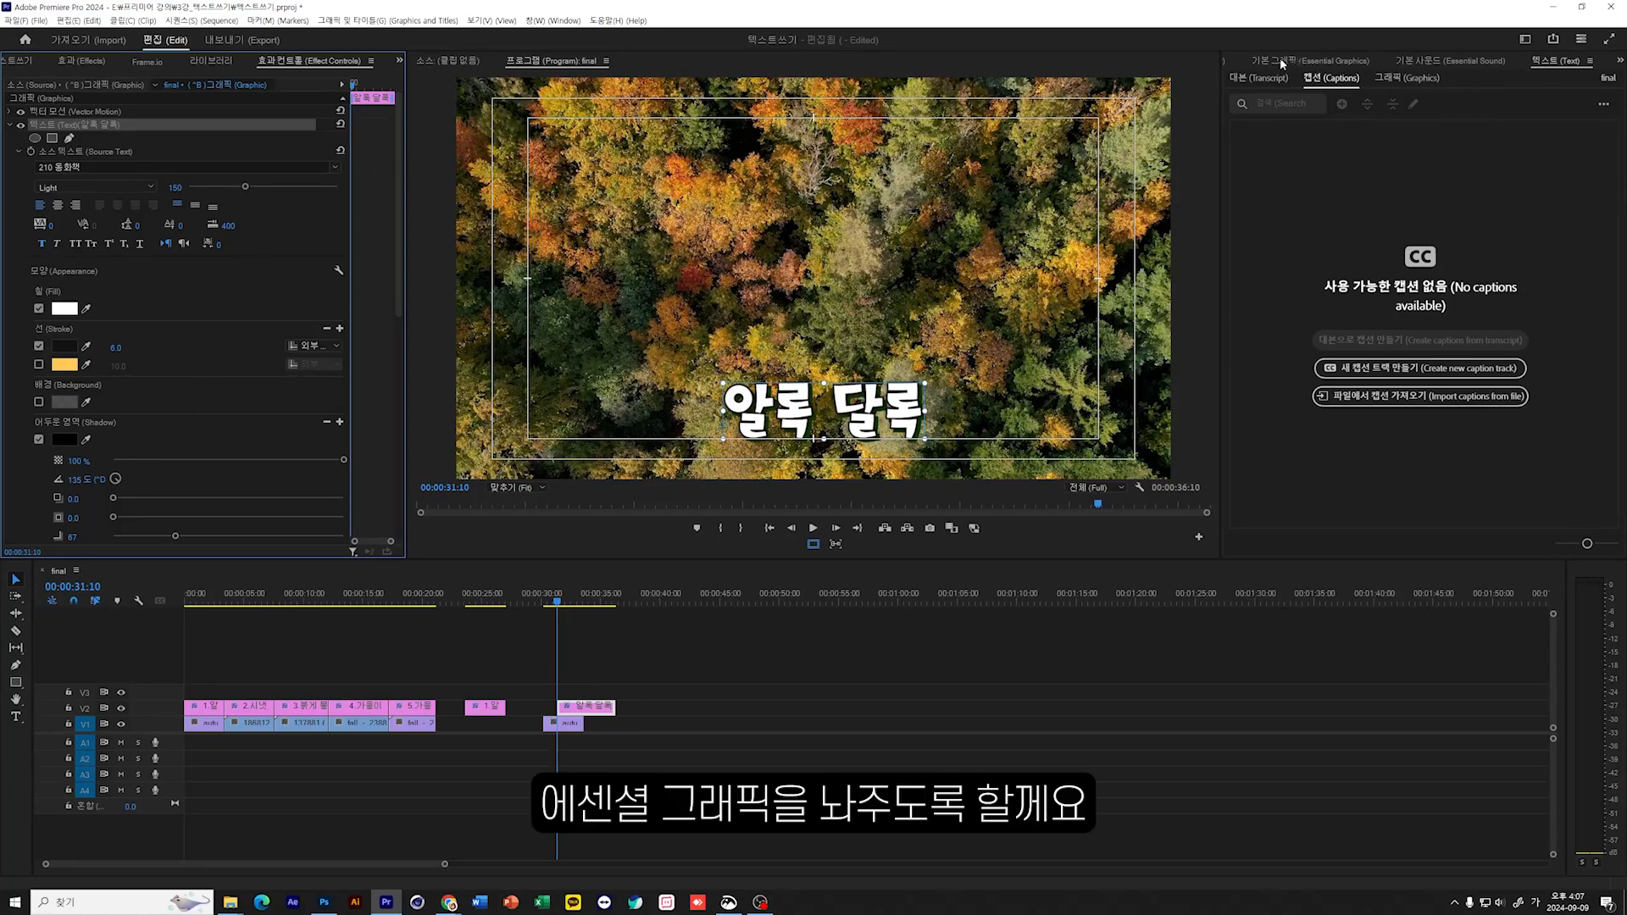
{"action": "left_click", "coordinate": [1309, 65]}
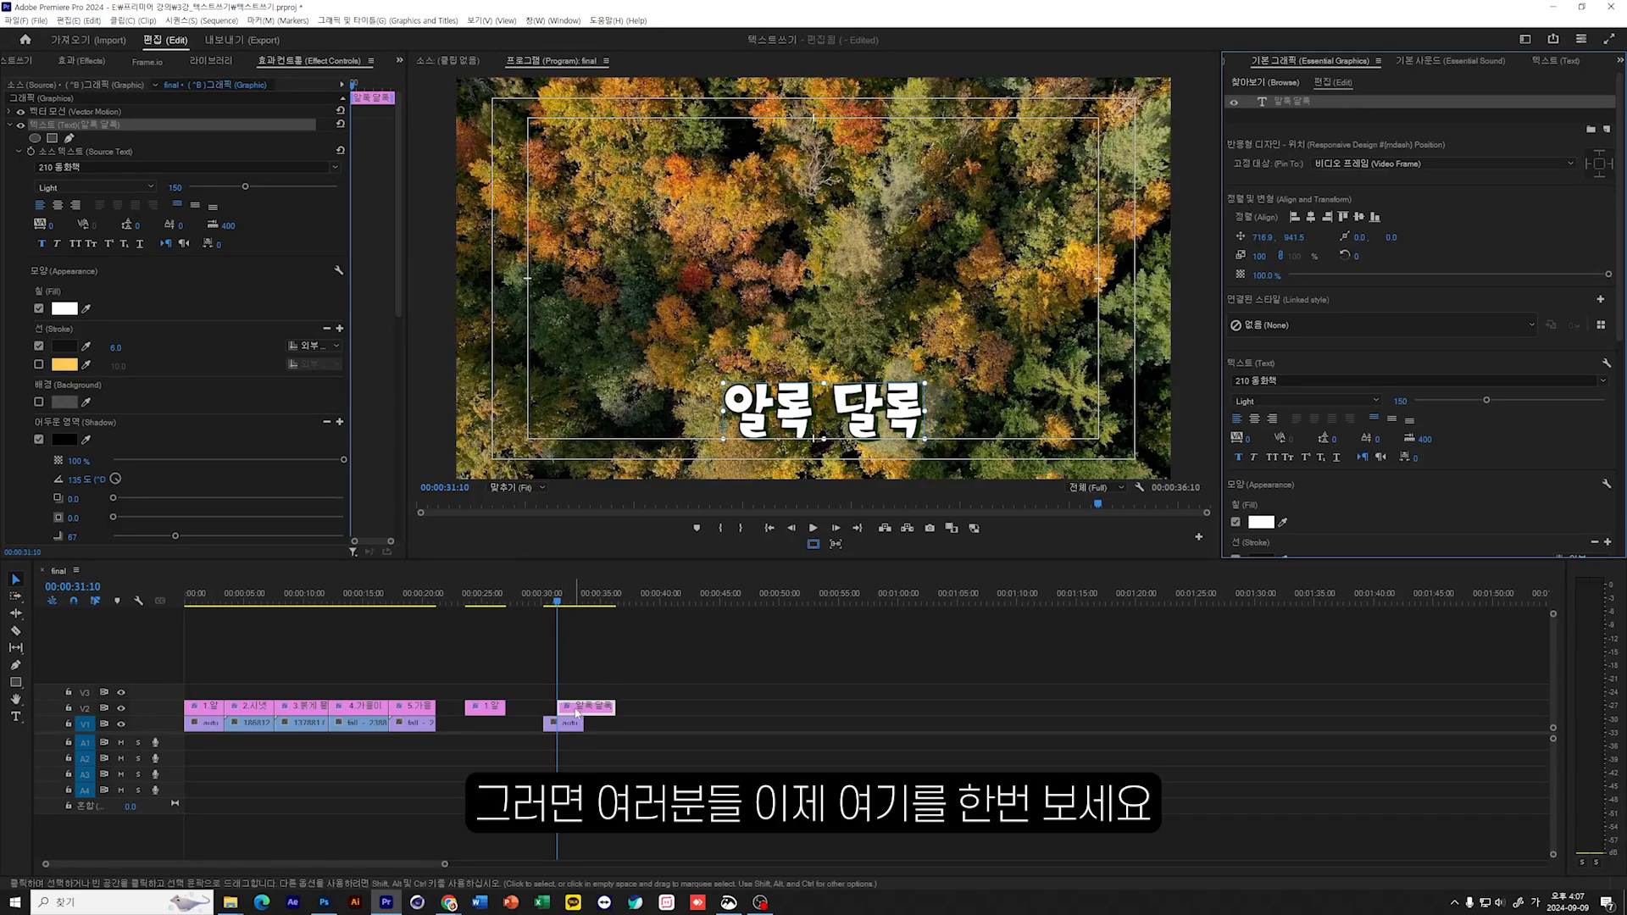
Step: Match the title clip's start and end on V2 to the forest video clip beneath it
{"action": "left_click_drag", "start_coordinate": [576, 714], "coordinate": [563, 713]}
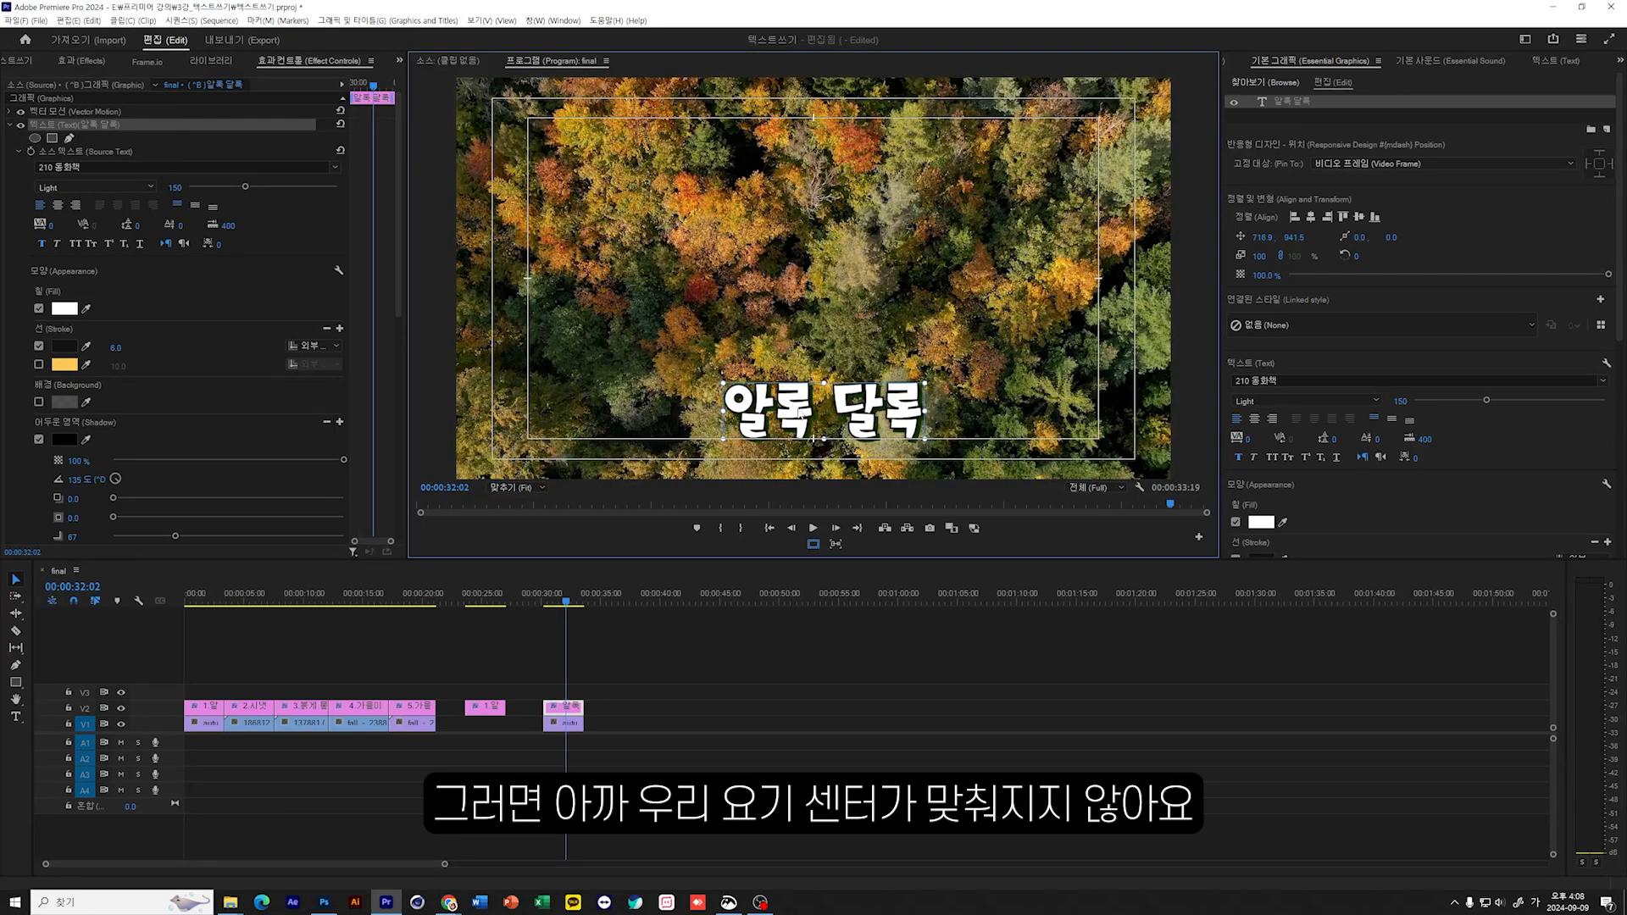
Step: Centre-align the title's text and move it to the bottom centre of the frame at about 956.1, 943.5
{"action": "left_click_drag", "start_coordinate": [830, 417], "coordinate": [828, 414]}
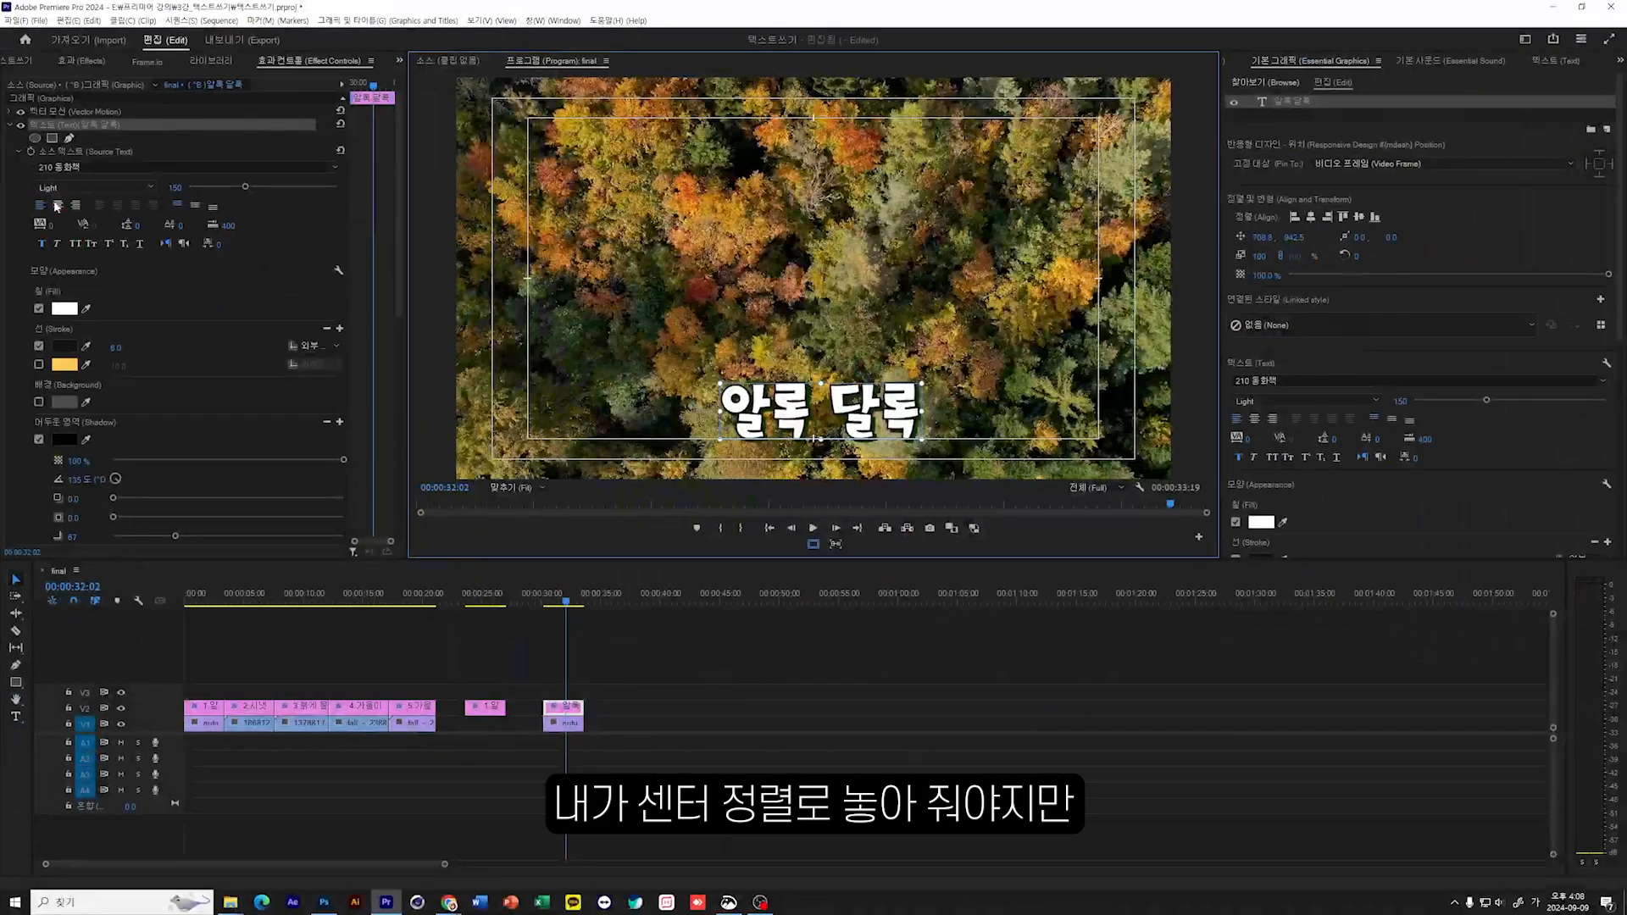
{"action": "left_click", "coordinate": [115, 346]}
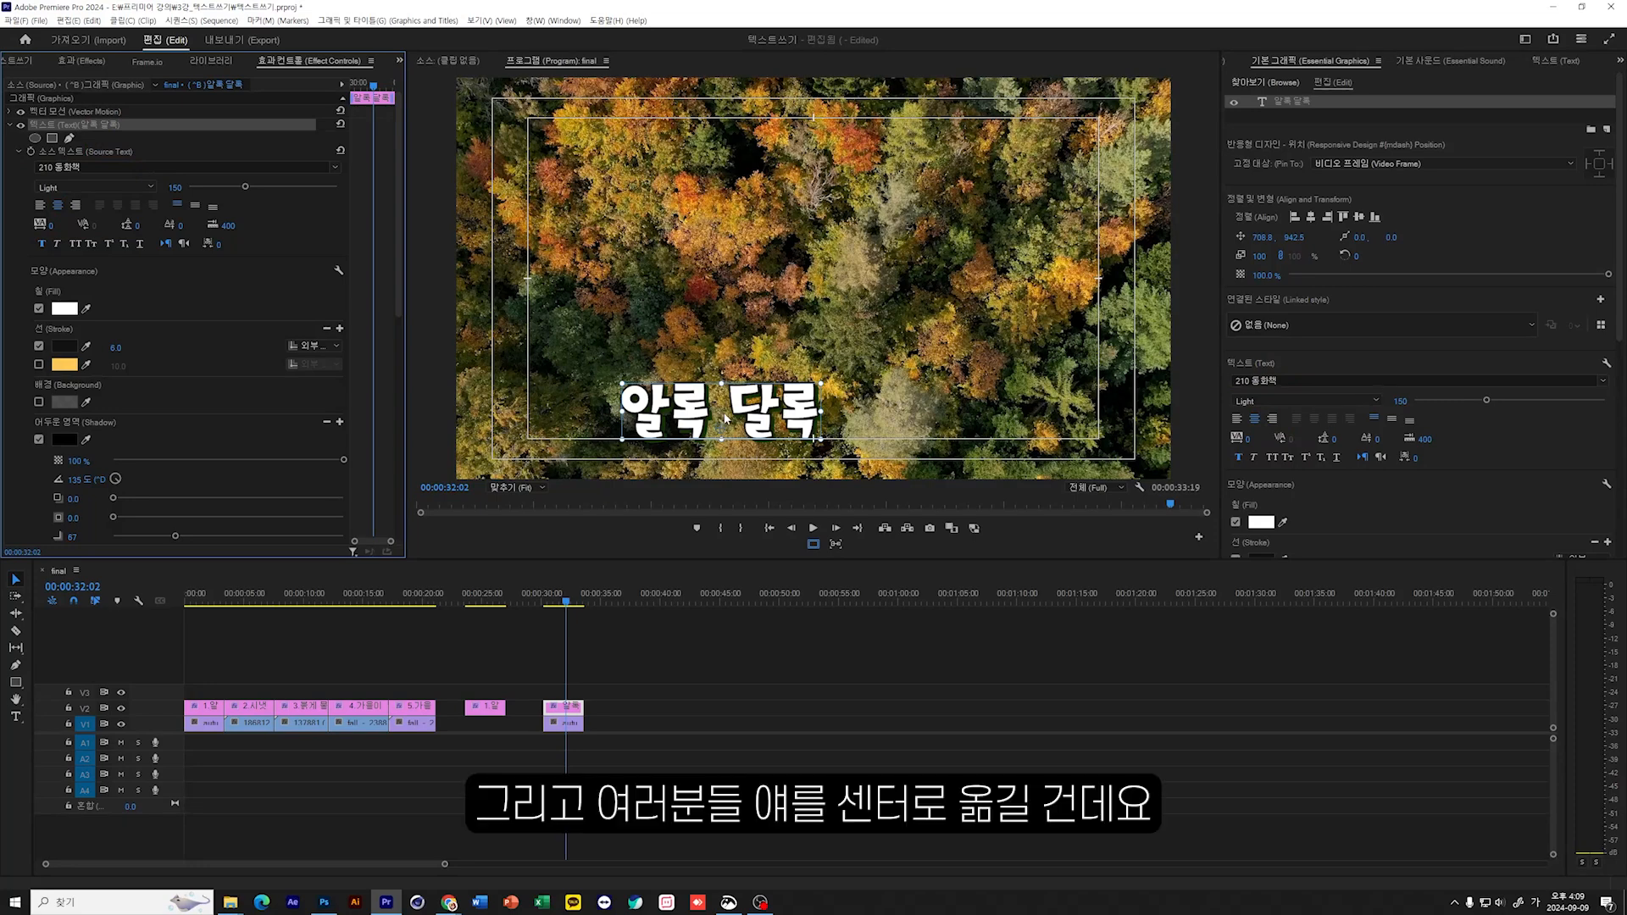
{"action": "left_click_drag", "start_coordinate": [723, 420], "coordinate": [819, 420]}
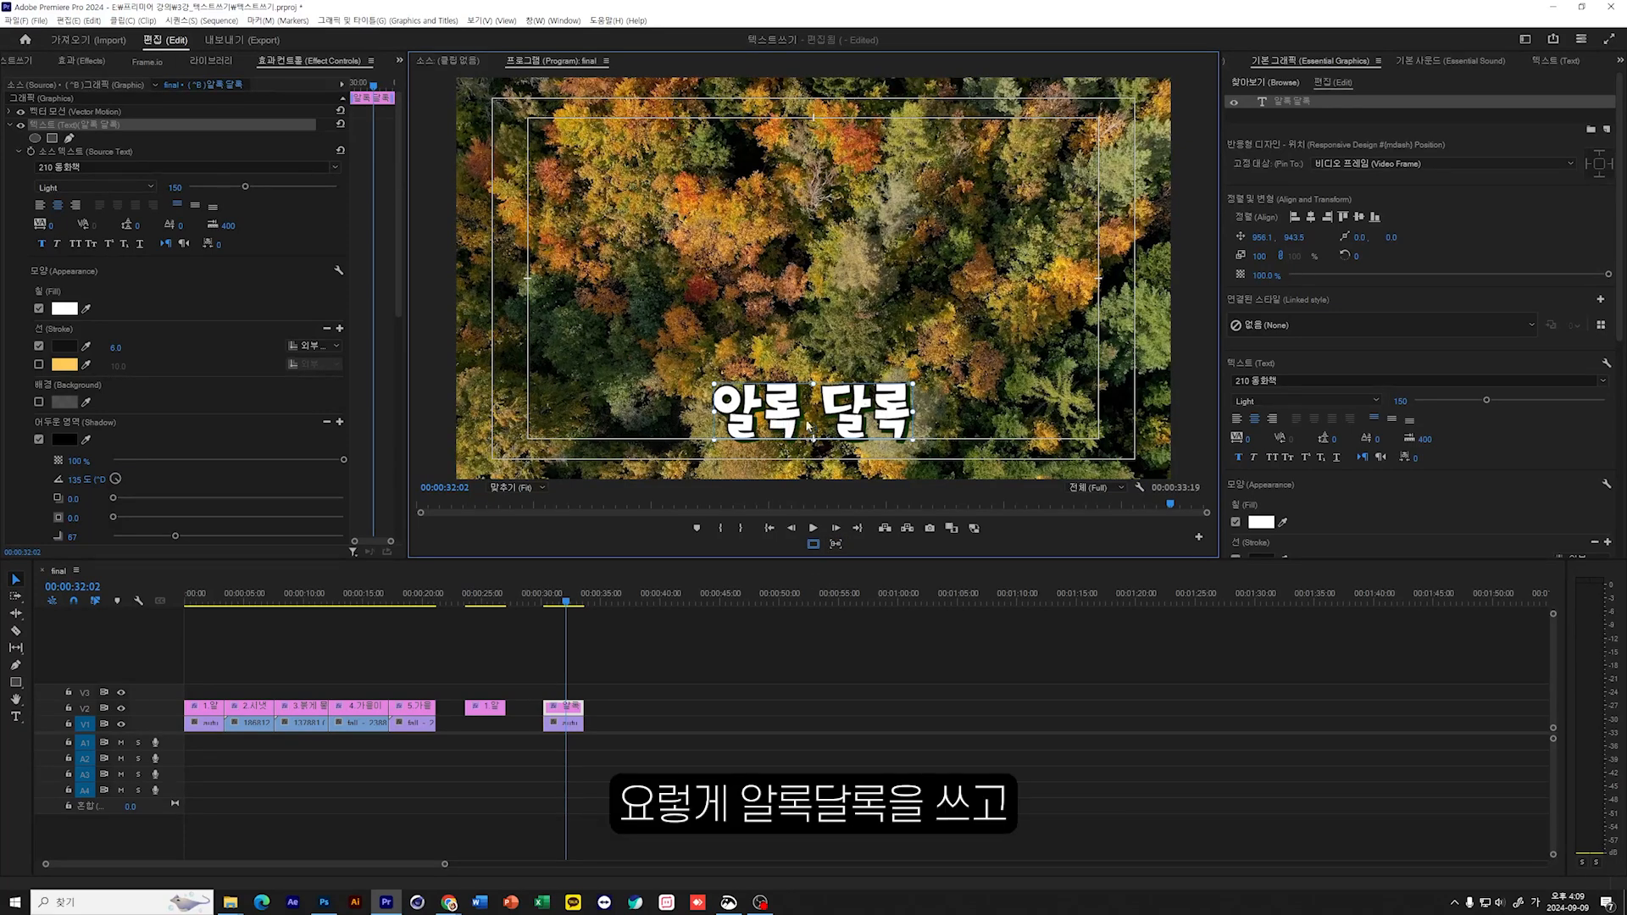
Step: Try deleting the space between 알록 and 달록 in the title, and put it back
{"action": "key", "text": "t"}
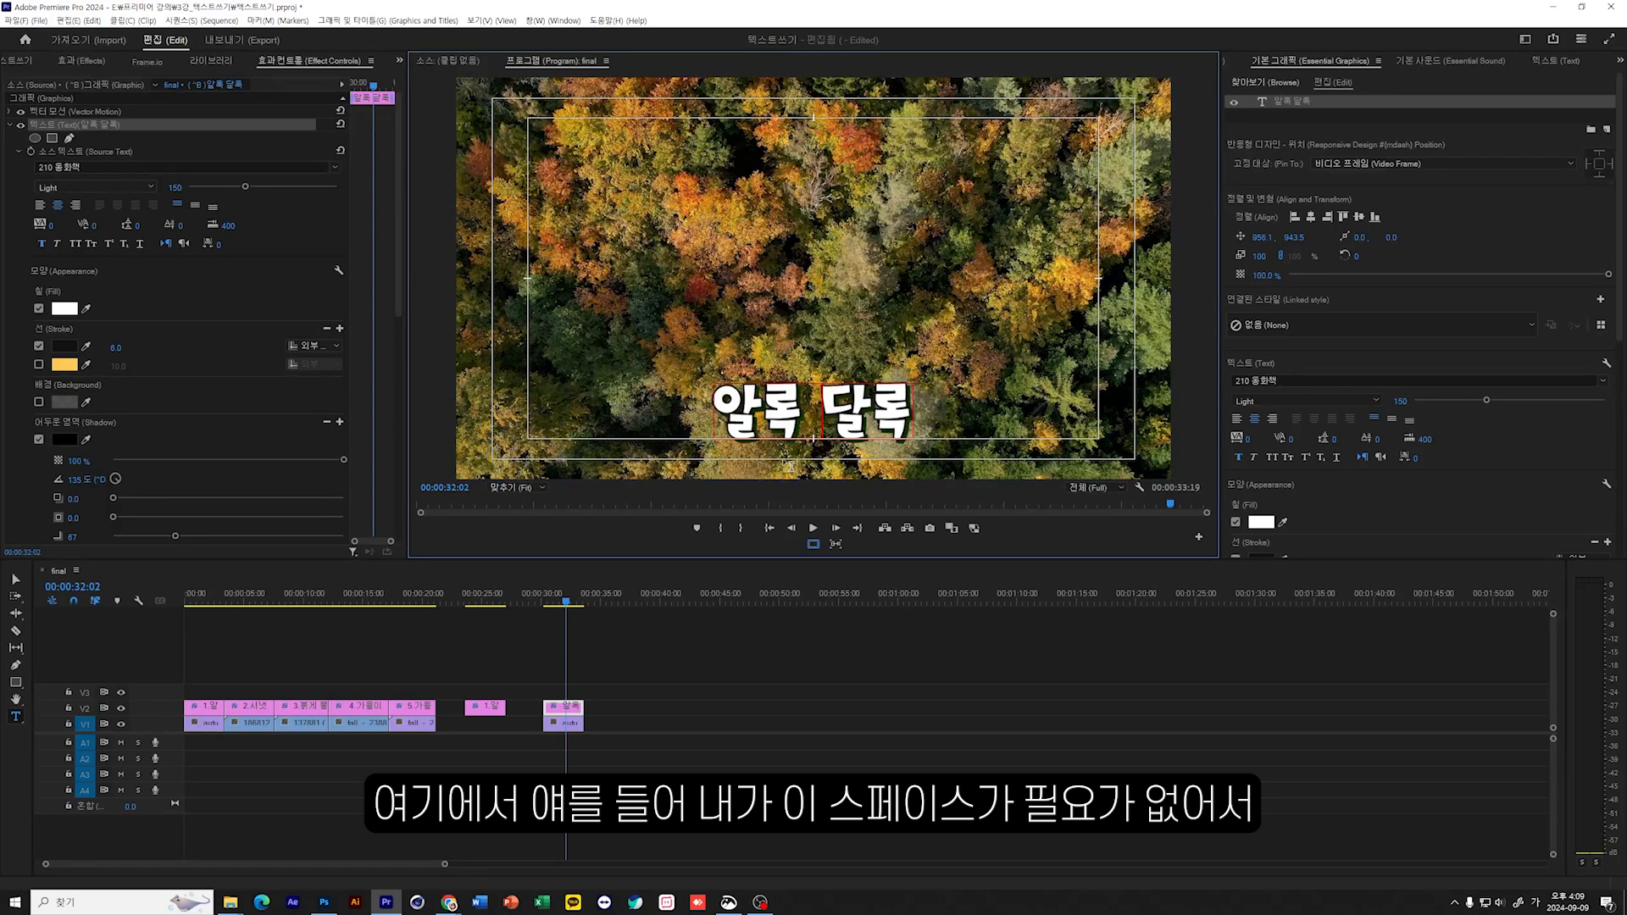
{"action": "key", "text": "Delete"}
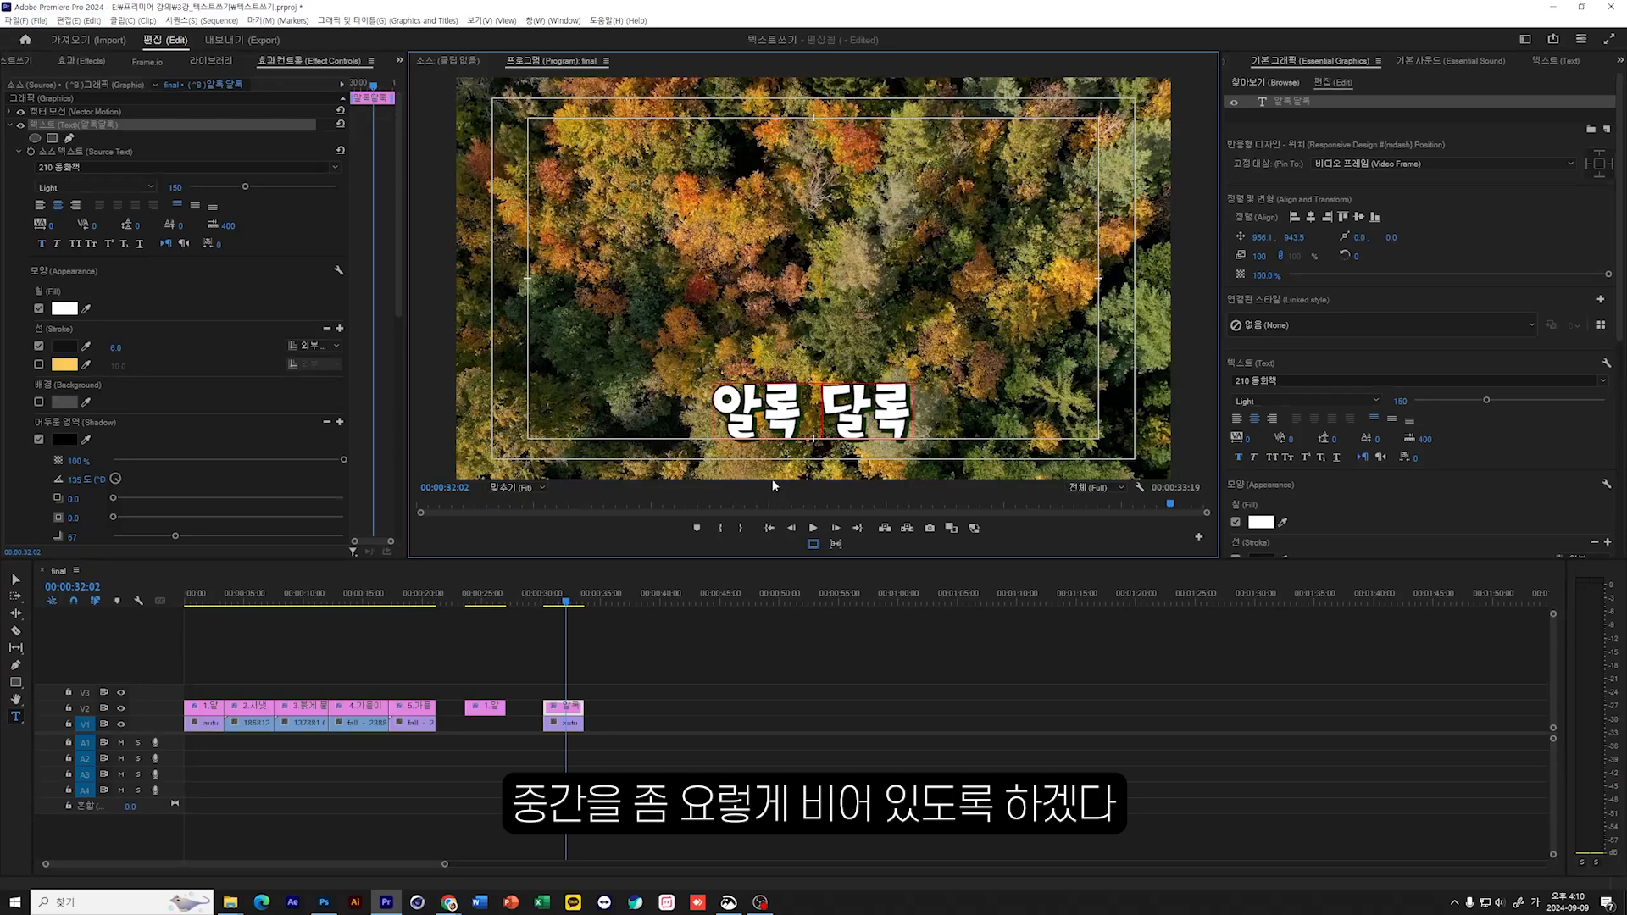
{"action": "left_click_drag", "start_coordinate": [802, 408], "coordinate": [822, 411]}
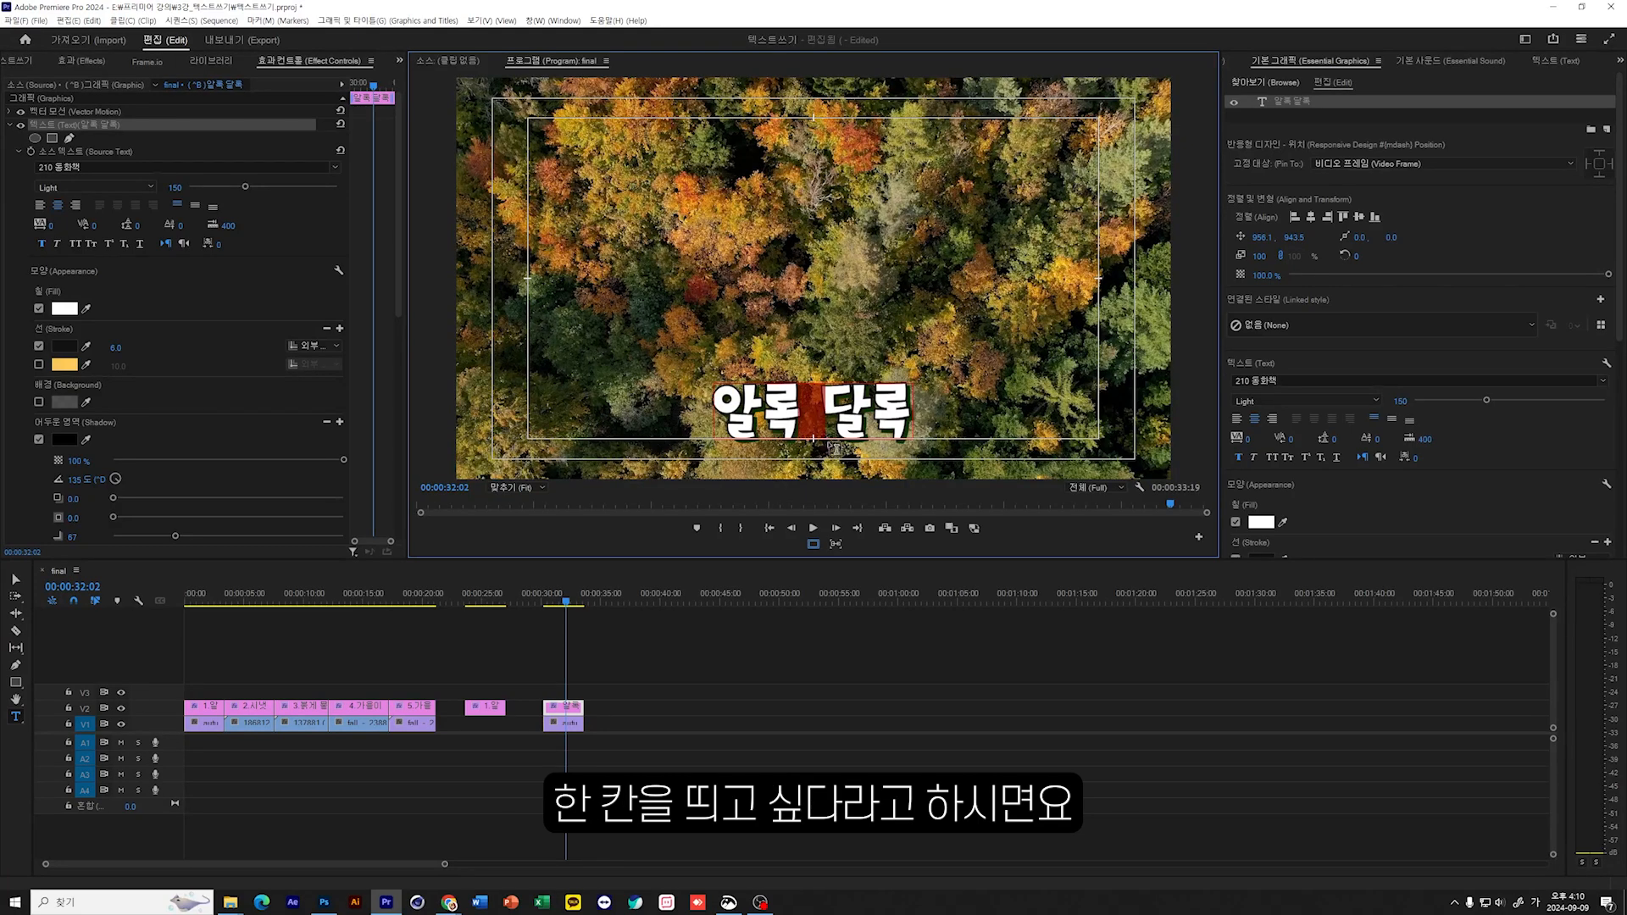
{"action": "left_click", "coordinate": [811, 427]}
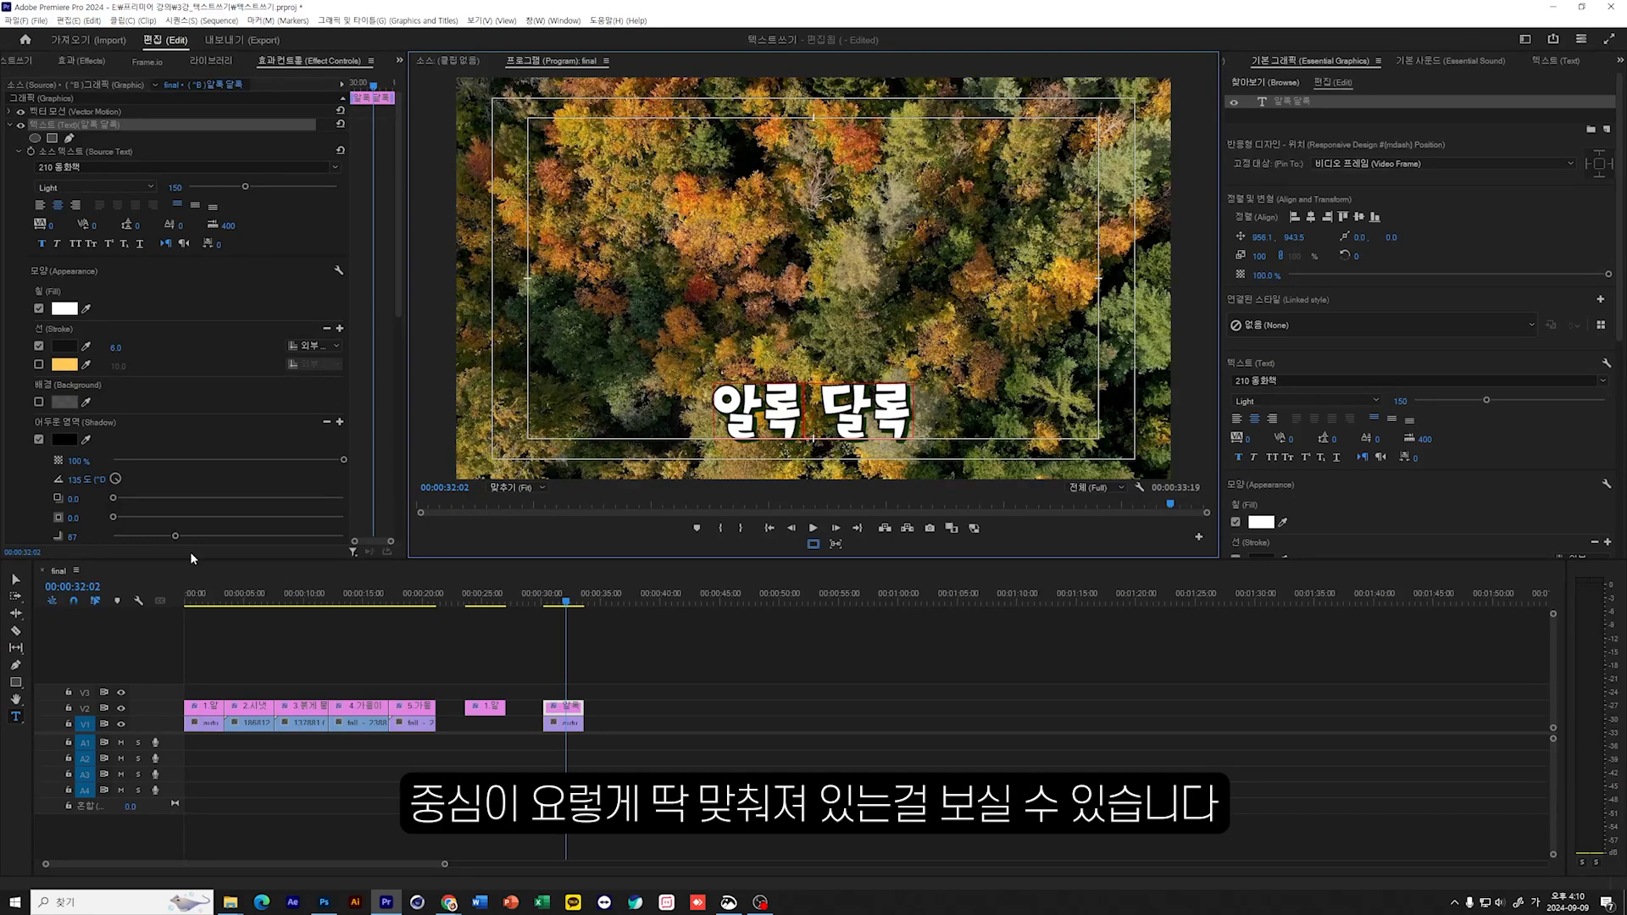
{"action": "left_click", "coordinate": [14, 580]}
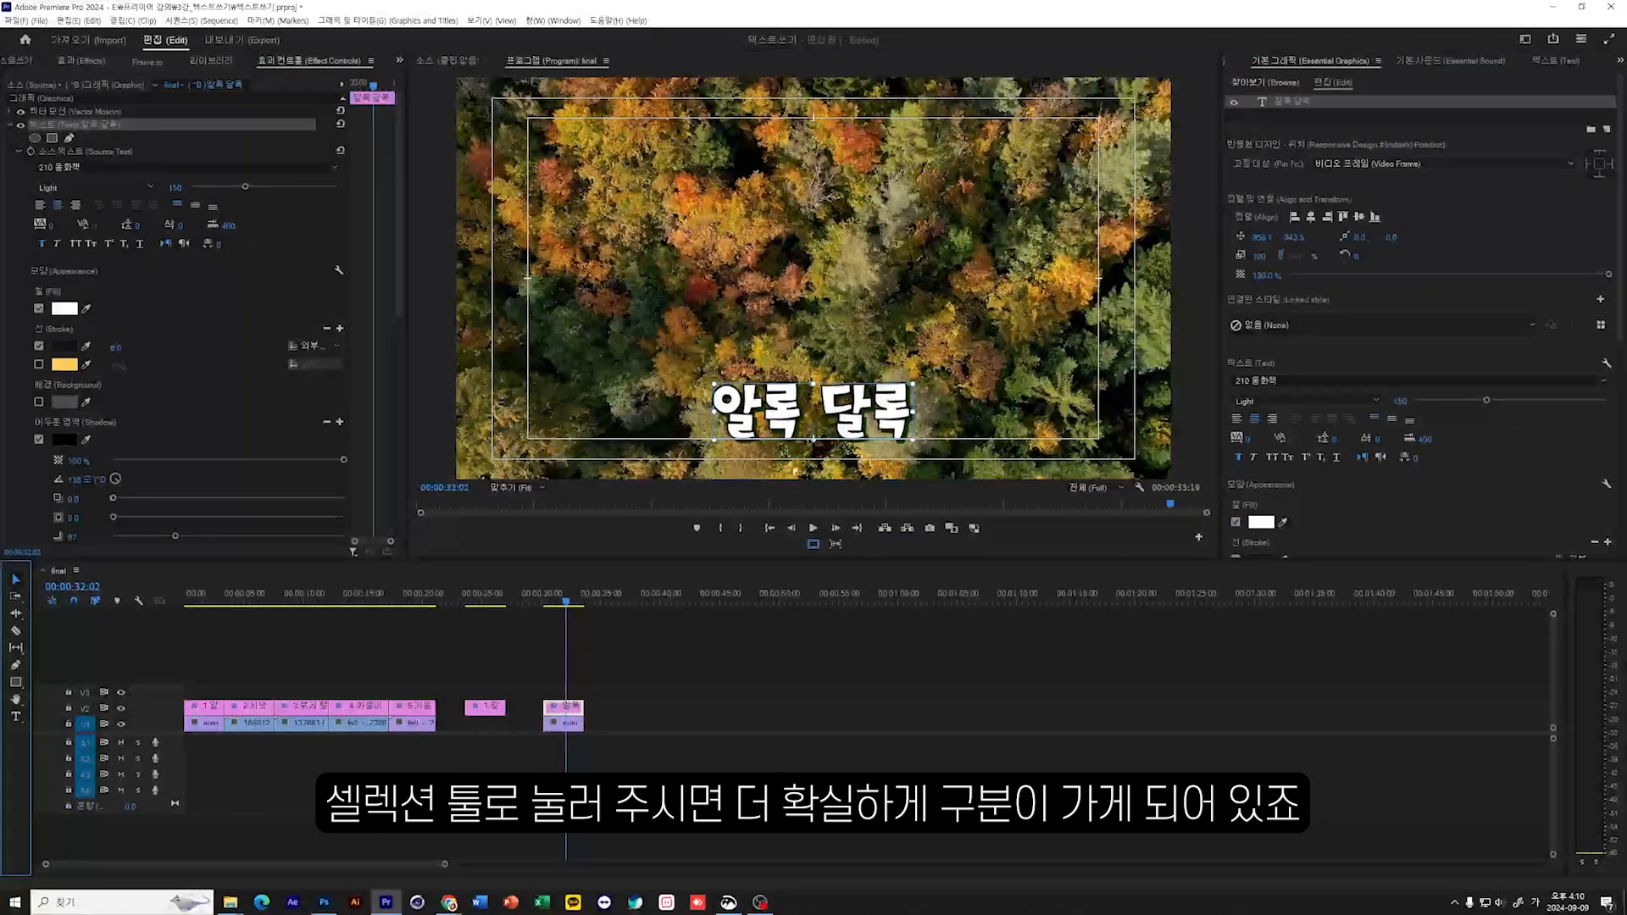
Step: Turn off the title's stroke and shadow and remove the extra stroke, leaving only the white fill
{"action": "scroll", "coordinate": [1293, 456], "scroll_direction": "down", "scroll_amount": 2}
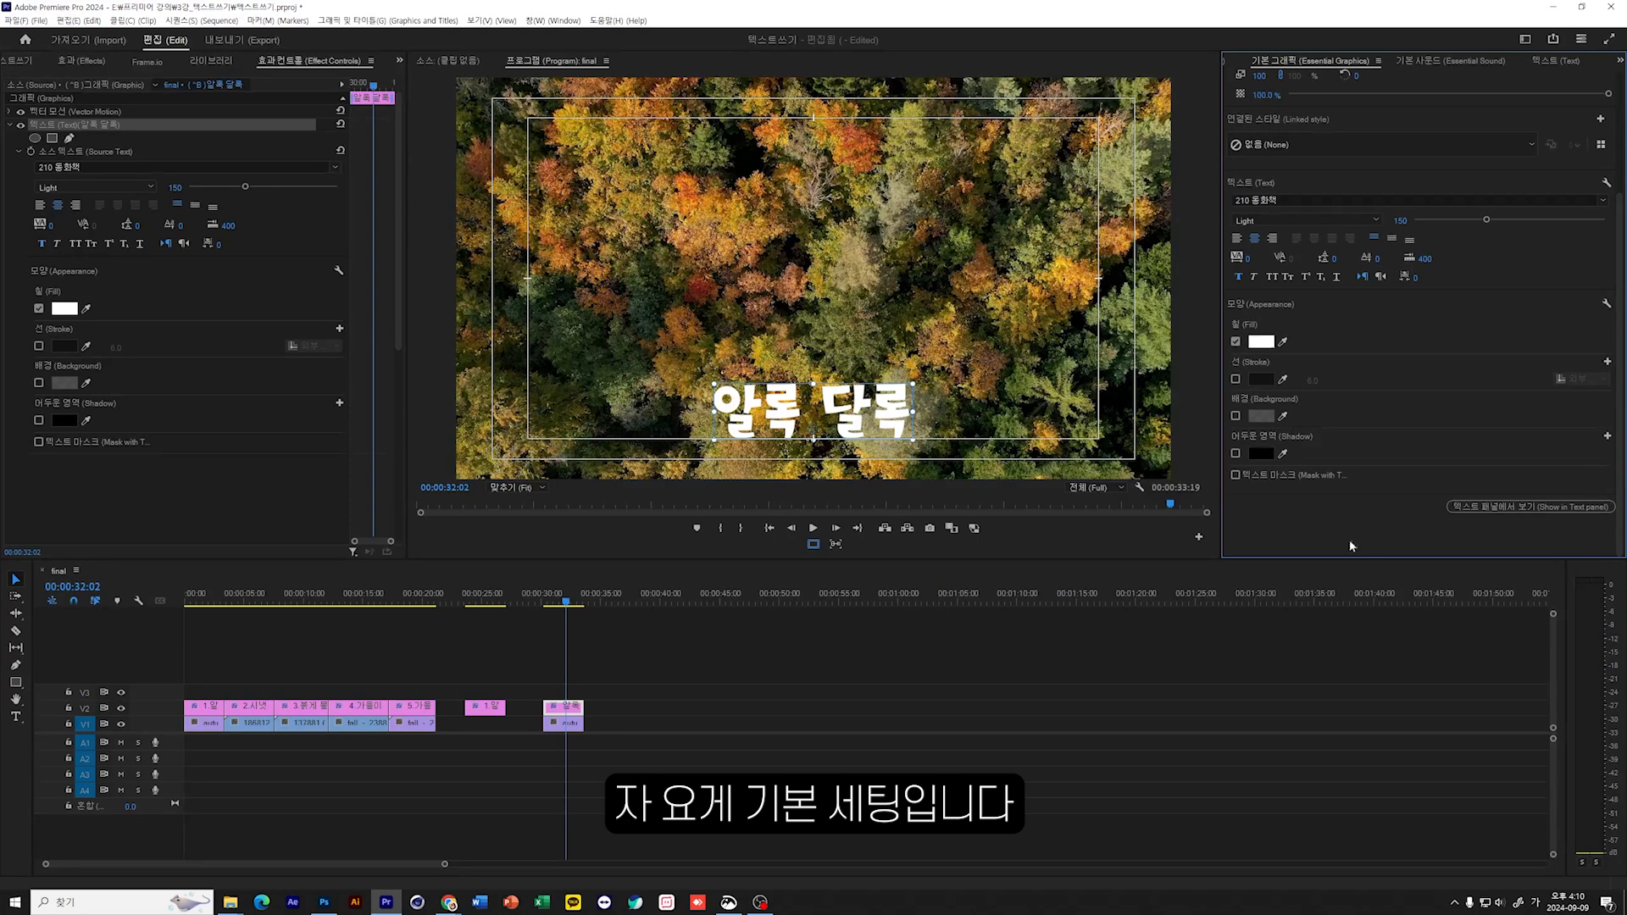
{"action": "scroll", "coordinate": [1328, 536], "scroll_direction": "up", "scroll_amount": 1}
{"action": "left_click", "coordinate": [16, 579]}
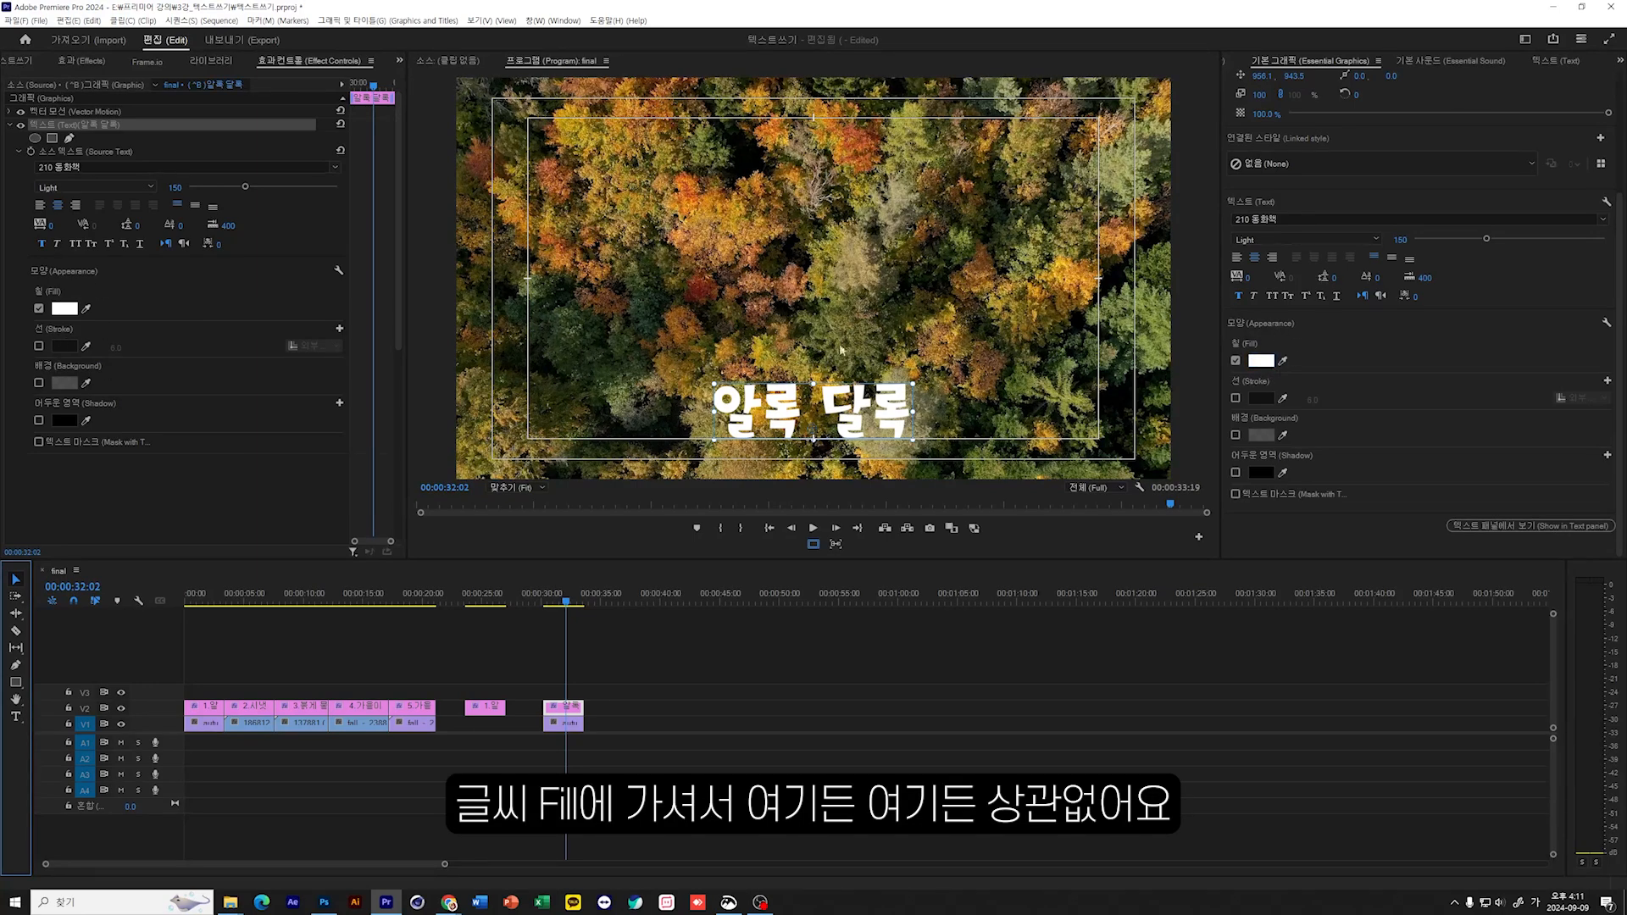
Step: Open the title's fill colour and try light pink FFA3A3, followed by vivid yellow FFCC00
{"action": "left_click", "coordinate": [1261, 360]}
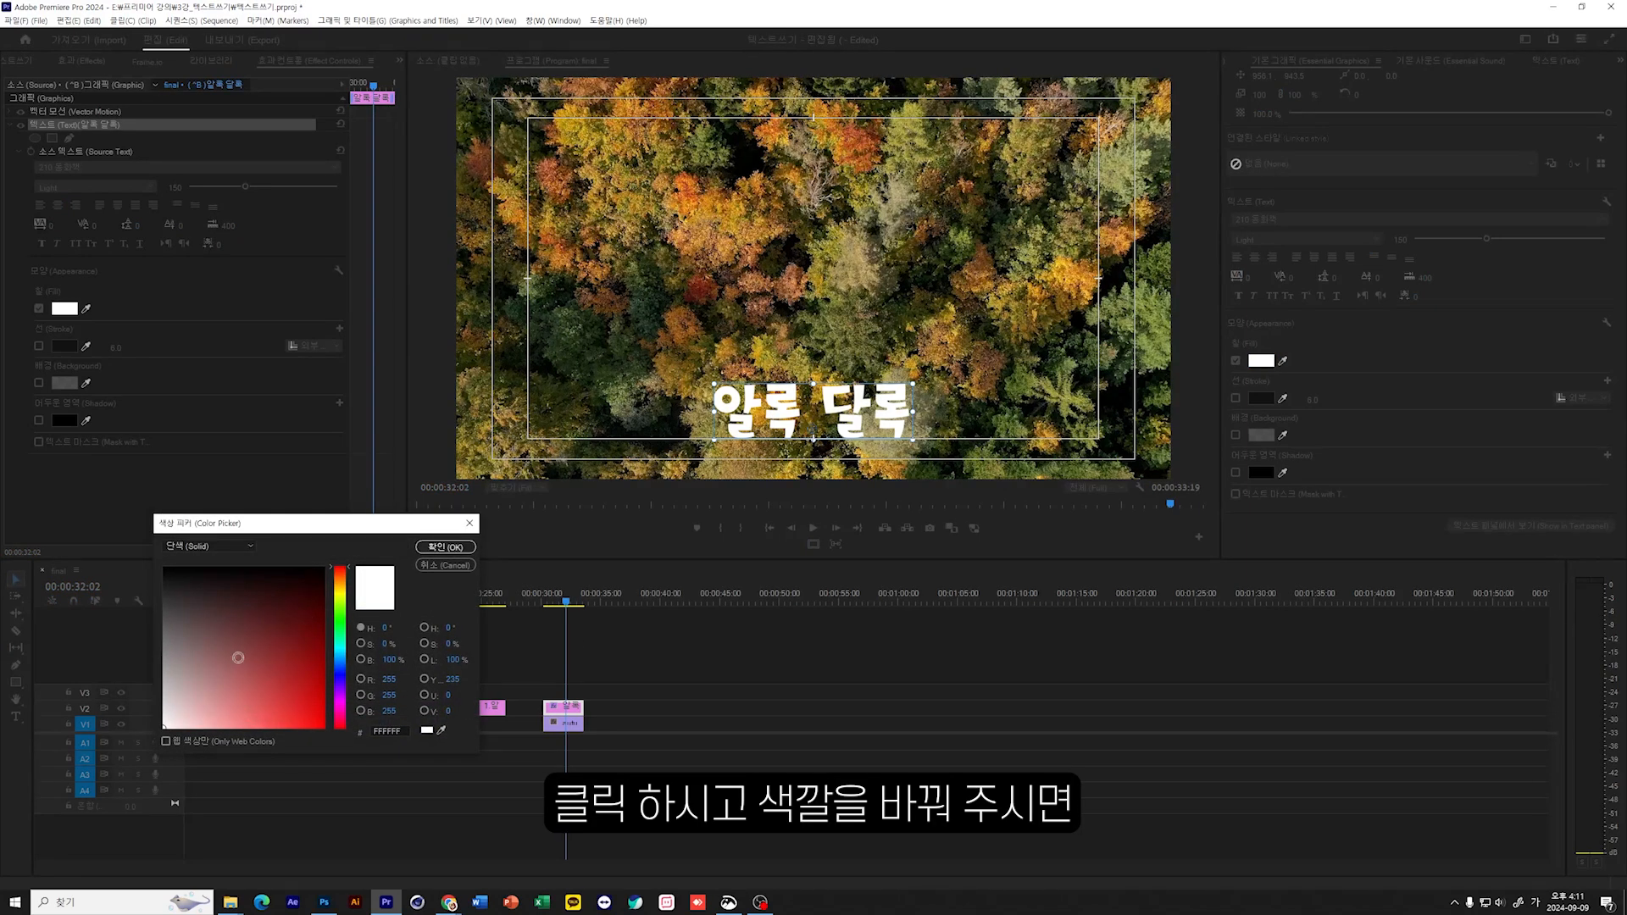
{"action": "left_click_drag", "start_coordinate": [234, 658], "coordinate": [220, 754]}
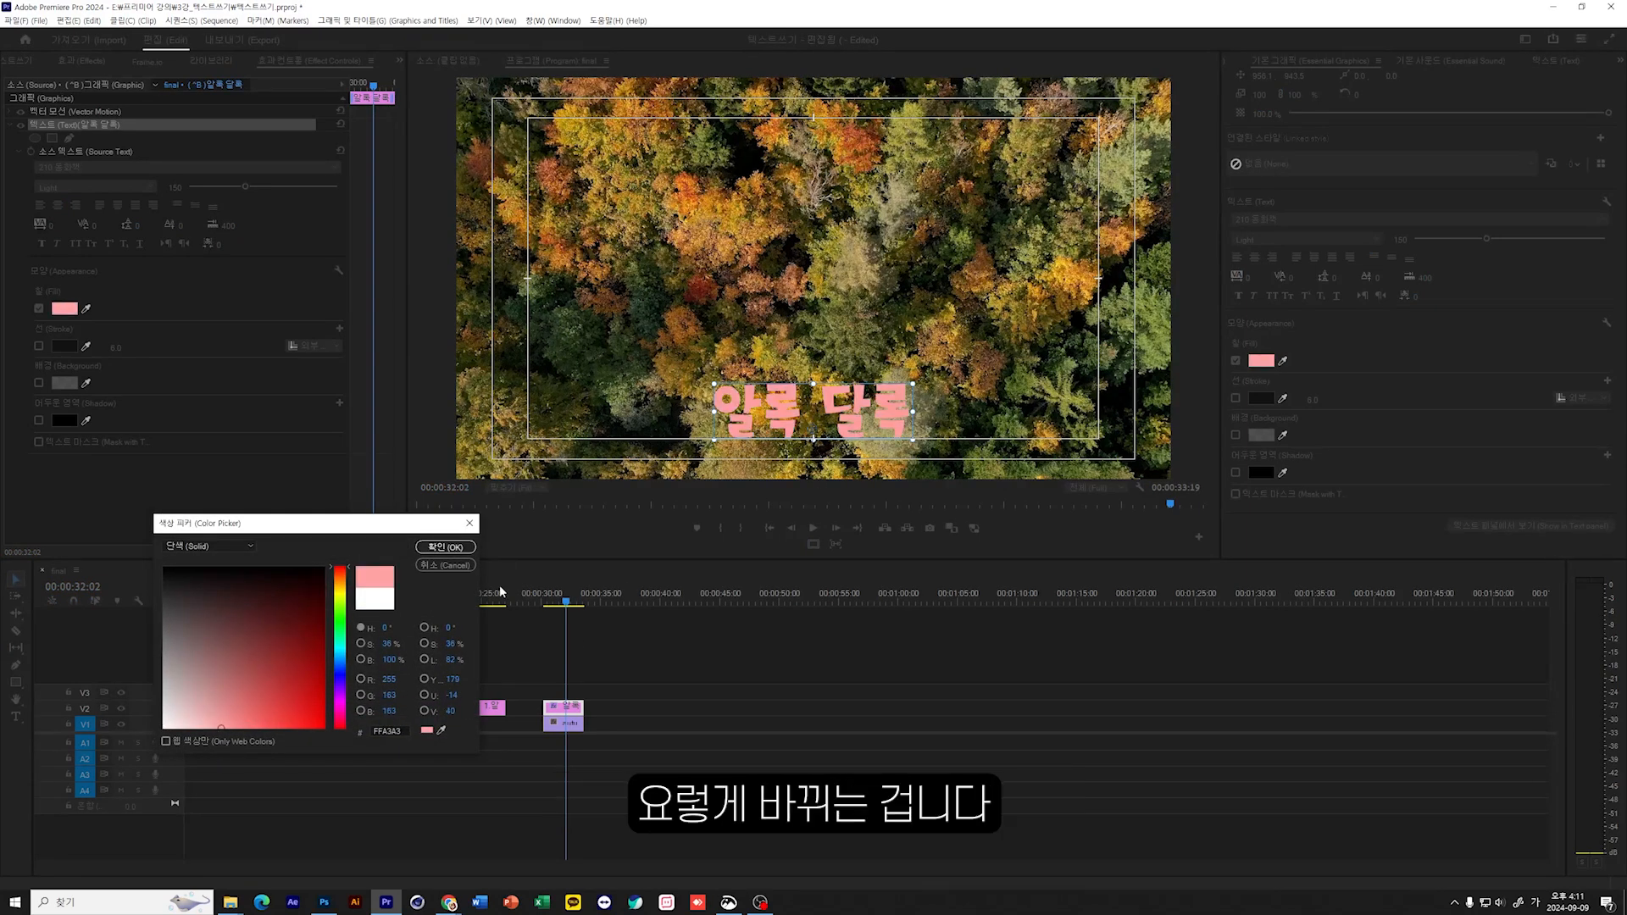
{"action": "left_click", "coordinate": [339, 592]}
{"action": "left_click_drag", "start_coordinate": [283, 660], "coordinate": [327, 763]}
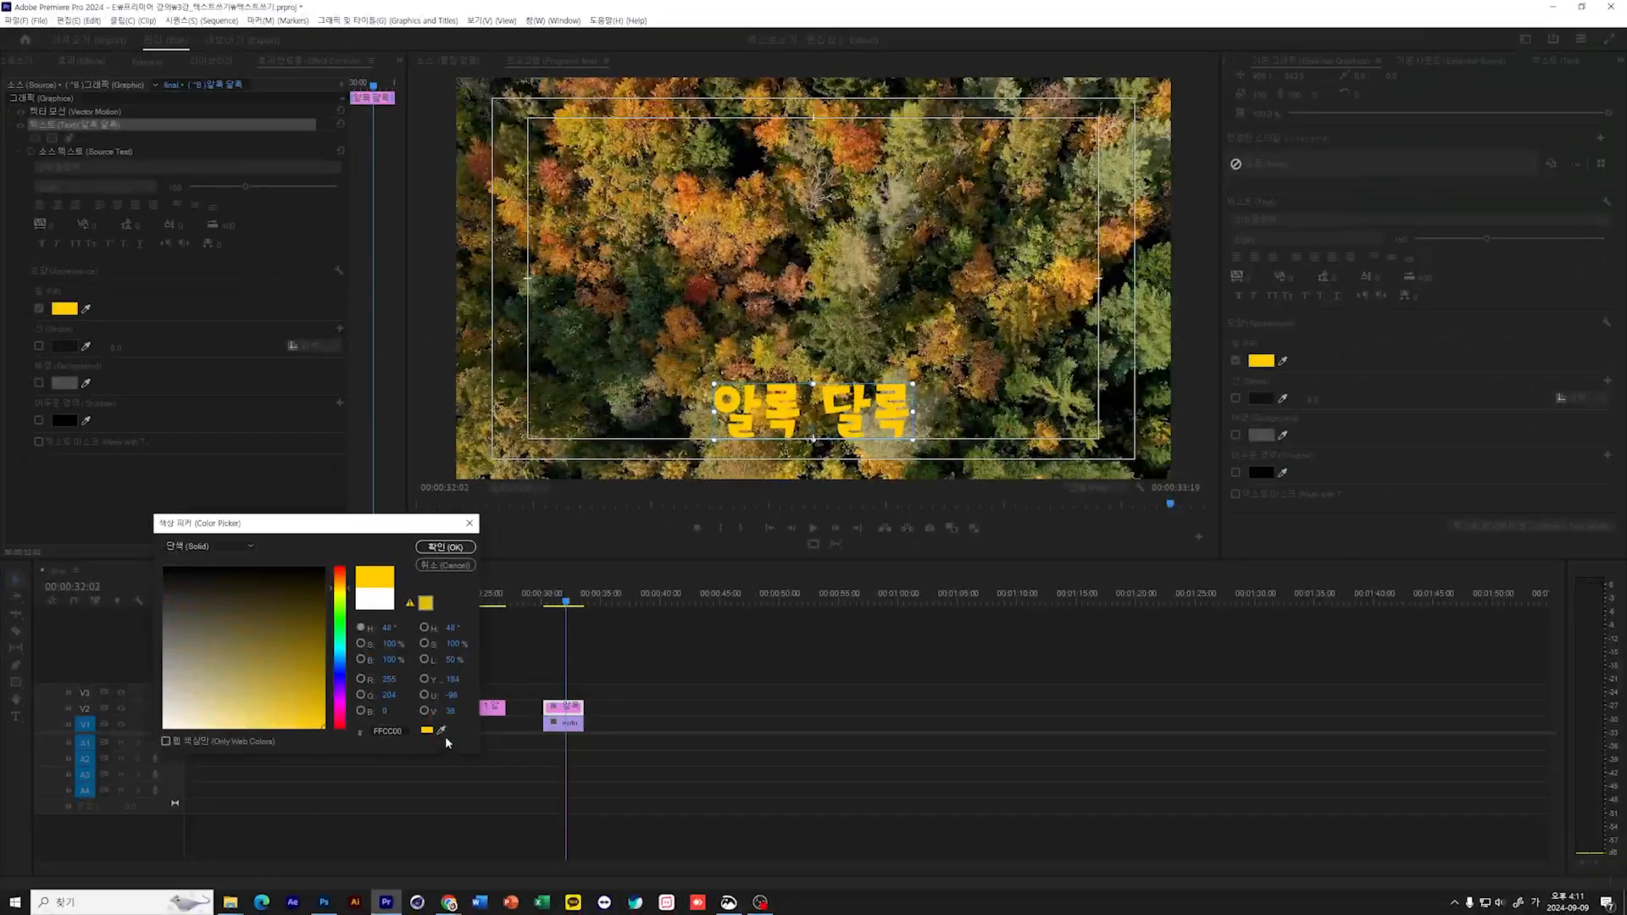
Step: Sample the title's fill colour from the forest picture, trying the red leaves before settling on the yellow foliage, FCC835
{"action": "left_click", "coordinate": [443, 729]}
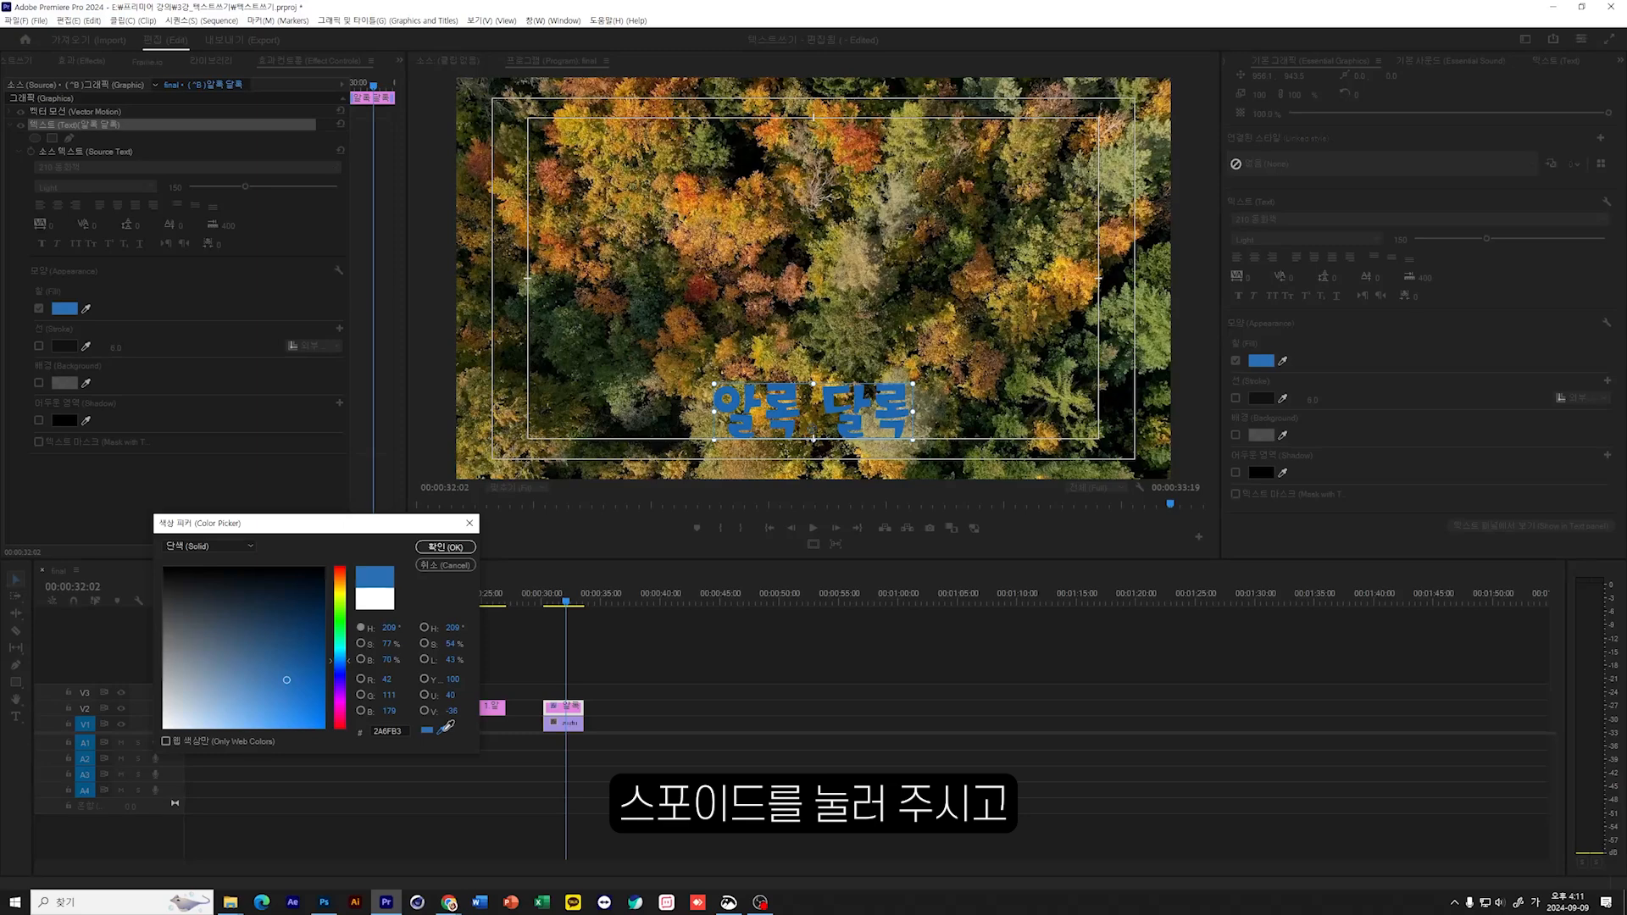
{"action": "left_click", "coordinate": [735, 211]}
{"action": "left_click_drag", "start_coordinate": [736, 210], "coordinate": [739, 252]}
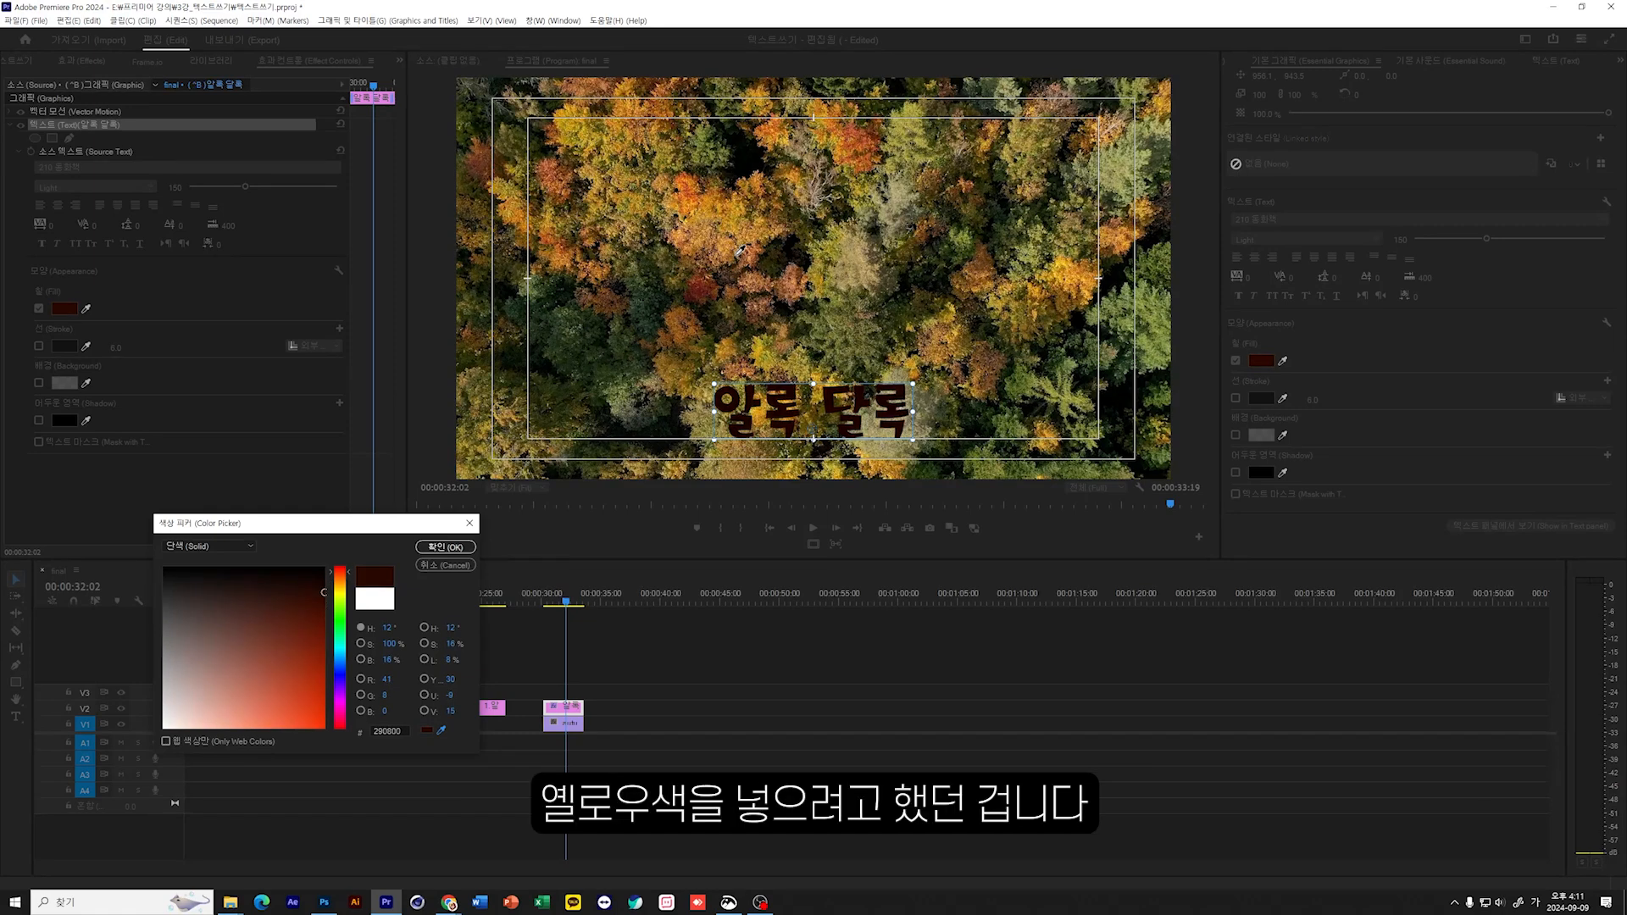
{"action": "left_click_drag", "start_coordinate": [739, 251], "coordinate": [1067, 269]}
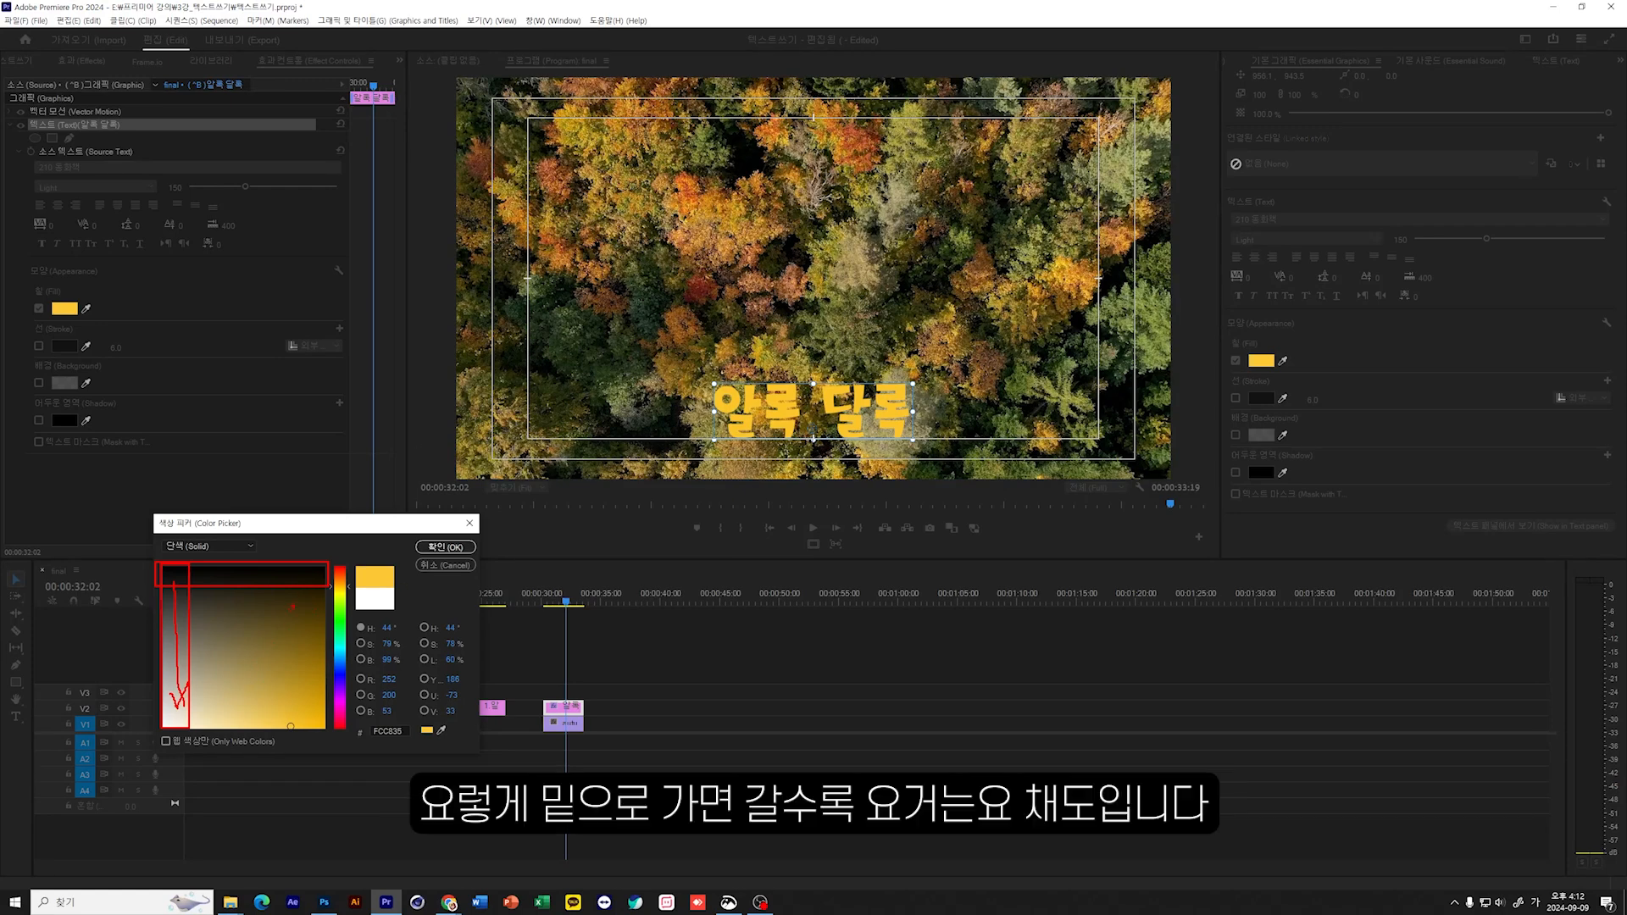
{"action": "mouse_move", "coordinate": [292, 606]}
{"action": "left_mouse_down"}
{"action": "mouse_move", "coordinate": [288, 696]}
{"action": "mouse_move", "coordinate": [312, 687]}
{"action": "mouse_move", "coordinate": [264, 723]}
{"action": "mouse_move", "coordinate": [300, 722]}
{"action": "left_mouse_up"}
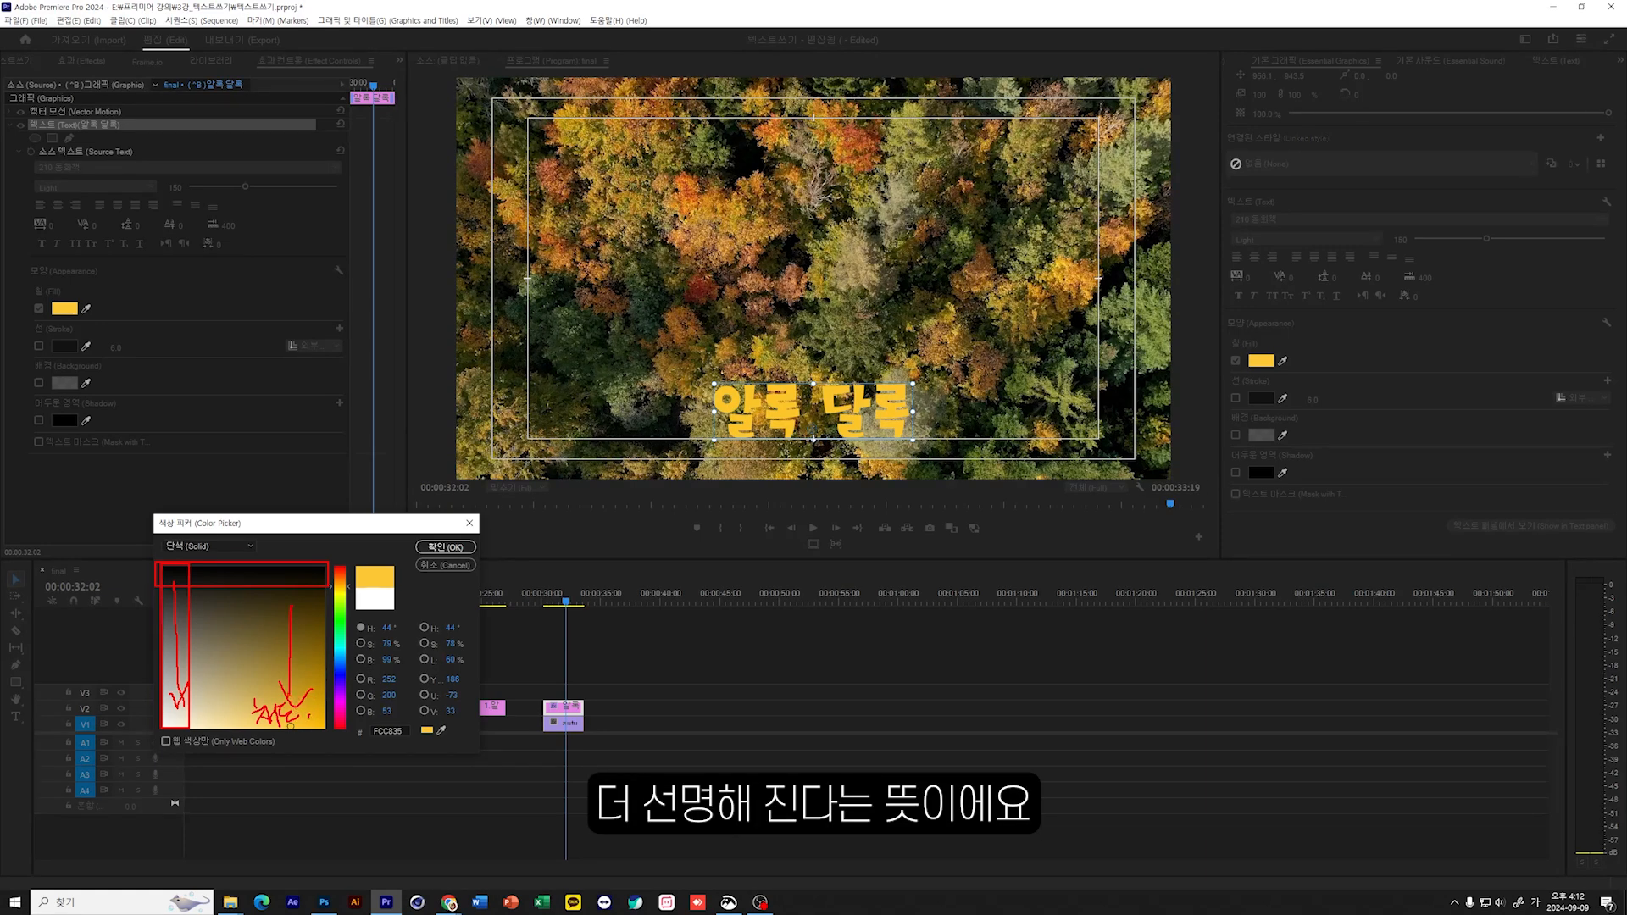
{"action": "key", "text": "Escape"}
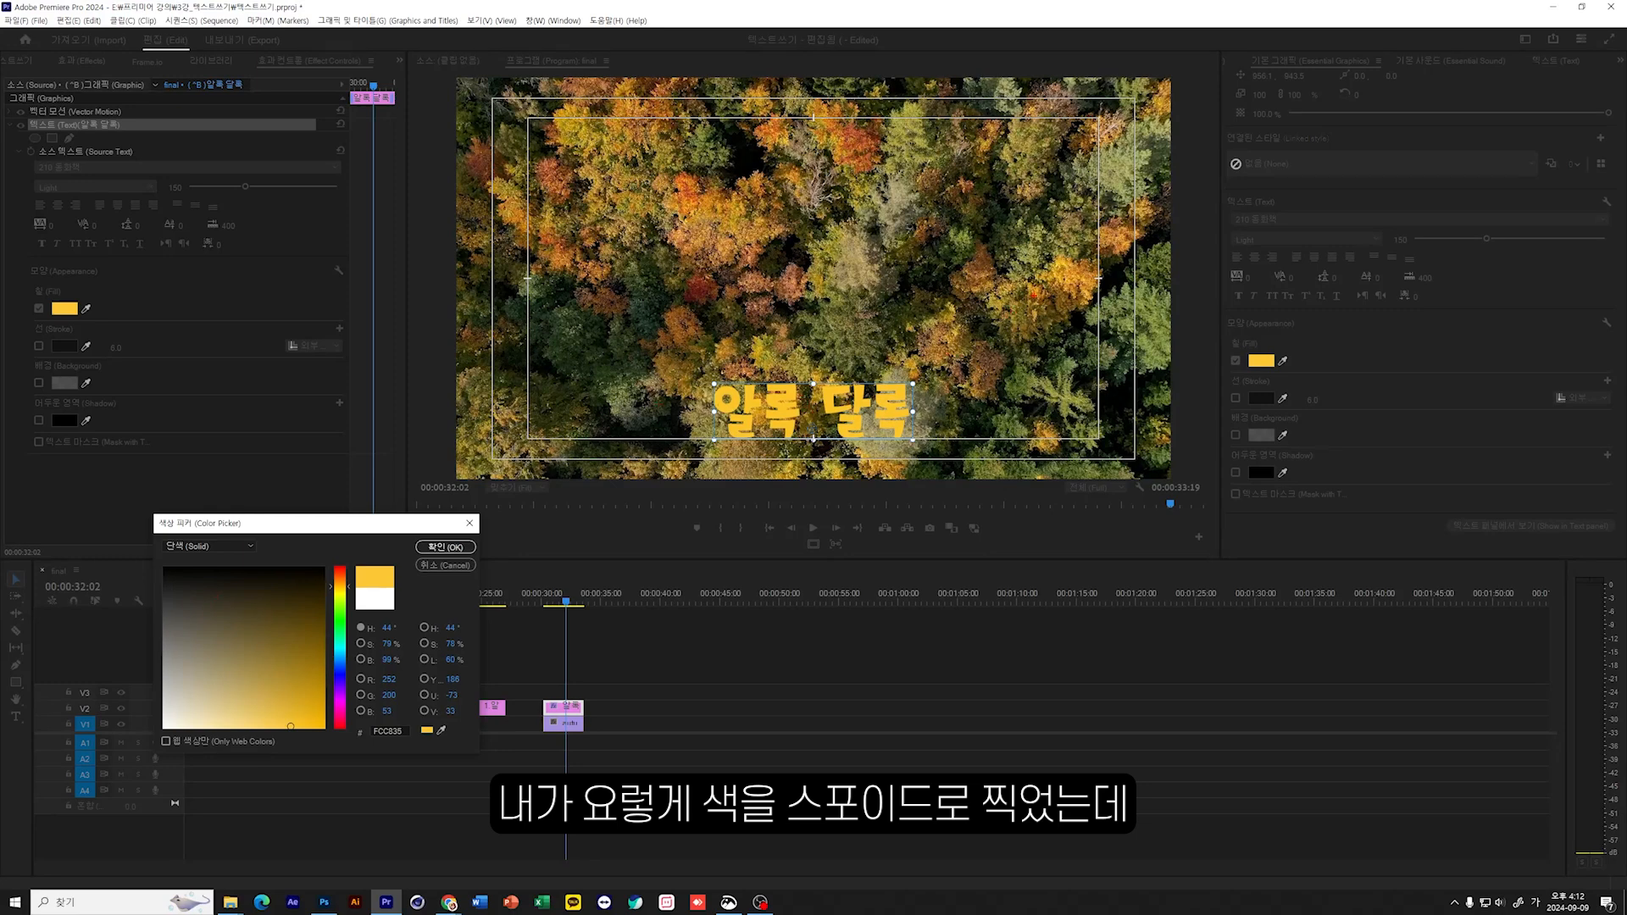
{"action": "left_click_drag", "start_coordinate": [854, 380], "coordinate": [852, 376]}
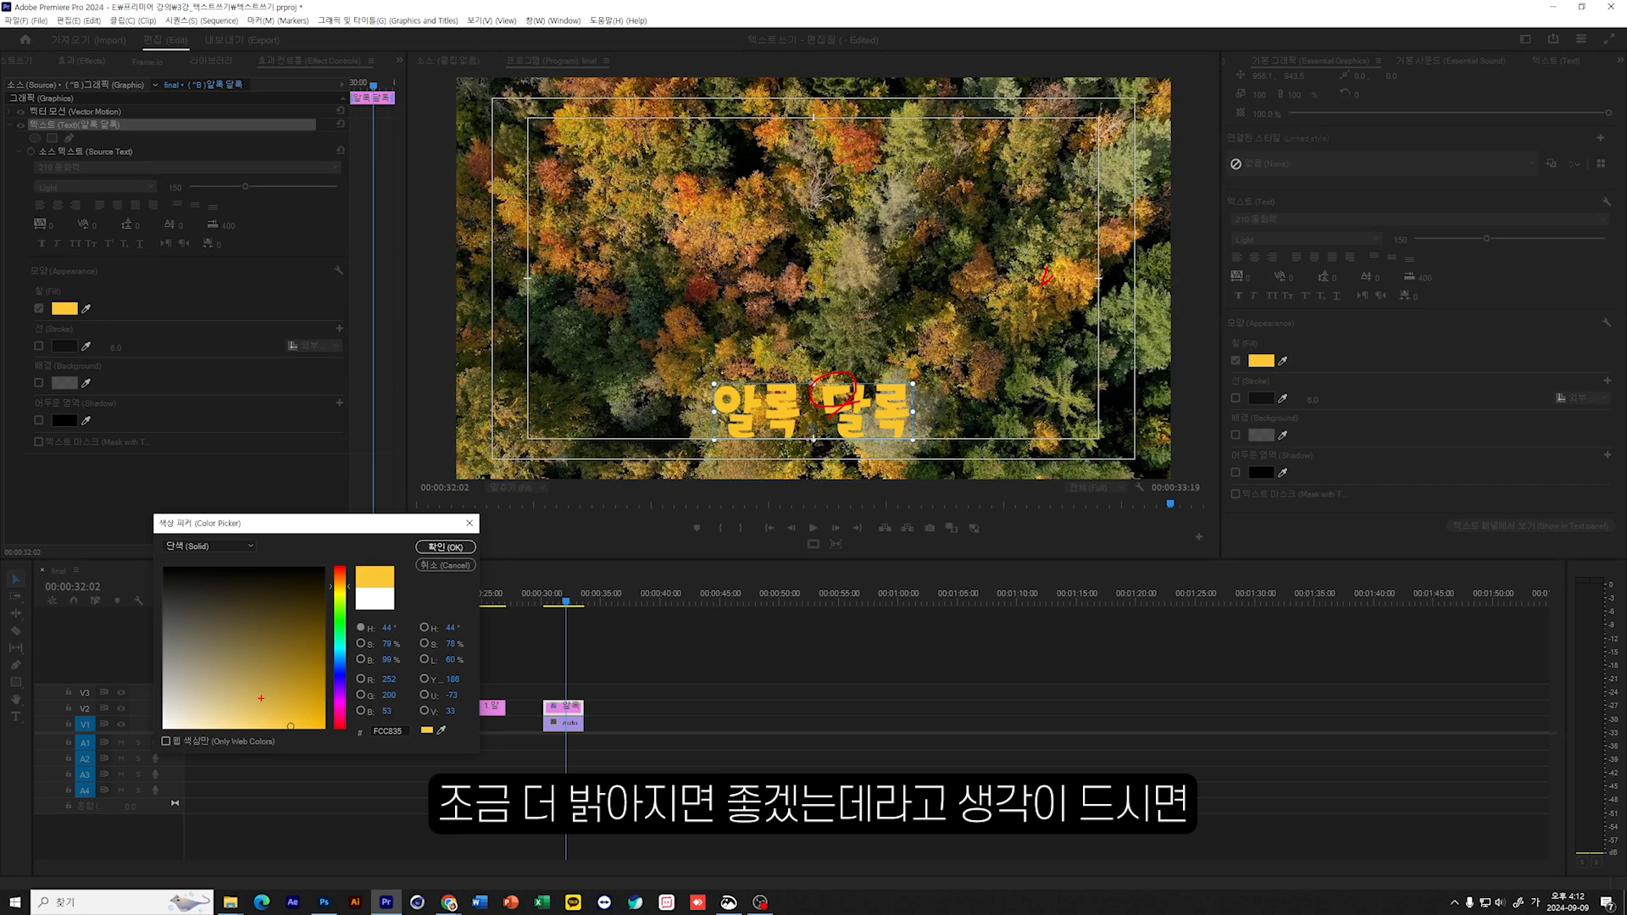
{"action": "key", "text": "Escape"}
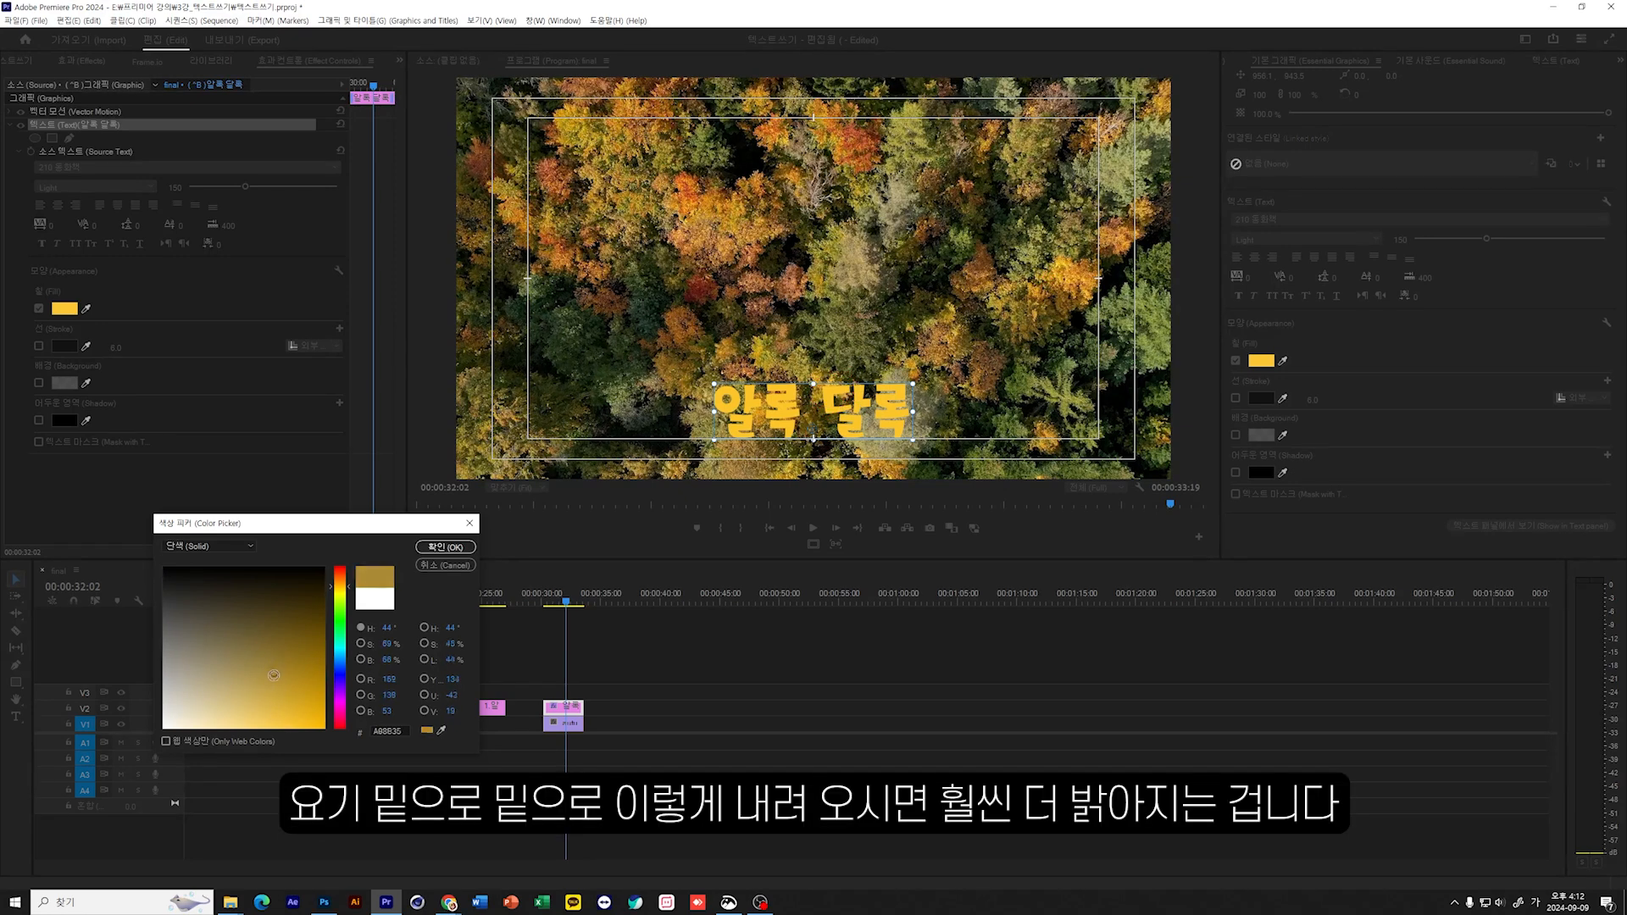
Step: Raise the fill colour to full brightness and saturation and shift its hue through orange to yellow FFD800
{"action": "left_click", "coordinate": [269, 728]}
{"action": "left_click_drag", "start_coordinate": [270, 729], "coordinate": [325, 728]}
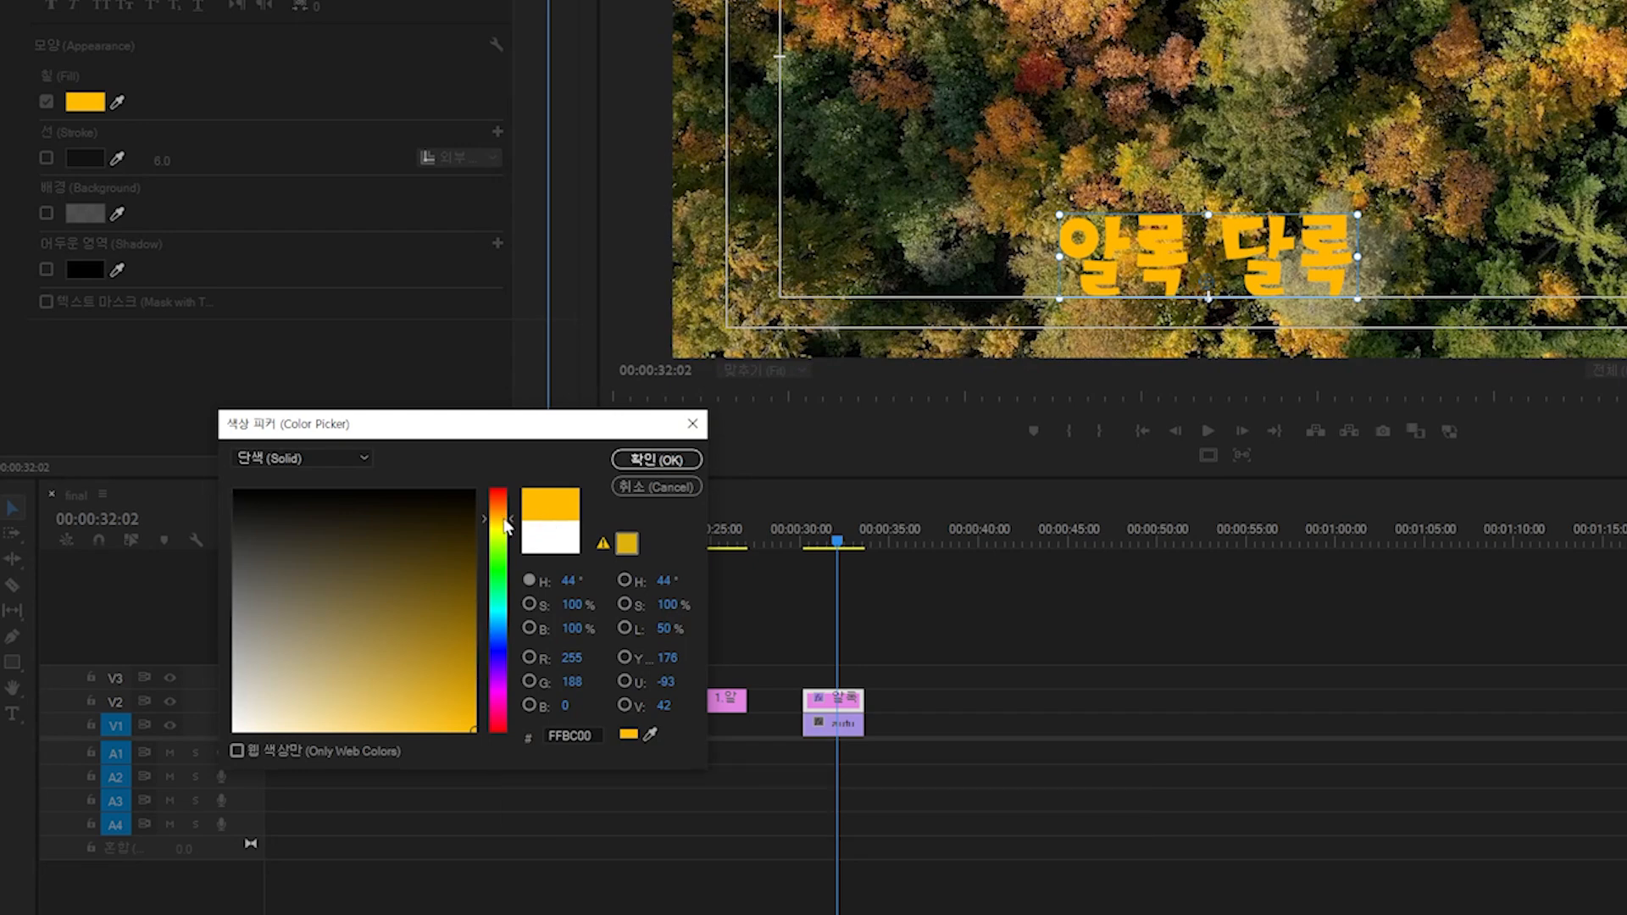
{"action": "left_click_drag", "start_coordinate": [510, 517], "coordinate": [508, 512]}
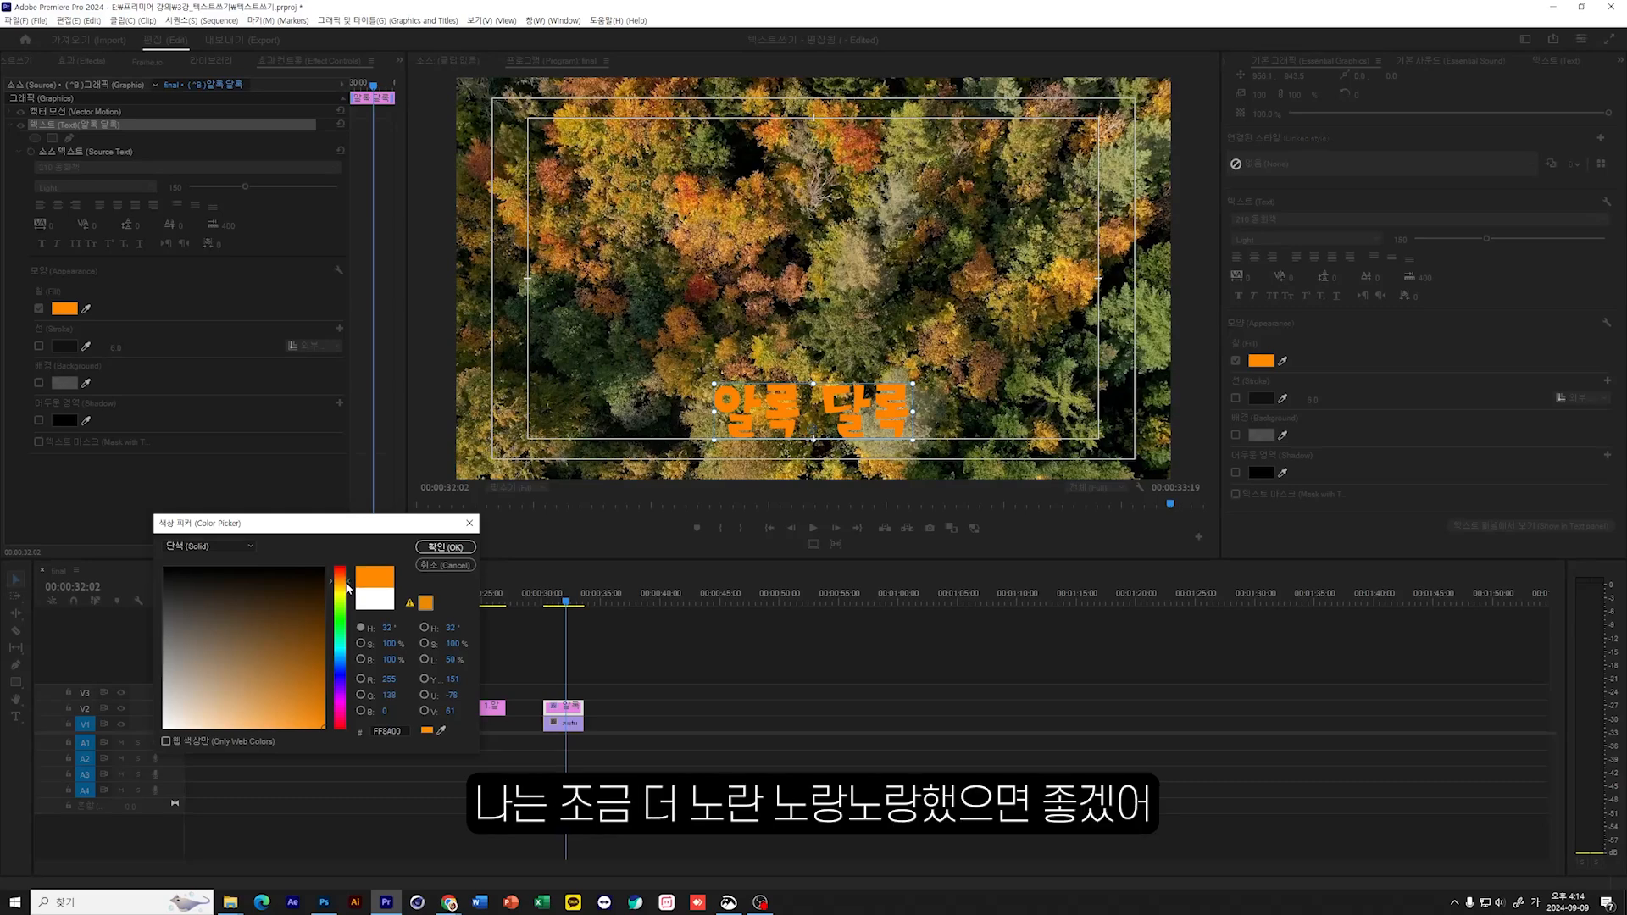
{"action": "left_click_drag", "start_coordinate": [346, 583], "coordinate": [346, 593]}
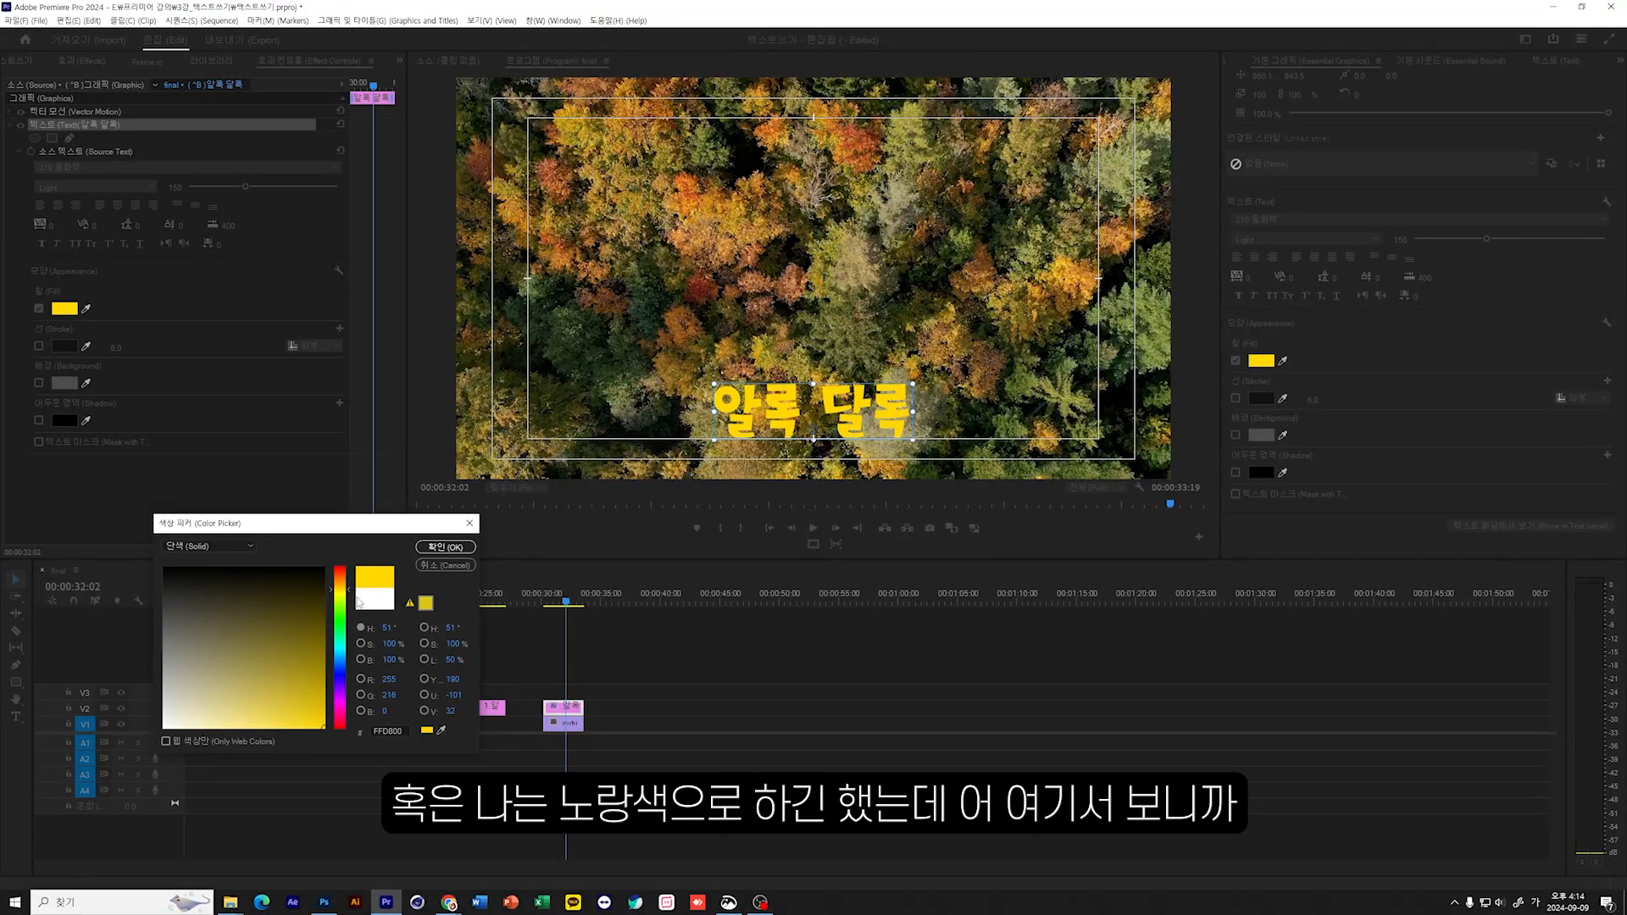
Step: Try other fill hues on the title: cyan 00FCFF, magenta FF00E4 and violet 5A00FF
{"action": "left_click_drag", "start_coordinate": [347, 591], "coordinate": [340, 648]}
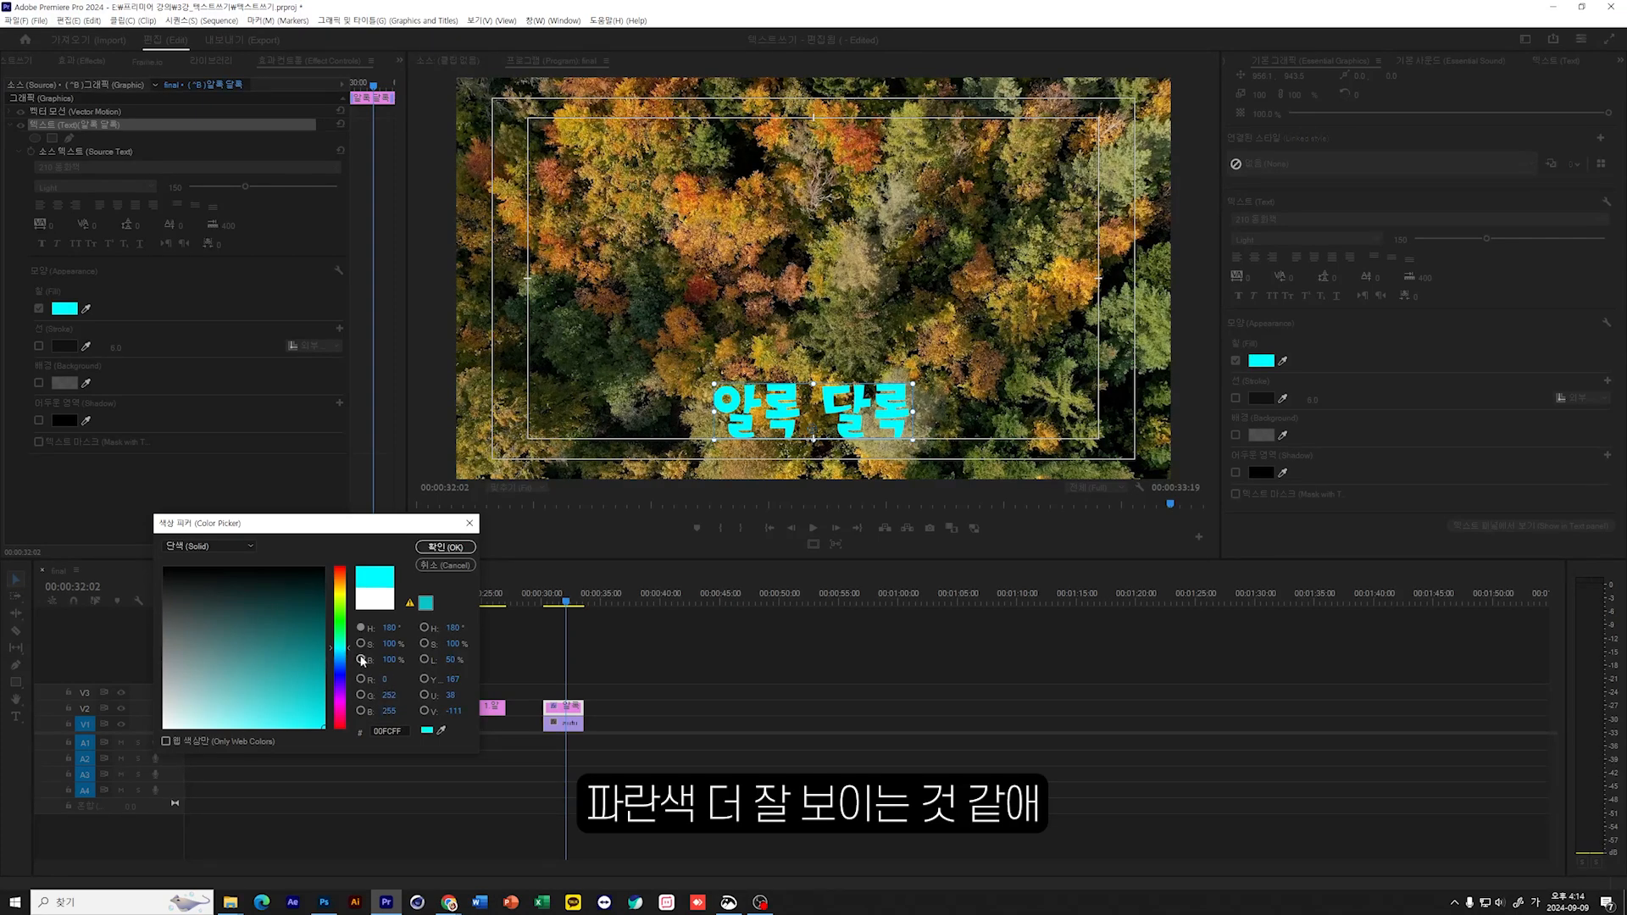
{"action": "left_click_drag", "start_coordinate": [348, 651], "coordinate": [345, 718]}
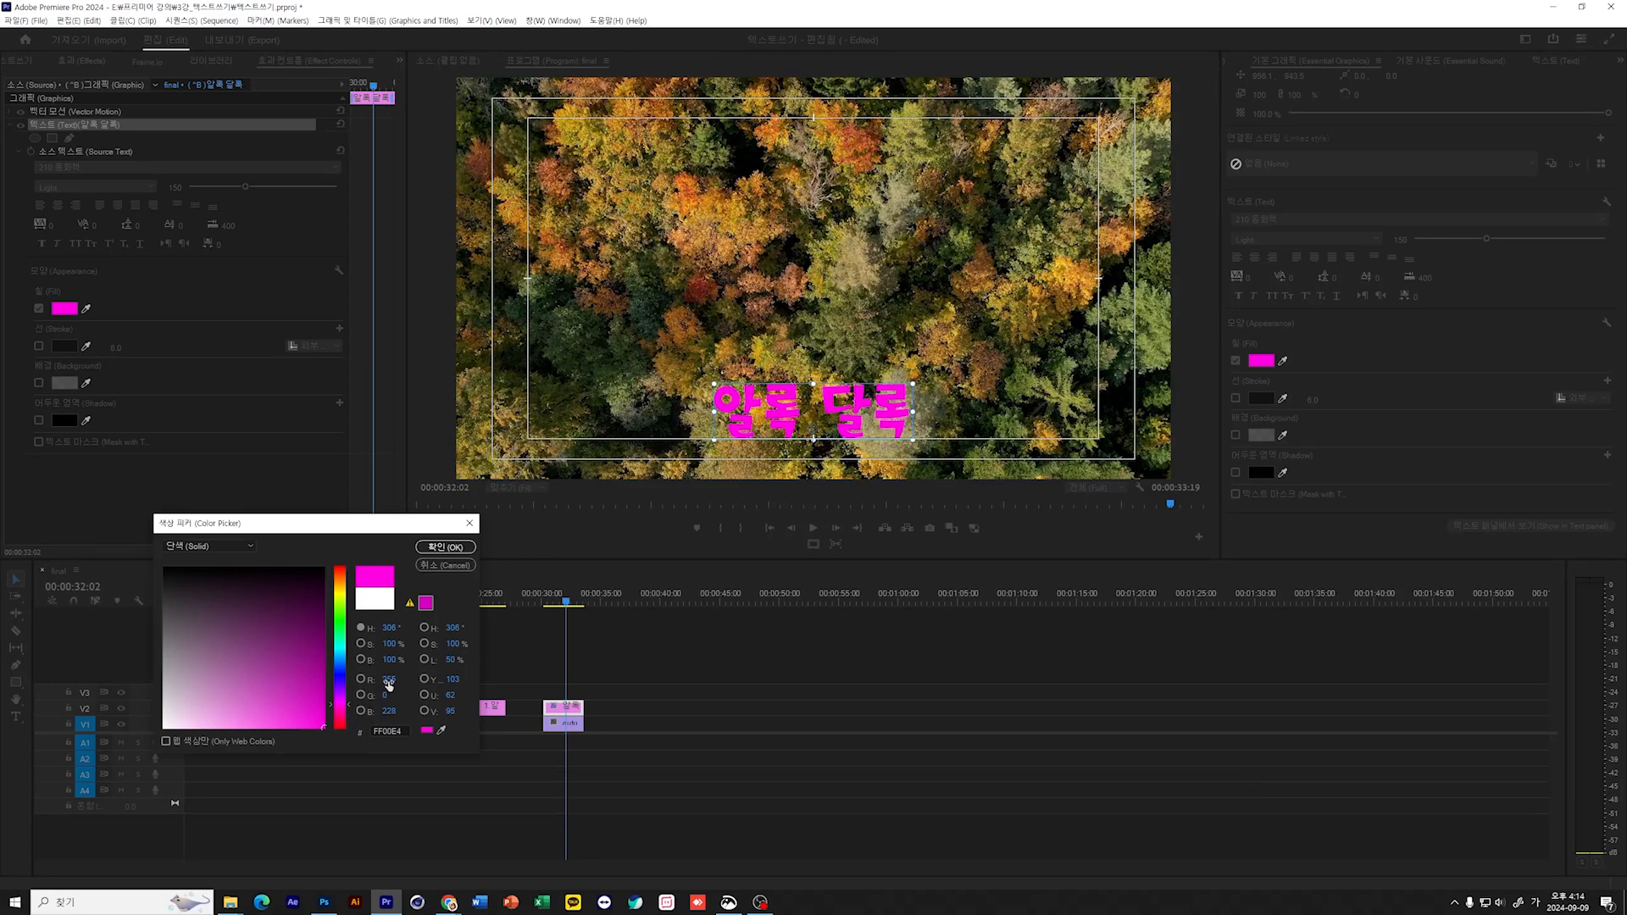
{"action": "mouse_move", "coordinate": [346, 710]}
{"action": "left_mouse_down"}
{"action": "mouse_move", "coordinate": [348, 584]}
{"action": "mouse_move", "coordinate": [346, 710]}
{"action": "mouse_move", "coordinate": [348, 661]}
{"action": "mouse_move", "coordinate": [348, 683]}
{"action": "left_mouse_up"}
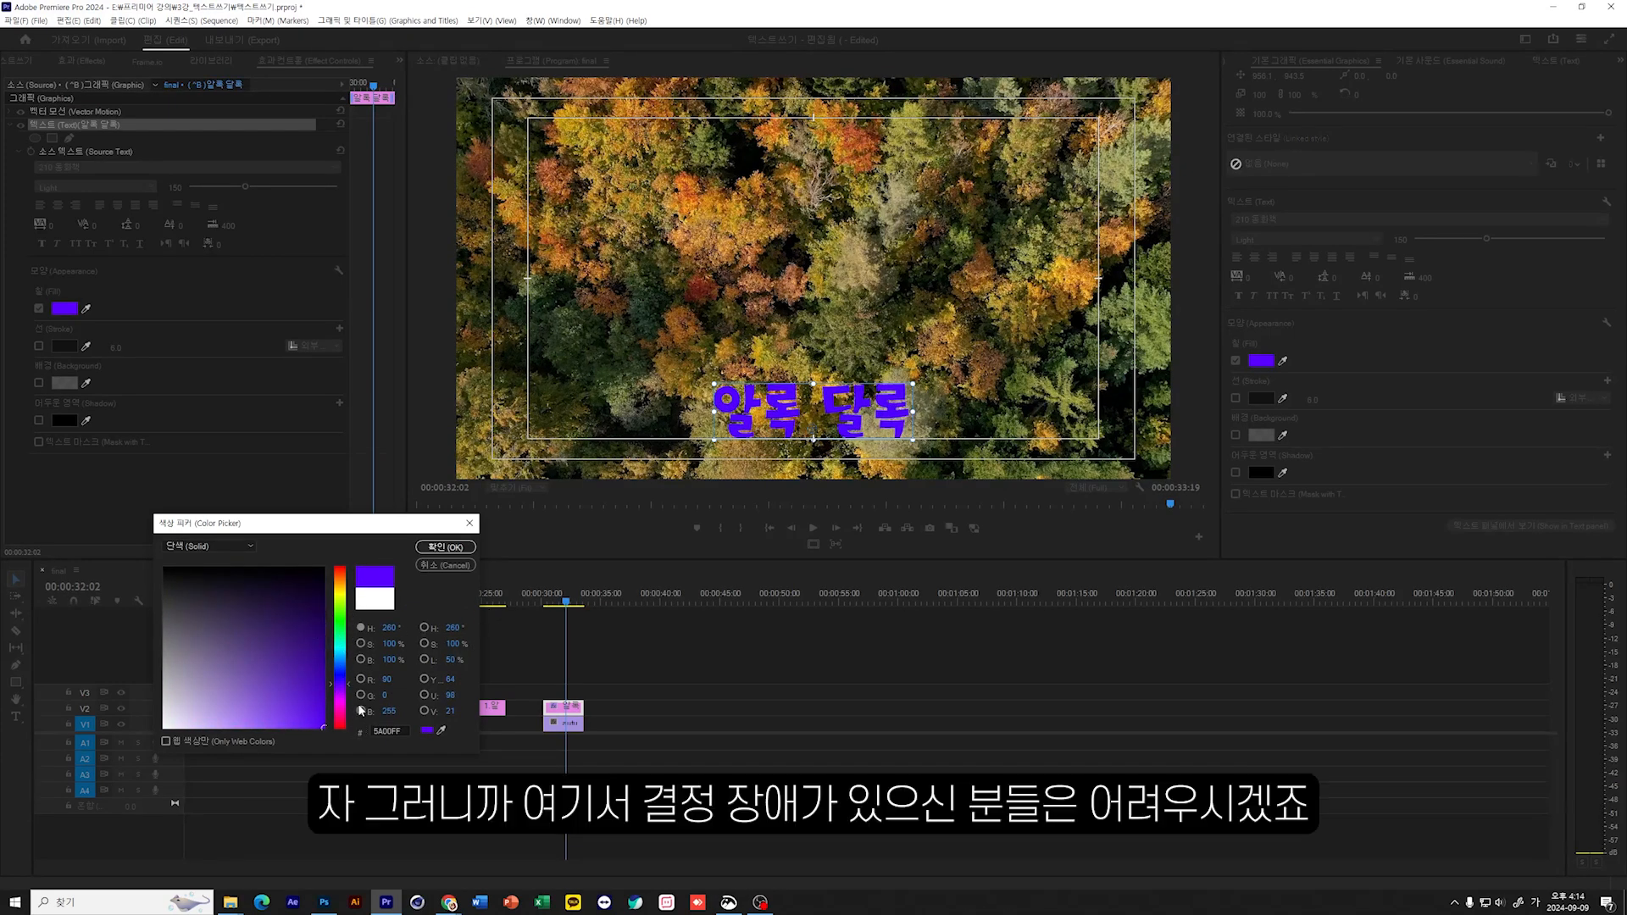
Step: Sample a yellow from the forest foliage for the title's fill, brighten it to FFC52D and apply it
{"action": "left_click", "coordinate": [440, 730]}
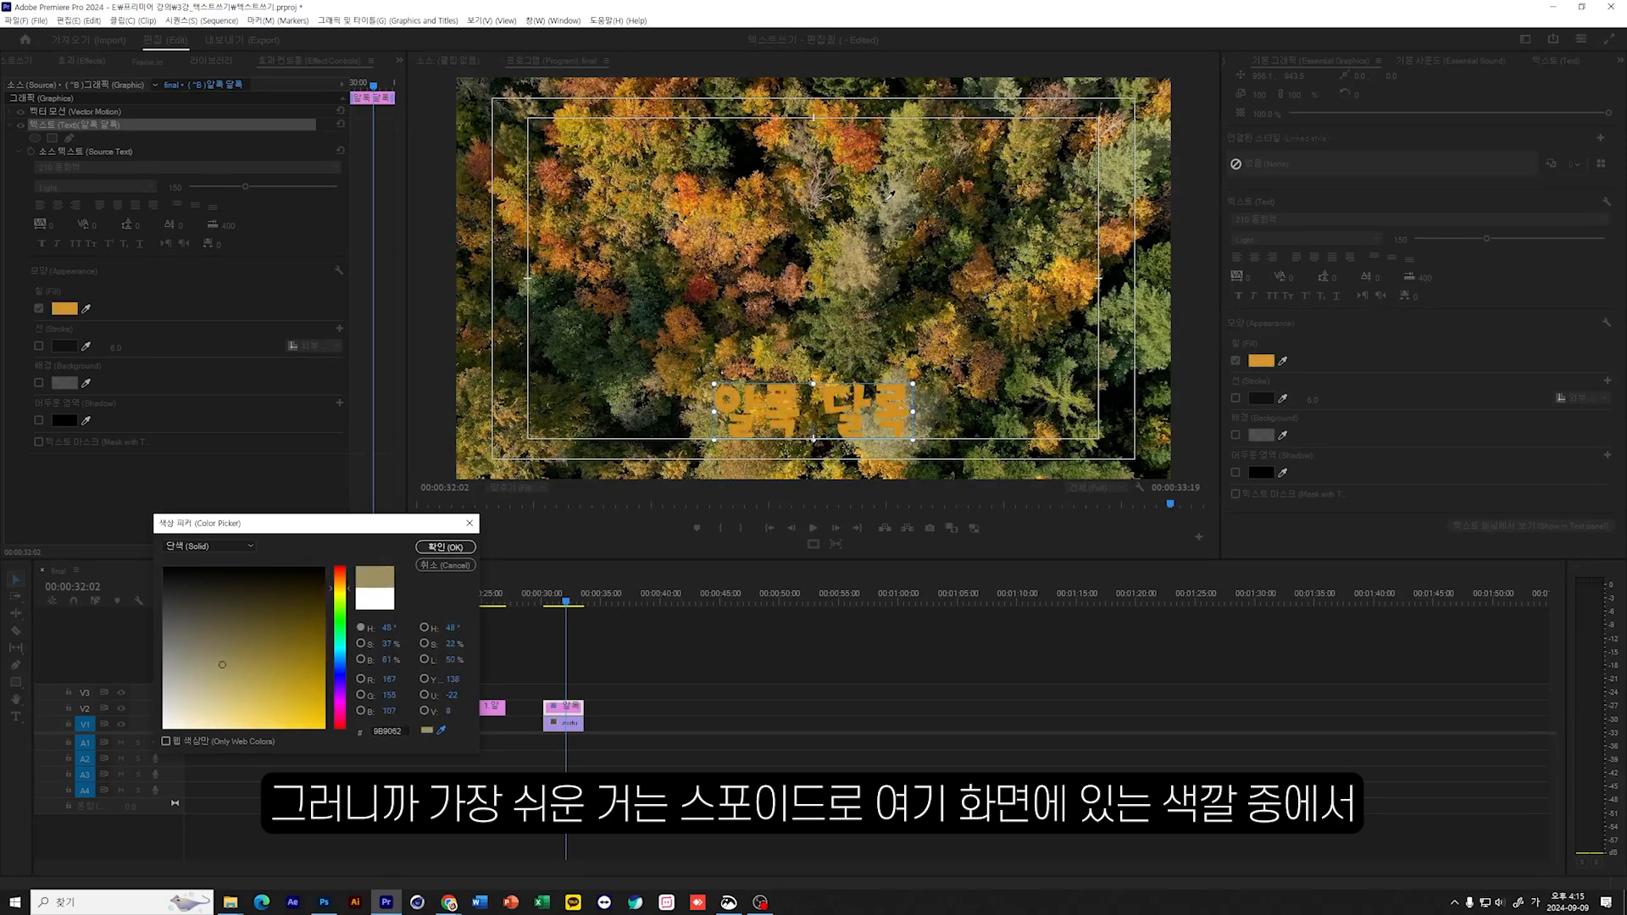
{"action": "left_click", "coordinate": [1067, 264]}
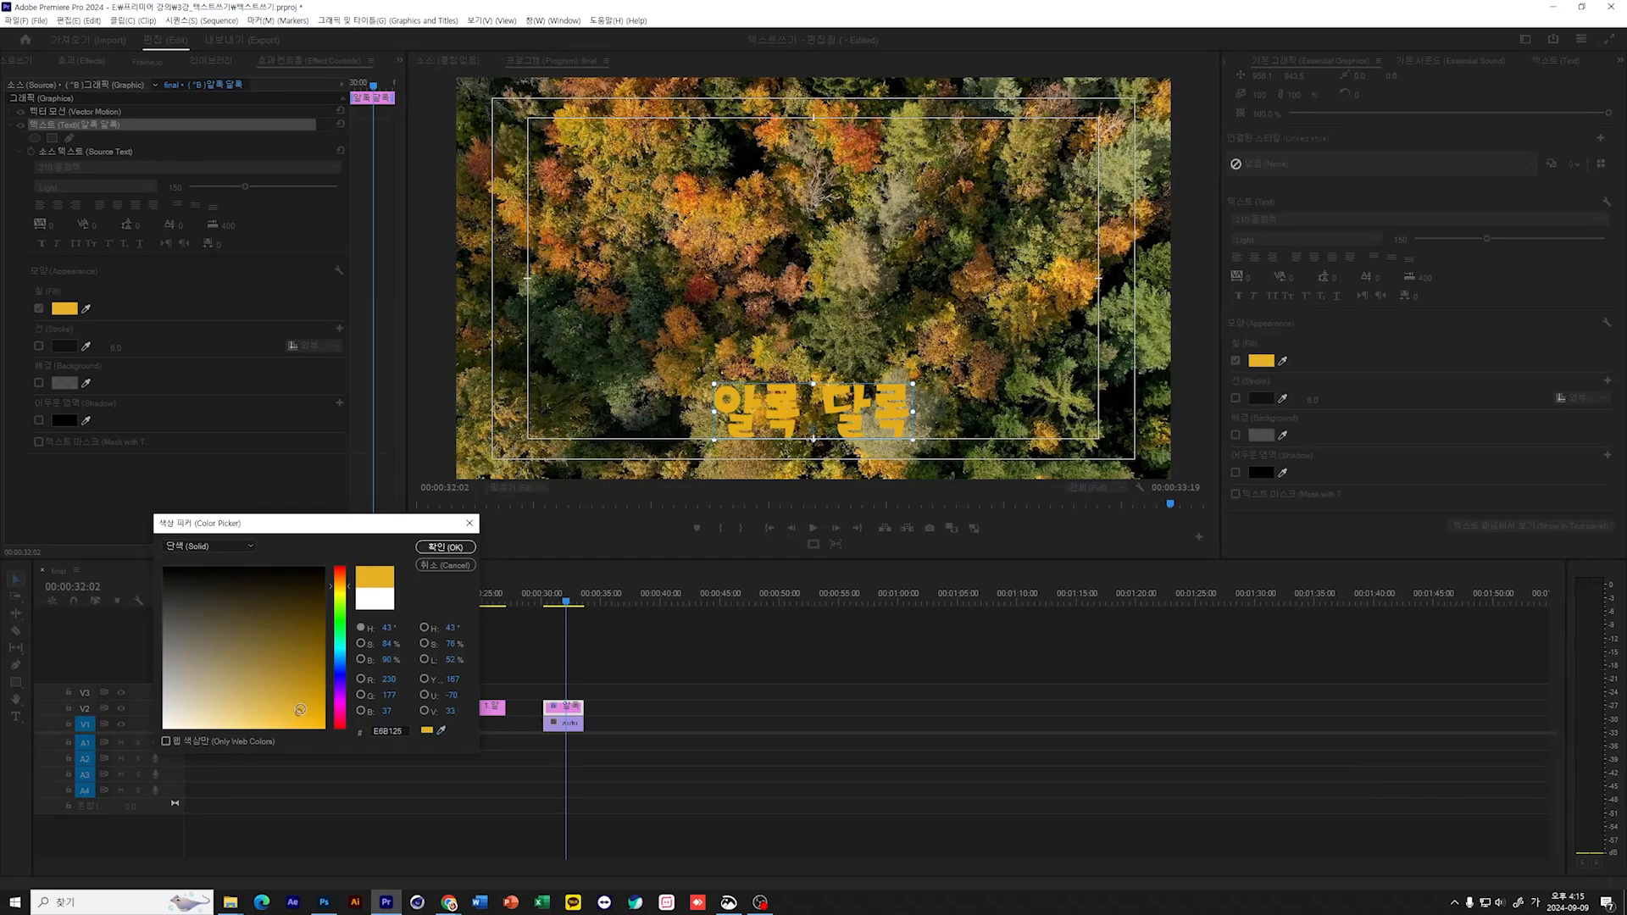
{"action": "left_click", "coordinate": [298, 711]}
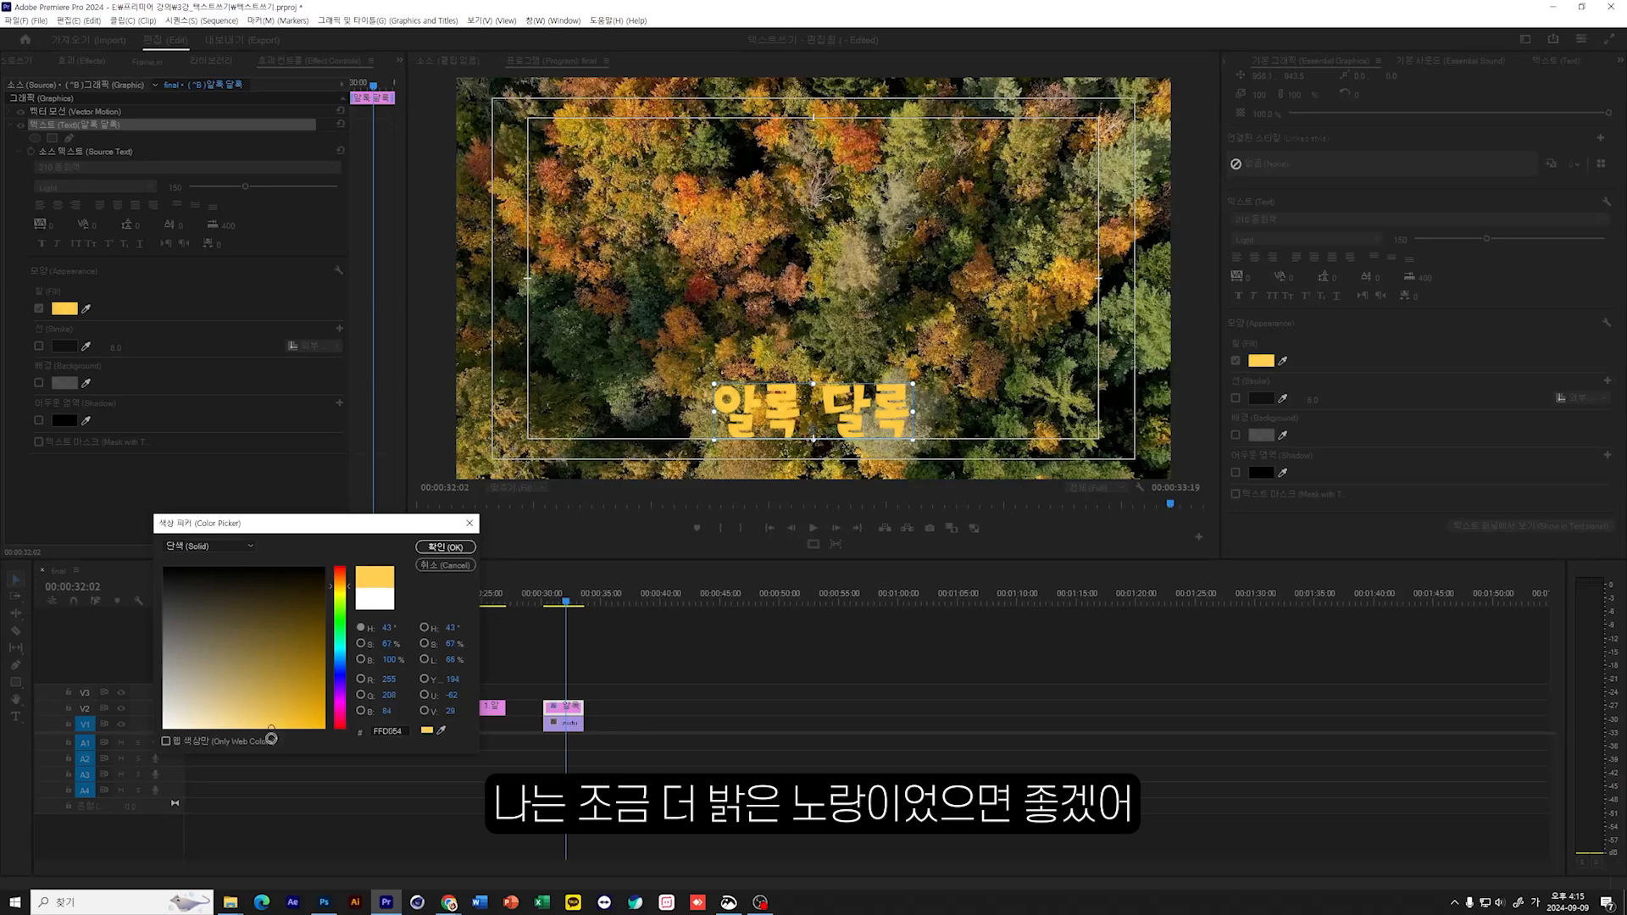
{"action": "mouse_move", "coordinate": [271, 739]}
{"action": "left_mouse_down"}
{"action": "mouse_move", "coordinate": [224, 727]}
{"action": "mouse_move", "coordinate": [324, 672]}
{"action": "mouse_move", "coordinate": [231, 732]}
{"action": "mouse_move", "coordinate": [298, 733]}
{"action": "left_mouse_up"}
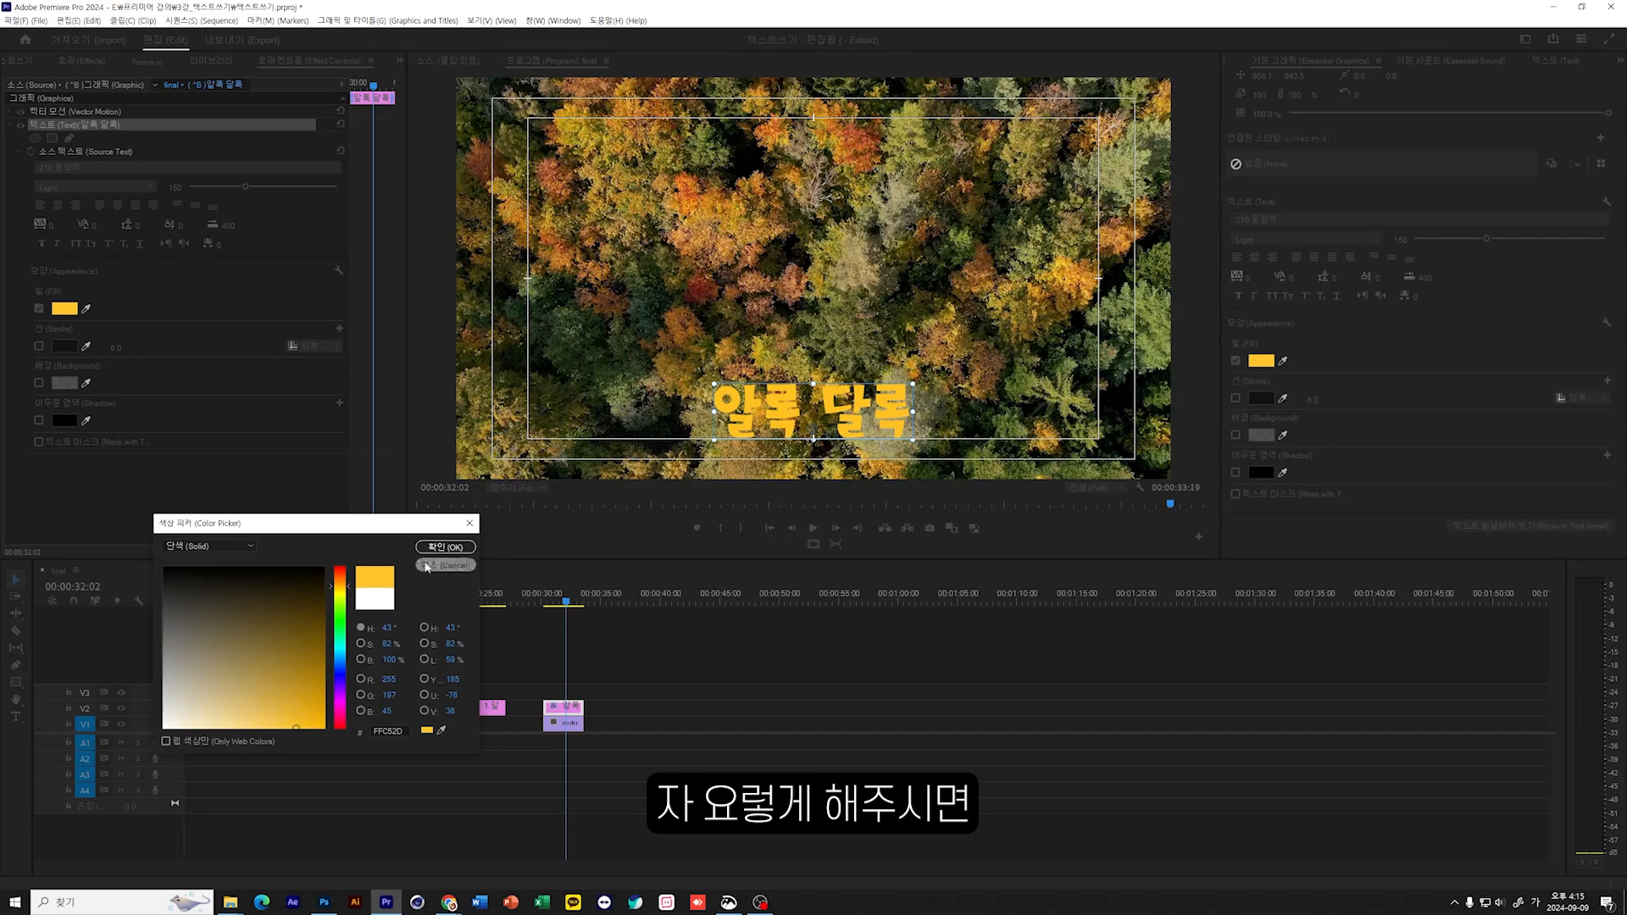
{"action": "left_click", "coordinate": [445, 547]}
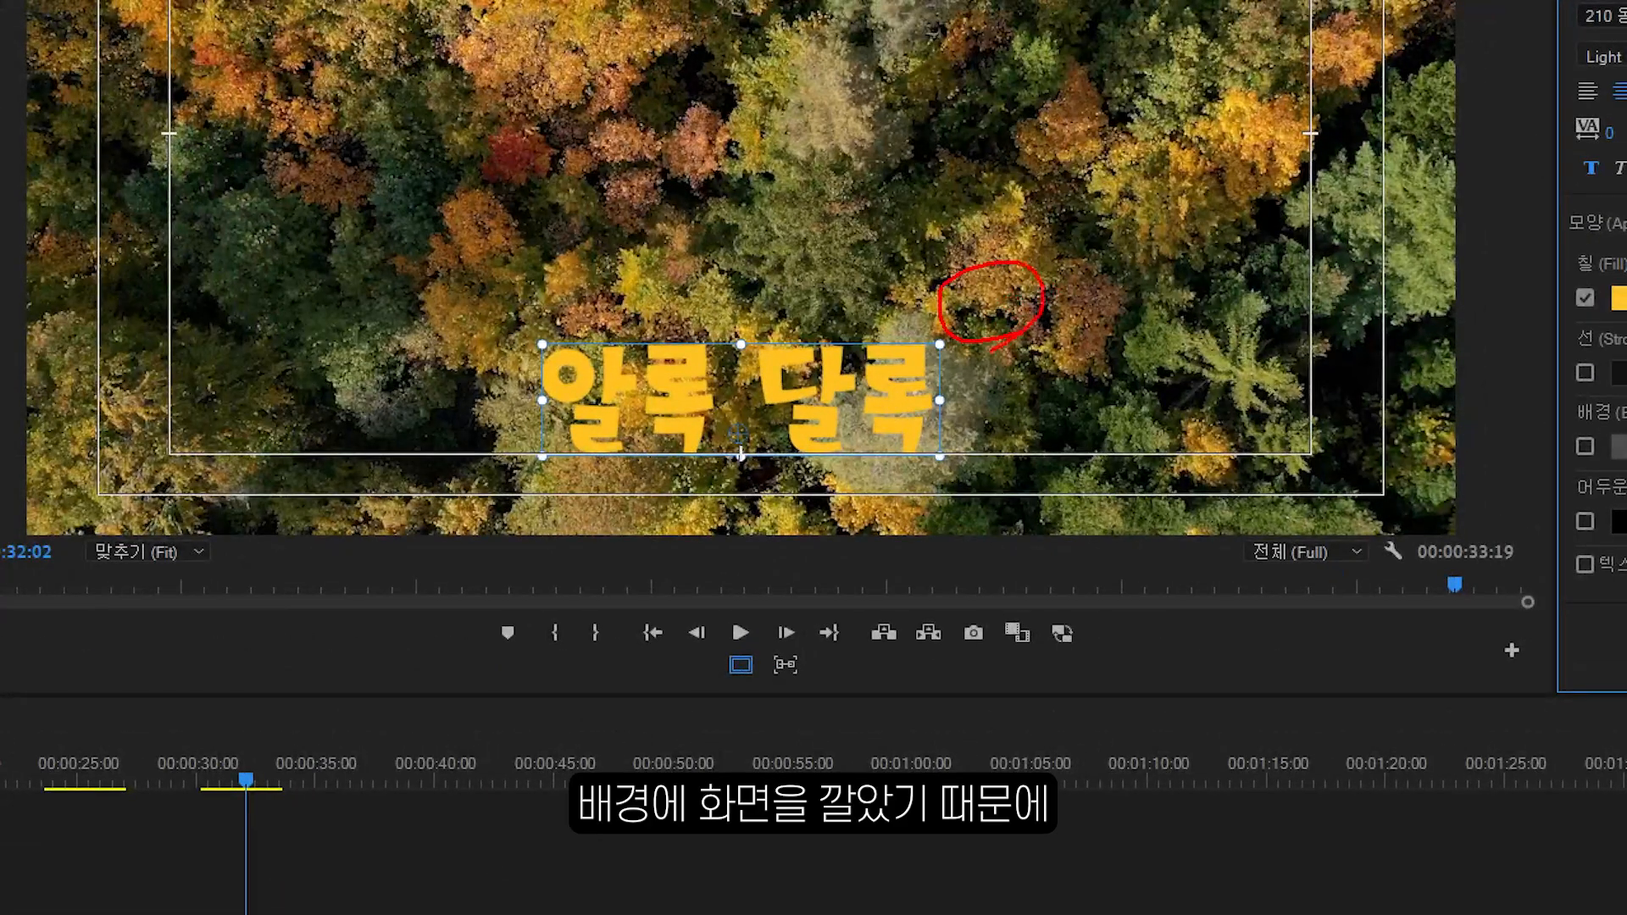
{"action": "left_click_drag", "start_coordinate": [905, 354], "coordinate": [892, 434]}
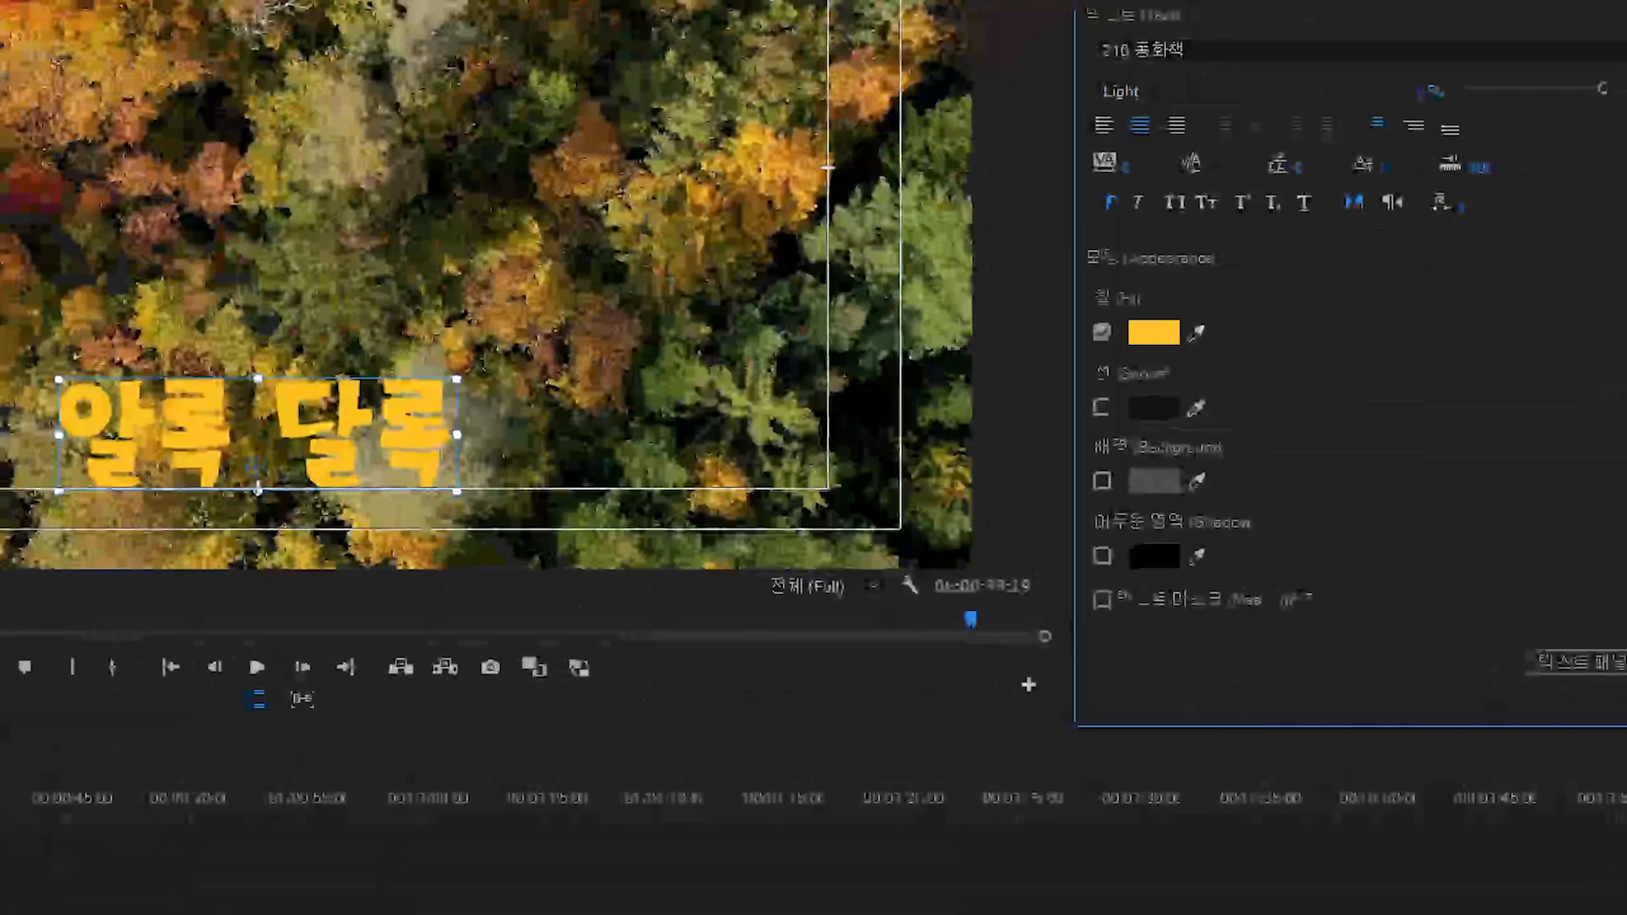
{"action": "left_click_drag", "start_coordinate": [1082, 289], "coordinate": [1134, 363]}
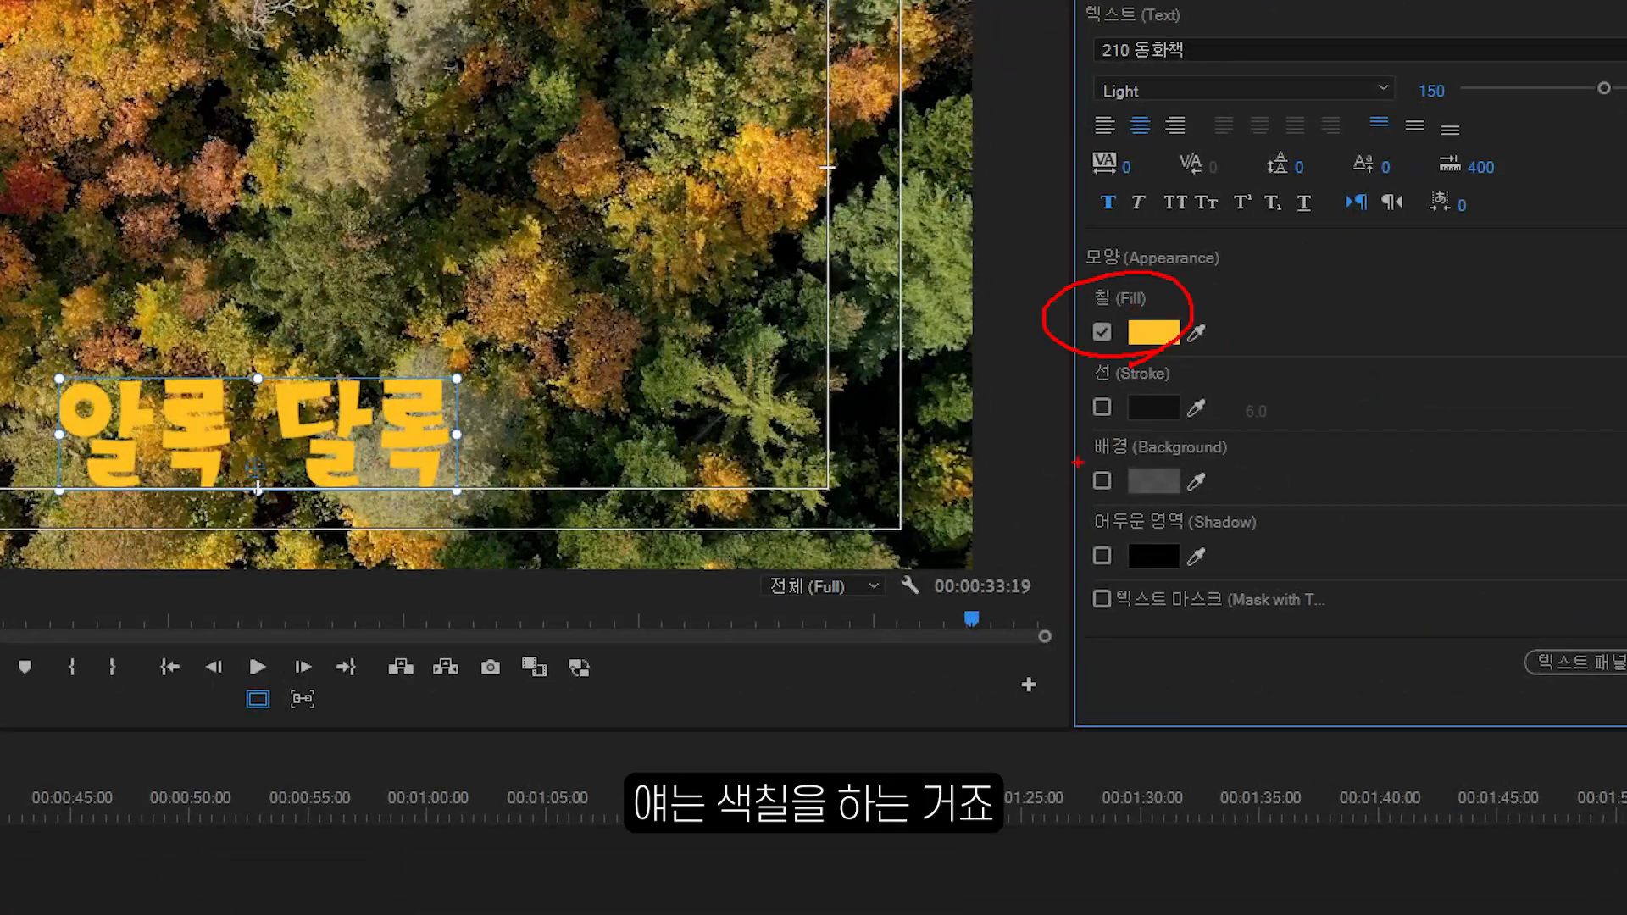
{"action": "mouse_move", "coordinate": [1154, 436]}
{"action": "left_mouse_down"}
{"action": "mouse_move", "coordinate": [1091, 430]}
{"action": "mouse_move", "coordinate": [1190, 400]}
{"action": "mouse_move", "coordinate": [1100, 456]}
{"action": "left_mouse_up"}
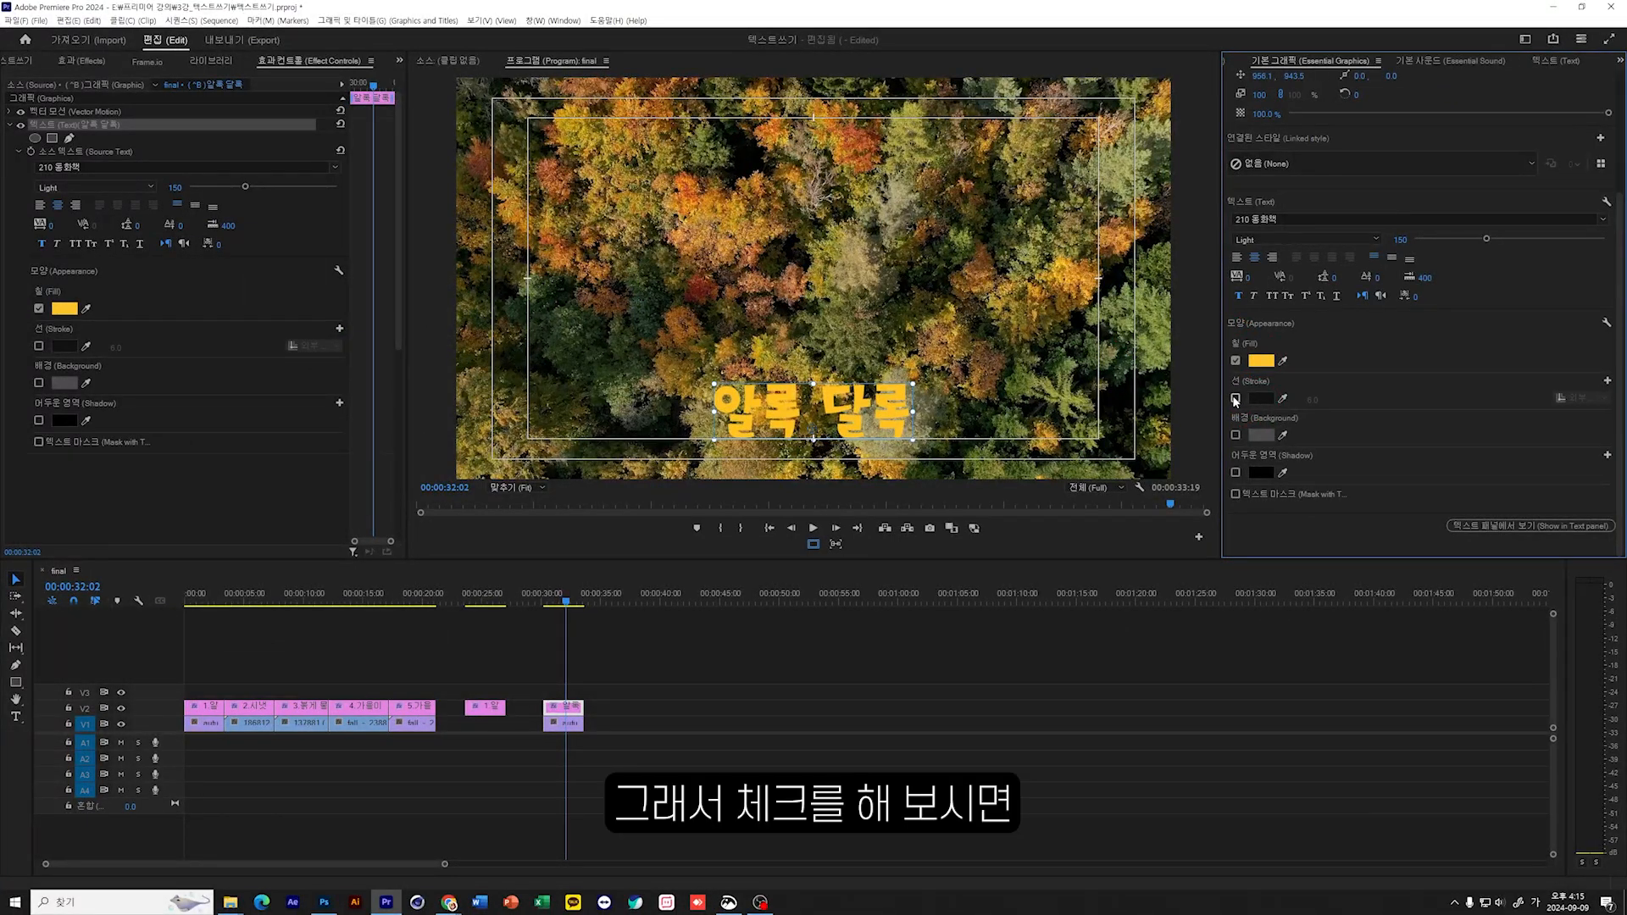
Step: Turn on the black stroke around the 알록 달록 title
{"action": "left_click", "coordinate": [1235, 399]}
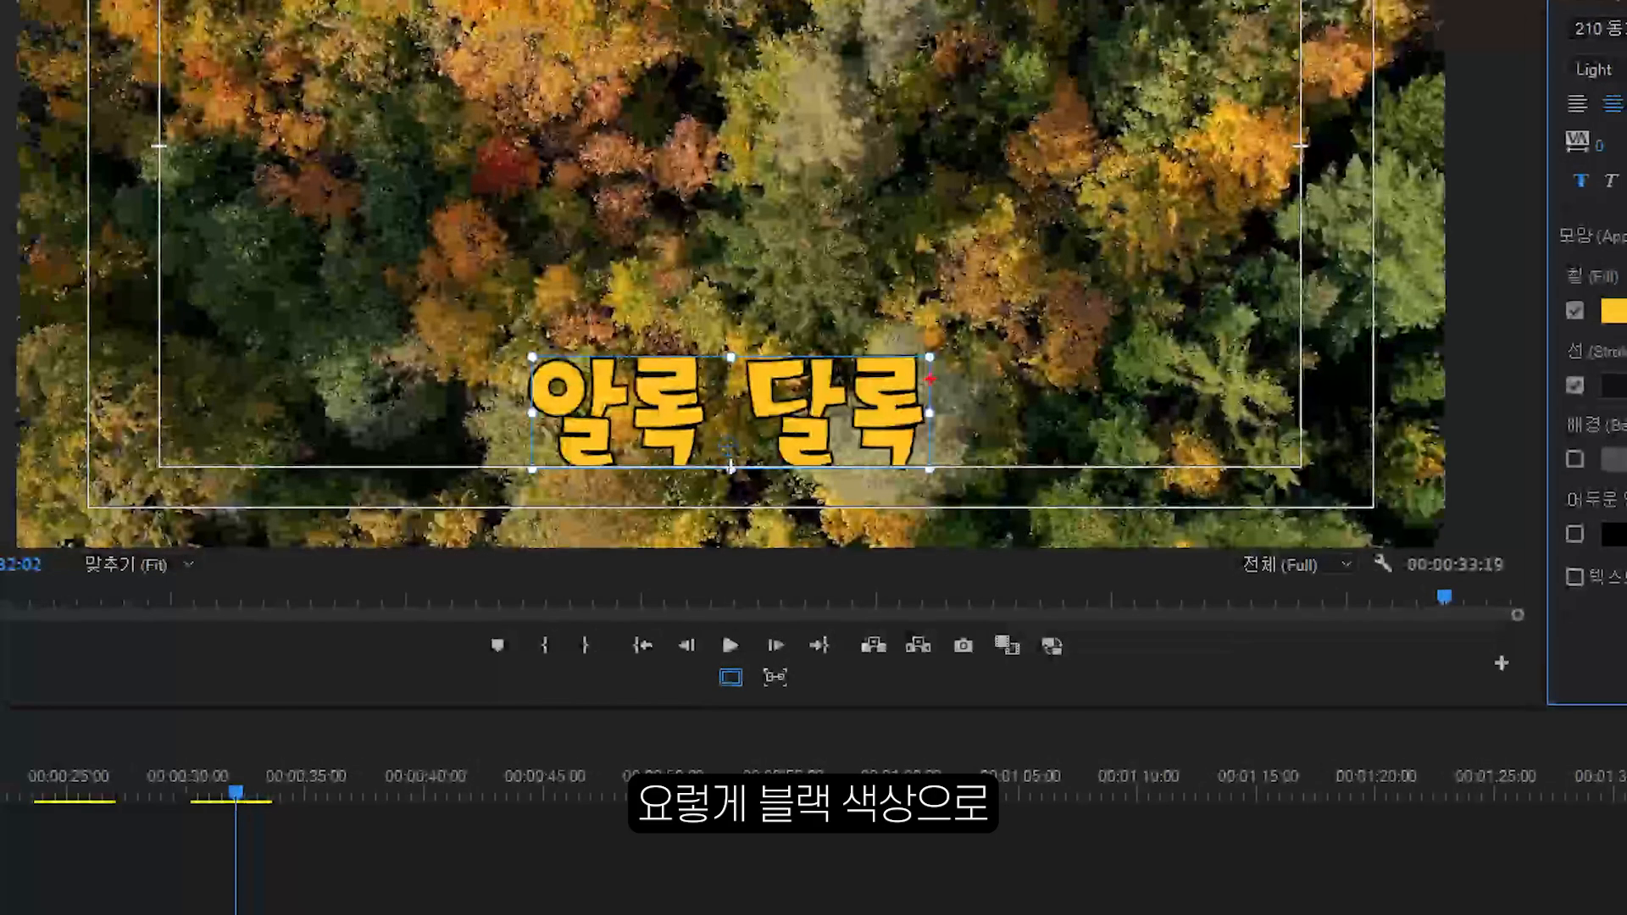
{"action": "left_click_drag", "start_coordinate": [947, 381], "coordinate": [942, 333]}
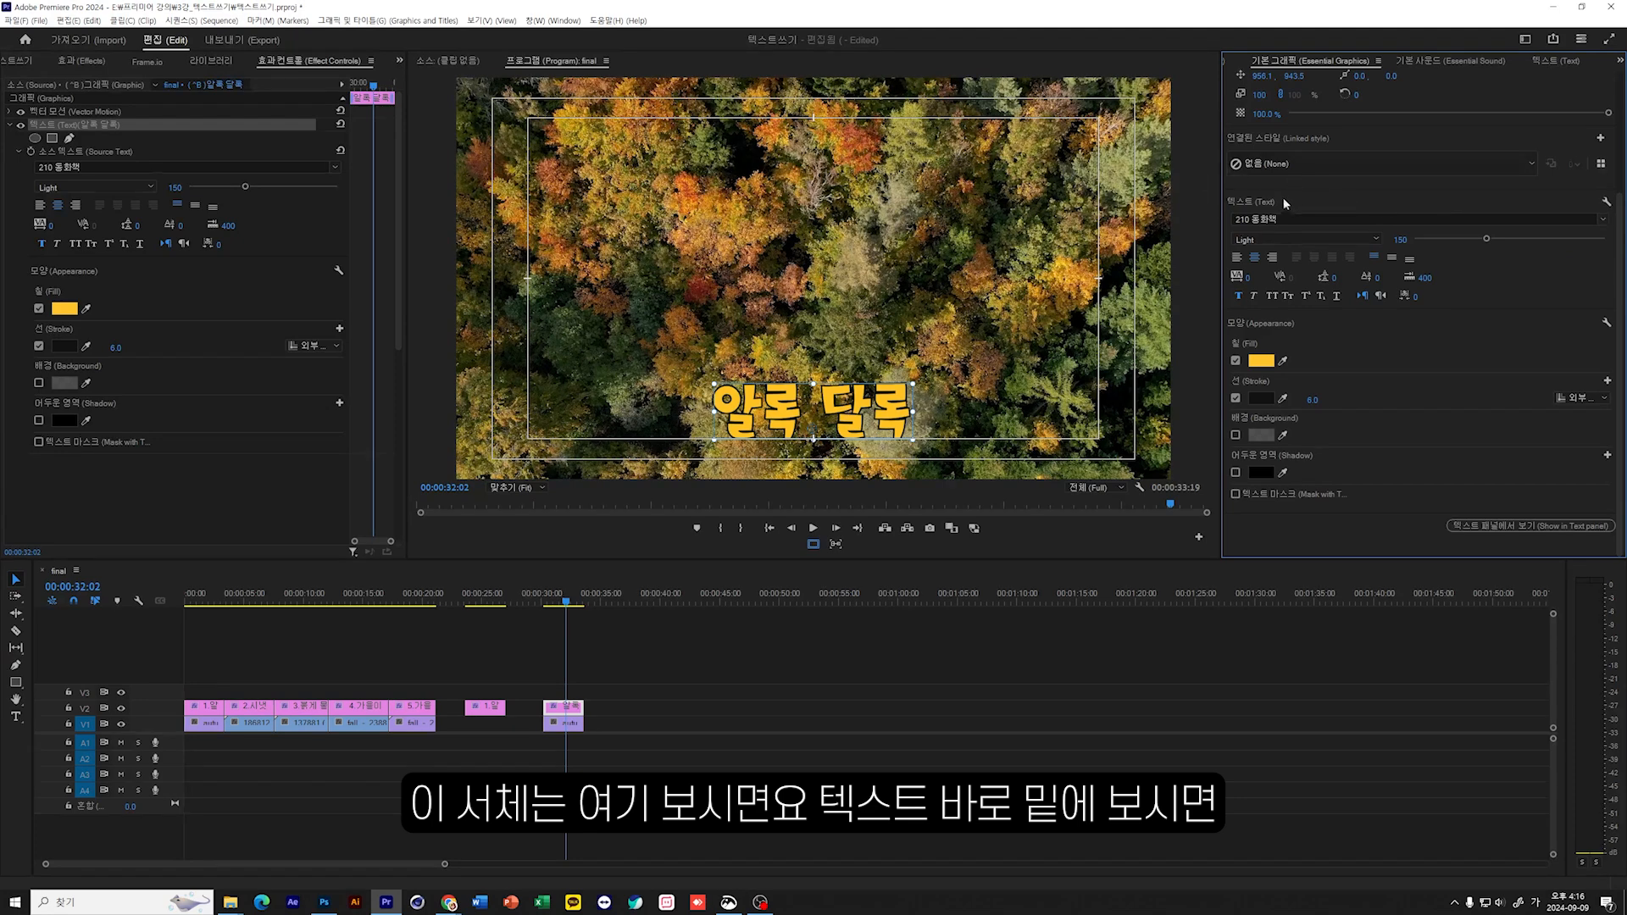
Step: Look through the title's font list and open the Adobe Fonts website from it to add fonts
{"action": "left_click", "coordinate": [1603, 219]}
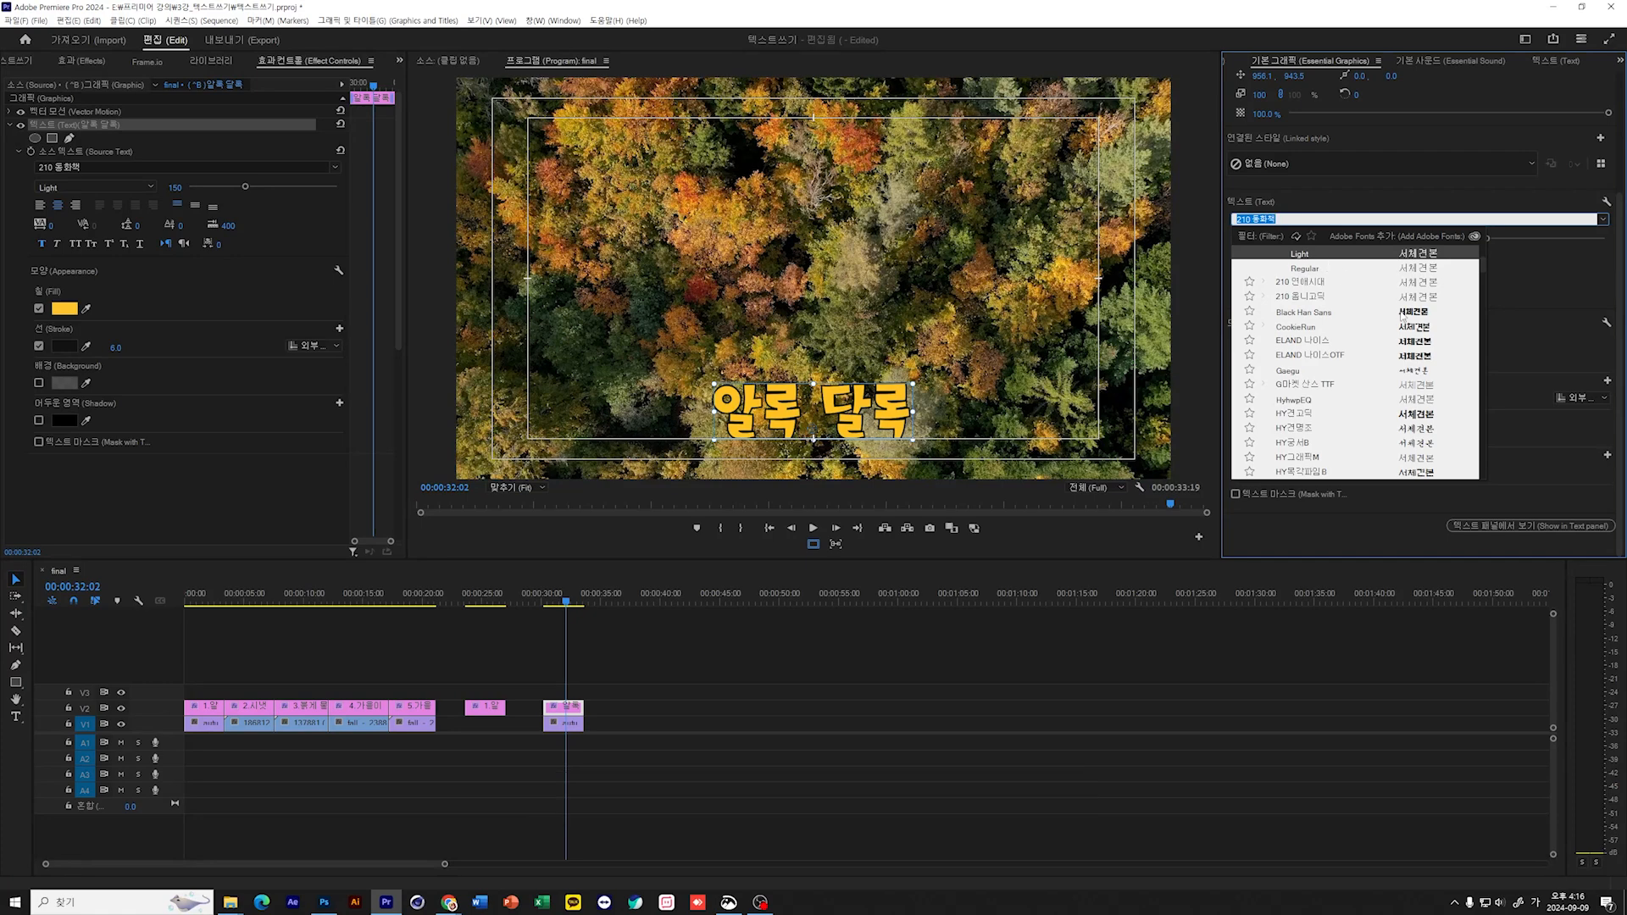
{"action": "scroll", "coordinate": [1400, 318], "scroll_direction": "up", "scroll_amount": 2}
{"action": "scroll", "coordinate": [1397, 346], "scroll_direction": "up", "scroll_amount": 1}
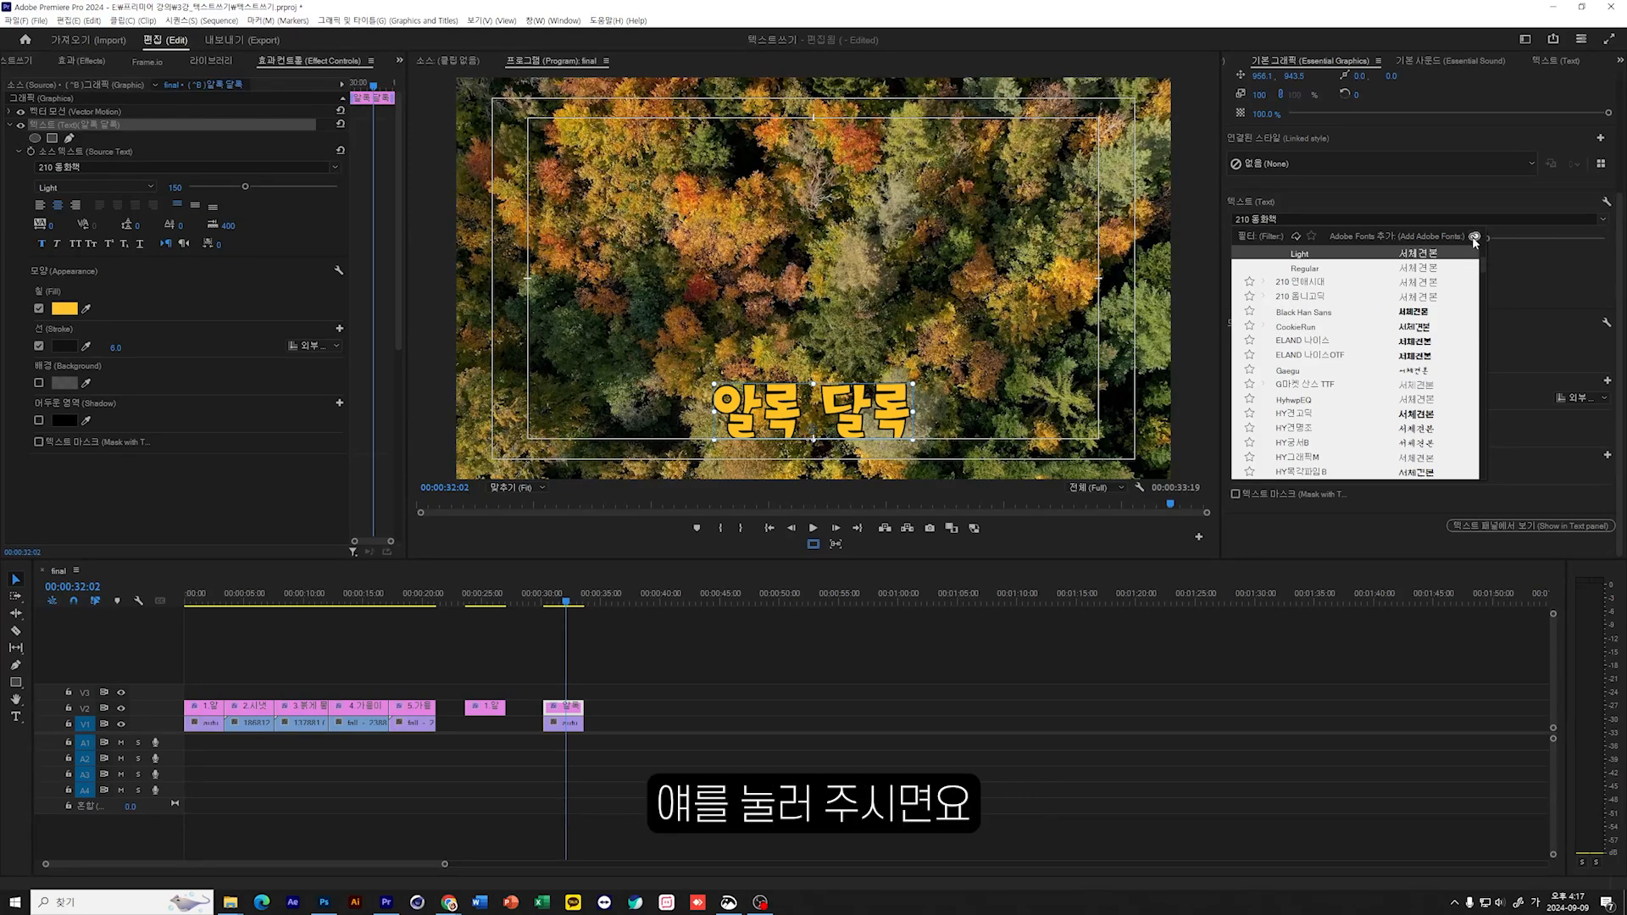
{"action": "left_click", "coordinate": [1475, 238]}
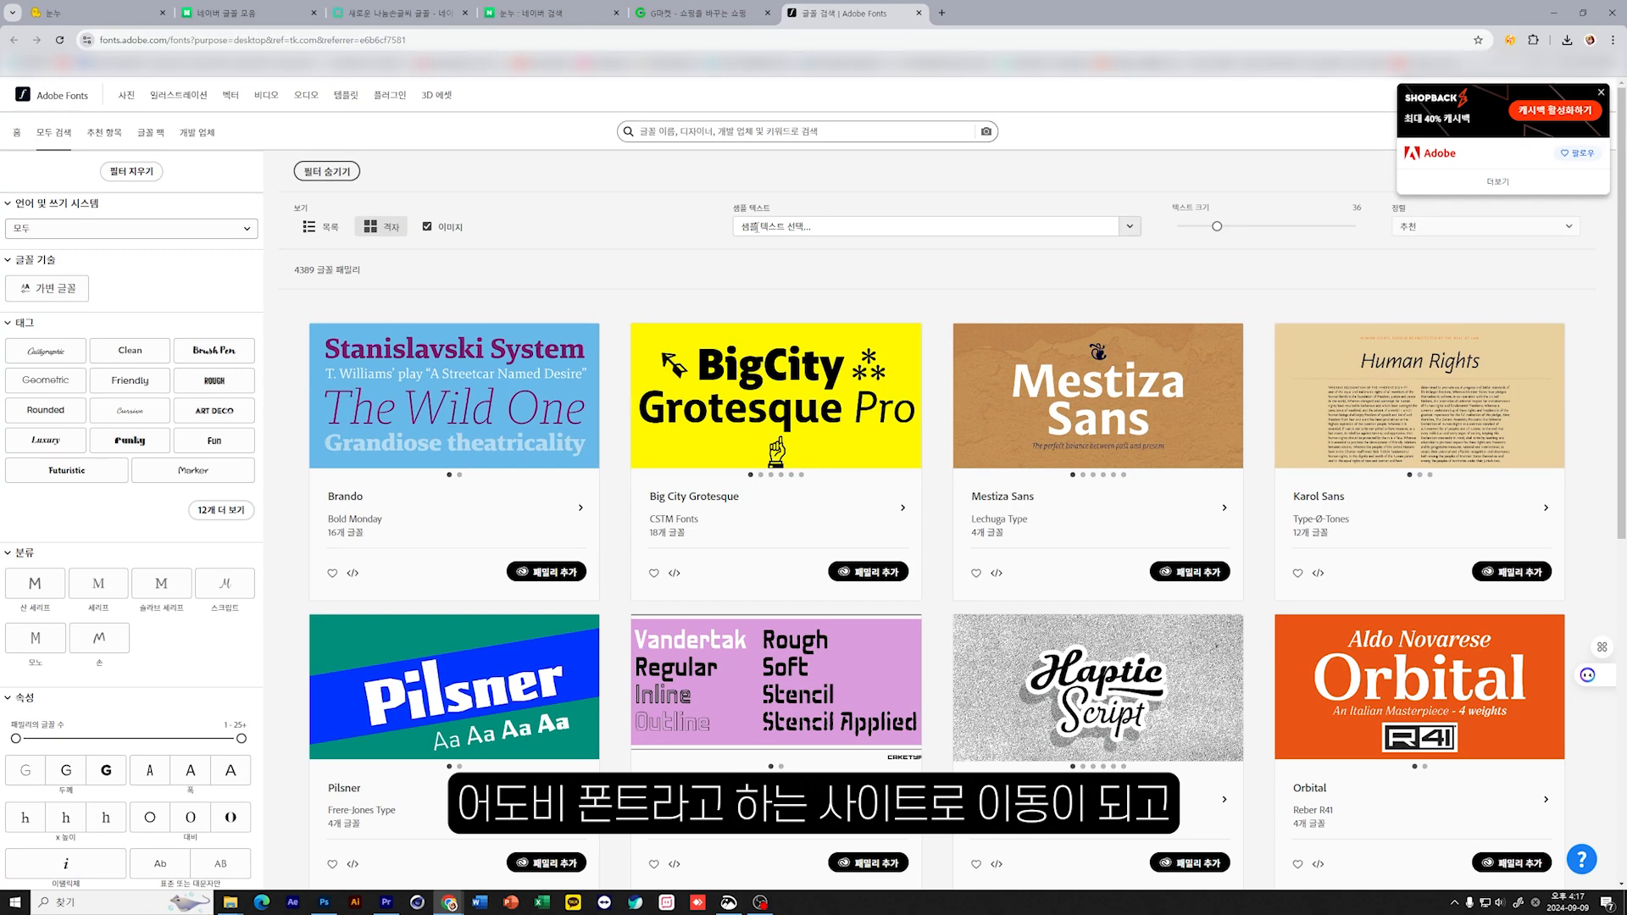
Step: Search Adobe Fonts for 동화책
{"action": "left_click", "coordinate": [644, 134]}
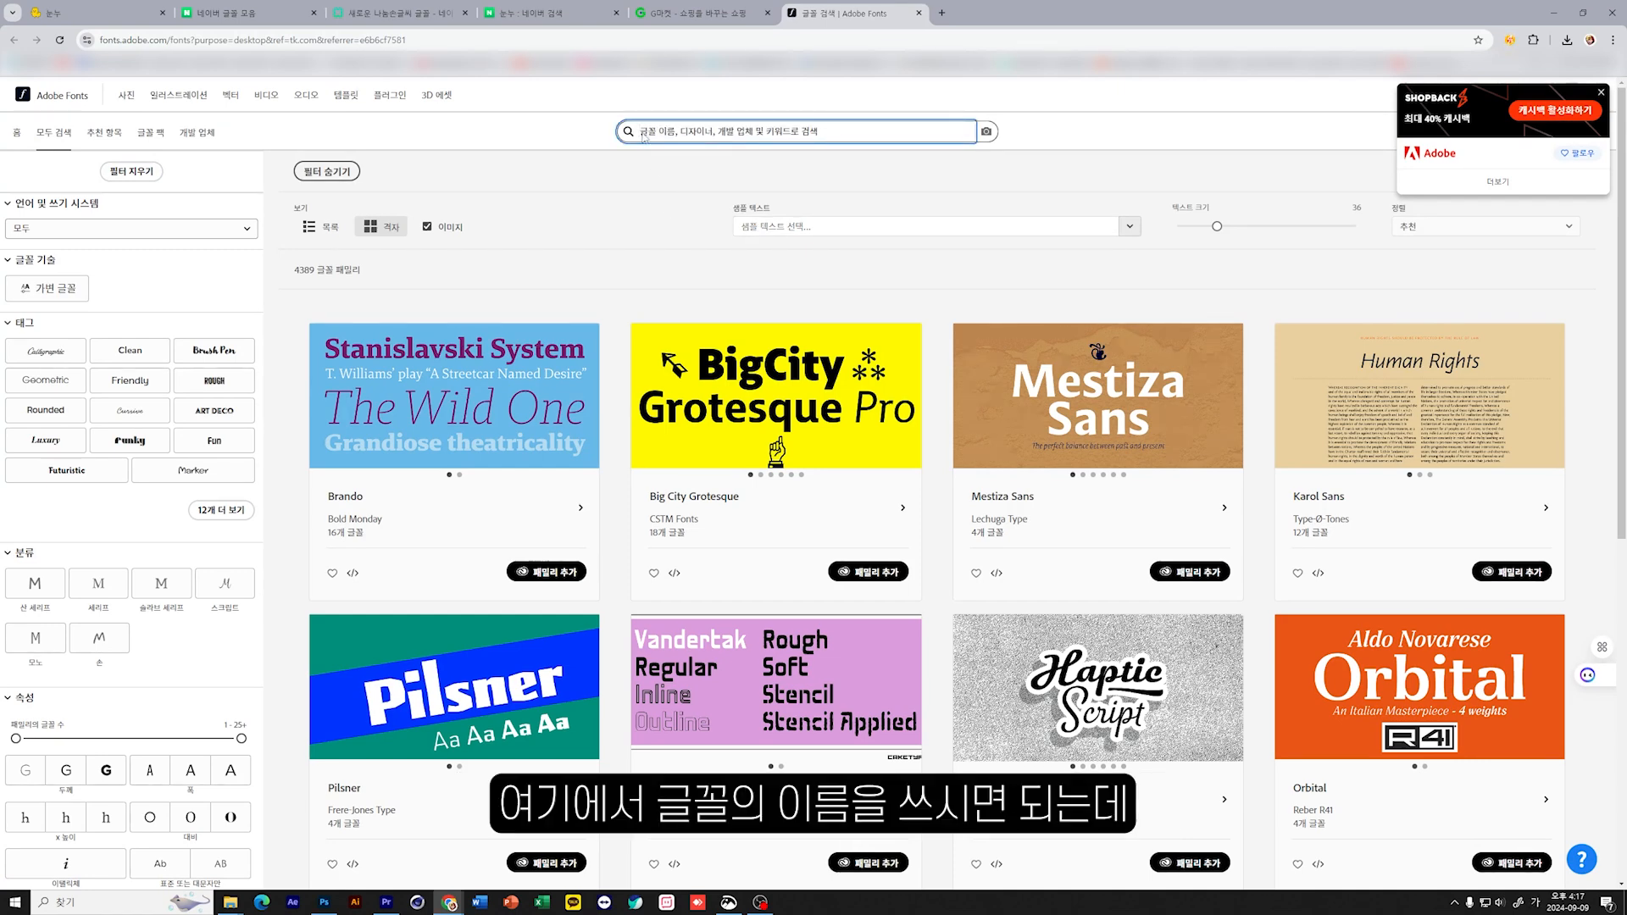
{"action": "type", "text": "ㄴ"}
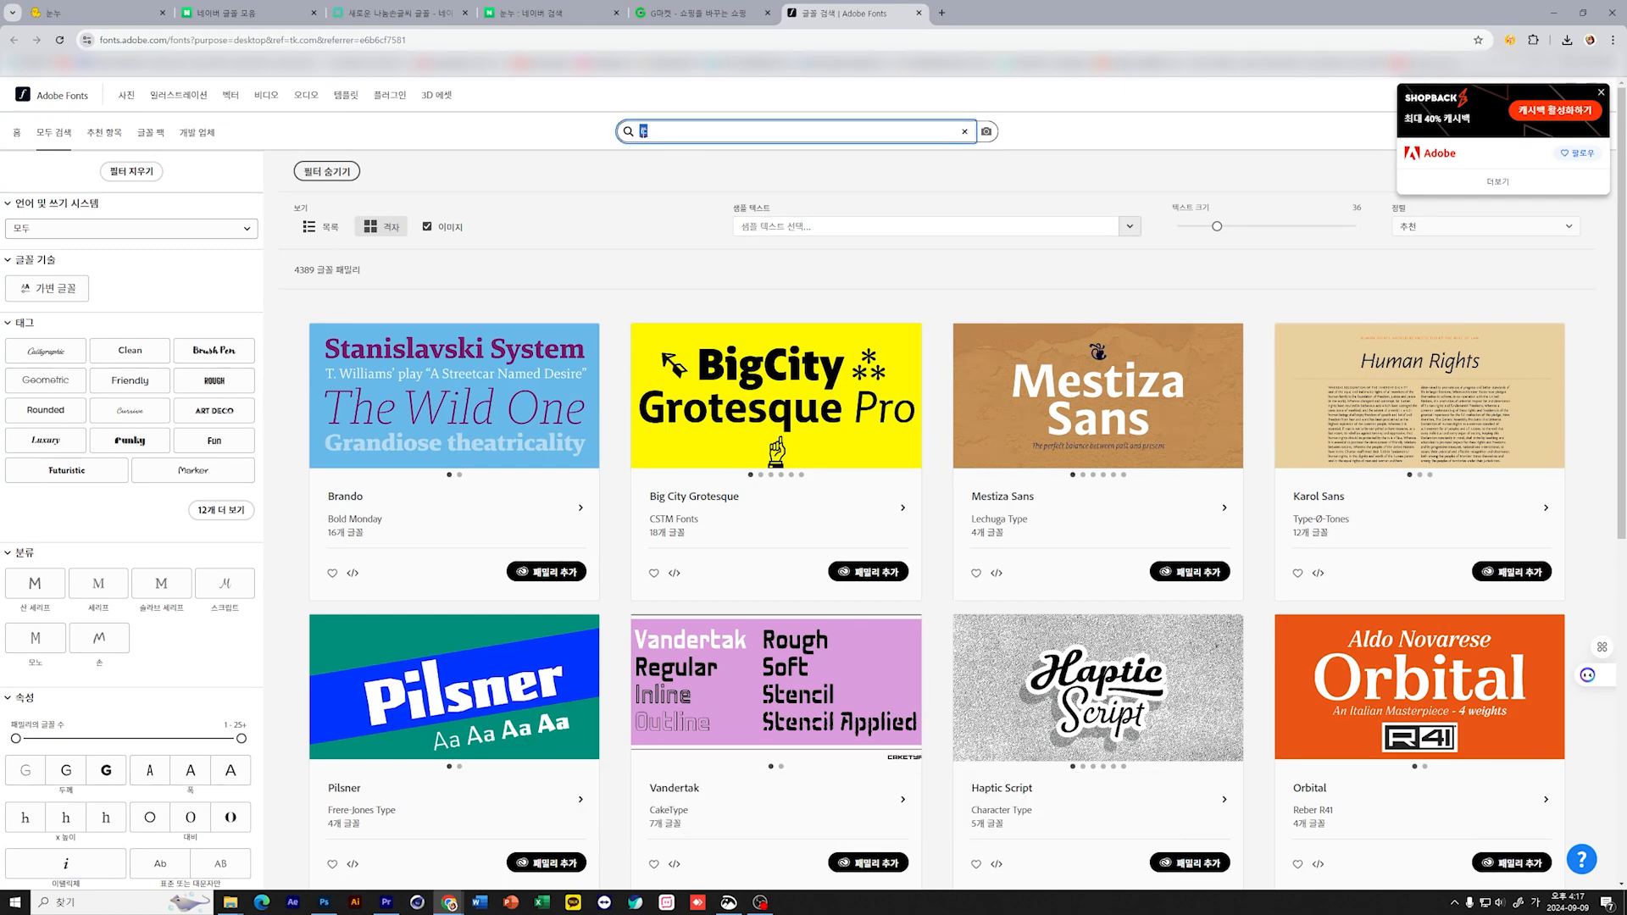
{"action": "type", "text": "화책"}
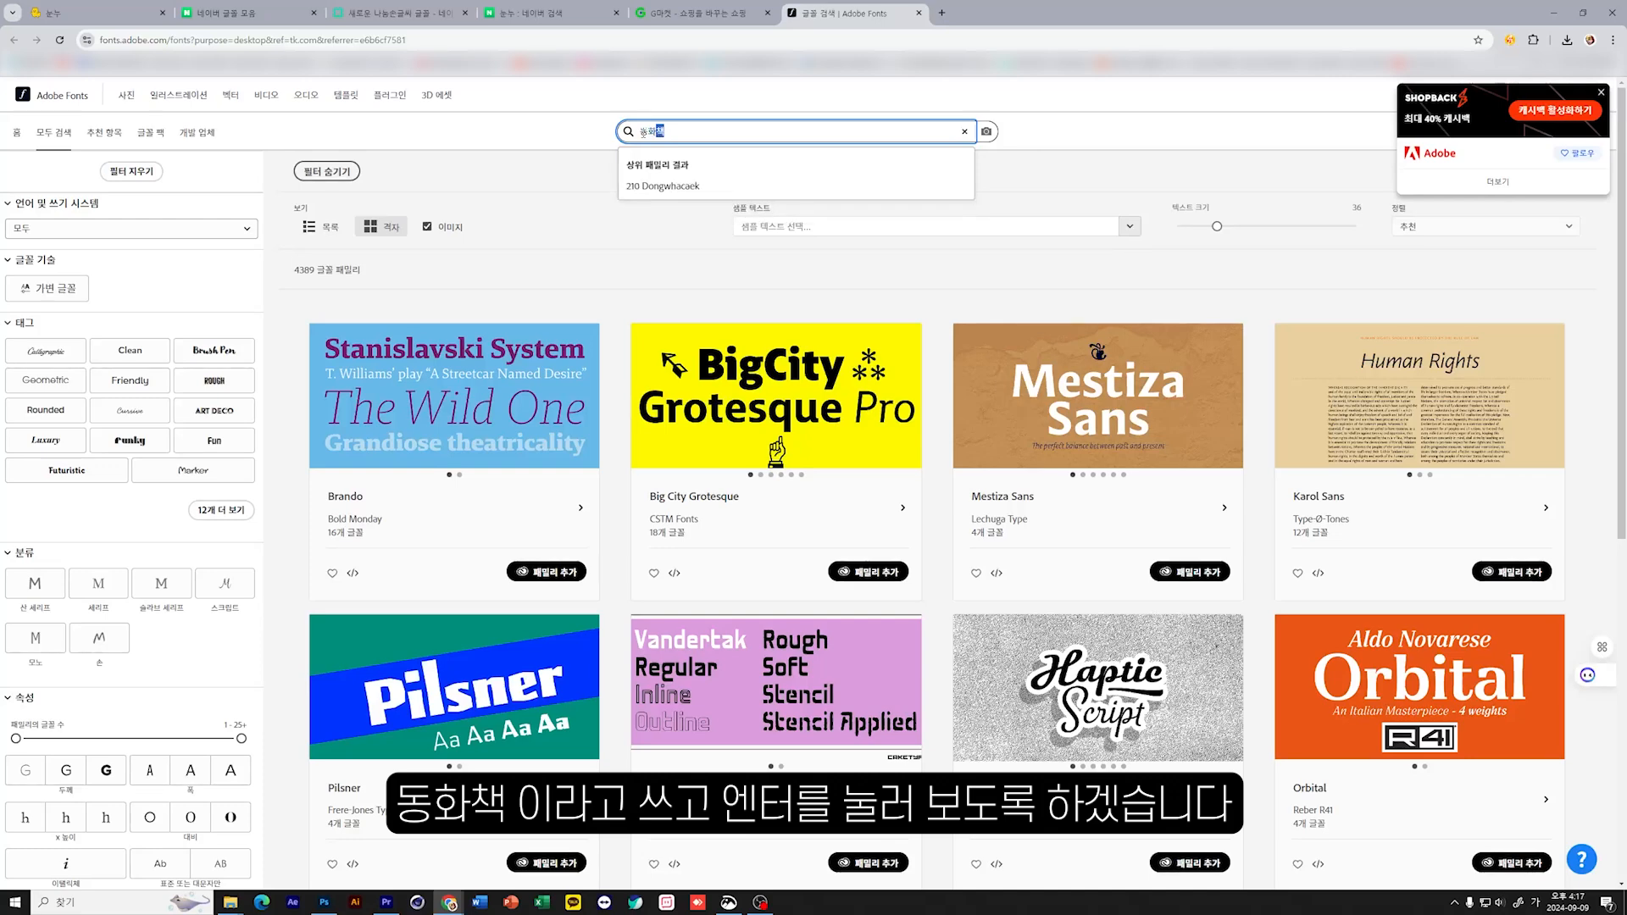
{"action": "key", "text": "Return"}
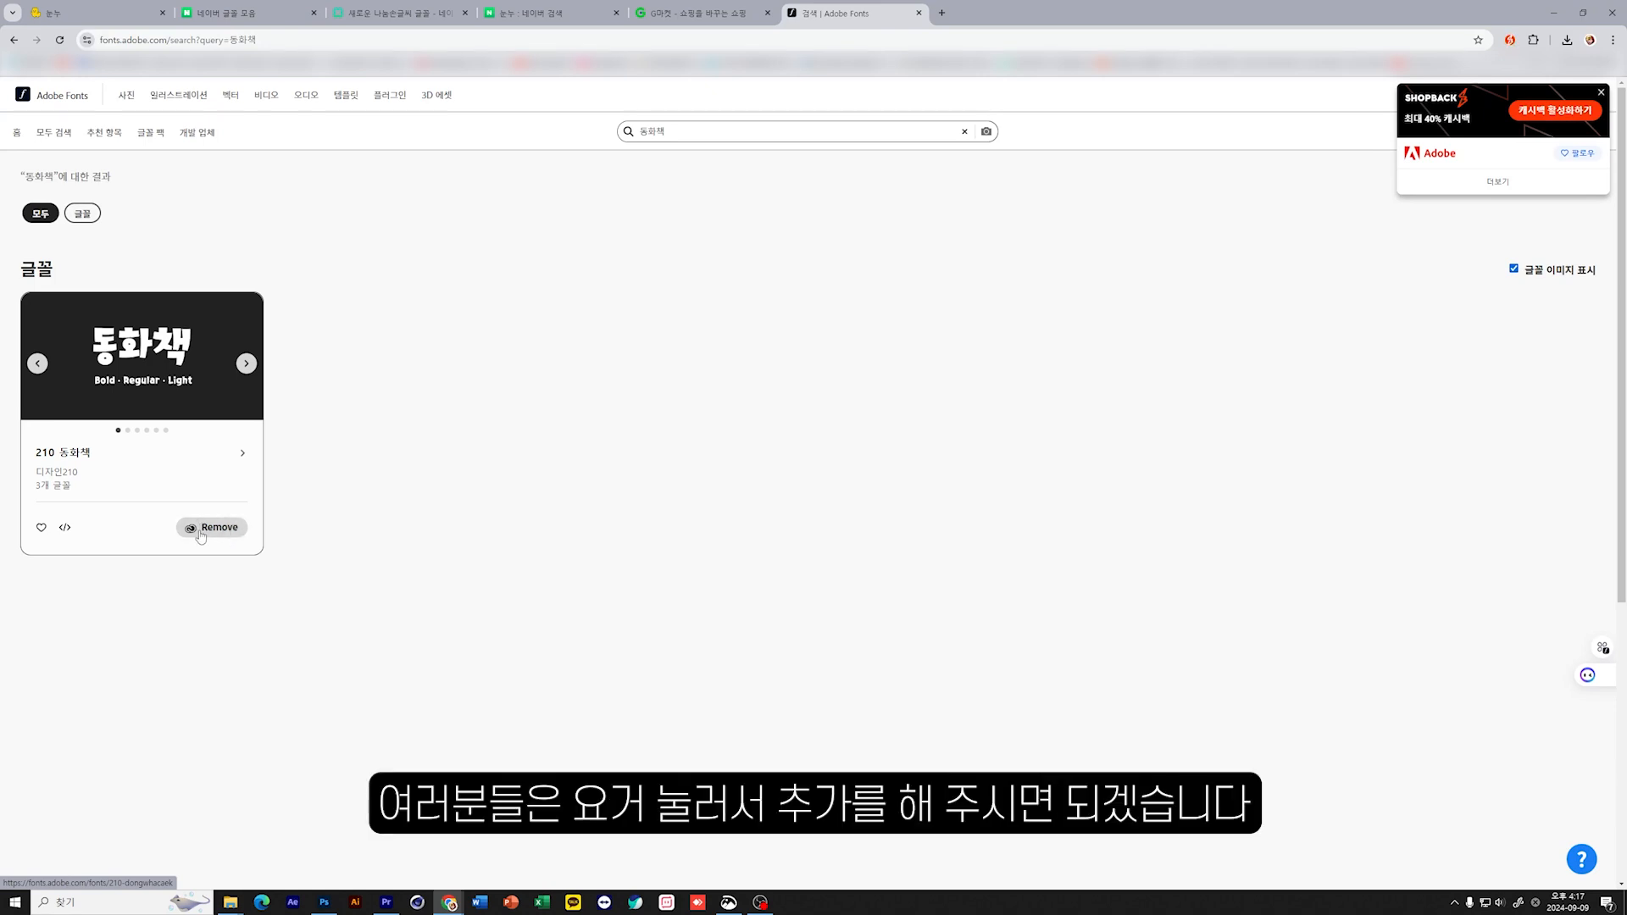
Step: Browse the preview images of the 210 동화책 font and open its detail page
{"action": "left_click", "coordinate": [246, 364]}
{"action": "left_click", "coordinate": [247, 366]}
{"action": "left_click", "coordinate": [247, 371]}
{"action": "left_click", "coordinate": [247, 371]}
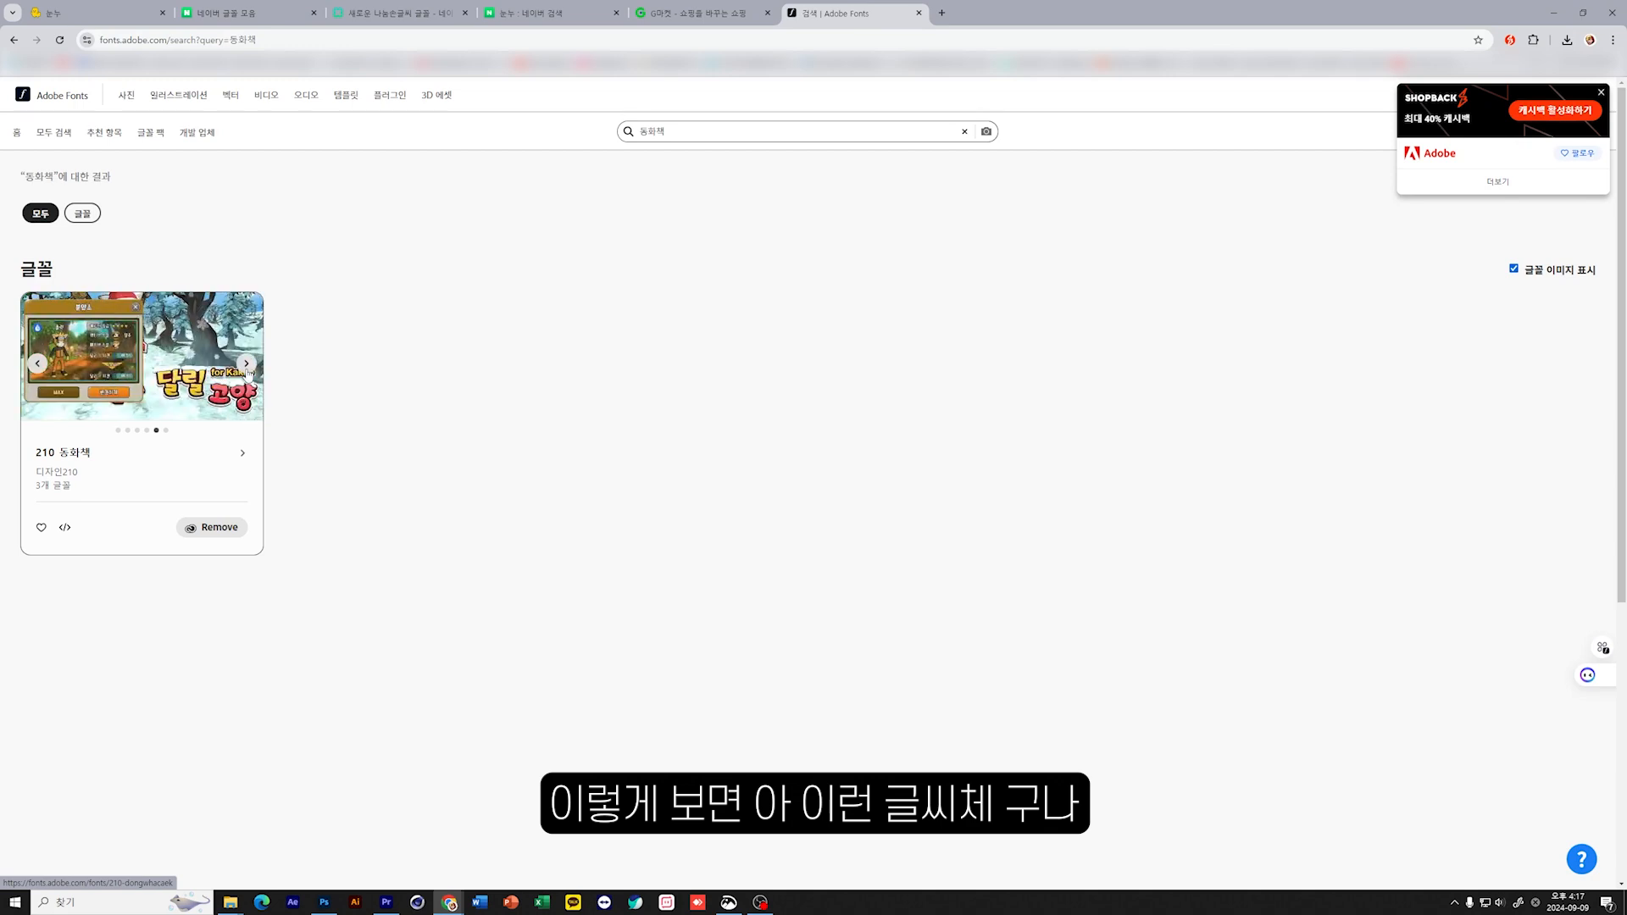
{"action": "left_click", "coordinate": [159, 389]}
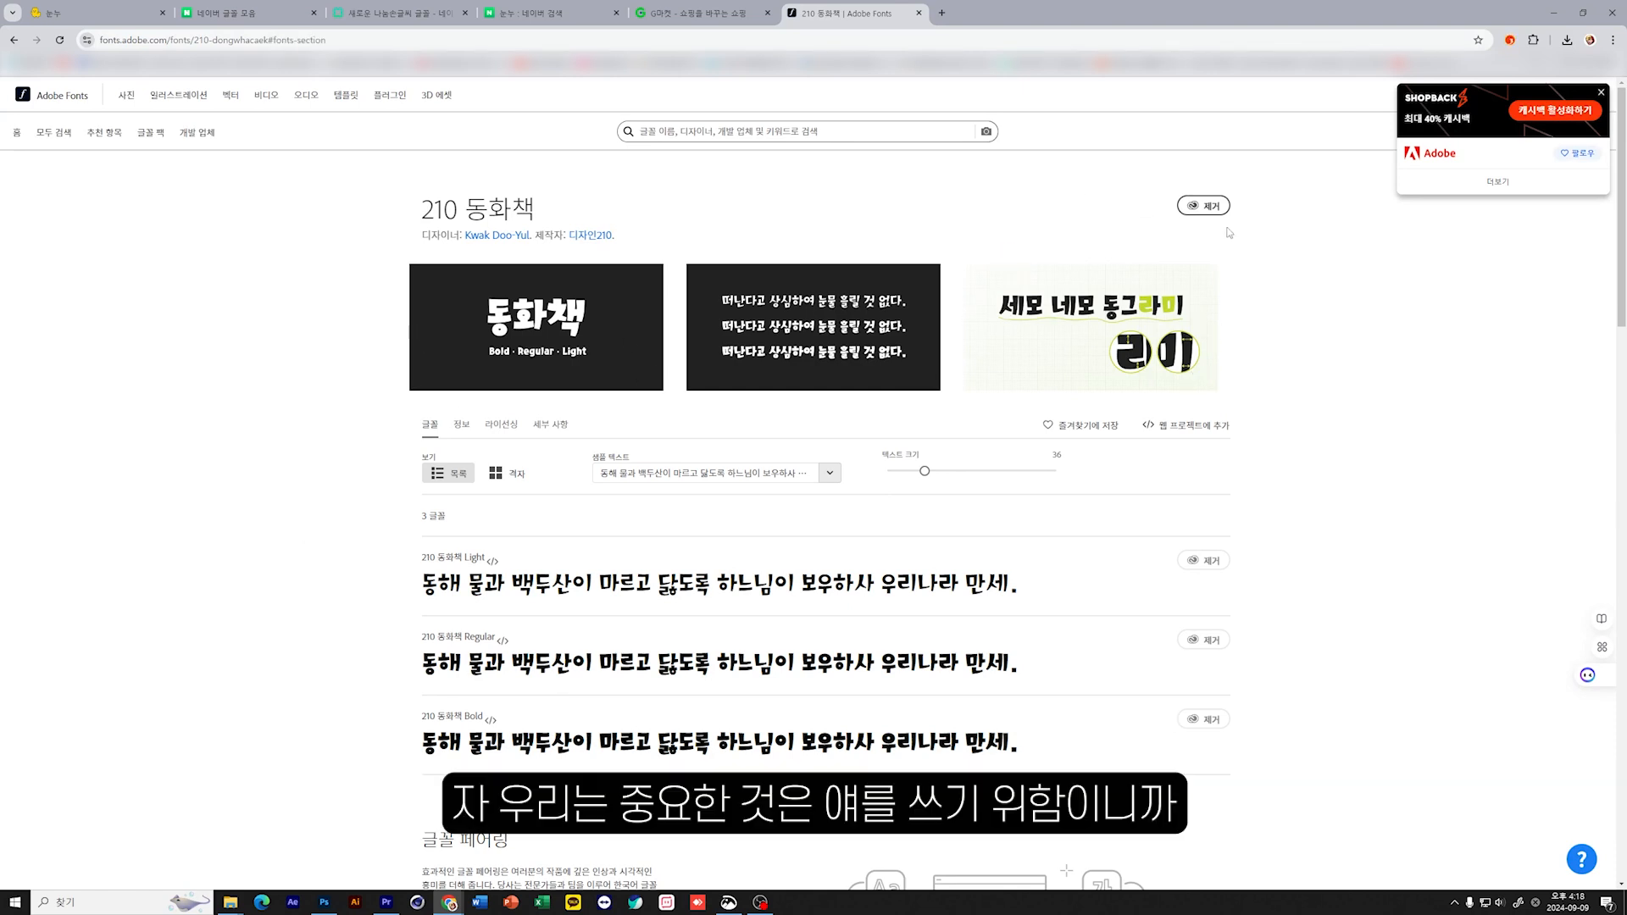
Step: Return from Adobe Fonts to Premiere Pro and choose 210 동화책 Light as the 알록 달록 title's font
{"action": "left_click", "coordinate": [13, 39]}
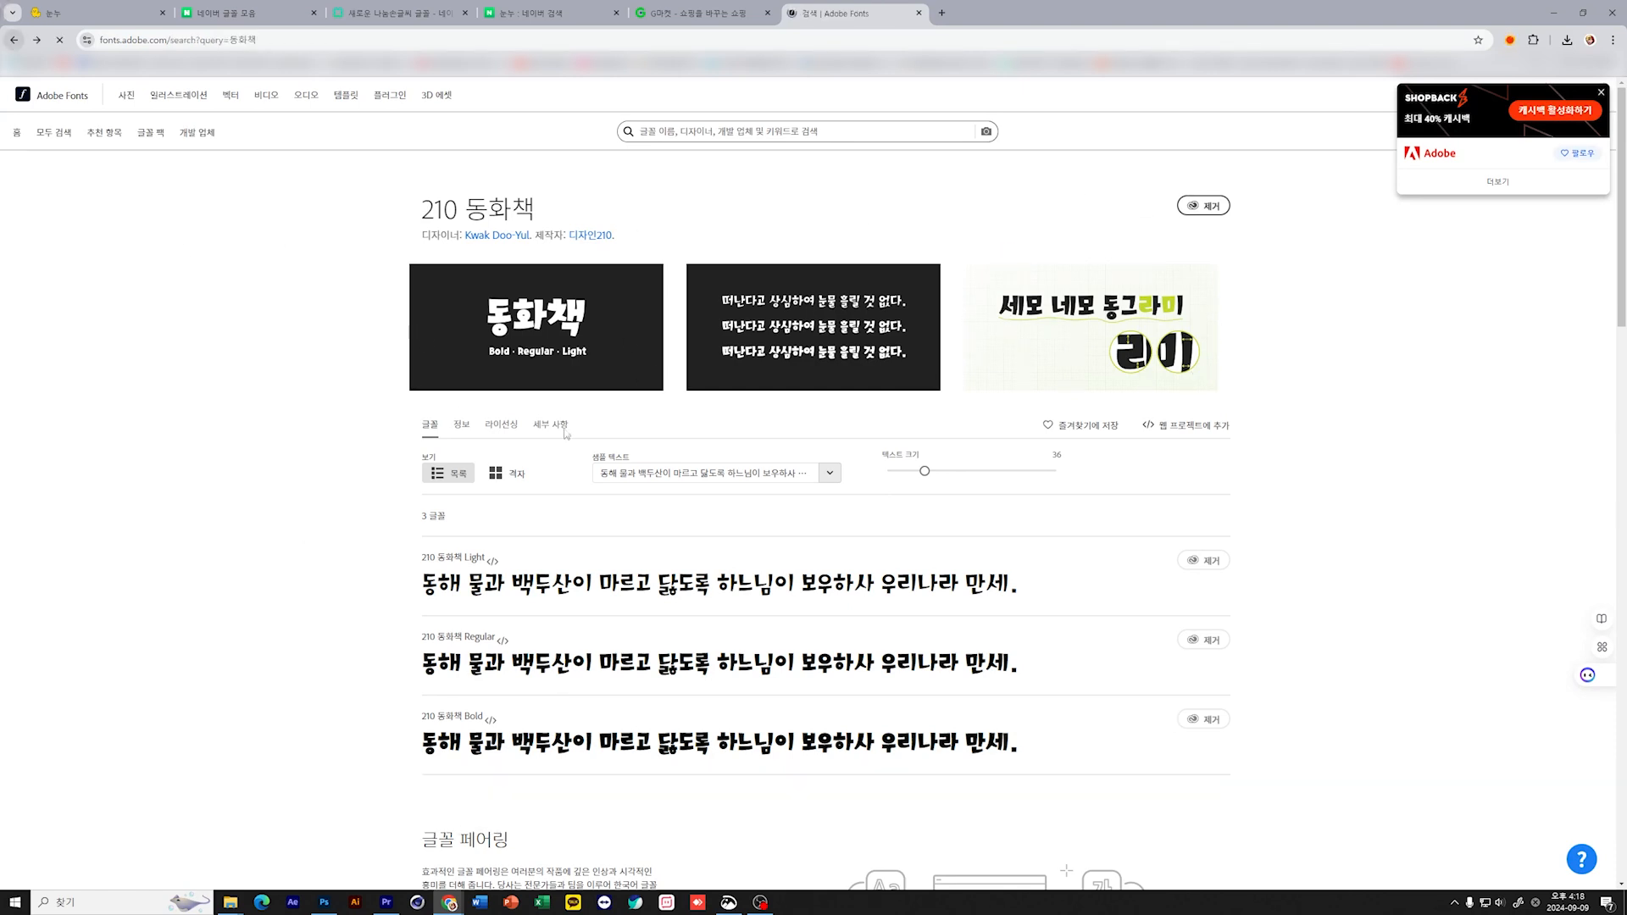
{"action": "left_click", "coordinate": [13, 40]}
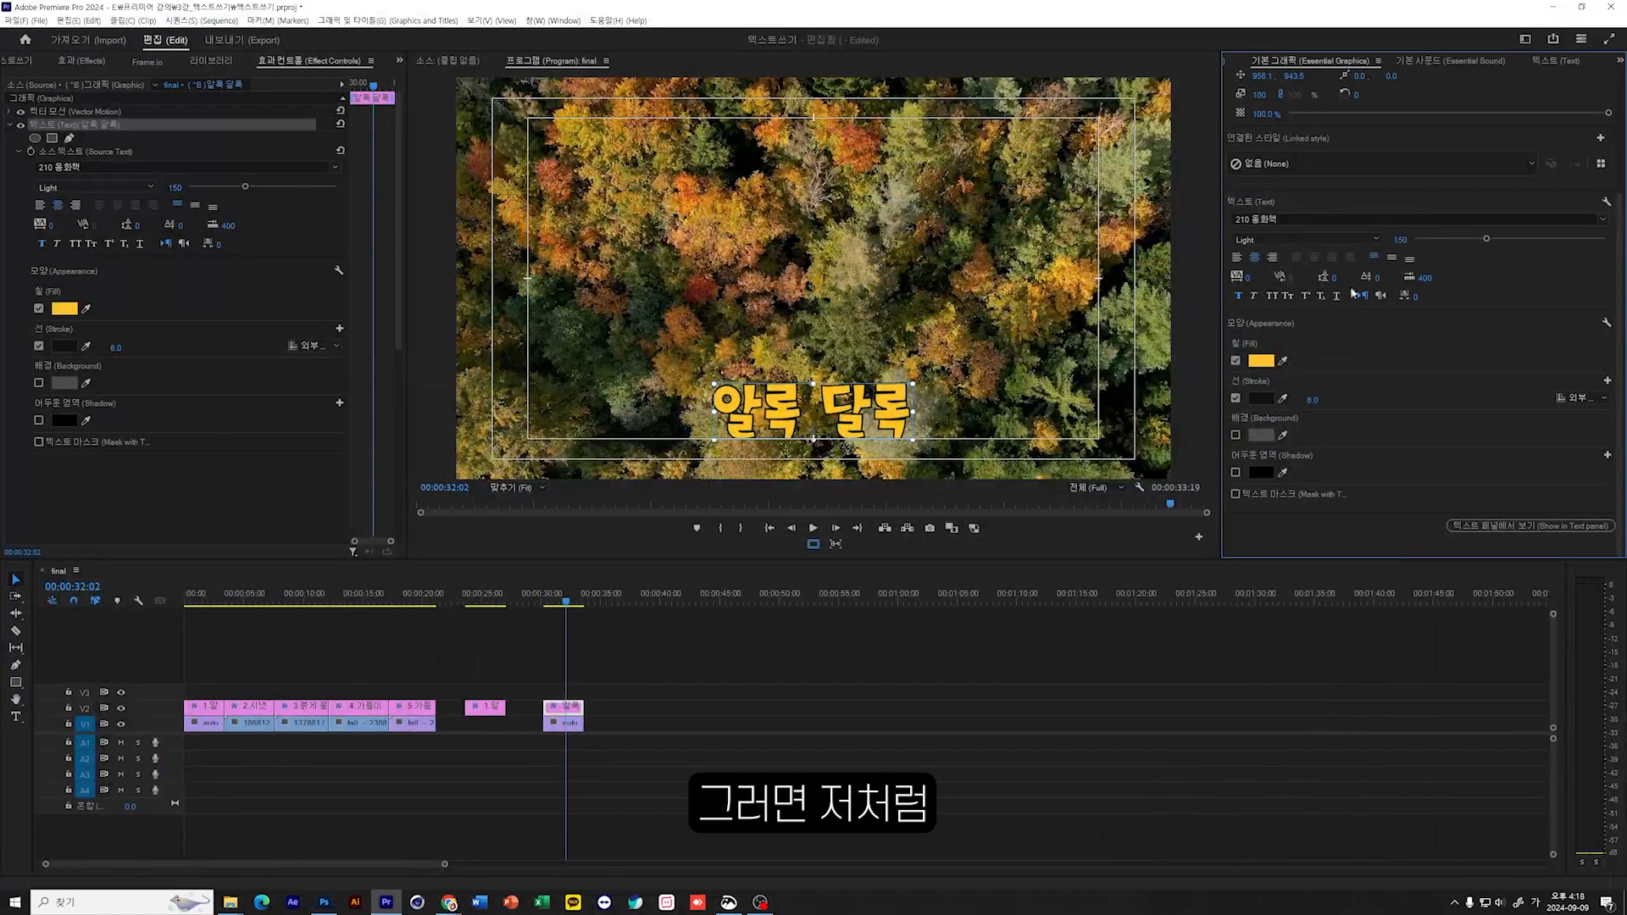
{"action": "left_click", "coordinate": [1597, 217]}
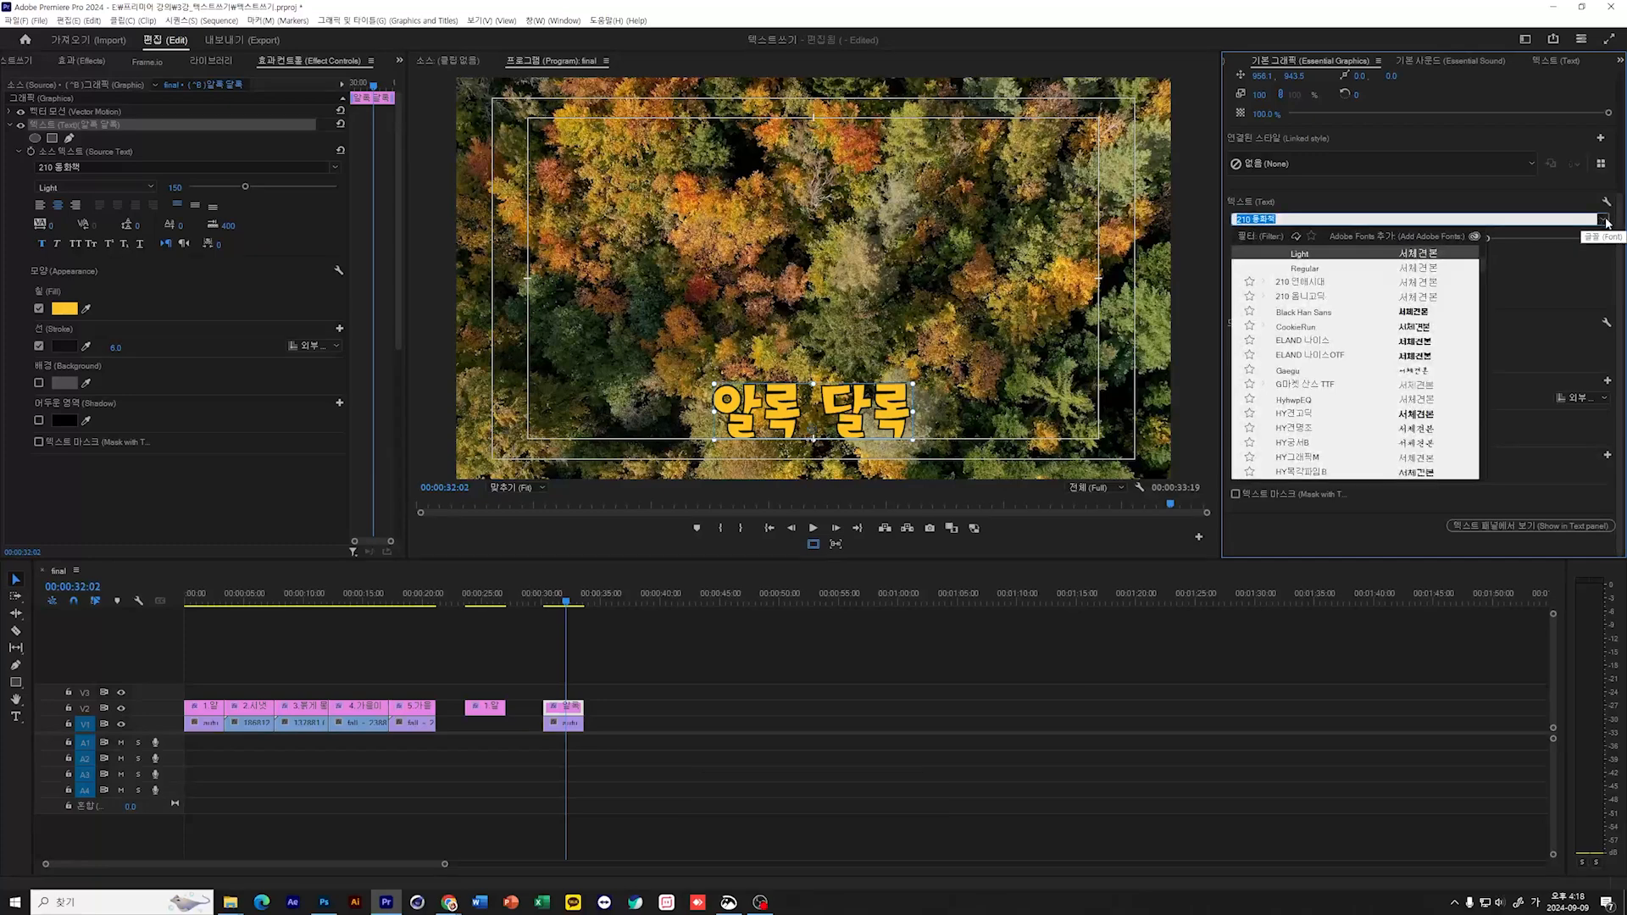
{"action": "left_click", "coordinate": [1603, 222]}
{"action": "left_click", "coordinate": [1603, 222]}
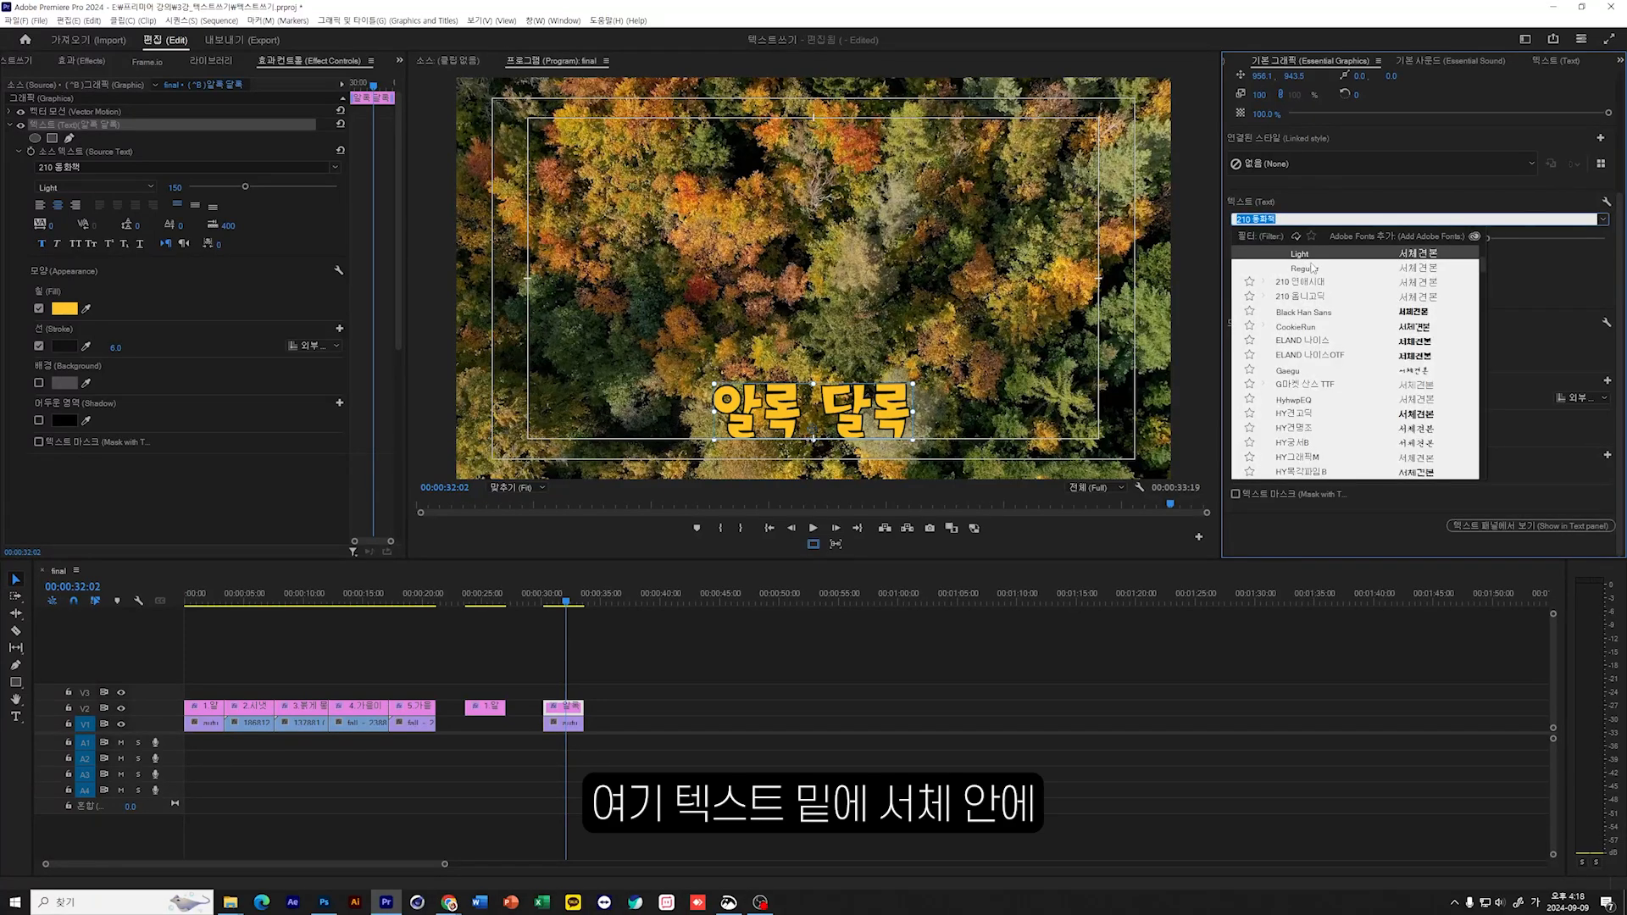
{"action": "scroll", "coordinate": [1318, 293], "scroll_direction": "up", "scroll_amount": 3}
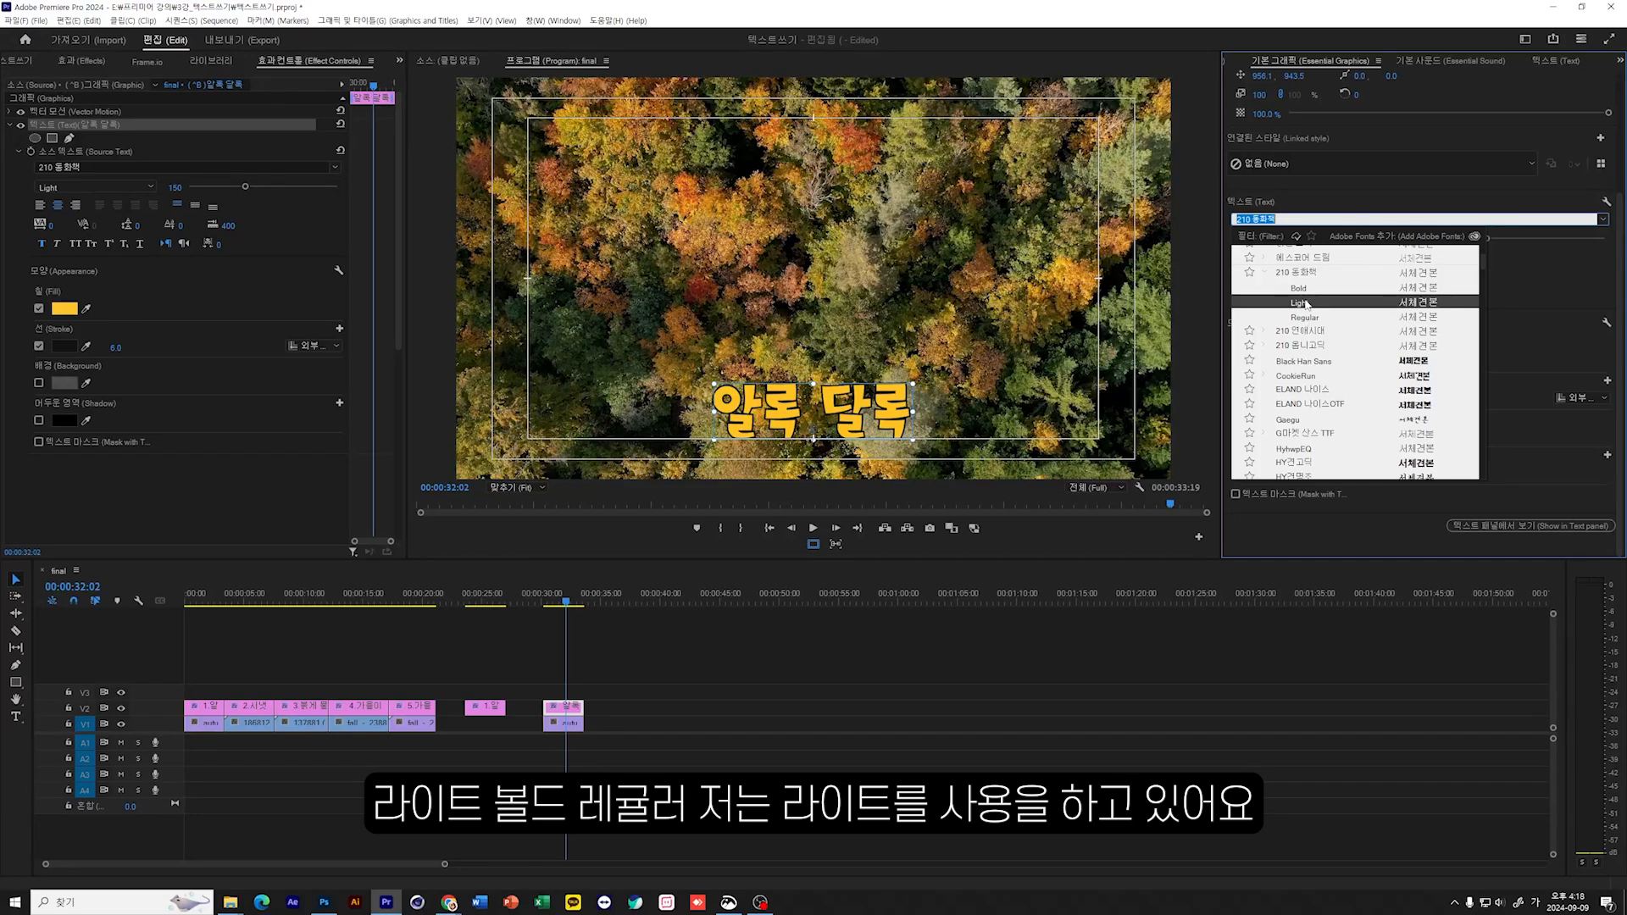
{"action": "left_click", "coordinate": [1306, 303]}
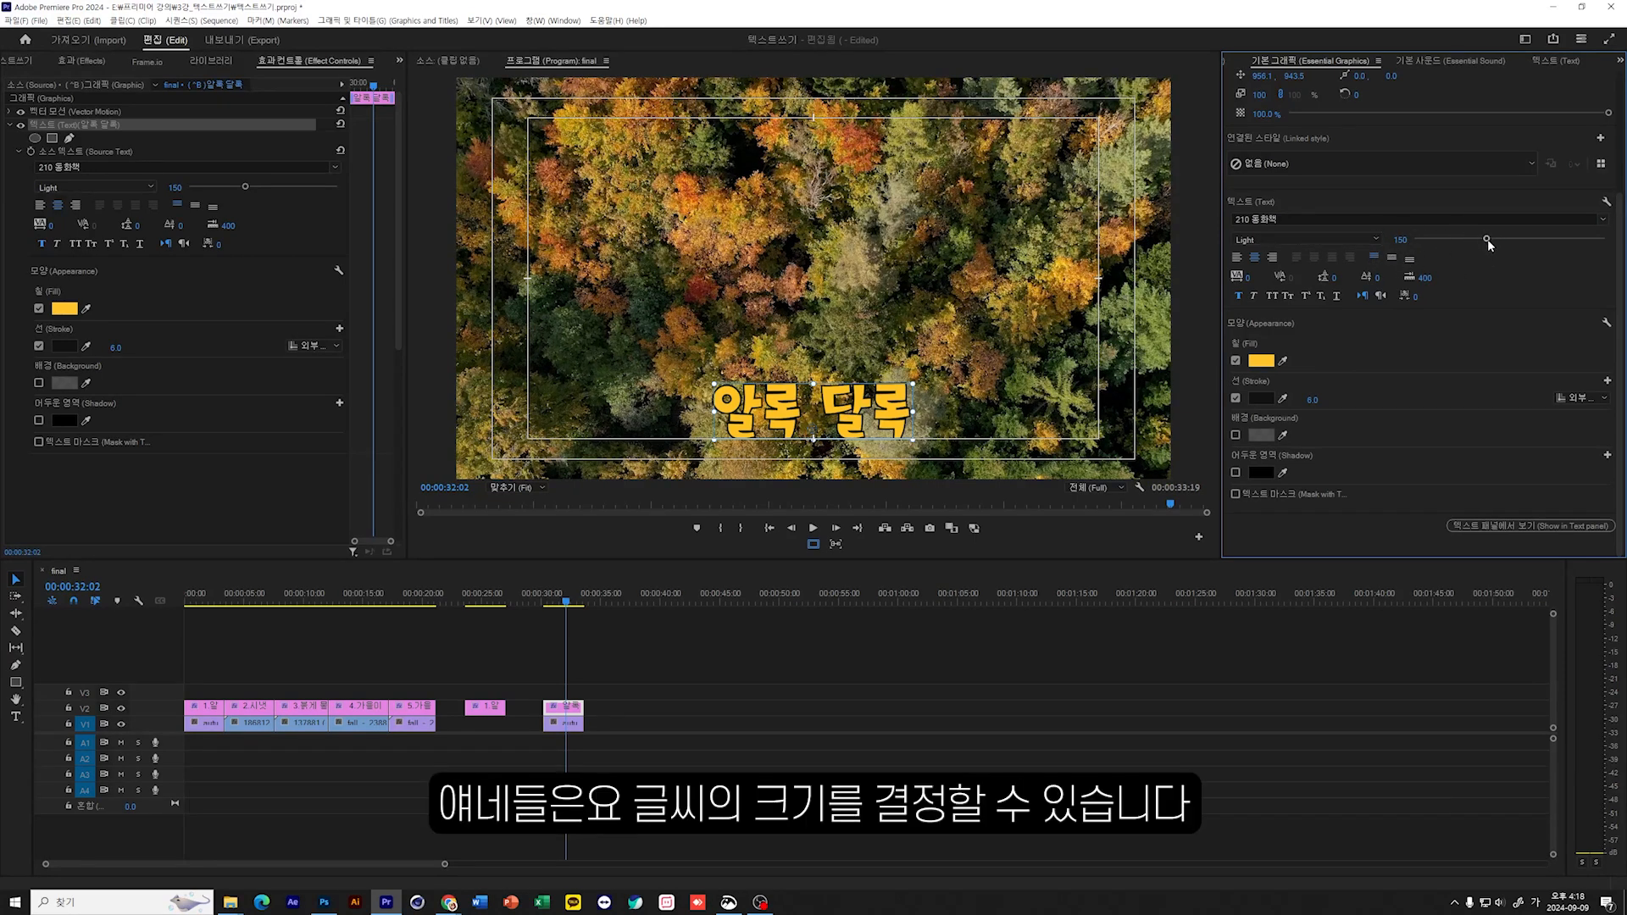
Step: Try a smaller font size of 115 on the 알록 달록 title and set it back to 150
{"action": "left_click_drag", "start_coordinate": [1487, 237], "coordinate": [1402, 241]}
{"action": "left_click", "coordinate": [1401, 238]}
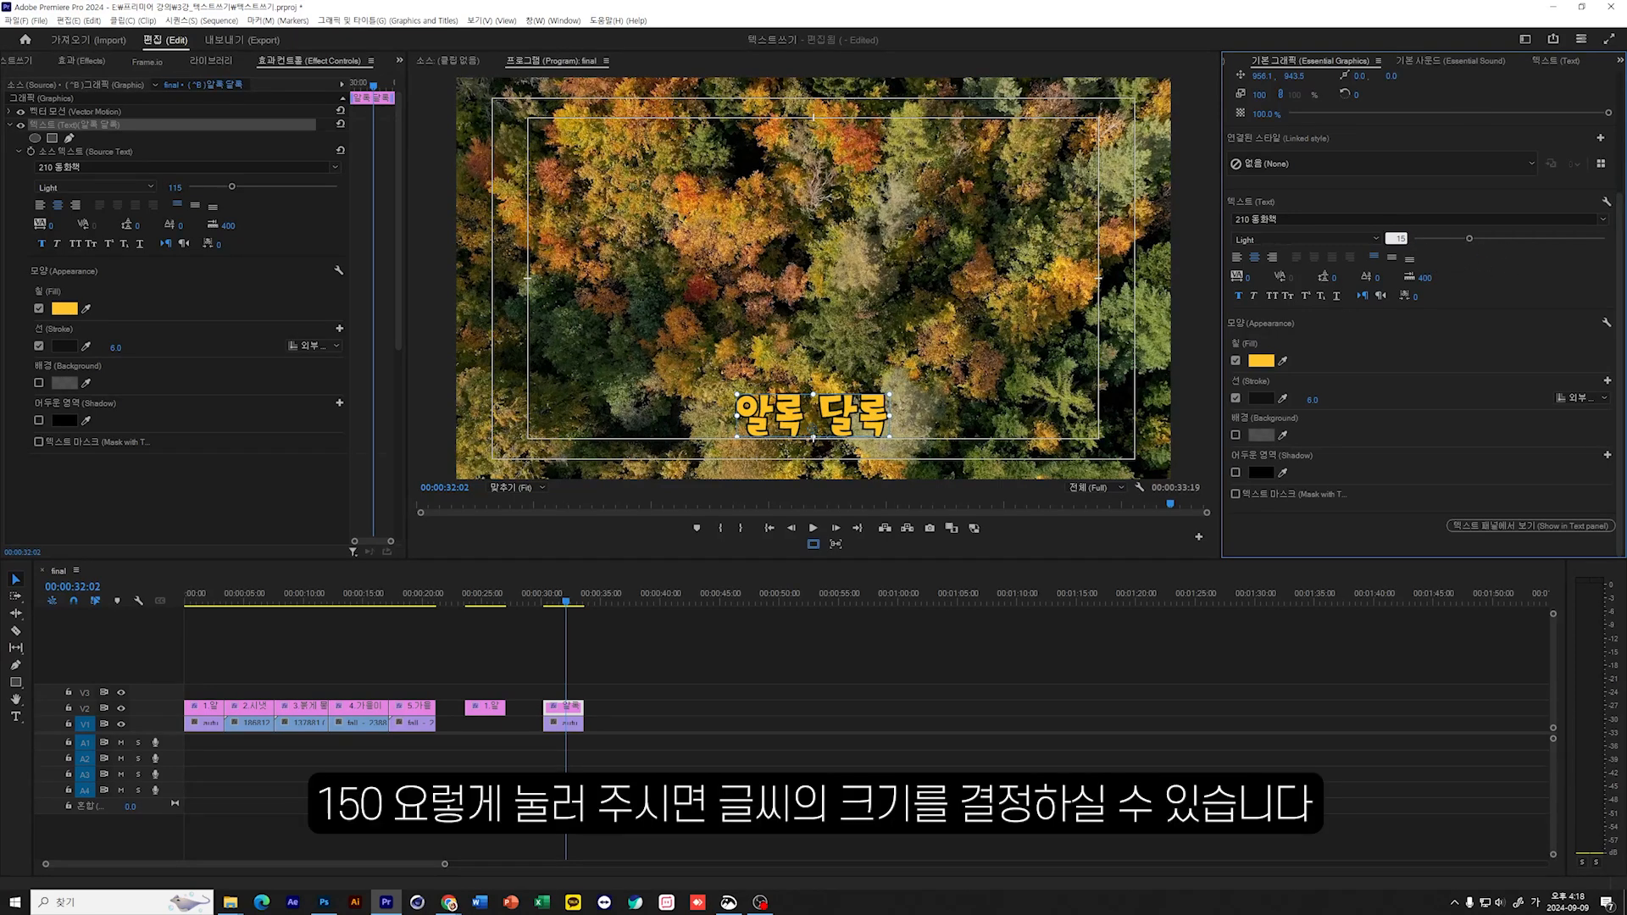
{"action": "type", "text": "150"}
{"action": "key", "text": "Return"}
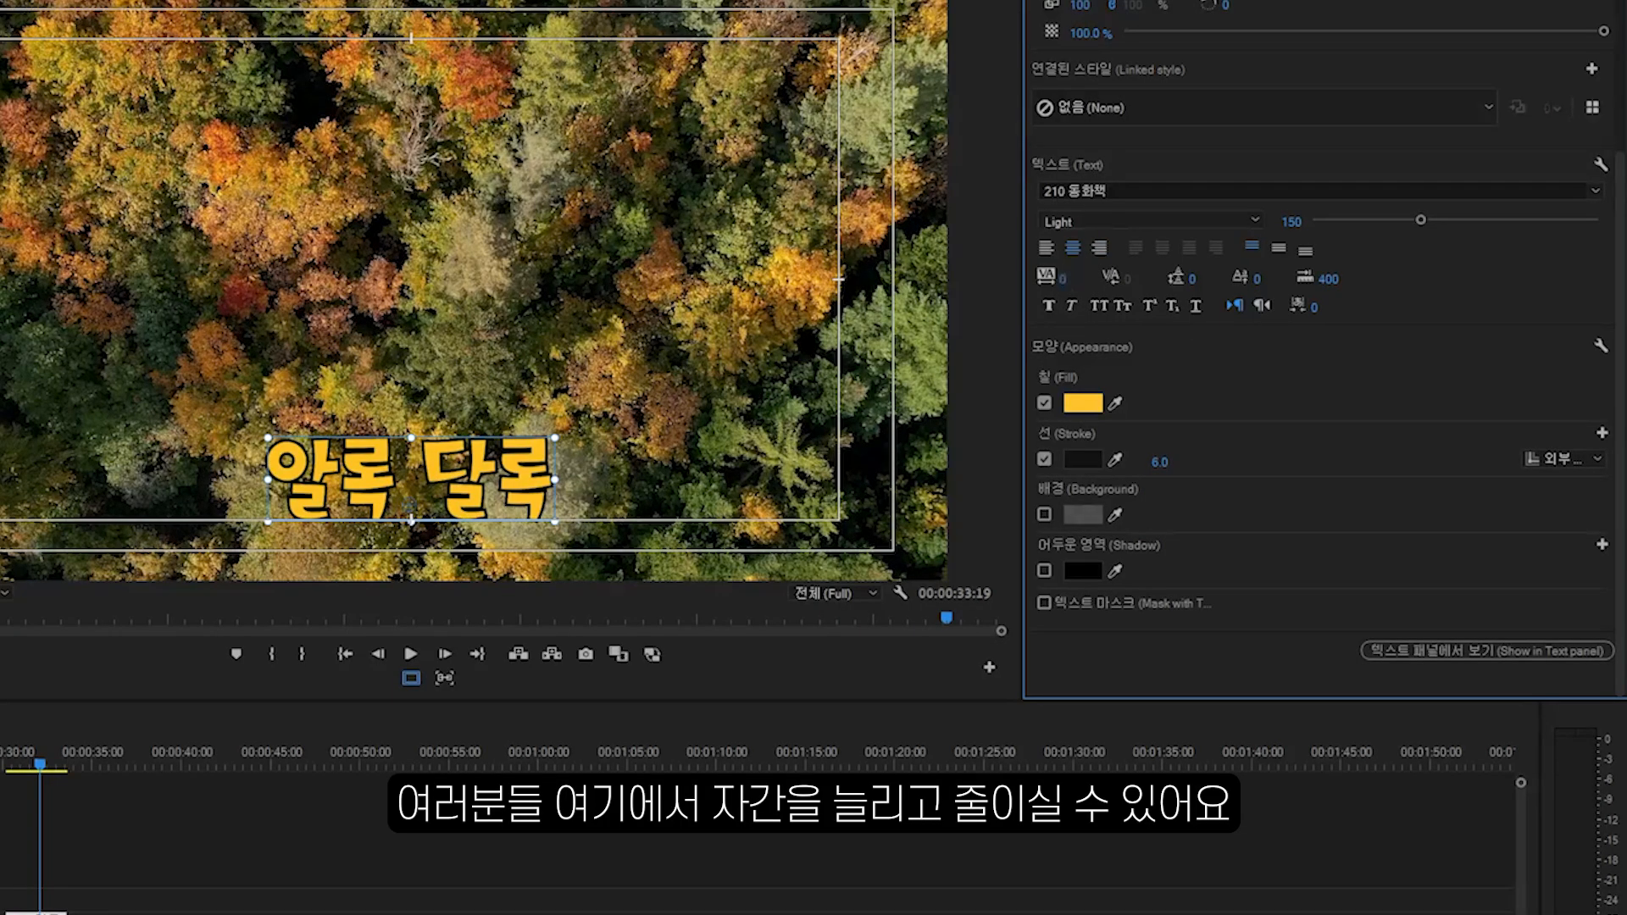
Step: Try wider tracking on the 알록 달록 title and undo the change
{"action": "mouse_move", "coordinate": [1059, 278]}
{"action": "left_mouse_down"}
{"action": "mouse_move", "coordinate": [1100, 279]}
{"action": "mouse_move", "coordinate": [1069, 285]}
{"action": "left_mouse_up"}
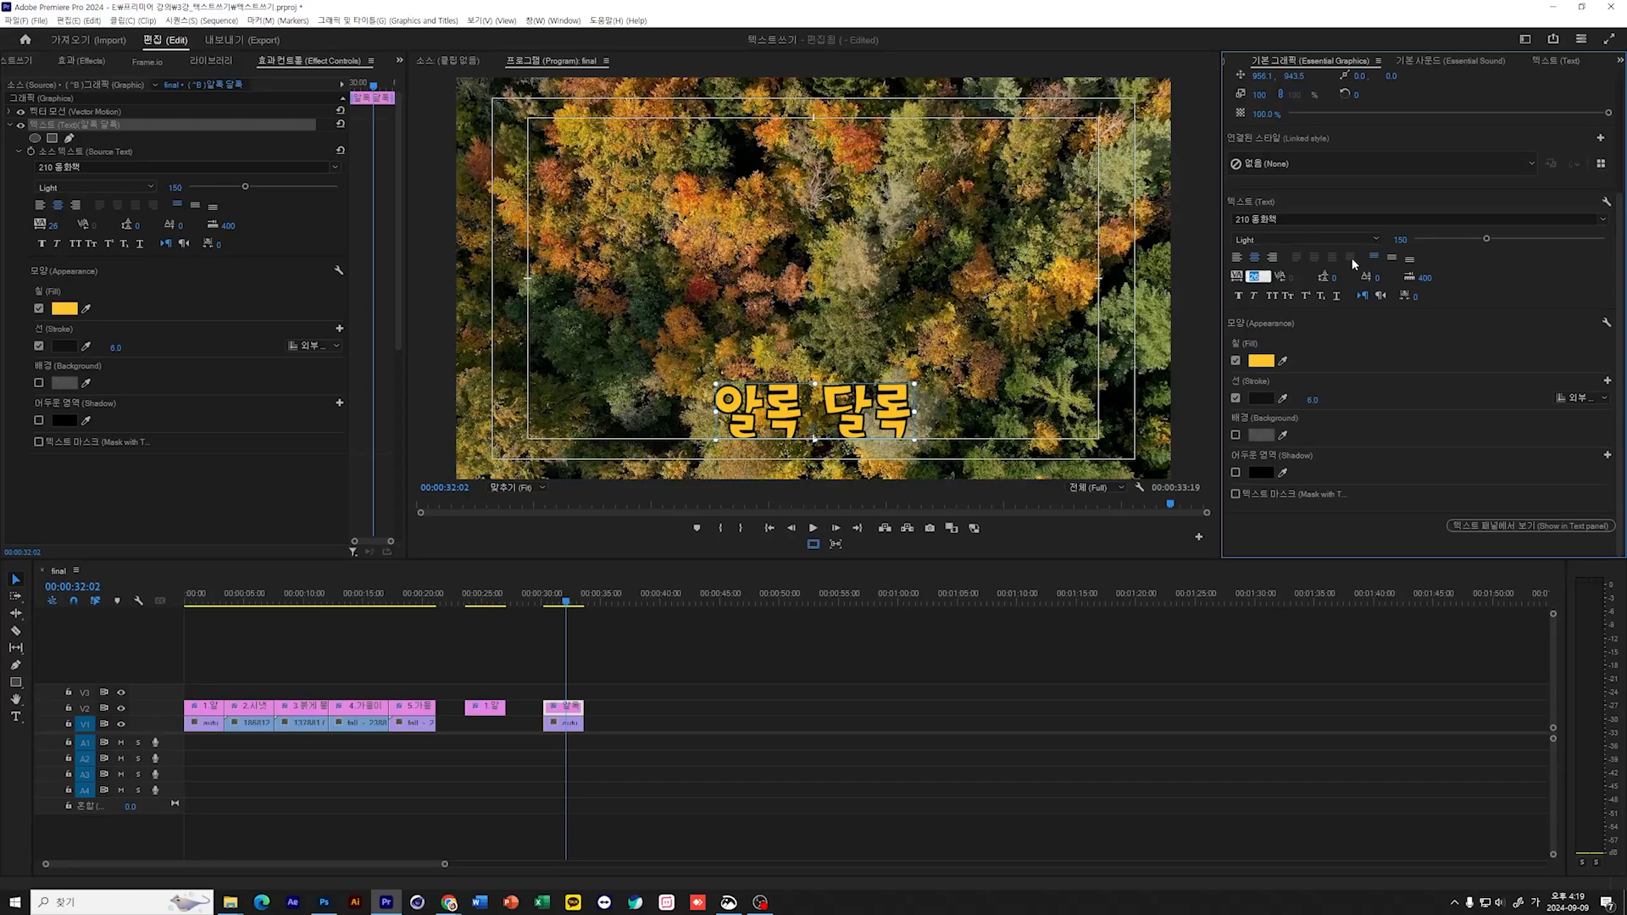
{"action": "key", "text": "ctrl+z"}
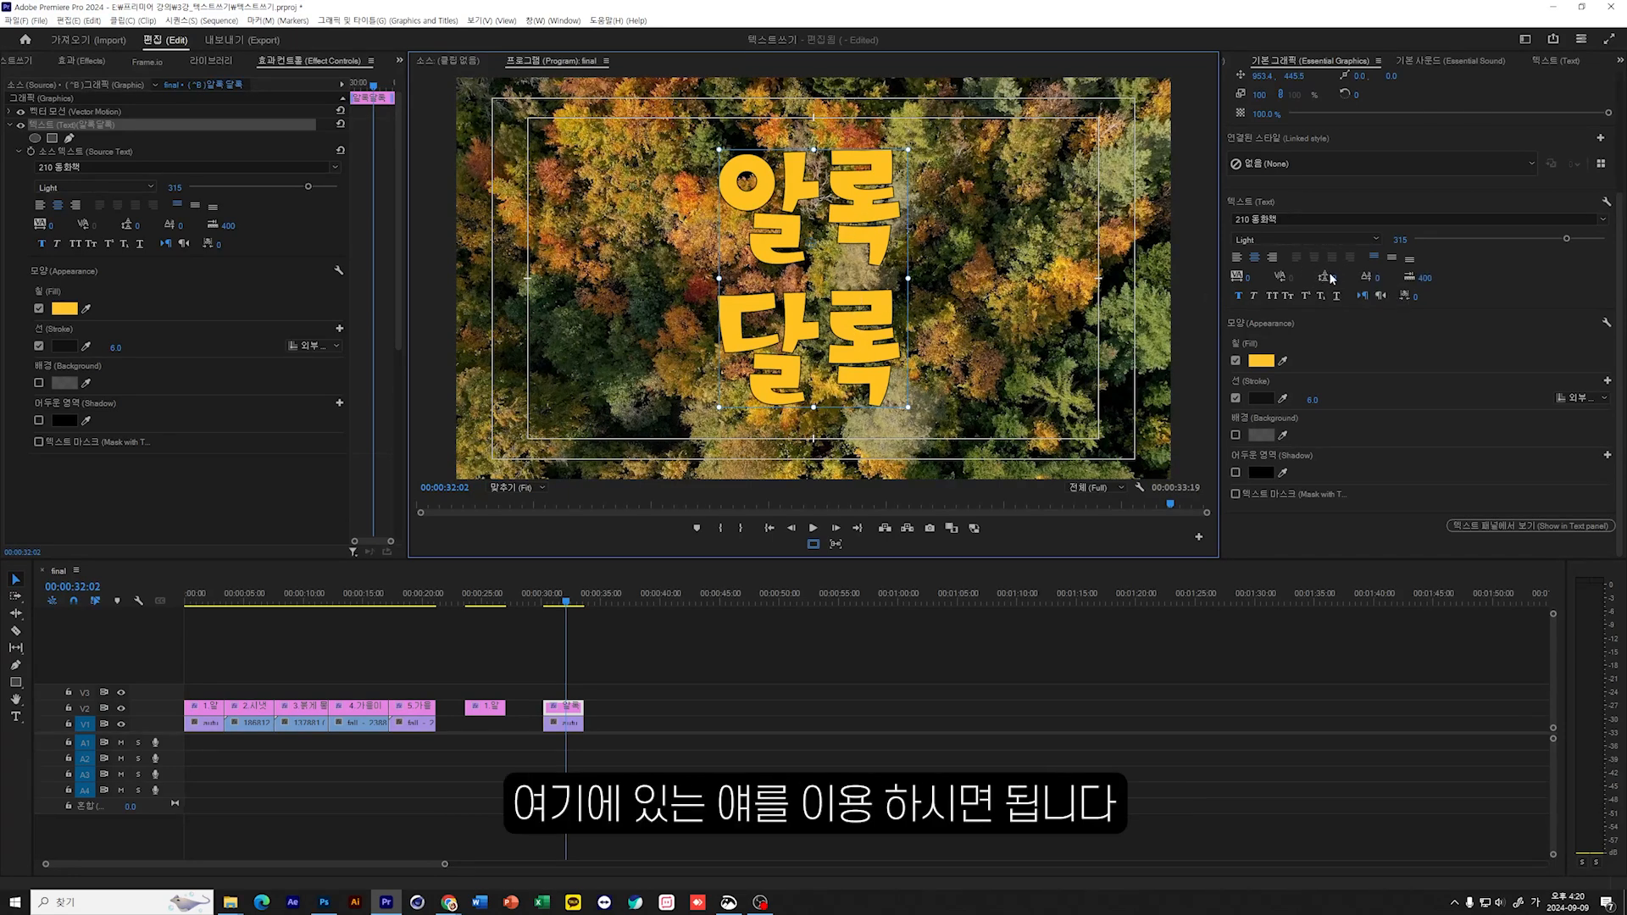
Step: Tighten the two-line title's leading to -48 and center the title horizontally and vertically in the frame
{"action": "left_click_drag", "start_coordinate": [1335, 278], "coordinate": [1292, 278]}
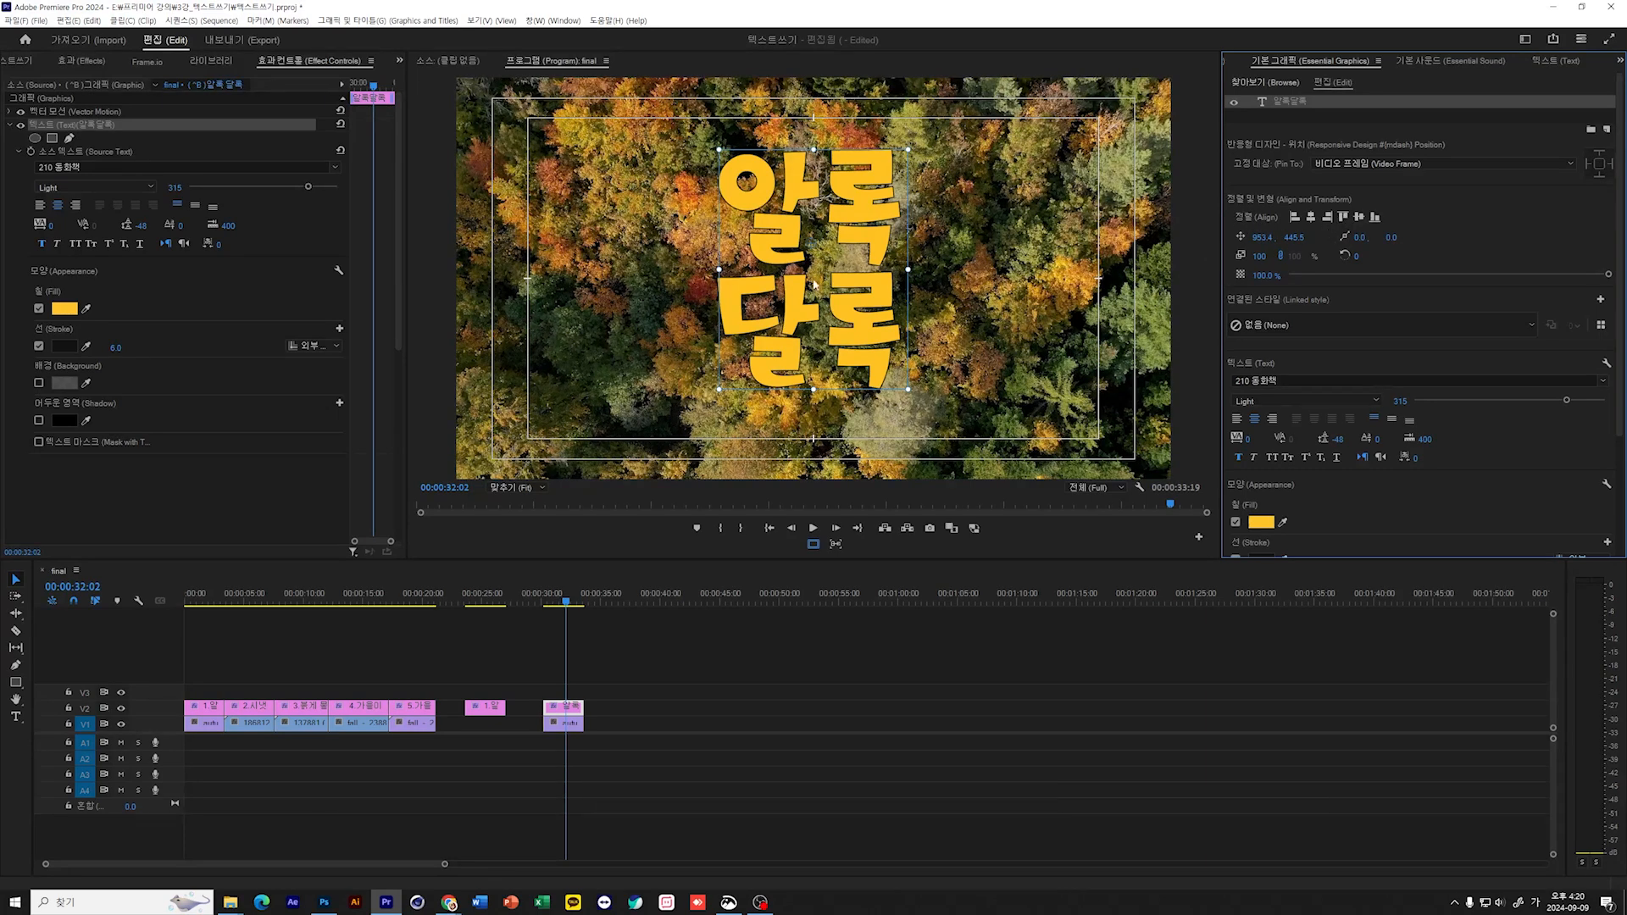
{"action": "left_click_drag", "start_coordinate": [822, 285], "coordinate": [897, 281]}
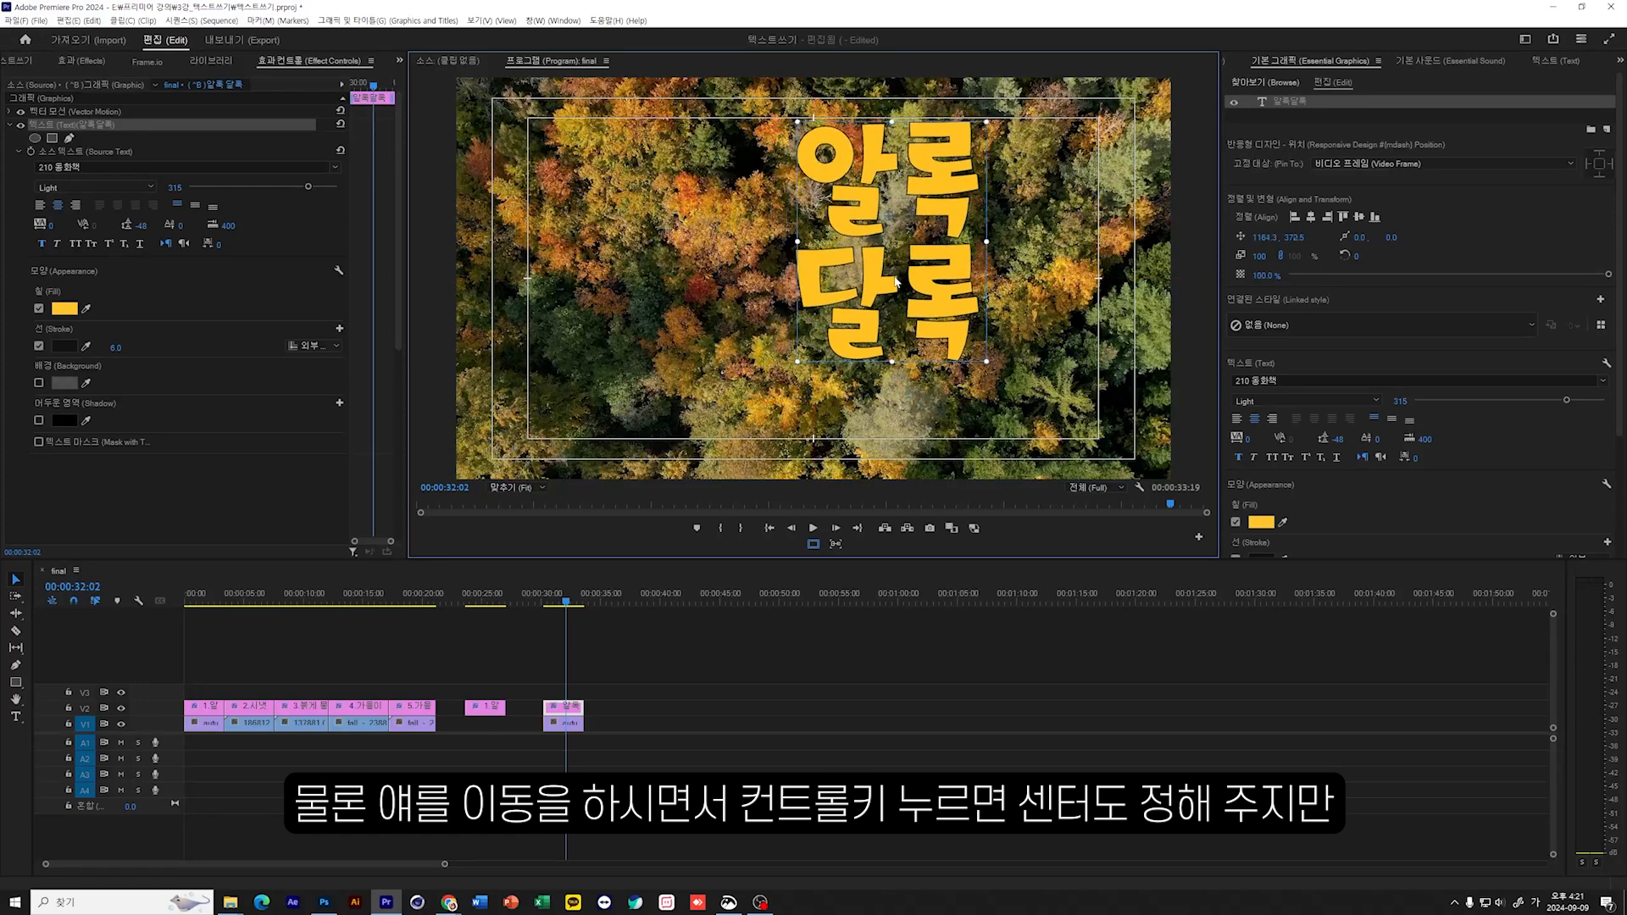
{"action": "left_click", "coordinate": [1311, 217]}
{"action": "left_click", "coordinate": [1360, 217]}
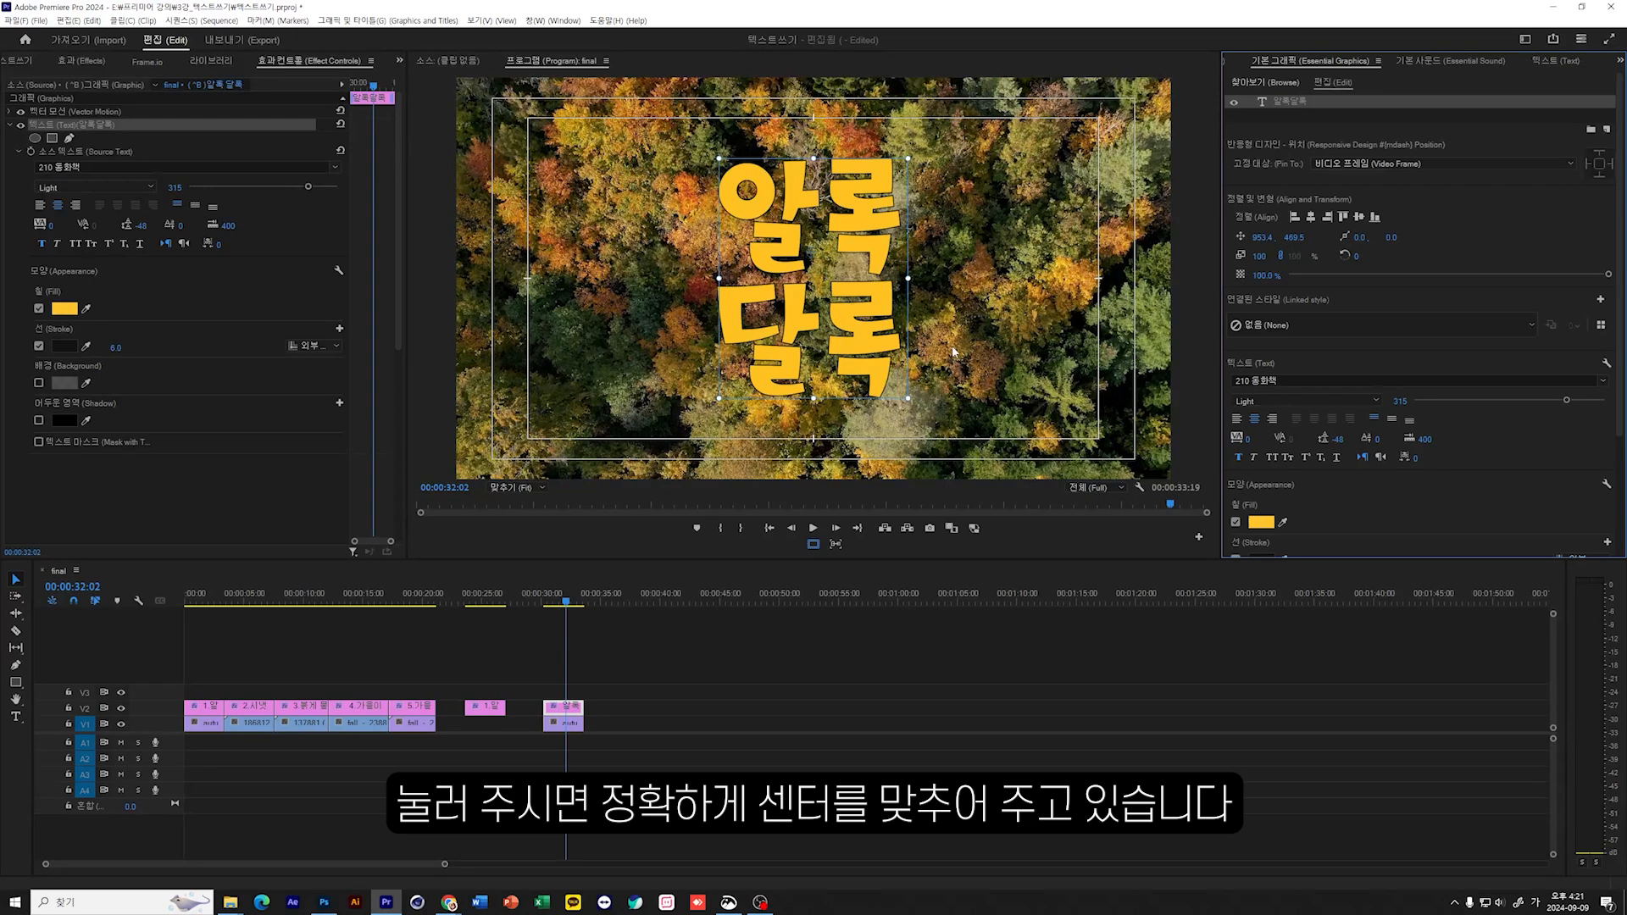
Step: Try adjusting the tracking of all letters in the two-line title
{"action": "scroll", "coordinate": [1420, 339], "scroll_direction": "down", "scroll_amount": 3}
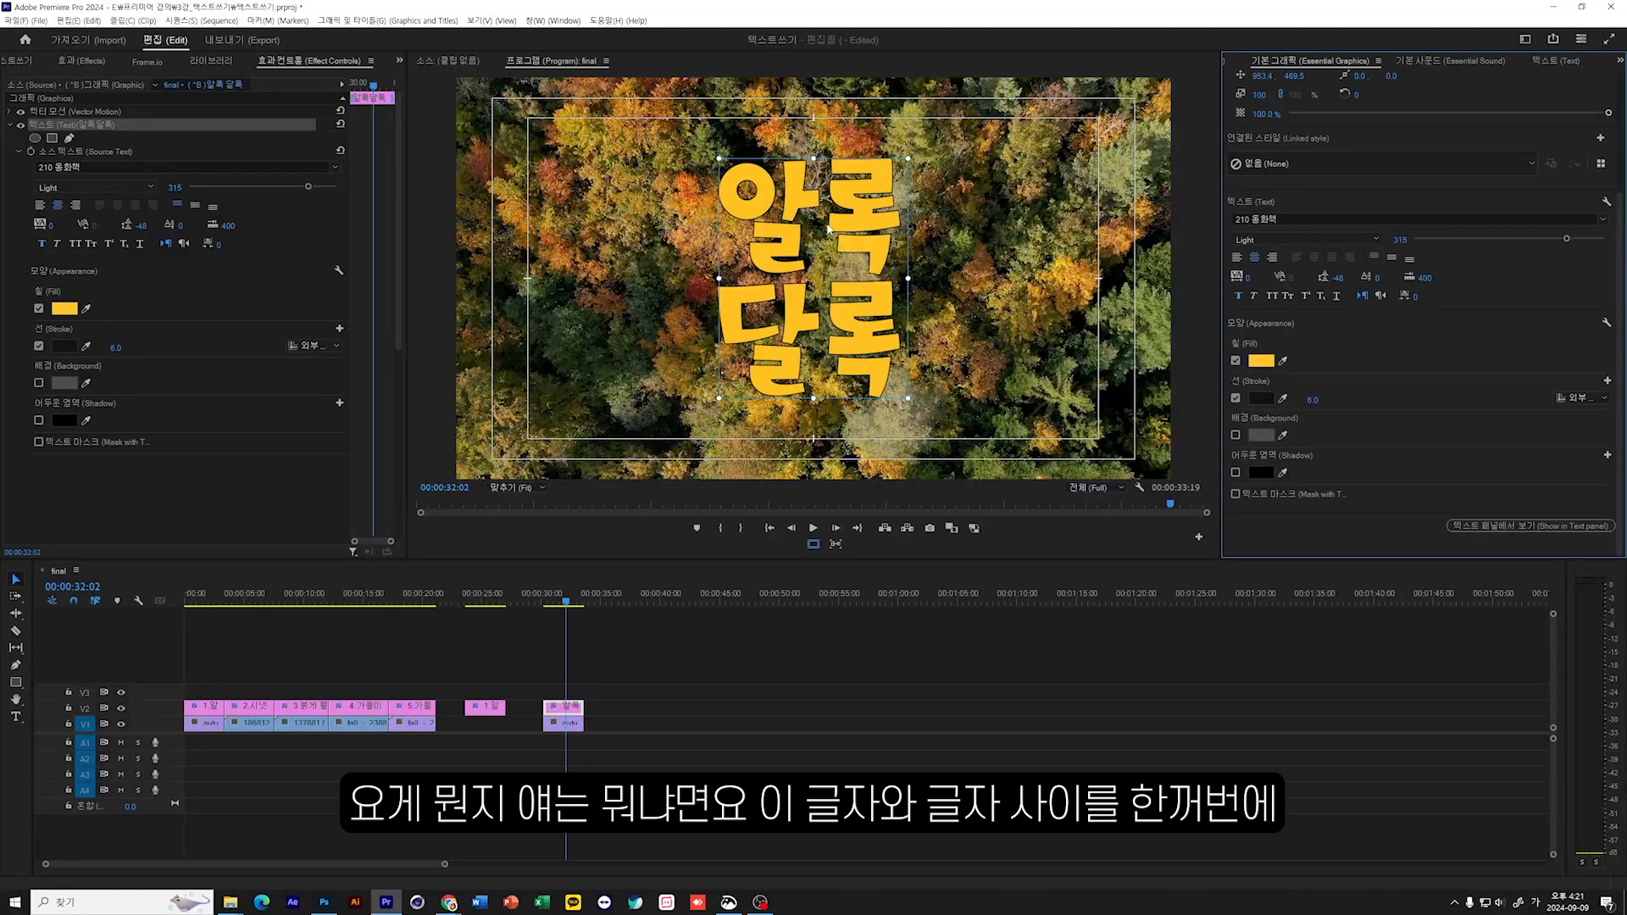
{"action": "left_click", "coordinate": [829, 228]}
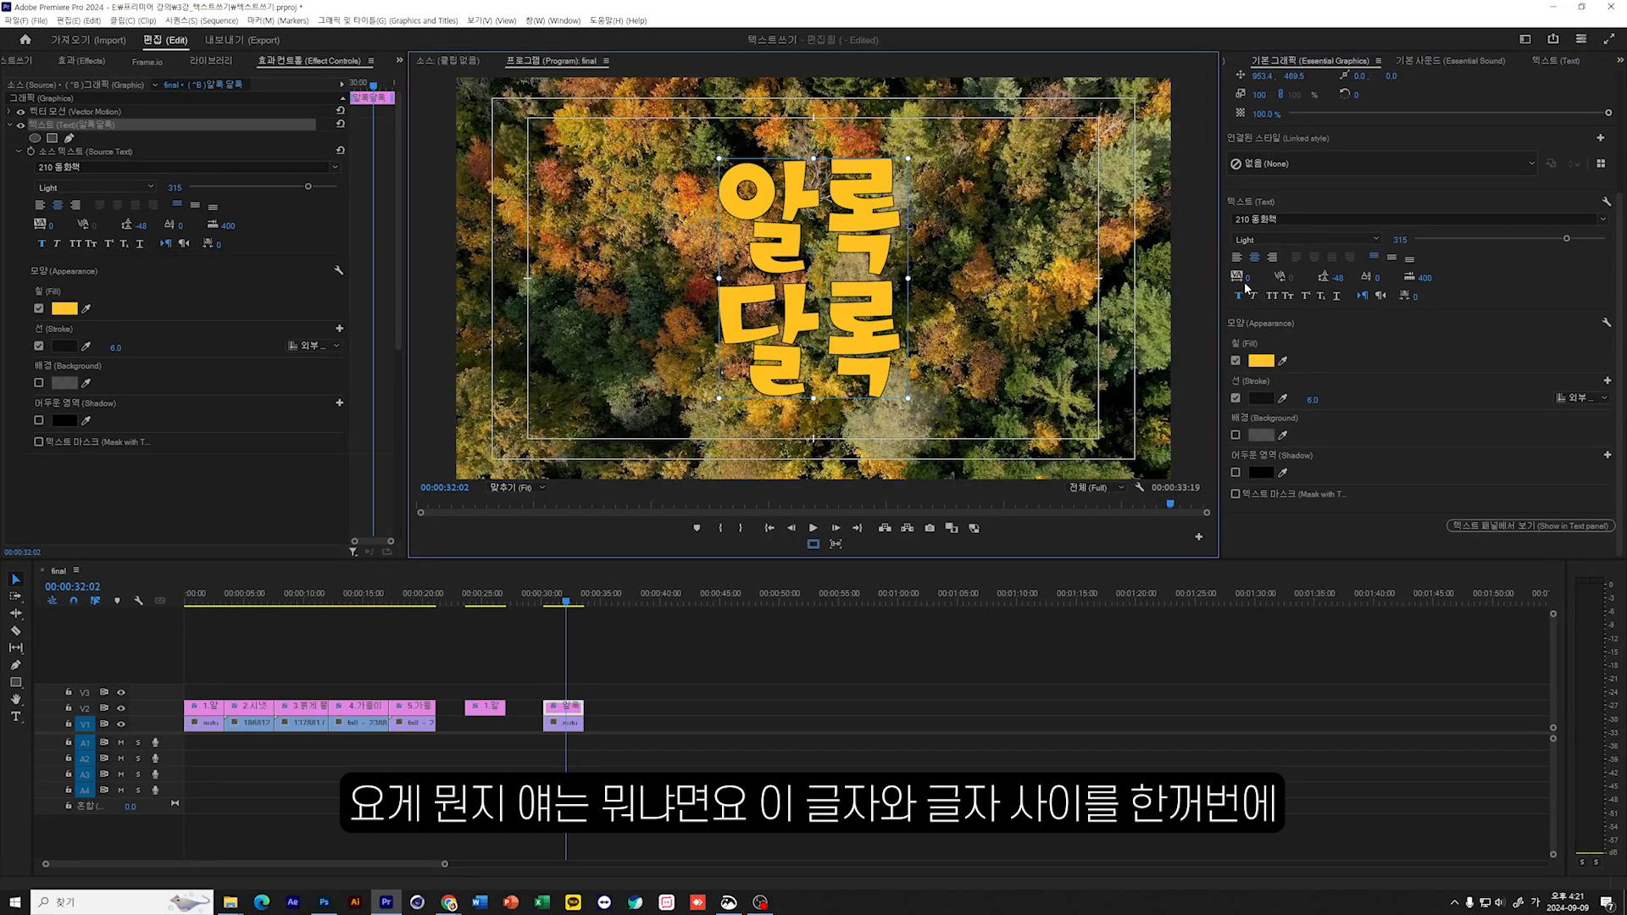
{"action": "mouse_move", "coordinate": [1248, 278]}
{"action": "left_mouse_down"}
{"action": "mouse_move", "coordinate": [1266, 278]}
{"action": "mouse_move", "coordinate": [1248, 278]}
{"action": "left_mouse_up"}
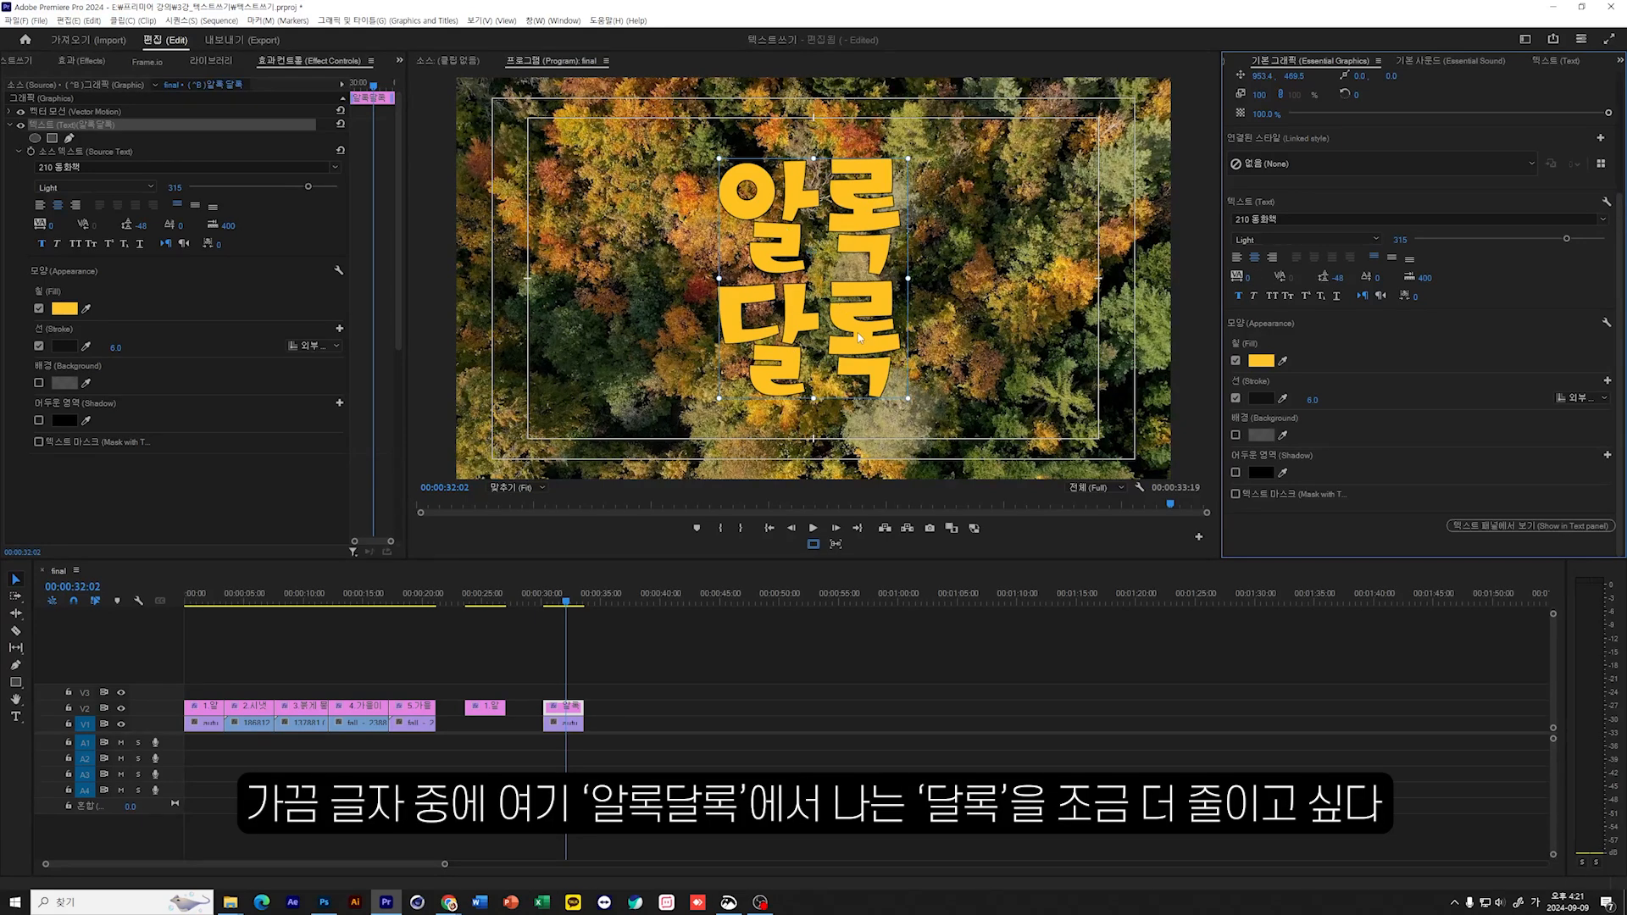
Step: Try a kerning of -15 between 달 and 록 in the title's second line and reset it to 0
{"action": "double_click", "coordinate": [812, 323]}
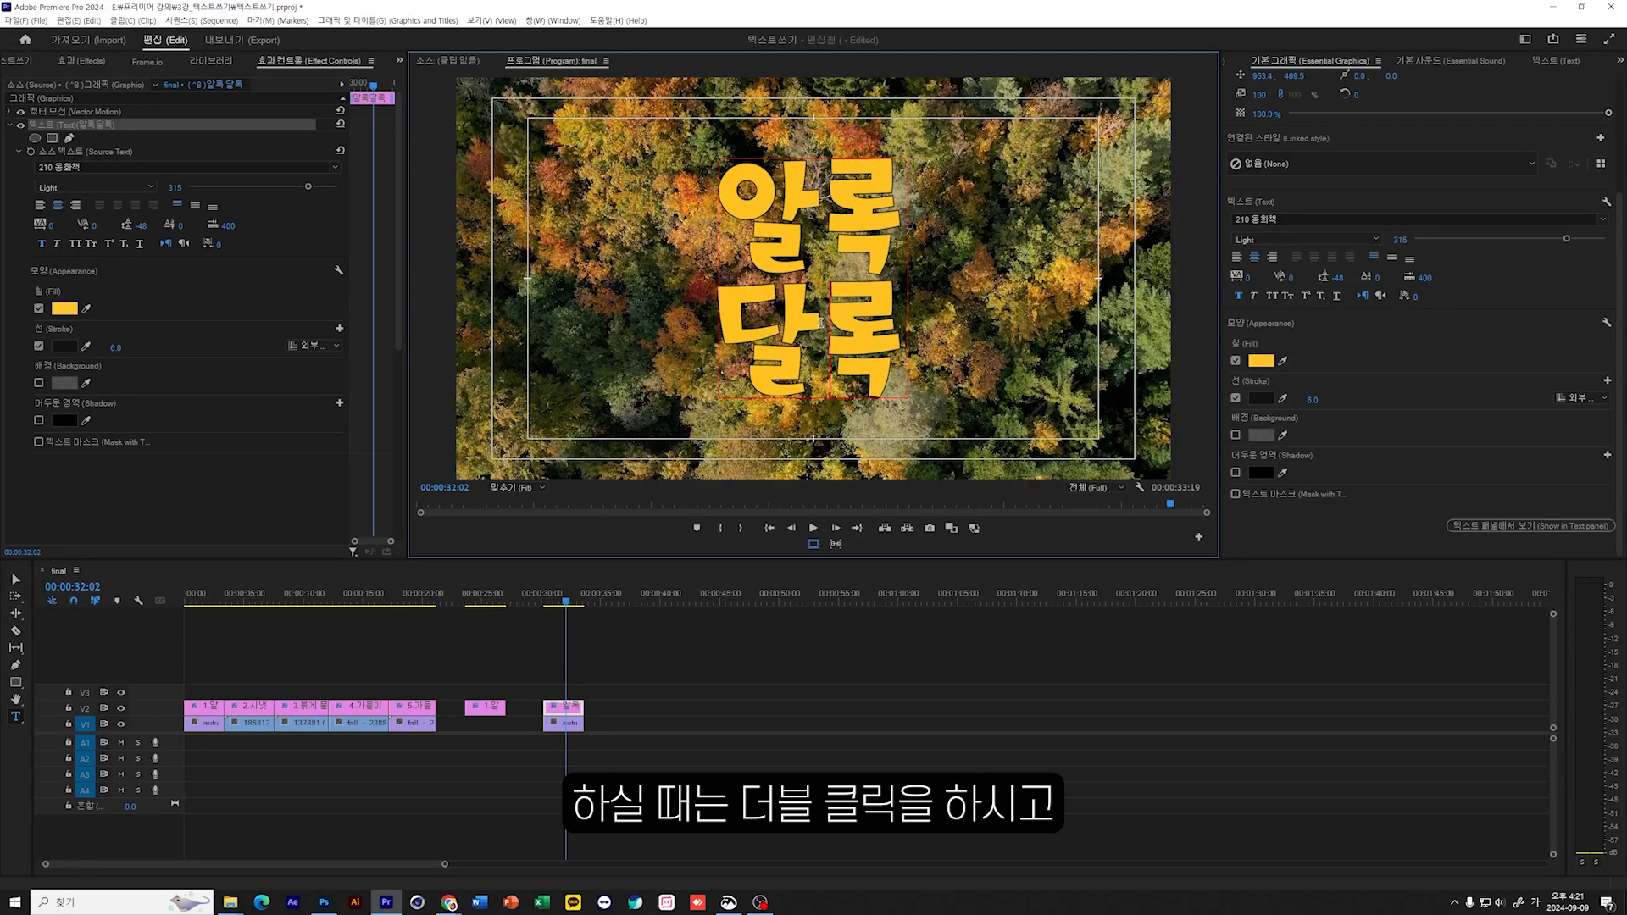
{"action": "double_click", "coordinate": [814, 319]}
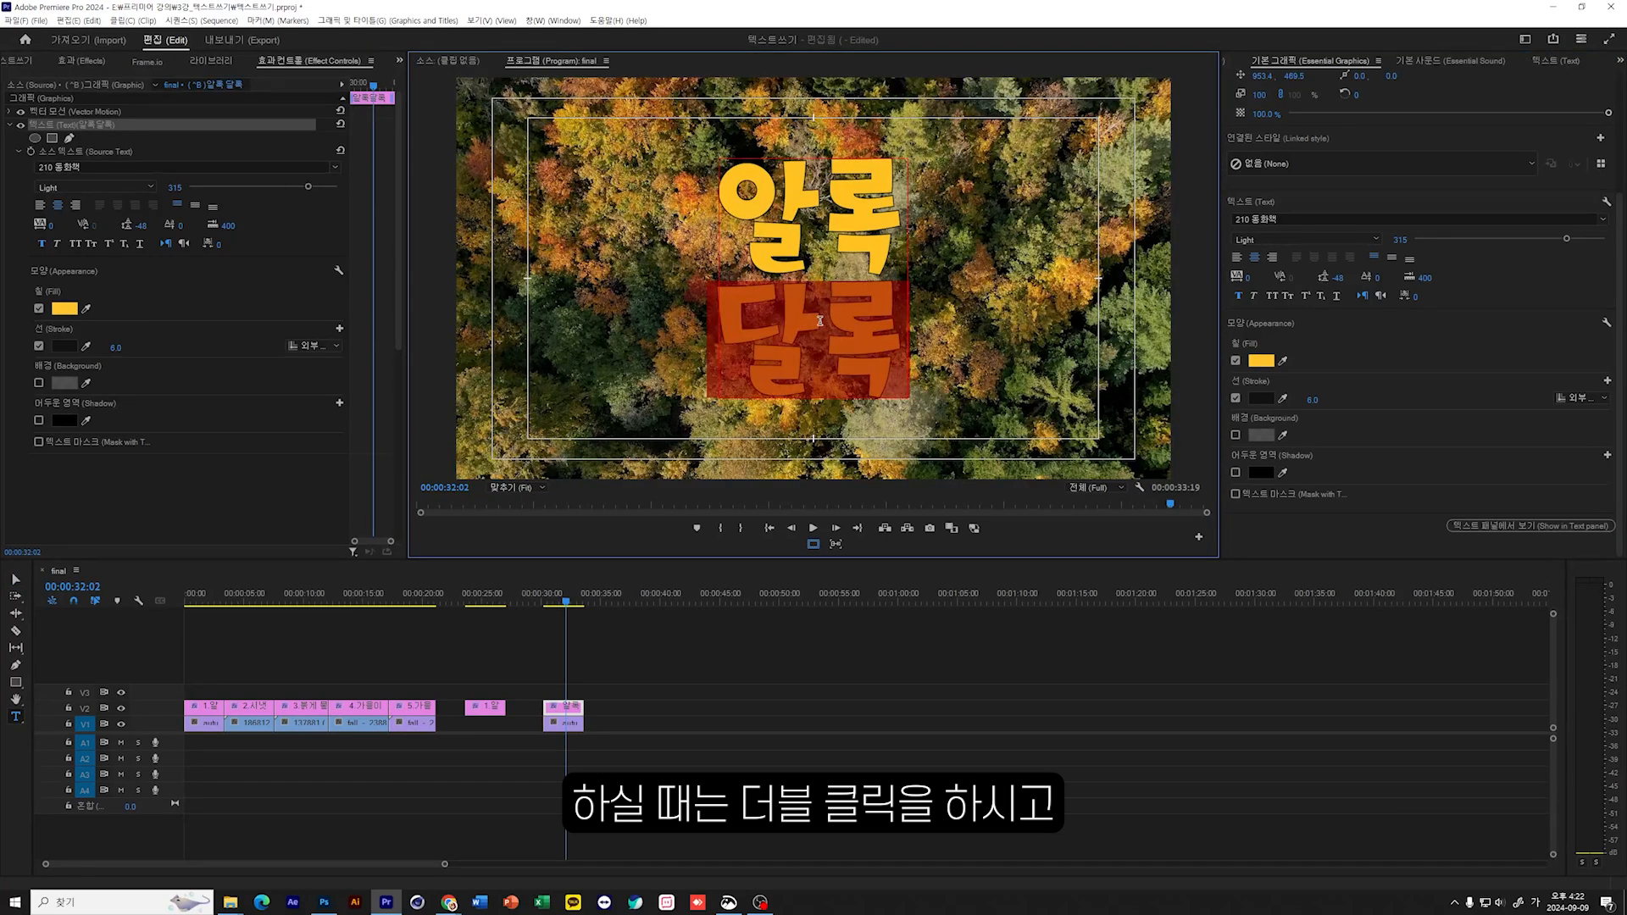
{"action": "left_click", "coordinate": [826, 323]}
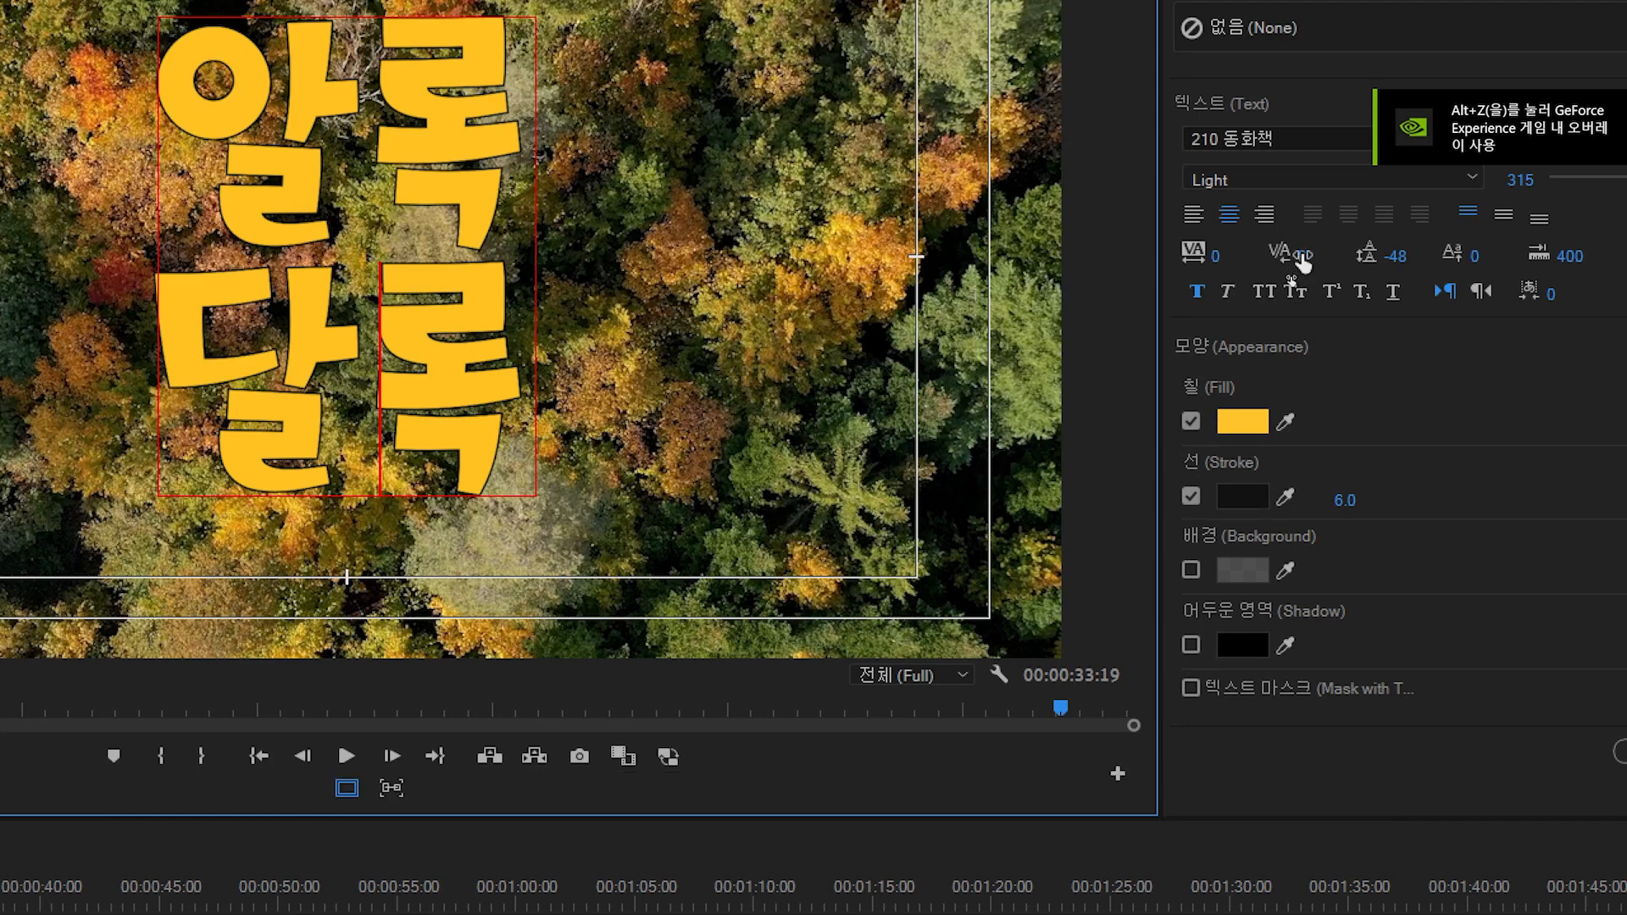
{"action": "left_click", "coordinate": [1278, 251]}
{"action": "mouse_move", "coordinate": [1302, 255]}
{"action": "left_mouse_down"}
{"action": "mouse_move", "coordinate": [1242, 255]}
{"action": "mouse_move", "coordinate": [1290, 255]}
{"action": "mouse_move", "coordinate": [1302, 276]}
{"action": "left_mouse_up"}
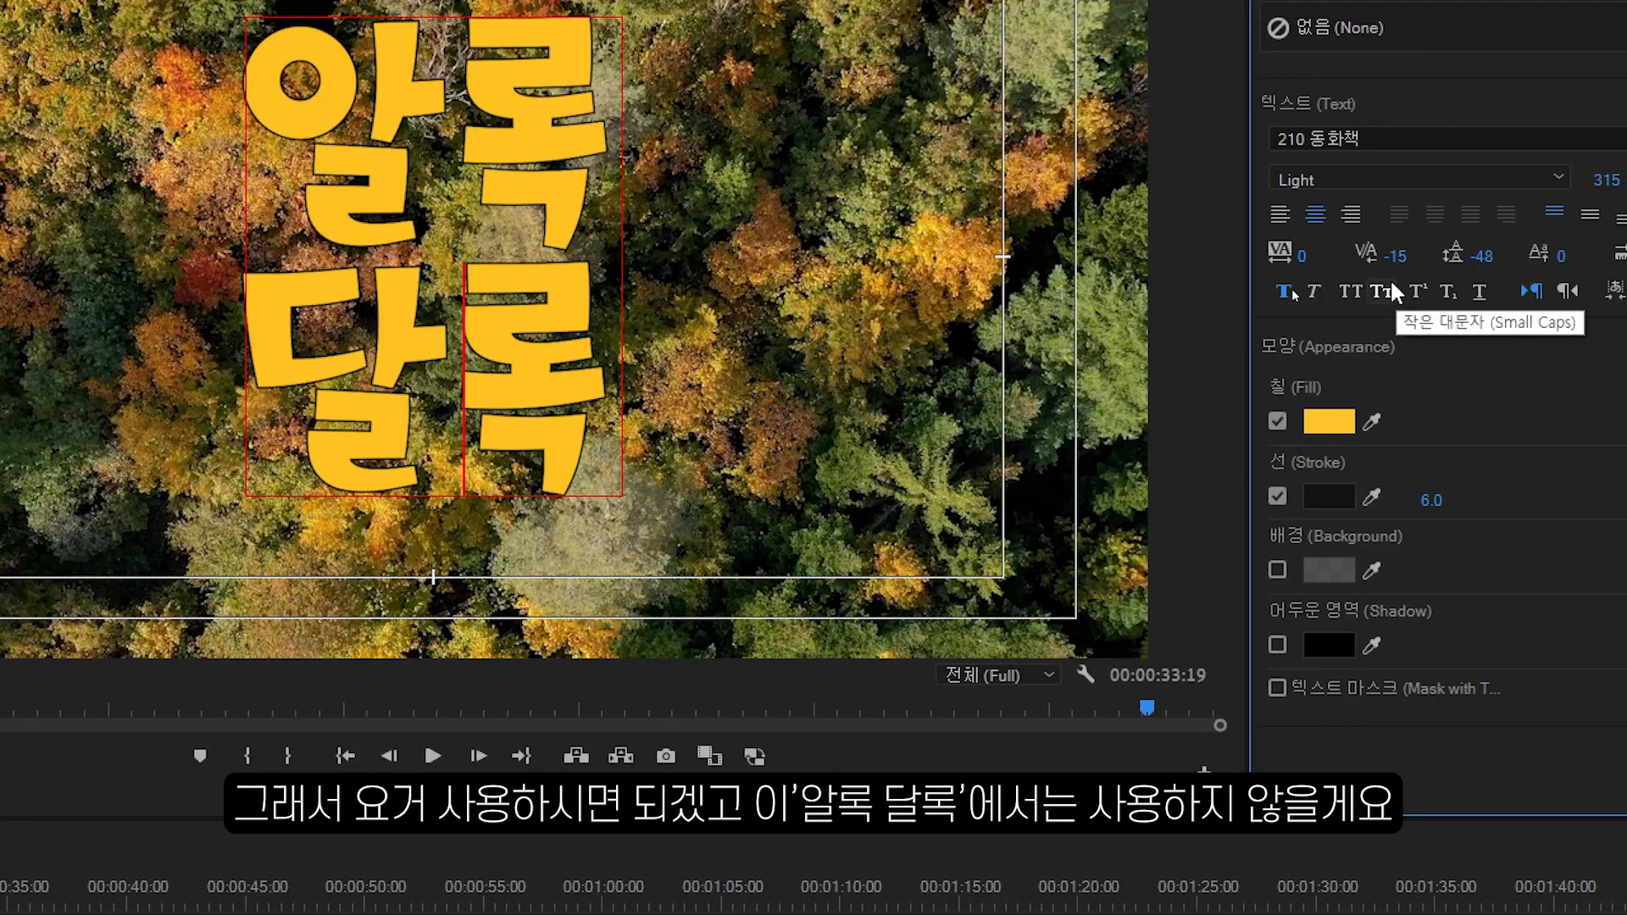
{"action": "left_click", "coordinate": [1392, 257]}
{"action": "type", "text": "0"}
{"action": "key", "text": "Return"}
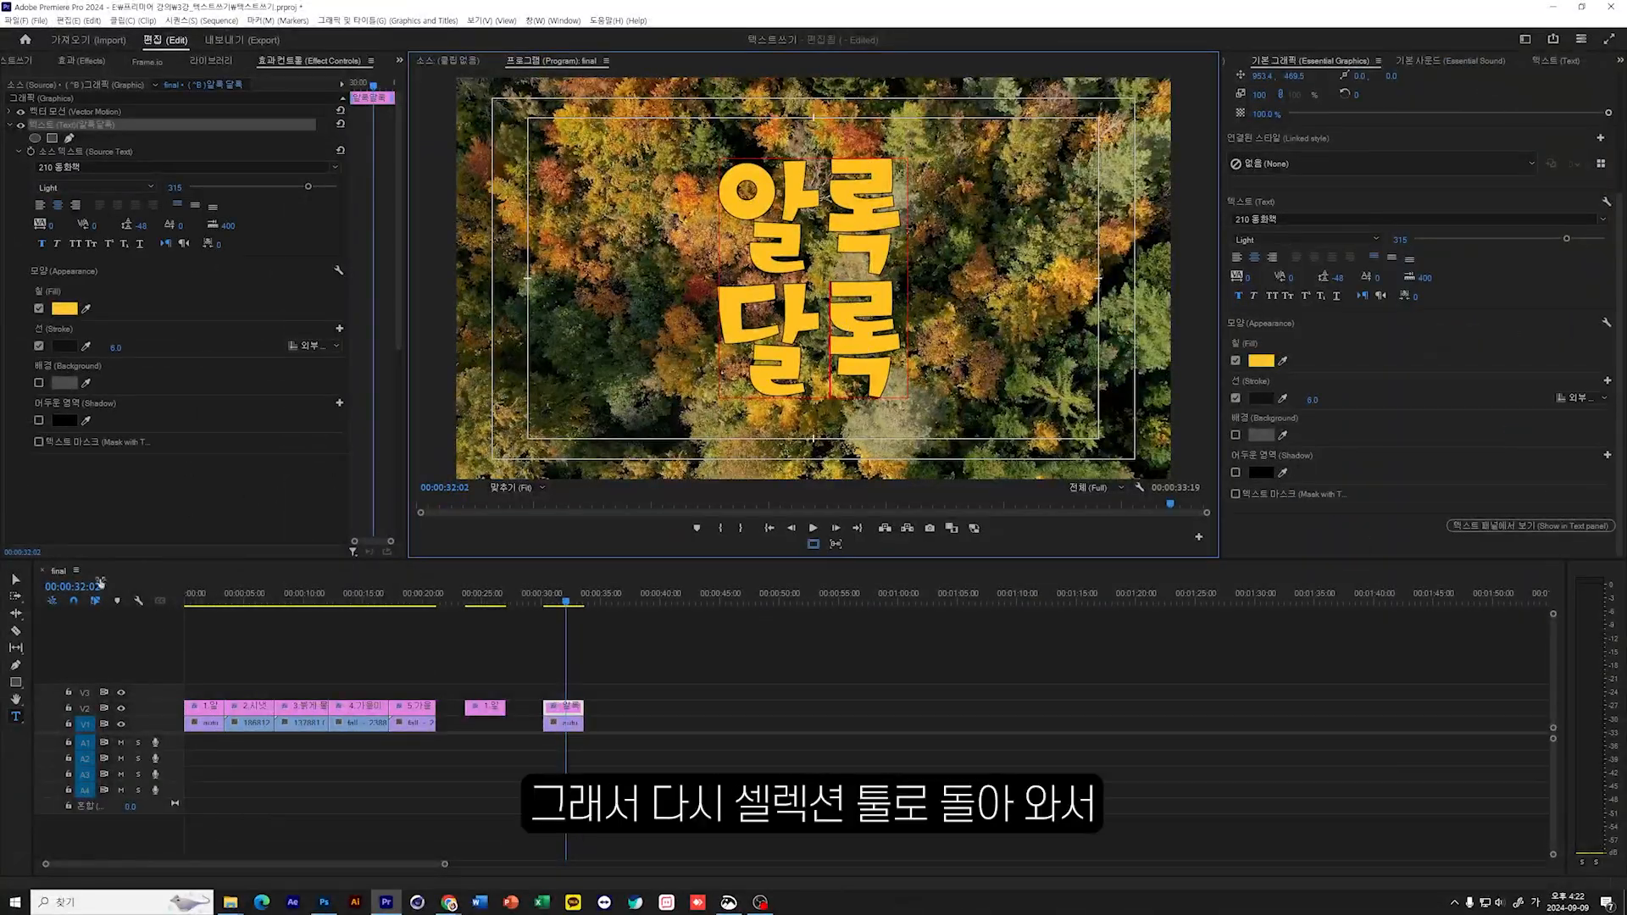
{"action": "left_click", "coordinate": [14, 579]}
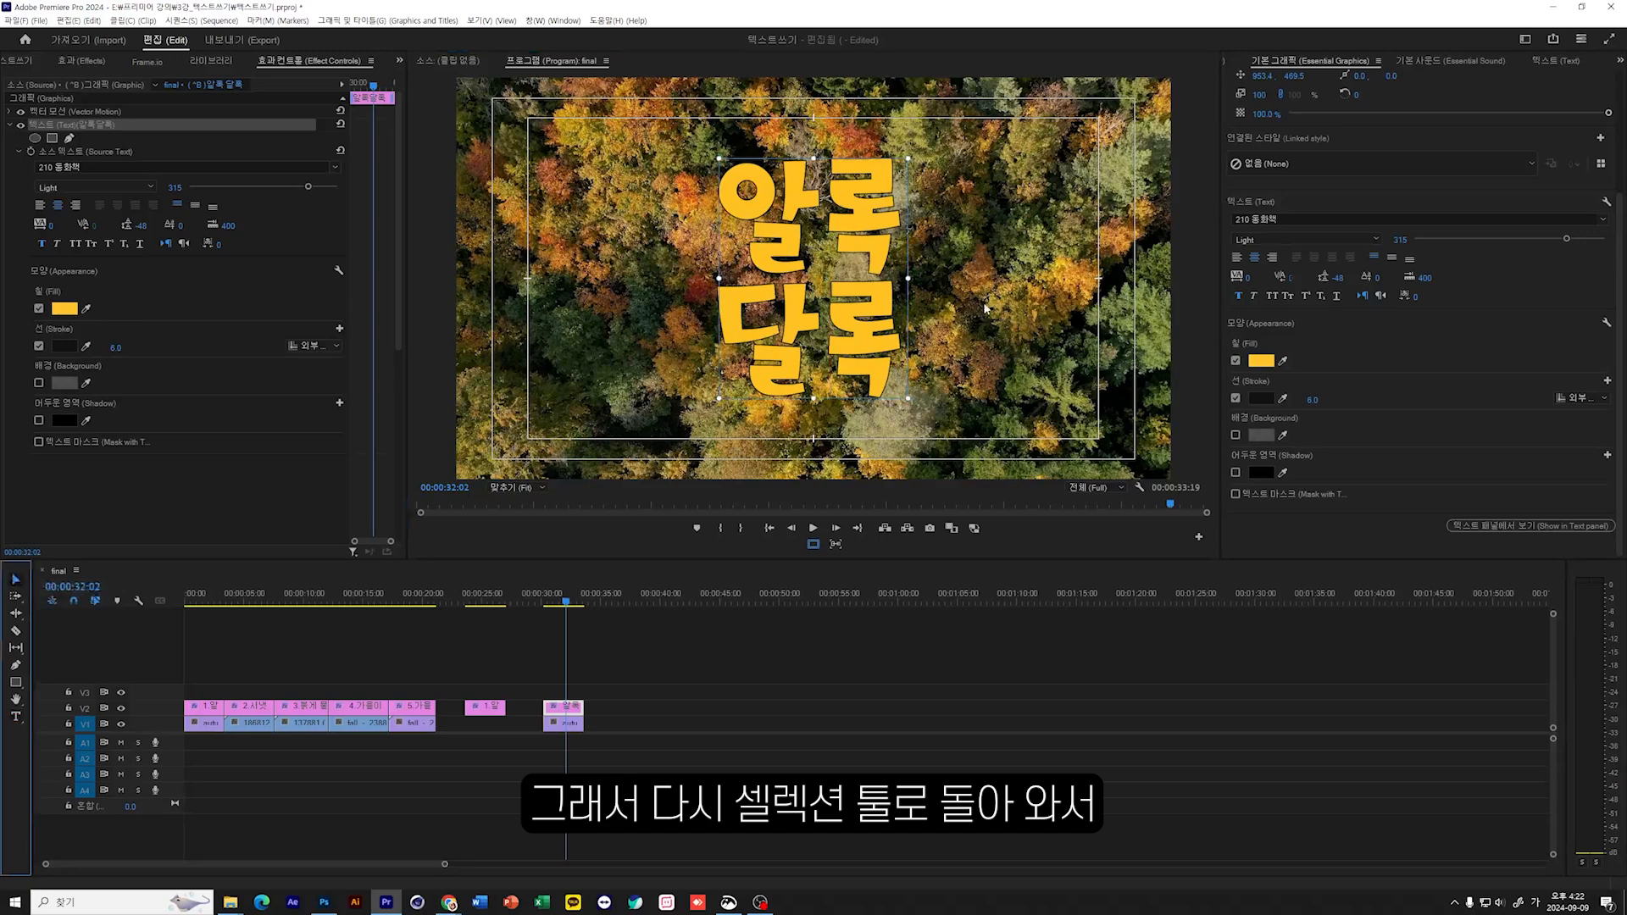
Step: Rejoin the two title lines into a single line reading 알록 달록, with a space between the words
{"action": "left_click", "coordinate": [856, 295]}
{"action": "double_click", "coordinate": [856, 295]}
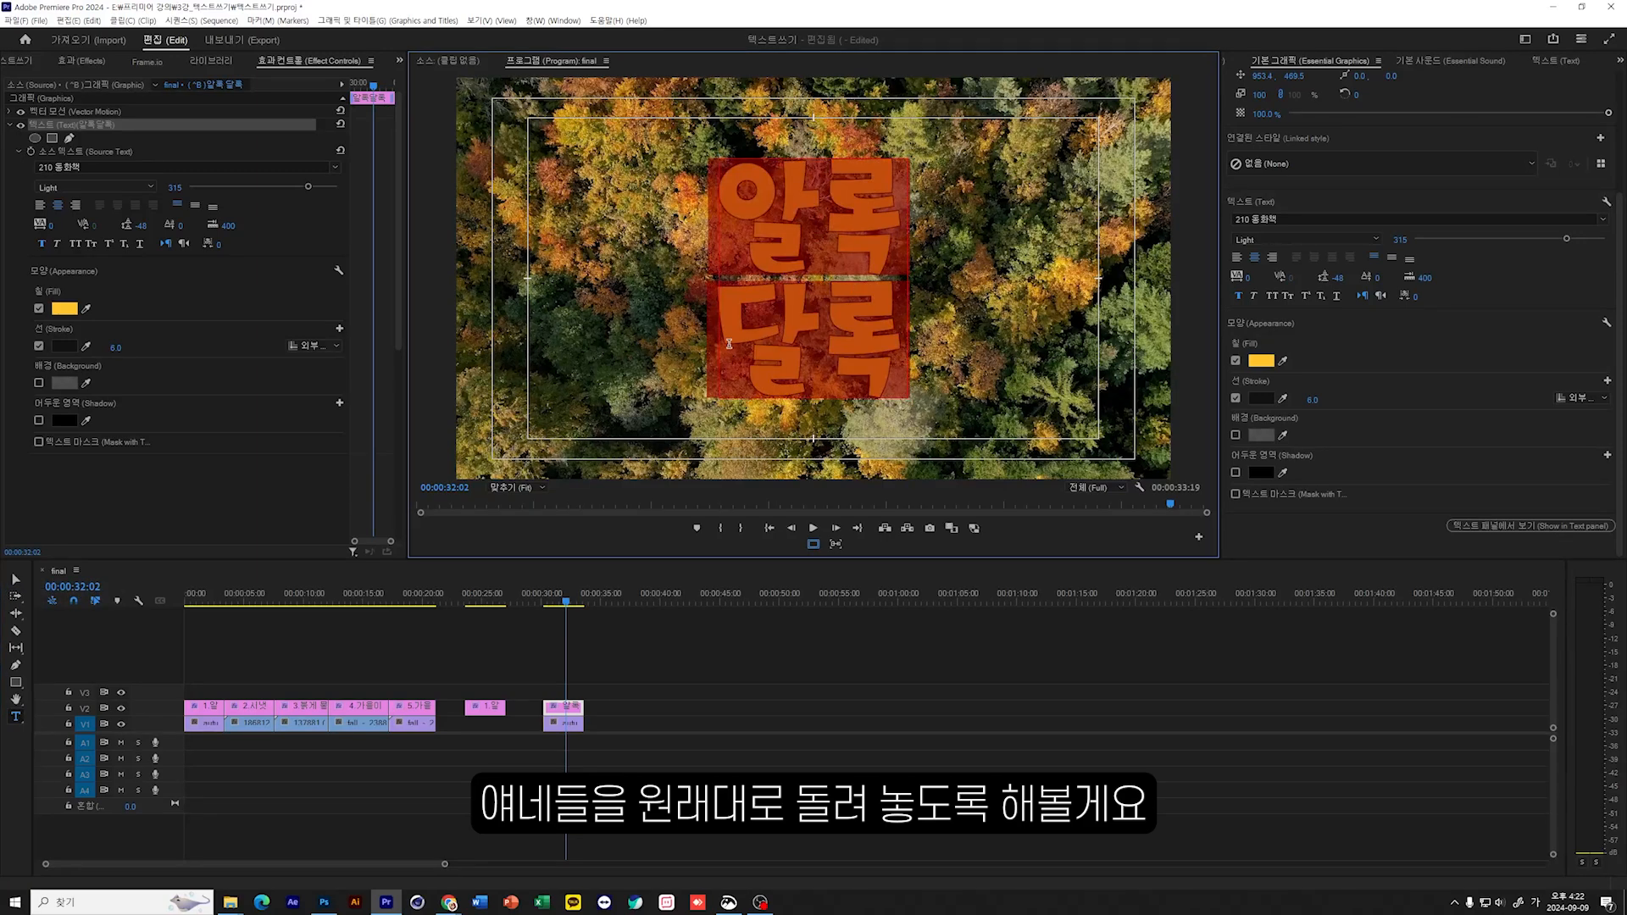
{"action": "left_click", "coordinate": [729, 343]}
{"action": "key", "text": "BackSpace"}
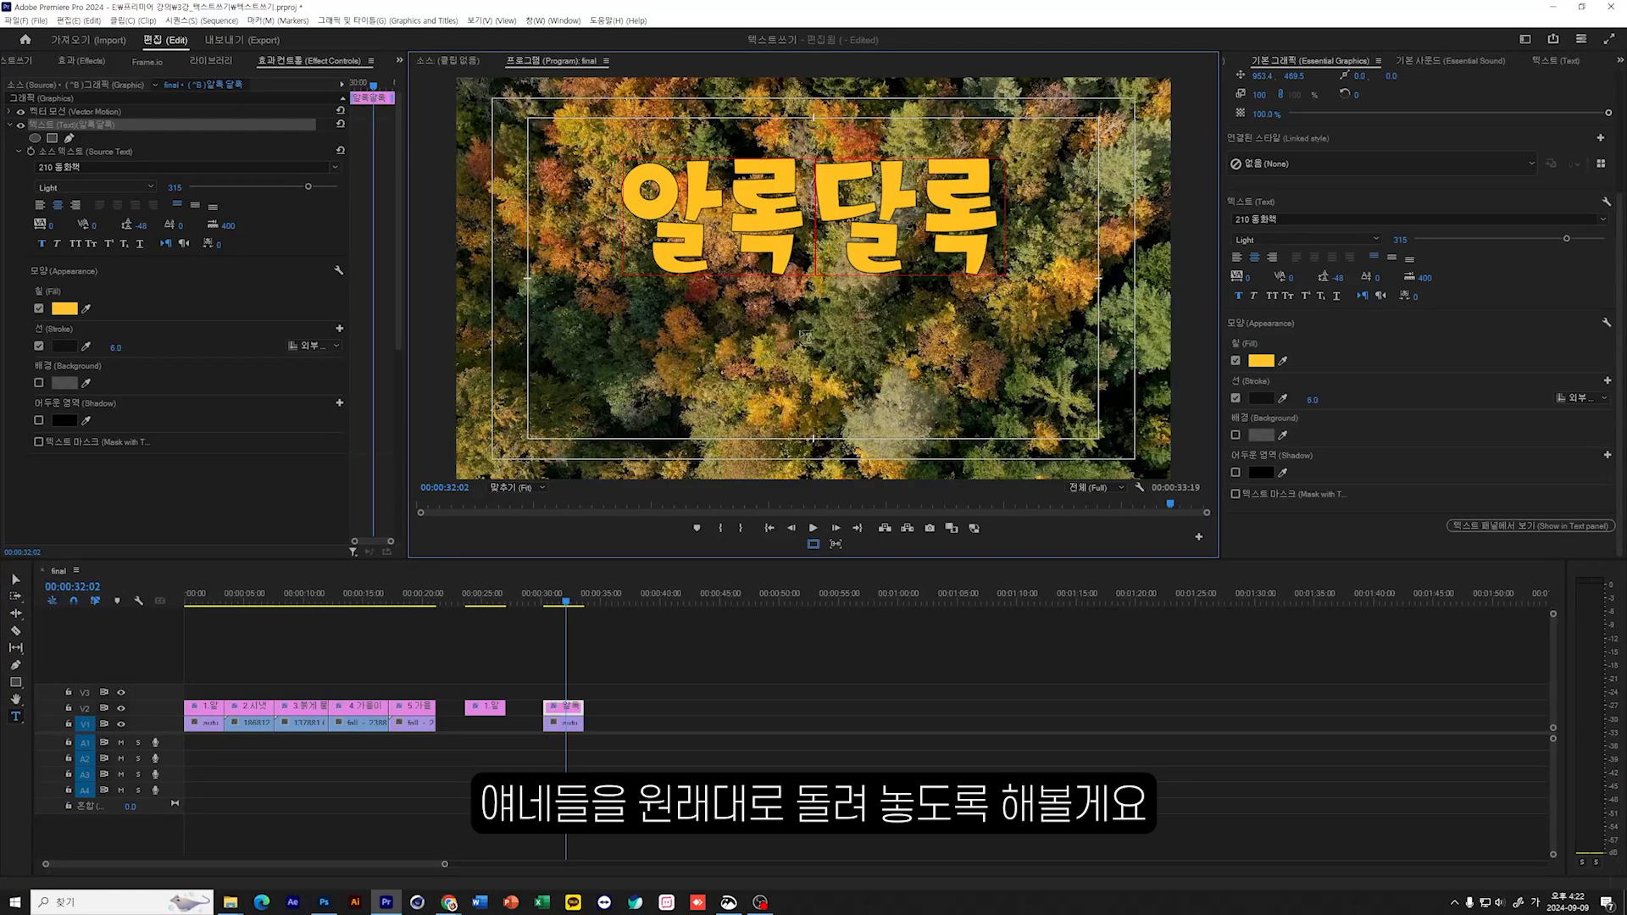
{"action": "left_click", "coordinate": [15, 578]}
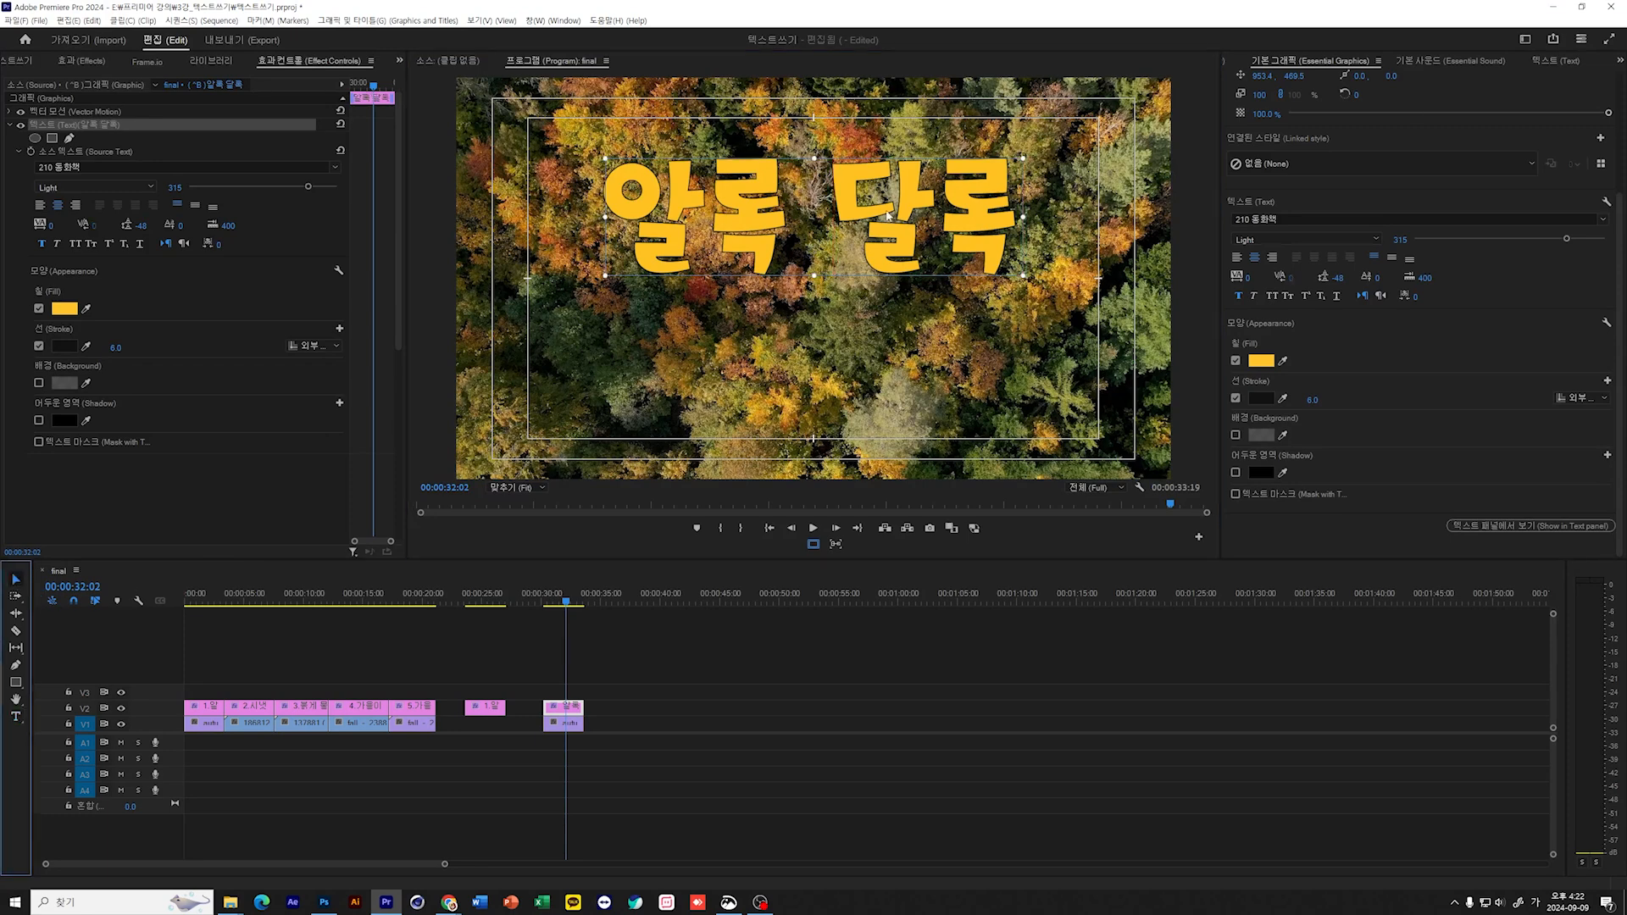
Step: Set the one-line title's font size to 150 and place it at the center of the frame's lower edge
{"action": "left_click_drag", "start_coordinate": [809, 221], "coordinate": [809, 386]}
{"action": "left_click", "coordinate": [1397, 234]}
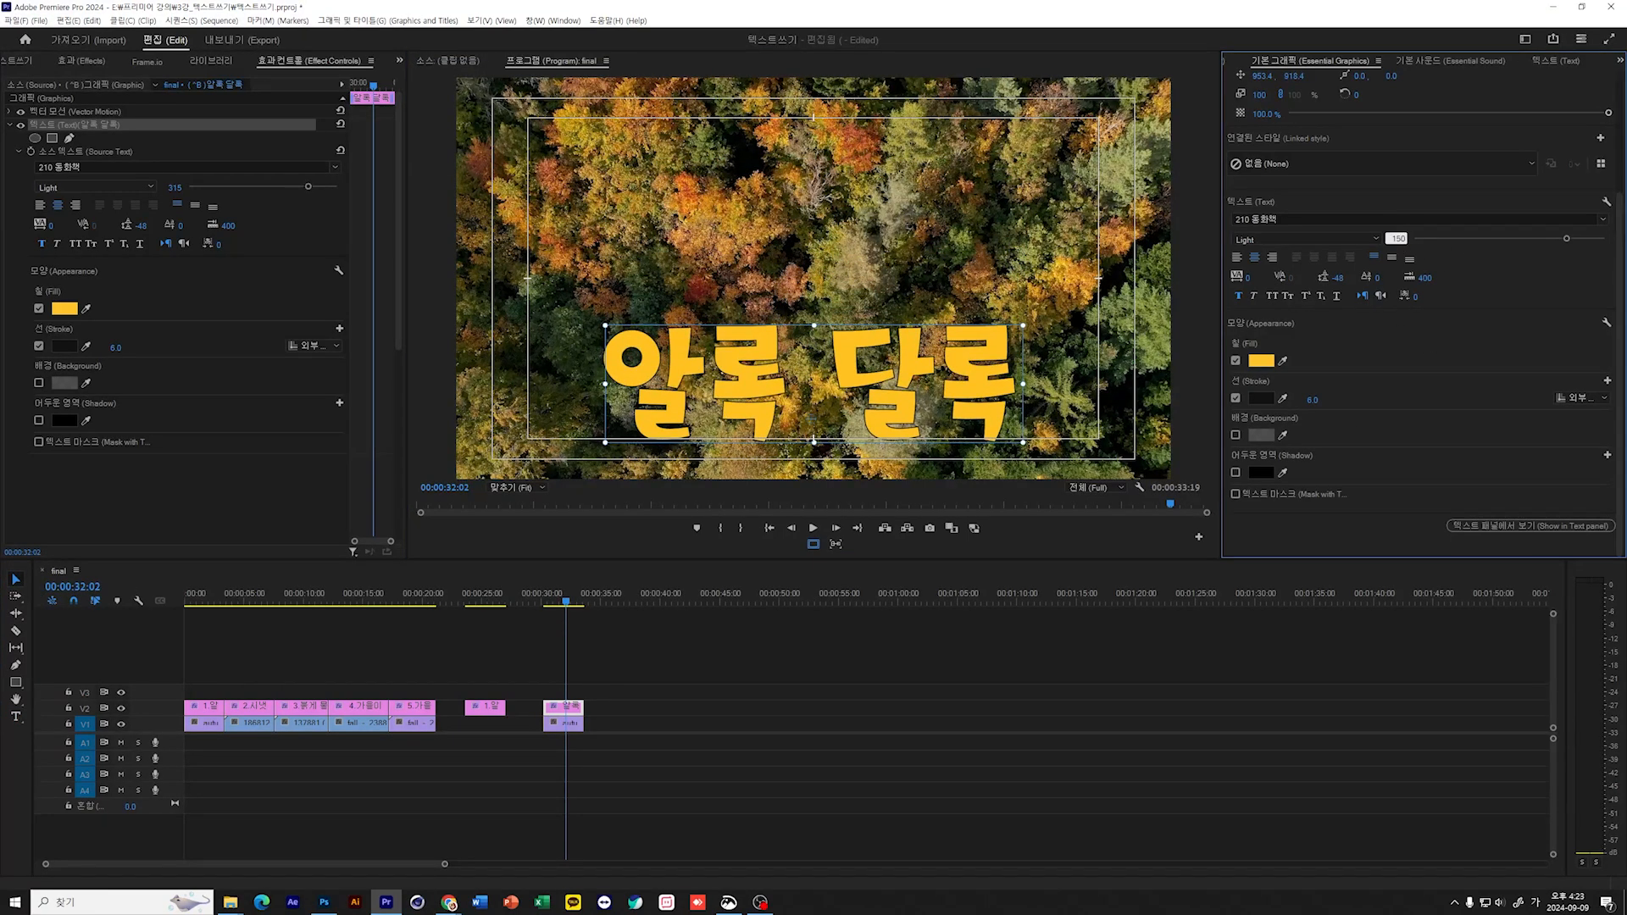
{"action": "left_click_drag", "start_coordinate": [1397, 233], "coordinate": [820, 418]}
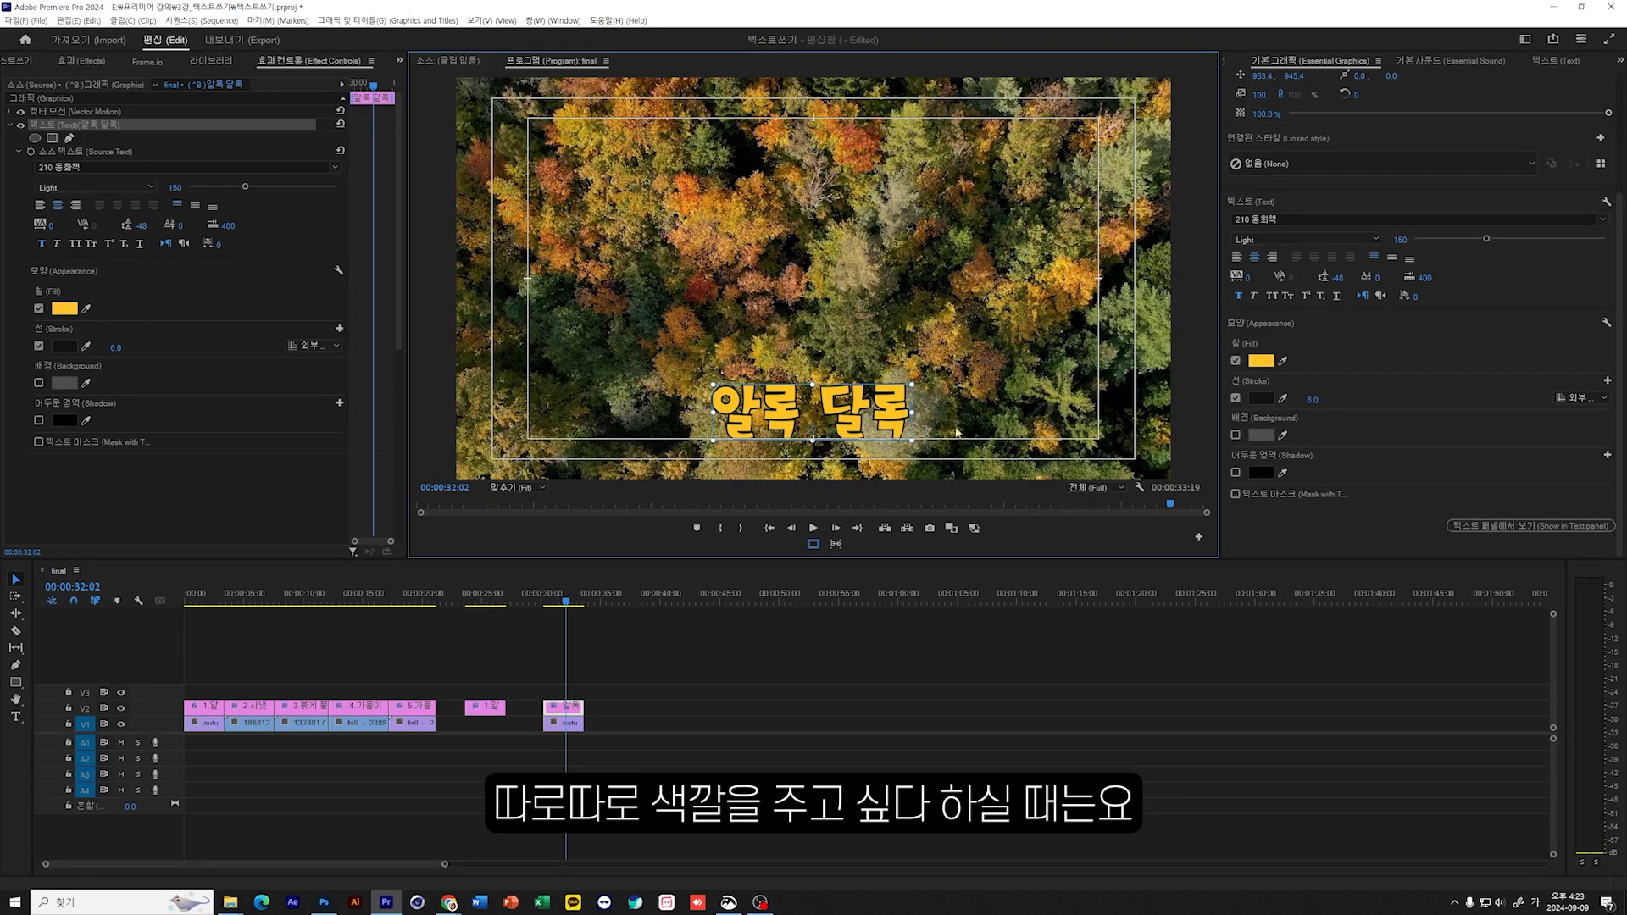
Step: Change the fill of only the word 알록 to a bright lime green, D2E52E, brightened from a green sampled in the forest footage
{"action": "double_click", "coordinate": [785, 413]}
{"action": "left_click", "coordinate": [797, 411]}
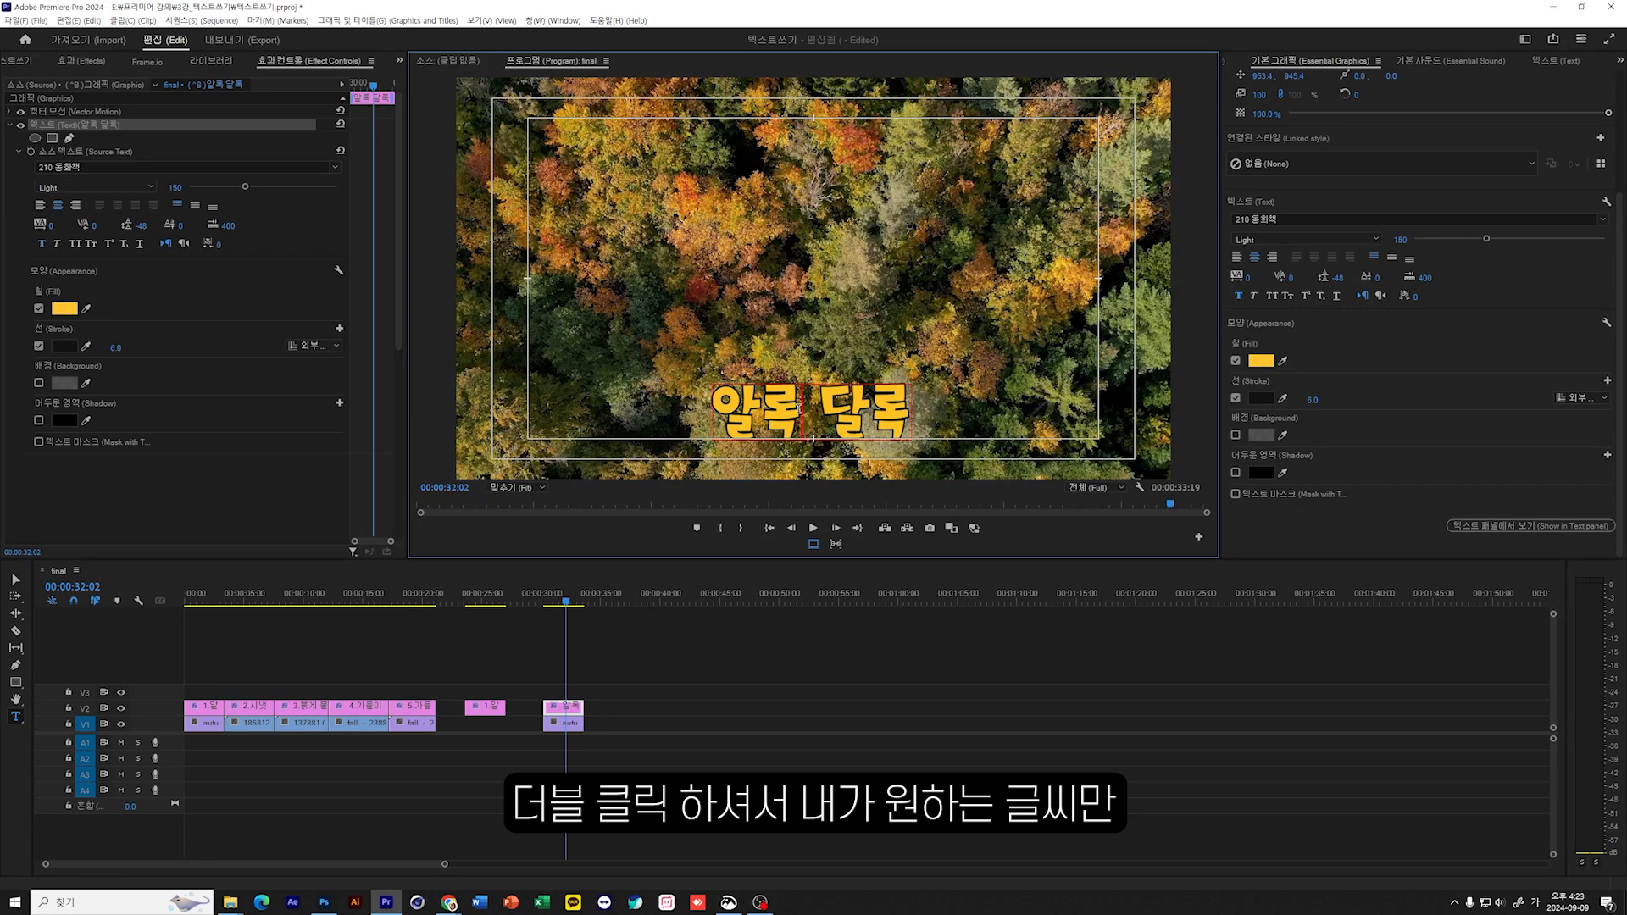
{"action": "left_click_drag", "start_coordinate": [798, 411], "coordinate": [725, 410]}
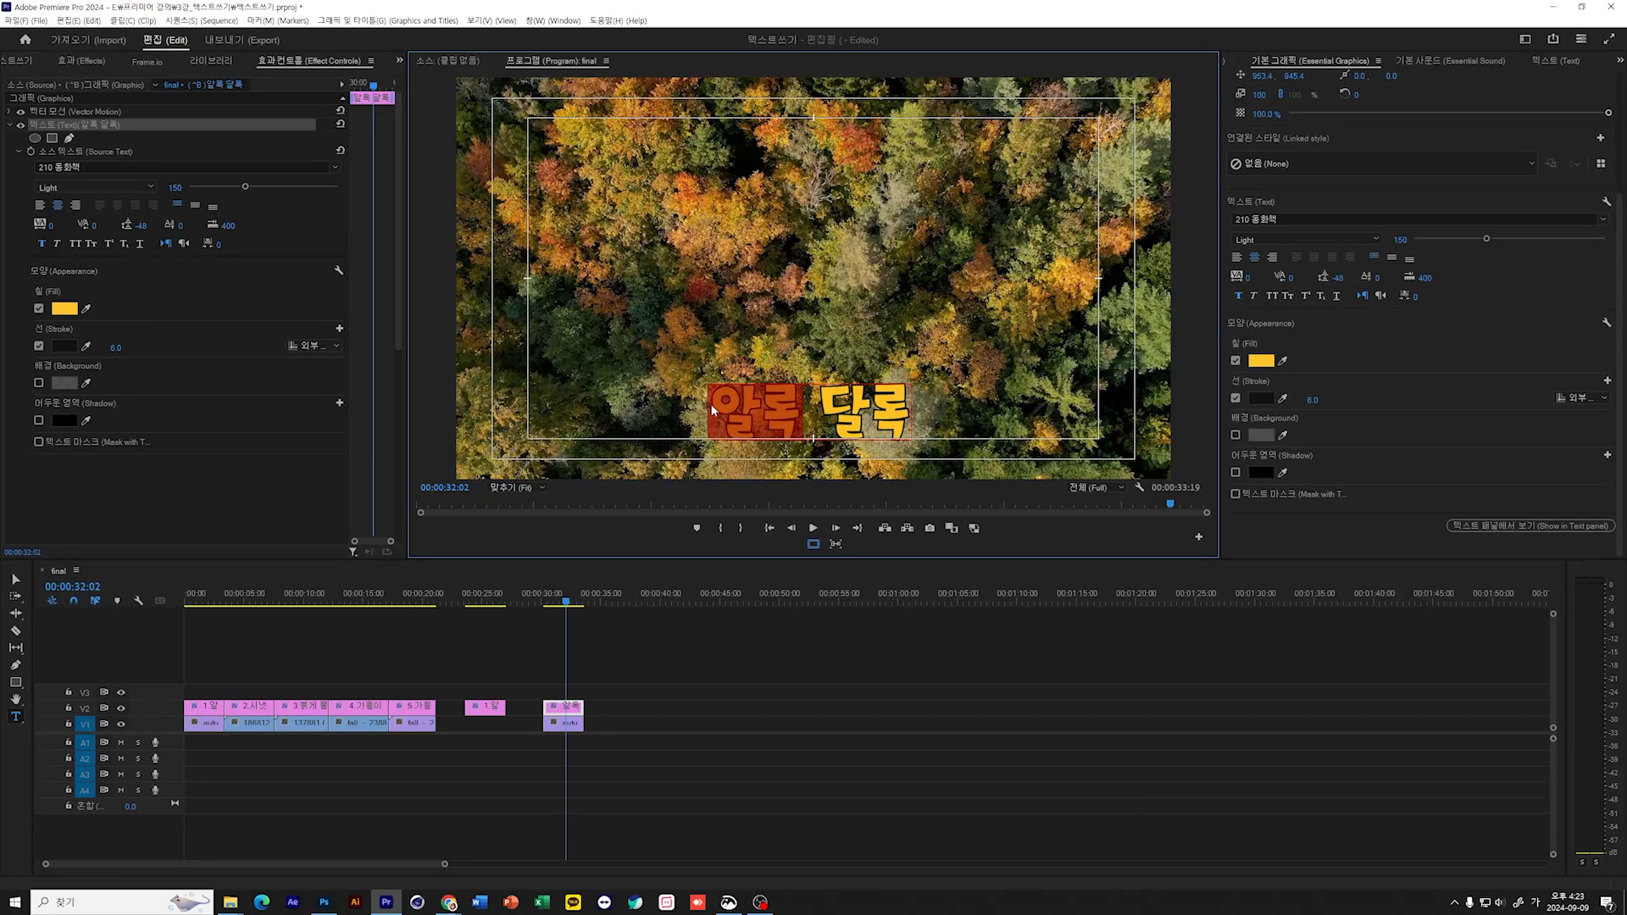
{"action": "left_click", "coordinate": [1261, 360]}
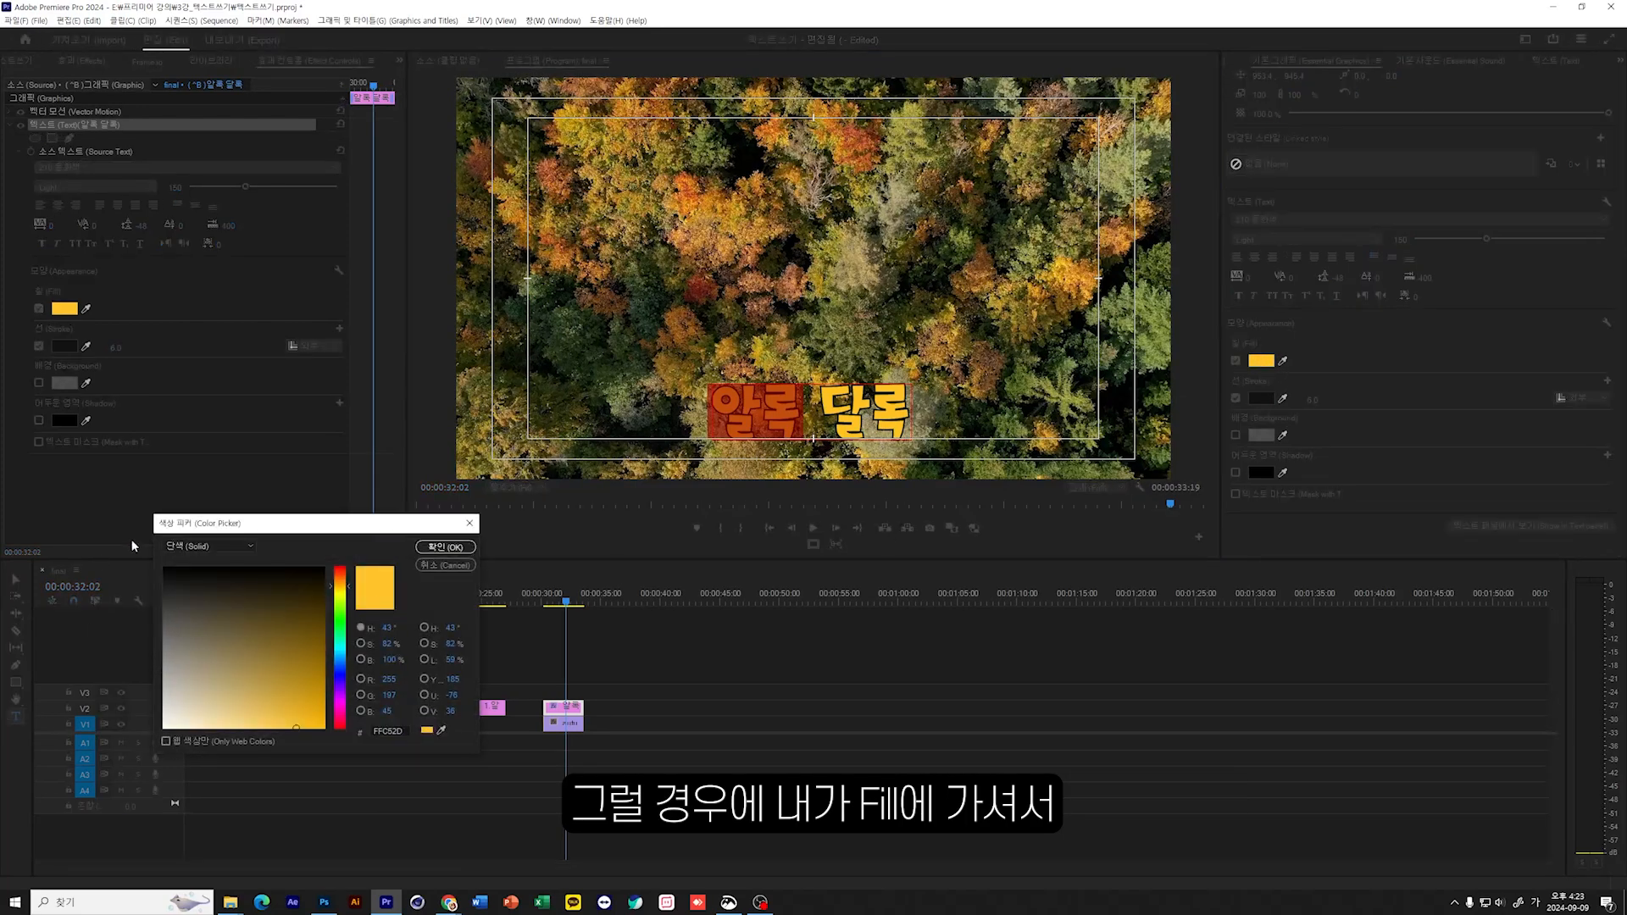
{"action": "left_click", "coordinate": [341, 627]}
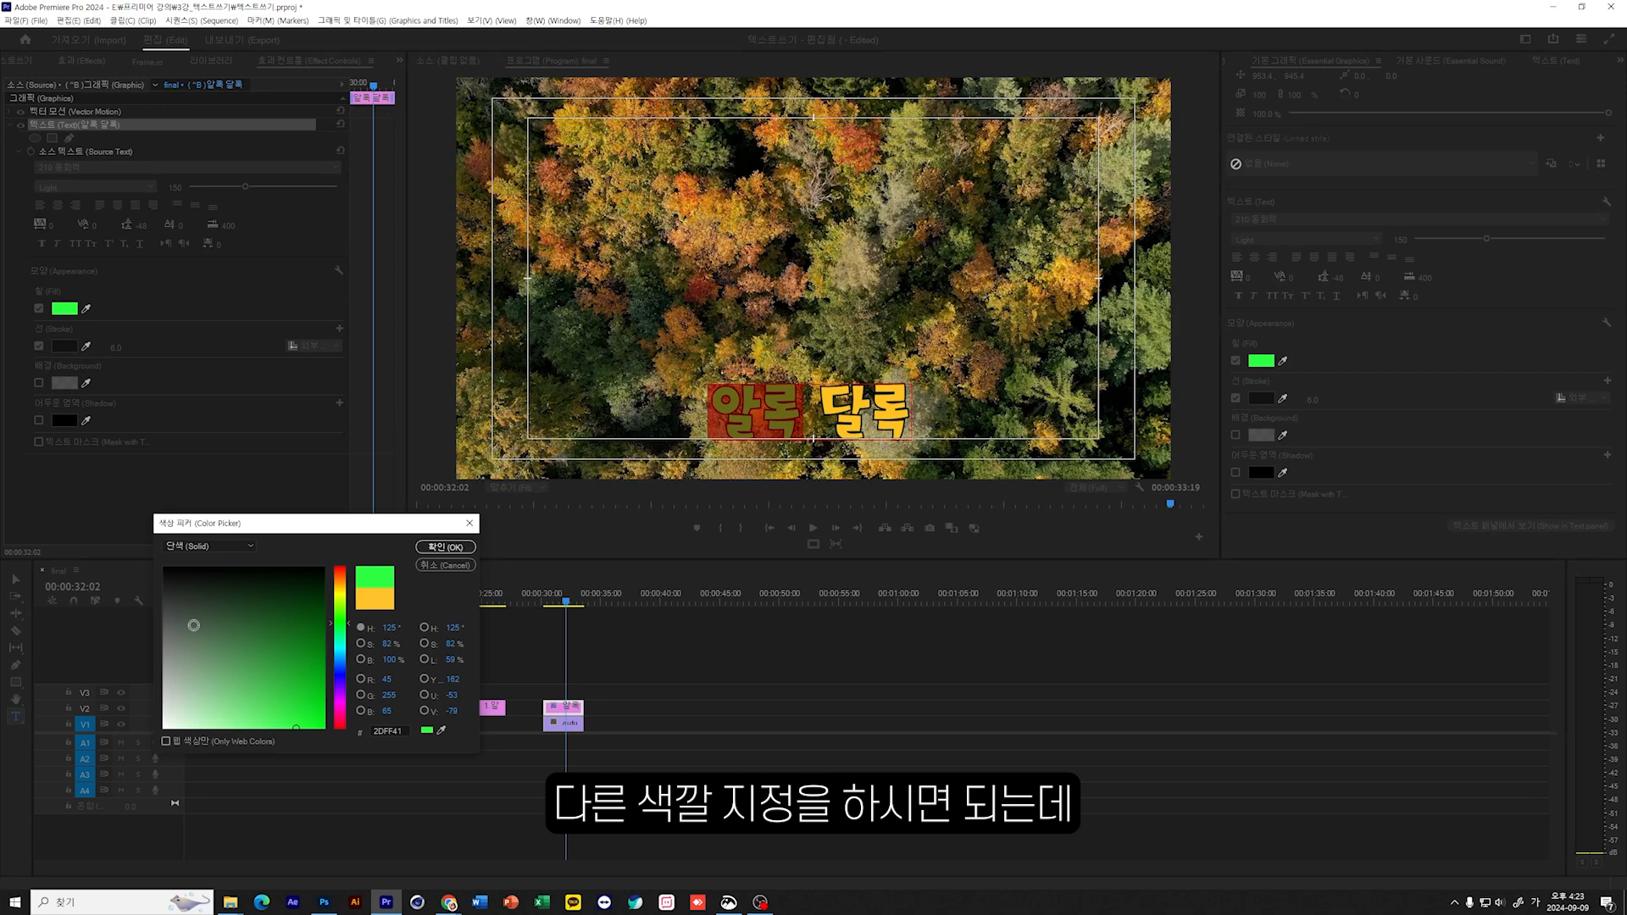
{"action": "left_click", "coordinate": [339, 627]}
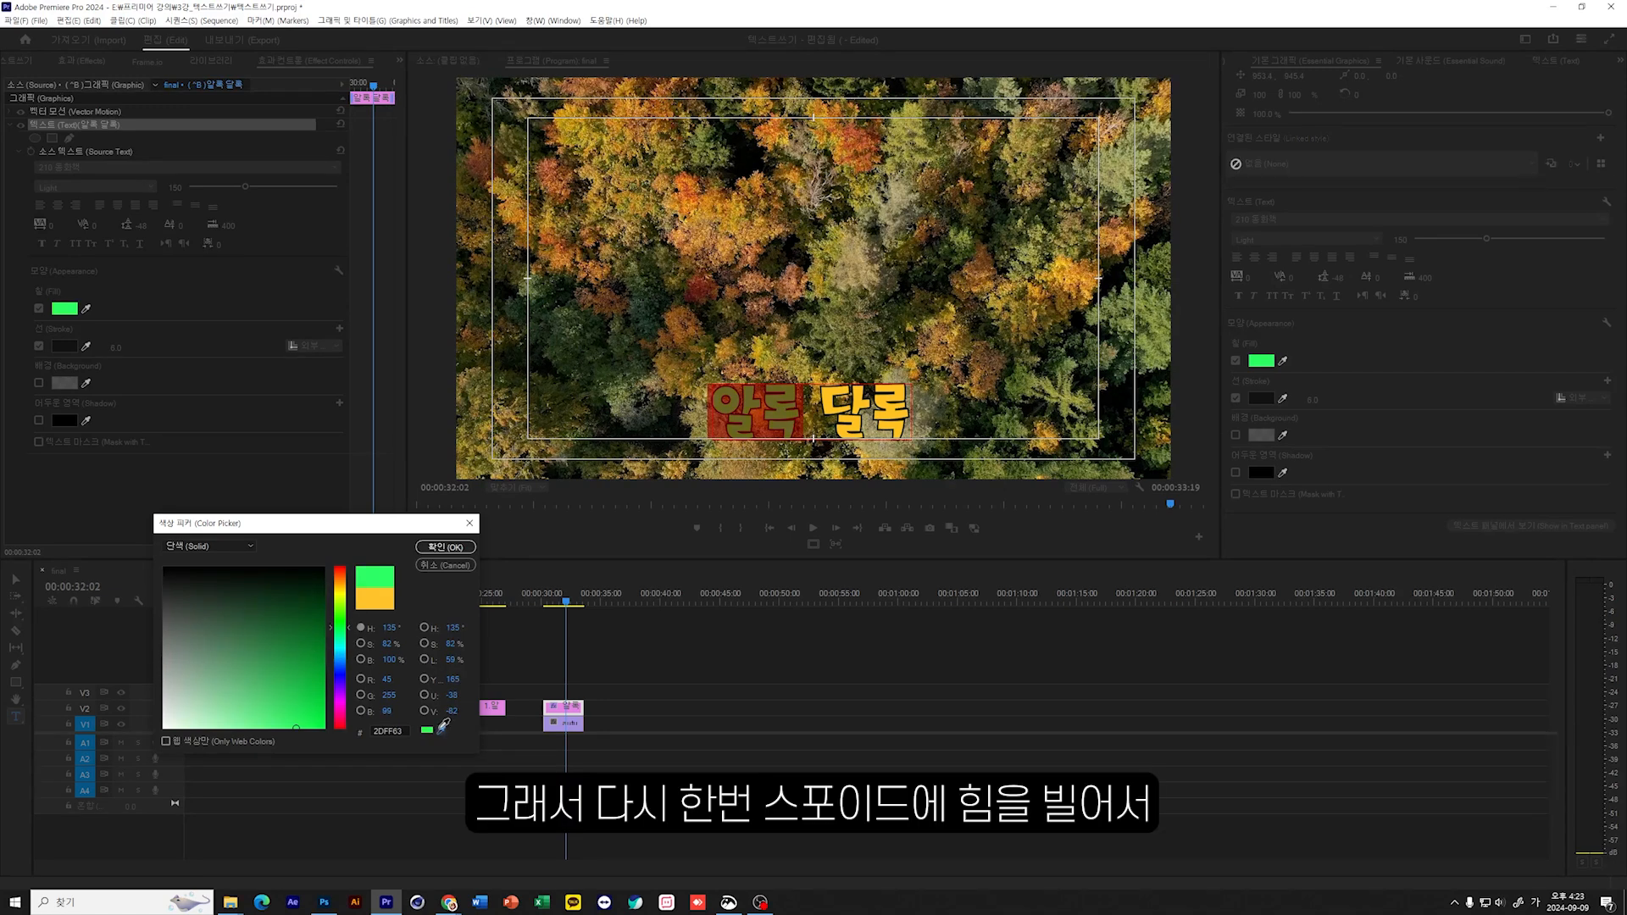
{"action": "left_click", "coordinate": [442, 724]}
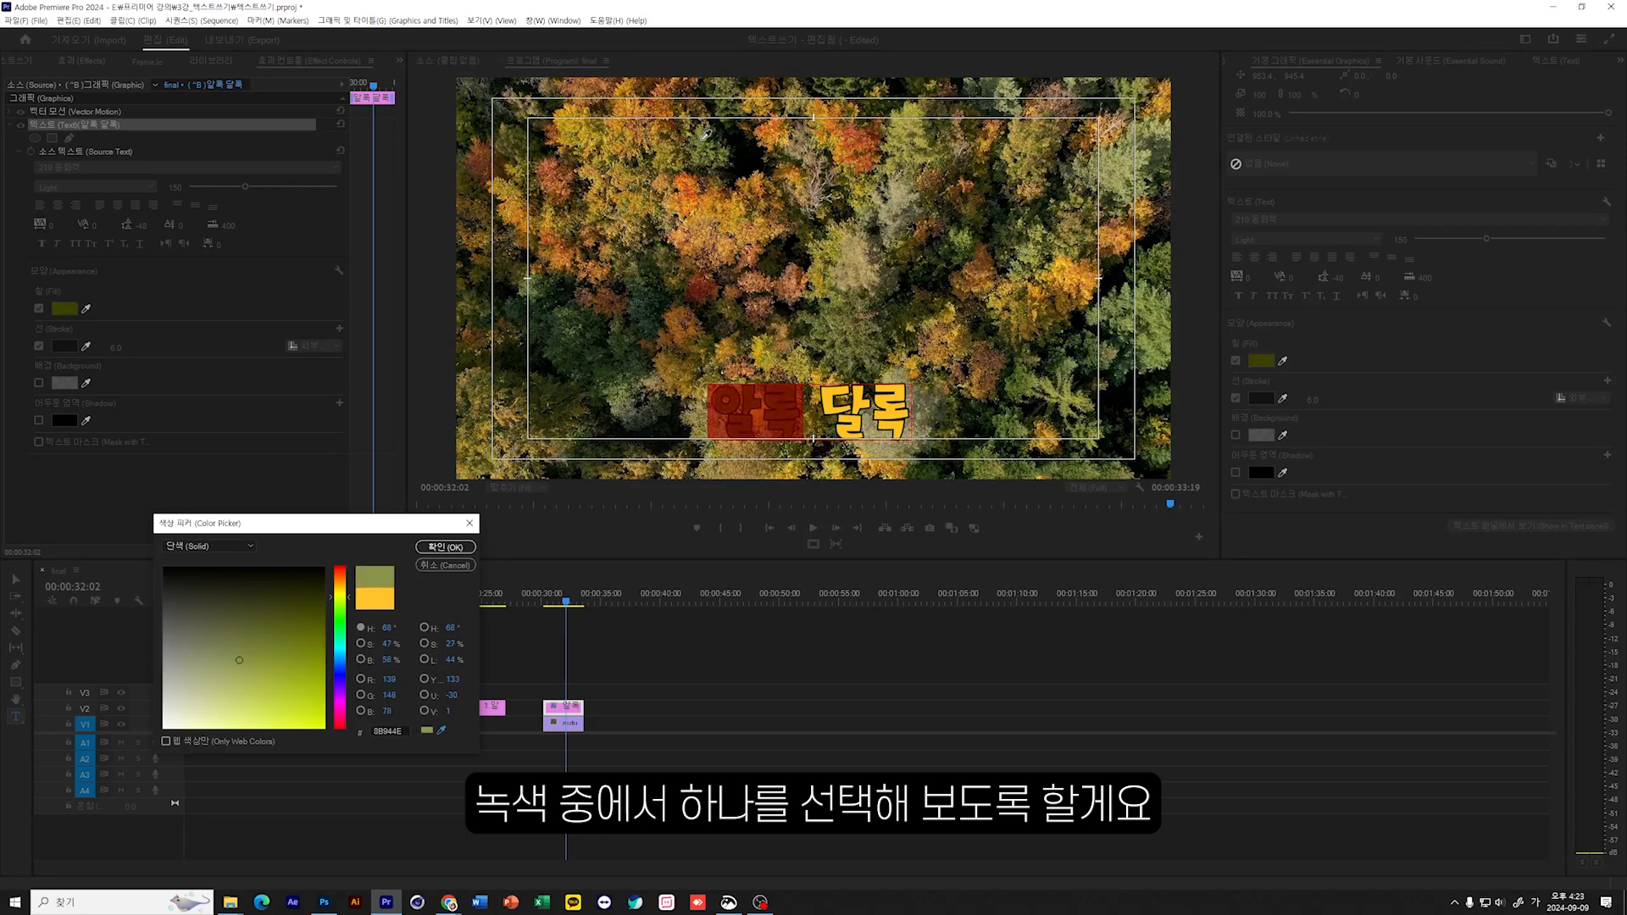
{"action": "left_click", "coordinate": [704, 135]}
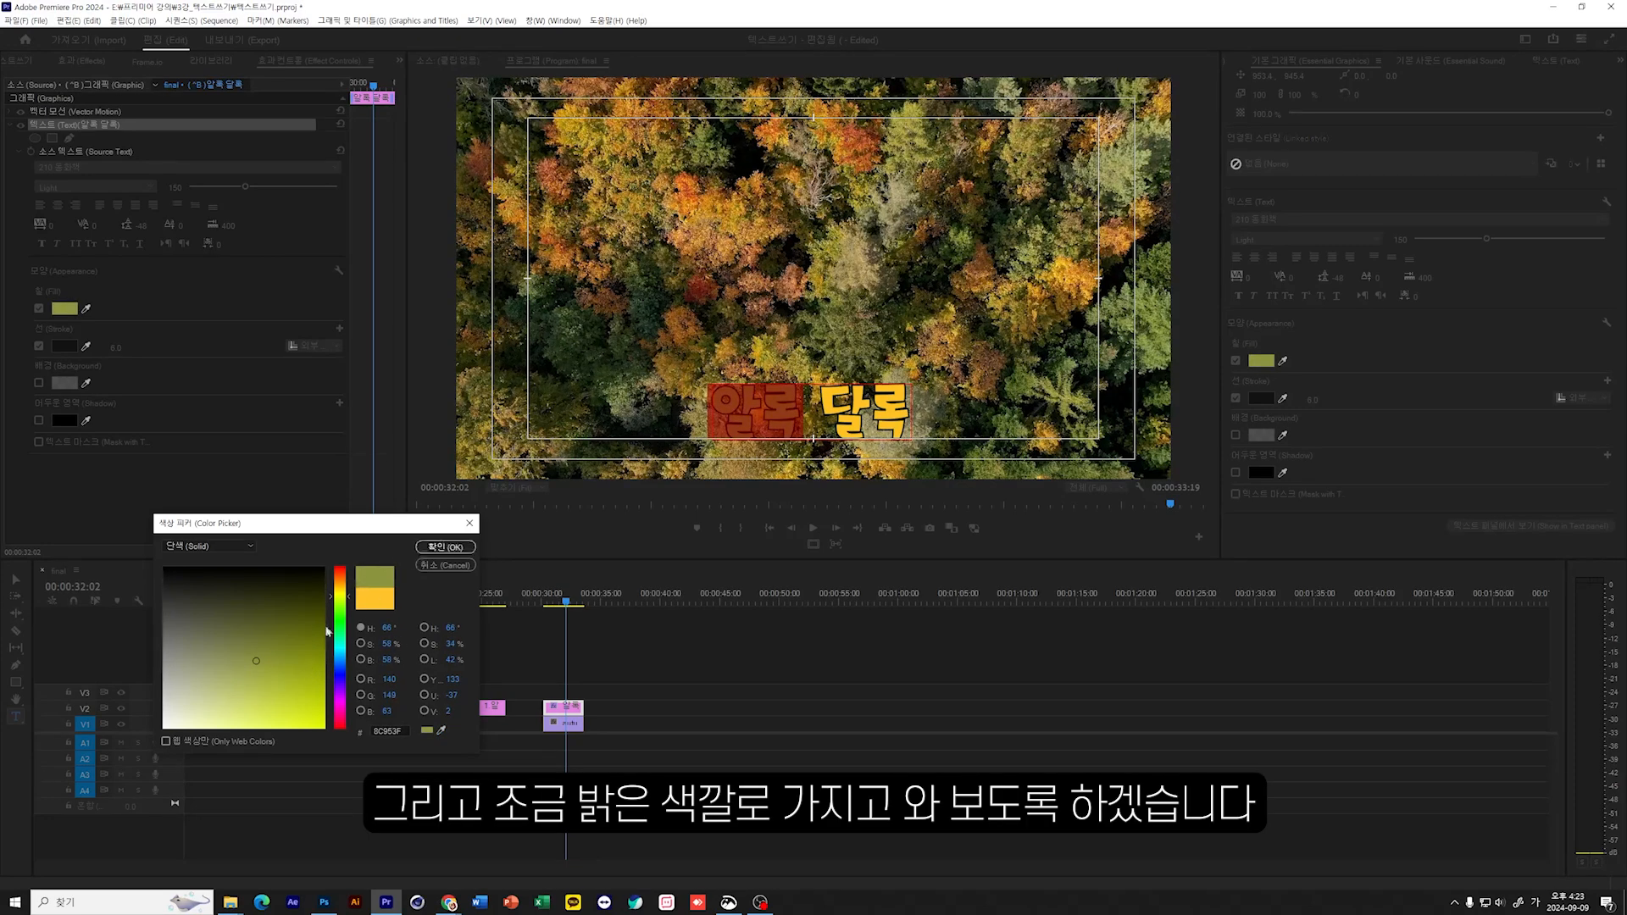
{"action": "left_click_drag", "start_coordinate": [283, 702], "coordinate": [292, 711]}
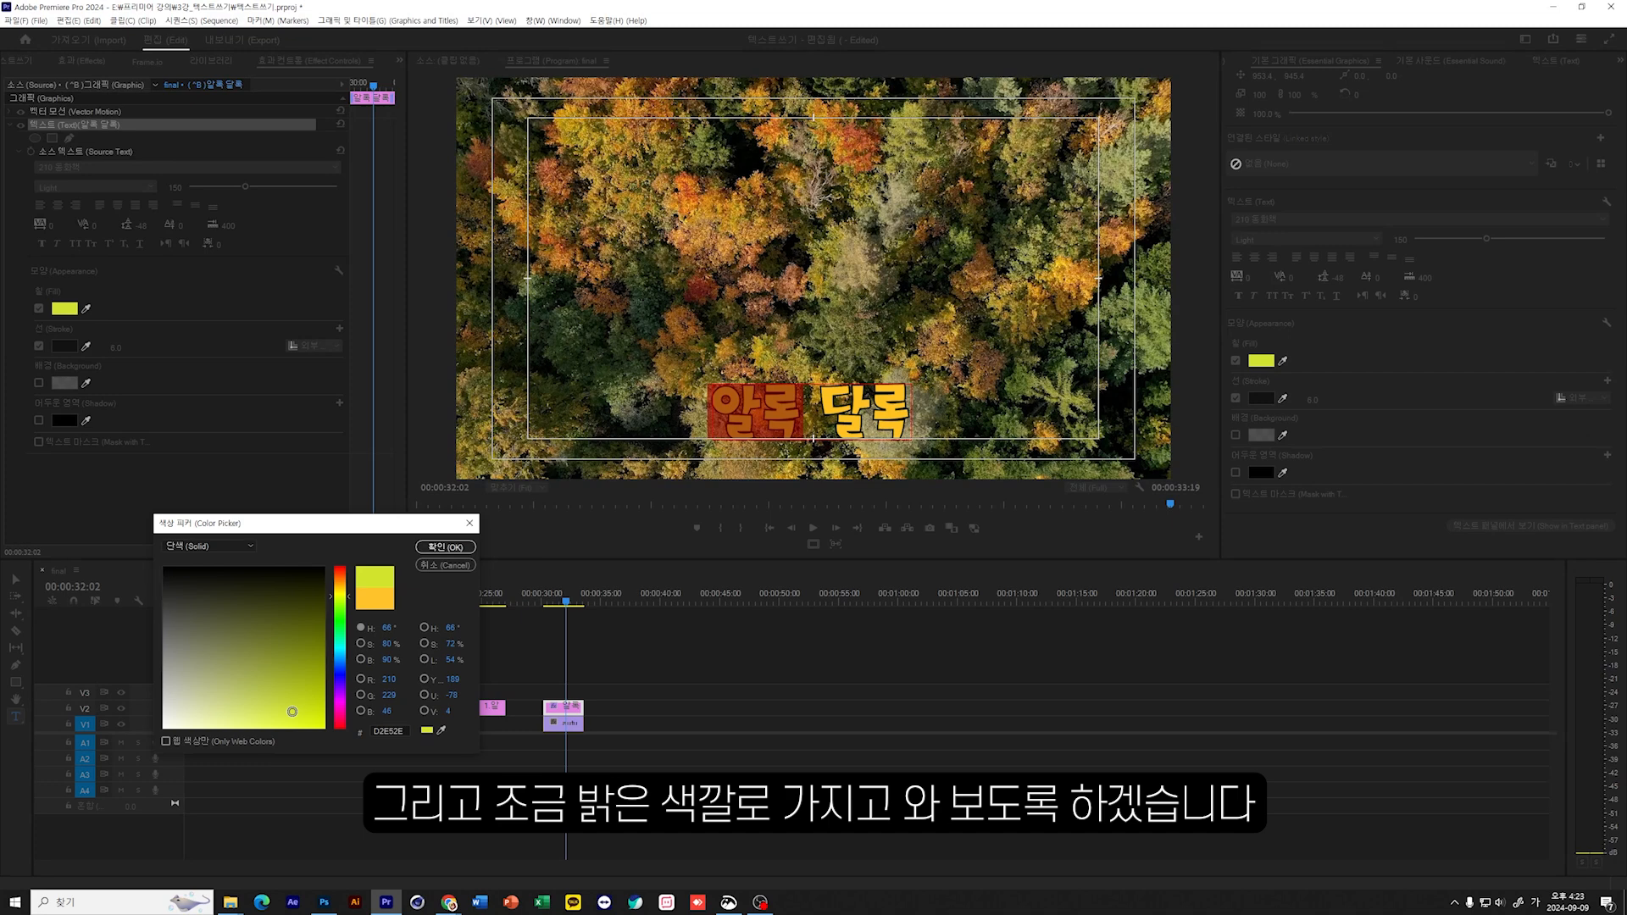
{"action": "left_click", "coordinate": [445, 547]}
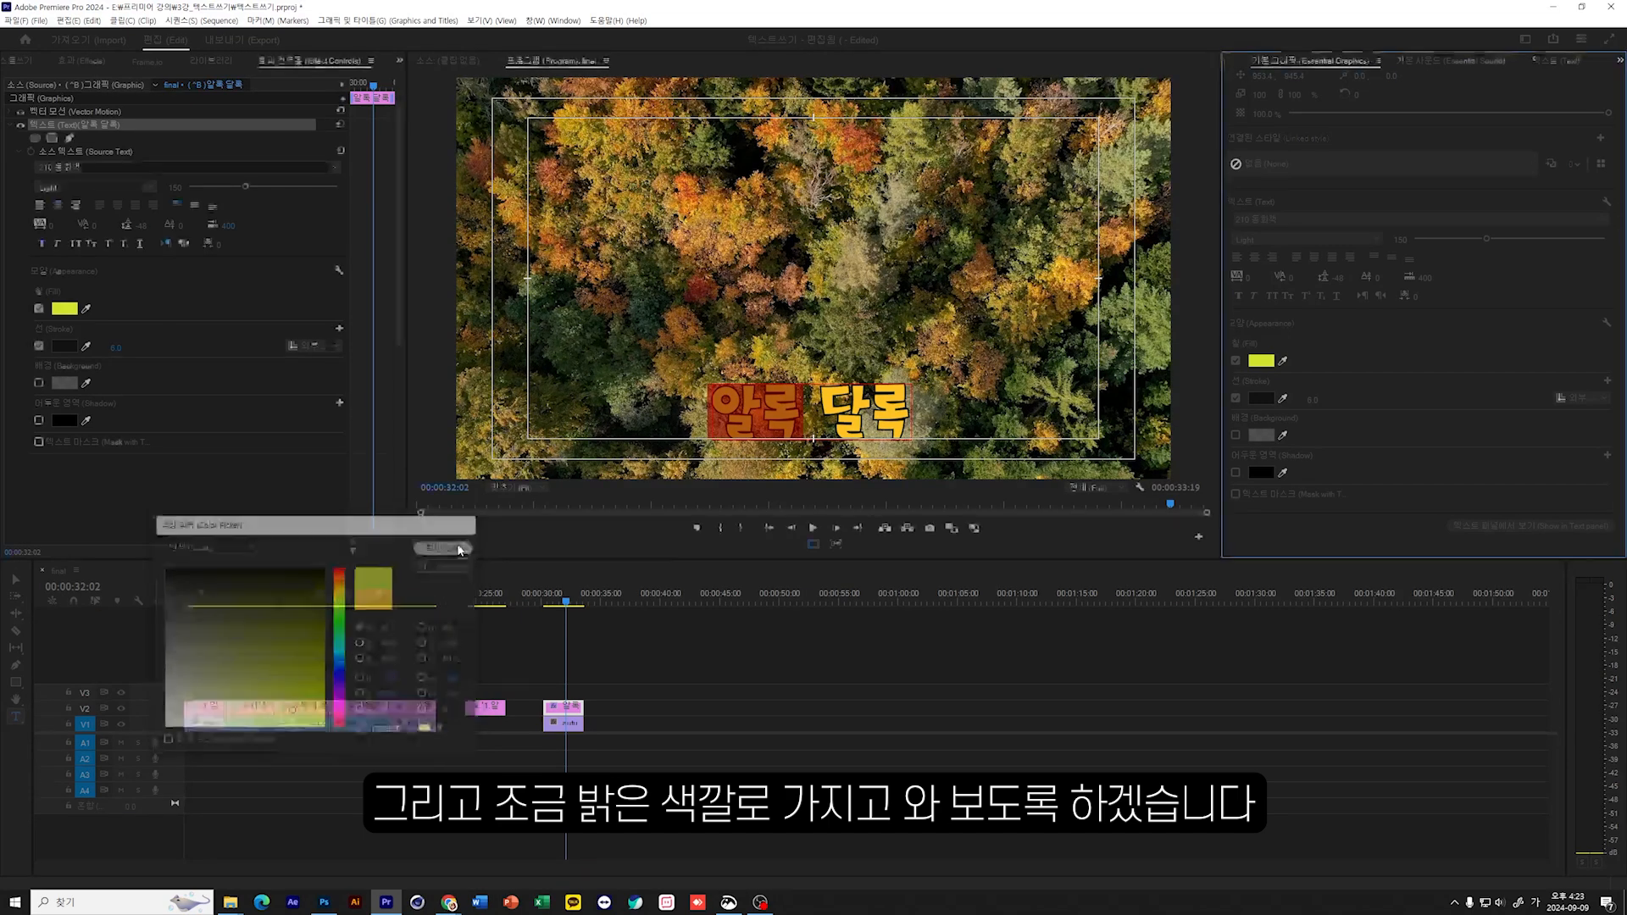
{"action": "left_click", "coordinate": [803, 398]}
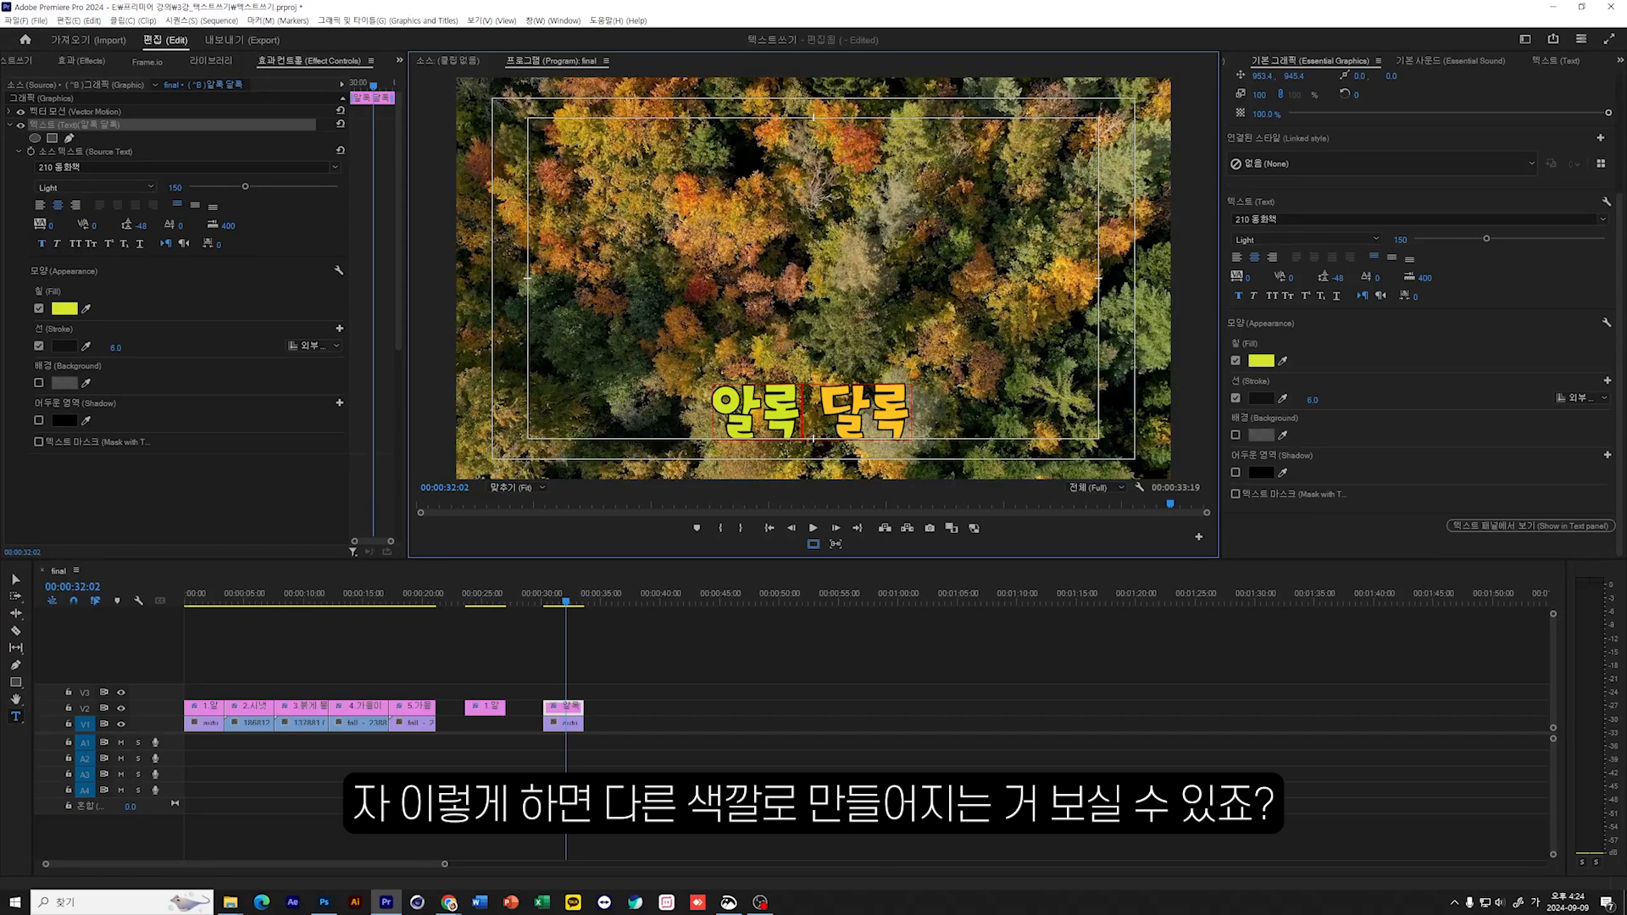
{"action": "left_click", "coordinate": [15, 580]}
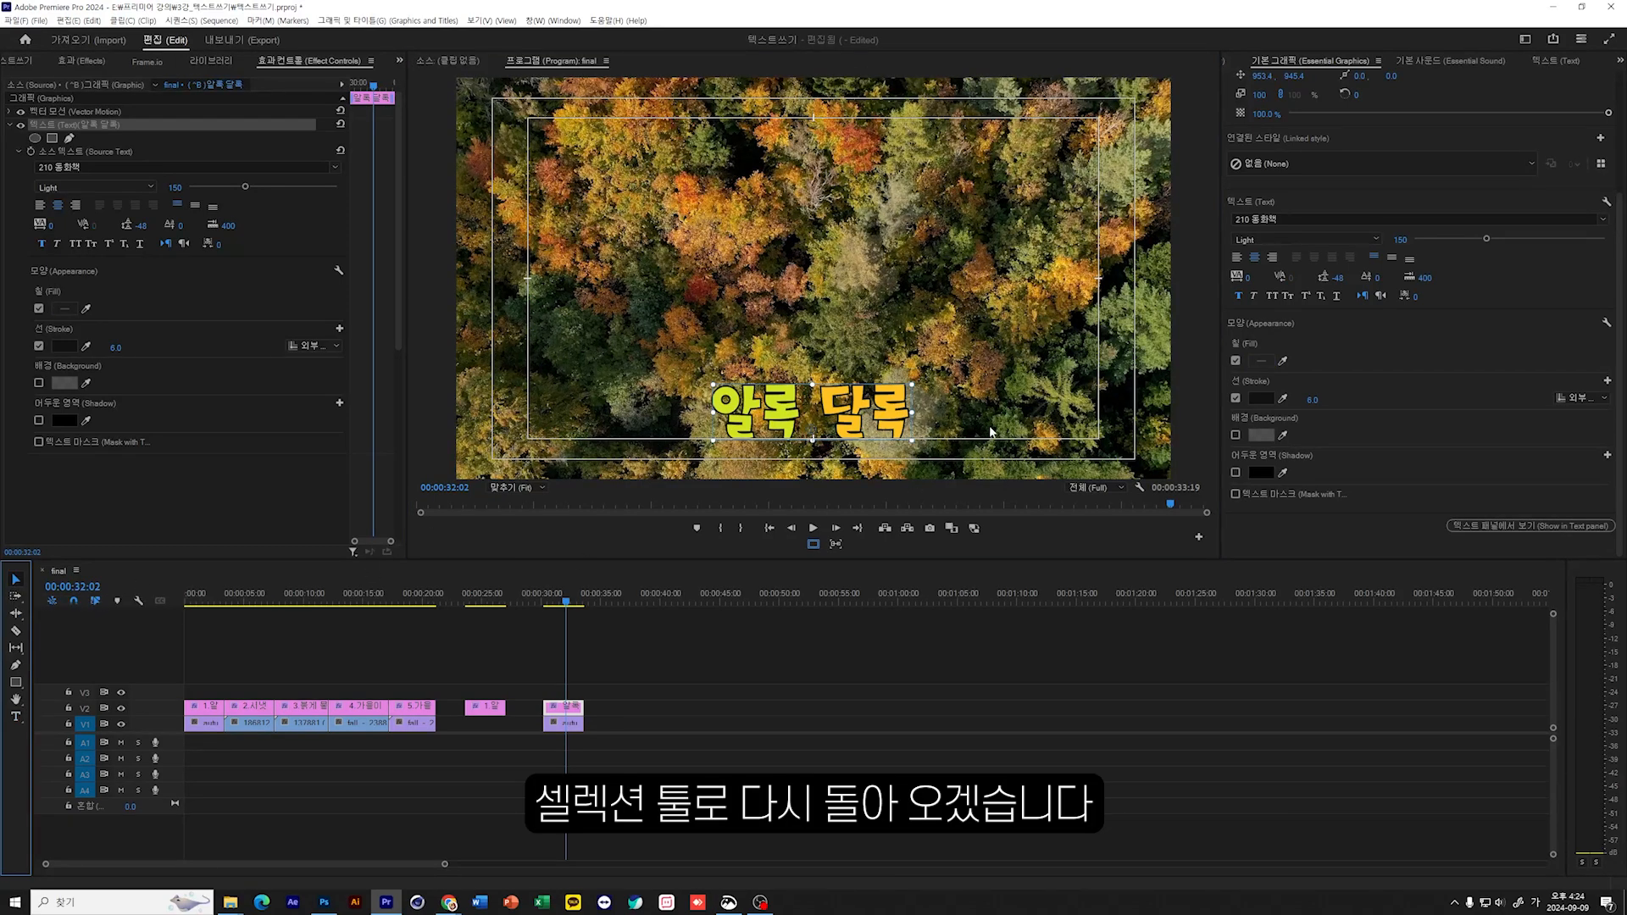
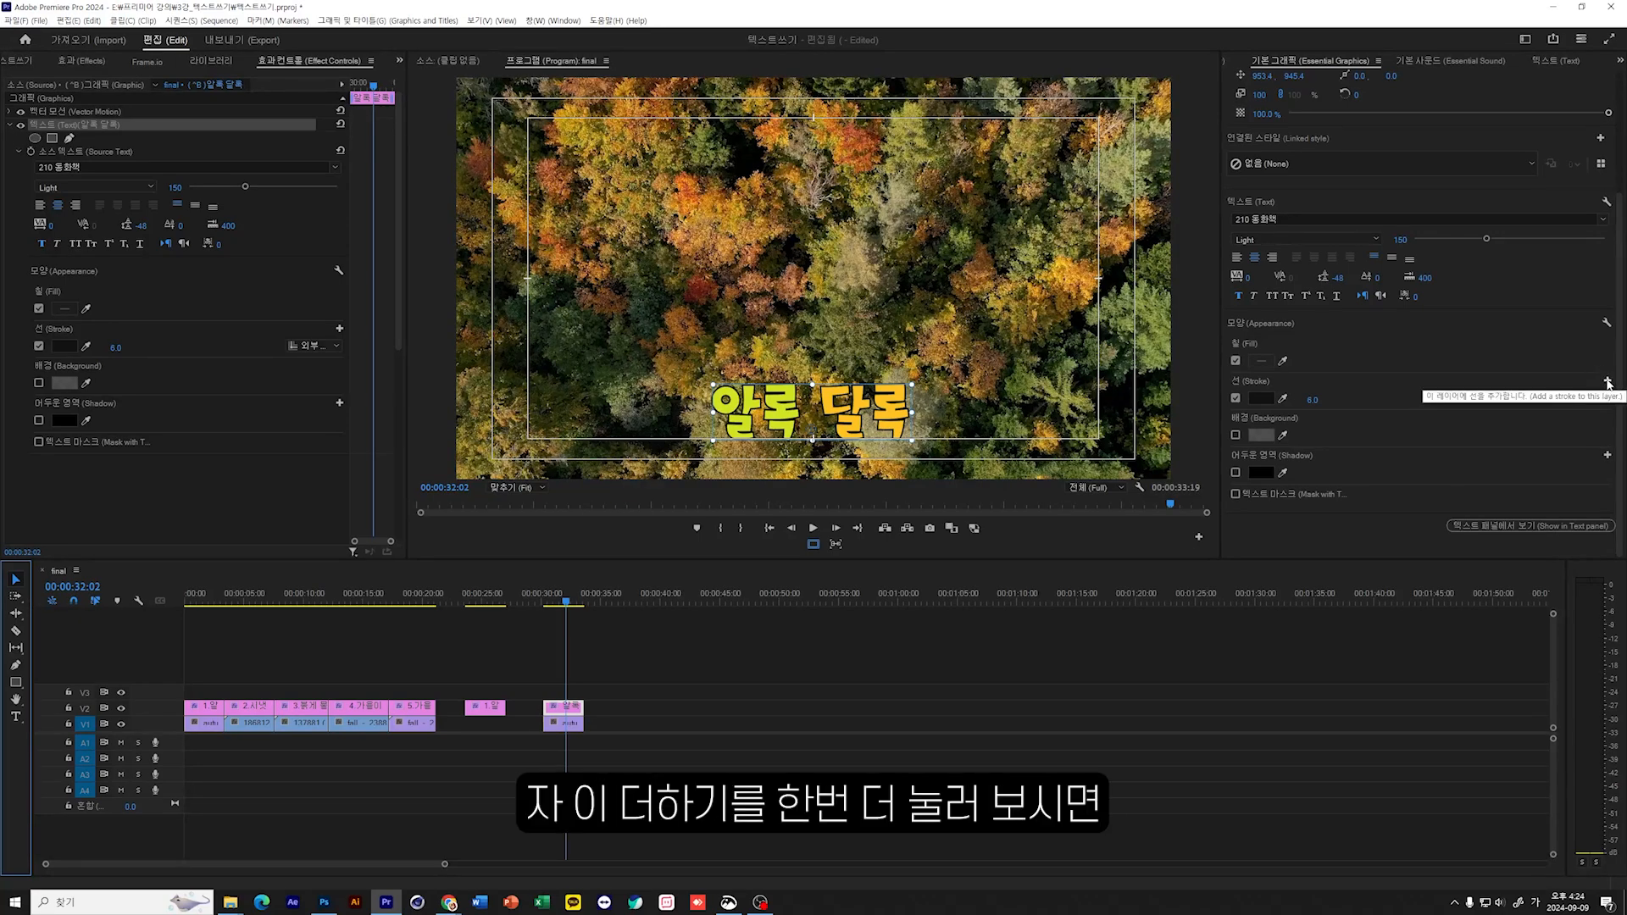
Step: Add a second stroke to the 알록 달록 title and color it white
{"action": "left_click", "coordinate": [1607, 383]}
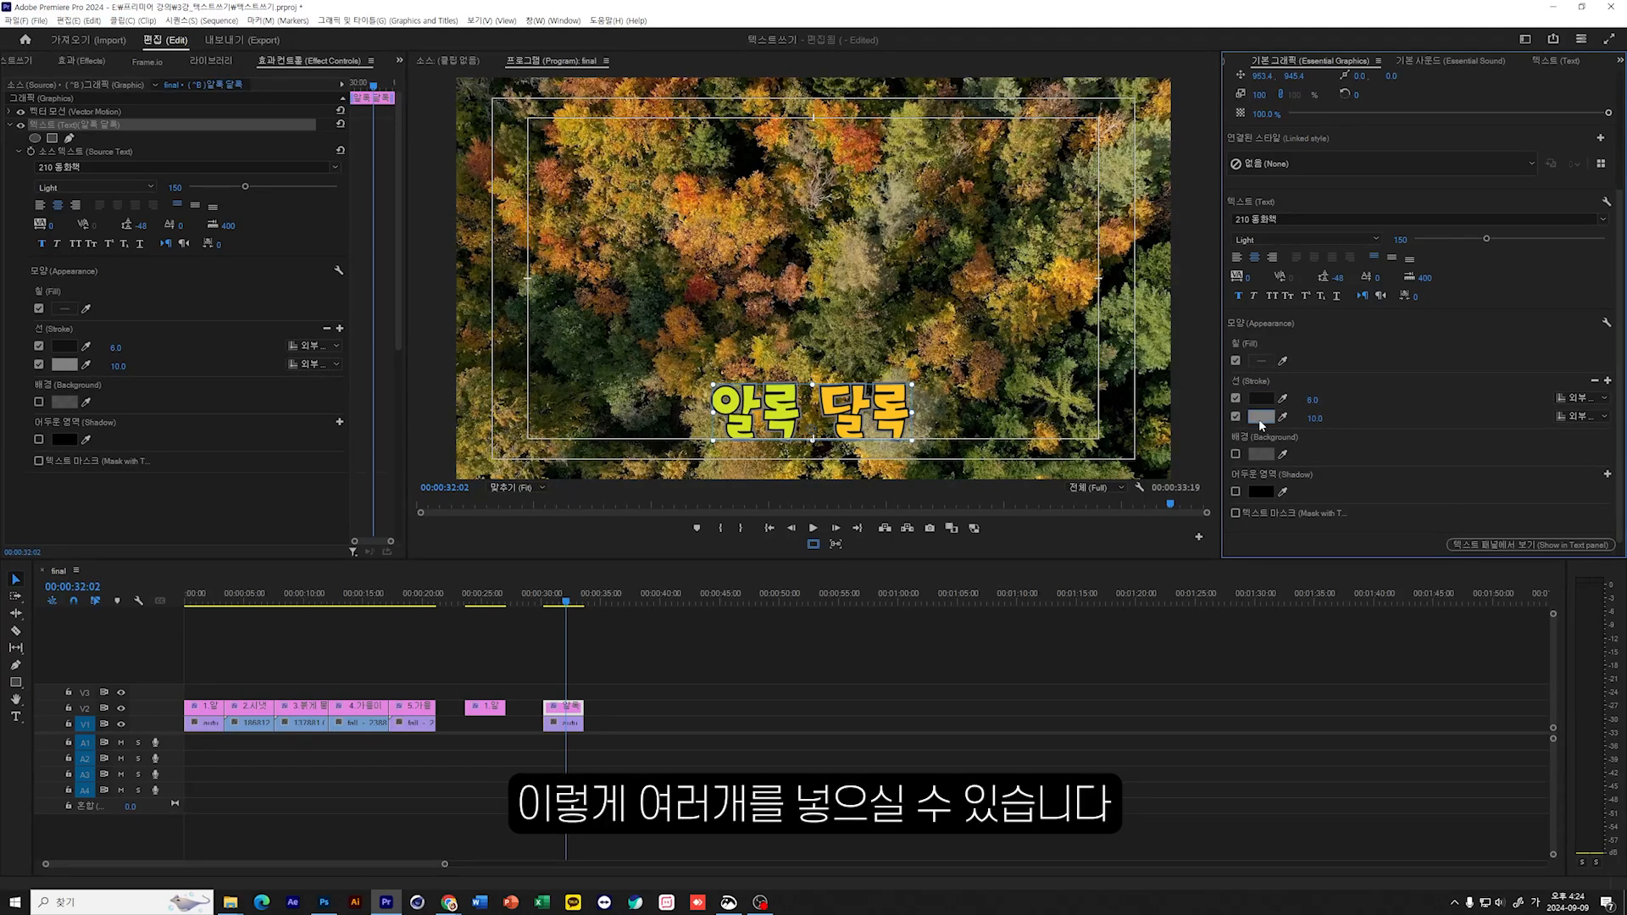
{"action": "left_click", "coordinate": [1261, 417]}
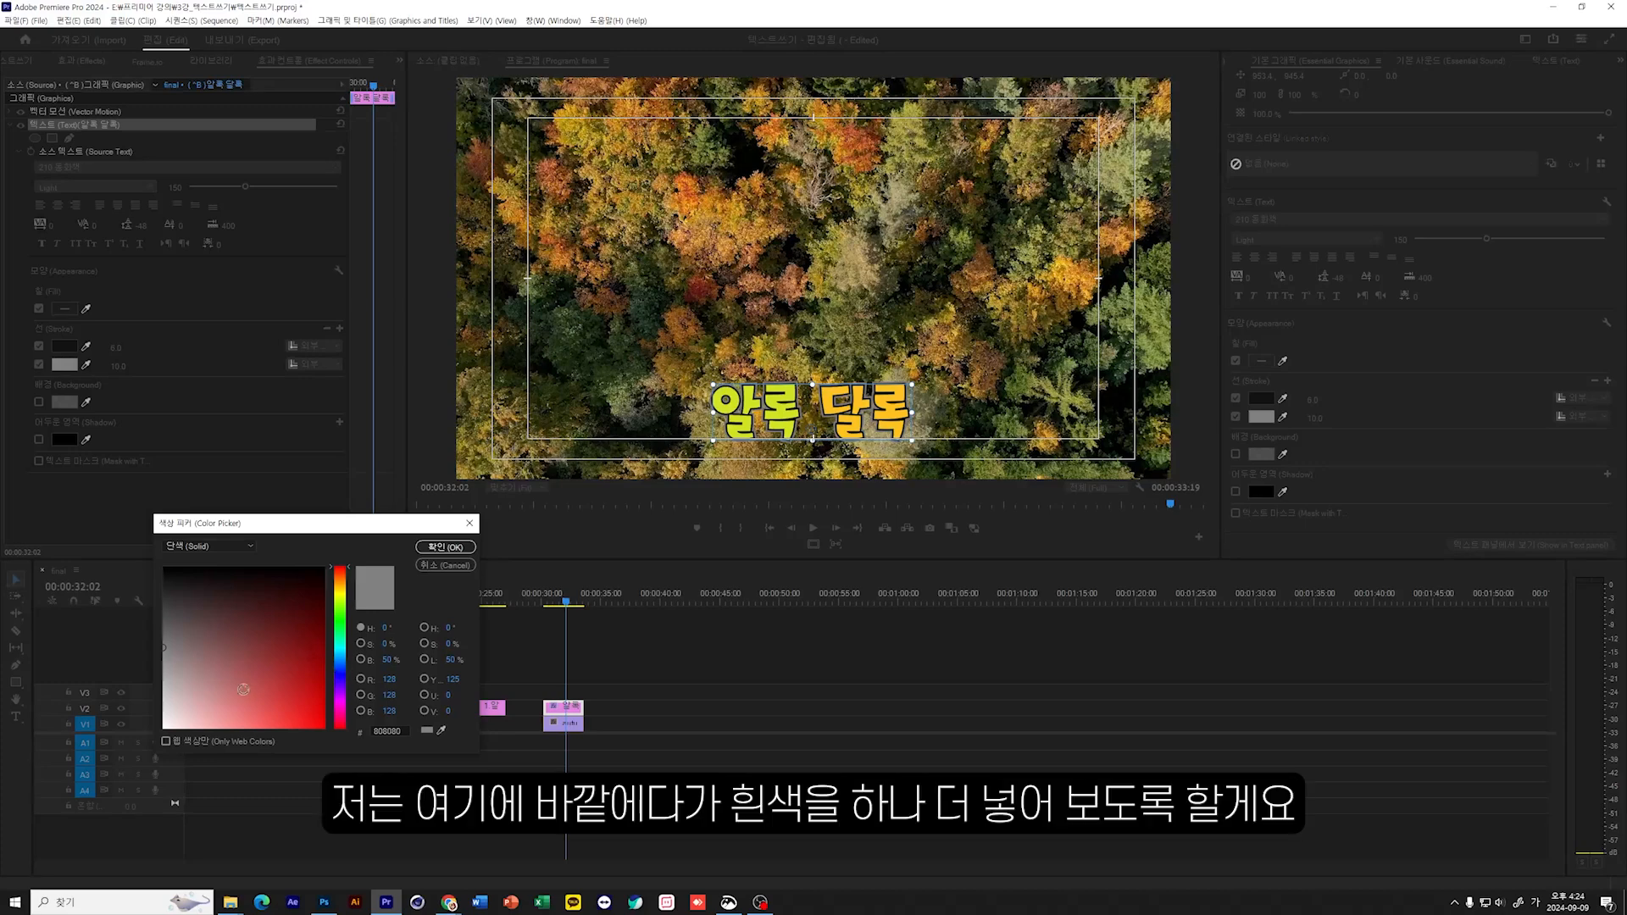
{"action": "left_click_drag", "start_coordinate": [231, 688], "coordinate": [125, 743]}
{"action": "left_click", "coordinate": [445, 547]}
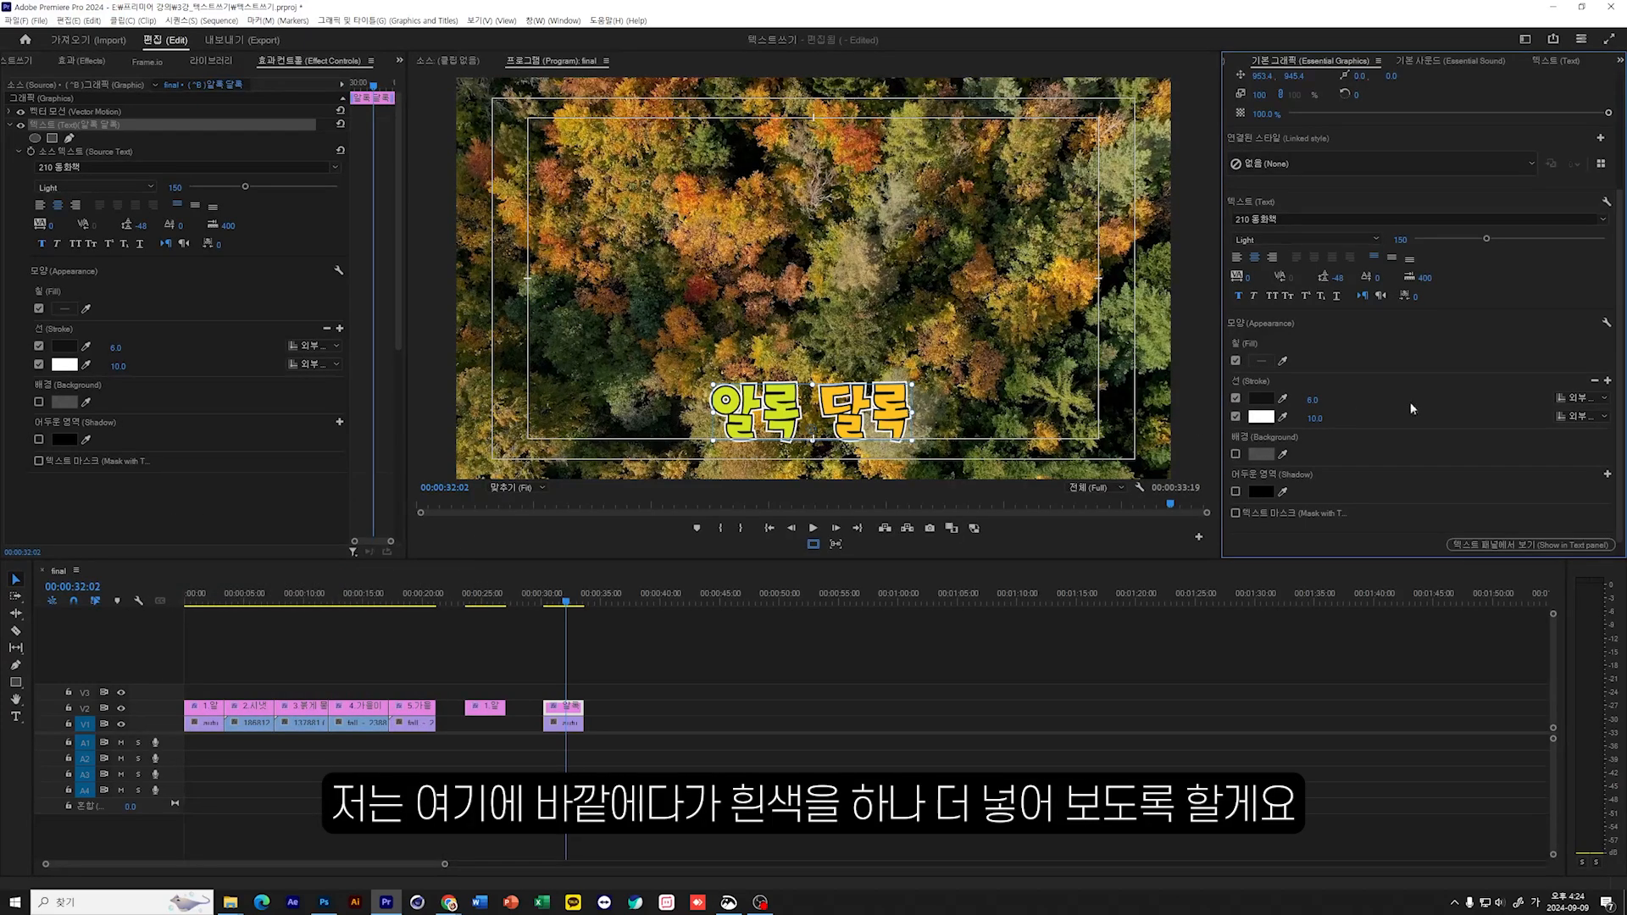
Step: Try the Inner position for the white stroke and set it back to Outer
{"action": "left_click", "coordinate": [1601, 419]}
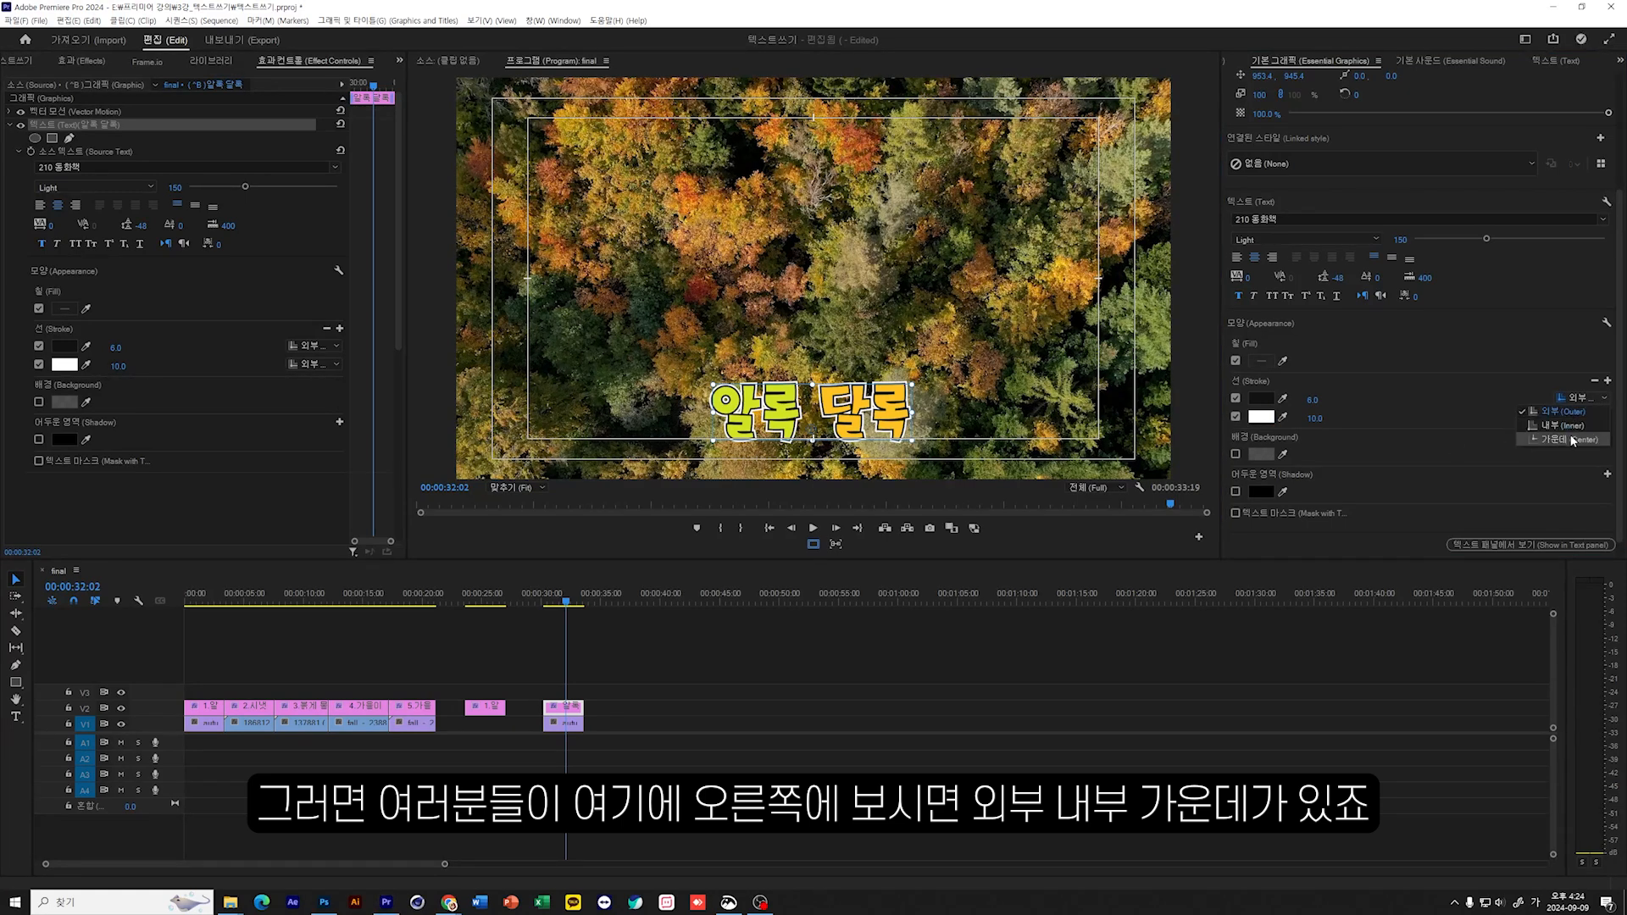
{"action": "left_click", "coordinate": [1571, 412]}
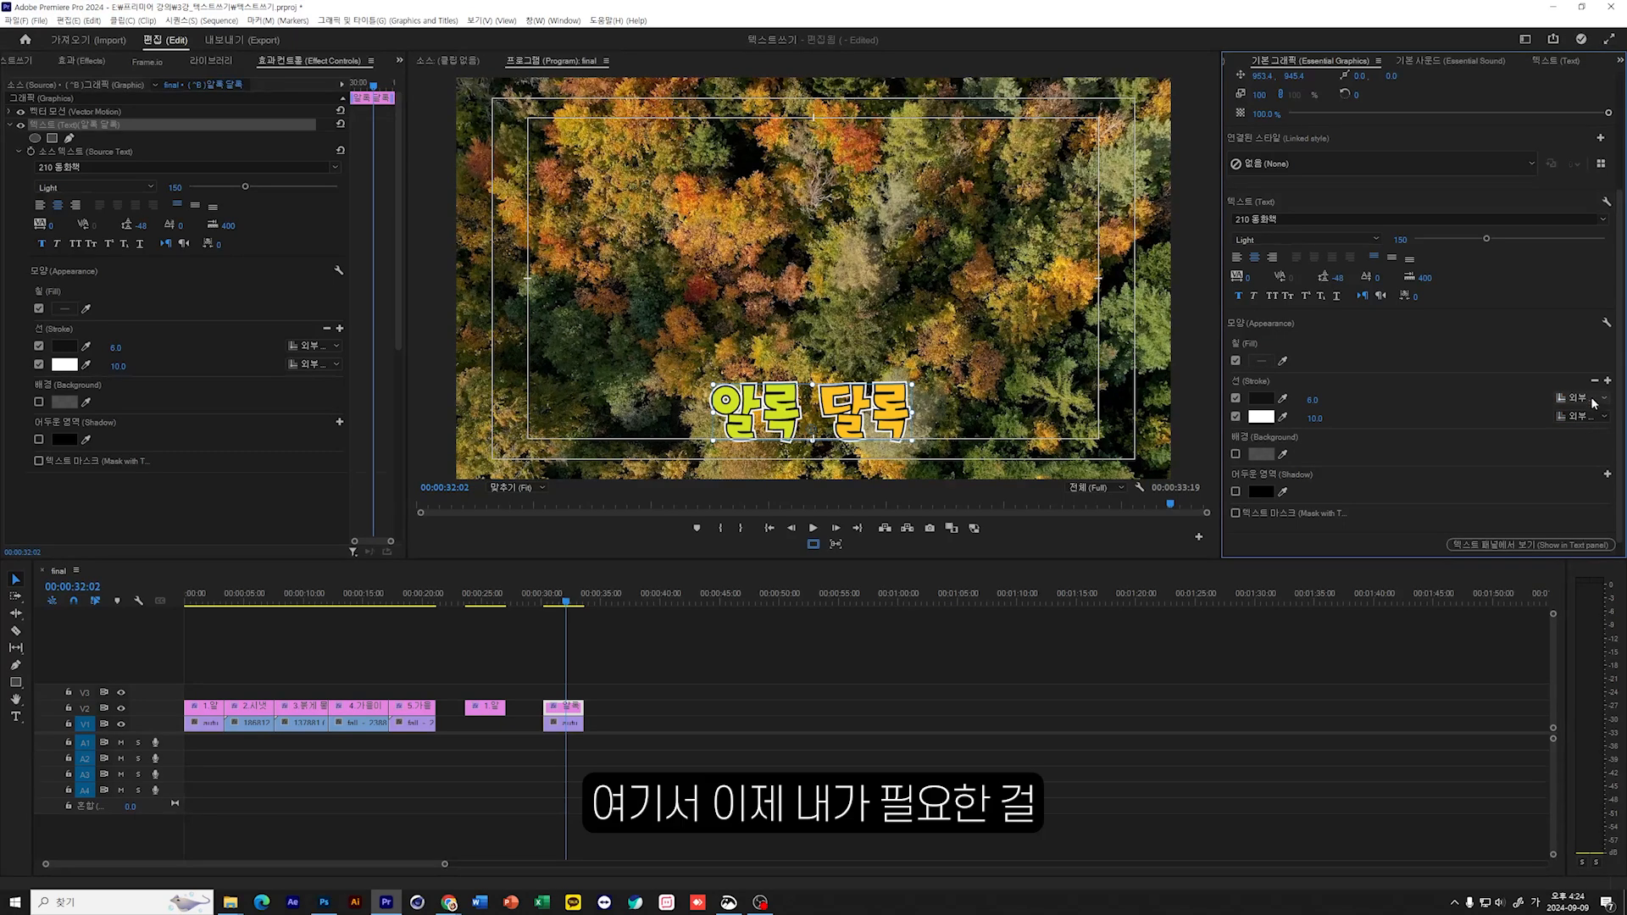
{"action": "left_click", "coordinate": [1590, 418]}
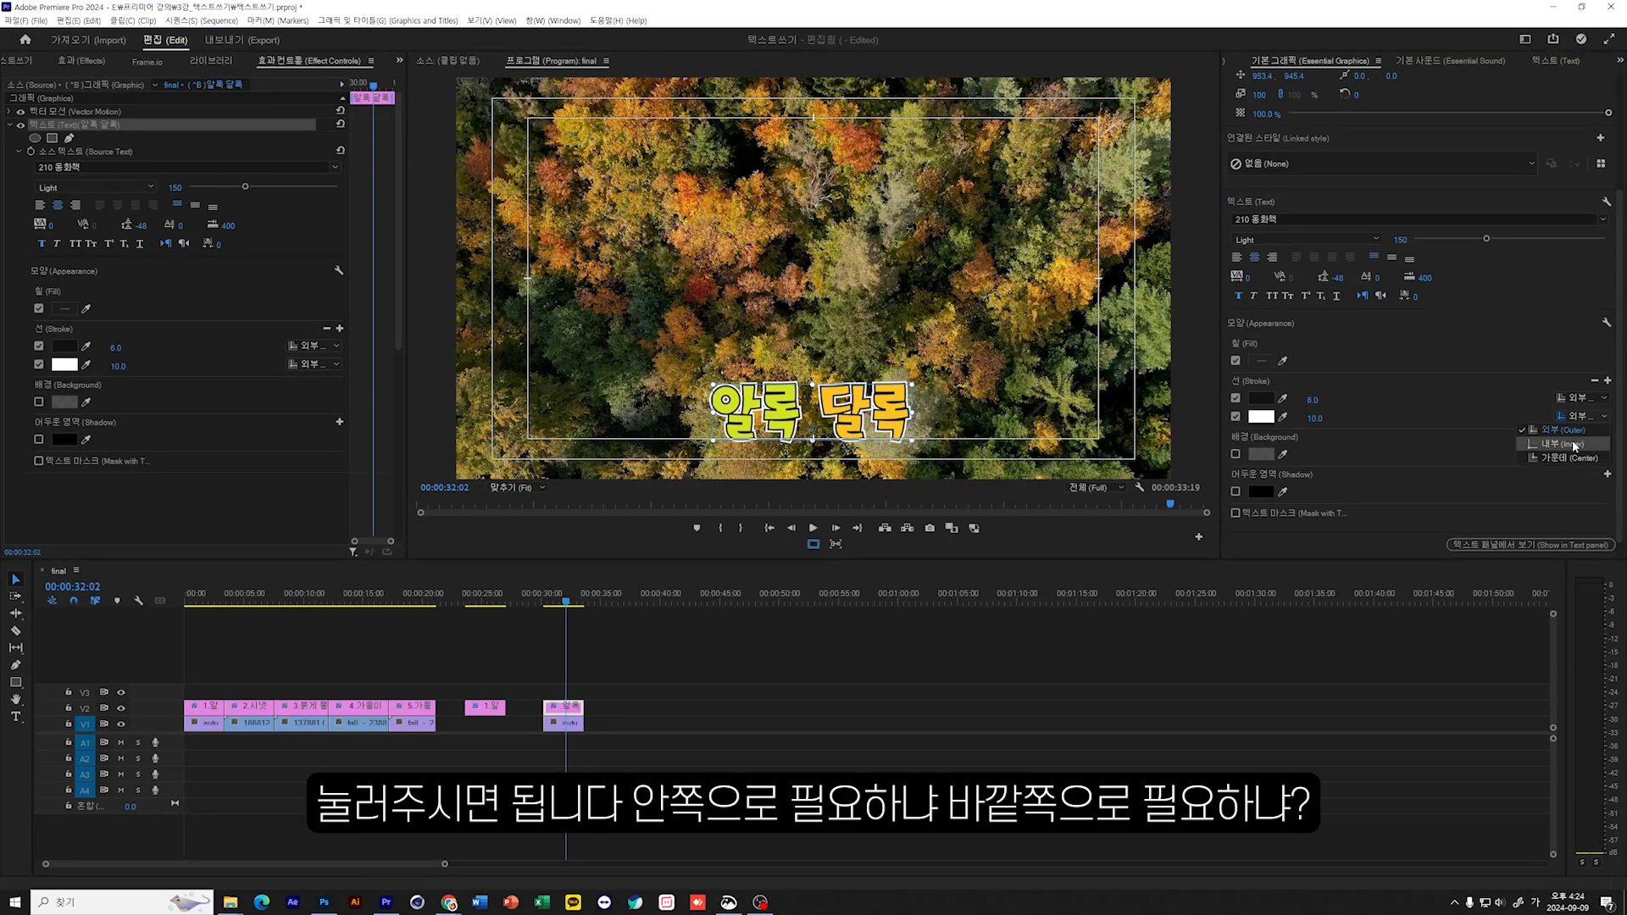
{"action": "left_click", "coordinate": [1574, 442]}
{"action": "left_click", "coordinate": [1582, 419]}
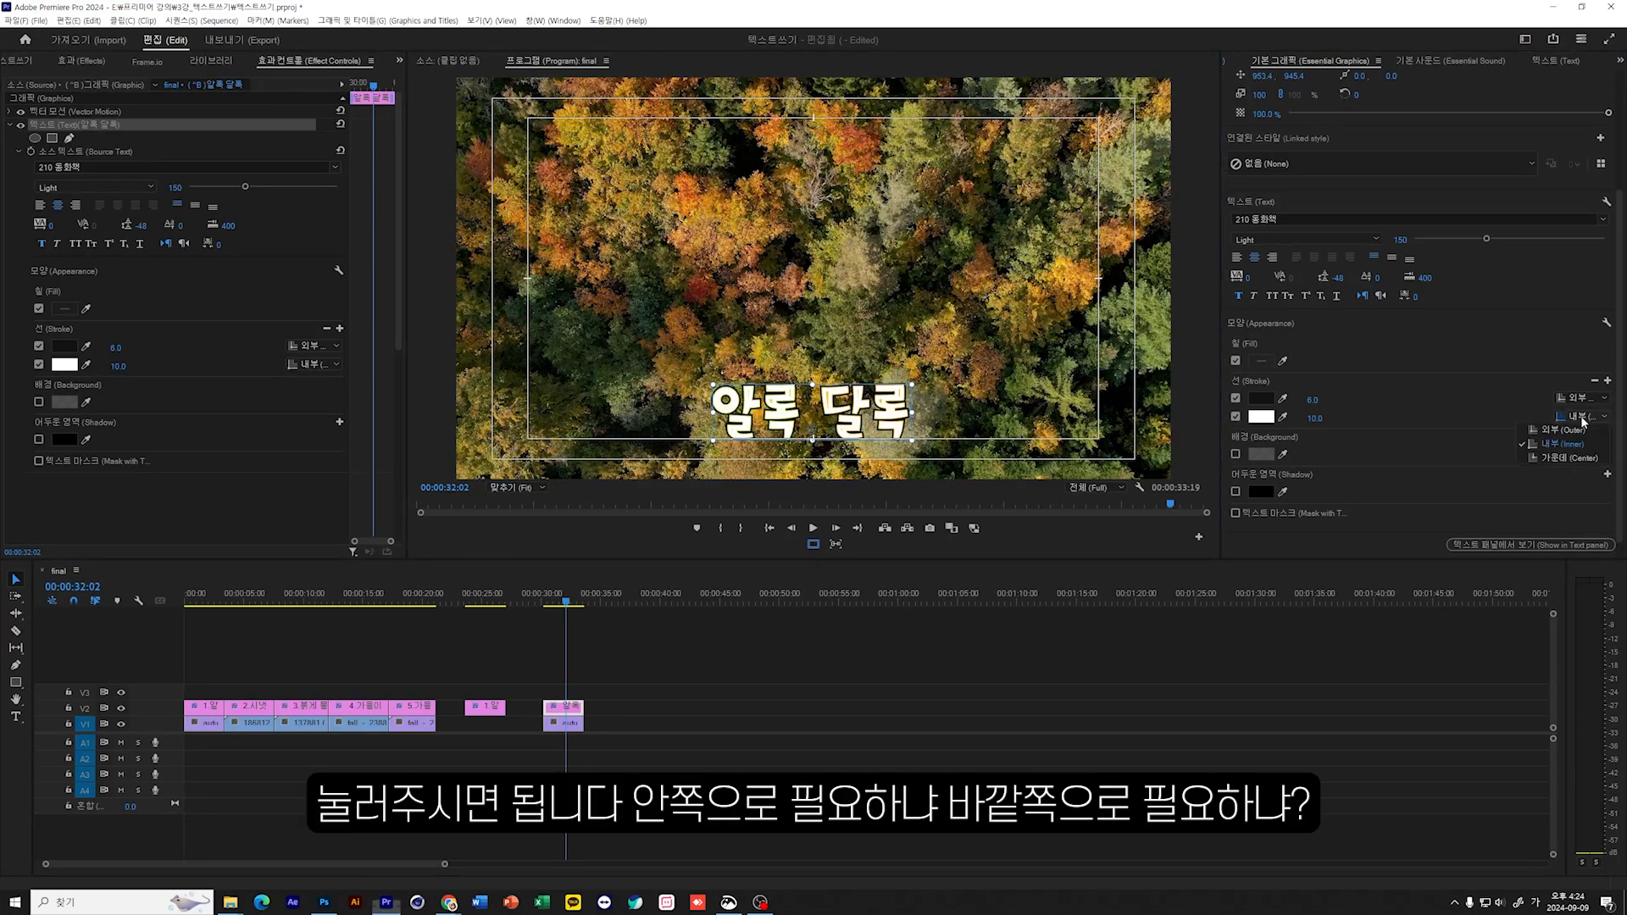
{"action": "left_click", "coordinate": [1573, 433]}
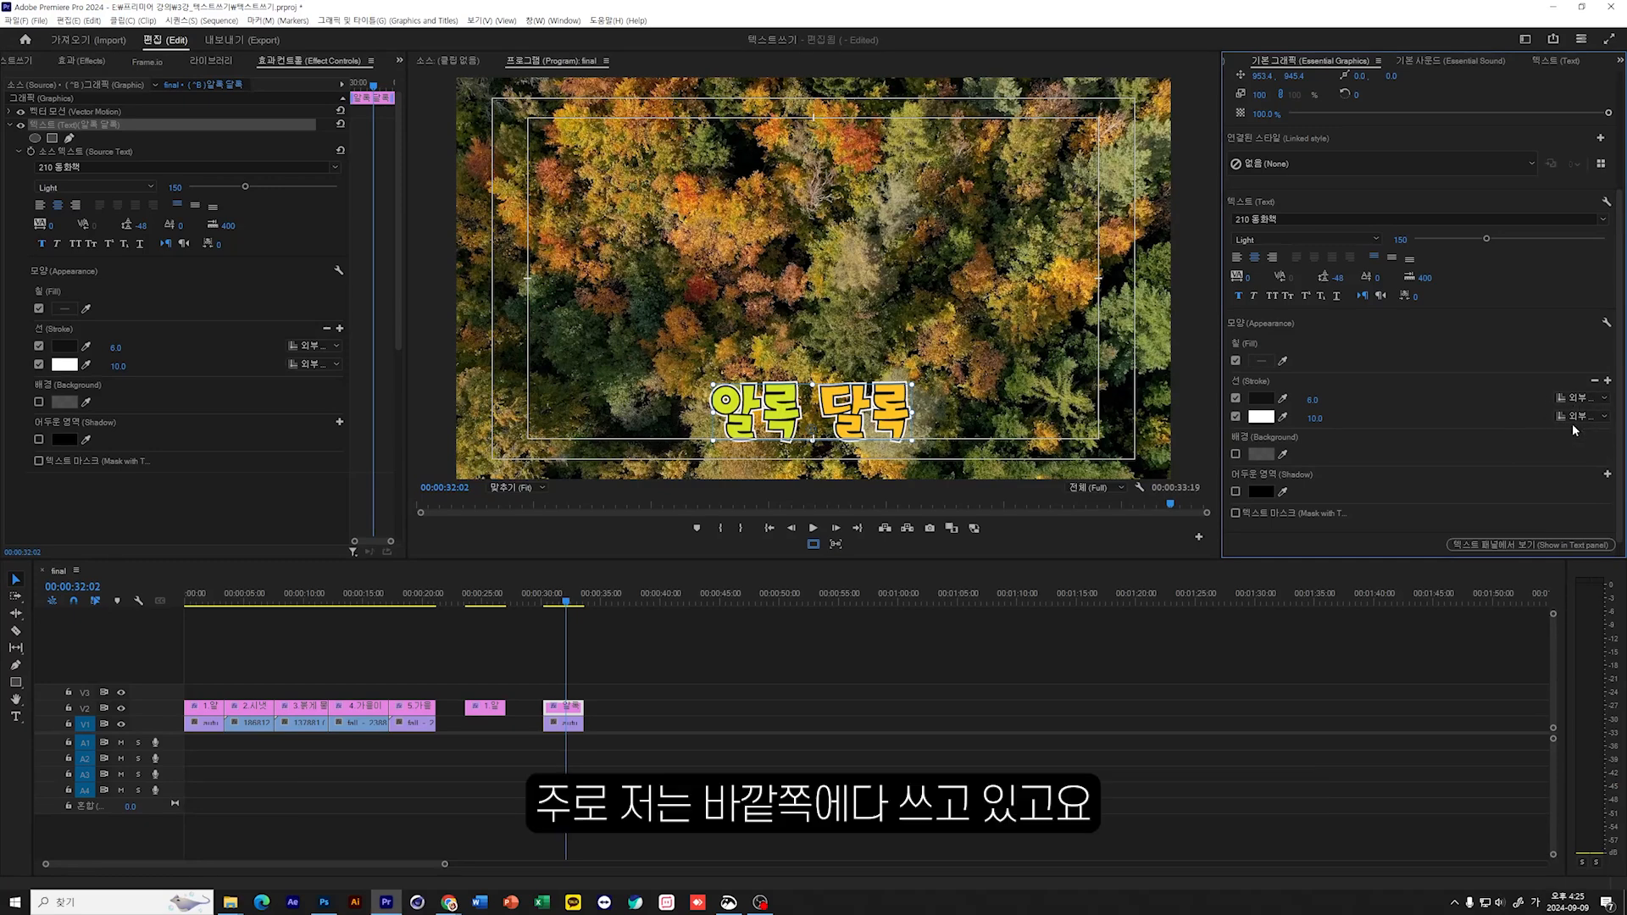
Step: Enable the title's shadow and examine the shadow of the sample title 1. 알록 달록 for comparison
{"action": "left_click", "coordinate": [1236, 490]}
{"action": "scroll", "coordinate": [1402, 419], "scroll_direction": "down", "scroll_amount": 3}
{"action": "left_click", "coordinate": [485, 603]}
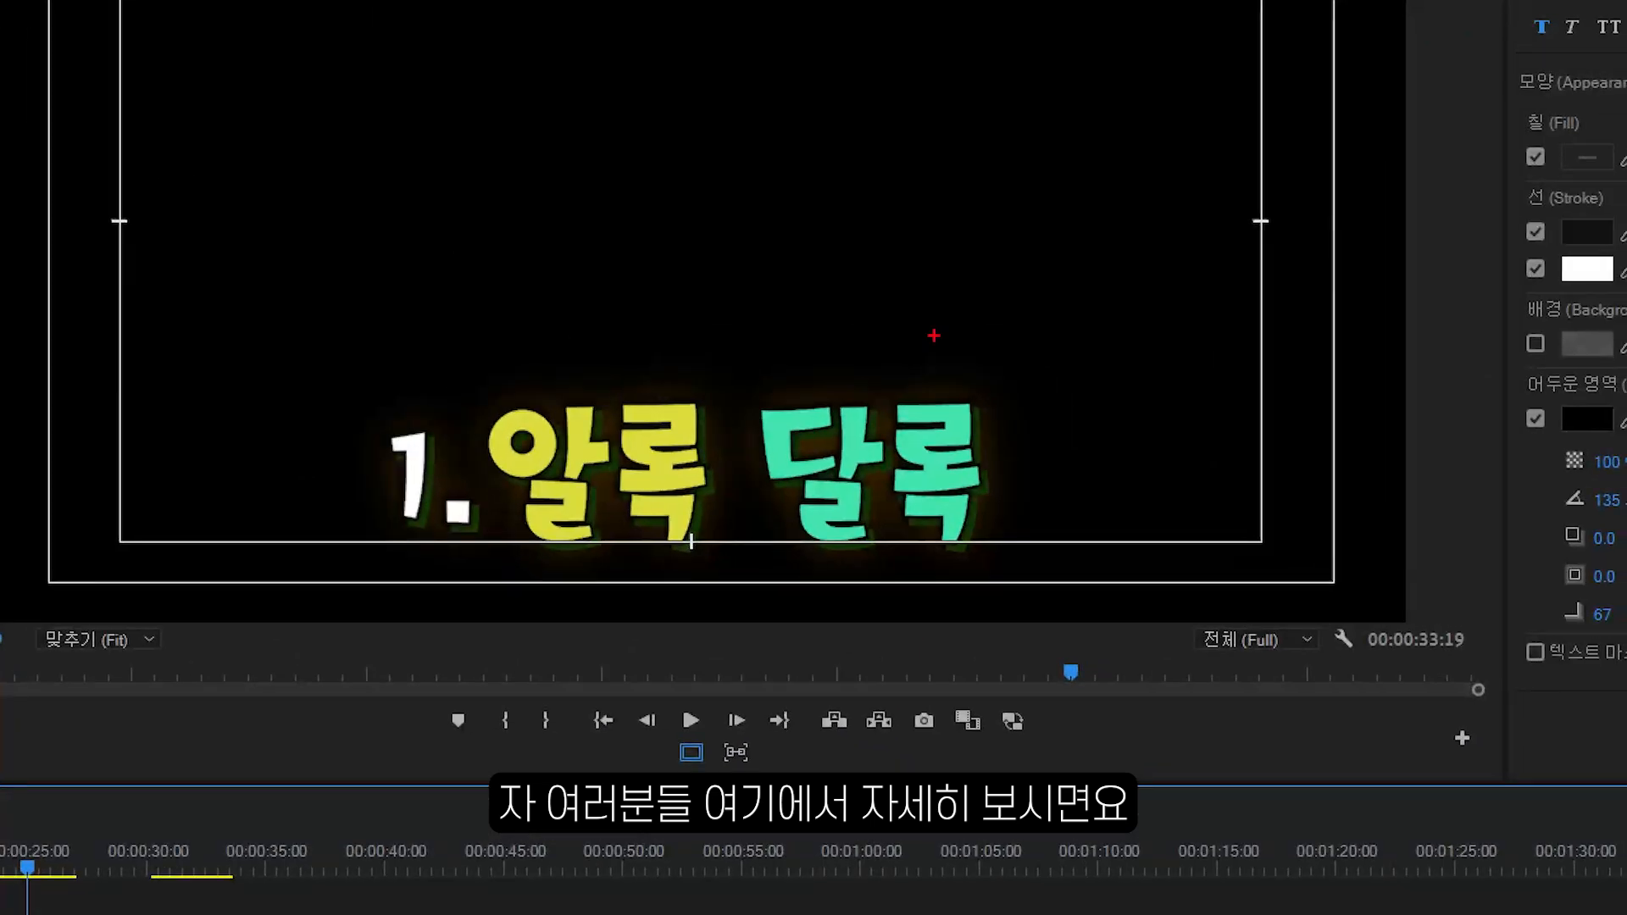
{"action": "mouse_move", "coordinate": [710, 445]}
{"action": "left_mouse_down"}
{"action": "mouse_move", "coordinate": [682, 421]}
{"action": "mouse_move", "coordinate": [702, 407]}
{"action": "mouse_move", "coordinate": [709, 454]}
{"action": "left_mouse_up"}
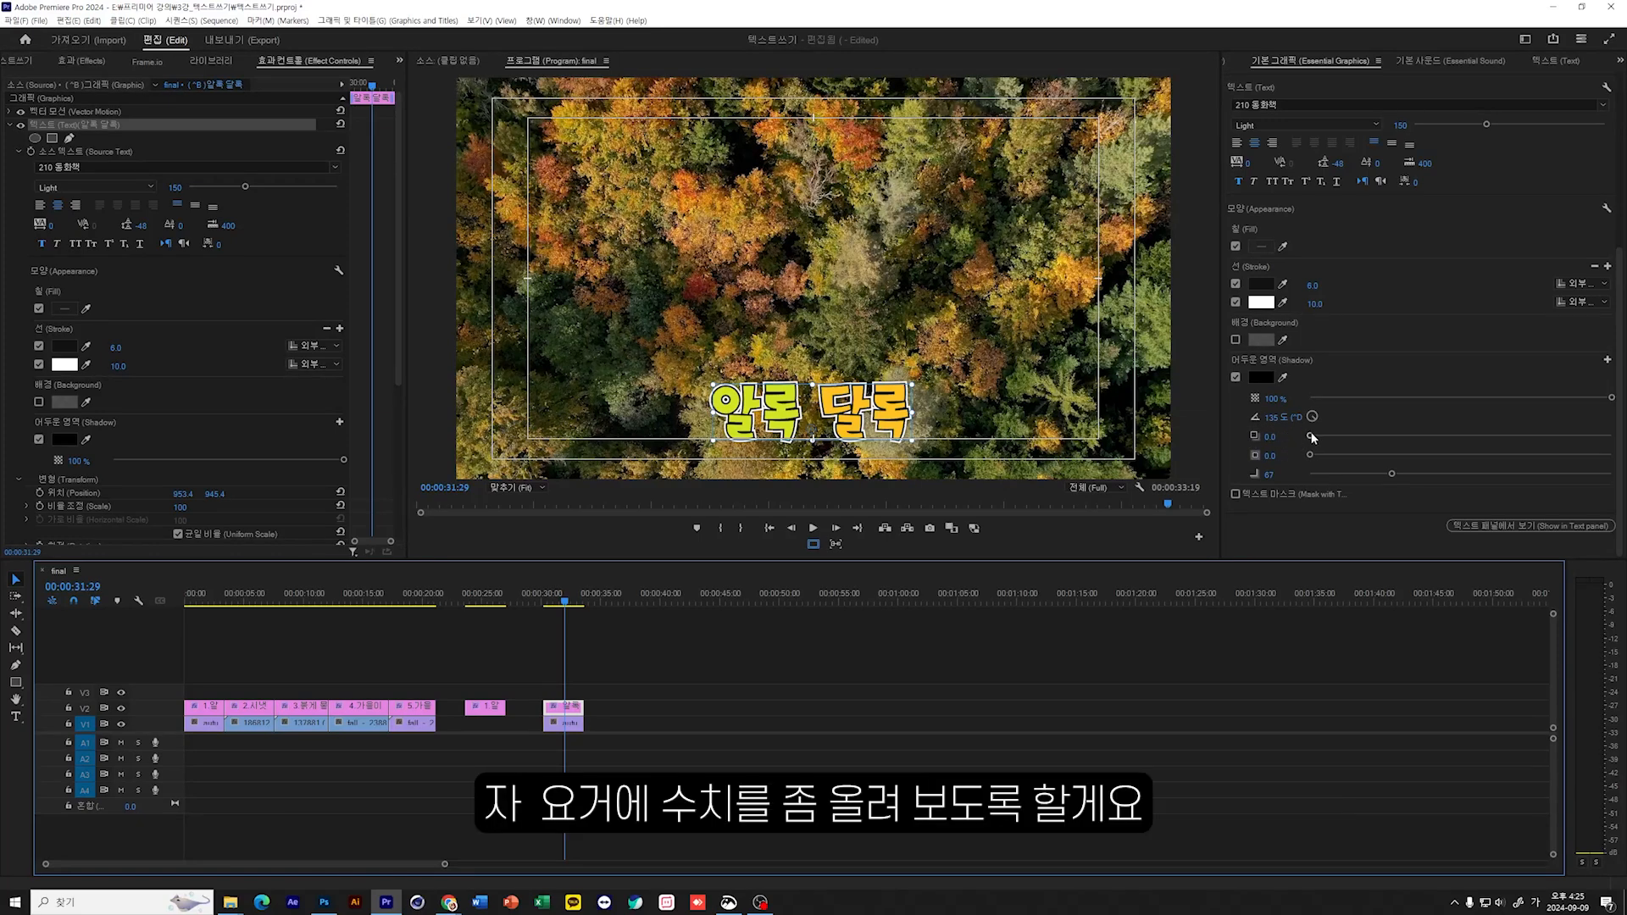
Step: Raise the title shadow's distance to about 44 and color the shadow white, FFFFFF
{"action": "left_click_drag", "start_coordinate": [1311, 436], "coordinate": [1375, 441]}
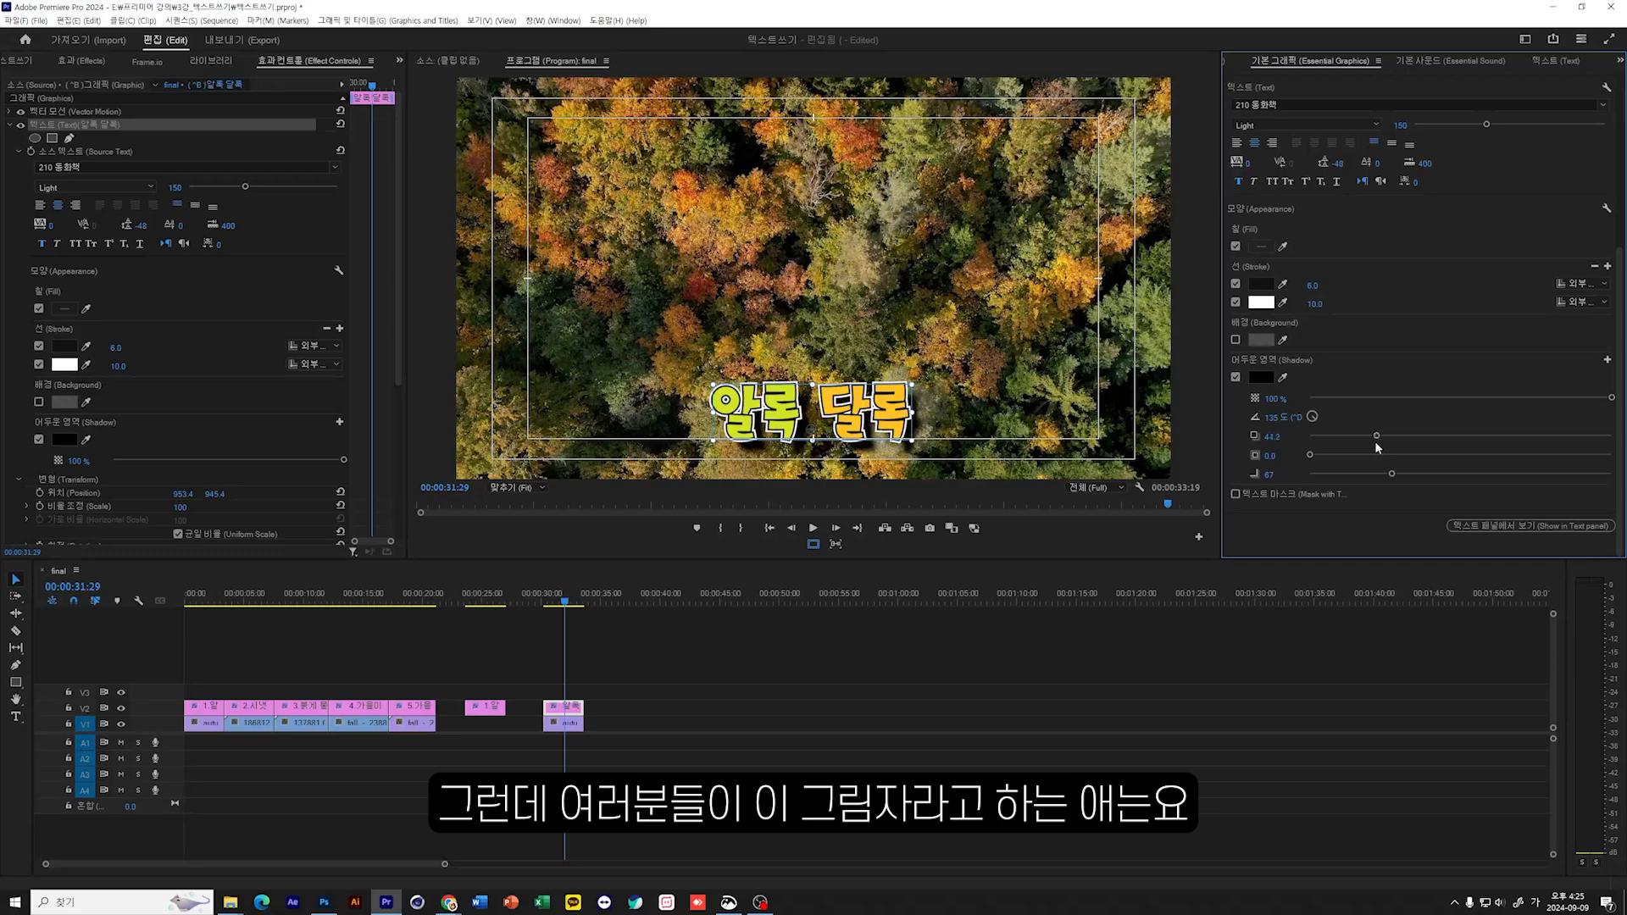
{"action": "left_click", "coordinate": [1261, 377]}
{"action": "left_click_drag", "start_coordinate": [192, 685], "coordinate": [165, 568]}
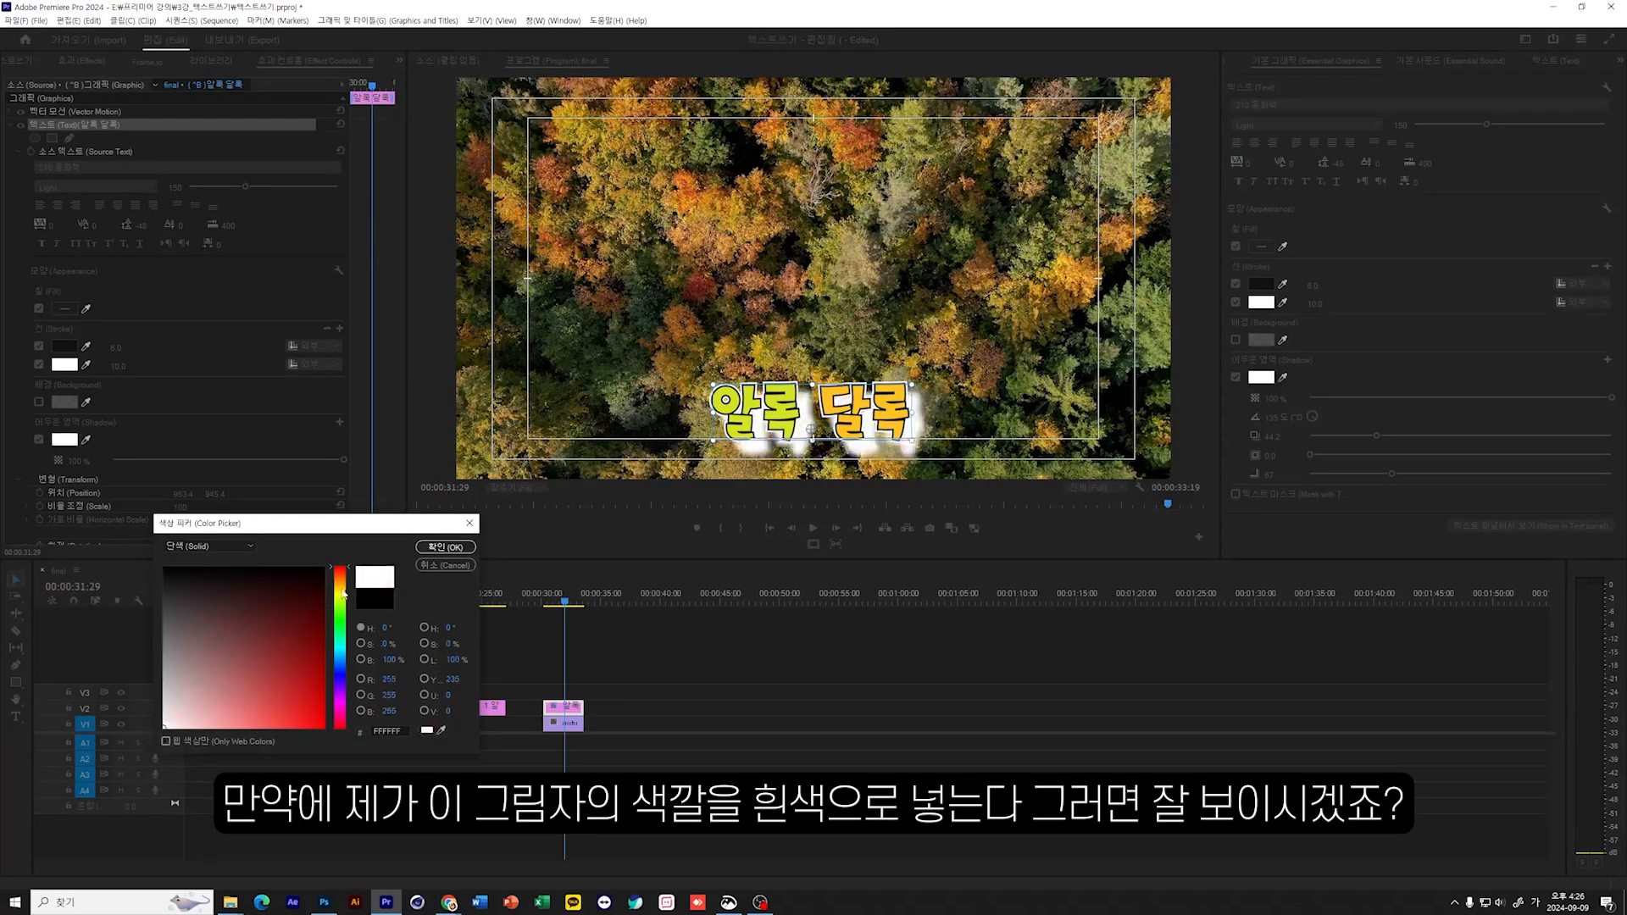
{"action": "left_click", "coordinate": [445, 546]}
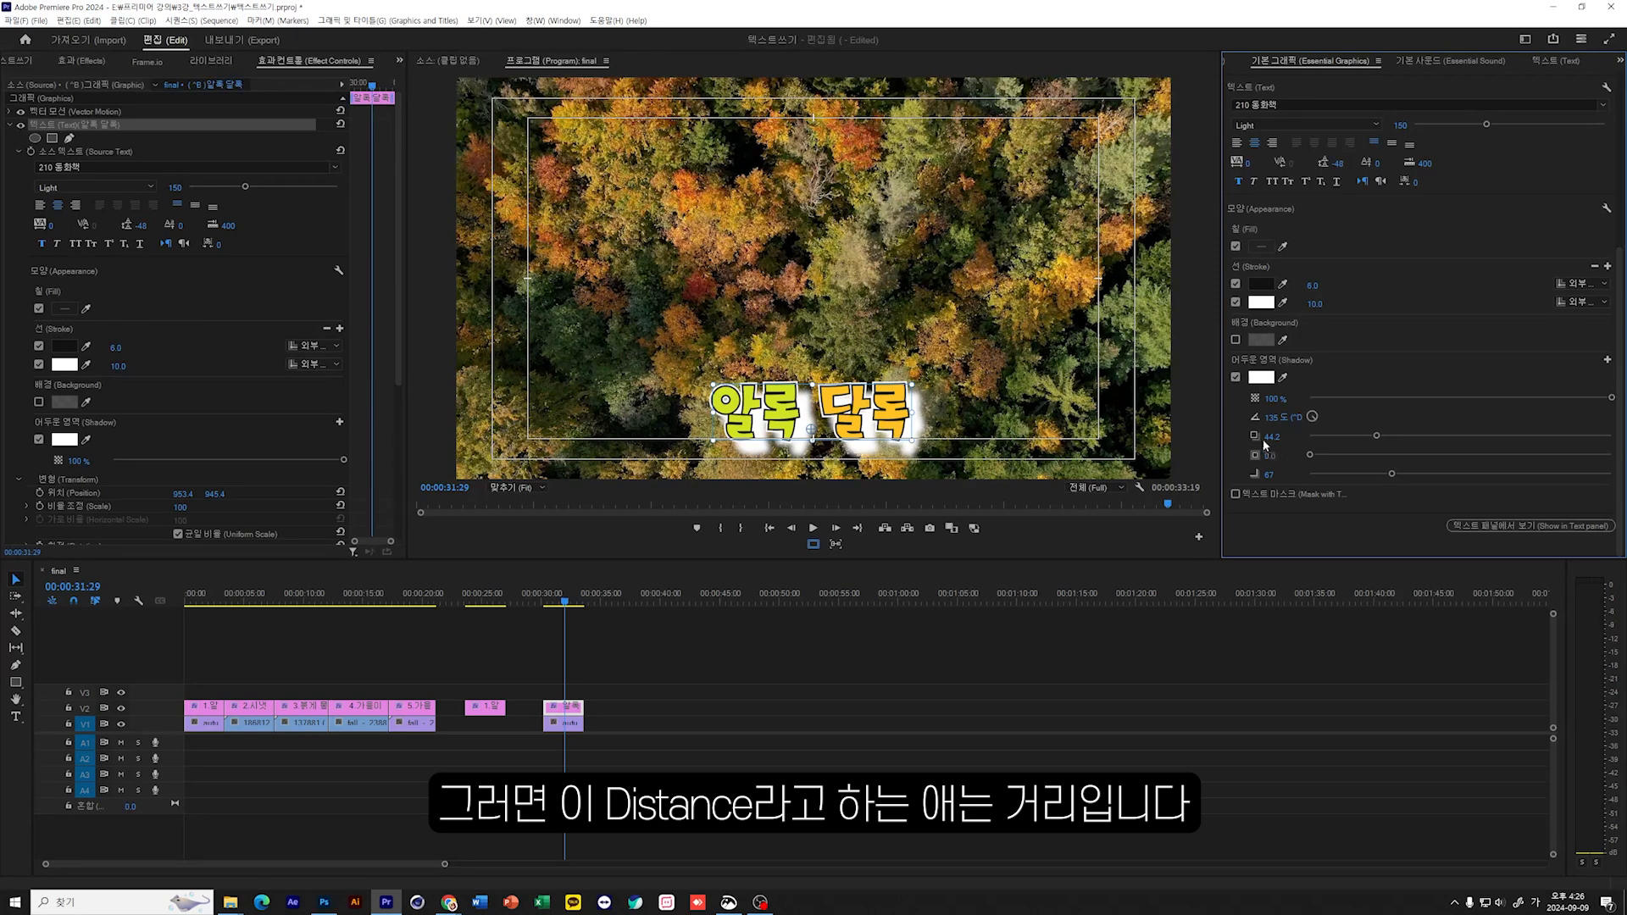
Step: Set the title shadow's blur to 0 and its distance to 7.6, keeping the size at 0
{"action": "mouse_move", "coordinate": [1272, 437]}
{"action": "left_mouse_down"}
{"action": "mouse_move", "coordinate": [1087, 437]}
{"action": "mouse_move", "coordinate": [1247, 436]}
{"action": "mouse_move", "coordinate": [1218, 436]}
{"action": "left_mouse_up"}
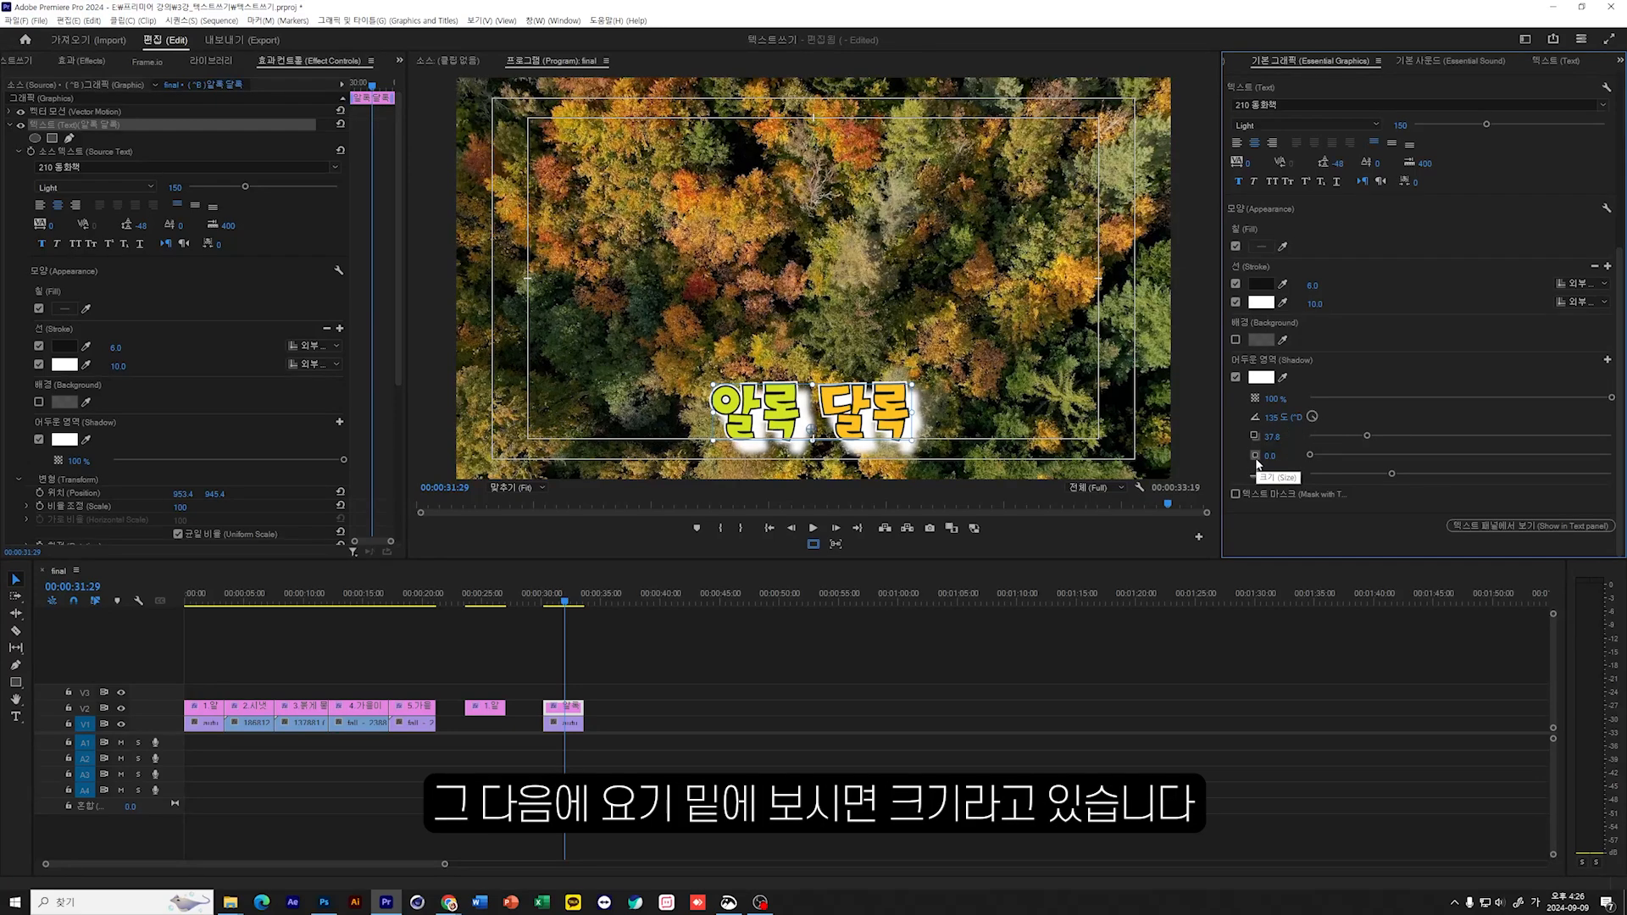
{"action": "left_click_drag", "start_coordinate": [1269, 456], "coordinate": [1310, 456]}
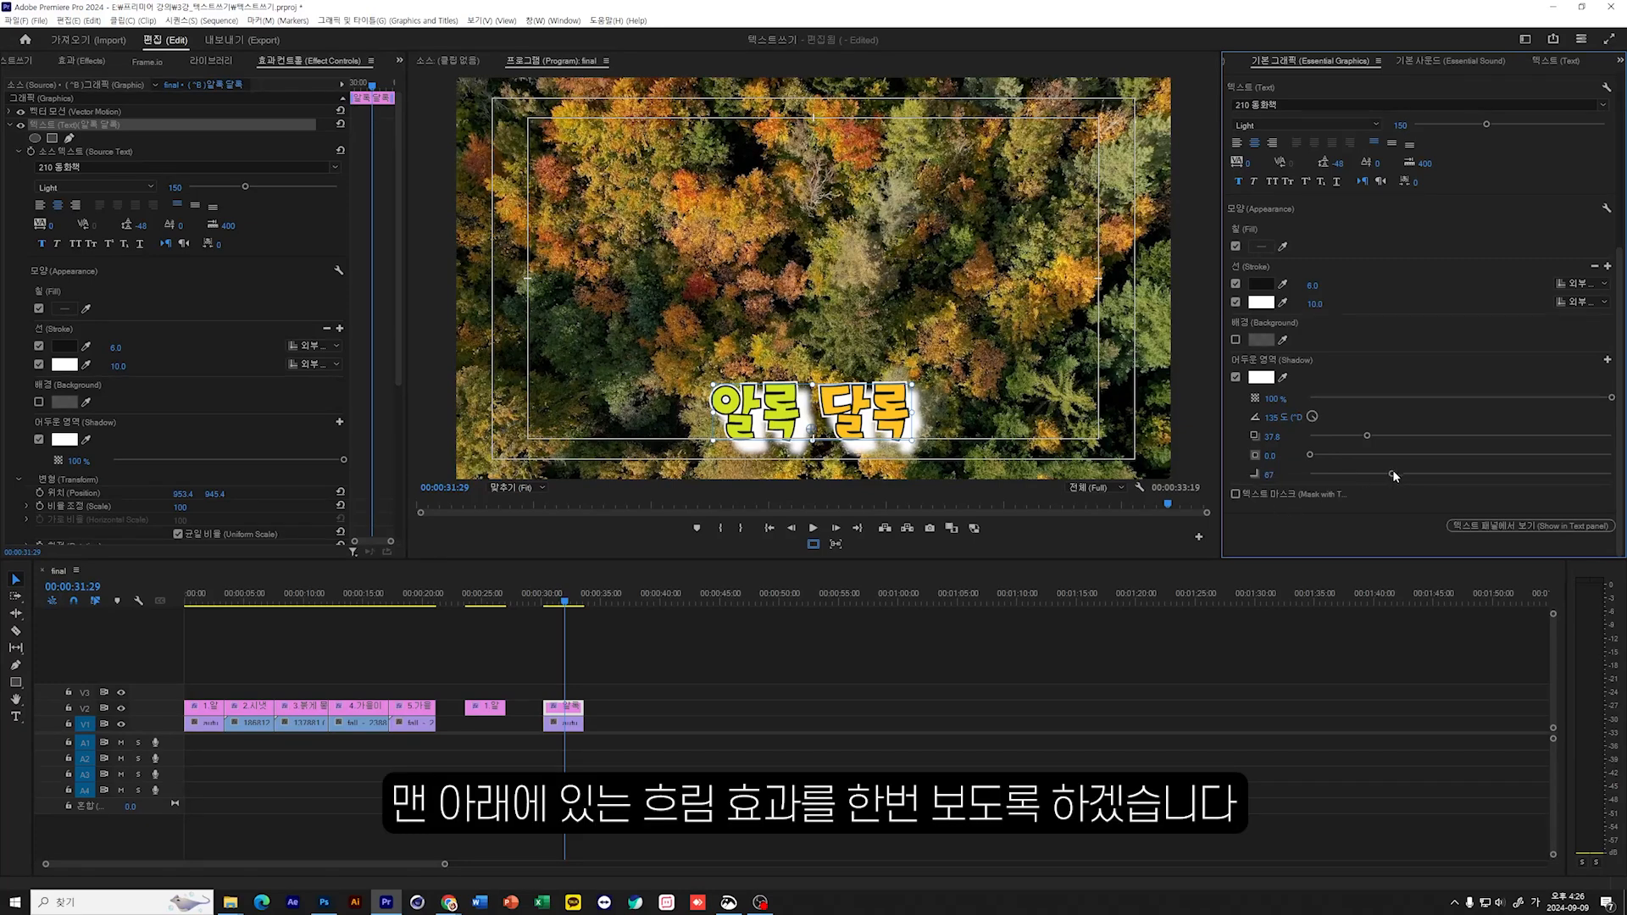
{"action": "left_click_drag", "start_coordinate": [1391, 473], "coordinate": [1280, 475]}
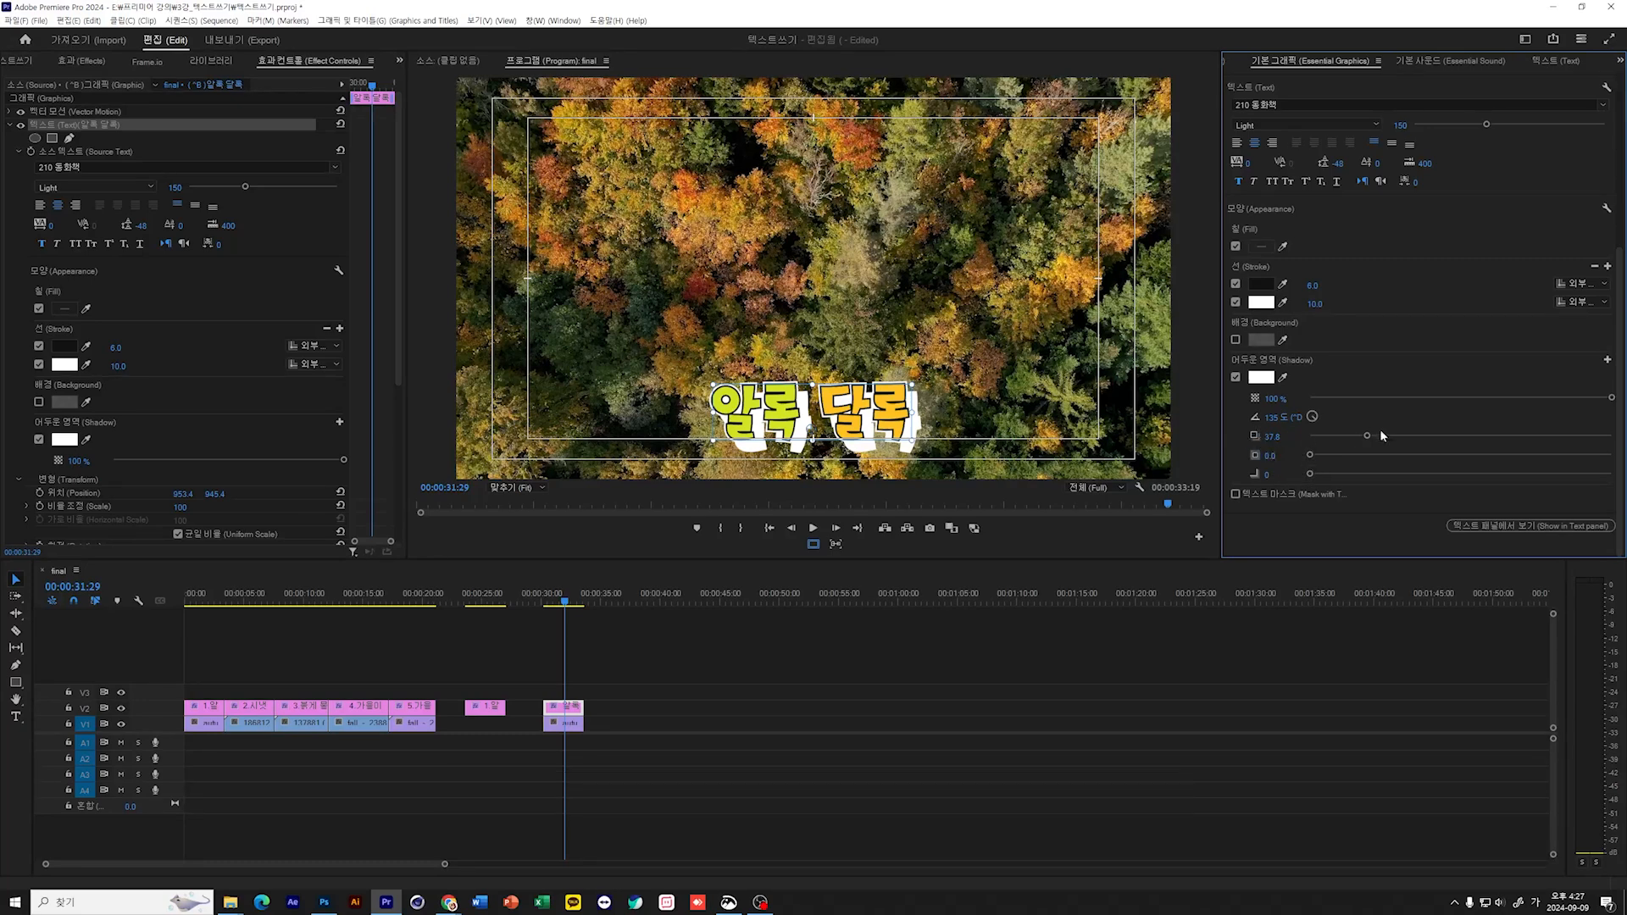
{"action": "left_click_drag", "start_coordinate": [1366, 437], "coordinate": [1323, 431]}
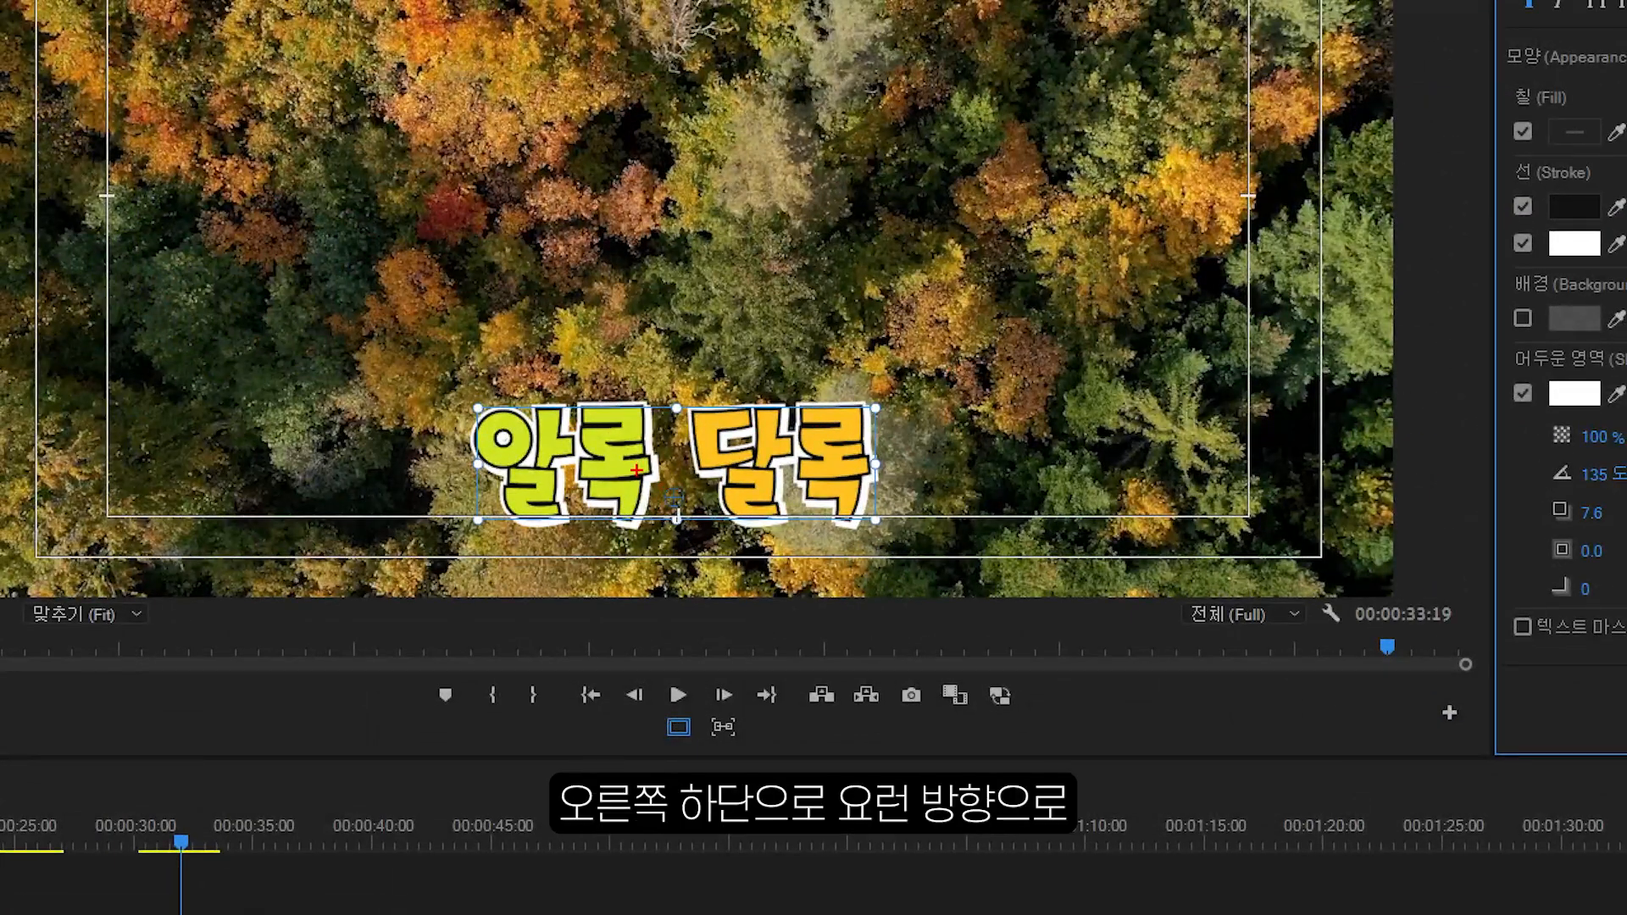
{"action": "left_click_drag", "start_coordinate": [607, 453], "coordinate": [677, 536]}
{"action": "mouse_move", "coordinate": [665, 476]}
{"action": "left_mouse_down"}
{"action": "mouse_move", "coordinate": [681, 541]}
{"action": "mouse_move", "coordinate": [606, 540]}
{"action": "left_mouse_up"}
{"action": "mouse_move", "coordinate": [674, 438]}
{"action": "left_mouse_down"}
{"action": "mouse_move", "coordinate": [640, 435]}
{"action": "mouse_move", "coordinate": [627, 402]}
{"action": "mouse_move", "coordinate": [658, 401]}
{"action": "mouse_move", "coordinate": [670, 433]}
{"action": "left_mouse_up"}
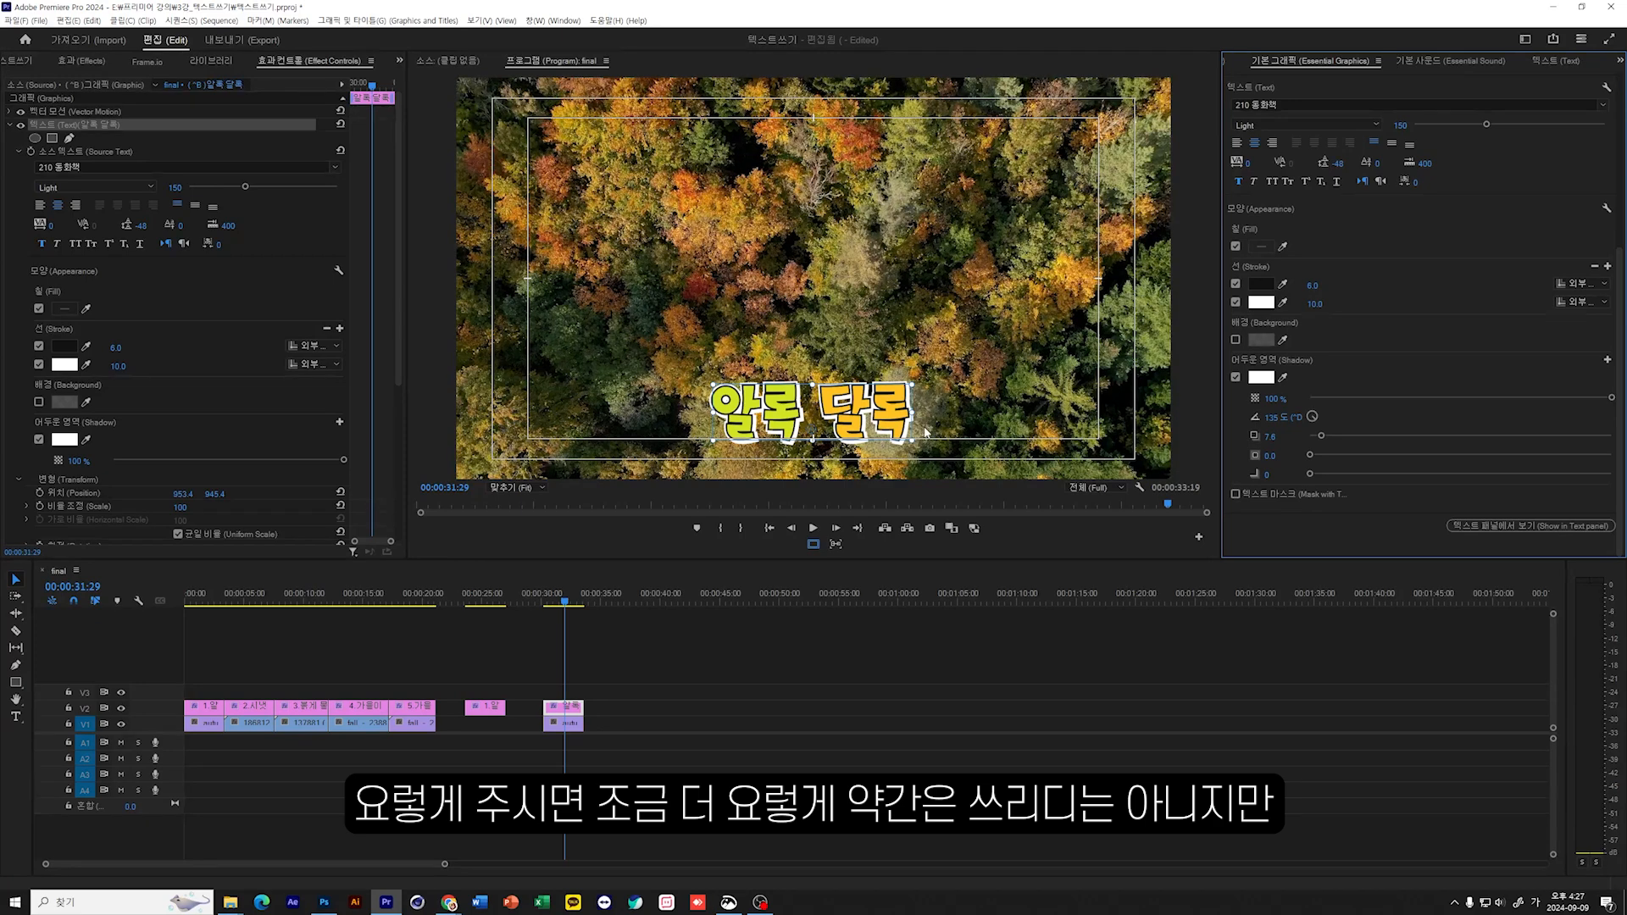
Step: Recolor the title's second stroke with a dark green sampled from the forest footage, and give the shadow that same stroke color
{"action": "left_click", "coordinate": [1284, 303]}
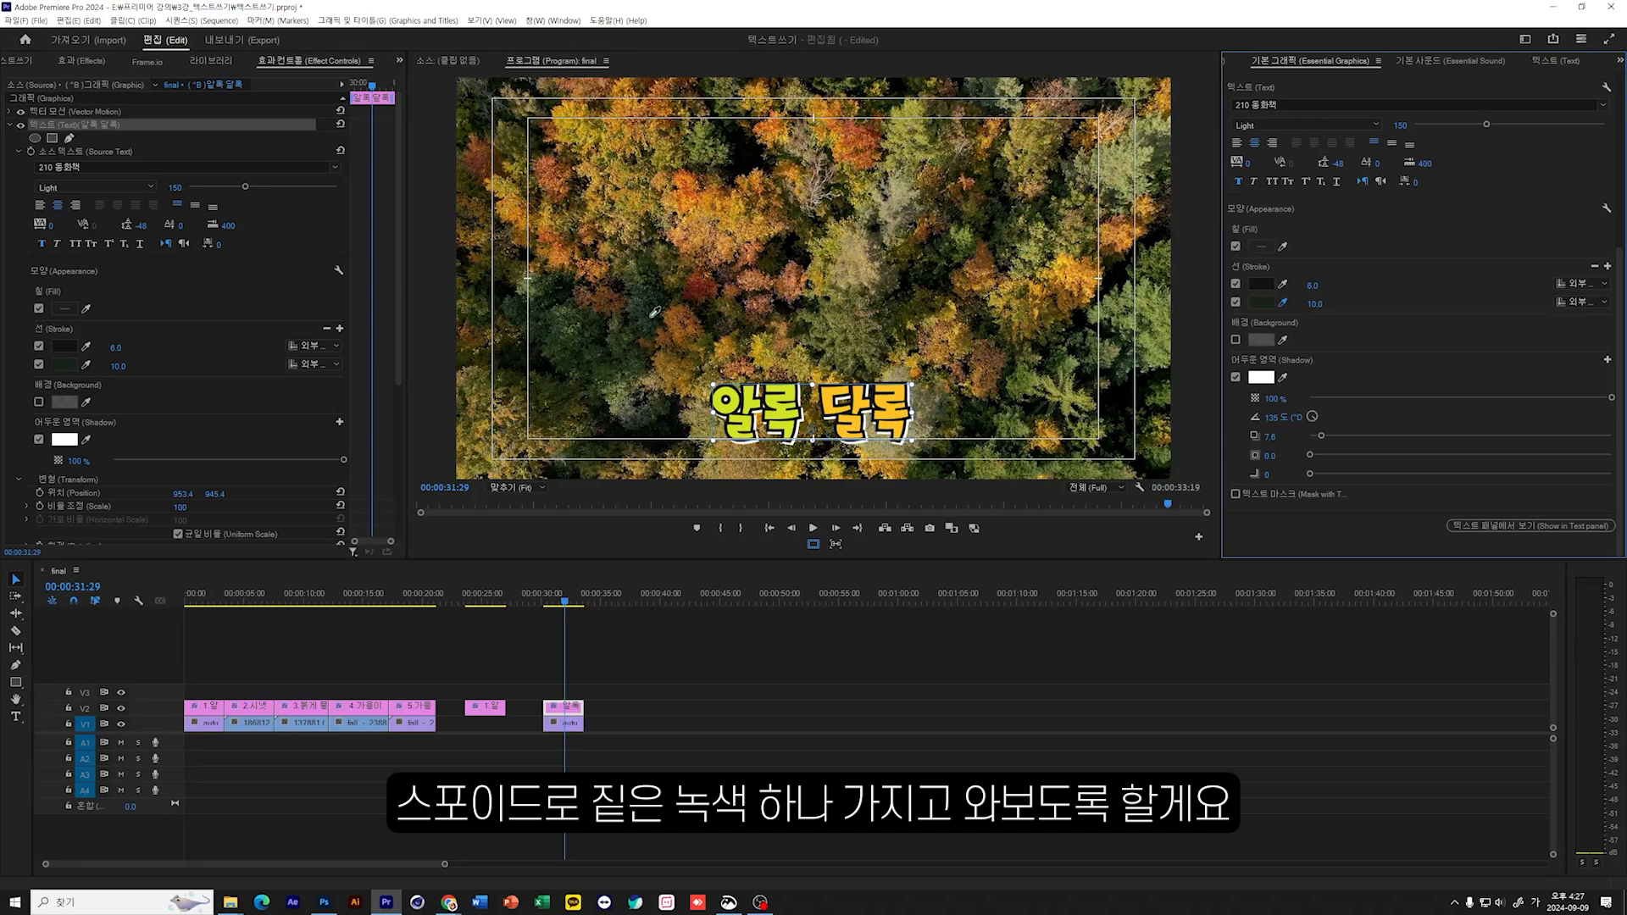
{"action": "left_click", "coordinate": [645, 260]}
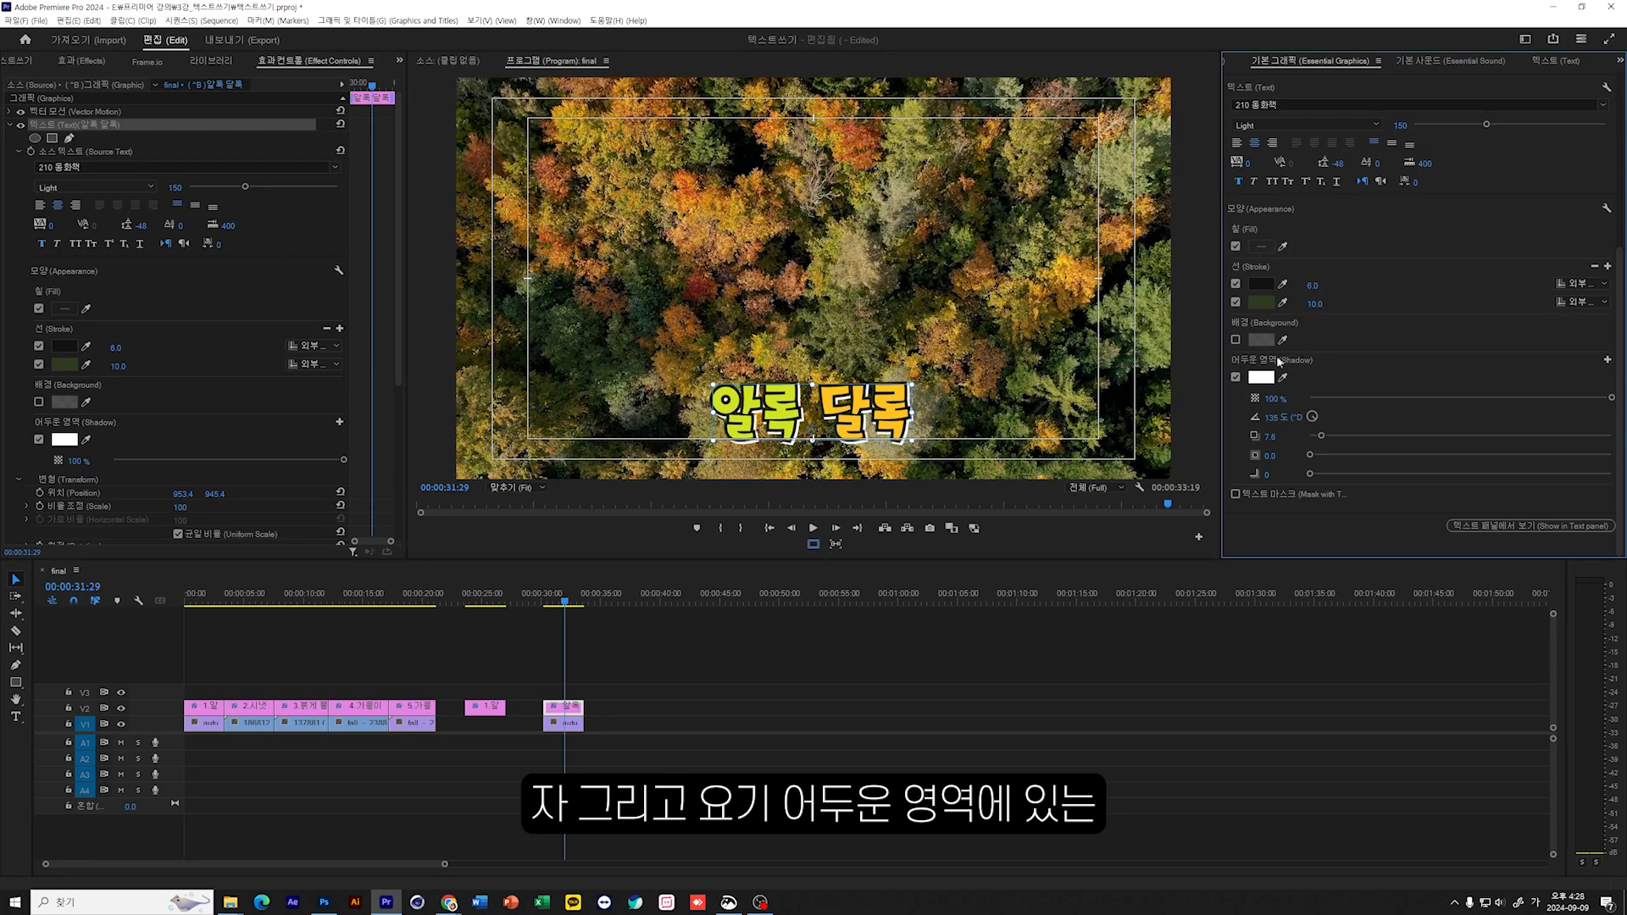
{"action": "left_click", "coordinate": [1283, 378]}
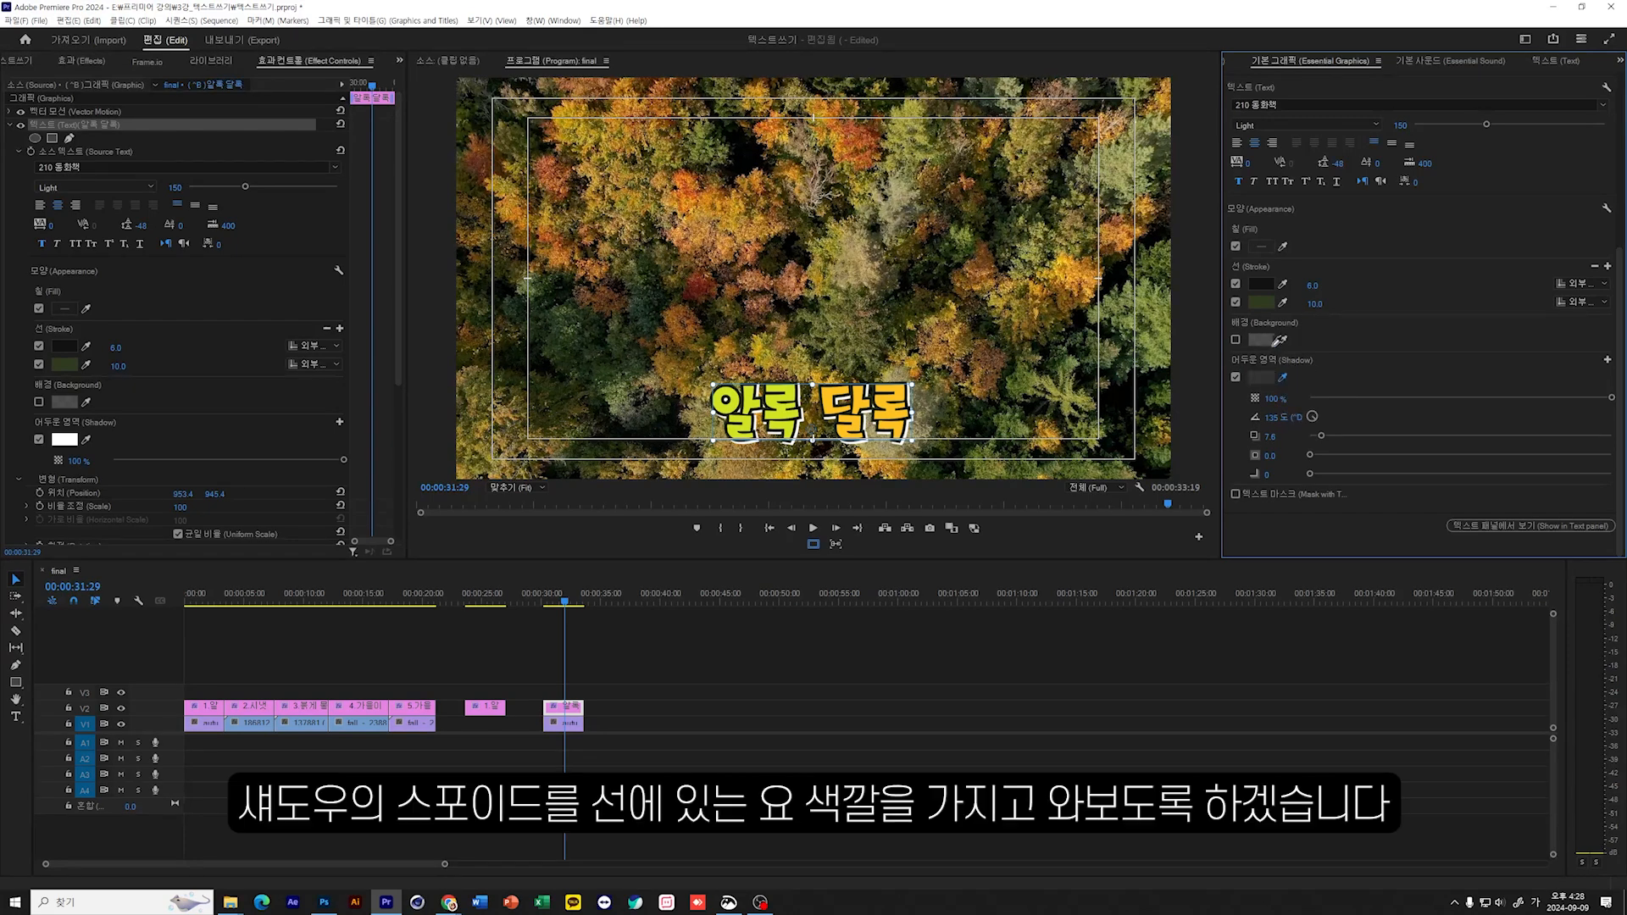
{"action": "left_click", "coordinate": [1261, 299]}
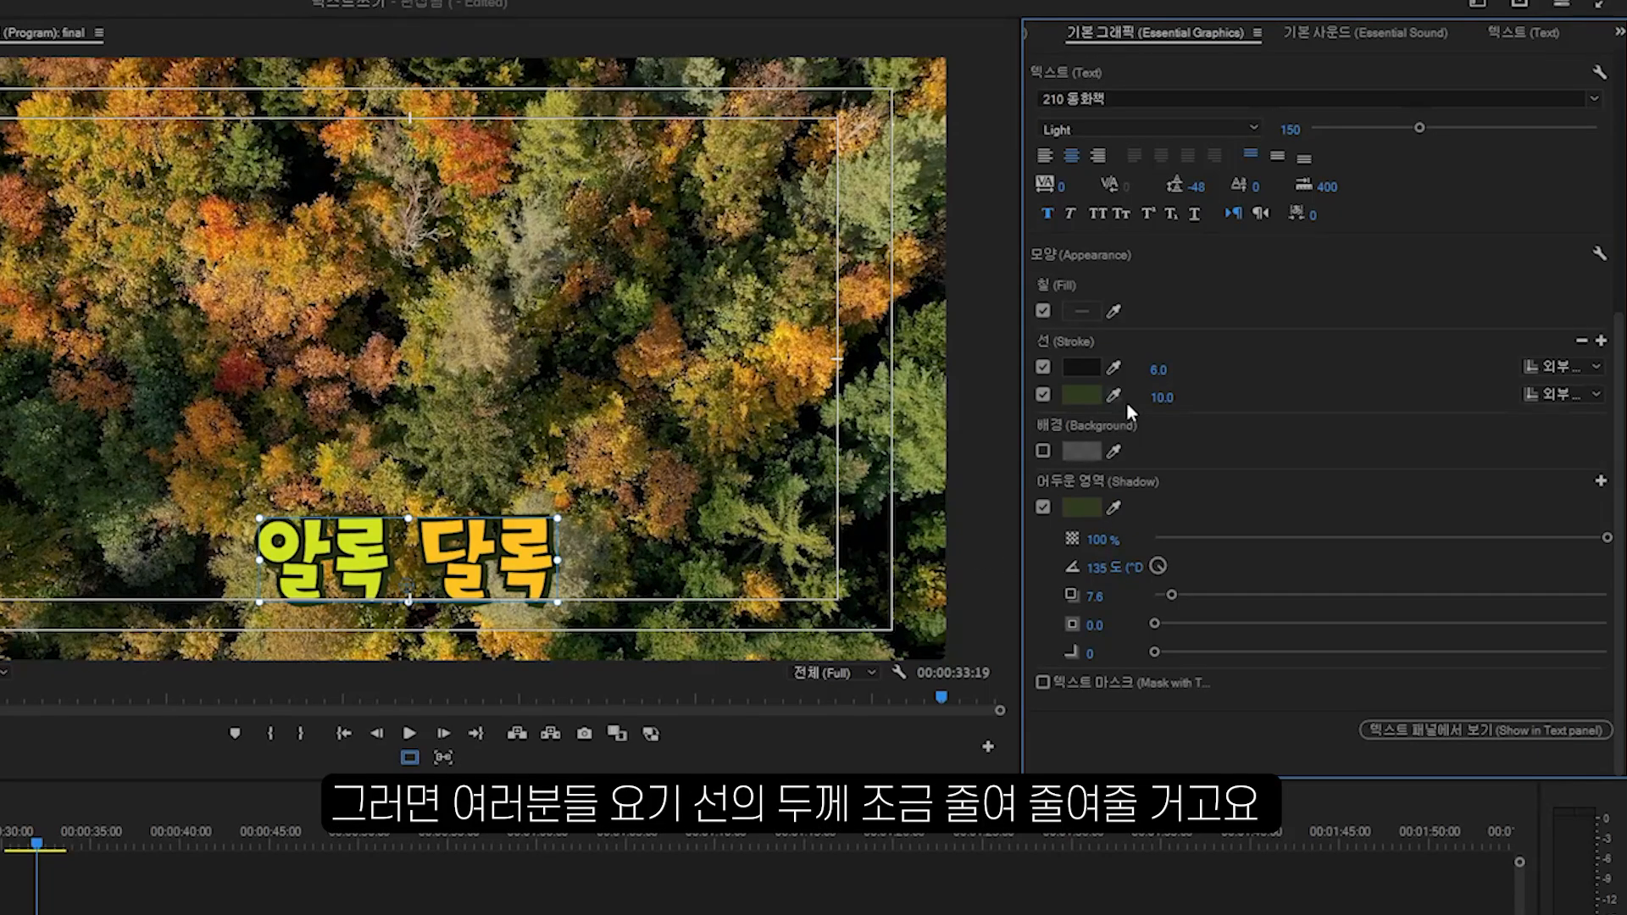
Step: Set the width of the title's dark green second stroke to 5.0
{"action": "left_click", "coordinate": [1162, 397]}
{"action": "type", "text": "3"}
{"action": "key", "text": "Return"}
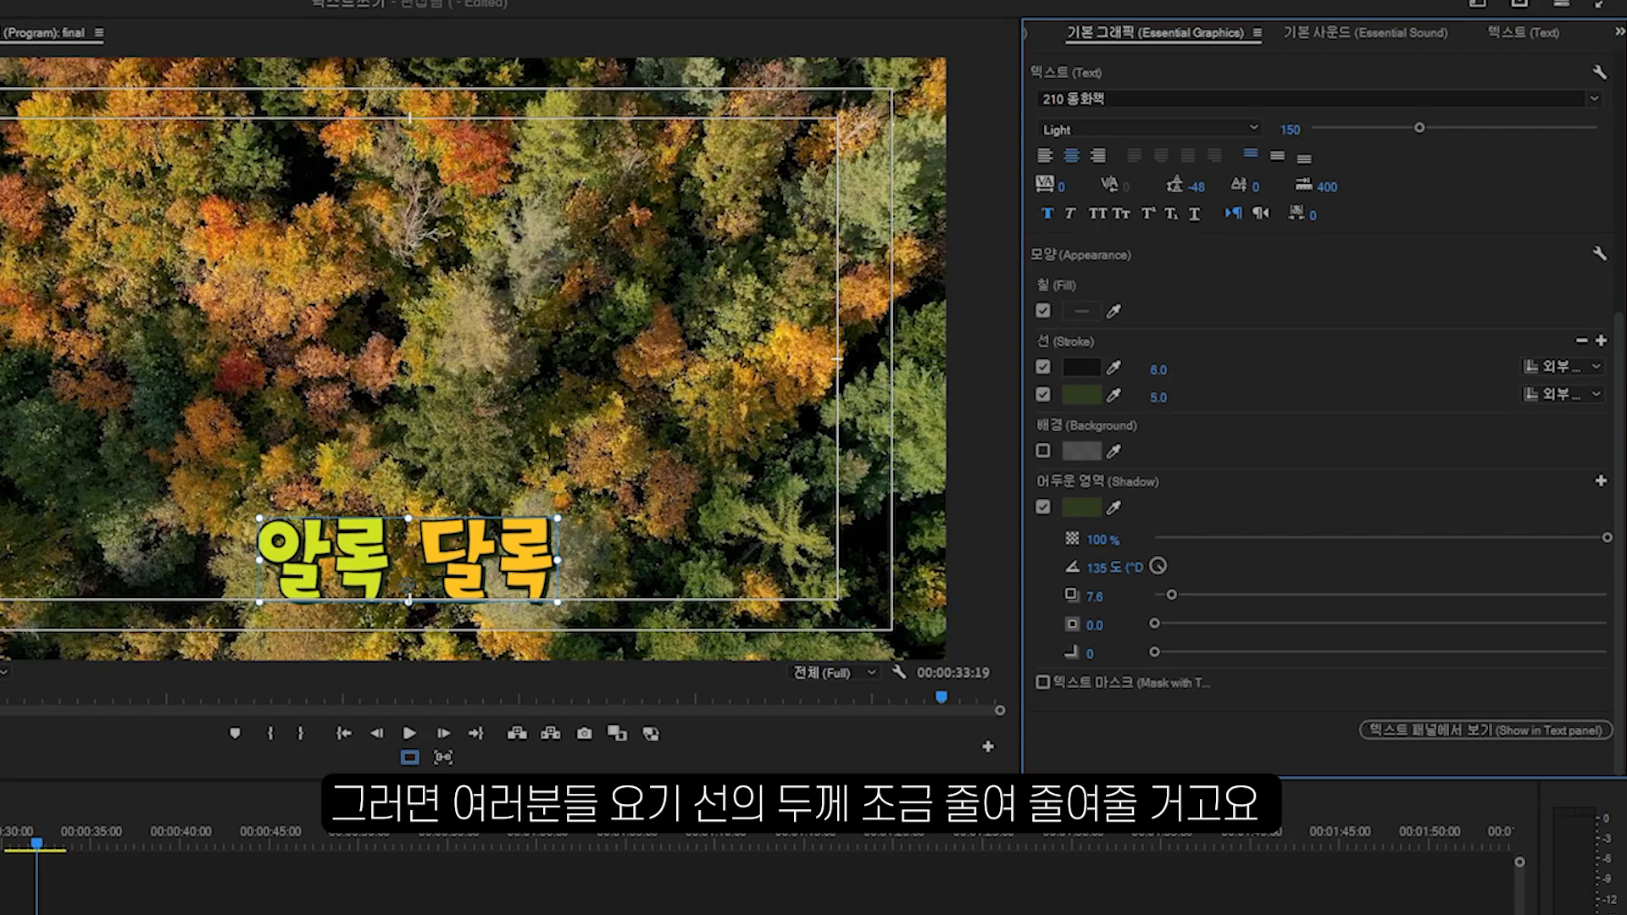
Step: Set the width of the title's second stroke to 3.0 and the shadow's distance to 11.8, keeping the shadow size at 0
{"action": "key", "text": "Up"}
{"action": "key", "text": "Up"}
{"action": "key", "text": "Up"}
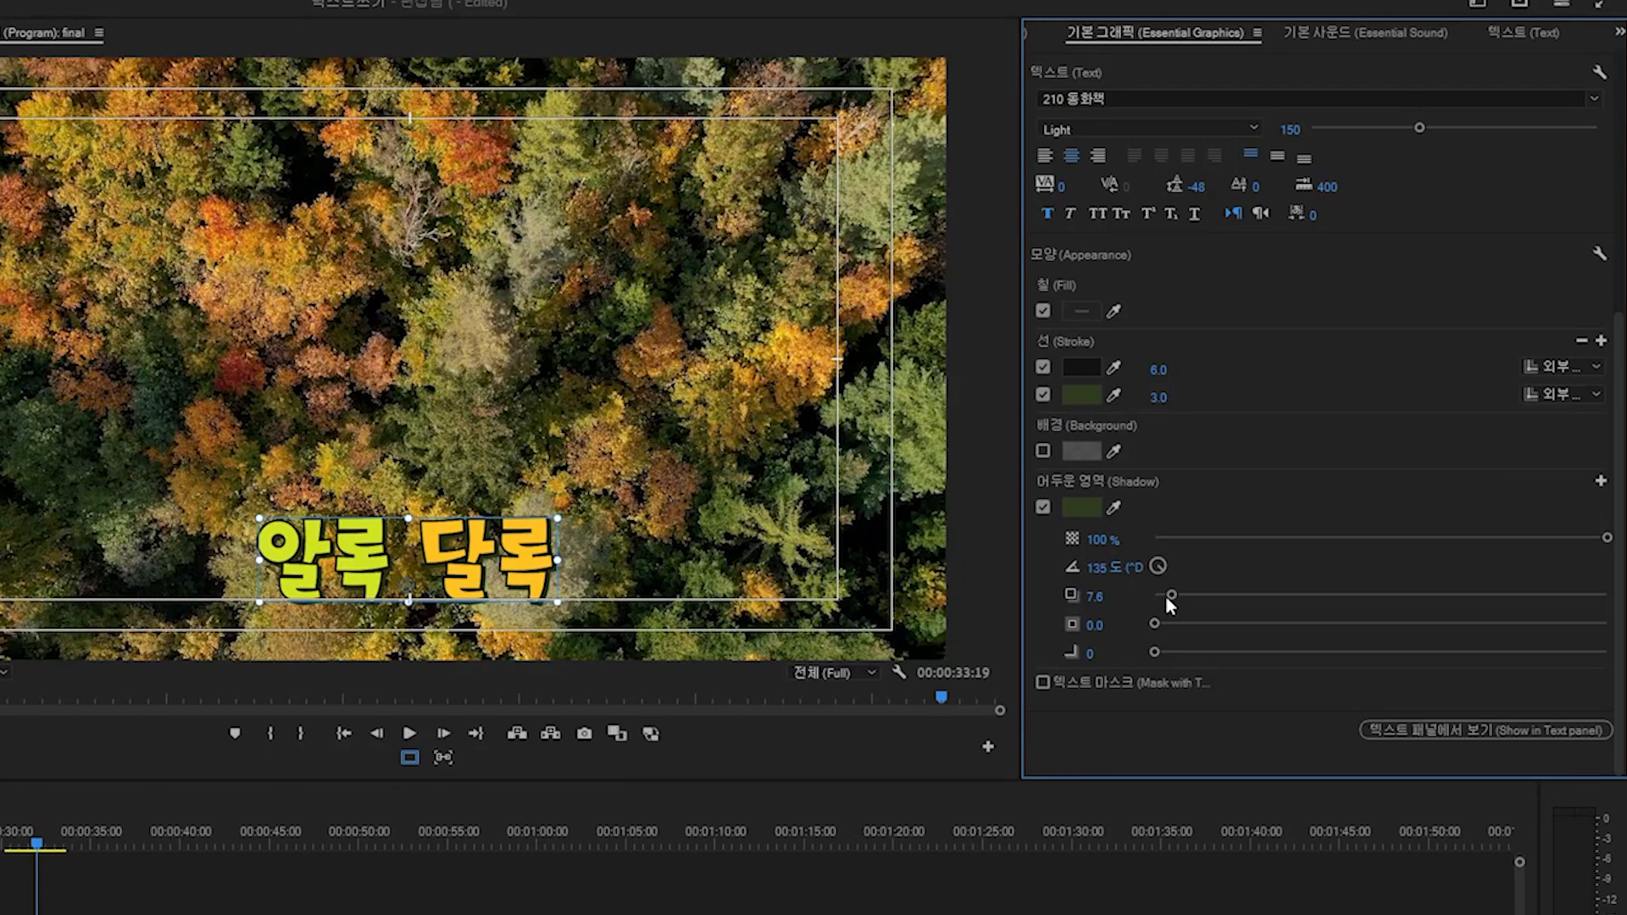
{"action": "left_click_drag", "start_coordinate": [1168, 597], "coordinate": [1183, 600]}
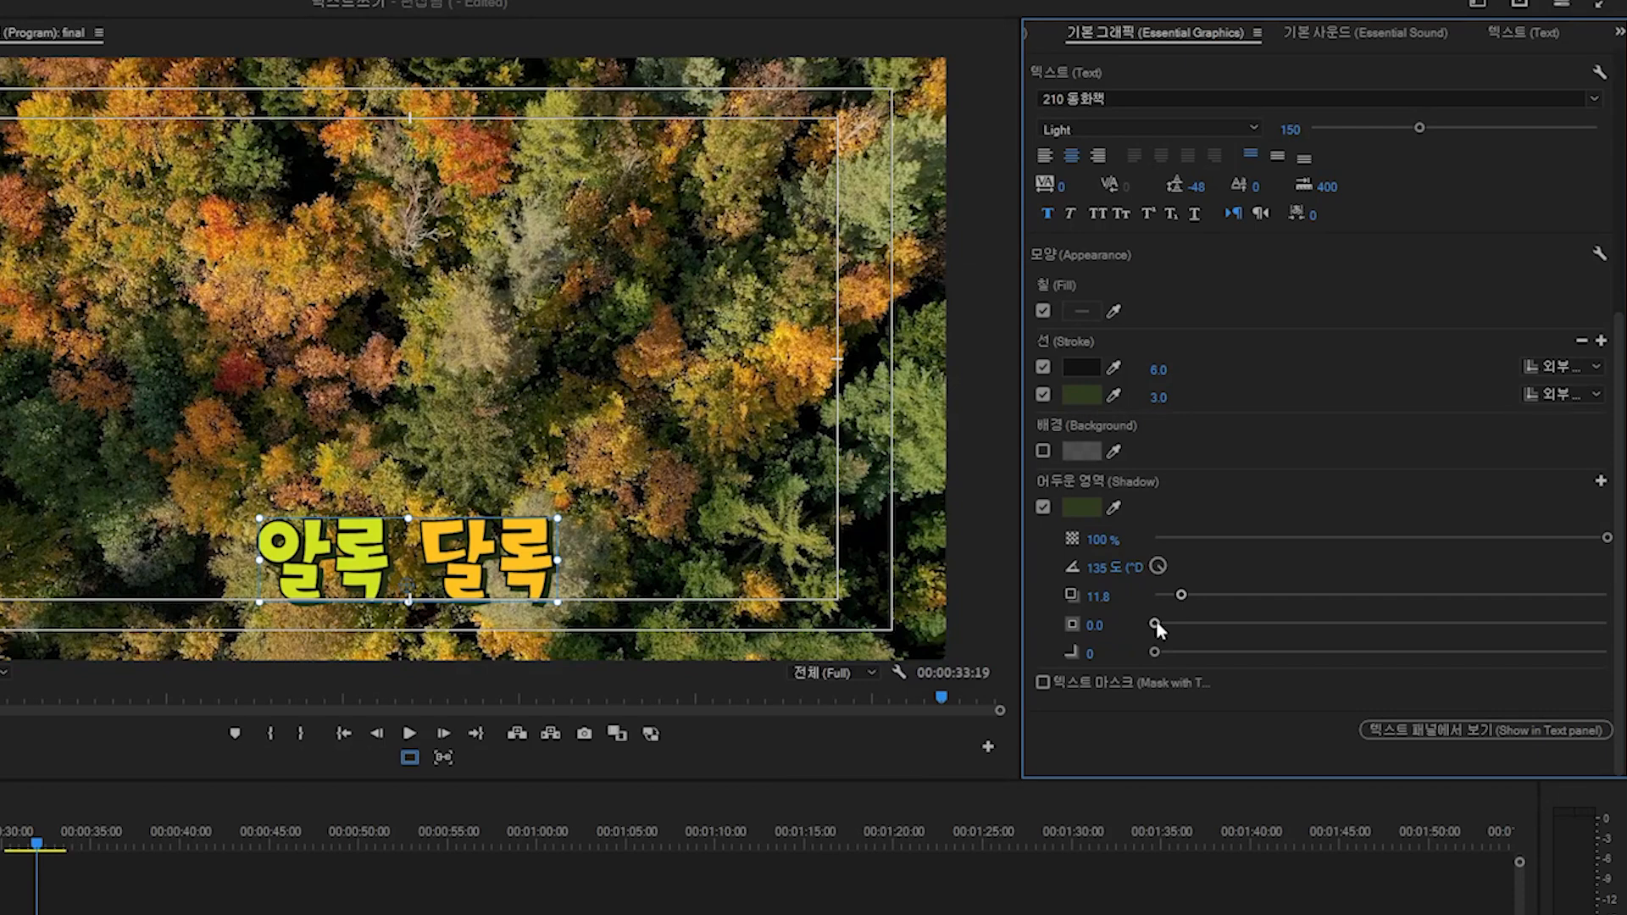
{"action": "mouse_move", "coordinate": [1156, 625]}
{"action": "left_mouse_down"}
{"action": "mouse_move", "coordinate": [1191, 628]}
{"action": "mouse_move", "coordinate": [1153, 616]}
{"action": "left_mouse_up"}
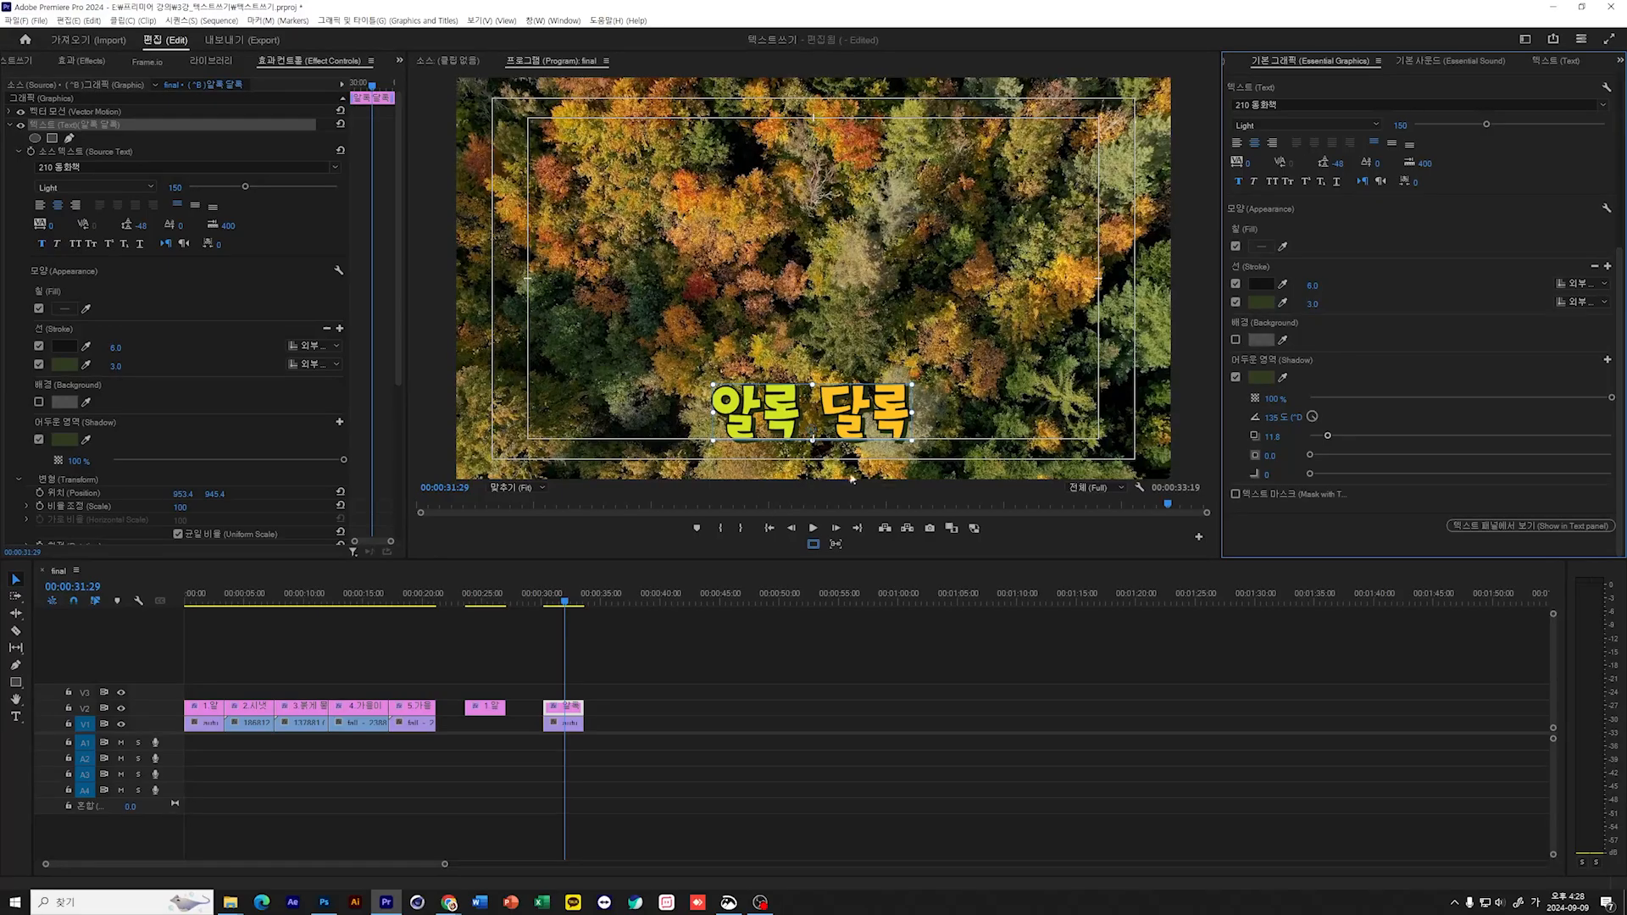
Step: Recolor the title's second stroke and its shadow white, FFFFFF
{"action": "left_click", "coordinate": [1261, 302]}
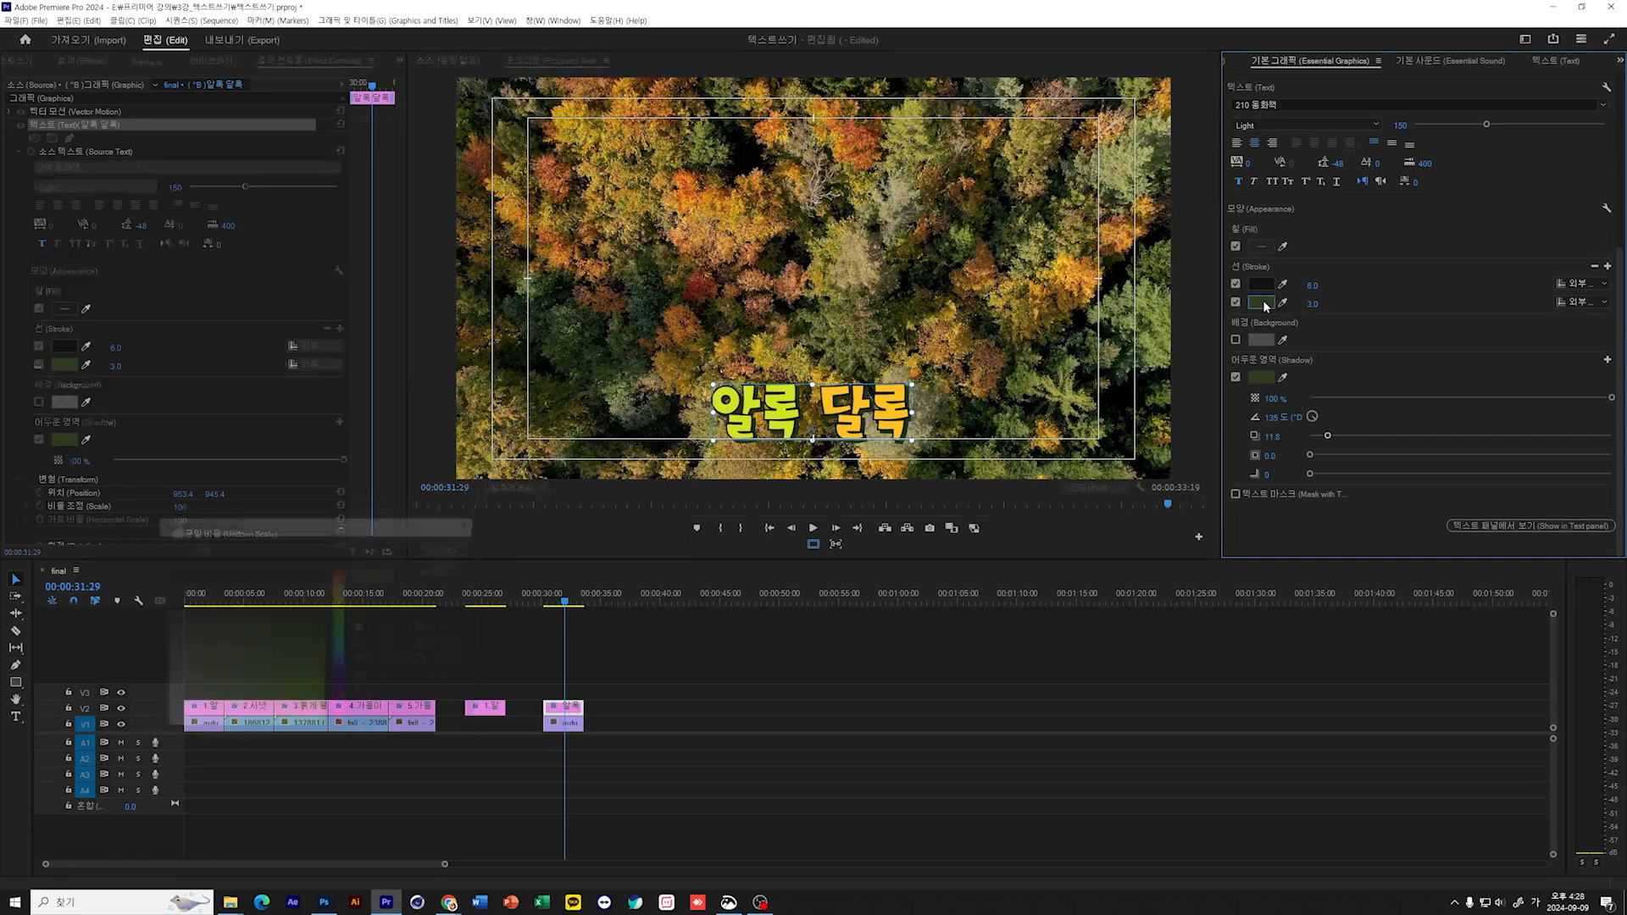
{"action": "left_click", "coordinate": [163, 567]}
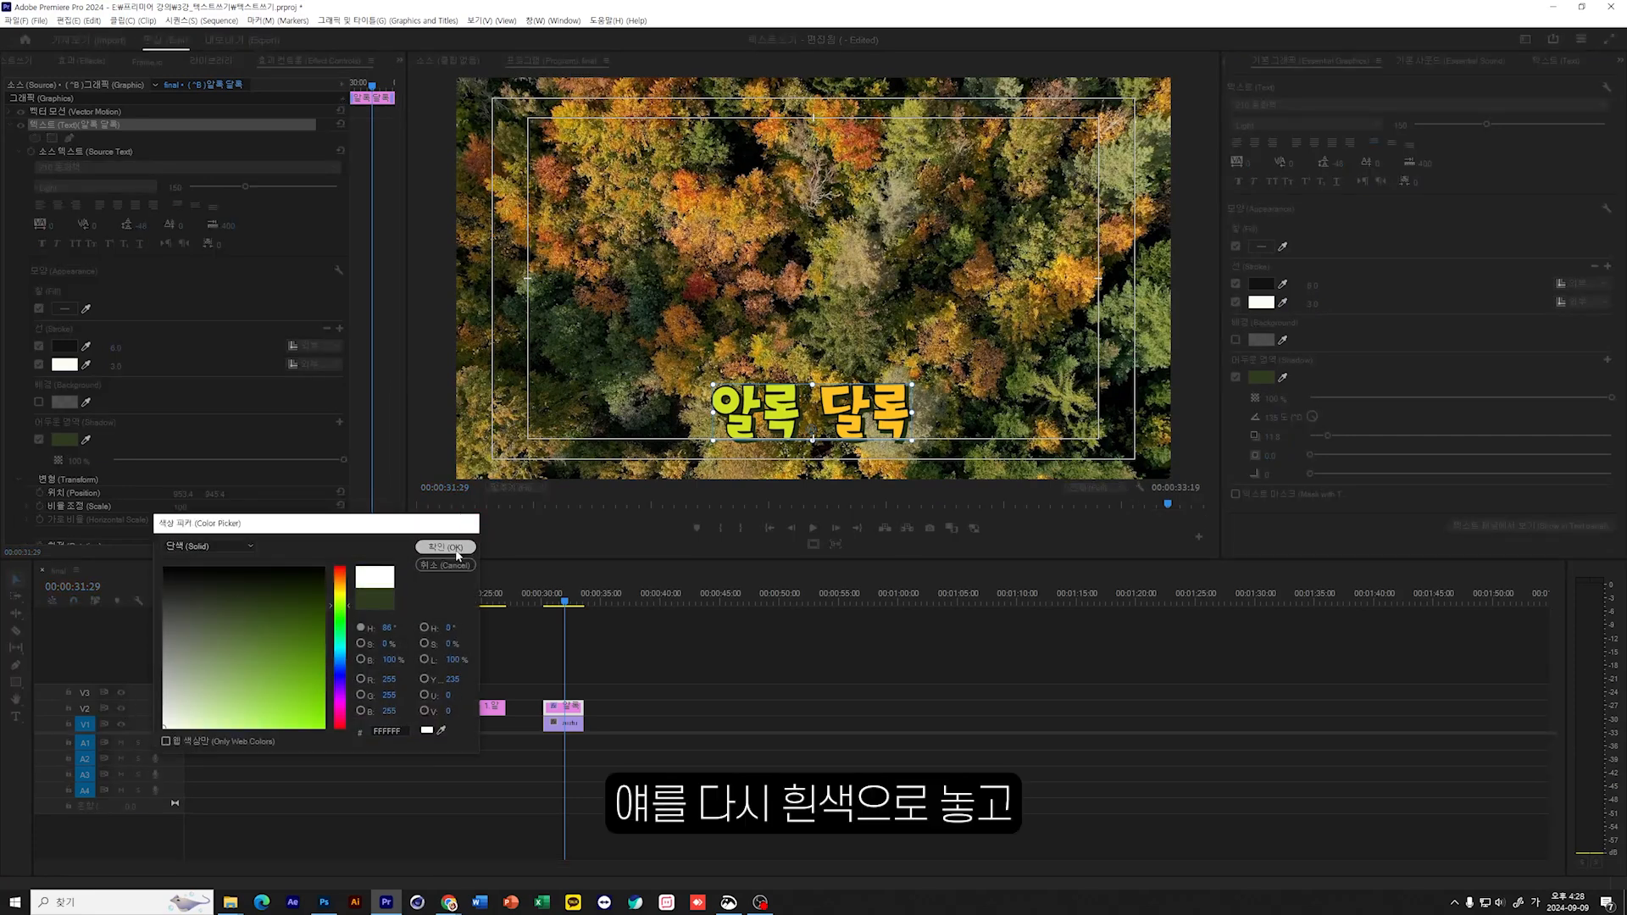
{"action": "left_click", "coordinate": [445, 547]}
{"action": "left_click", "coordinate": [1261, 380]}
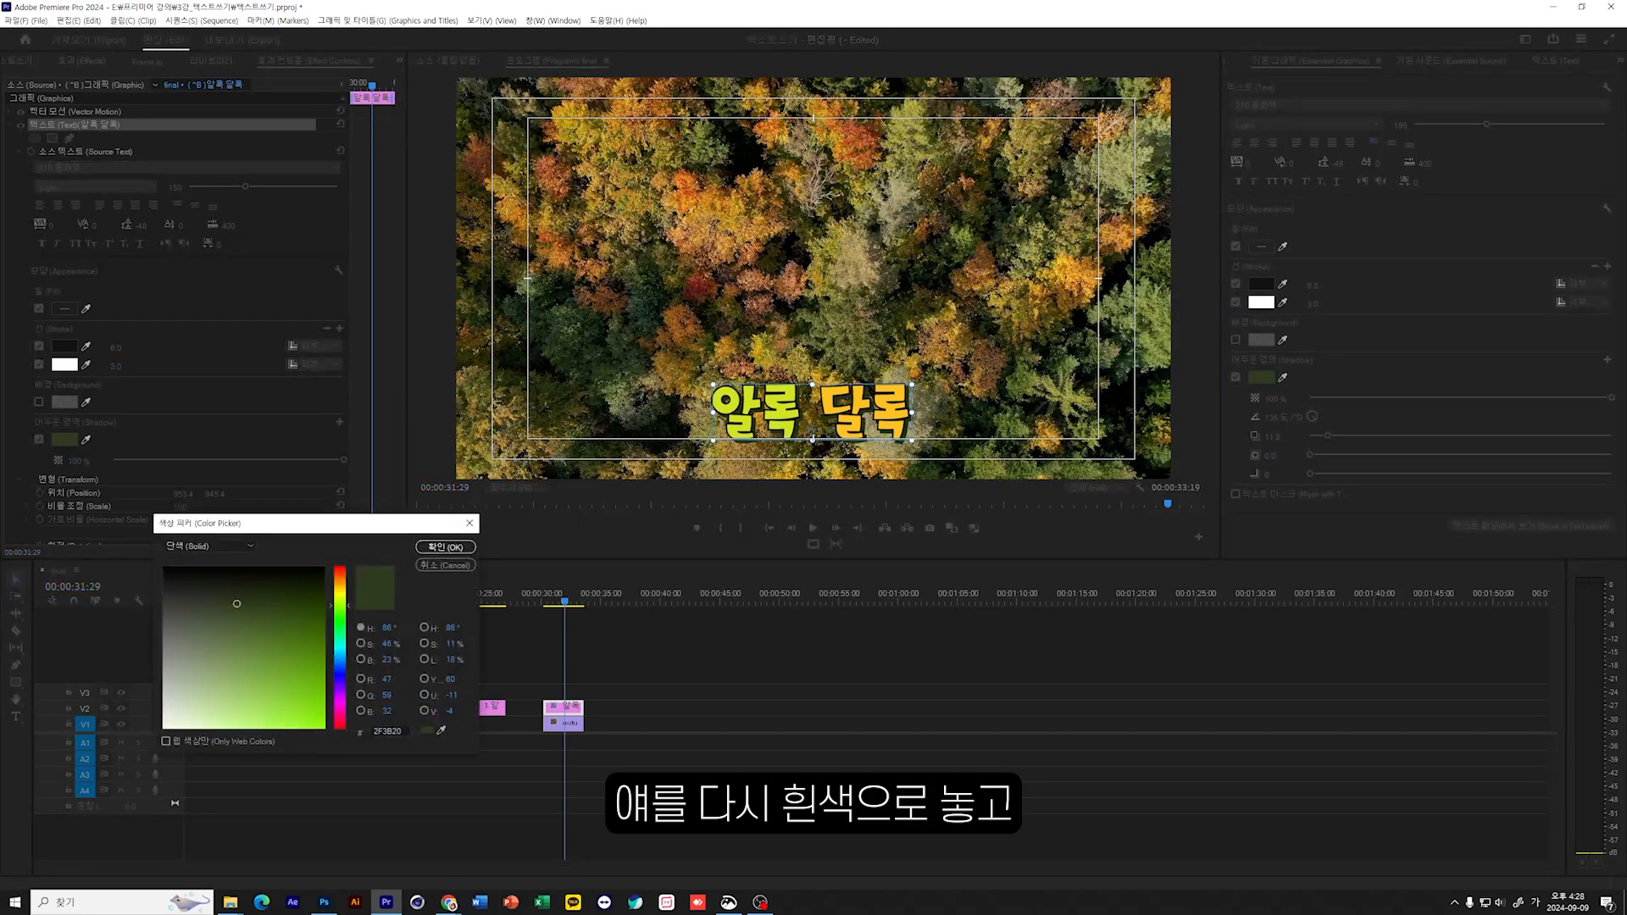
{"action": "left_click", "coordinate": [164, 727]}
{"action": "left_click", "coordinate": [447, 546]}
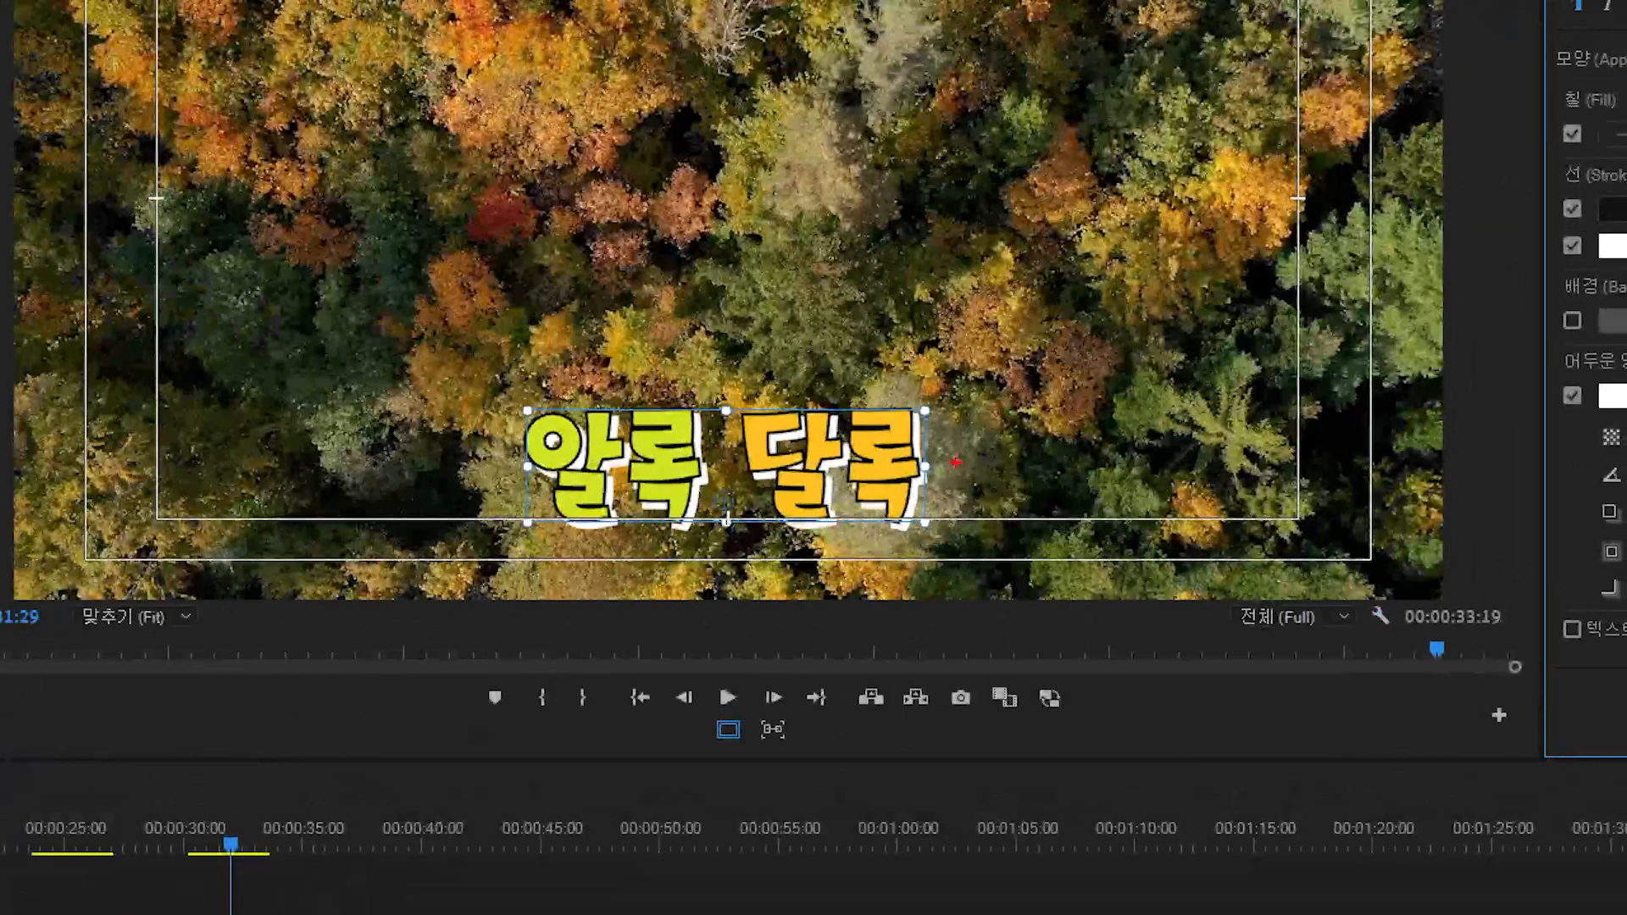
{"action": "mouse_move", "coordinate": [937, 434]}
{"action": "left_mouse_down"}
{"action": "mouse_move", "coordinate": [903, 427]}
{"action": "mouse_move", "coordinate": [920, 383]}
{"action": "mouse_move", "coordinate": [932, 437]}
{"action": "left_mouse_up"}
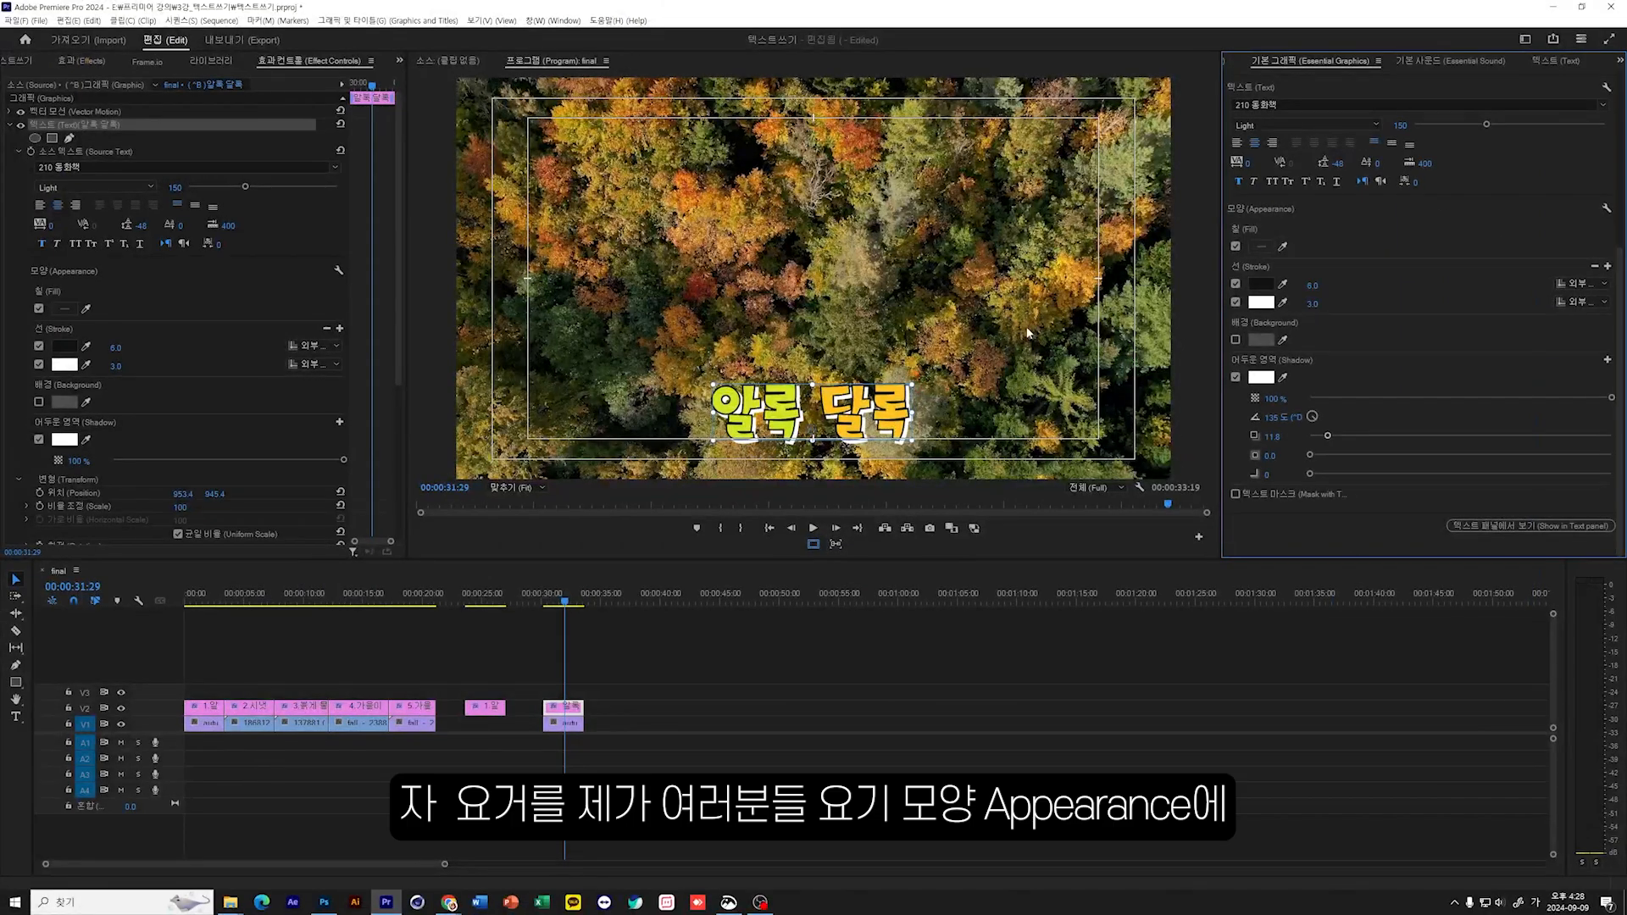
Step: Set the line join of the title's strokes to Round Join, and the shadow's distance to 7.2 and size to 1.7
{"action": "left_click", "coordinate": [1606, 209]}
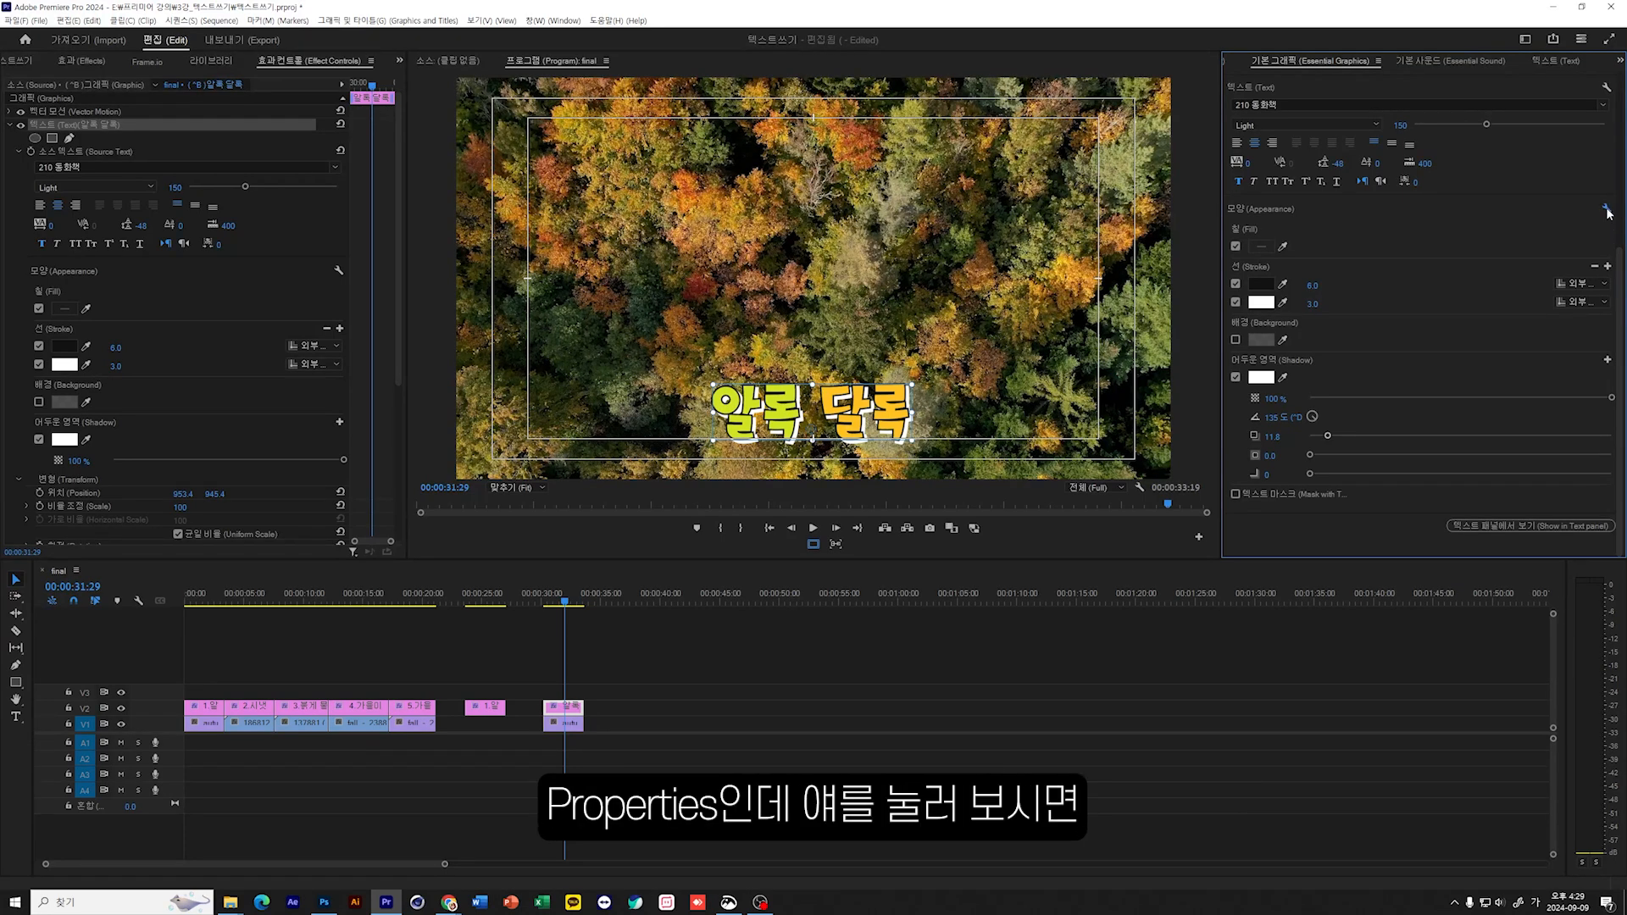
{"action": "left_click_drag", "start_coordinate": [852, 360], "coordinate": [528, 477]}
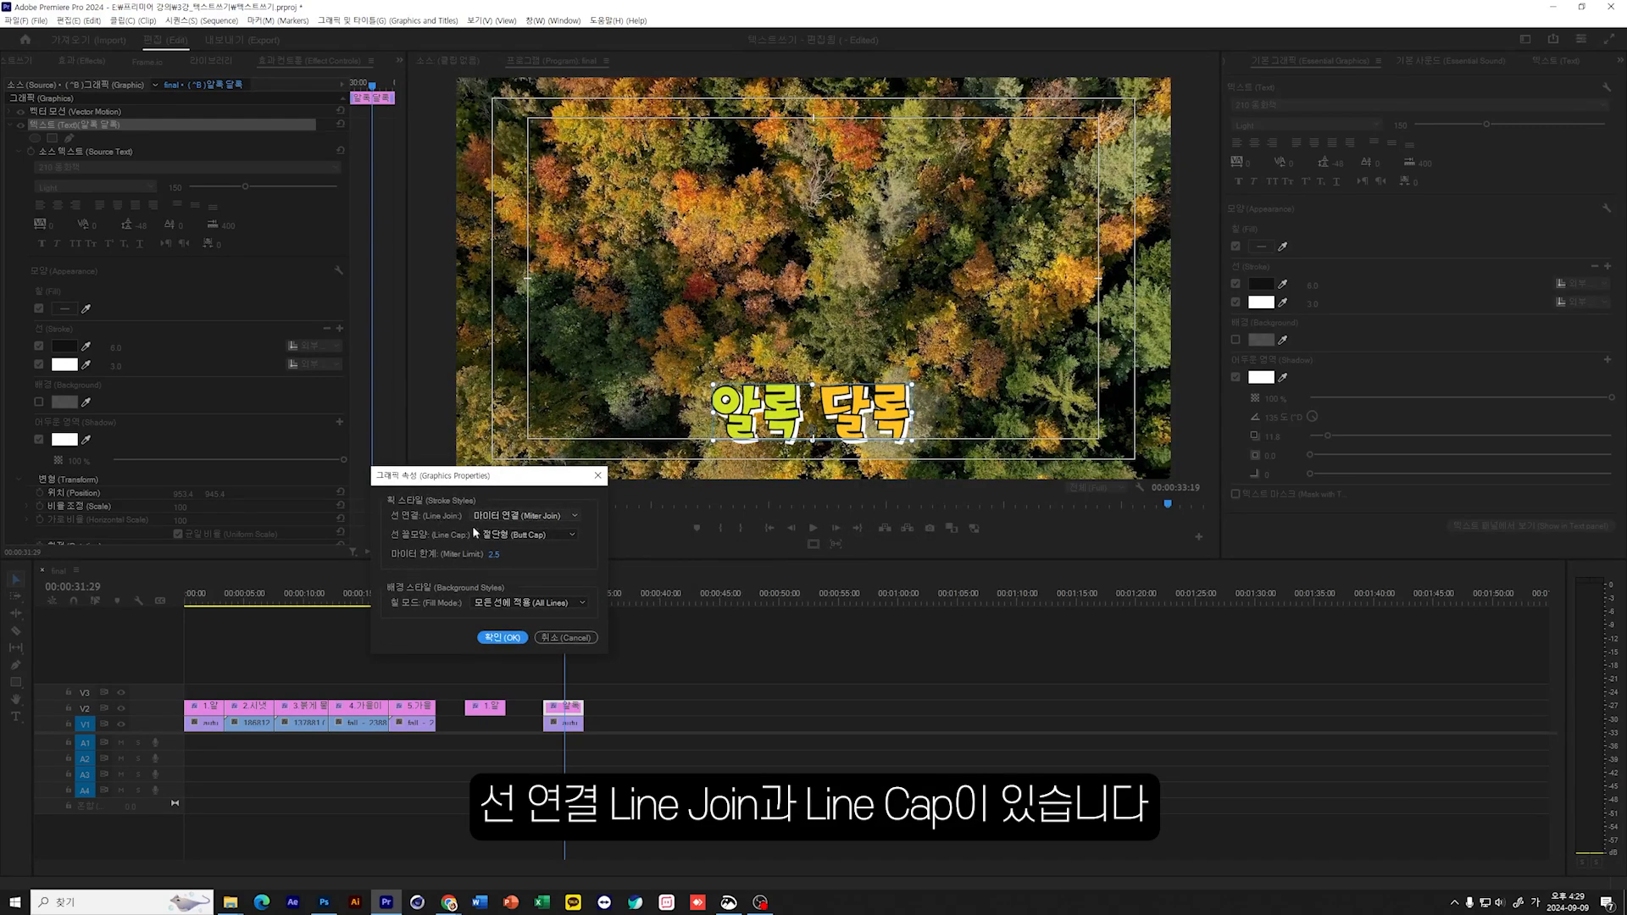
{"action": "left_click", "coordinate": [545, 517]}
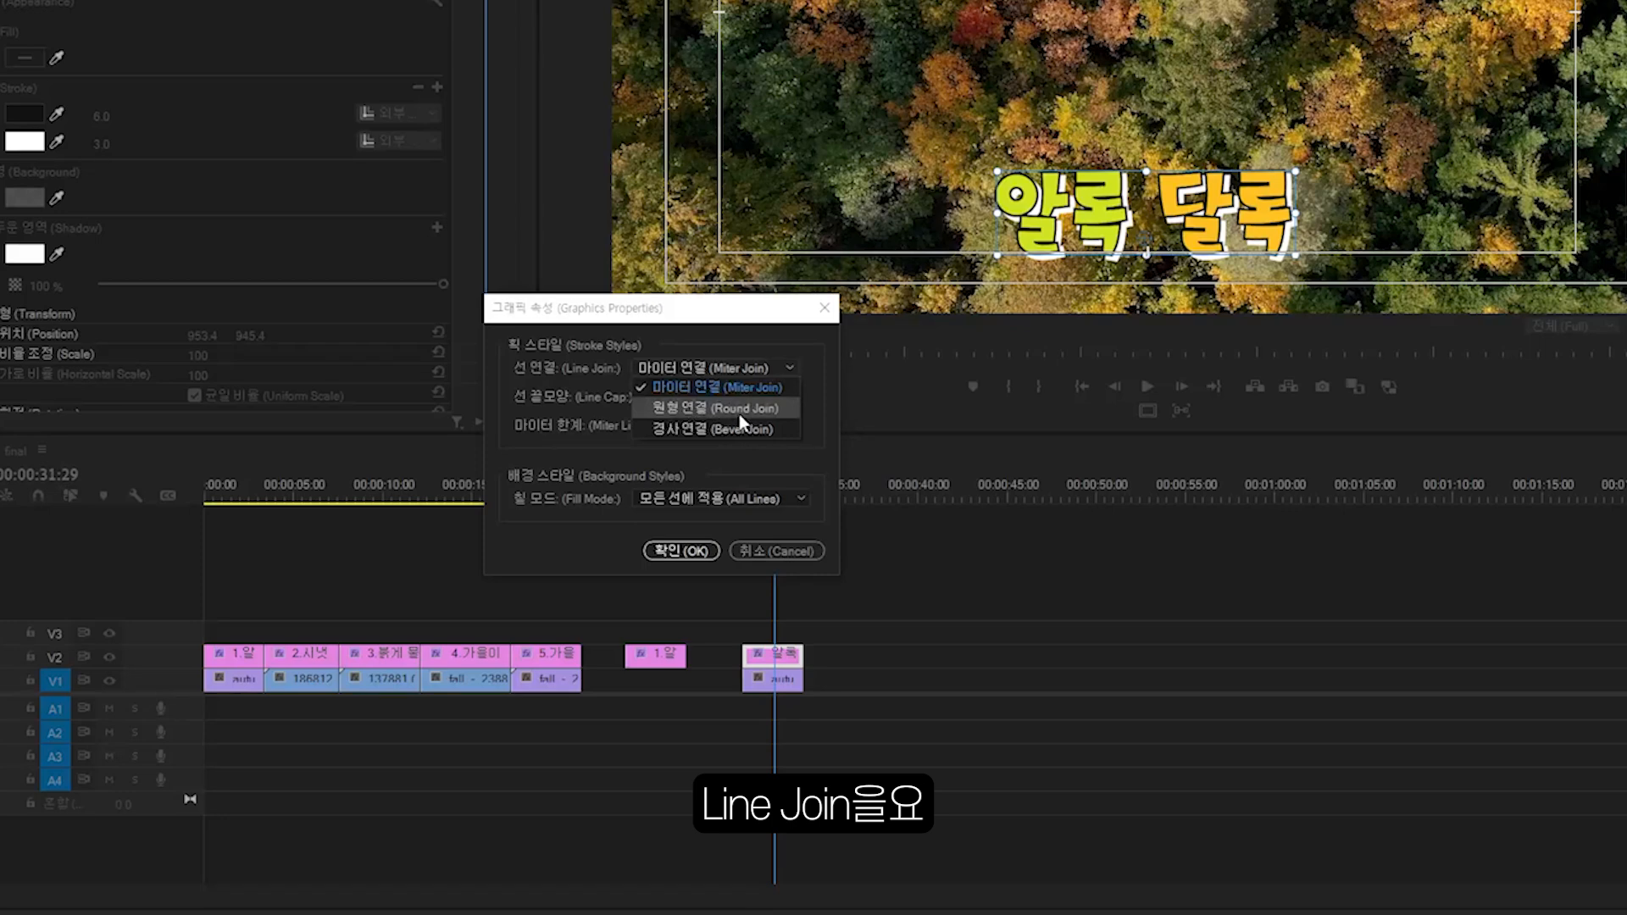
{"action": "left_click", "coordinate": [756, 408]}
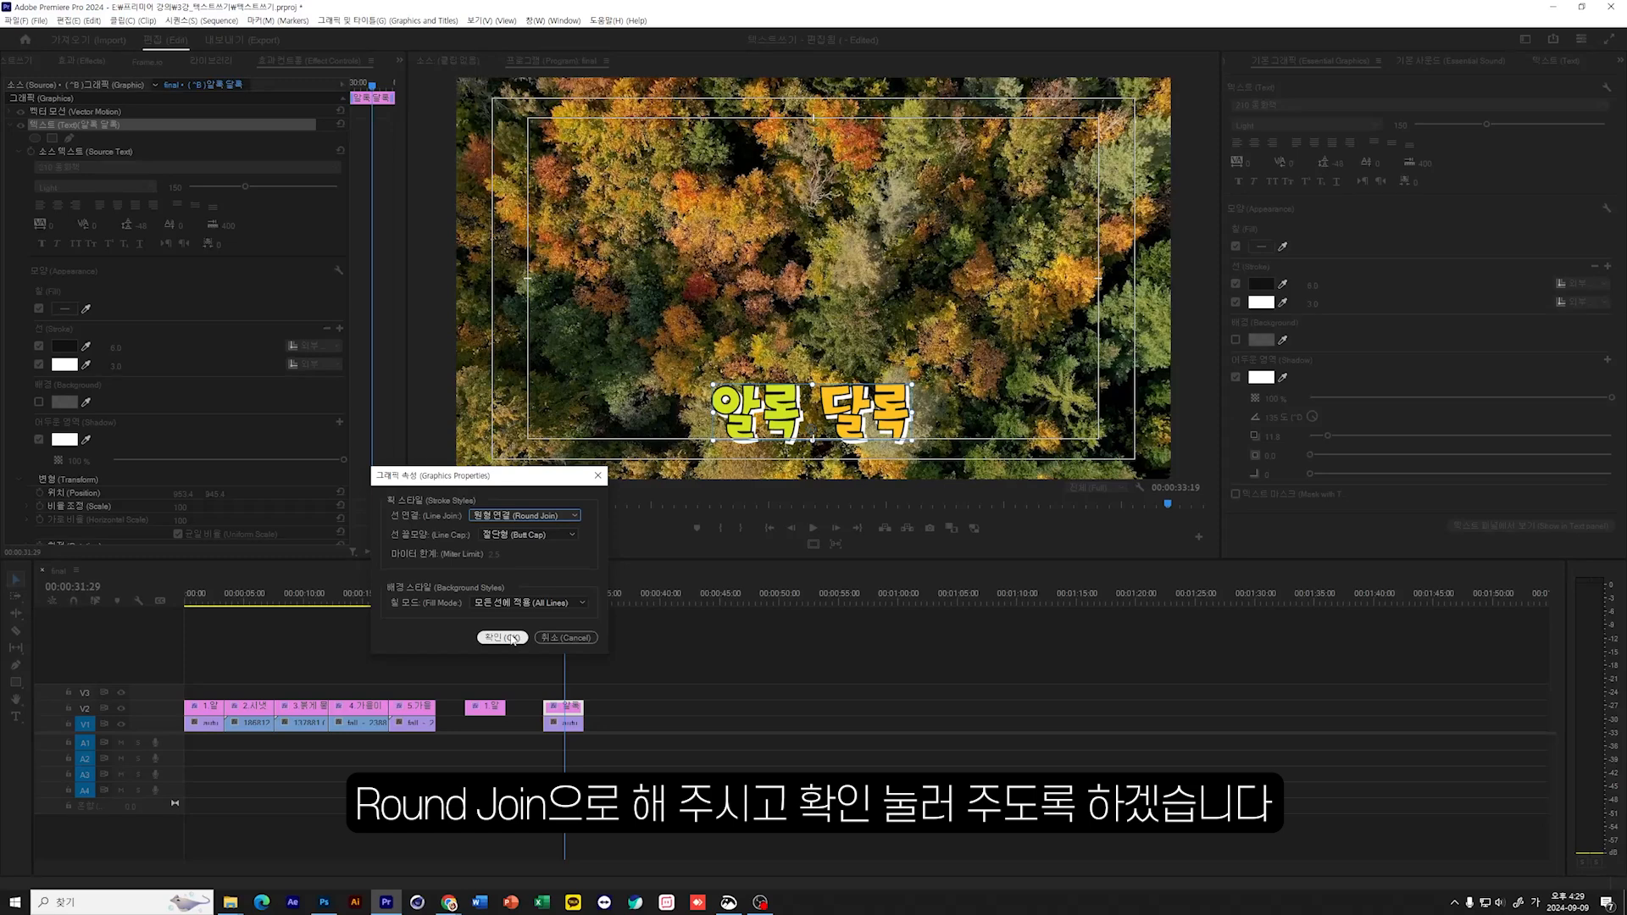
{"action": "left_click", "coordinate": [512, 638]}
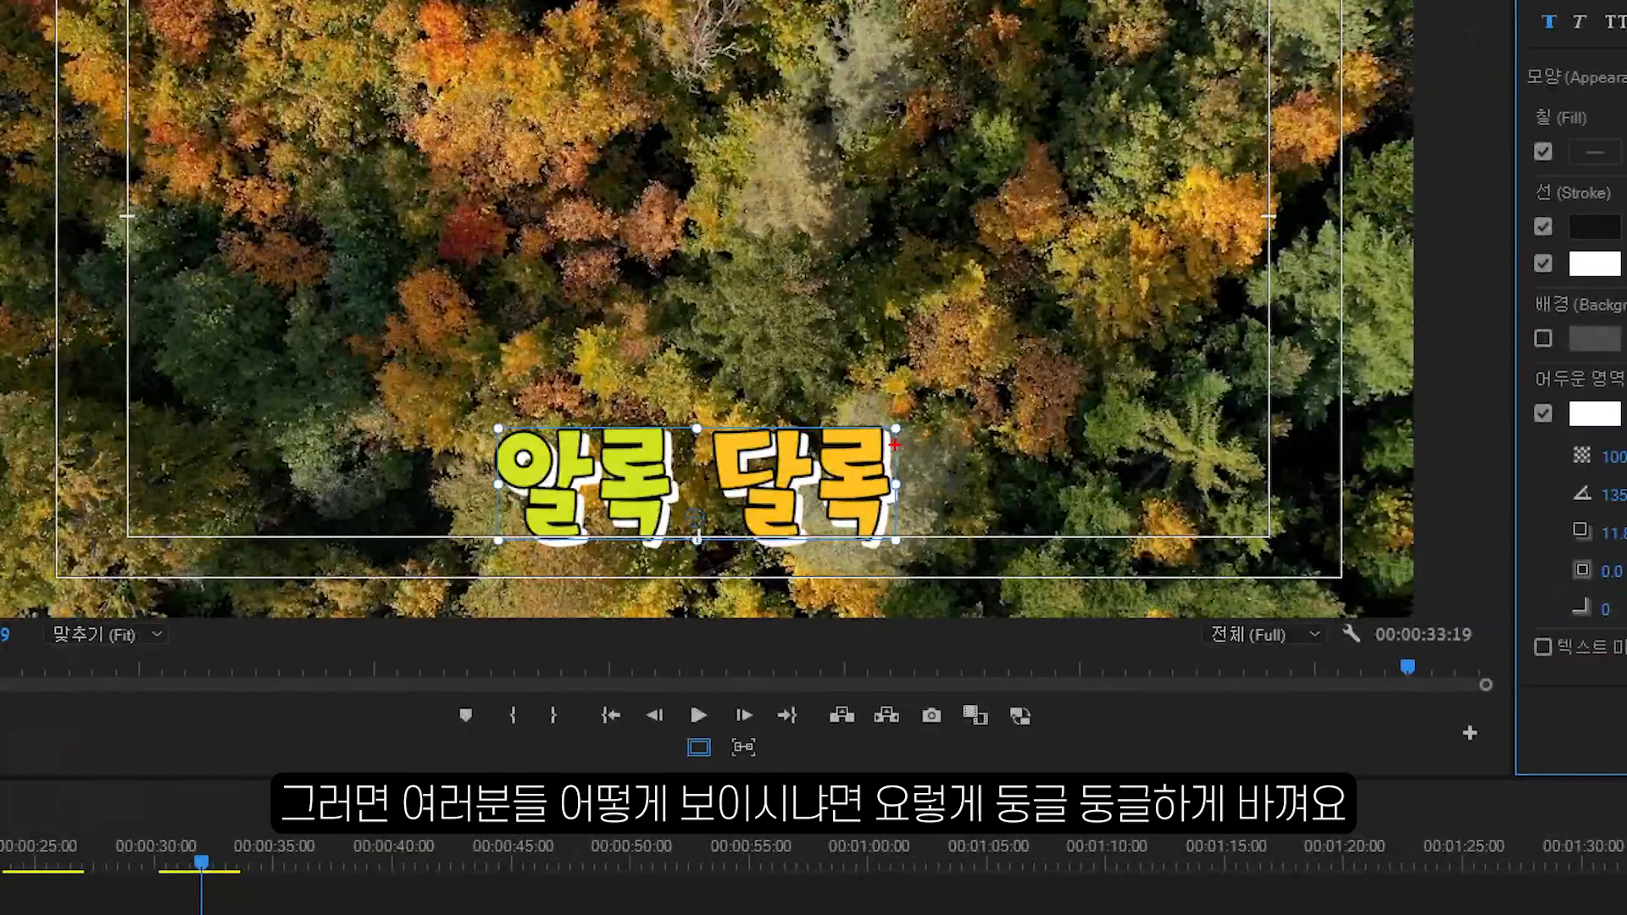
{"action": "mouse_move", "coordinate": [895, 443]}
{"action": "left_mouse_down"}
{"action": "mouse_move", "coordinate": [871, 412]}
{"action": "mouse_move", "coordinate": [903, 414]}
{"action": "mouse_move", "coordinate": [904, 457]}
{"action": "left_mouse_up"}
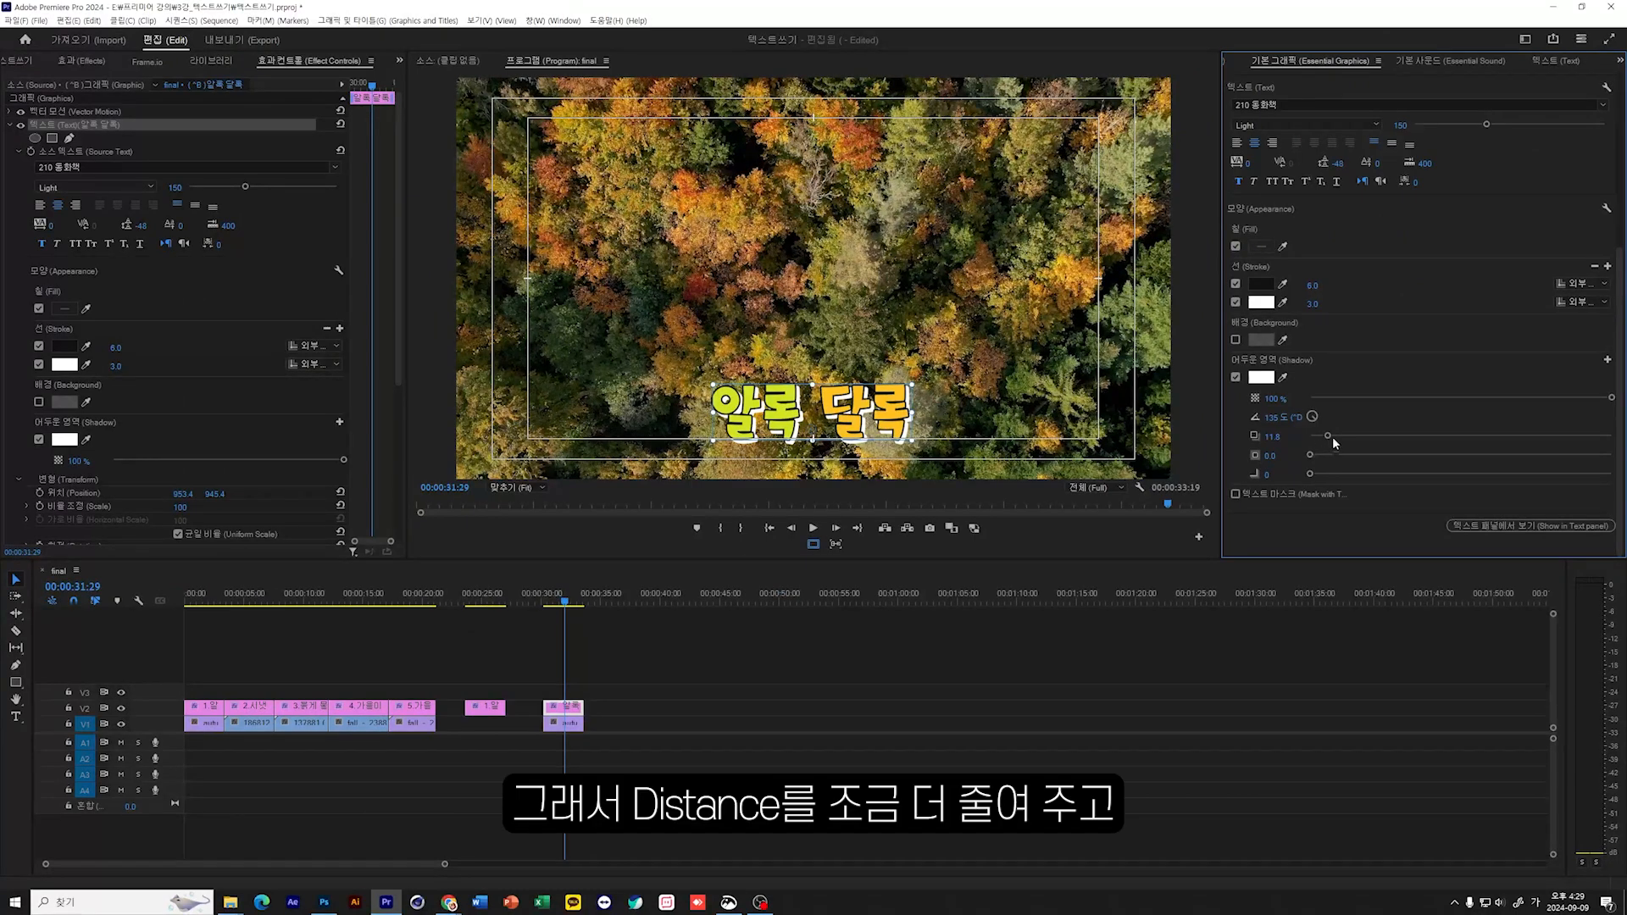
{"action": "left_click_drag", "start_coordinate": [1328, 437], "coordinate": [1321, 439]}
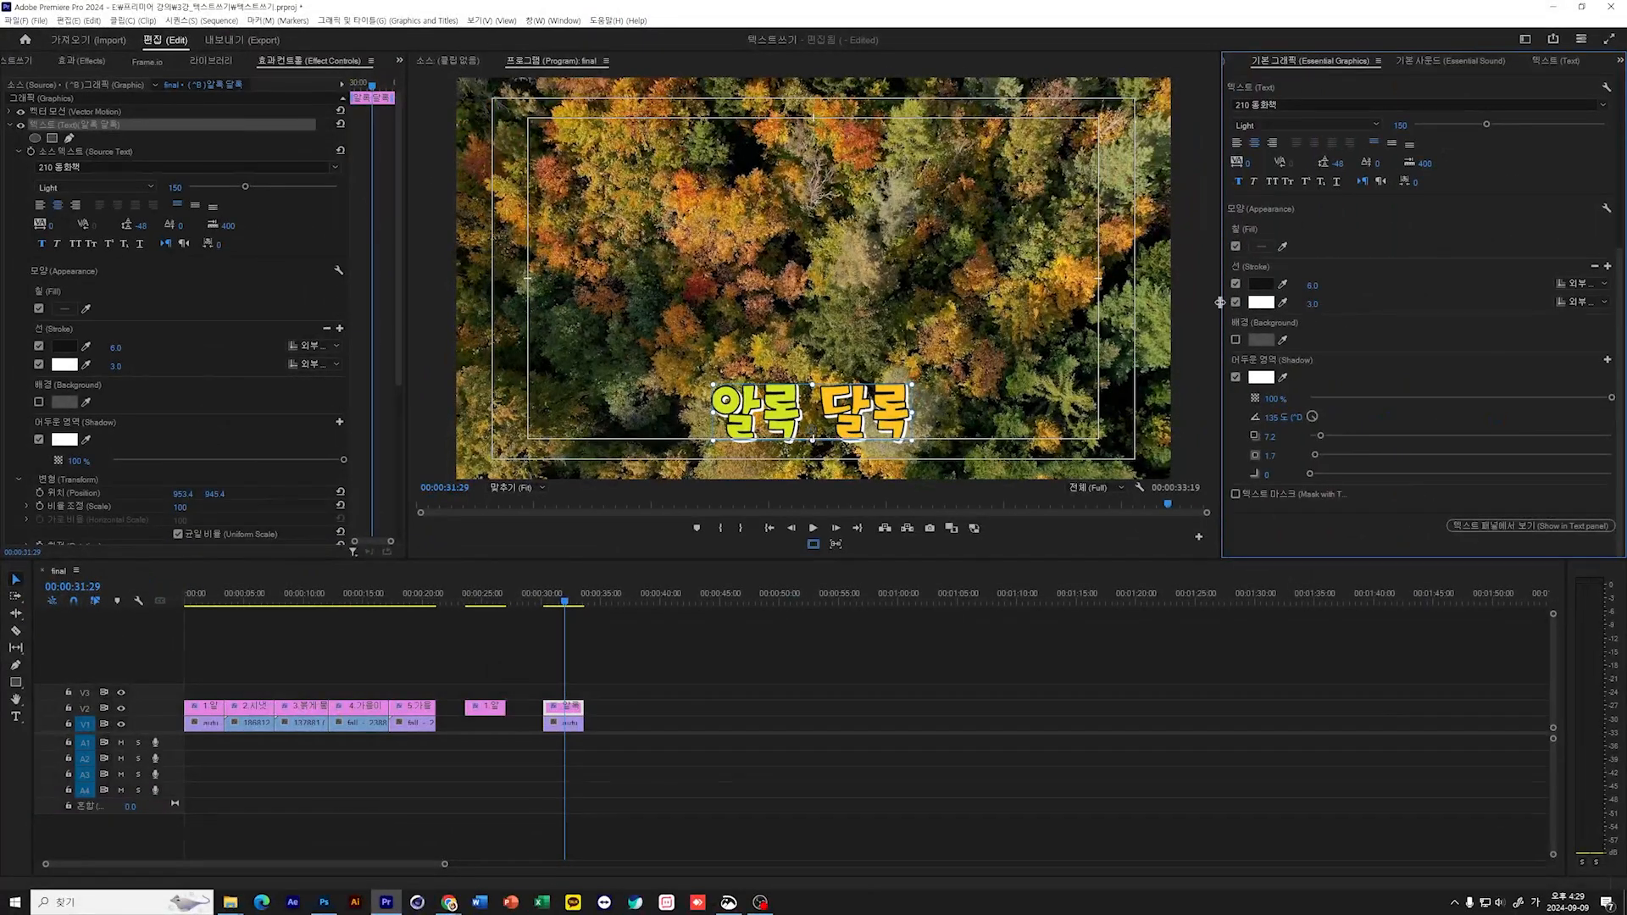
Step: Recolor the title's second stroke with a deep green sampled from the forest footage and adjusted, and match the shadow to that stroke color
{"action": "left_click", "coordinate": [1261, 303]}
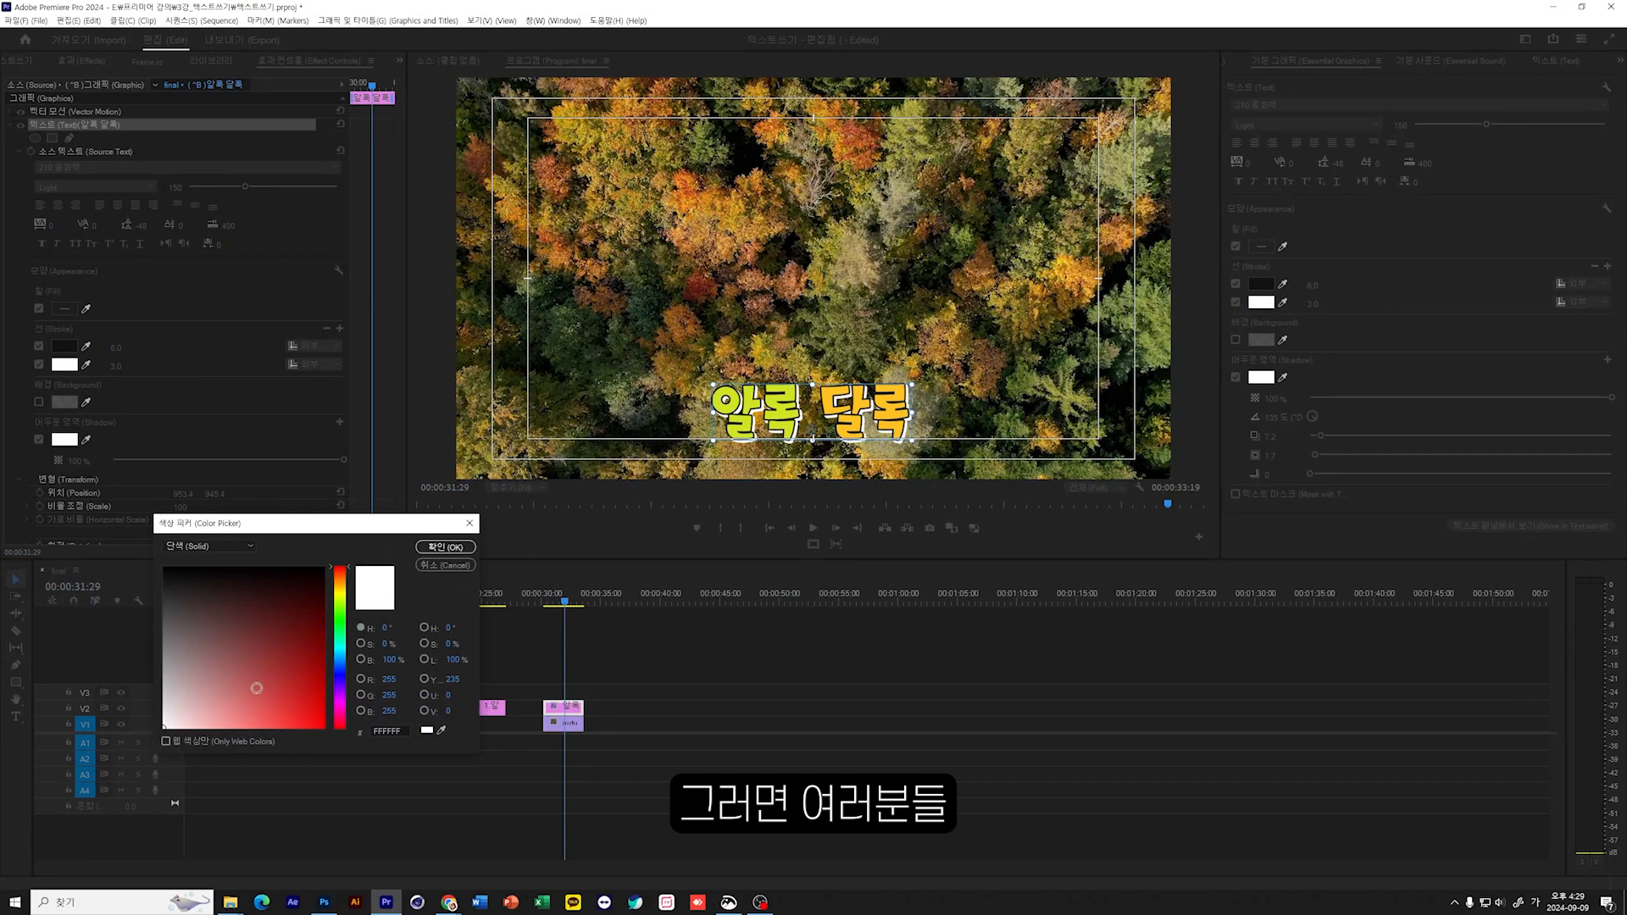
{"action": "left_click", "coordinate": [442, 728]}
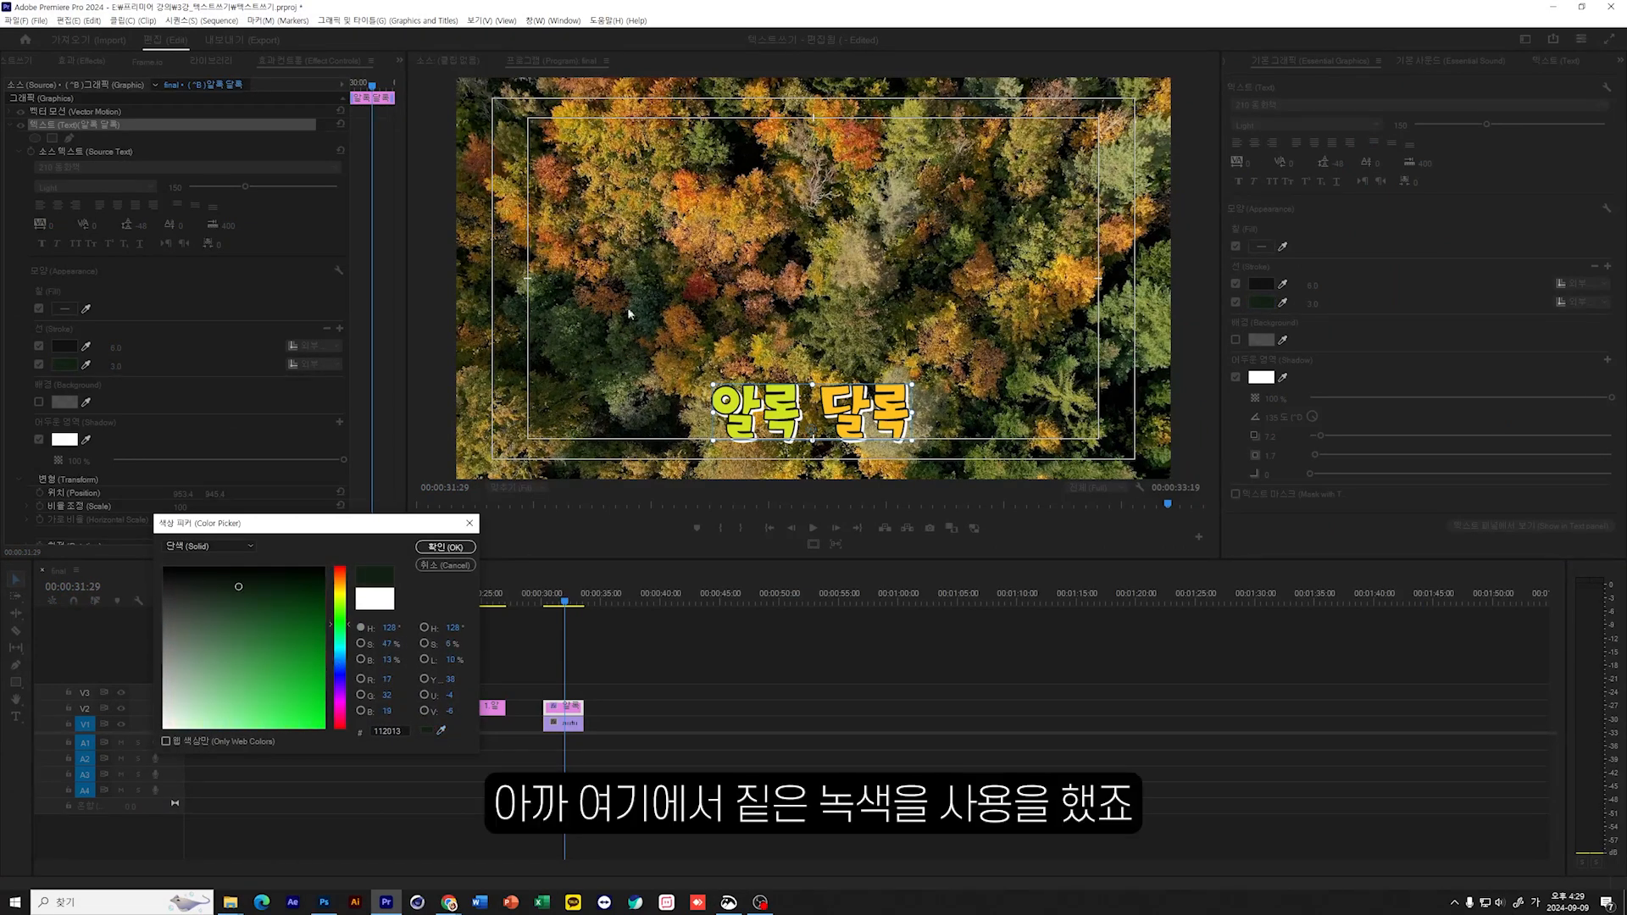
{"action": "mouse_move", "coordinate": [300, 609]}
{"action": "left_mouse_down"}
{"action": "mouse_move", "coordinate": [261, 609]}
{"action": "mouse_move", "coordinate": [298, 601]}
{"action": "left_mouse_up"}
{"action": "left_click", "coordinate": [444, 548]}
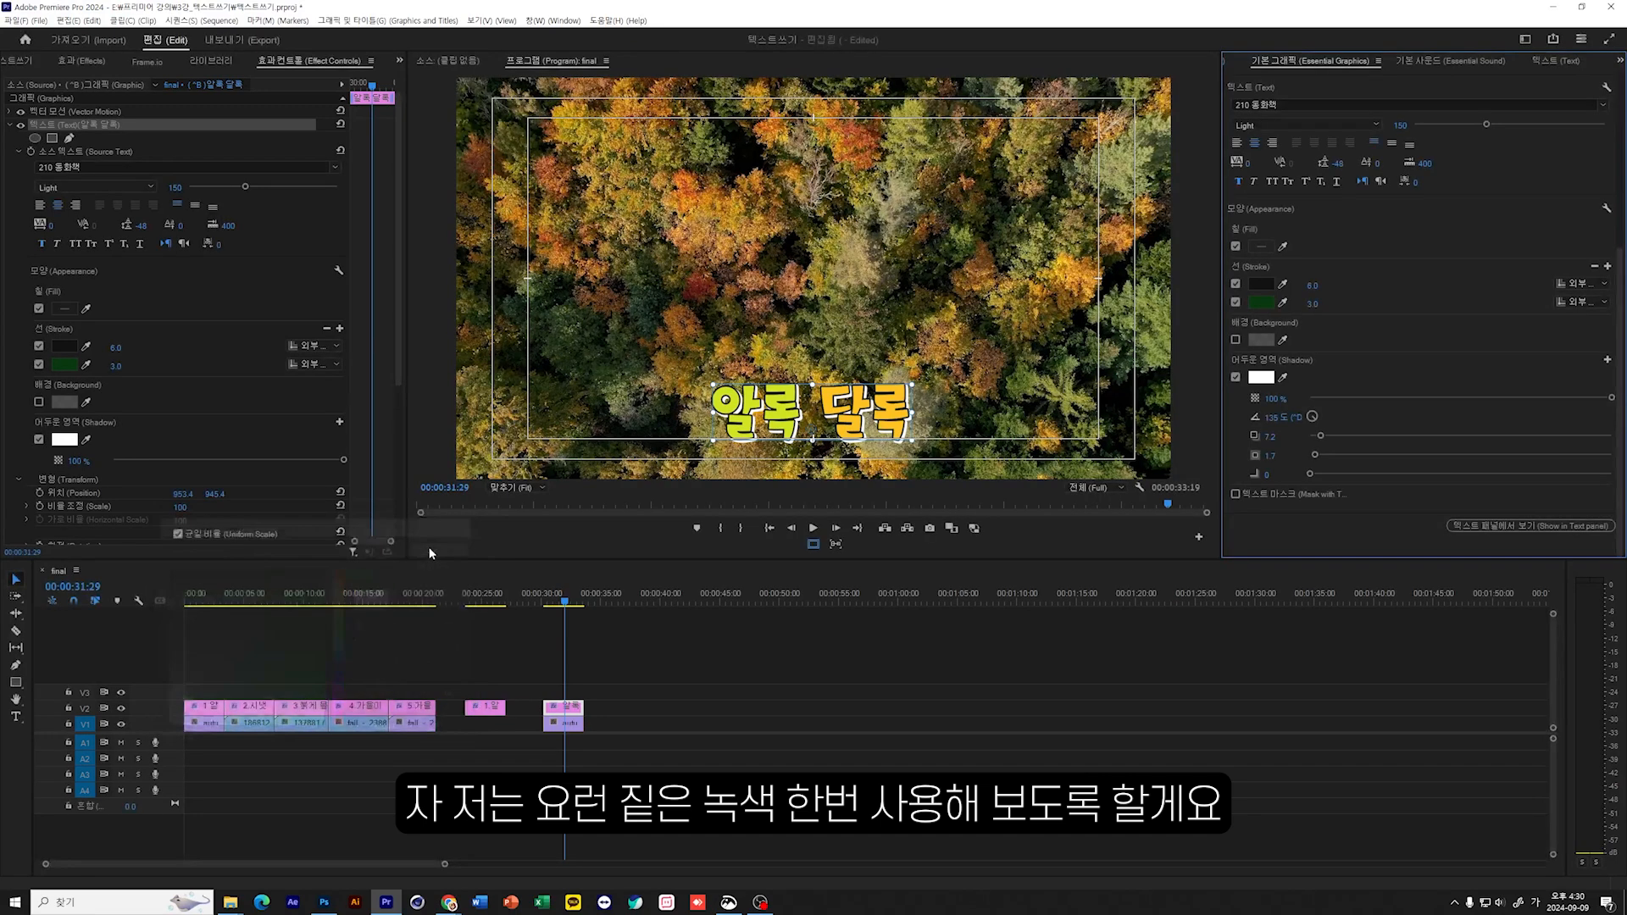
{"action": "left_click", "coordinate": [1284, 378]}
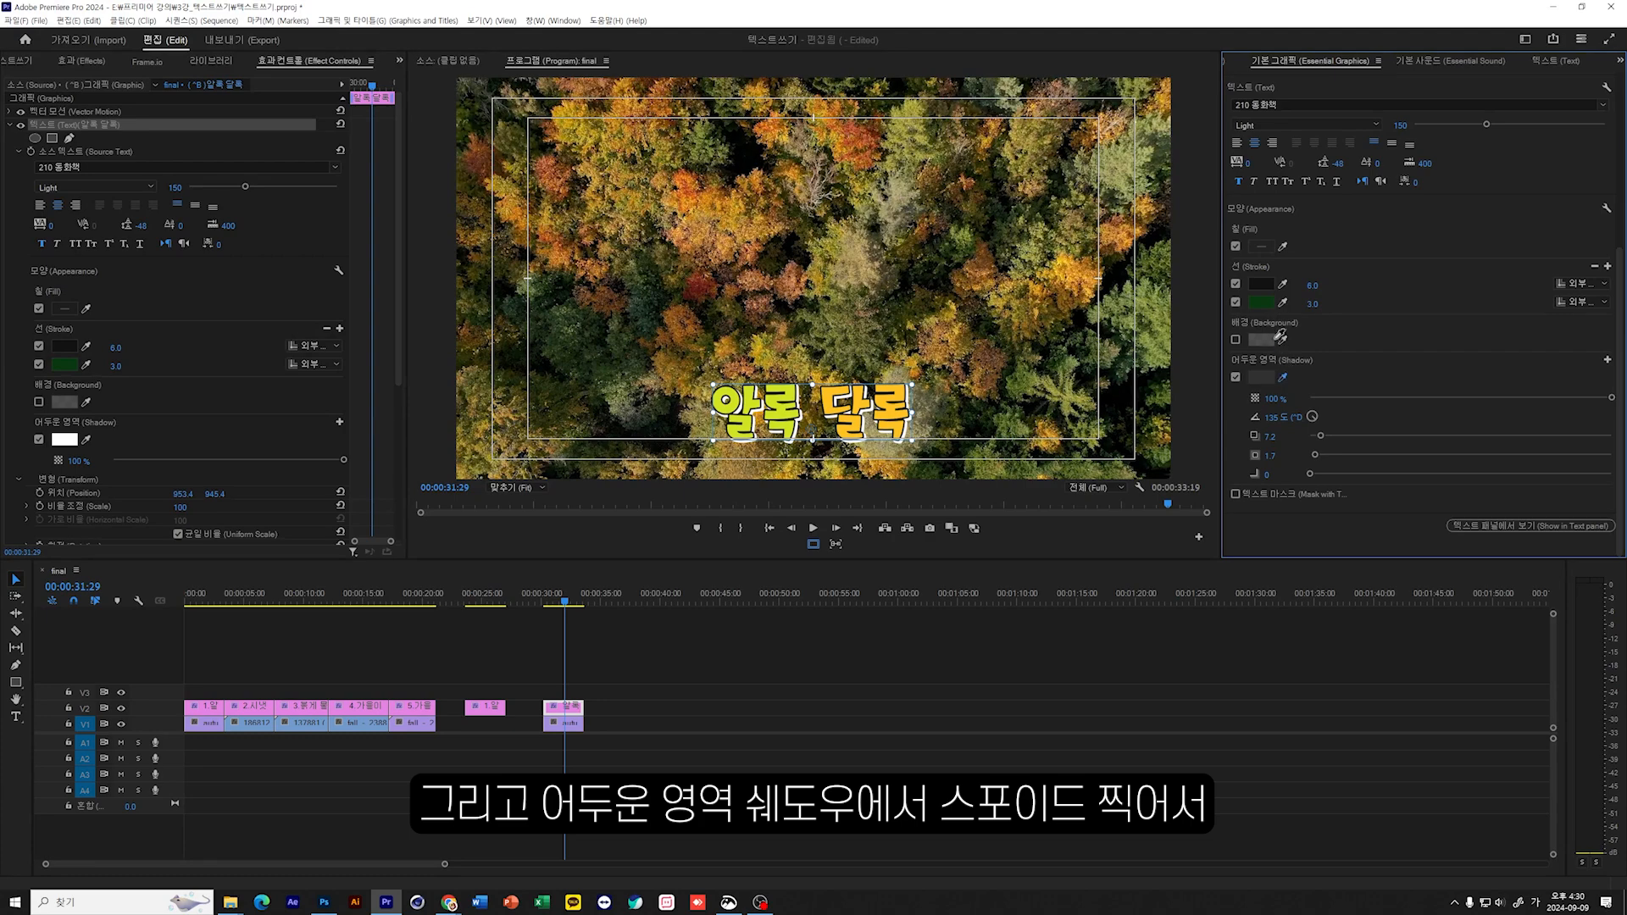
{"action": "left_click", "coordinate": [1267, 305]}
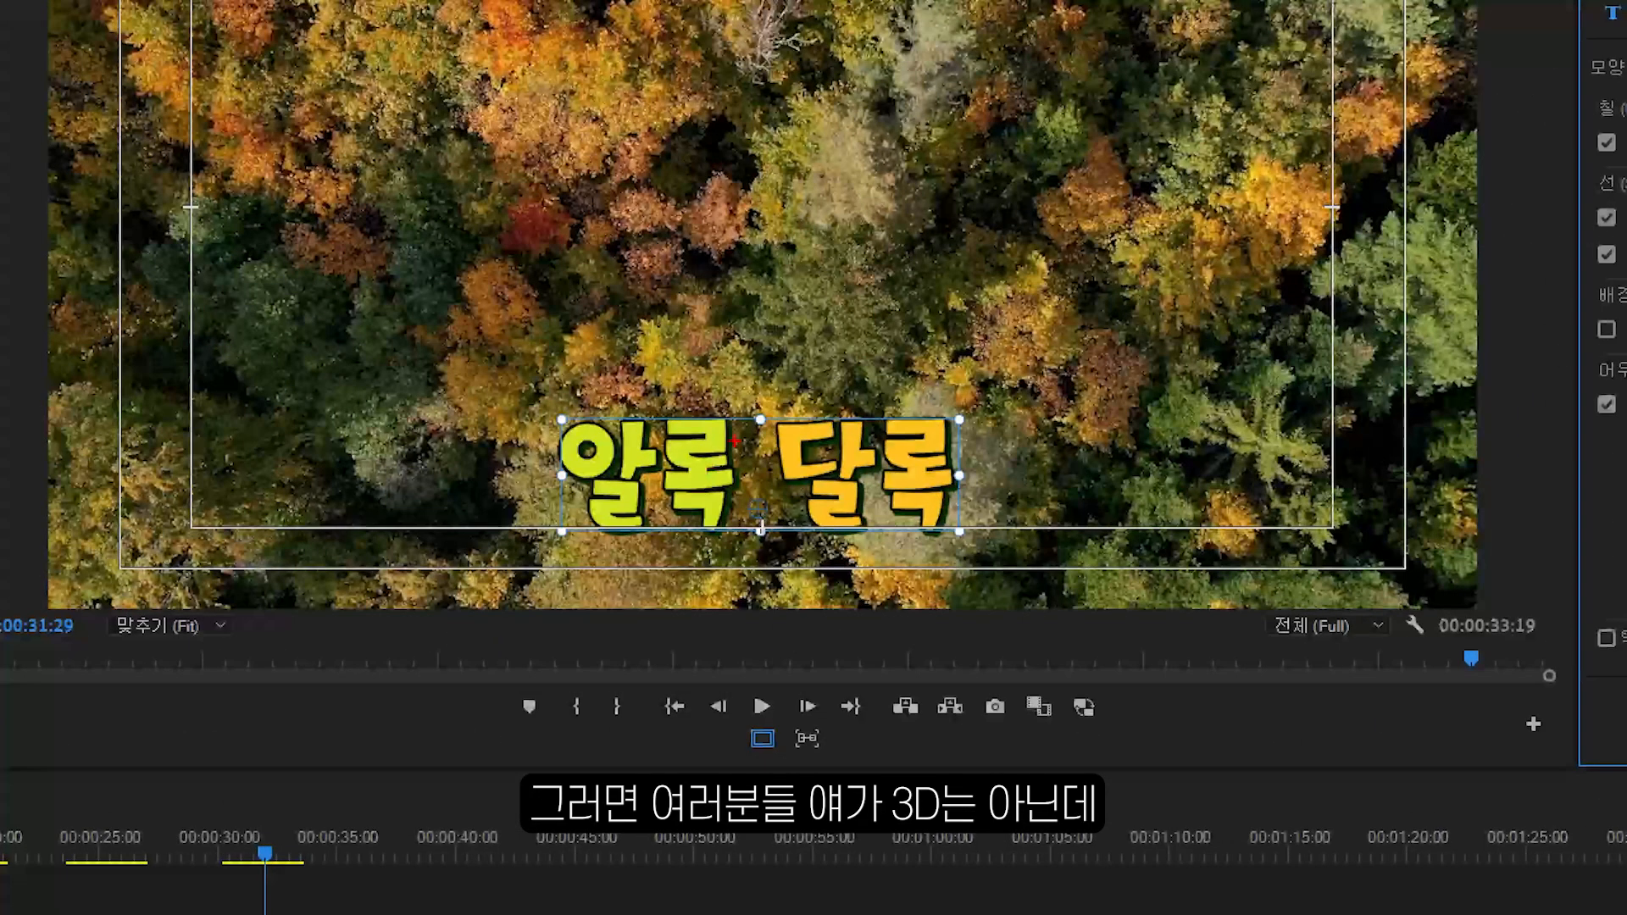
{"action": "mouse_move", "coordinate": [738, 422]}
{"action": "left_mouse_down"}
{"action": "mouse_move", "coordinate": [702, 396]}
{"action": "mouse_move", "coordinate": [733, 409]}
{"action": "mouse_move", "coordinate": [746, 443]}
{"action": "left_mouse_up"}
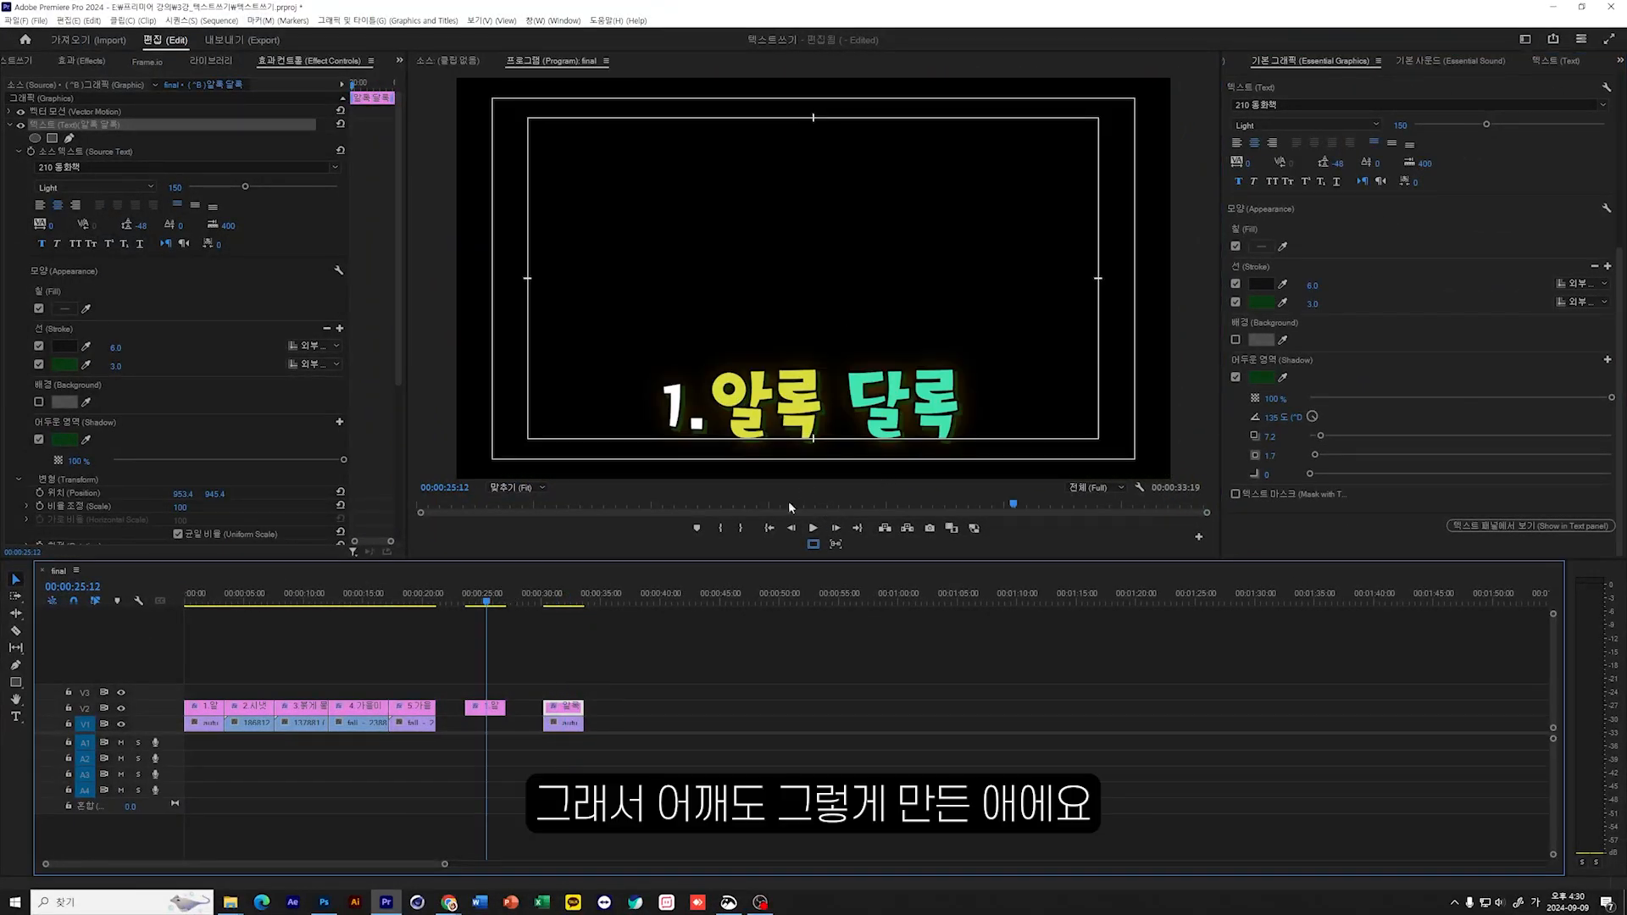
Step: Return the playhead to the new 알록 달록 title at 00:00:32:00 and select its title clip together with the footage clip beneath it
{"action": "left_click", "coordinate": [566, 594]}
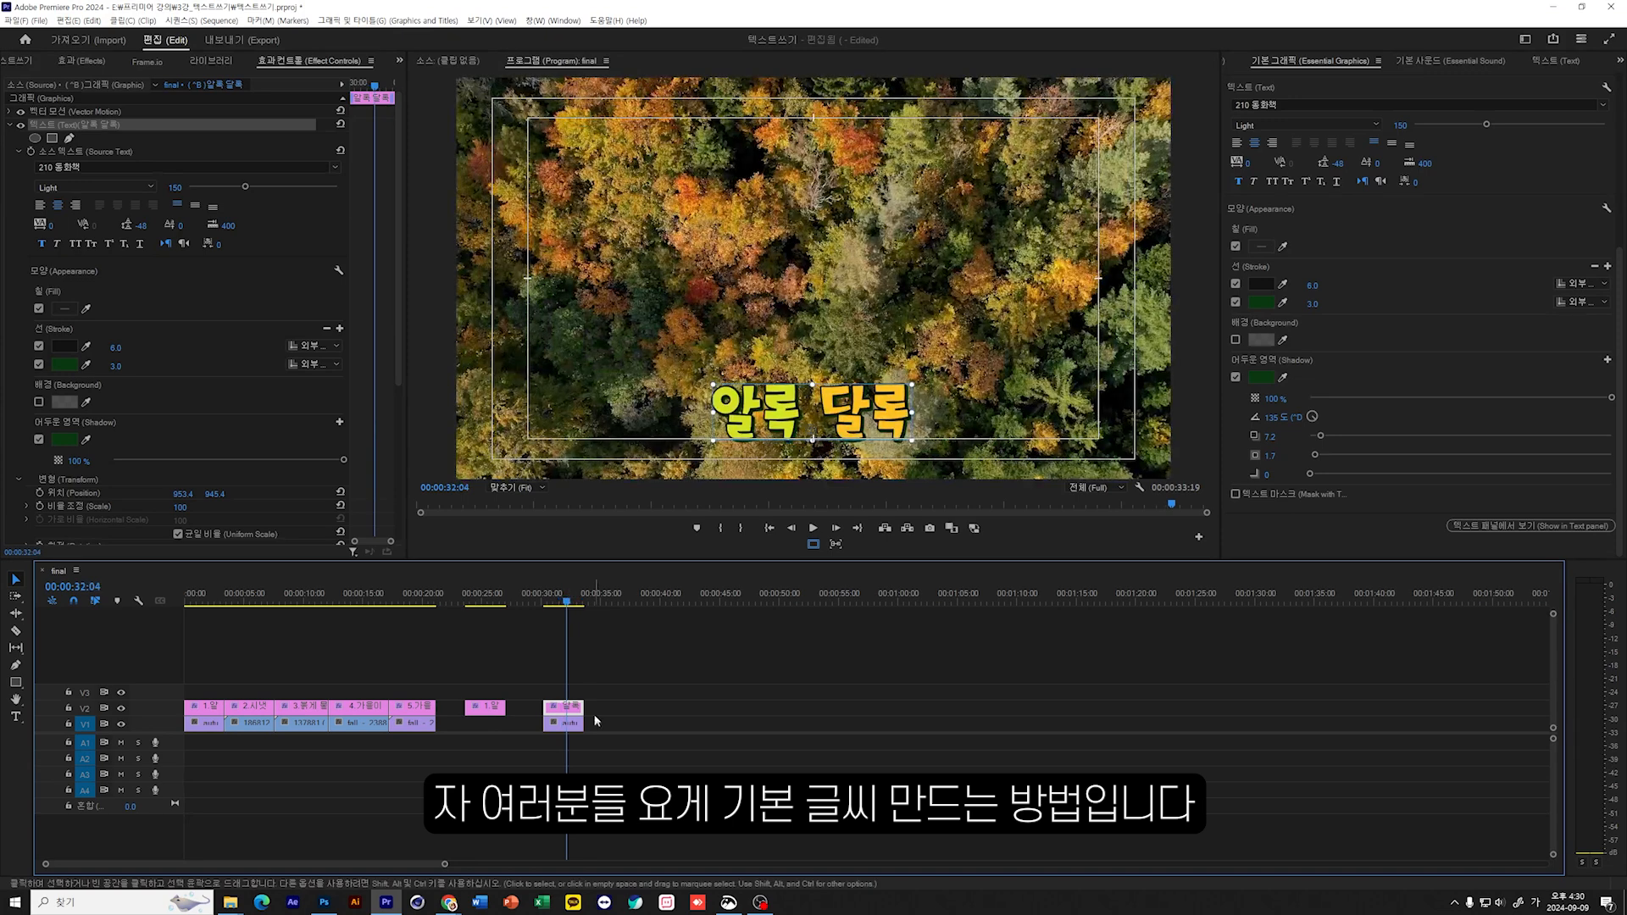
{"action": "left_click_drag", "start_coordinate": [601, 651], "coordinate": [539, 771]}
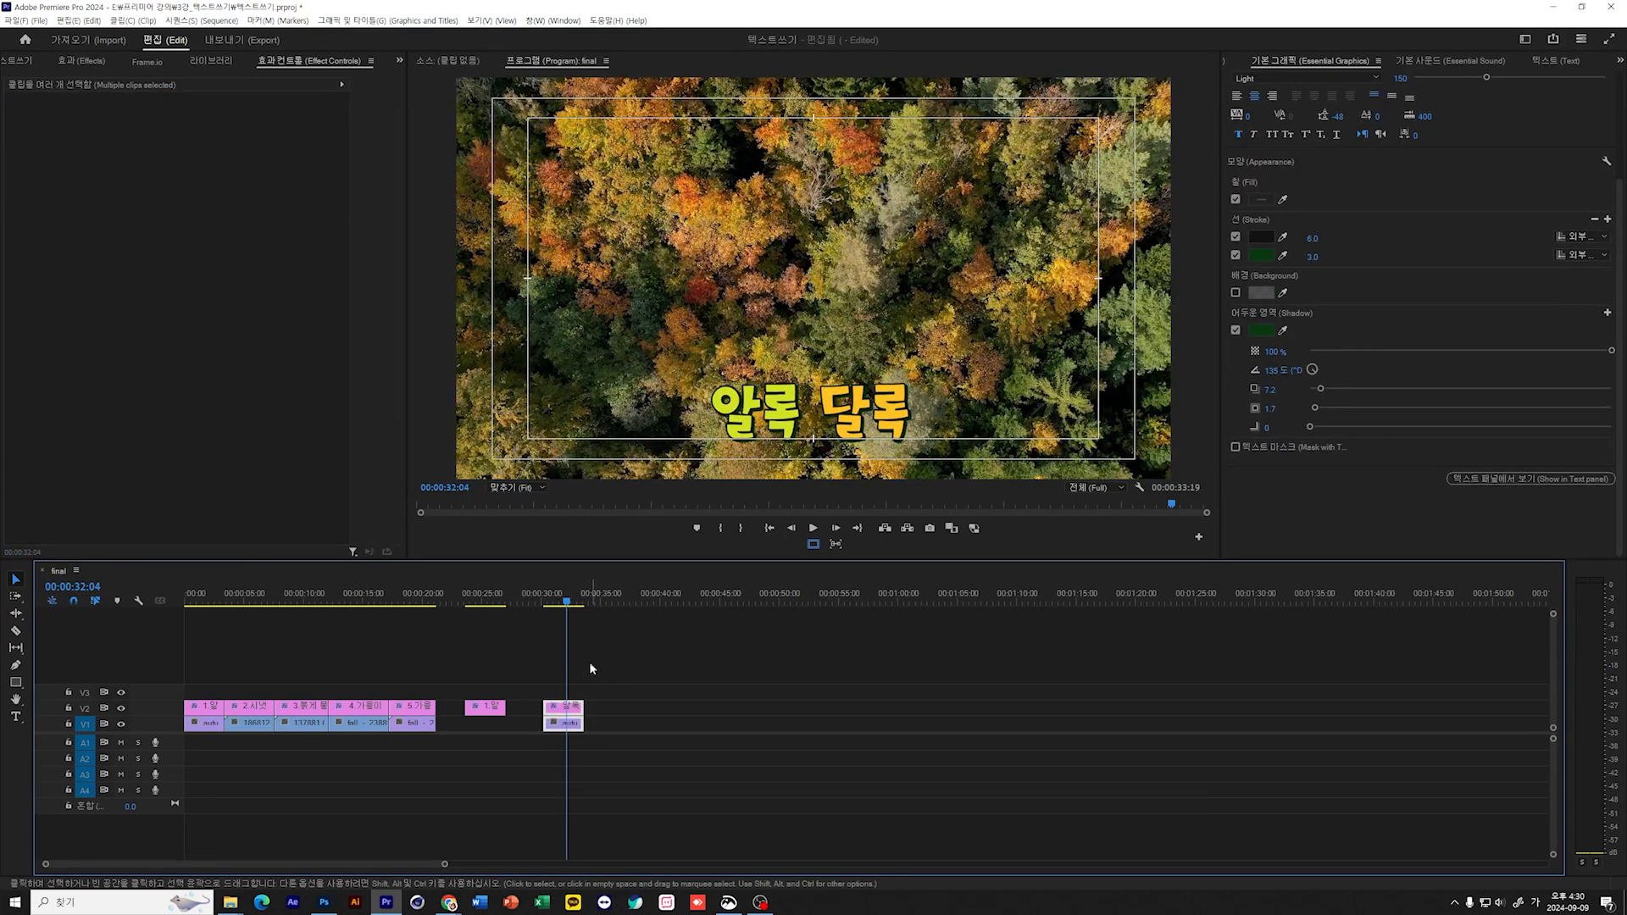
{"action": "left_click_drag", "start_coordinate": [563, 604], "coordinate": [567, 612]}
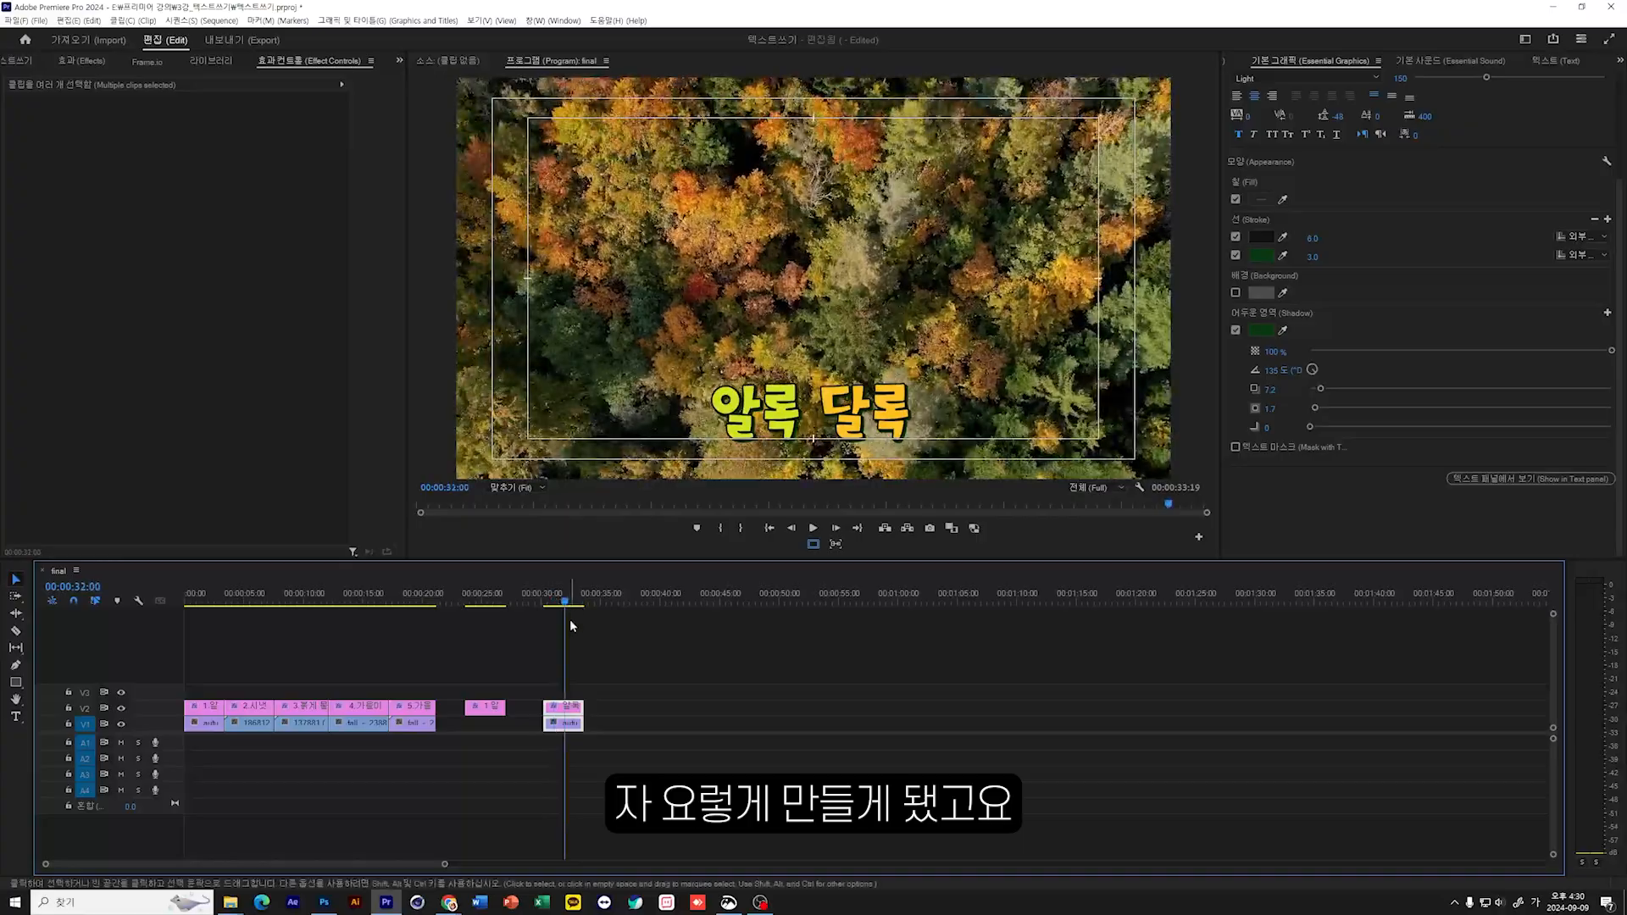